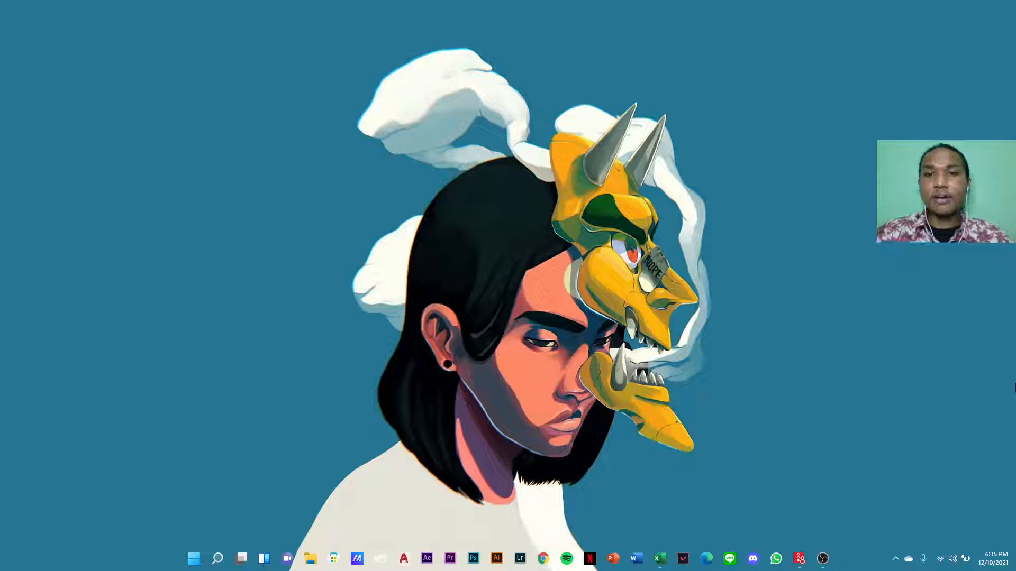
- Switch to PTV Vissim and review the gradient and traffic regulation options in the network settings
{"action": "left_click", "coordinate": [802, 564]}
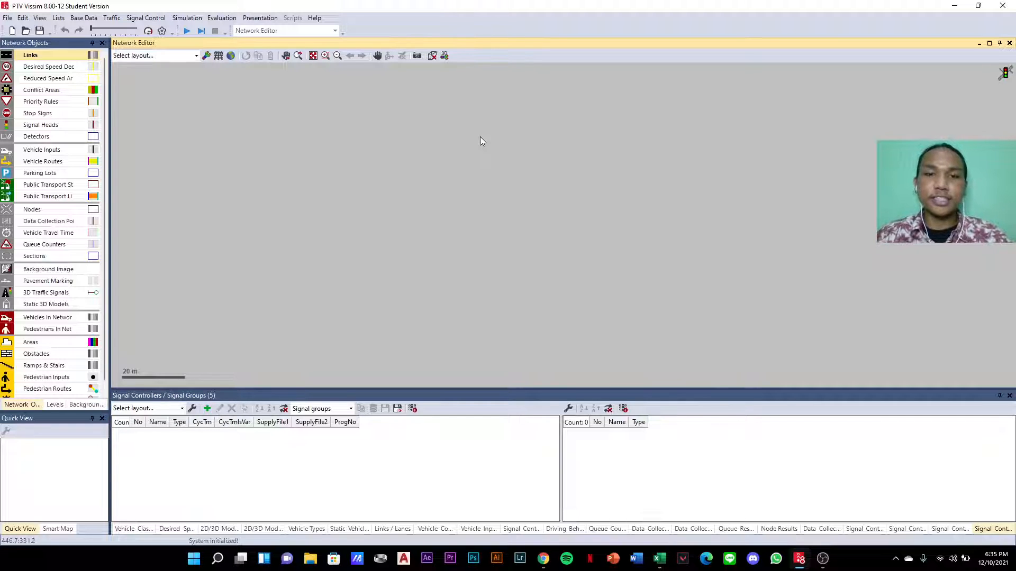
{"action": "left_click", "coordinate": [84, 18]}
{"action": "left_click", "coordinate": [102, 32]}
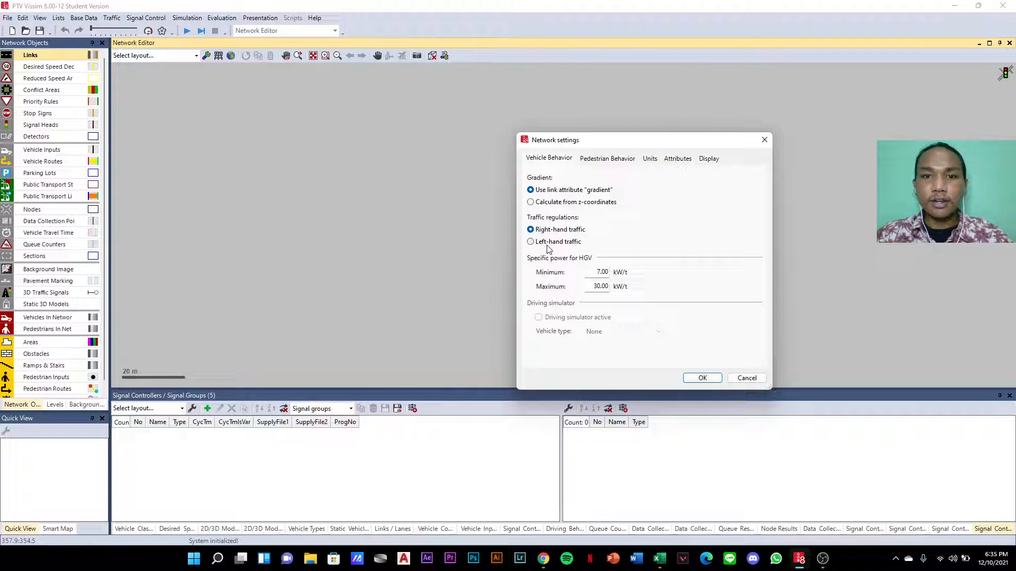
{"action": "left_click", "coordinate": [747, 379]}
{"action": "left_click", "coordinate": [84, 18]}
{"action": "left_click", "coordinate": [101, 33]}
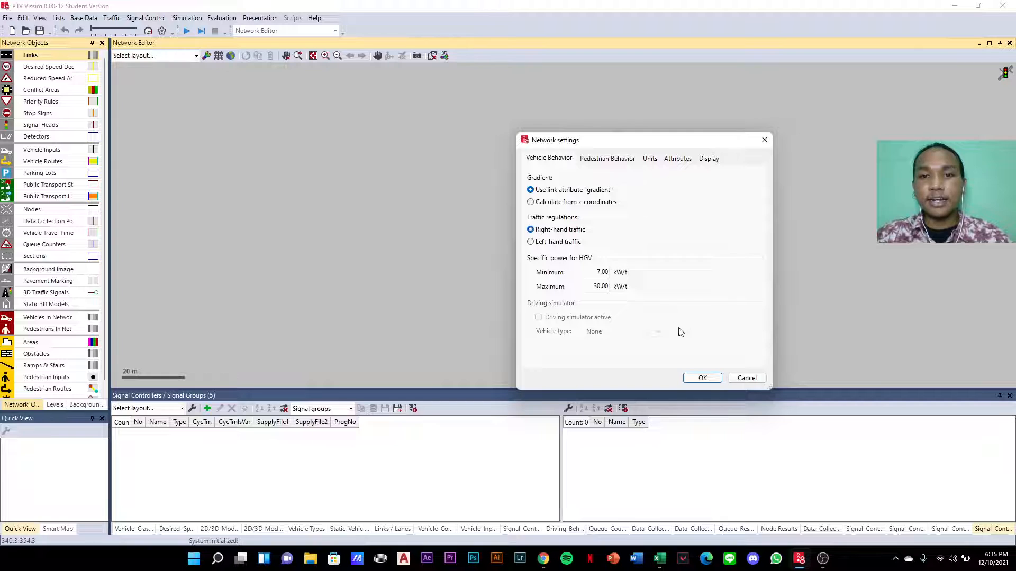
{"action": "left_click", "coordinate": [701, 379]}
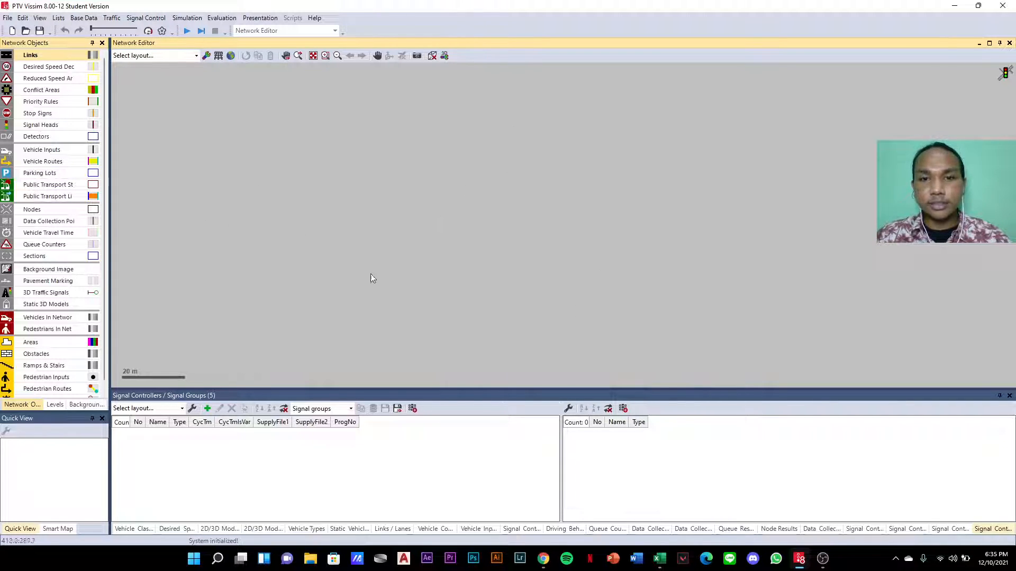
- Add the image "Simpang 4 Selokan Mataram (30m)" from the Aplikasi Software folder as the network background
{"action": "left_click", "coordinate": [51, 273]}
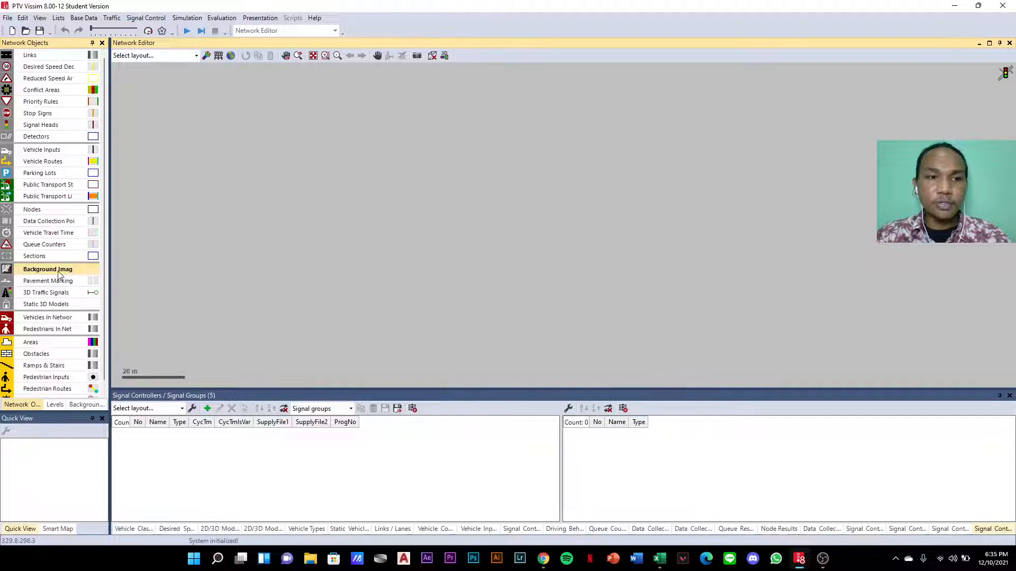
{"action": "right_click", "coordinate": [534, 206]}
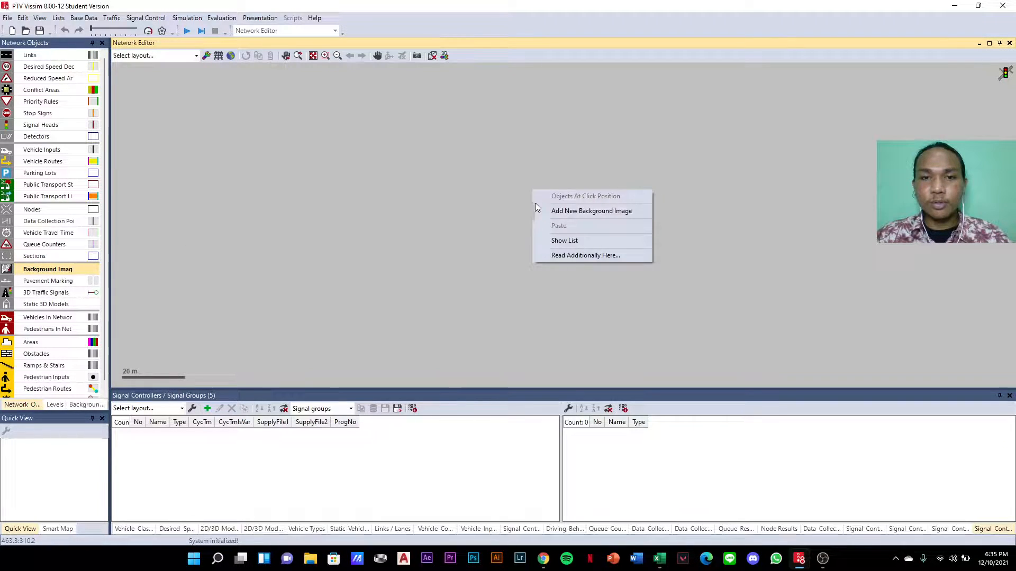
{"action": "left_click", "coordinate": [592, 217]}
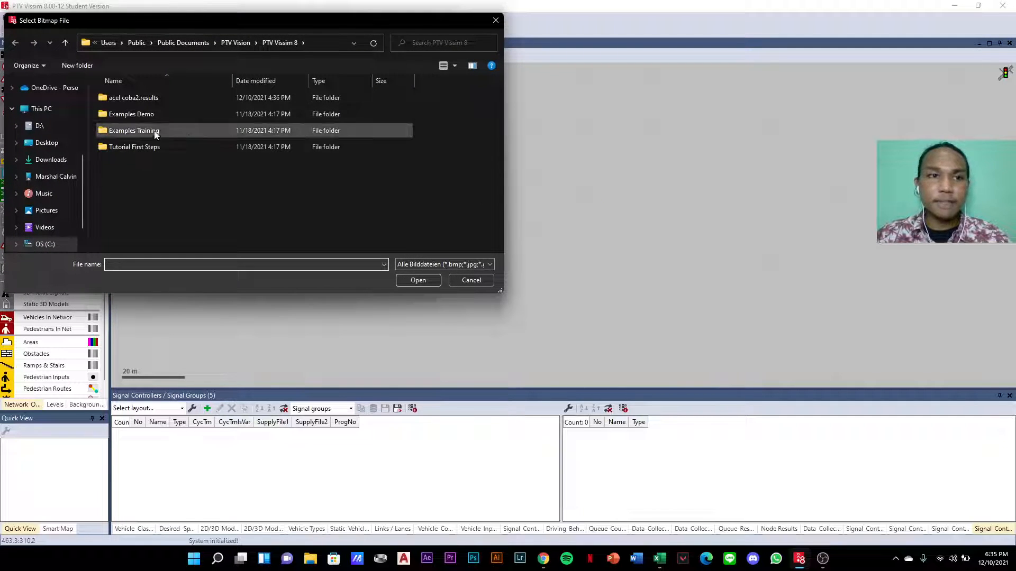
{"action": "scroll", "coordinate": [45, 164], "scroll_direction": "up", "scroll_amount": 5}
{"action": "left_click", "coordinate": [44, 177]}
{"action": "double_click", "coordinate": [134, 97]}
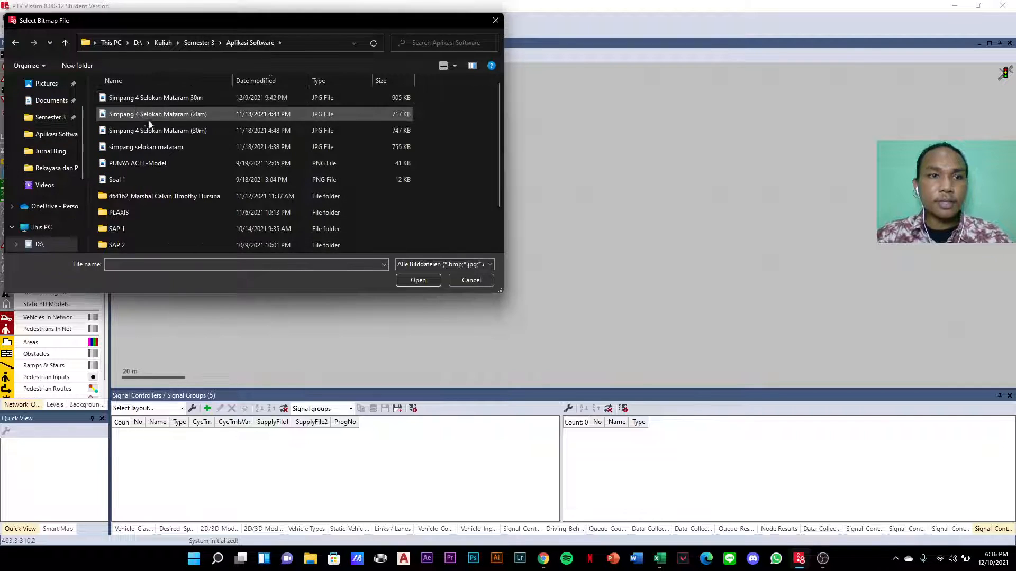
{"action": "left_click", "coordinate": [153, 131]}
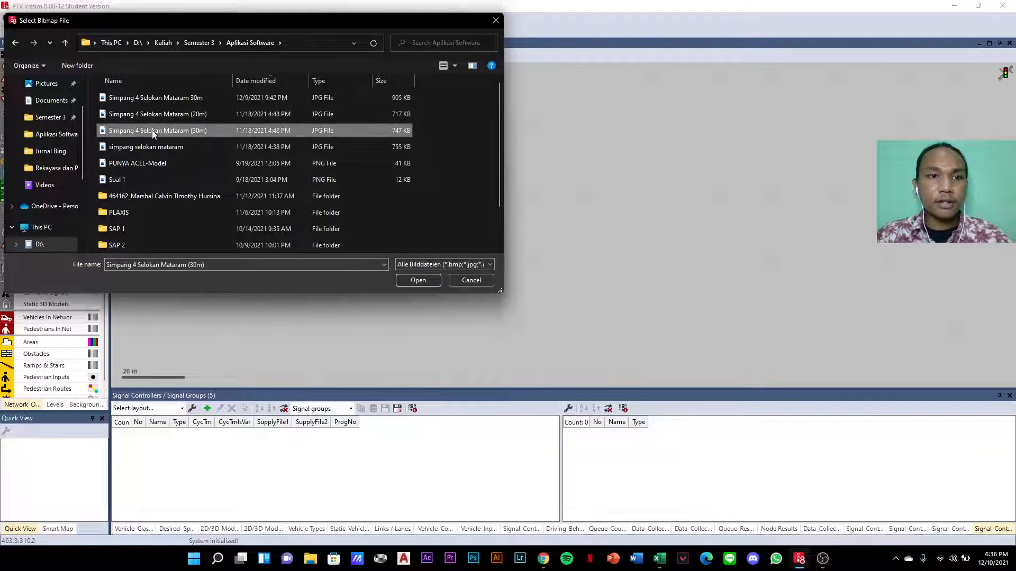
{"action": "left_click", "coordinate": [418, 281]}
- Scale the background image by tracing its printed scale bar and setting the distance to 30 m
{"action": "left_click_drag", "start_coordinate": [542, 273], "coordinate": [287, 372]}
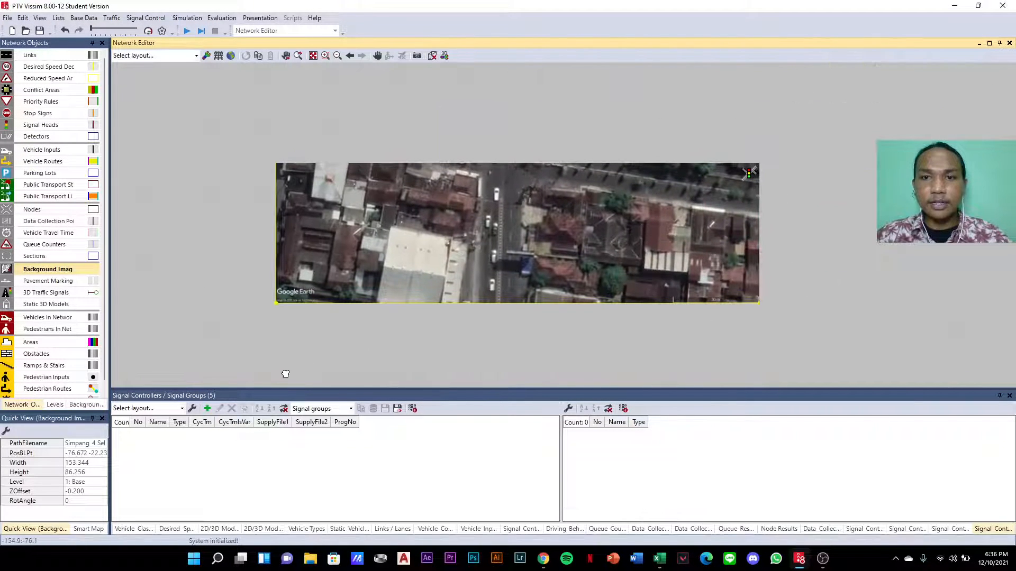
{"action": "scroll", "coordinate": [522, 208], "scroll_direction": "down", "scroll_amount": 2}
{"action": "left_click_drag", "start_coordinate": [519, 181], "coordinate": [532, 218]}
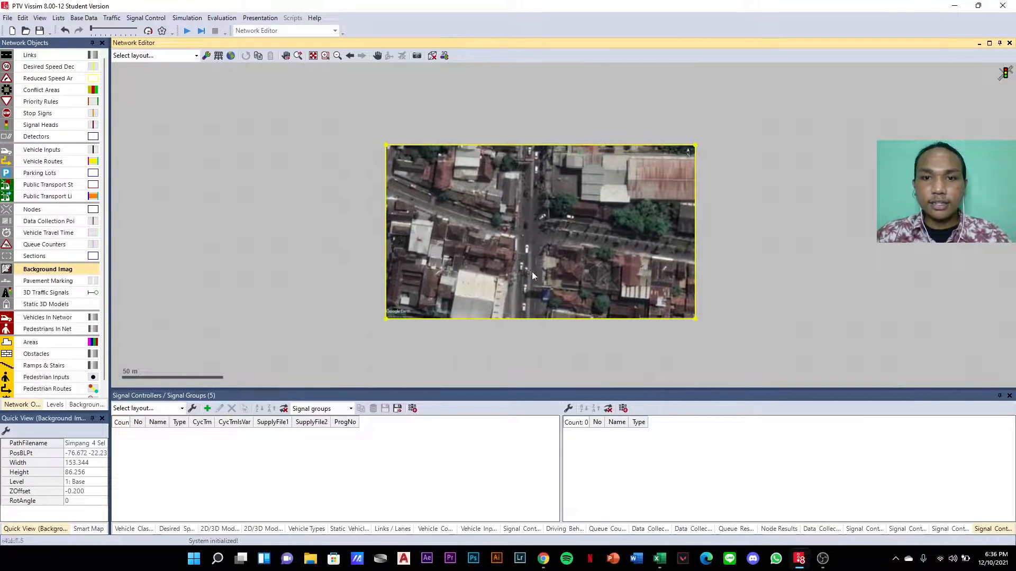
{"action": "scroll", "coordinate": [536, 274], "scroll_direction": "up", "scroll_amount": 2}
{"action": "scroll", "coordinate": [533, 262], "scroll_direction": "down", "scroll_amount": 1}
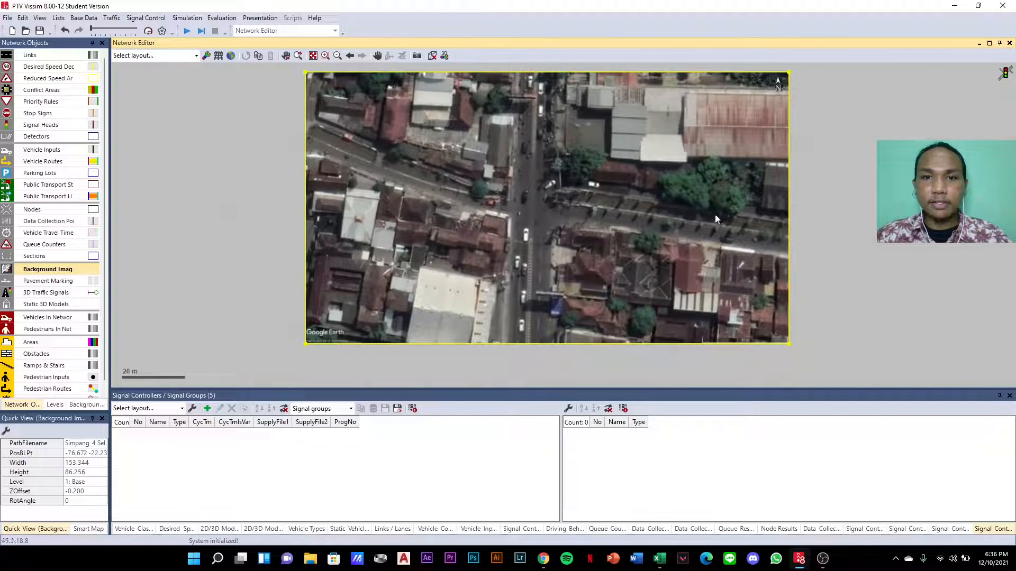
{"action": "left_click", "coordinate": [824, 223]}
{"action": "left_click", "coordinate": [550, 239]}
{"action": "right_click", "coordinate": [557, 215]}
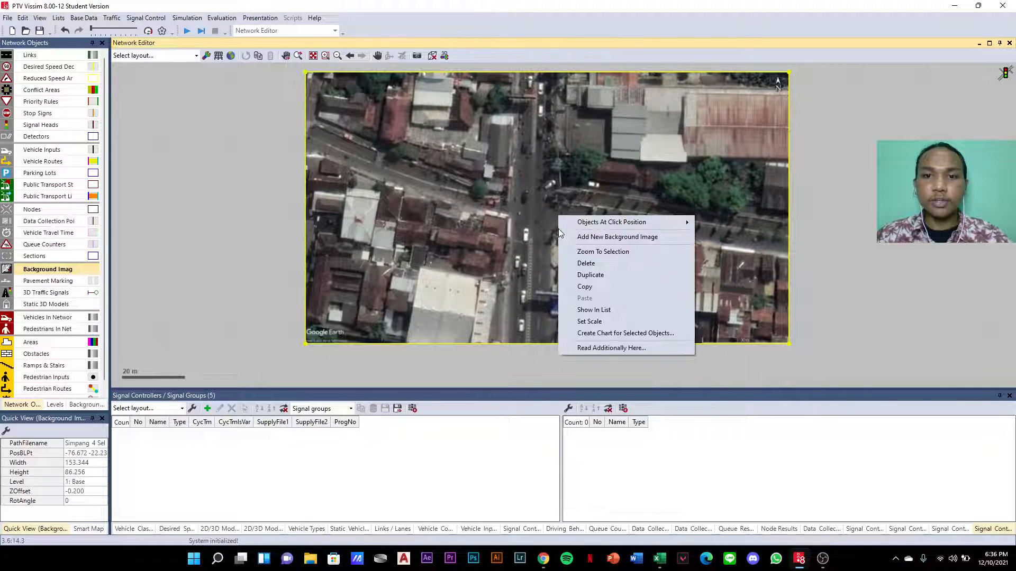
{"action": "left_click", "coordinate": [589, 321]}
{"action": "scroll", "coordinate": [798, 351], "scroll_direction": "up", "scroll_amount": 1}
{"action": "scroll", "coordinate": [721, 324], "scroll_direction": "up", "scroll_amount": 5}
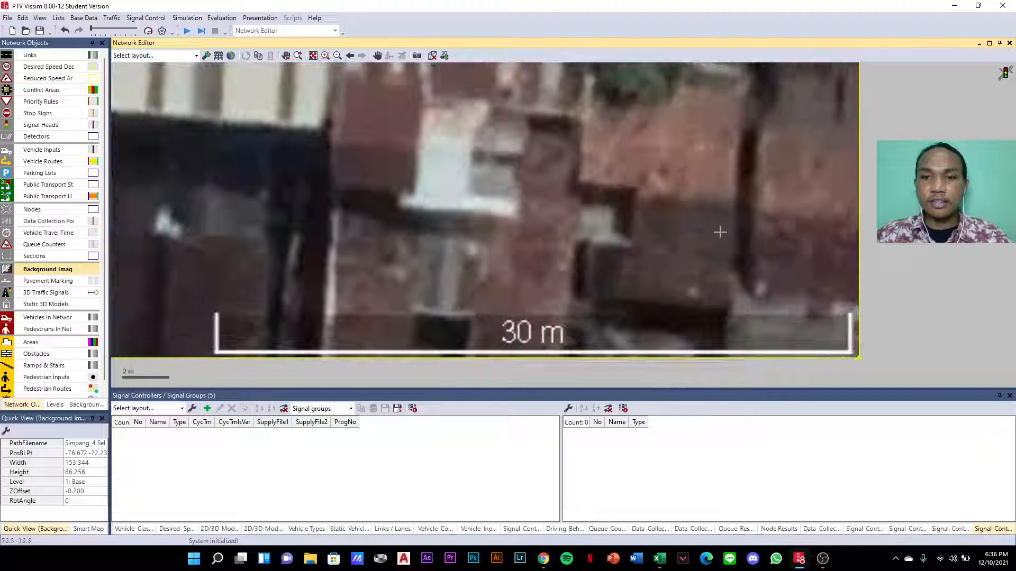
{"action": "scroll", "coordinate": [375, 344], "scroll_direction": "up", "scroll_amount": 1}
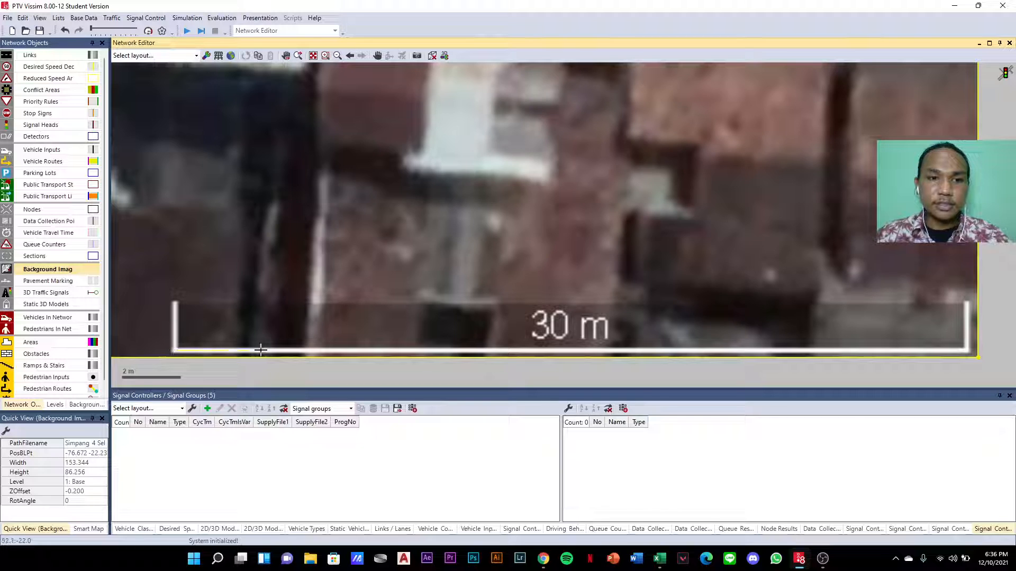
{"action": "left_click_drag", "start_coordinate": [684, 353], "coordinate": [967, 350]}
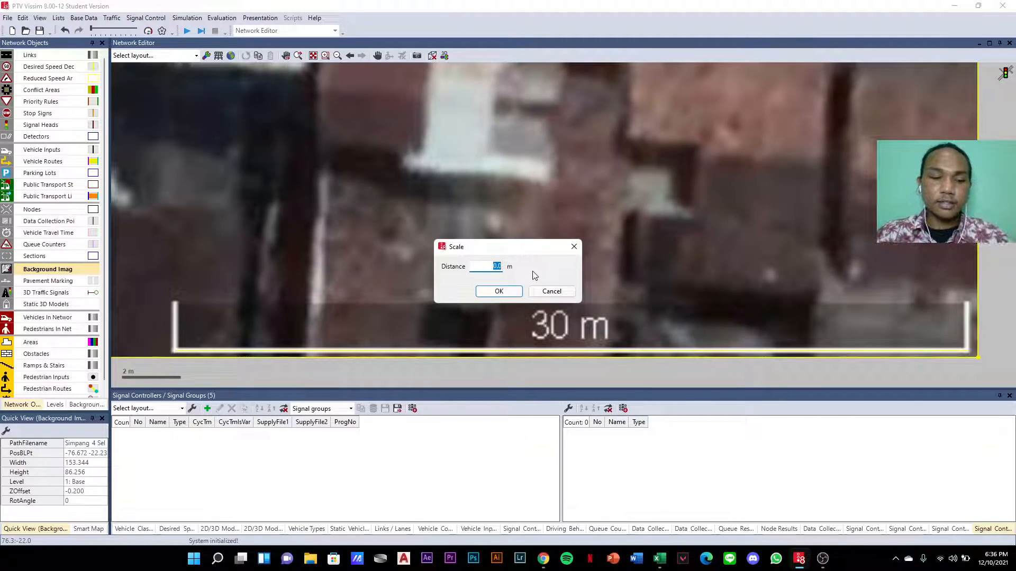
{"action": "type", "text": "30"}
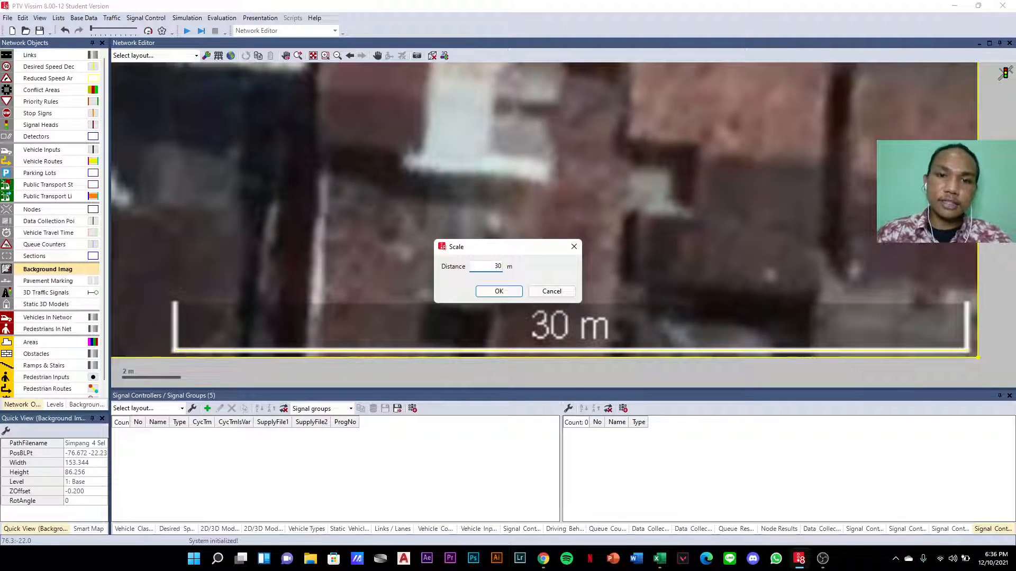
{"action": "left_click", "coordinate": [516, 292]}
{"action": "scroll", "coordinate": [617, 284], "scroll_direction": "down", "scroll_amount": 5}
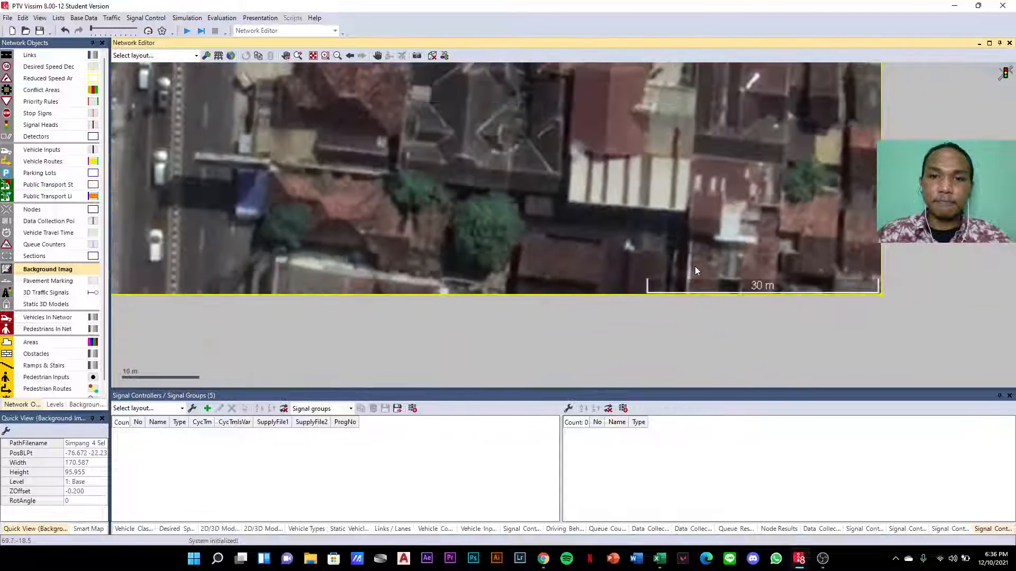
{"action": "scroll", "coordinate": [694, 265], "scroll_direction": "down", "scroll_amount": 3}
{"action": "left_click_drag", "start_coordinate": [550, 176], "coordinate": [563, 241]}
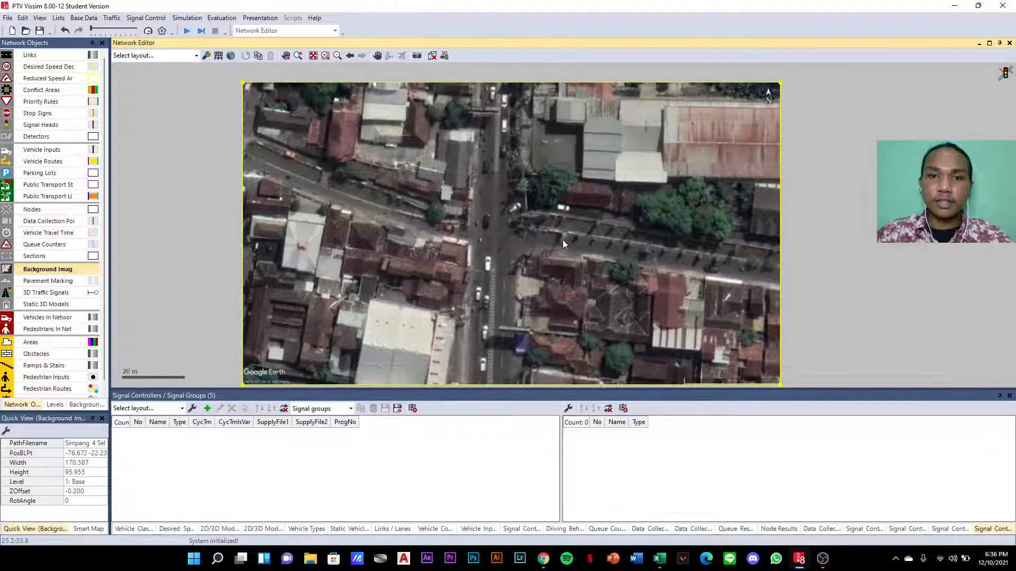
{"action": "left_click", "coordinate": [808, 277]}
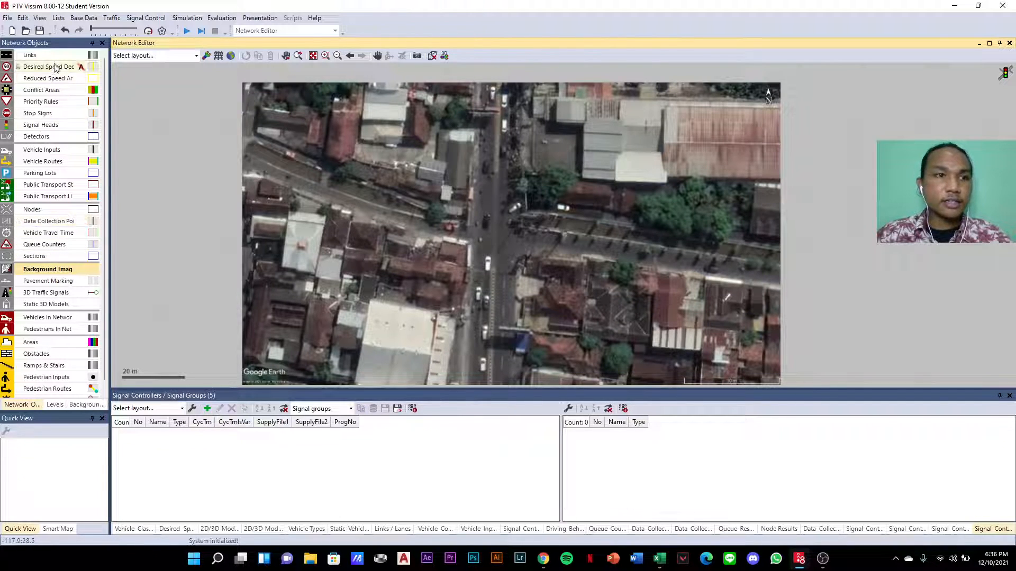
{"action": "left_click", "coordinate": [30, 55]}
{"action": "right_click", "coordinate": [834, 254]}
{"action": "left_click", "coordinate": [858, 259]}
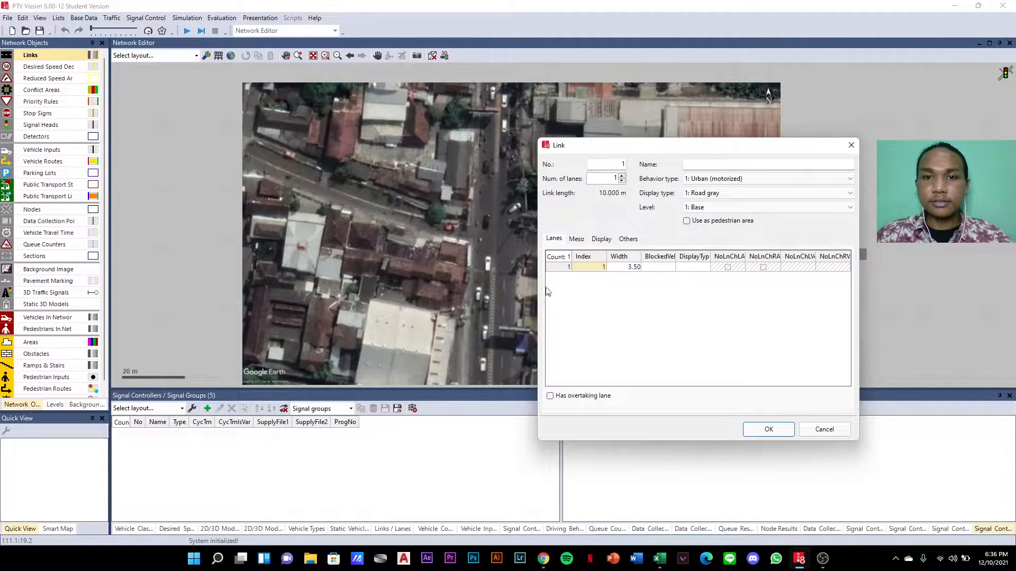
{"action": "left_click", "coordinate": [824, 432]}
- Arrange Vissim side by side with the Chrome window showing the road survey document Lokasi Simpang.pdf
{"action": "double_click", "coordinate": [695, 7]}
{"action": "key", "text": "super+Right"}
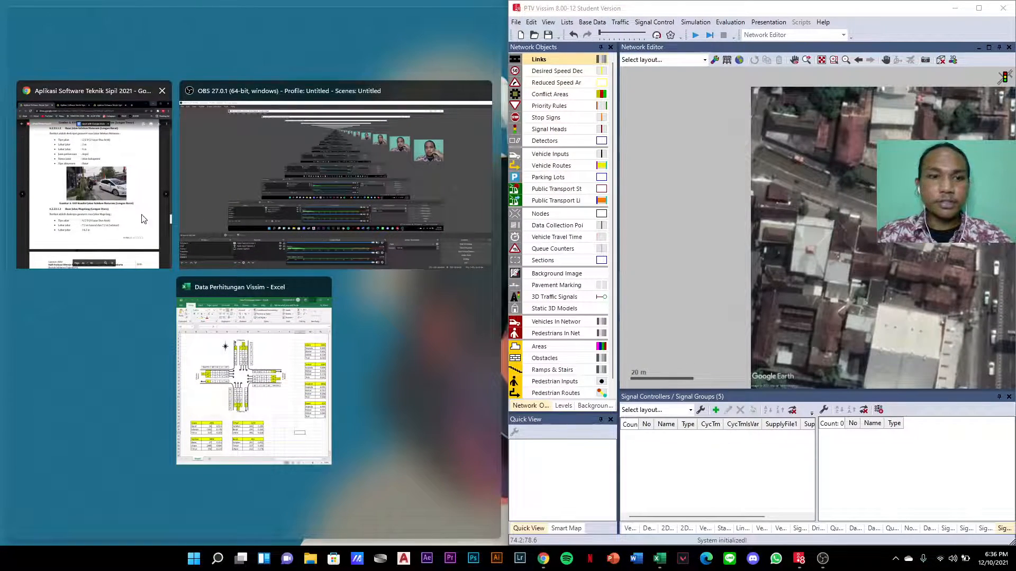
{"action": "left_click", "coordinate": [143, 220]}
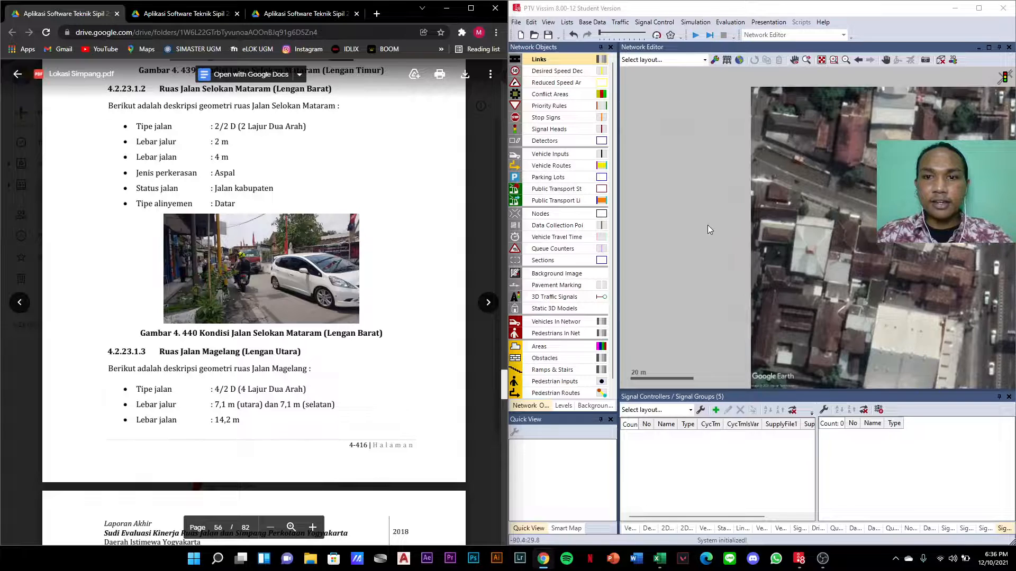
- Add a new link beyond the image's east edge and name it "Jalan Selokan Mataram (Lengan Timur)", following the survey document
{"action": "left_click_drag", "start_coordinate": [846, 251], "coordinate": [680, 230]}
{"action": "left_click_drag", "start_coordinate": [892, 249], "coordinate": [665, 230]}
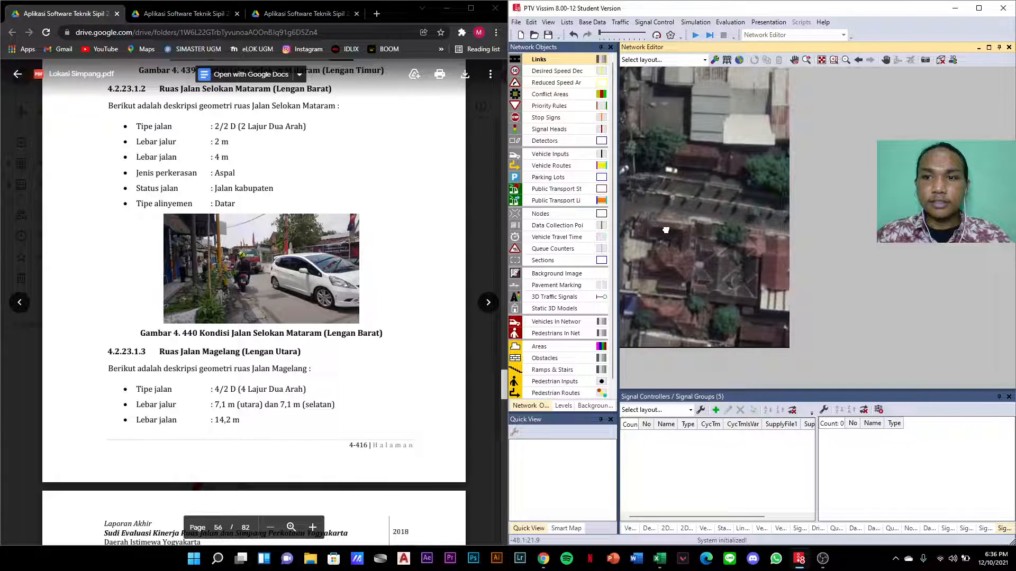
{"action": "right_click", "coordinate": [917, 245]}
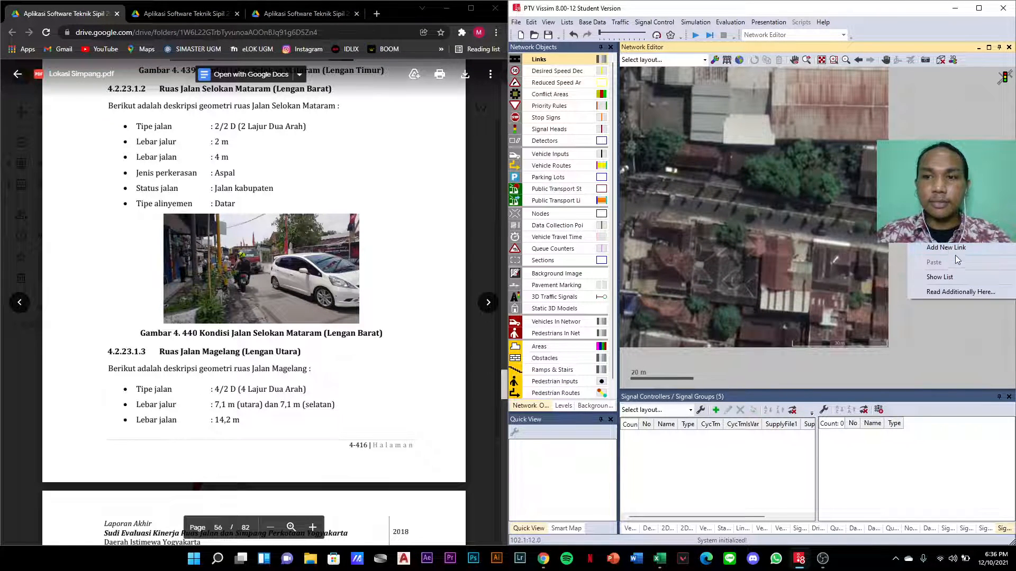
{"action": "left_click", "coordinate": [937, 244]}
{"action": "scroll", "coordinate": [354, 245], "scroll_direction": "down", "scroll_amount": 10}
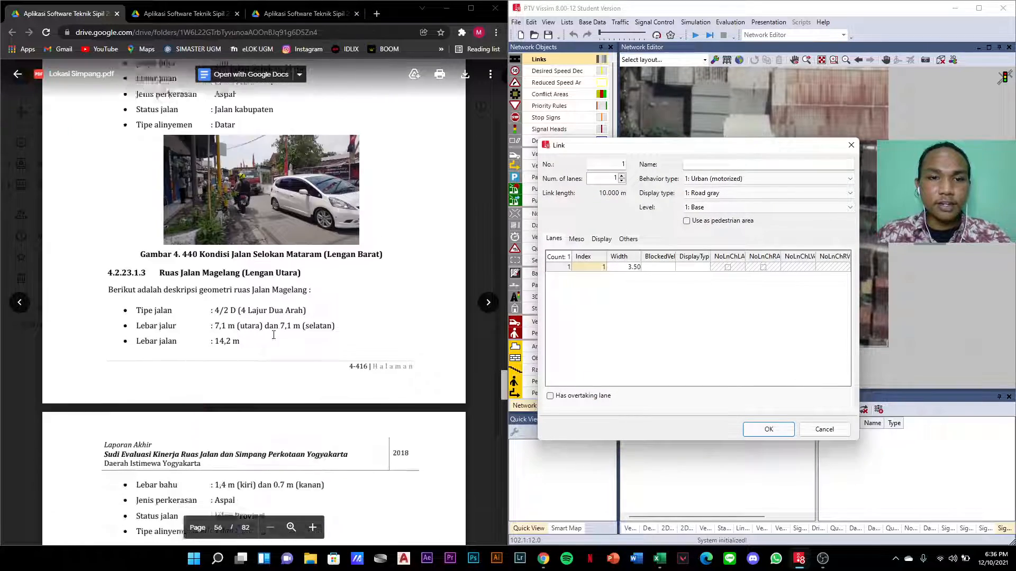
{"action": "scroll", "coordinate": [344, 312], "scroll_direction": "down", "scroll_amount": 5}
{"action": "scroll", "coordinate": [342, 302], "scroll_direction": "up", "scroll_amount": 20}
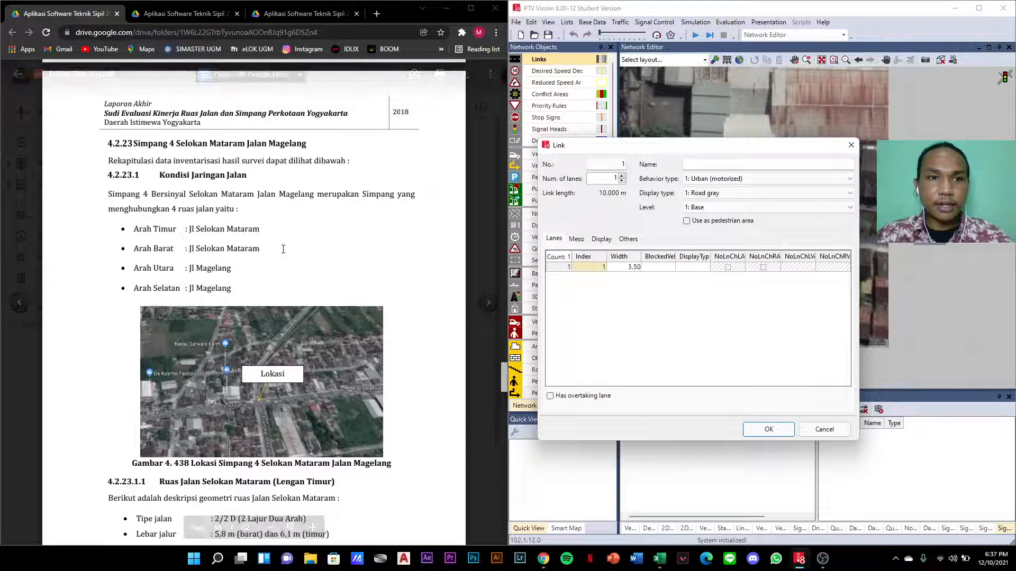
{"action": "scroll", "coordinate": [257, 282], "scroll_direction": "down", "scroll_amount": 4}
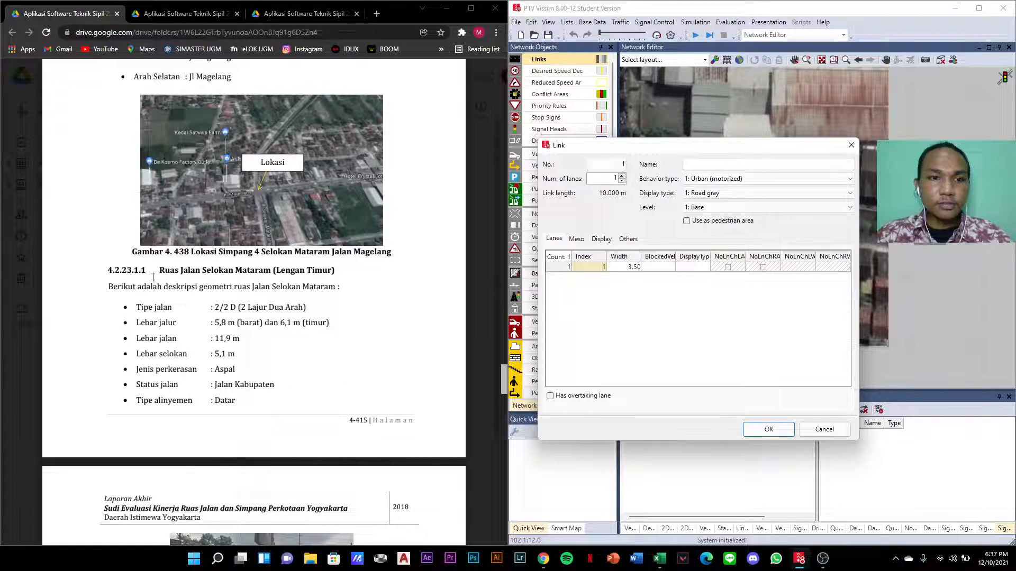
{"action": "left_click", "coordinate": [700, 165]}
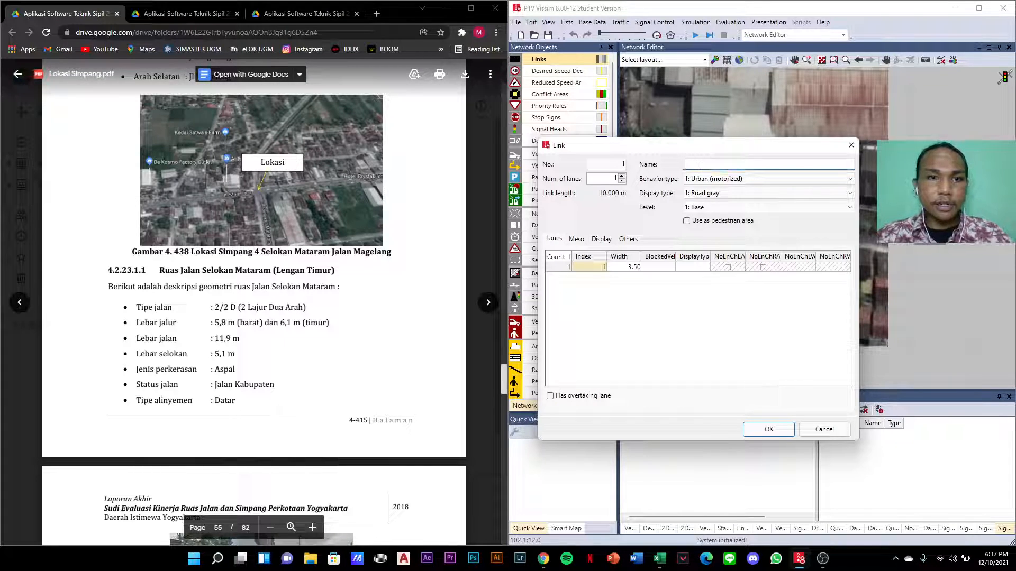
{"action": "type", "text": "Jalan "}
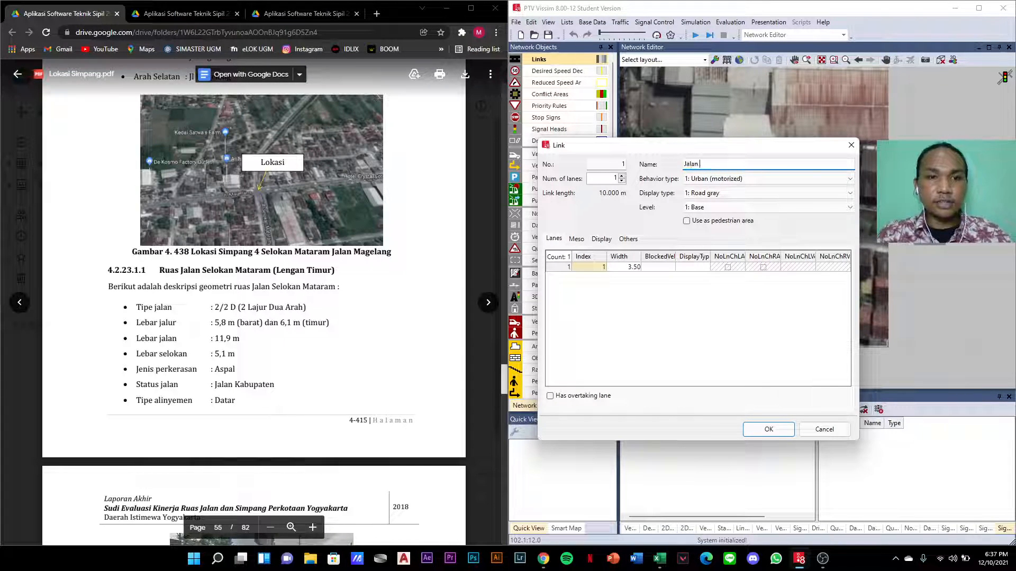
{"action": "type", "text": "Selokan Mataram (Lengan Timur"}
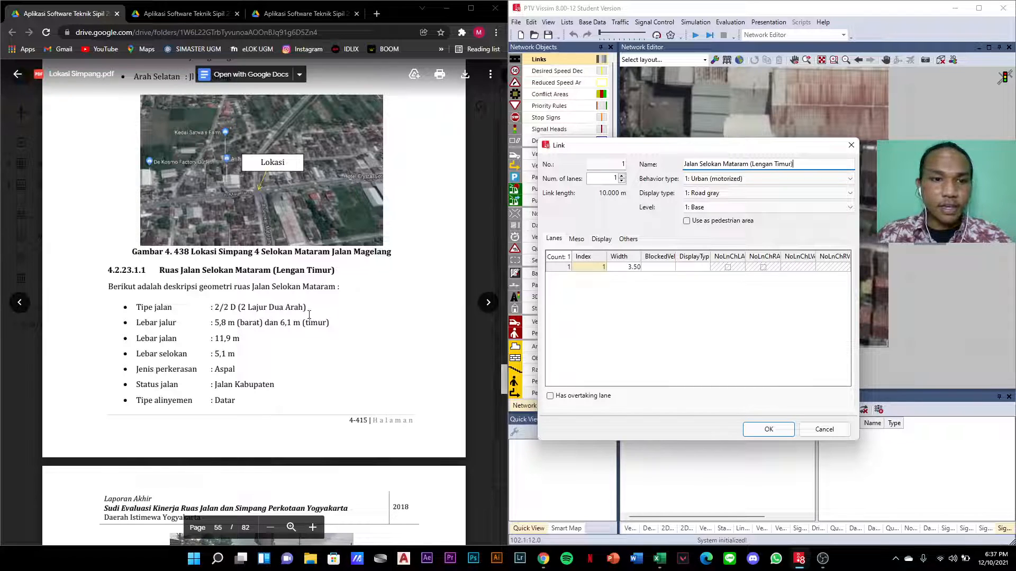
- Give the new link a 5.8 m lane width and extend it about 82 m along the east road to the intersection
{"action": "left_click", "coordinate": [629, 266]}
{"action": "type", "text": "5.8"}
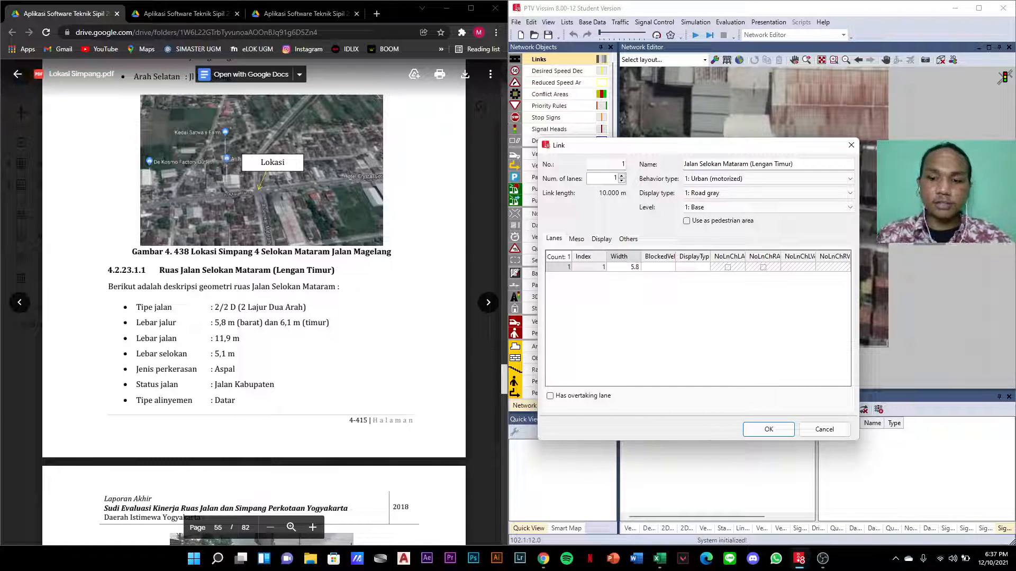
{"action": "key", "text": "Return"}
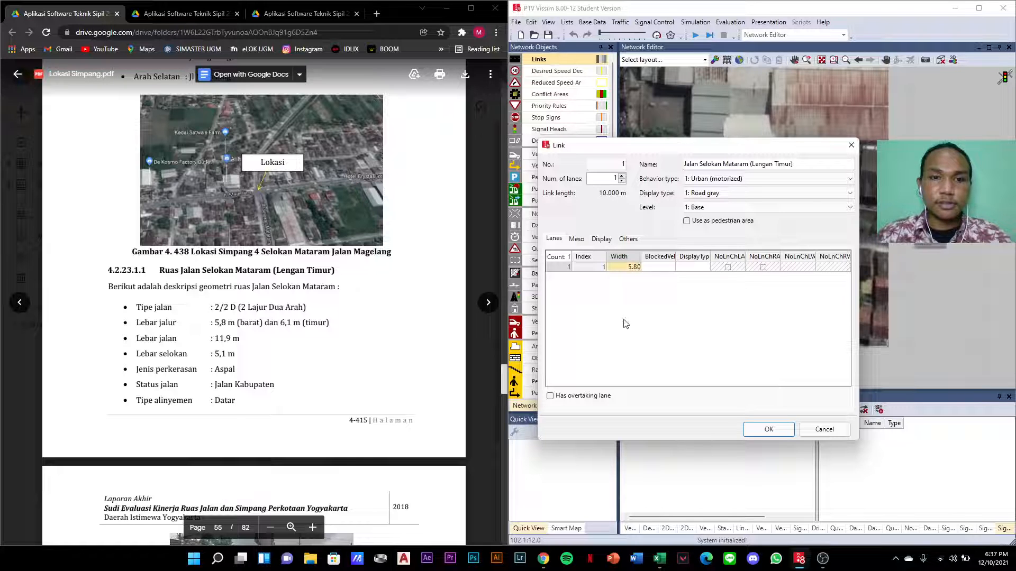
{"action": "left_click", "coordinate": [769, 426]}
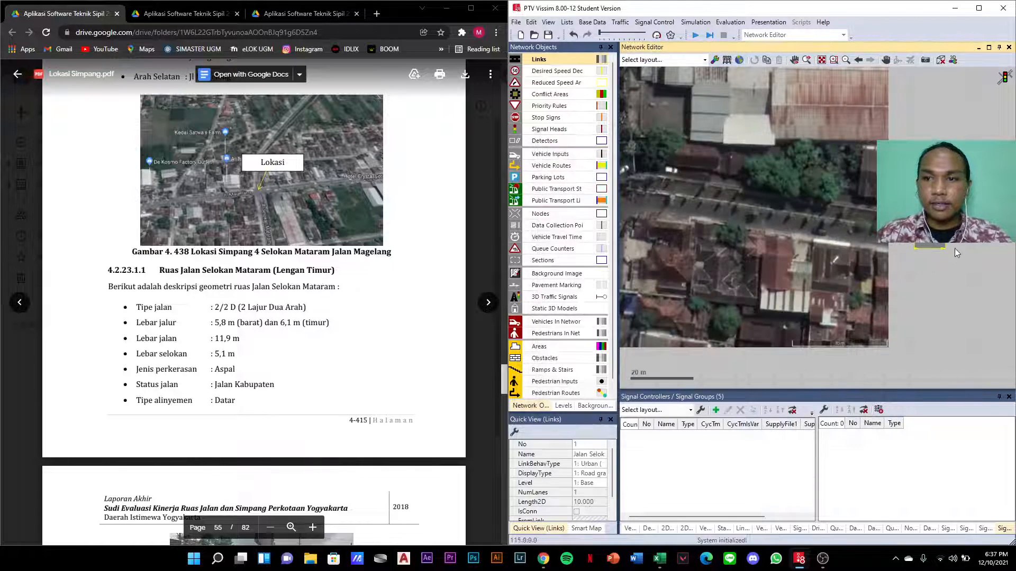
{"action": "left_click_drag", "start_coordinate": [944, 242], "coordinate": [658, 213]}
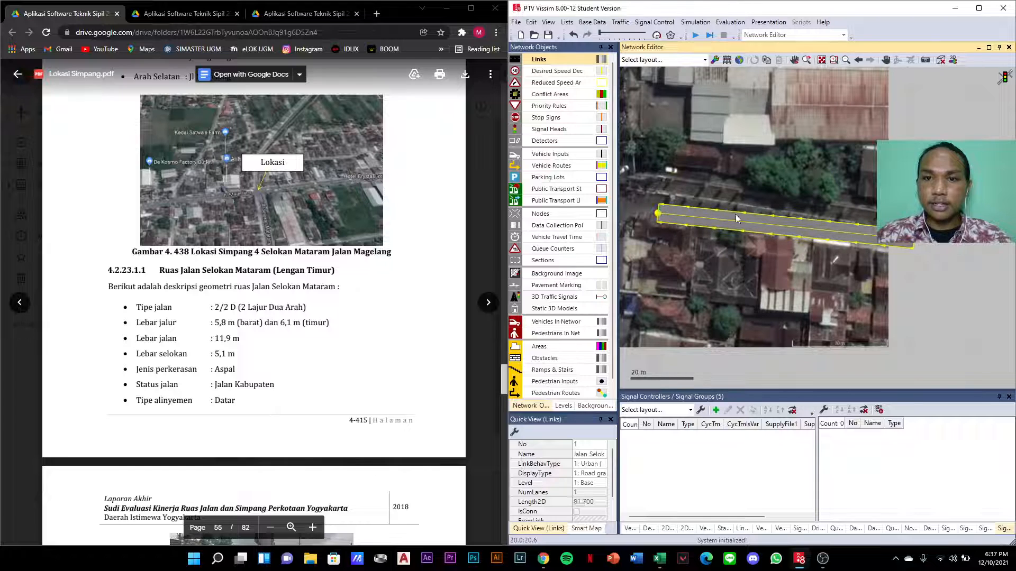
- Extend the east arm link to about 110 m past the image's east edge and align its intersection end with the road's southern carriageway
{"action": "left_click_drag", "start_coordinate": [917, 243], "coordinate": [987, 267]}
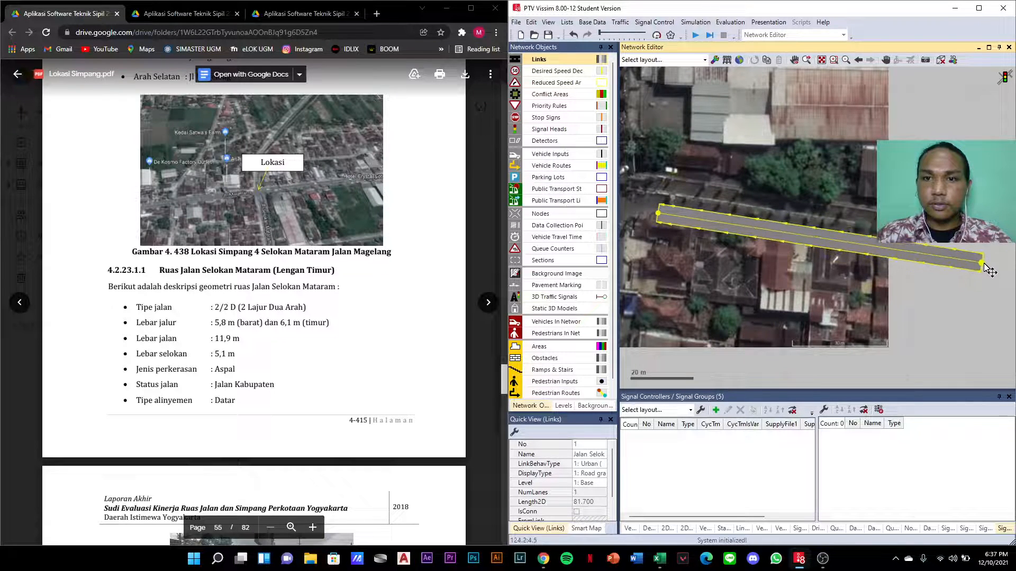
{"action": "scroll", "coordinate": [852, 288], "scroll_direction": "down", "scroll_amount": 2}
{"action": "scroll", "coordinate": [746, 265], "scroll_direction": "up", "scroll_amount": 2}
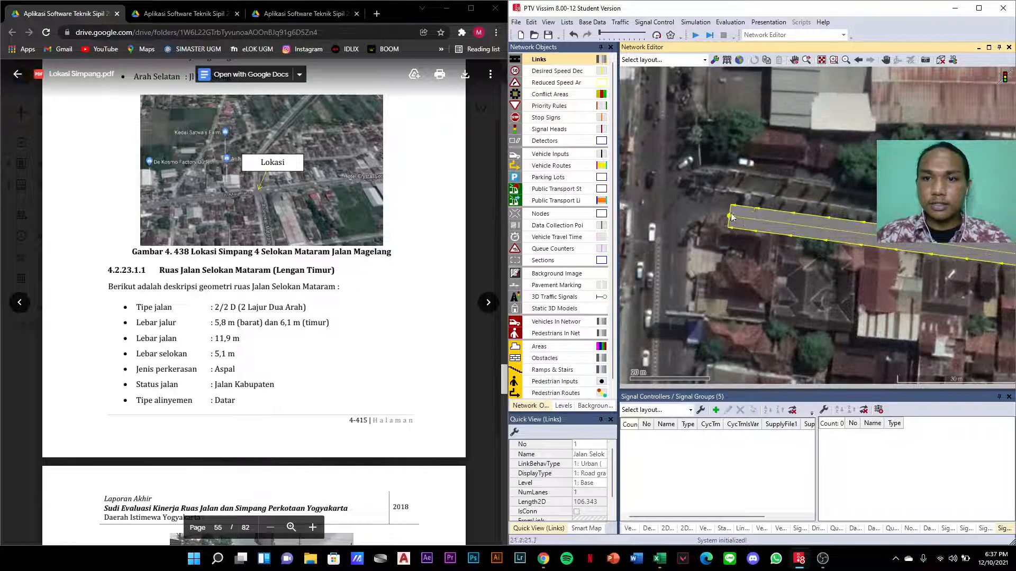
{"action": "left_click_drag", "start_coordinate": [723, 204], "coordinate": [731, 206]}
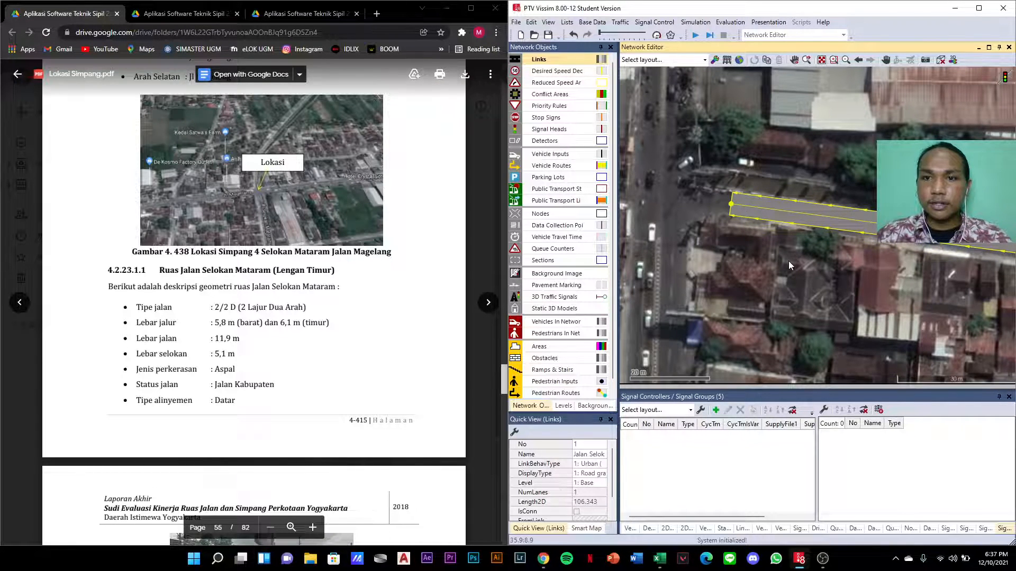
{"action": "scroll", "coordinate": [740, 262], "scroll_direction": "down", "scroll_amount": 2}
{"action": "scroll", "coordinate": [933, 256], "scroll_direction": "up", "scroll_amount": 2}
{"action": "left_click_drag", "start_coordinate": [957, 271], "coordinate": [966, 276]}
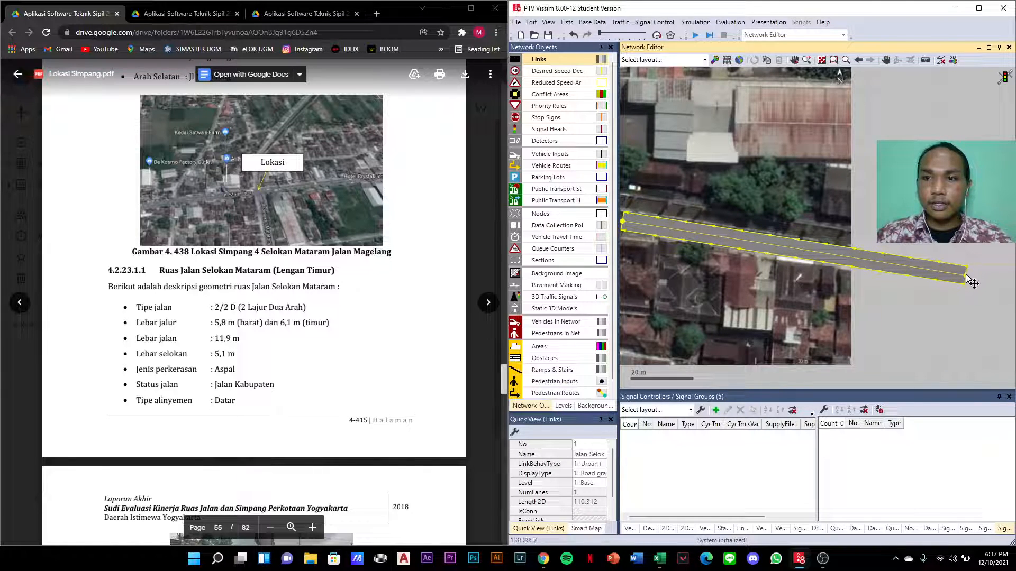
- Generate a one-lane opposite direction for the east arm link and place it parallel on the north side of the canal
{"action": "right_click", "coordinate": [864, 264]}
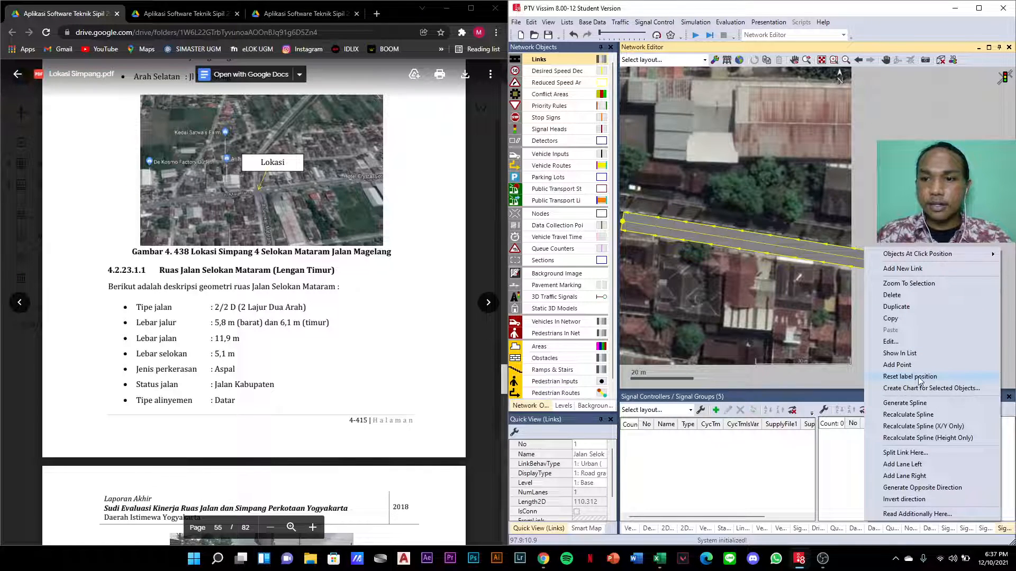
{"action": "left_click", "coordinate": [907, 487]}
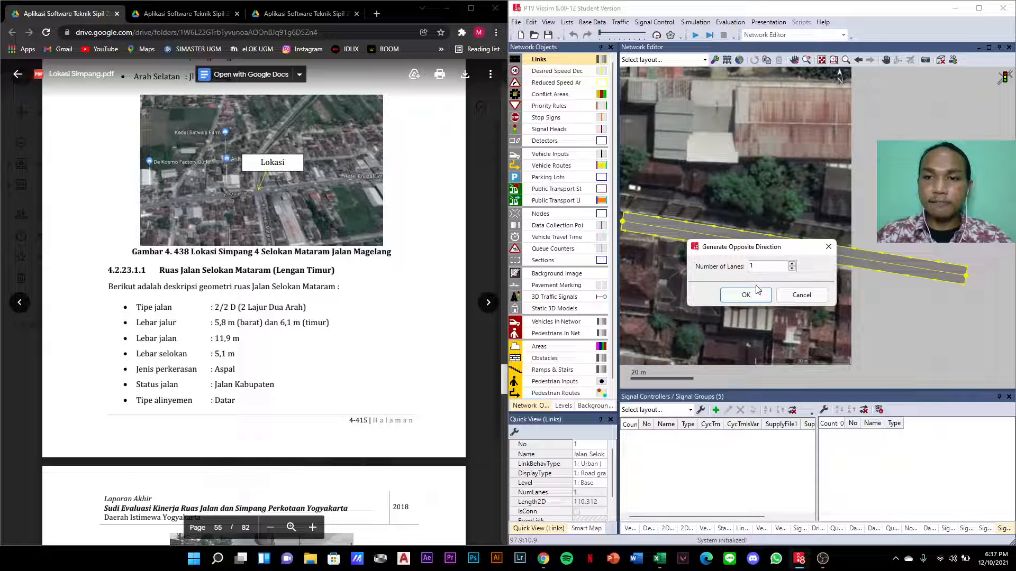
{"action": "left_click", "coordinate": [759, 289]}
{"action": "left_click_drag", "start_coordinate": [748, 263], "coordinate": [780, 224]}
{"action": "scroll", "coordinate": [762, 217], "scroll_direction": "up", "scroll_amount": 3}
{"action": "scroll", "coordinate": [661, 276], "scroll_direction": "down", "scroll_amount": 3}
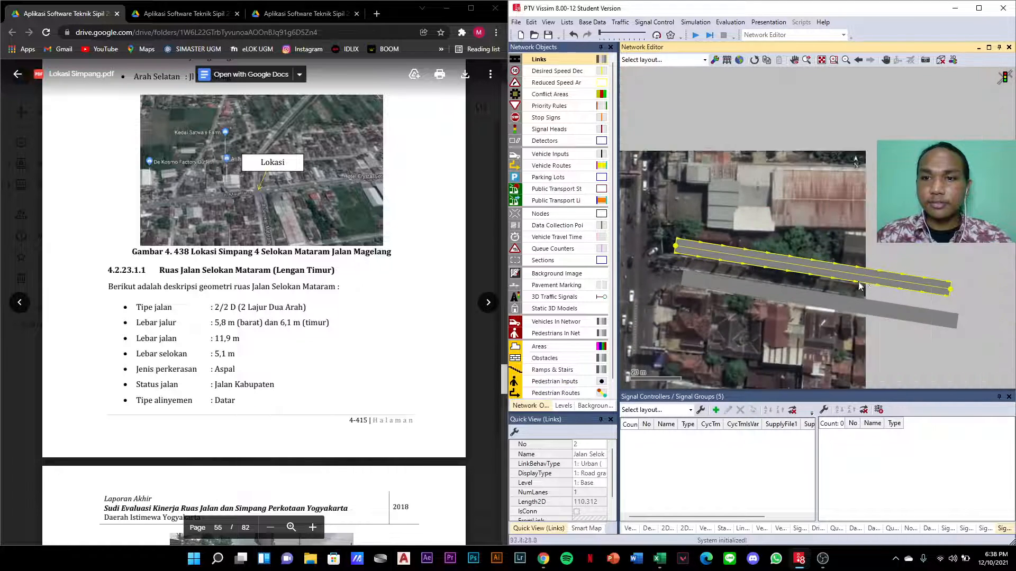
- Lengthen the opposite-direction east arm link to about 115 m and shift it onto the road north of the canal
{"action": "scroll", "coordinate": [941, 287], "scroll_direction": "up", "scroll_amount": 3}
{"action": "left_click_drag", "start_coordinate": [958, 293], "coordinate": [983, 301]}
{"action": "scroll", "coordinate": [983, 301], "scroll_direction": "down", "scroll_amount": 3}
{"action": "scroll", "coordinate": [688, 244], "scroll_direction": "up", "scroll_amount": 4}
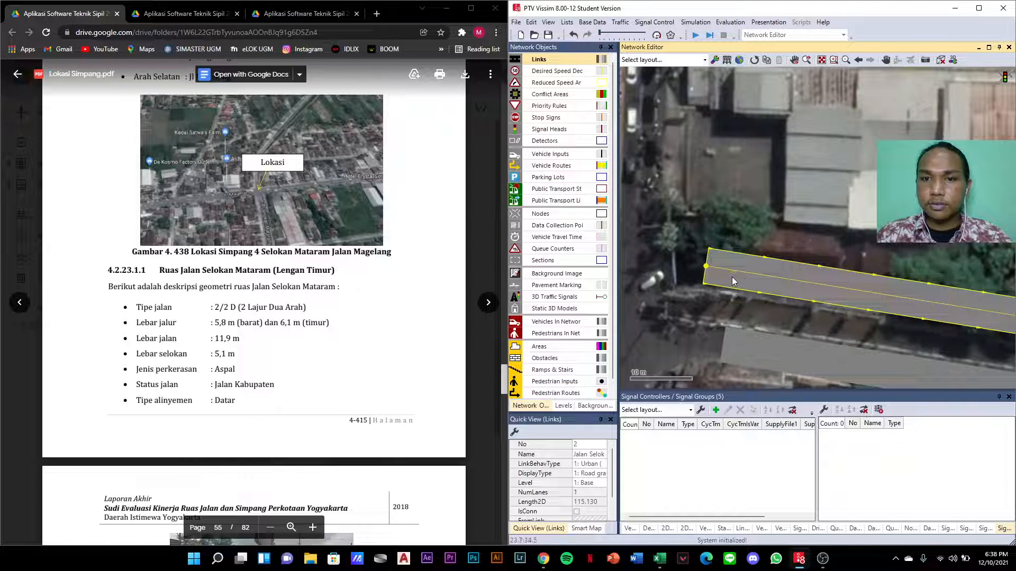
{"action": "left_click_drag", "start_coordinate": [732, 278], "coordinate": [731, 280]}
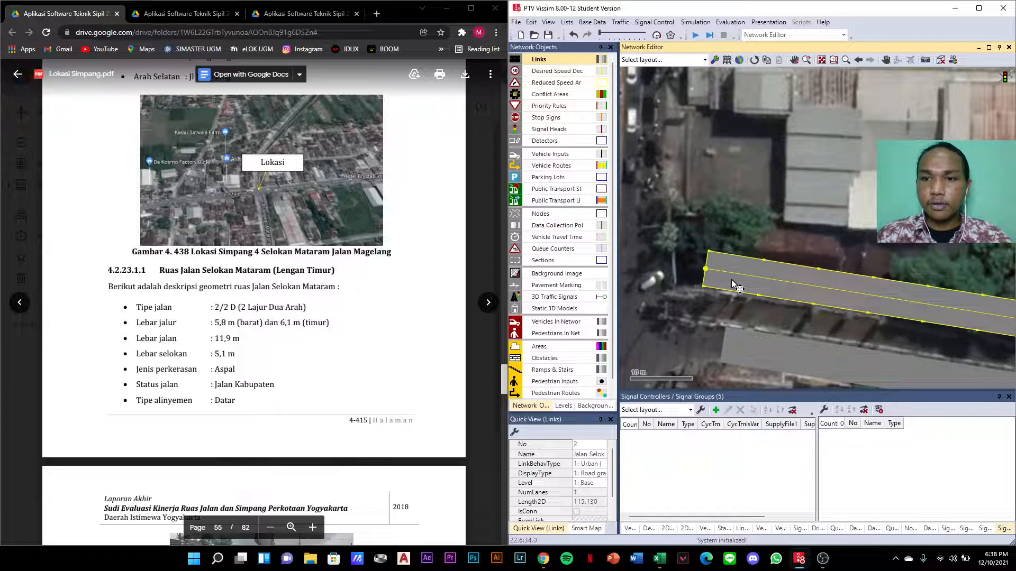
{"action": "scroll", "coordinate": [594, 294], "scroll_direction": "down", "scroll_amount": 1}
{"action": "scroll", "coordinate": [707, 302], "scroll_direction": "down", "scroll_amount": 3}
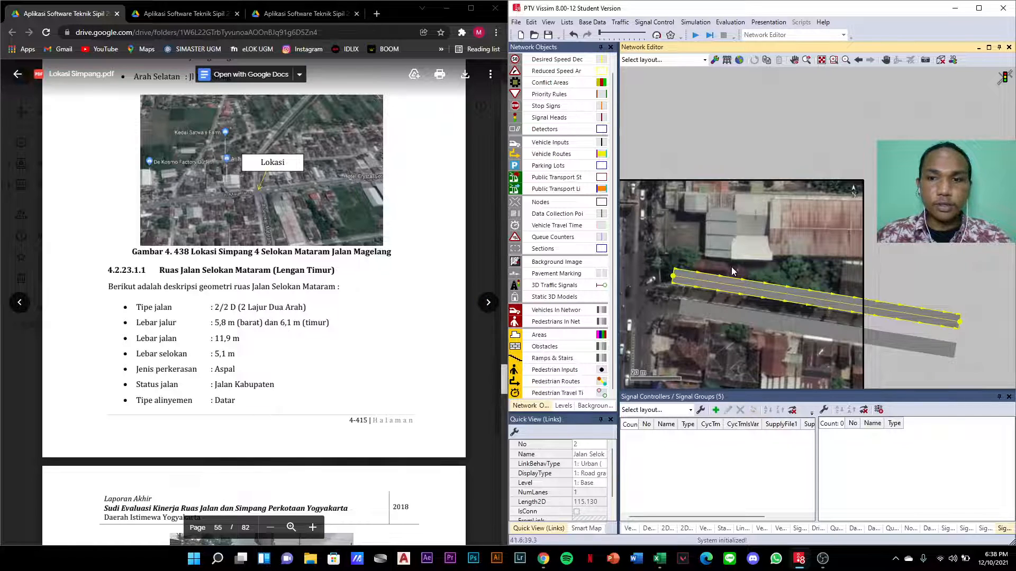
{"action": "scroll", "coordinate": [732, 267], "scroll_direction": "up", "scroll_amount": 1}
- Set the lane width of the opposite-direction east arm link to 6.1 m, following the survey document
{"action": "right_click", "coordinate": [738, 293]}
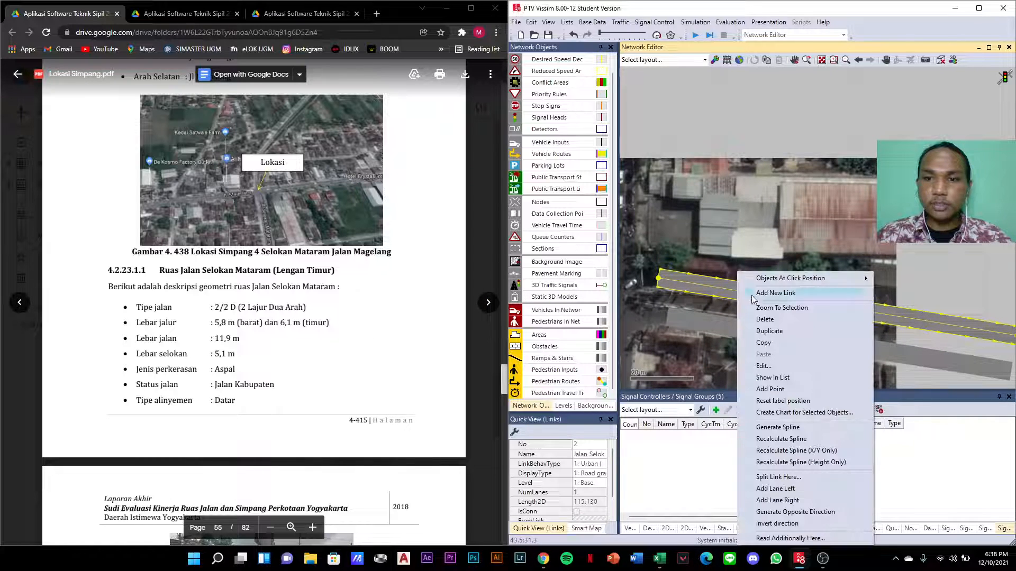
{"action": "left_click", "coordinate": [772, 366]}
{"action": "double_click", "coordinate": [630, 269]}
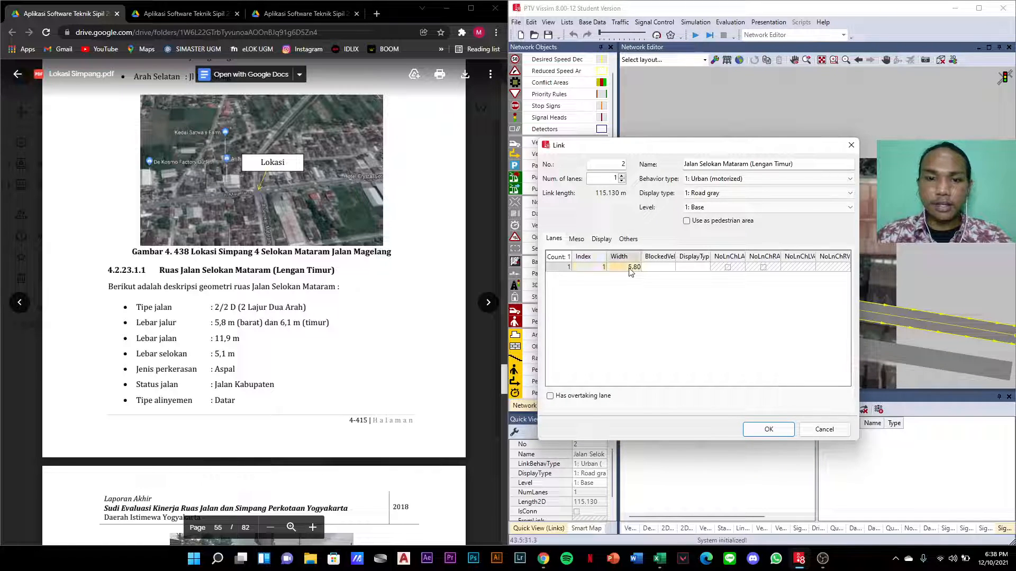
{"action": "type", "text": "61"}
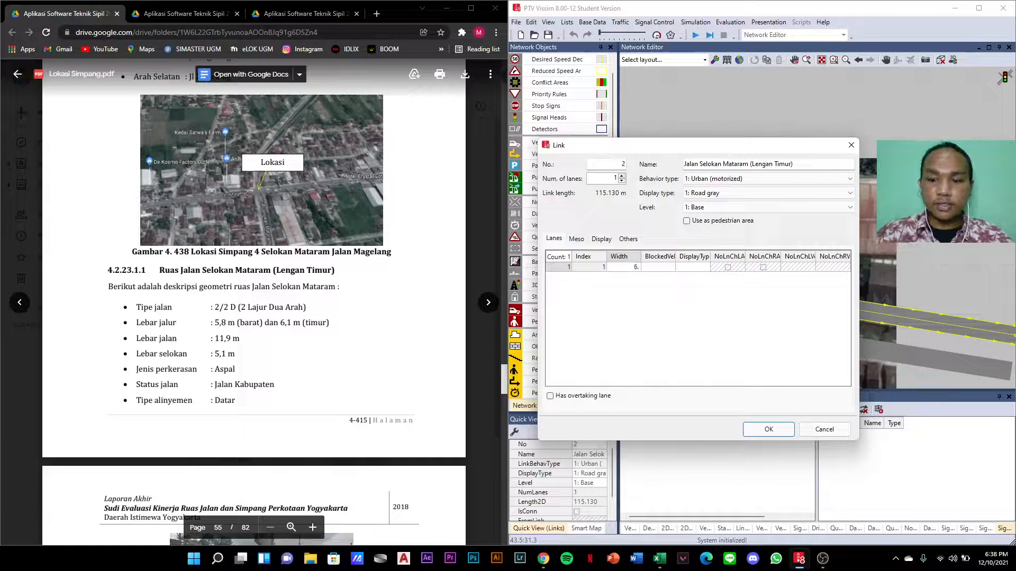
{"action": "key", "text": "Return"}
{"action": "left_click", "coordinate": [757, 434]}
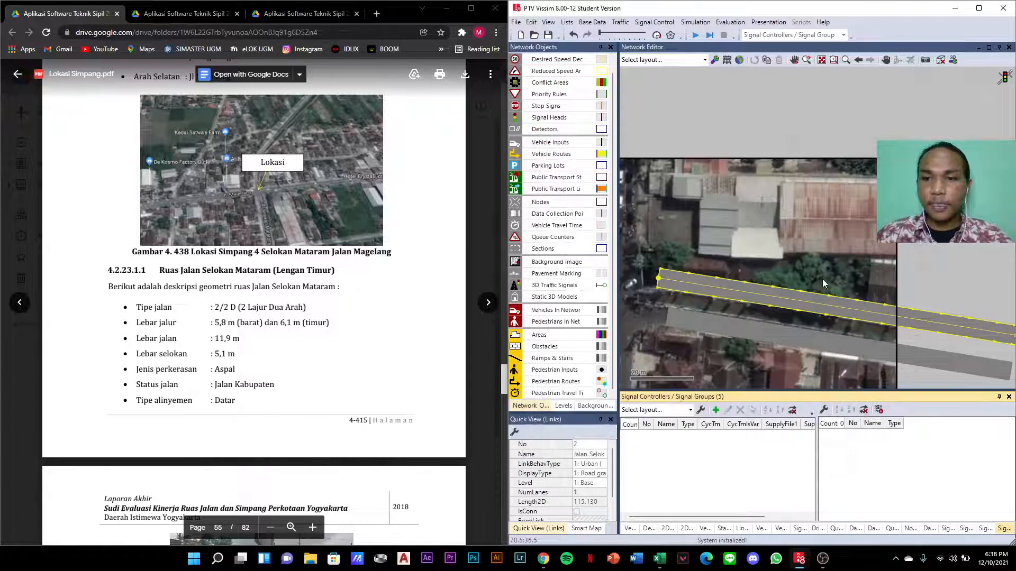
{"action": "left_click", "coordinate": [714, 302]}
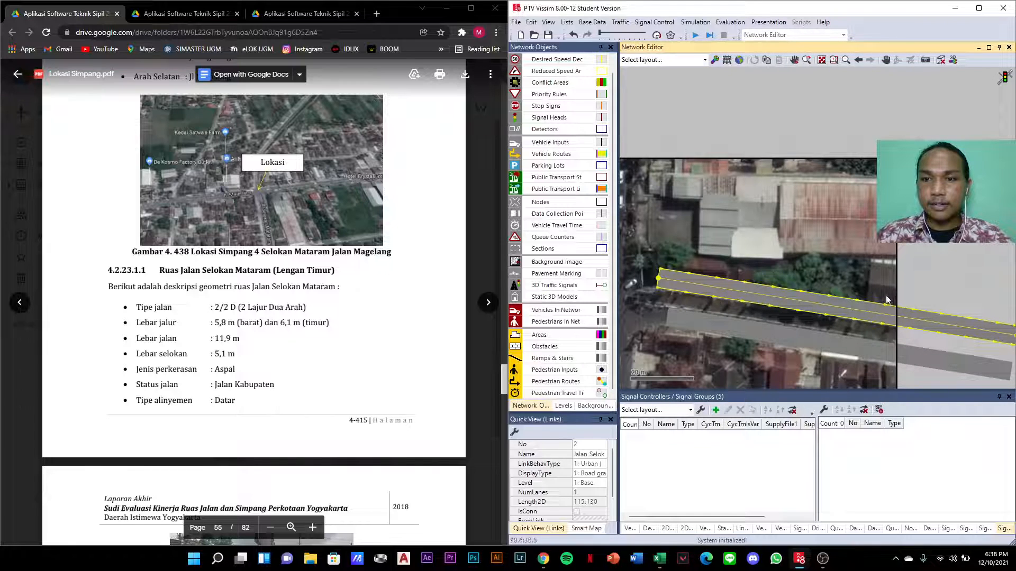
- Add a new link just beyond the image's south edge and enter the name "Jalan Selokan Mataram (Lengan Selatan)"
{"action": "scroll", "coordinate": [888, 299], "scroll_direction": "down", "scroll_amount": 3}
{"action": "scroll", "coordinate": [748, 280], "scroll_direction": "down", "scroll_amount": 2}
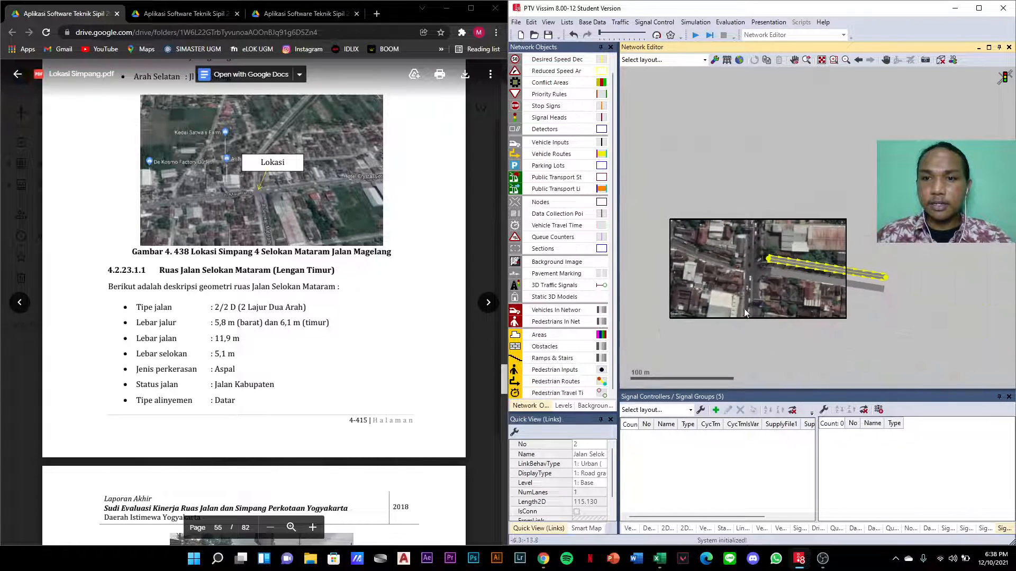
{"action": "scroll", "coordinate": [746, 311], "scroll_direction": "up", "scroll_amount": 5}
{"action": "left_click", "coordinate": [836, 200]}
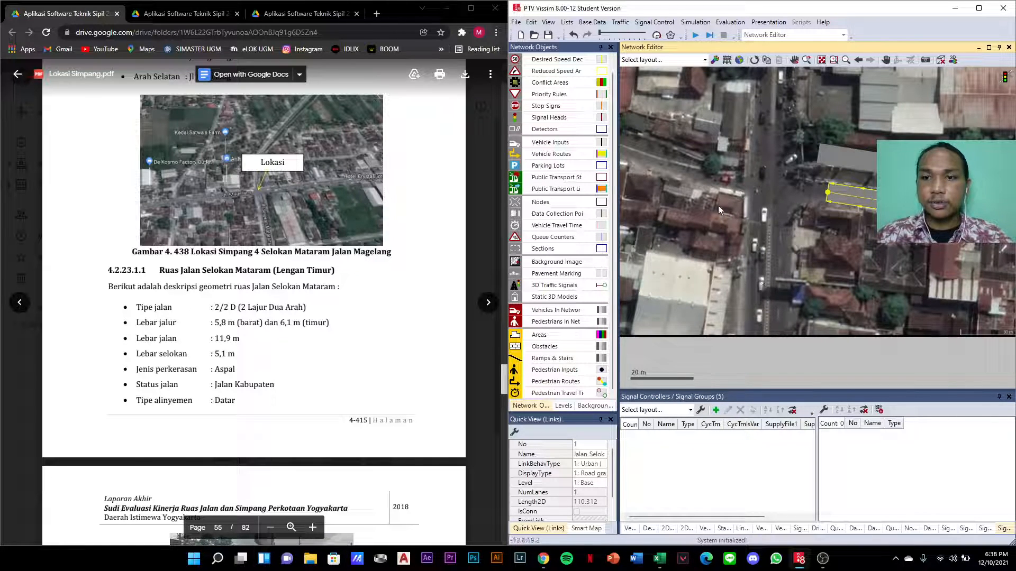
{"action": "scroll", "coordinate": [767, 310], "scroll_direction": "down", "scroll_amount": 2}
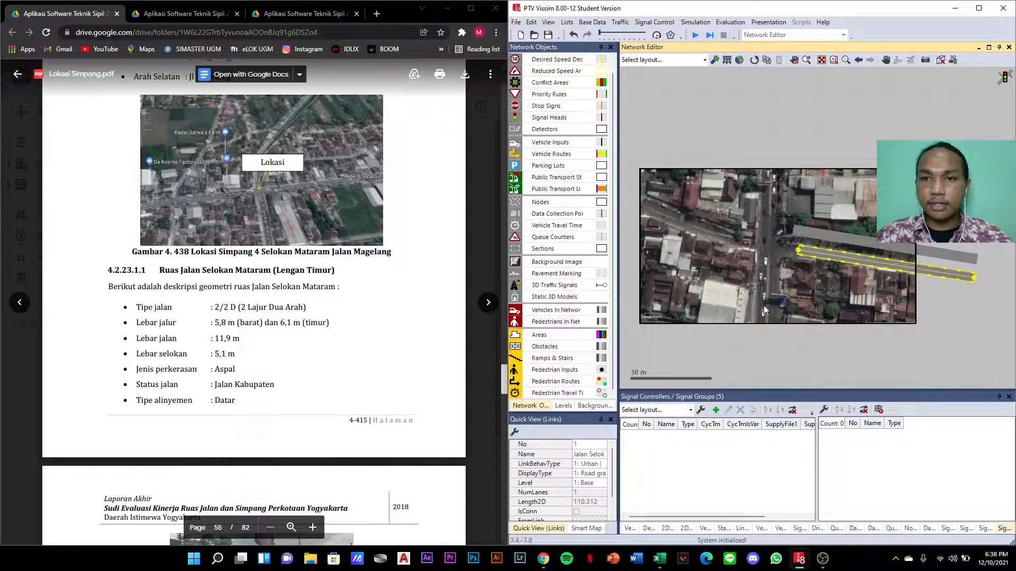
{"action": "scroll", "coordinate": [764, 300], "scroll_direction": "up", "scroll_amount": 2}
{"action": "scroll", "coordinate": [254, 302], "scroll_direction": "down", "scroll_amount": 3}
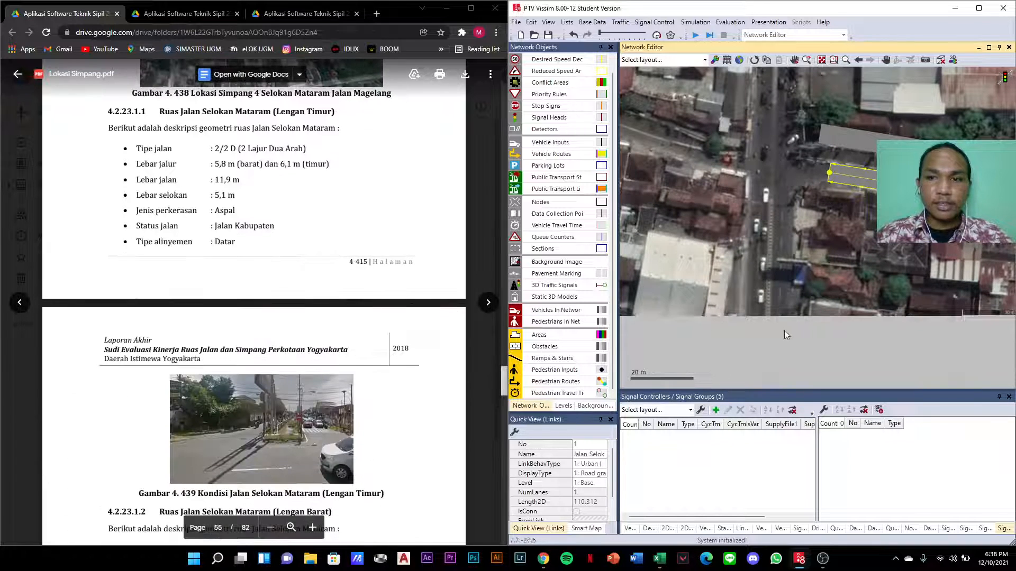
{"action": "right_click", "coordinate": [802, 317]}
{"action": "left_click", "coordinate": [841, 338]}
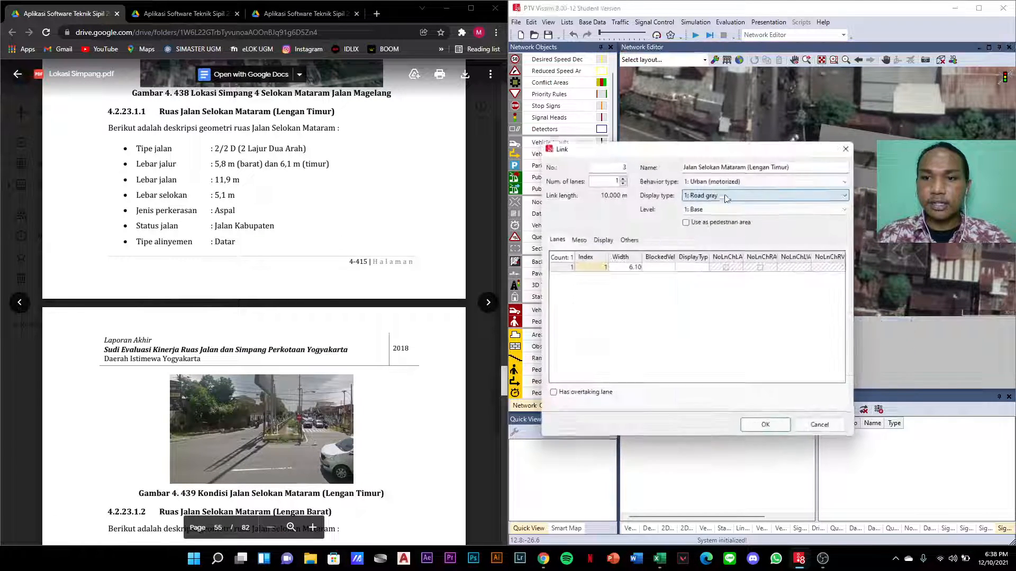
{"action": "left_click", "coordinate": [801, 168]}
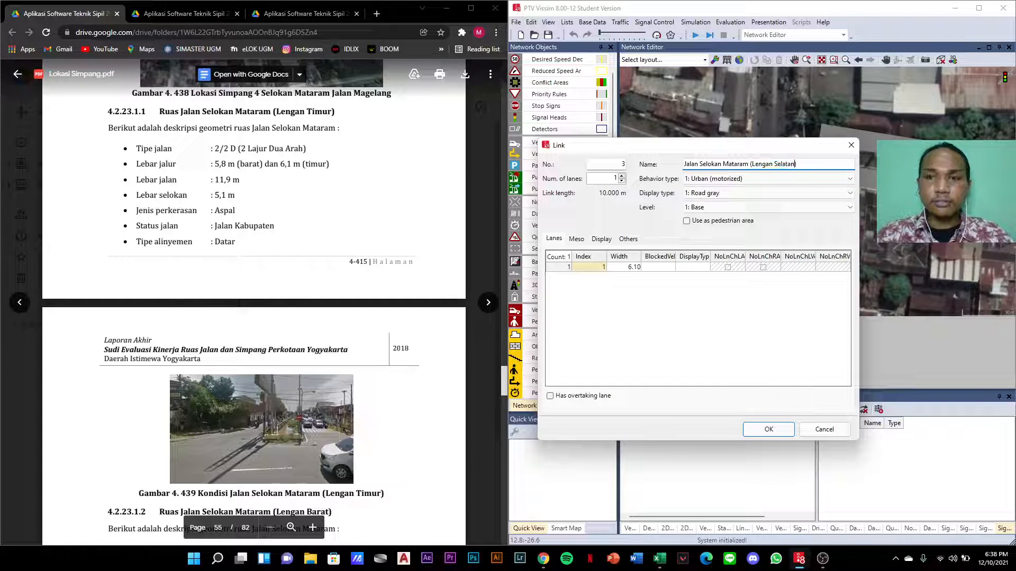
- Find the south arm section in the survey document and rename the new link "Jalan Magelang (Lengan Selatan)" accordingly
{"action": "scroll", "coordinate": [260, 316], "scroll_direction": "down", "scroll_amount": 10}
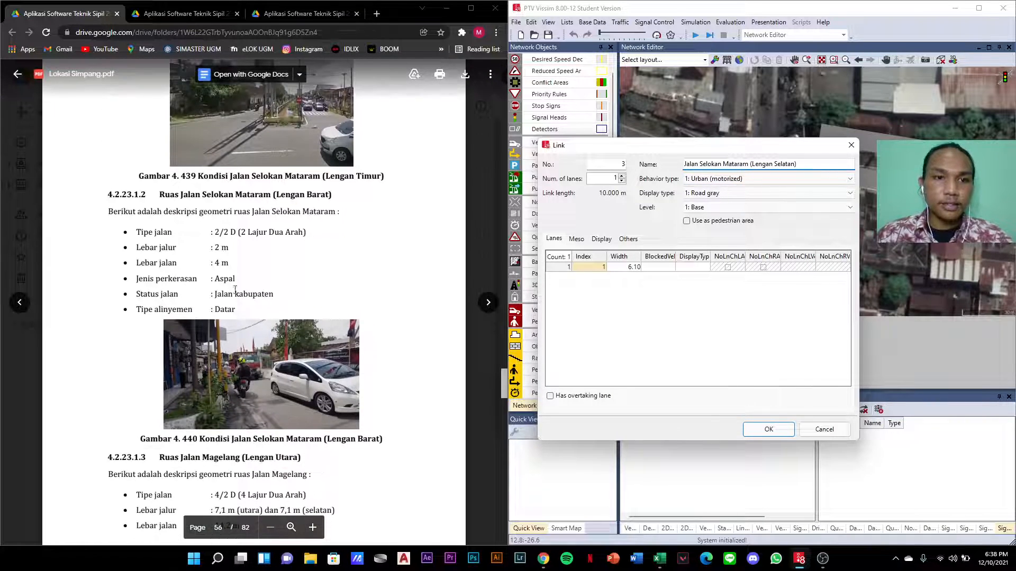
{"action": "scroll", "coordinate": [260, 315], "scroll_direction": "down", "scroll_amount": 7}
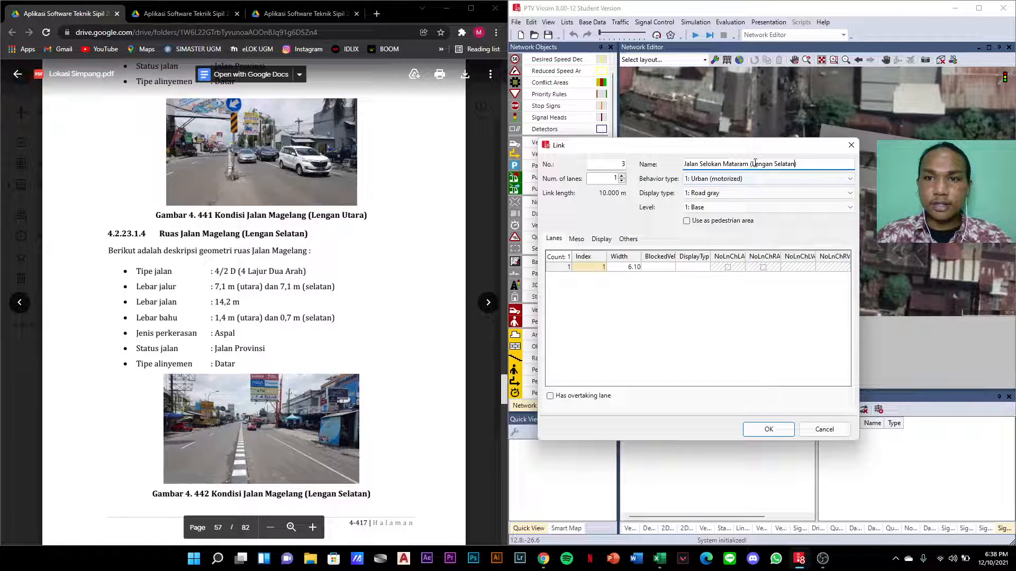
{"action": "type", "text": "Mag"}
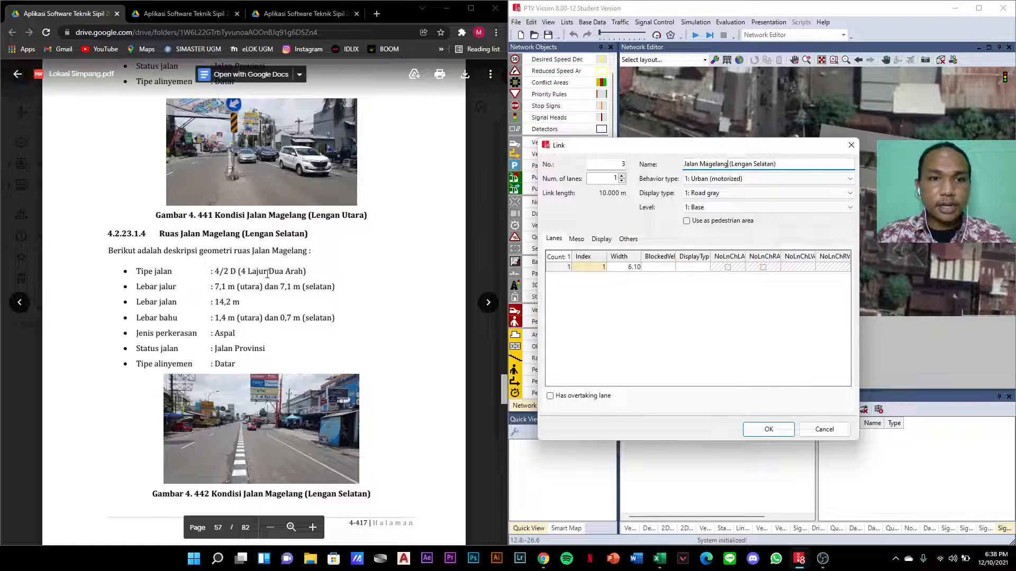
- Give the Jalan Magelang (Lengan Selatan) link 2 lanes, each 3.55 m wide
{"action": "left_click", "coordinate": [622, 178]}
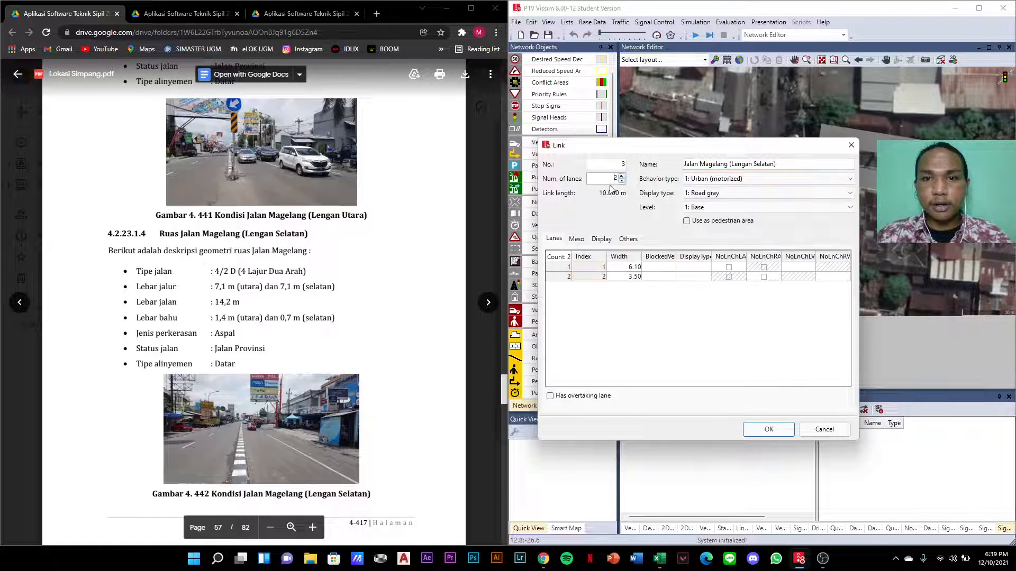
{"action": "double_click", "coordinate": [621, 269]}
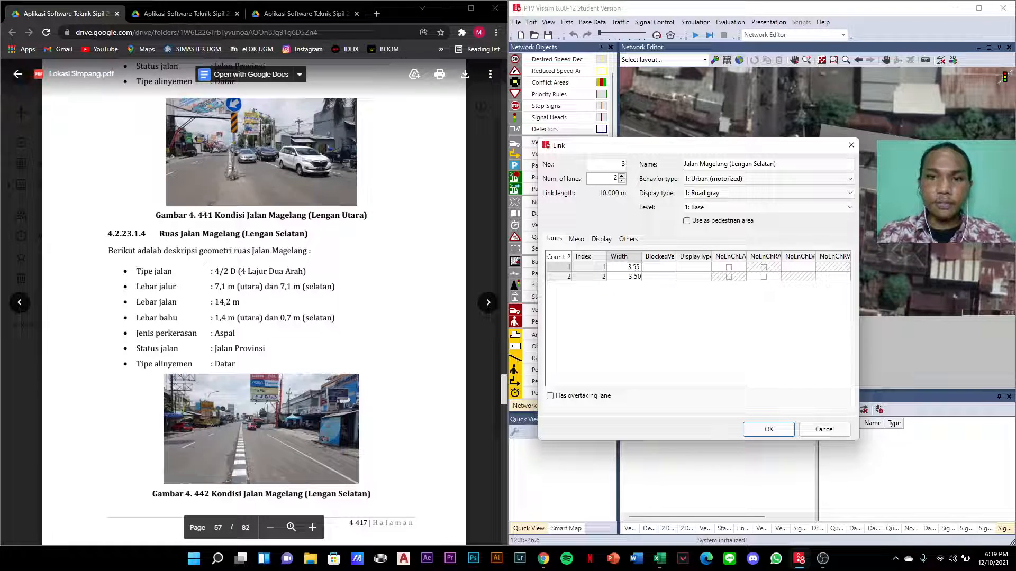
{"action": "left_click", "coordinate": [623, 278]}
{"action": "type", "text": "3"}
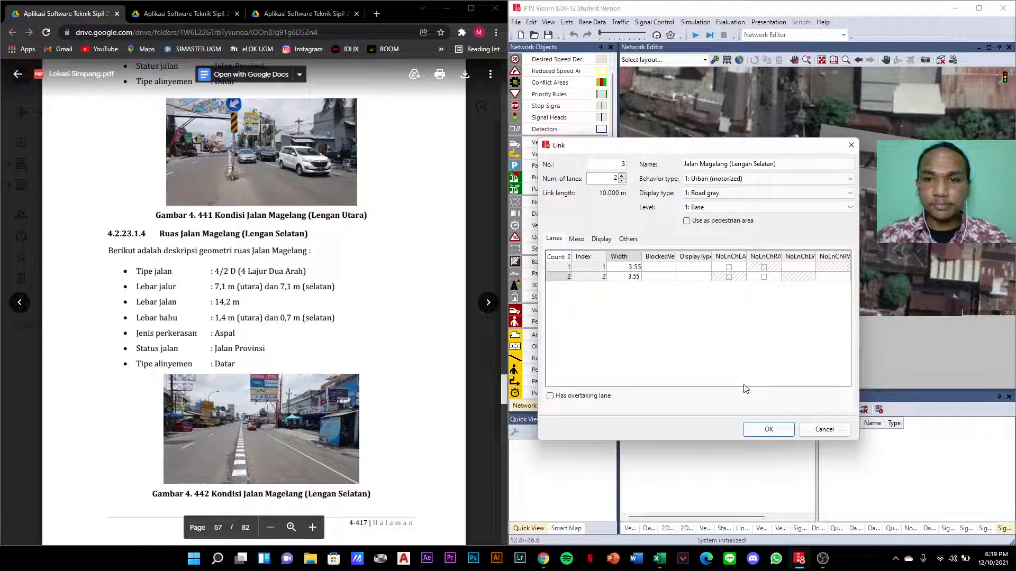
{"action": "left_click", "coordinate": [769, 432]}
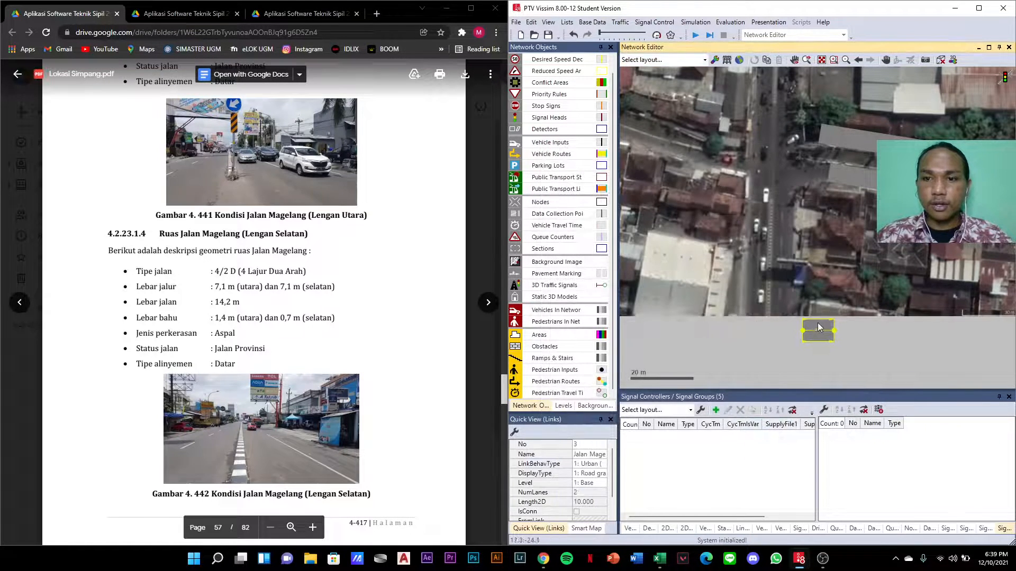
- Stretch the south arm link about 60 m along the south road, from beyond the image's south edge up to the intersection
{"action": "left_click_drag", "start_coordinate": [836, 338], "coordinate": [758, 192]}
{"action": "left_click_drag", "start_coordinate": [803, 332], "coordinate": [751, 390]}
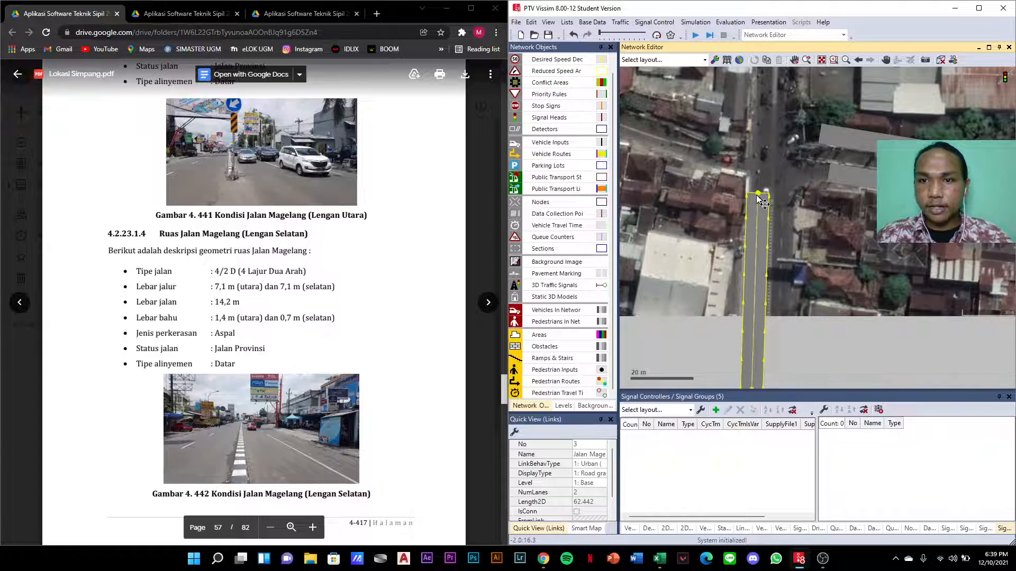
{"action": "left_click_drag", "start_coordinate": [763, 199], "coordinate": [763, 207]}
- Generate a two-lane opposite direction for the south arm link, place it parallel to the east, and level both links' intersection ends
{"action": "right_click", "coordinate": [754, 229]}
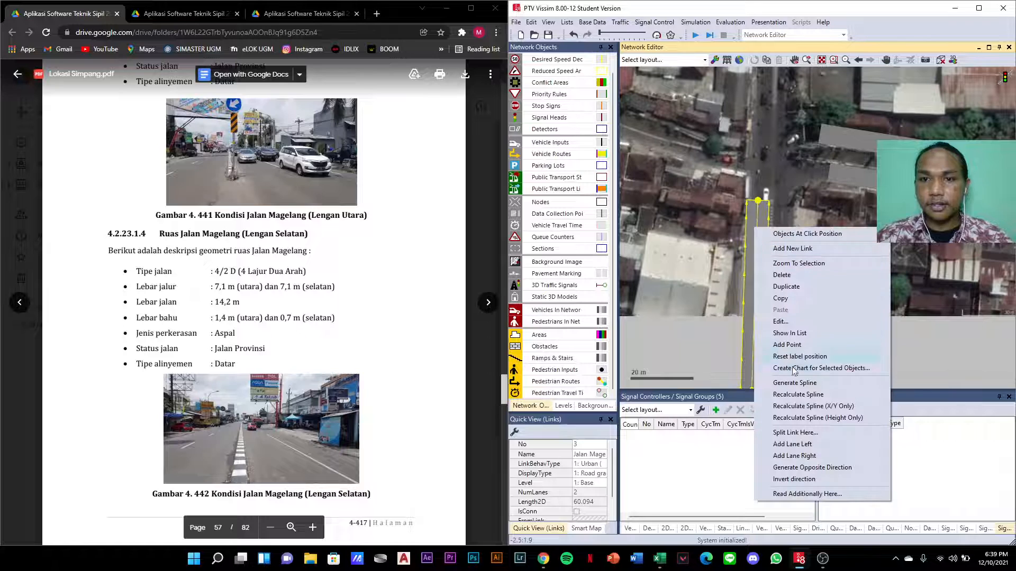
{"action": "left_click", "coordinate": [796, 468]}
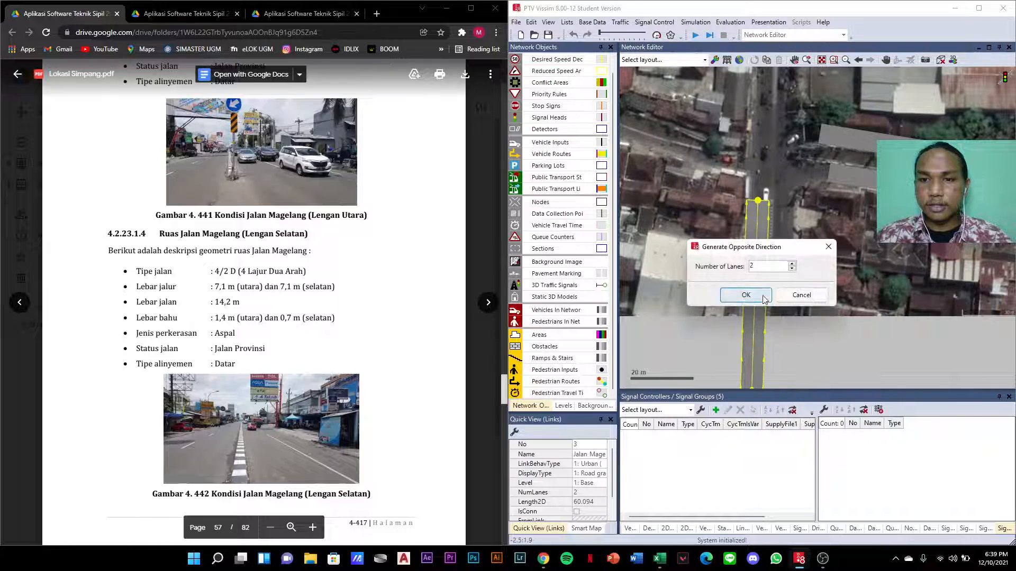
{"action": "left_click", "coordinate": [747, 291]}
{"action": "left_click_drag", "start_coordinate": [738, 266], "coordinate": [786, 271]}
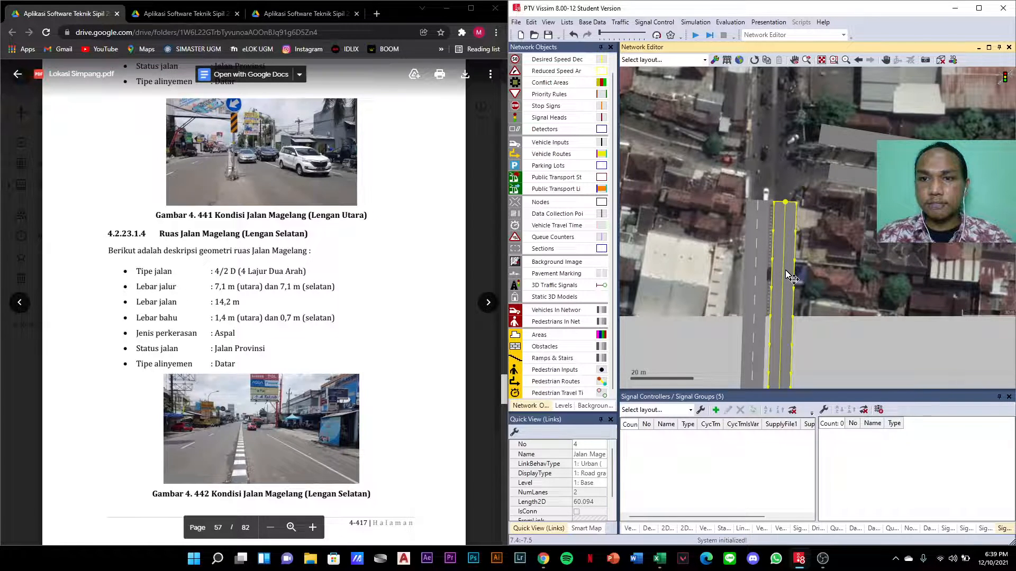
{"action": "left_click", "coordinate": [755, 255]}
{"action": "left_click_drag", "start_coordinate": [754, 252], "coordinate": [754, 256]}
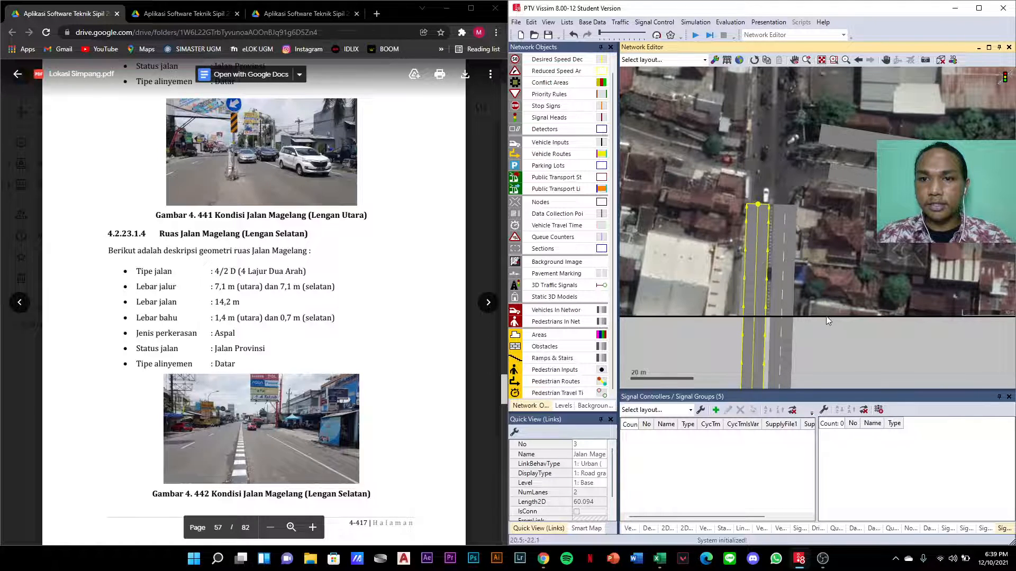
- Add a new link west of the satellite image and rename it "Jalan Selokan Mataram (Lengan Barat)", following the survey document's west arm section
{"action": "scroll", "coordinate": [826, 318], "scroll_direction": "down", "scroll_amount": 2}
{"action": "scroll", "coordinate": [815, 240], "scroll_direction": "up", "scroll_amount": 2}
{"action": "scroll", "coordinate": [837, 217], "scroll_direction": "down", "scroll_amount": 2}
{"action": "scroll", "coordinate": [672, 198], "scroll_direction": "up", "scroll_amount": 2}
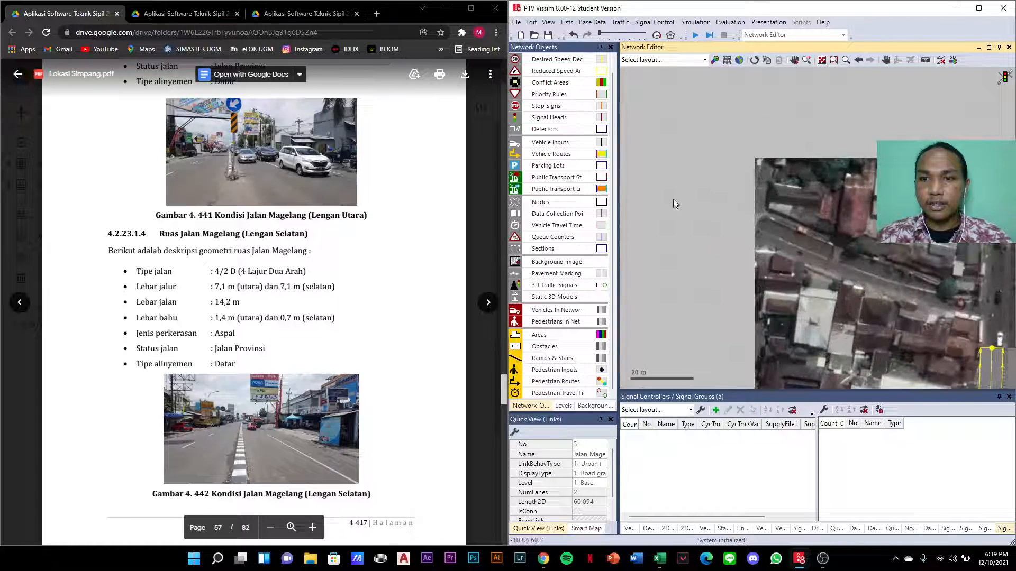
{"action": "left_click", "coordinate": [671, 198]}
{"action": "right_click", "coordinate": [711, 199]}
{"action": "left_click", "coordinate": [743, 215]}
{"action": "scroll", "coordinate": [364, 255], "scroll_direction": "up", "scroll_amount": 10}
{"action": "scroll", "coordinate": [364, 254], "scroll_direction": "up", "scroll_amount": 3}
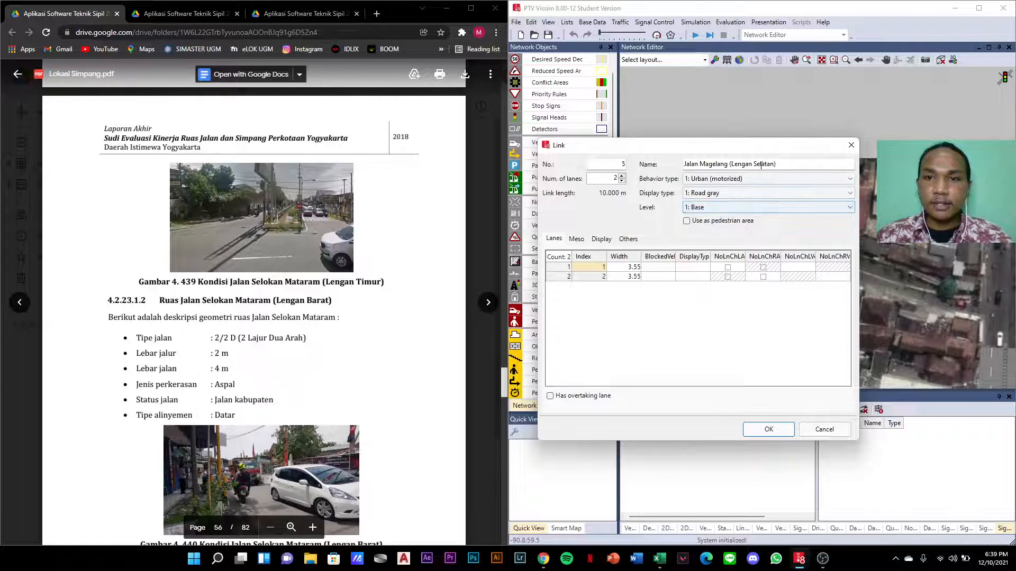
{"action": "double_click", "coordinate": [726, 166]}
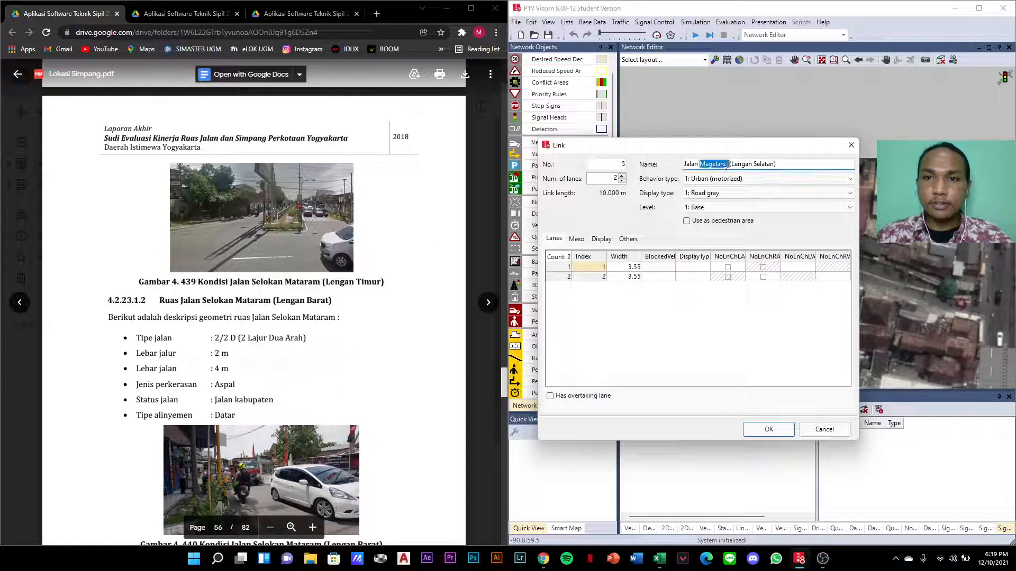
{"action": "type", "text": "Selokan Mataram (Lengan "}
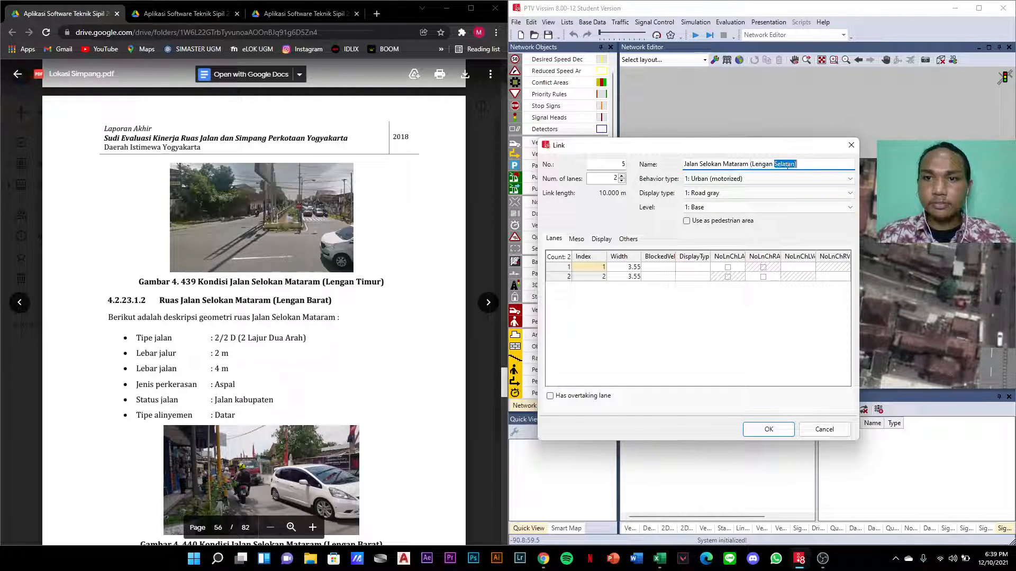
{"action": "type", "text": "Baray"}
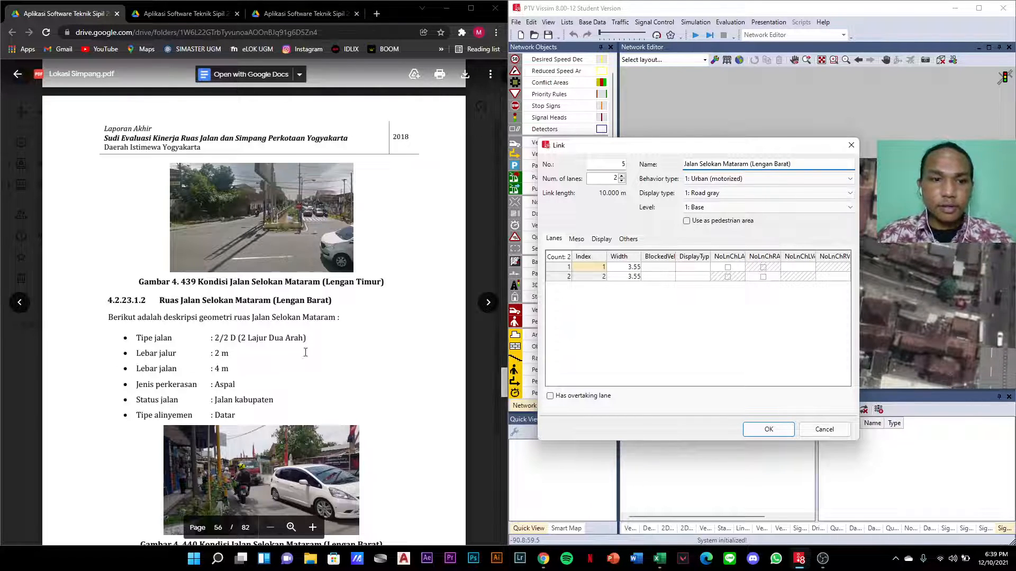
- Give the Jalan Selokan Mataram (Lengan Barat) link 1 lane, 2 m wide
{"action": "left_click", "coordinate": [622, 182]}
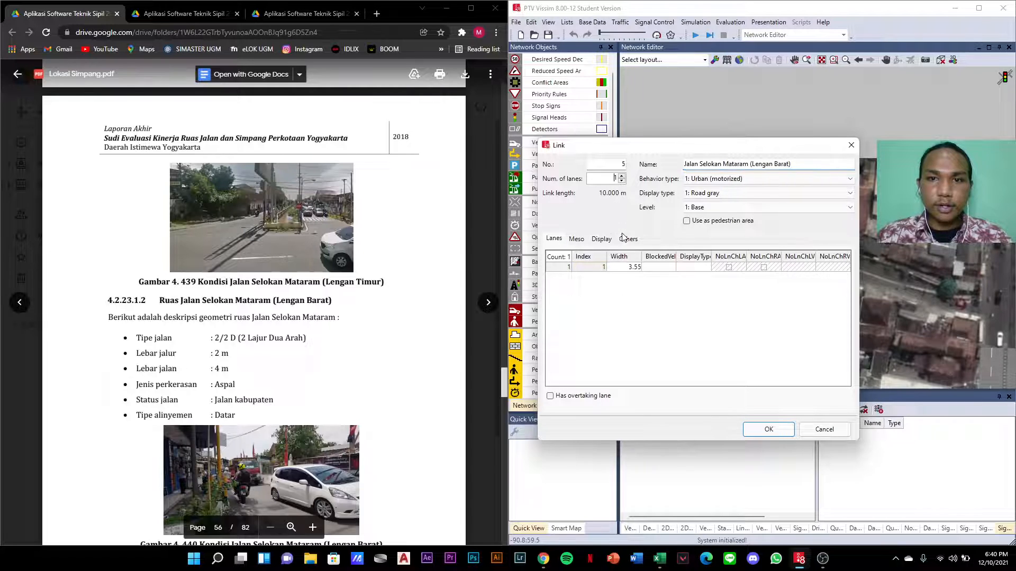
{"action": "left_click", "coordinate": [634, 268]}
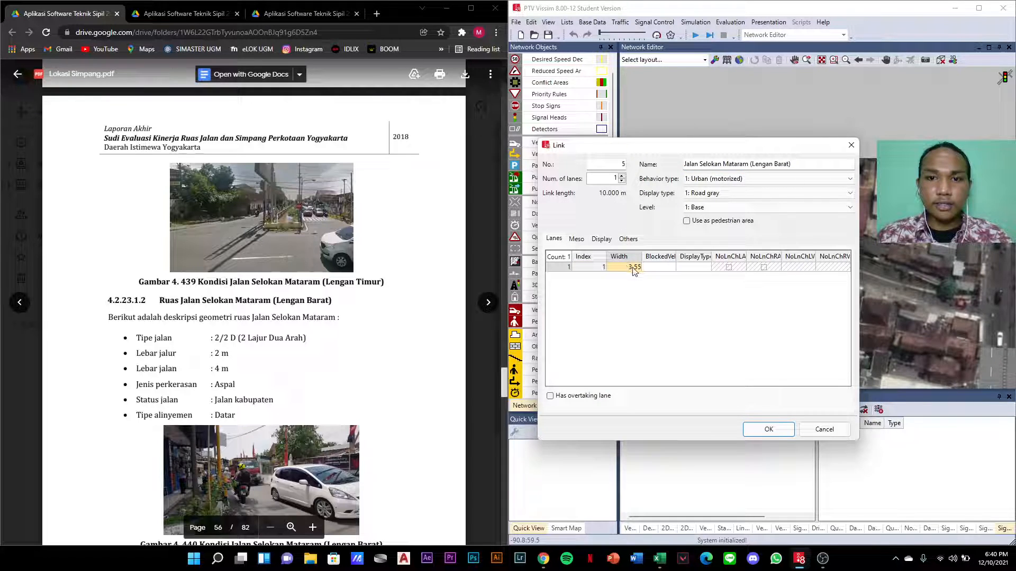
{"action": "type", "text": "2"}
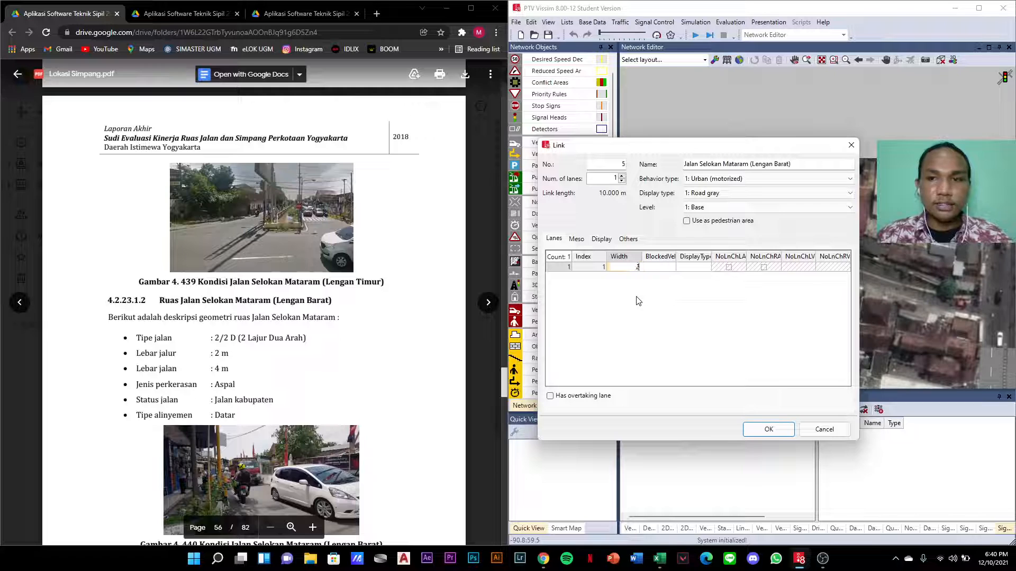
{"action": "left_click", "coordinate": [783, 429]}
- Stretch the west arm link about 72 m along the west road, from the image's west edge to the intersection
{"action": "left_click_drag", "start_coordinate": [742, 203], "coordinate": [978, 312]}
{"action": "left_click_drag", "start_coordinate": [710, 205], "coordinate": [730, 231]}
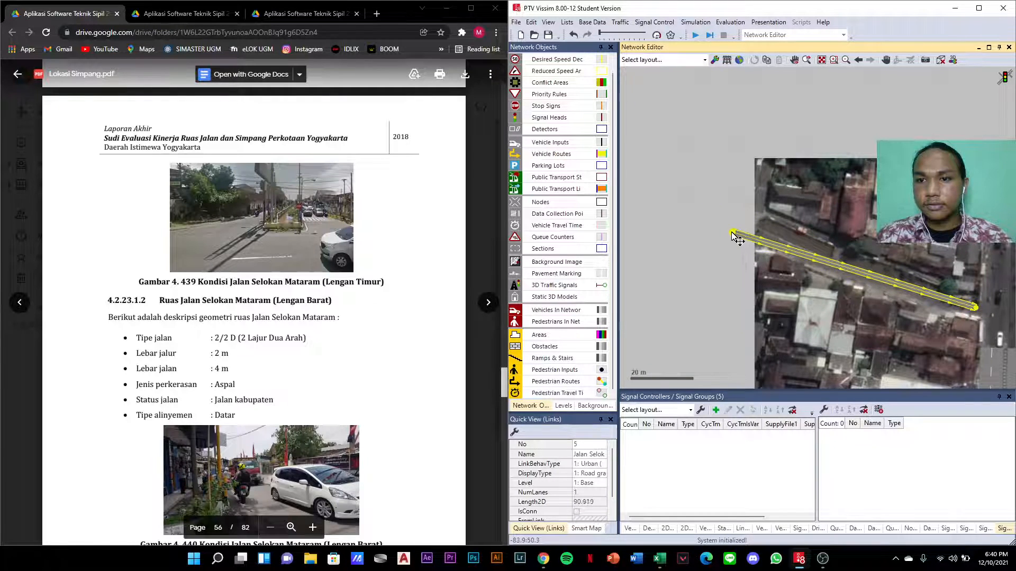
{"action": "scroll", "coordinate": [993, 313], "scroll_direction": "up", "scroll_amount": 5}
{"action": "left_click_drag", "start_coordinate": [930, 293], "coordinate": [889, 299]}
{"action": "scroll", "coordinate": [934, 295], "scroll_direction": "down", "scroll_amount": 5}
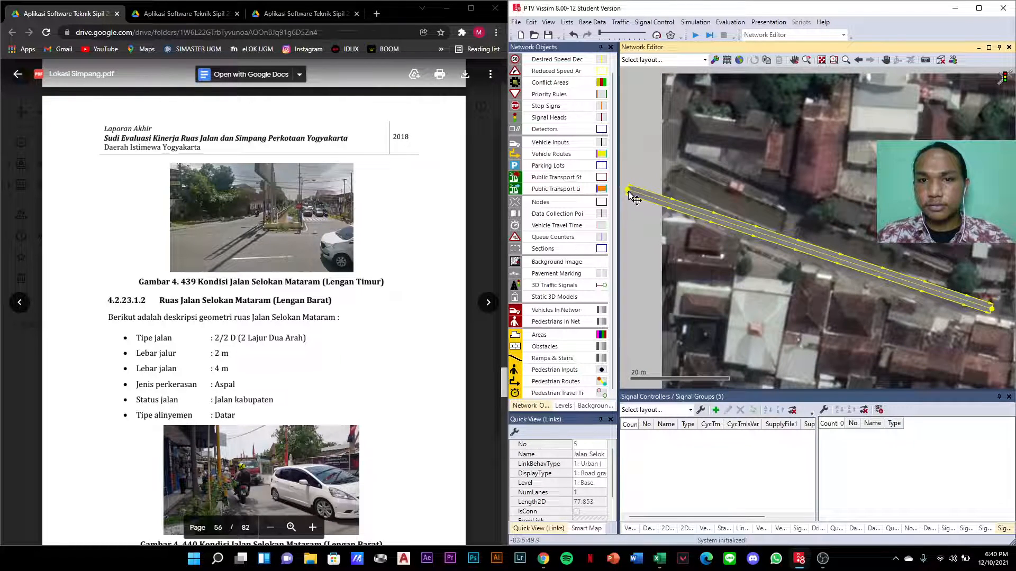
{"action": "left_click_drag", "start_coordinate": [634, 198], "coordinate": [660, 206]}
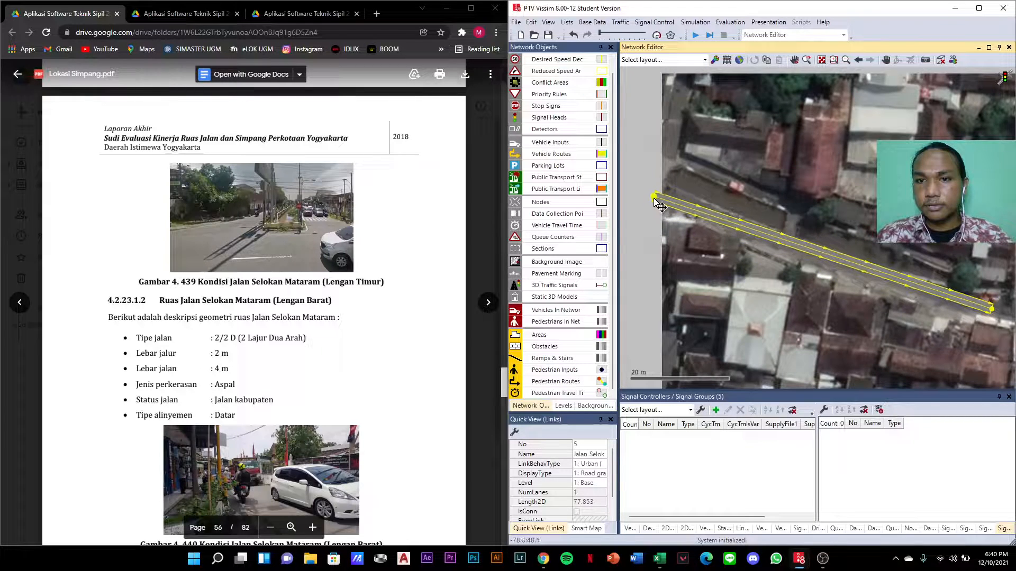
- Review the west arm link's lane, meso, display and other attributes, leaving them as they are
{"action": "right_click", "coordinate": [808, 233]}
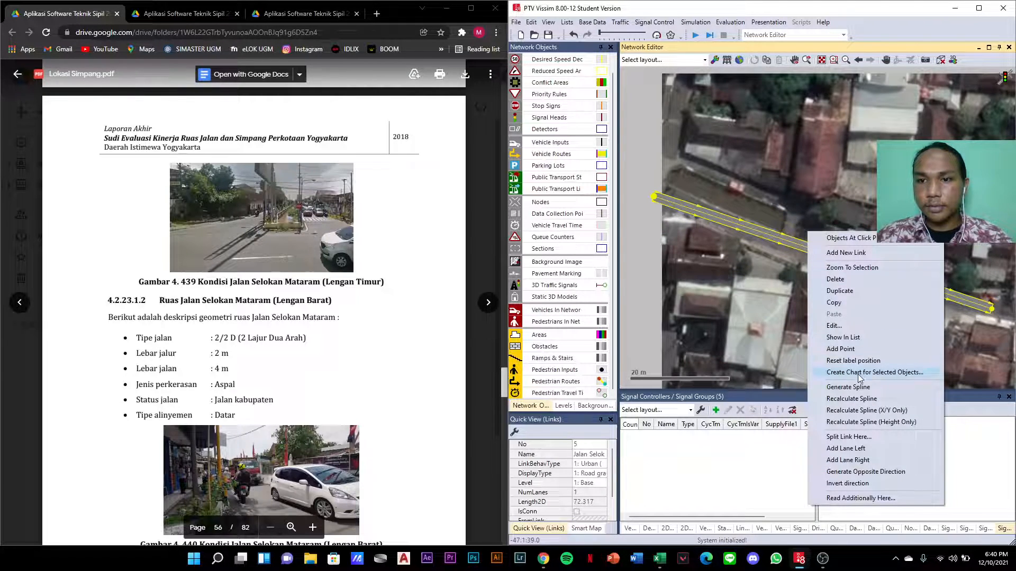
{"action": "left_click", "coordinate": [841, 325]}
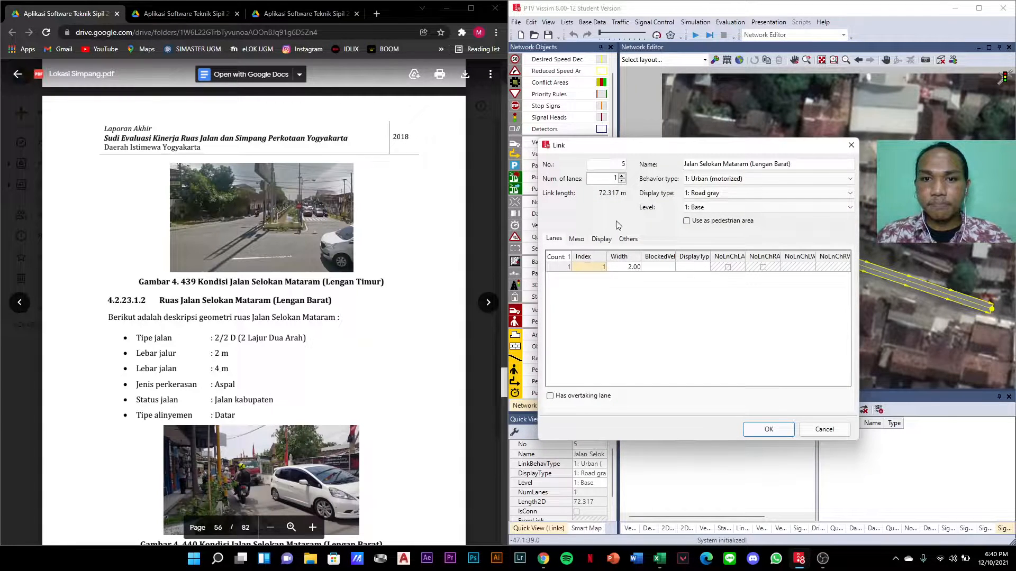
{"action": "left_click", "coordinate": [586, 240]}
{"action": "left_click", "coordinate": [601, 240]}
{"action": "left_click", "coordinate": [628, 240]}
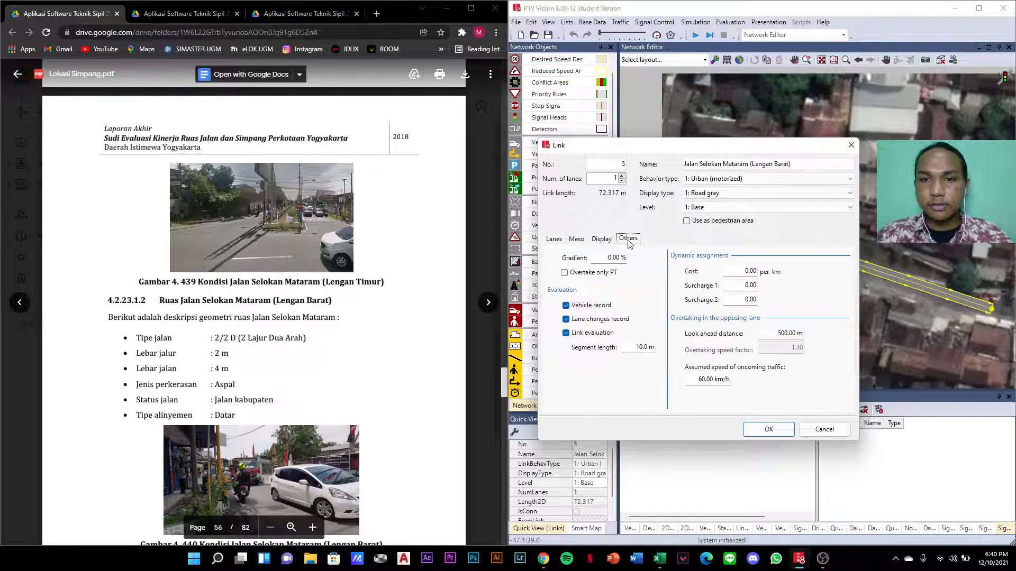
{"action": "left_click", "coordinate": [556, 240]}
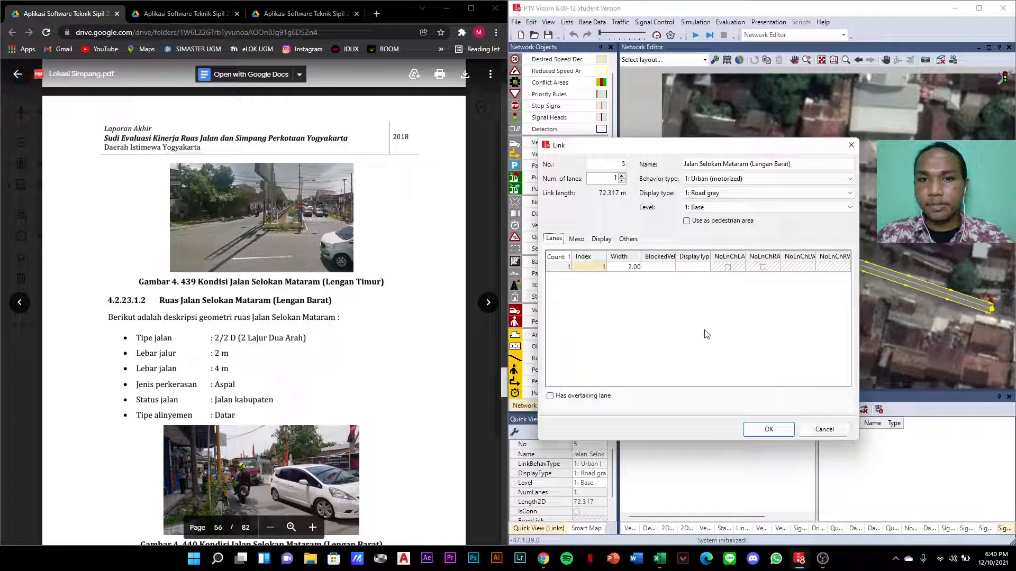
{"action": "left_click", "coordinate": [602, 270]}
{"action": "left_click_drag", "start_coordinate": [602, 273], "coordinate": [608, 273]}
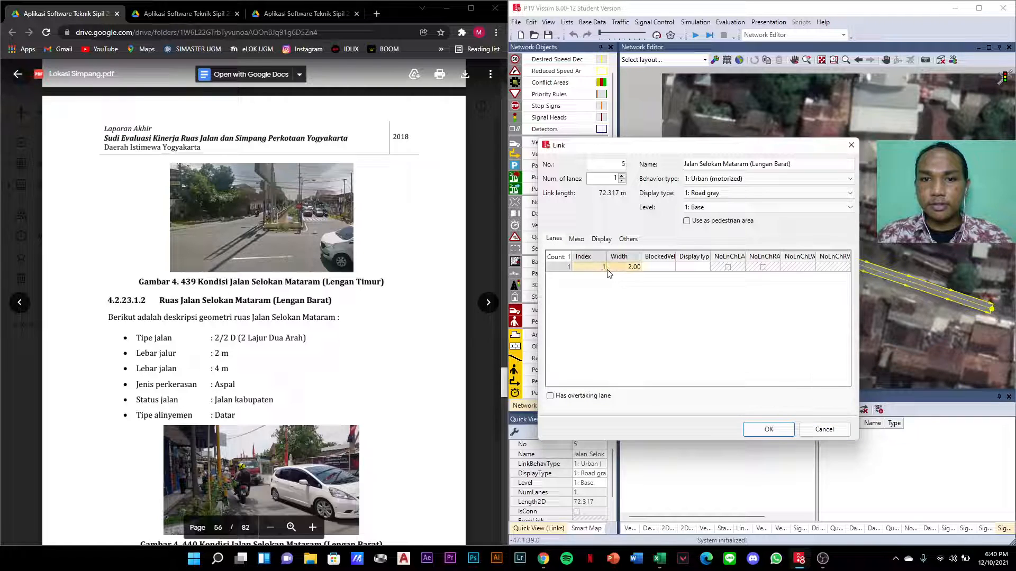
{"action": "left_click", "coordinate": [827, 432]}
- Pull the west arm link's intersection end back slightly and extend its outer end beyond the image's west edge, about 96 m long in total
{"action": "scroll", "coordinate": [693, 294], "scroll_direction": "down", "scroll_amount": 3}
{"action": "scroll", "coordinate": [859, 317], "scroll_direction": "up", "scroll_amount": 3}
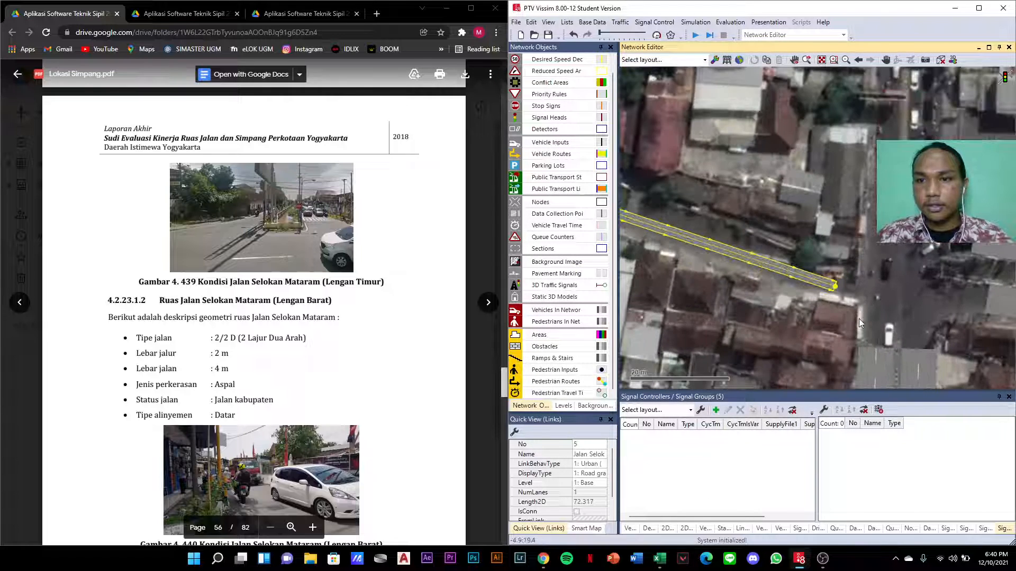
{"action": "left_click_drag", "start_coordinate": [836, 287], "coordinate": [824, 284]}
{"action": "scroll", "coordinate": [824, 284], "scroll_direction": "down", "scroll_amount": 3}
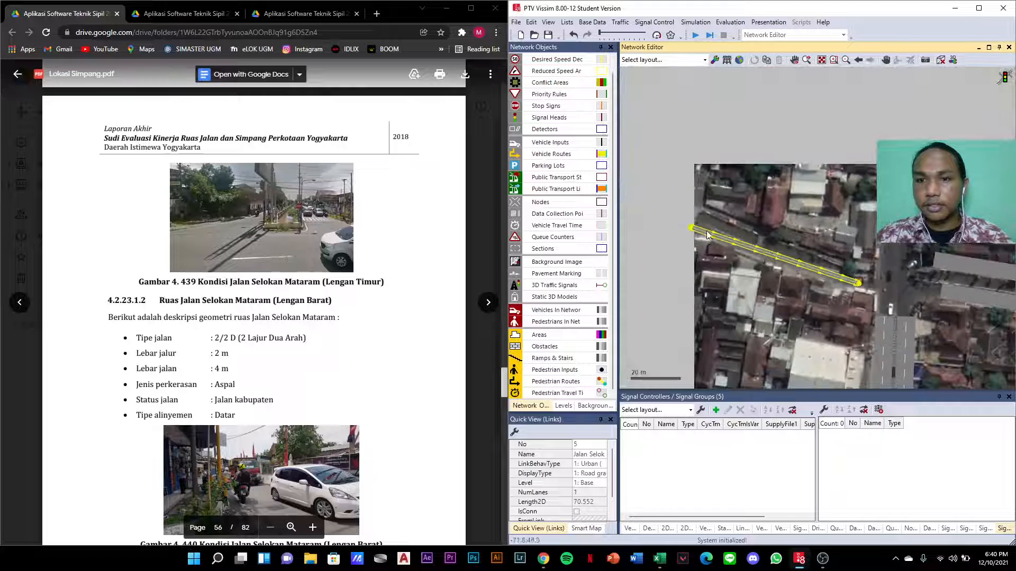
{"action": "left_click_drag", "start_coordinate": [690, 228], "coordinate": [630, 203]}
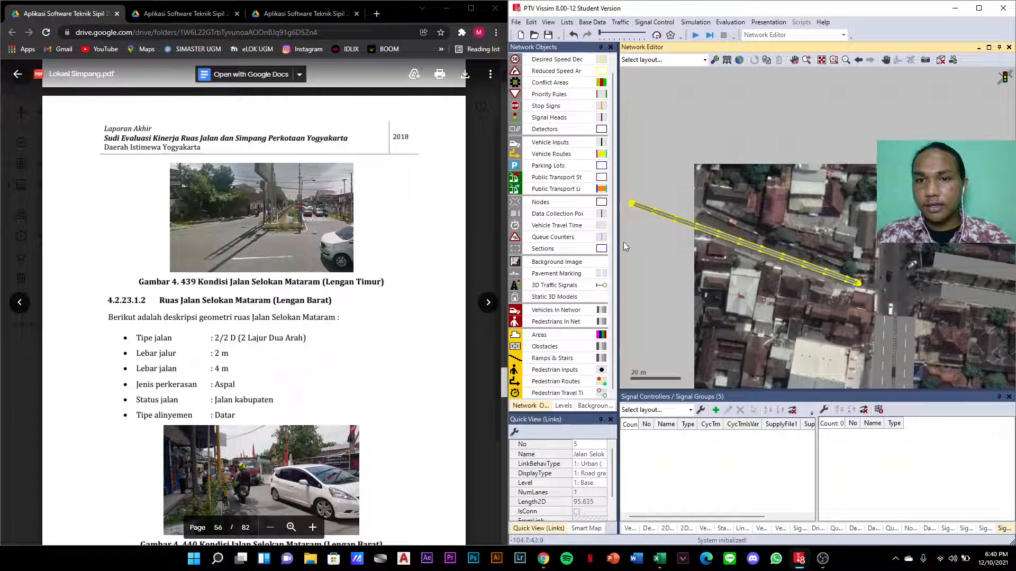
{"action": "left_click", "coordinate": [684, 262]}
- Shift the whole west arm link slightly east toward the intersection
{"action": "scroll", "coordinate": [682, 283], "scroll_direction": "down", "scroll_amount": 2}
{"action": "scroll", "coordinate": [900, 265], "scroll_direction": "up", "scroll_amount": 3}
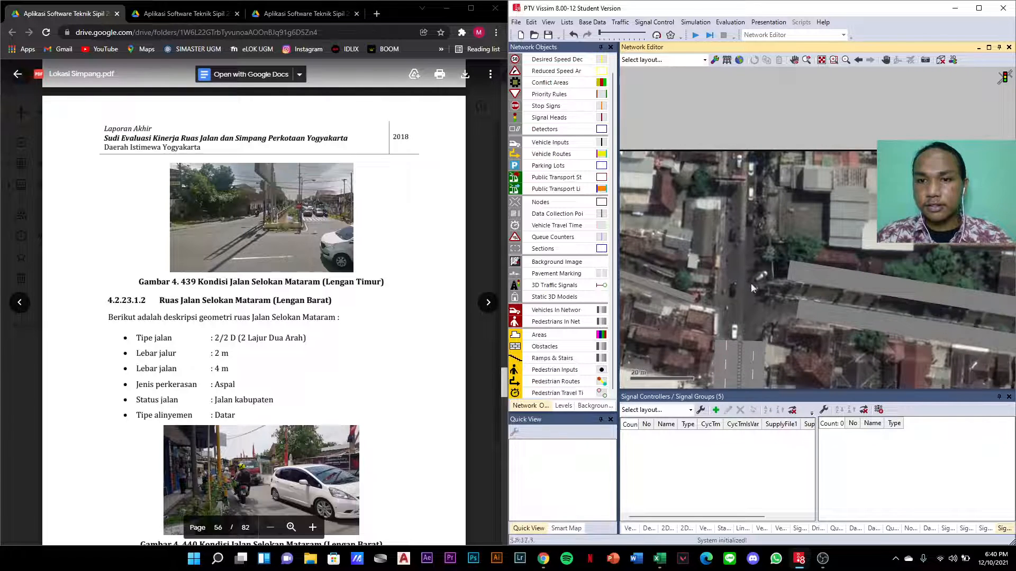
{"action": "scroll", "coordinate": [808, 338], "scroll_direction": "down", "scroll_amount": 2}
{"action": "scroll", "coordinate": [757, 307], "scroll_direction": "down", "scroll_amount": 1}
{"action": "scroll", "coordinate": [699, 310], "scroll_direction": "up", "scroll_amount": 5}
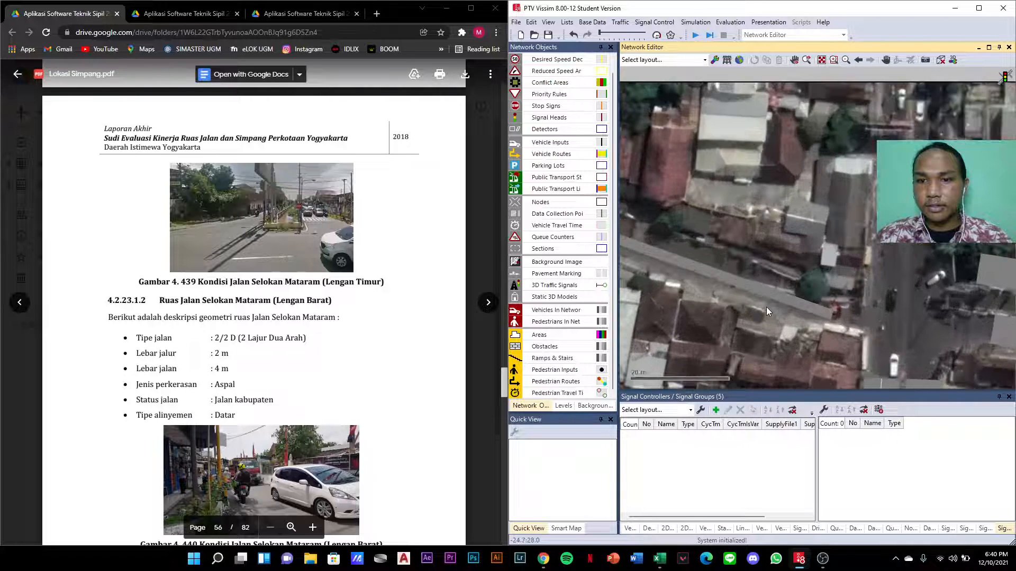
{"action": "left_click", "coordinate": [812, 310]}
{"action": "left_click_drag", "start_coordinate": [813, 310], "coordinate": [833, 312]}
- Generate a one-lane opposite direction for the west arm link and place it parallel along the link's south side
{"action": "right_click", "coordinate": [833, 312]}
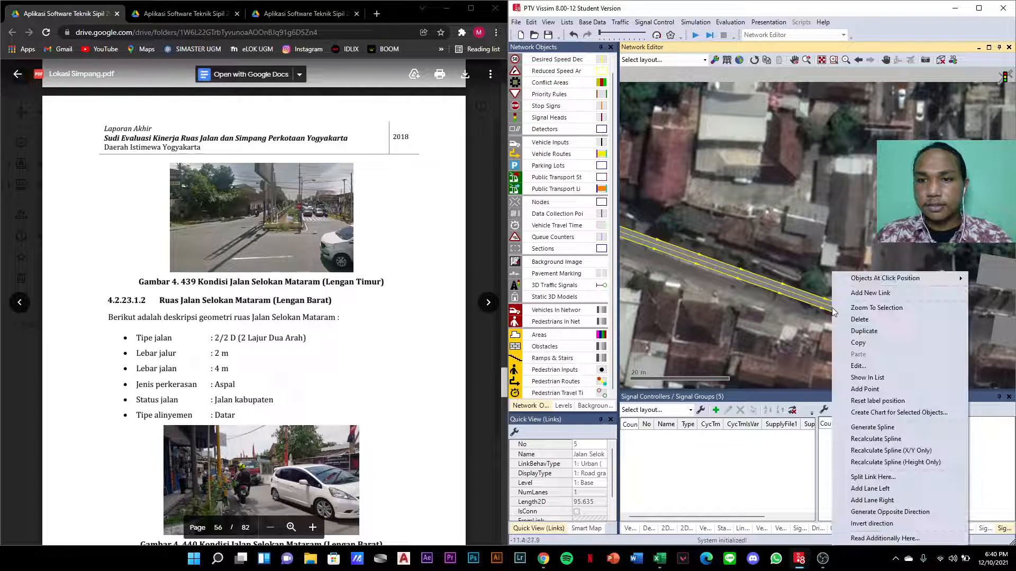
{"action": "left_click", "coordinate": [874, 513]}
{"action": "left_click", "coordinate": [802, 295]}
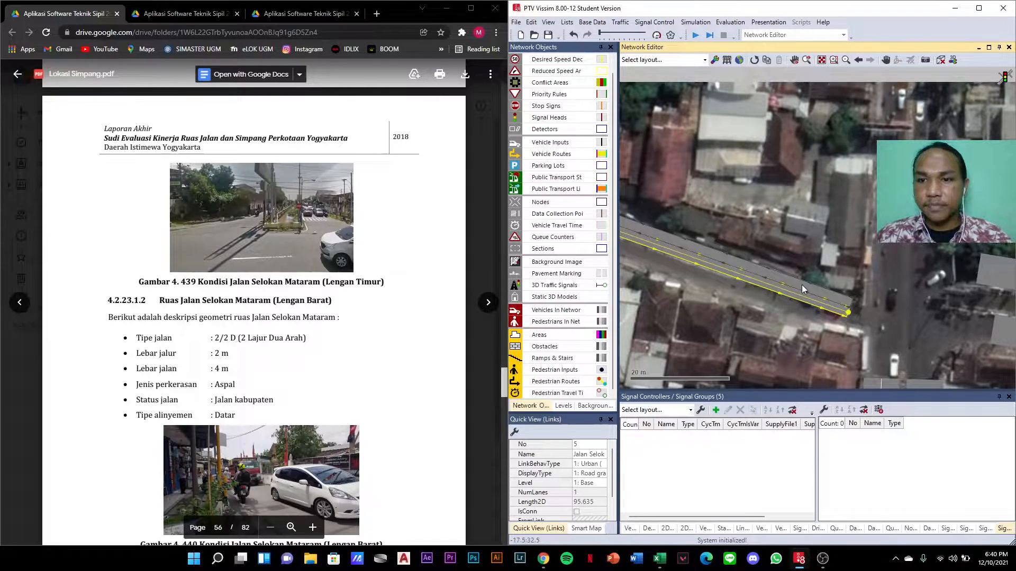
{"action": "left_click_drag", "start_coordinate": [811, 287], "coordinate": [808, 313]}
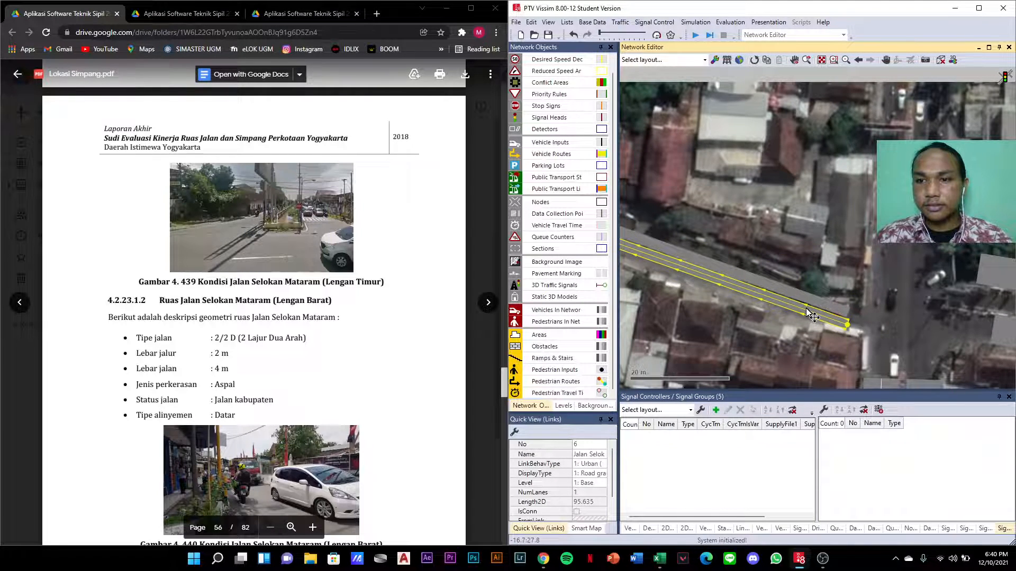
{"action": "scroll", "coordinate": [915, 309], "scroll_direction": "down", "scroll_amount": 3}
{"action": "scroll", "coordinate": [687, 269], "scroll_direction": "up", "scroll_amount": 2}
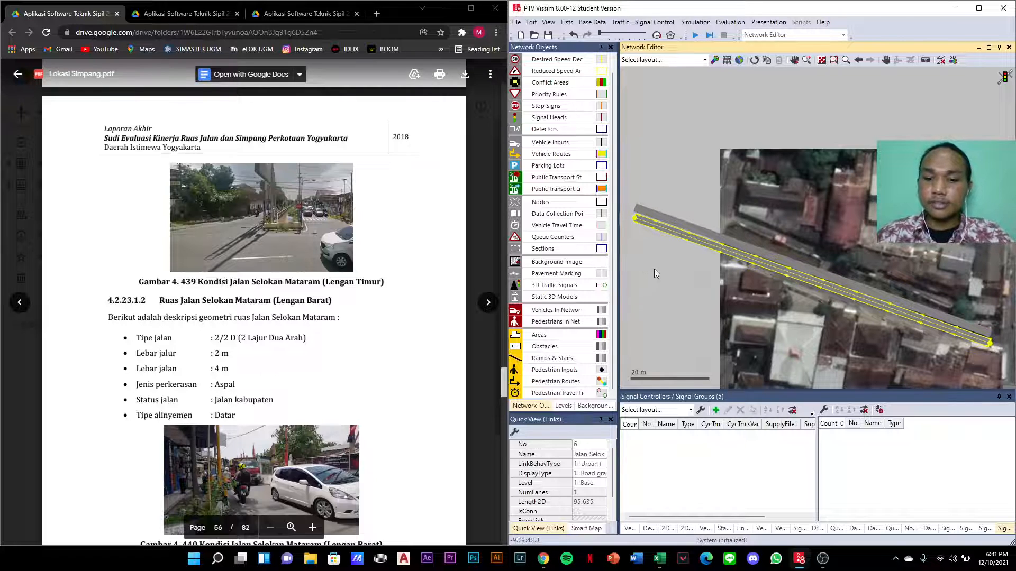
- Save the network as "Simpang 4 Selokan Mataram" in the PTV Vissim 8 folder
{"action": "key", "text": "ctrl+s"}
{"action": "type", "text": "Matraram"}
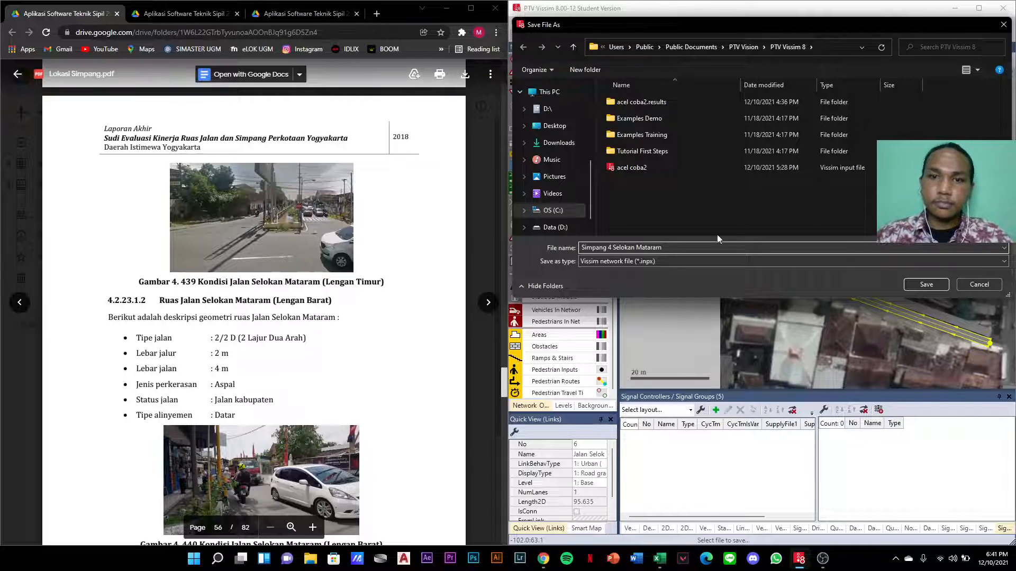
{"action": "left_click", "coordinate": [924, 284]}
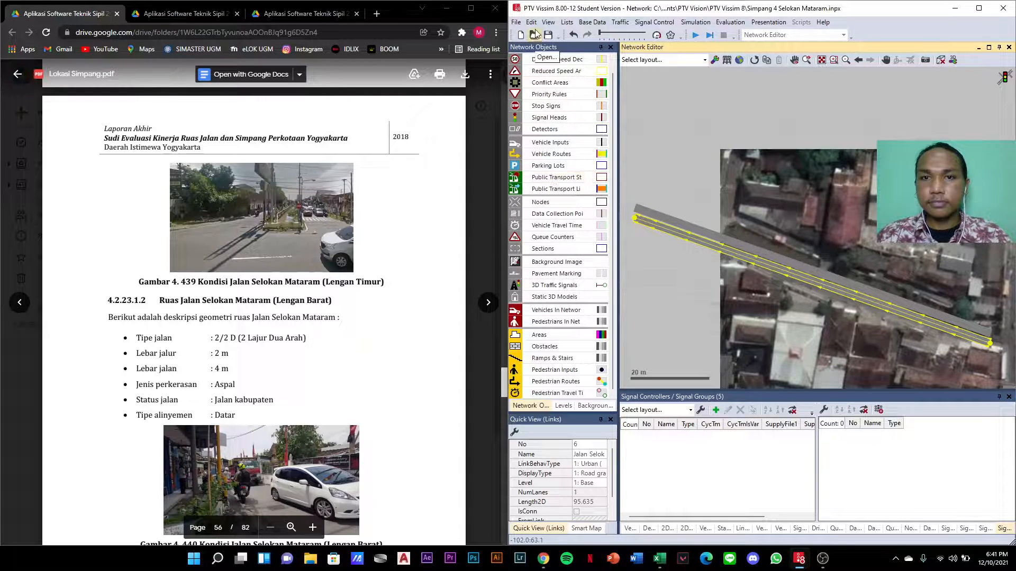
- Open the "acel coba2" network and examine its west arm links in the 3D view as a reference
{"action": "left_click", "coordinate": [516, 22]}
{"action": "left_click", "coordinate": [535, 47]}
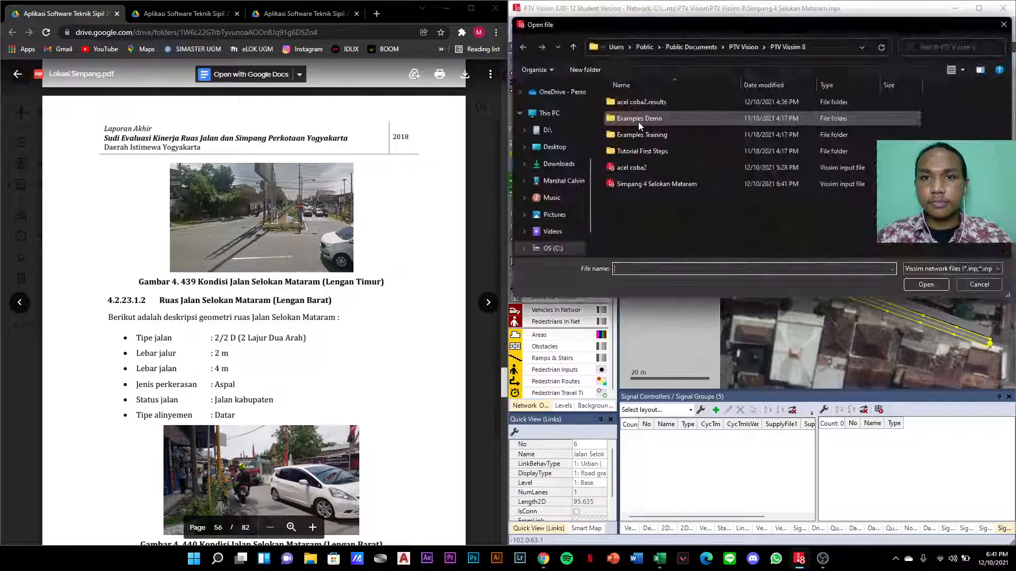
{"action": "left_click", "coordinate": [926, 285]}
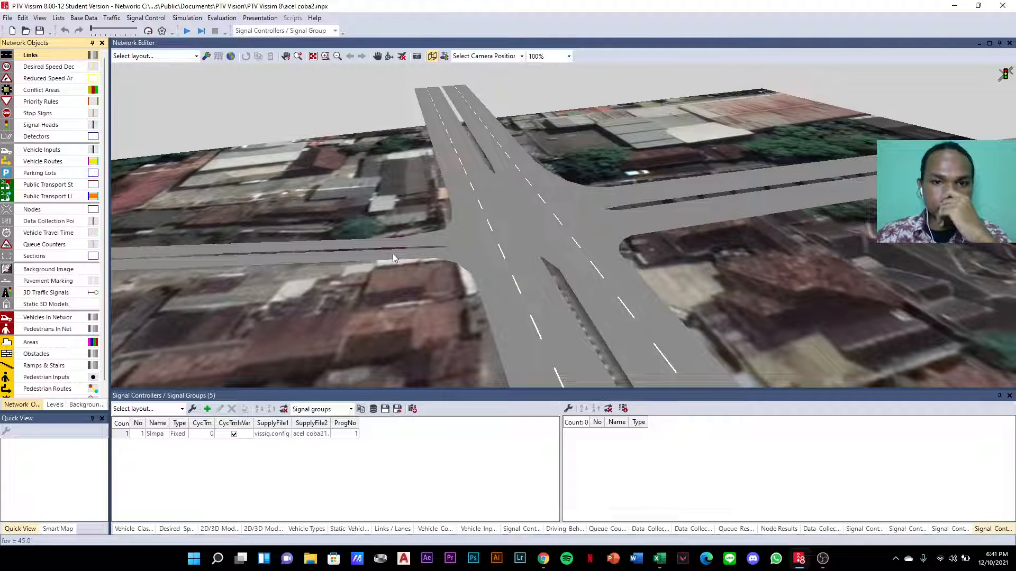
{"action": "left_click", "coordinate": [378, 253]}
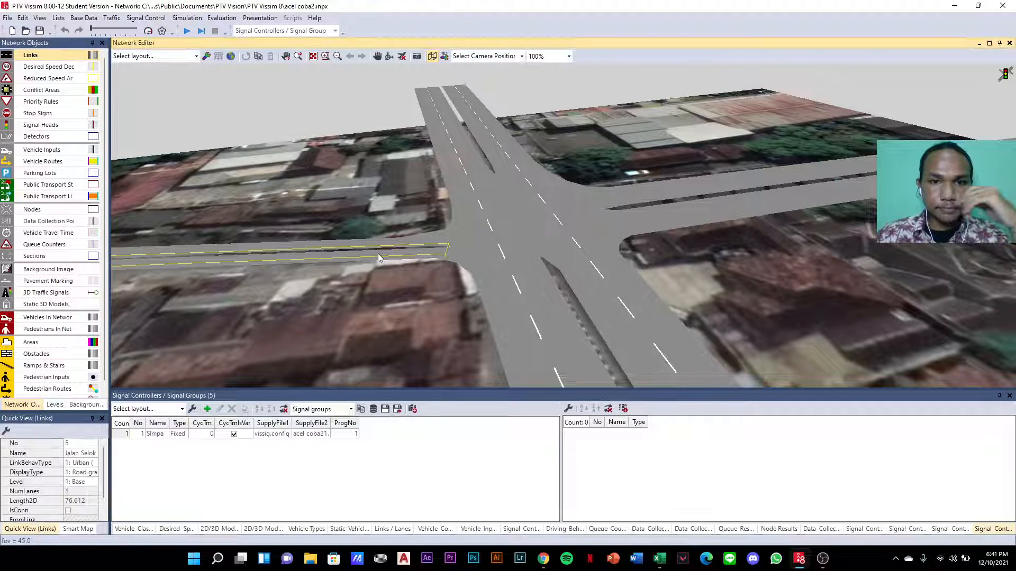
{"action": "left_click_drag", "start_coordinate": [338, 290], "coordinate": [483, 300]}
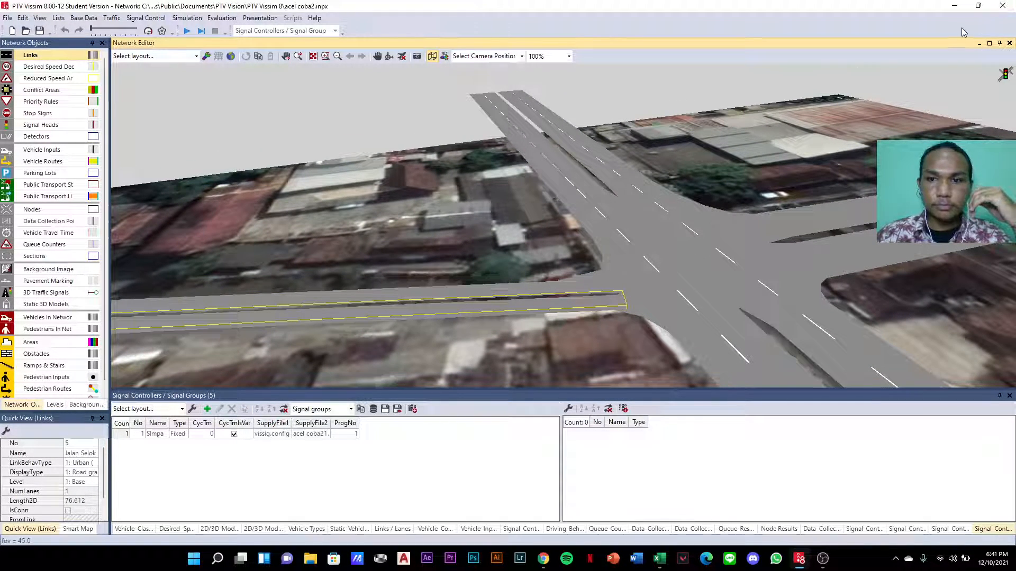
- Reopen the "Simpang 4 Selokan Mataram" network and restore the window beside the survey document
{"action": "left_click", "coordinate": [6, 18]}
{"action": "left_click", "coordinate": [24, 41]}
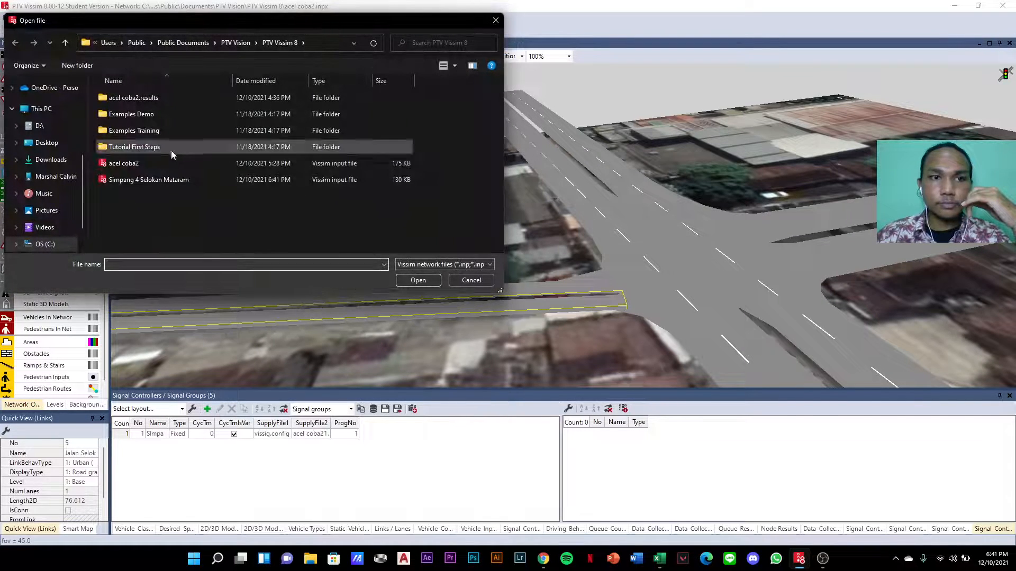
{"action": "left_click", "coordinate": [147, 181]}
{"action": "left_click", "coordinate": [435, 277]}
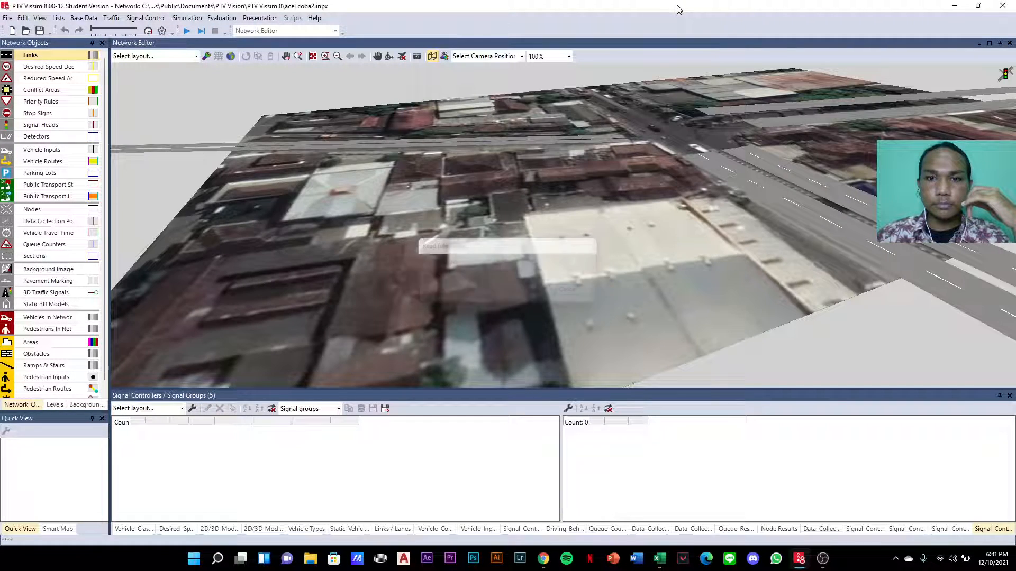
{"action": "double_click", "coordinate": [678, 9]}
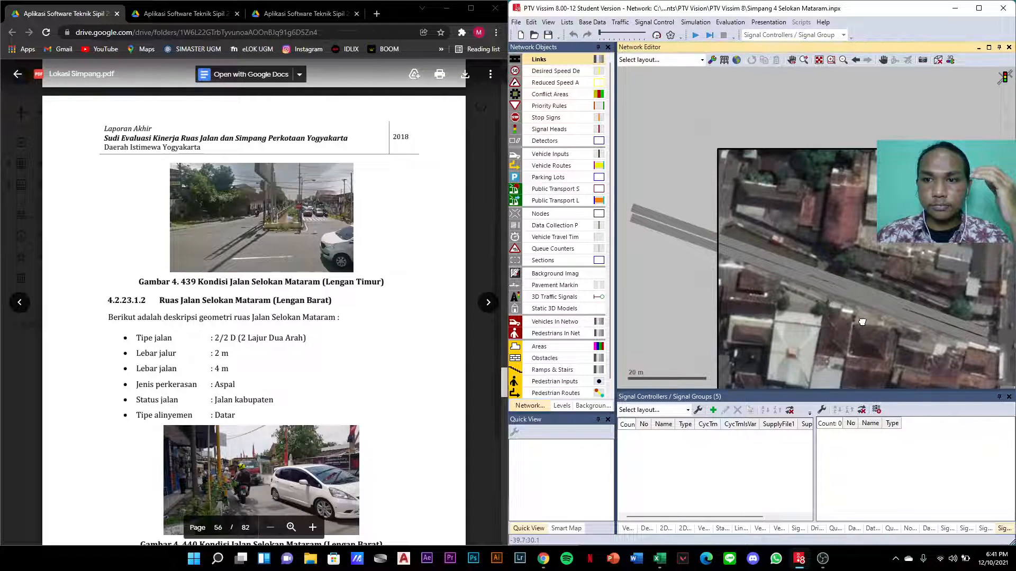
{"action": "left_click_drag", "start_coordinate": [863, 322], "coordinate": [762, 302]}
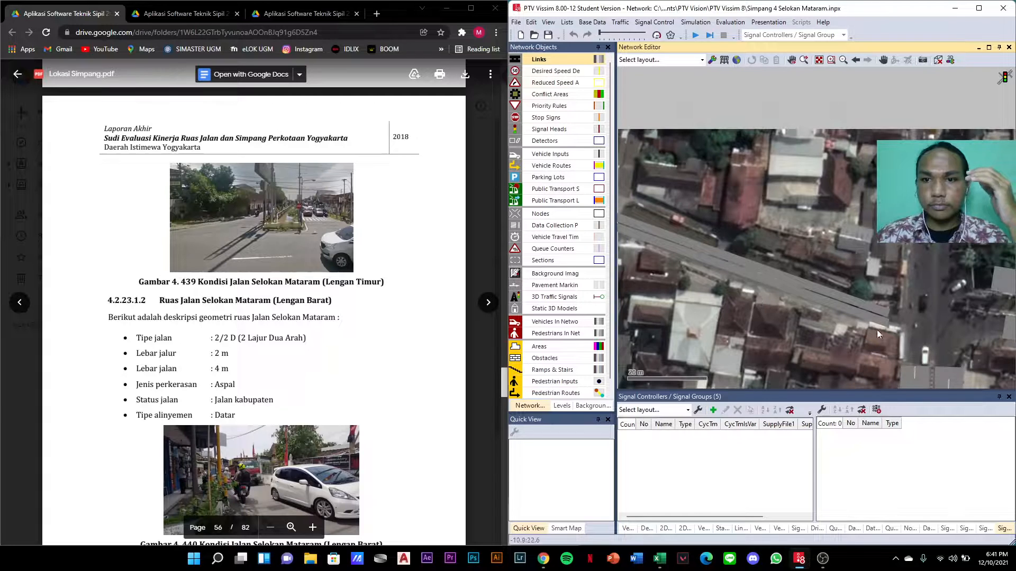
- Shorten both west arm links at their intersection ends and shift the northern link slightly along the road
{"action": "left_click_drag", "start_coordinate": [741, 297], "coordinate": [809, 333]}
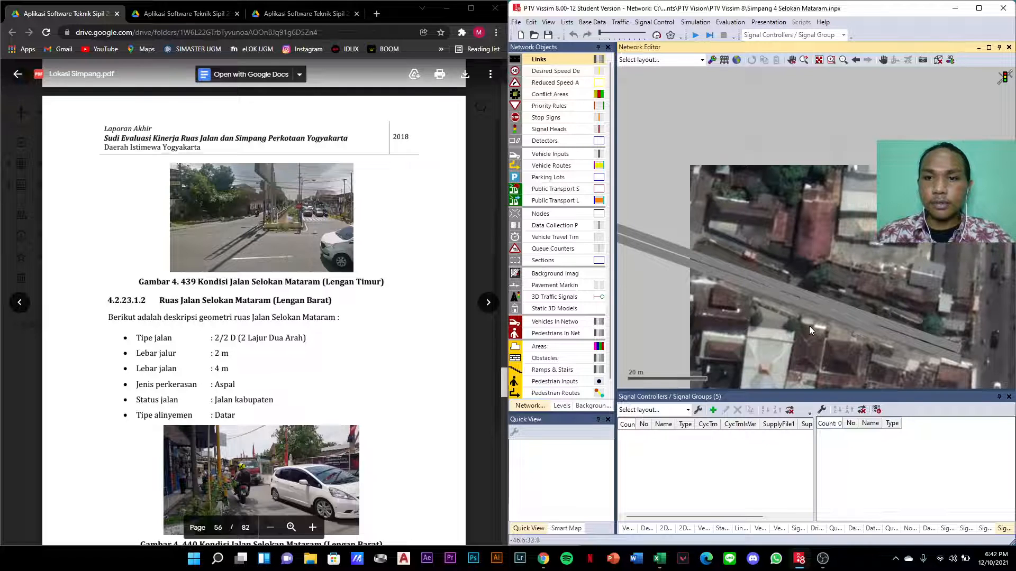
{"action": "left_click_drag", "start_coordinate": [887, 335], "coordinate": [831, 290]}
{"action": "scroll", "coordinate": [830, 290], "scroll_direction": "up", "scroll_amount": 2}
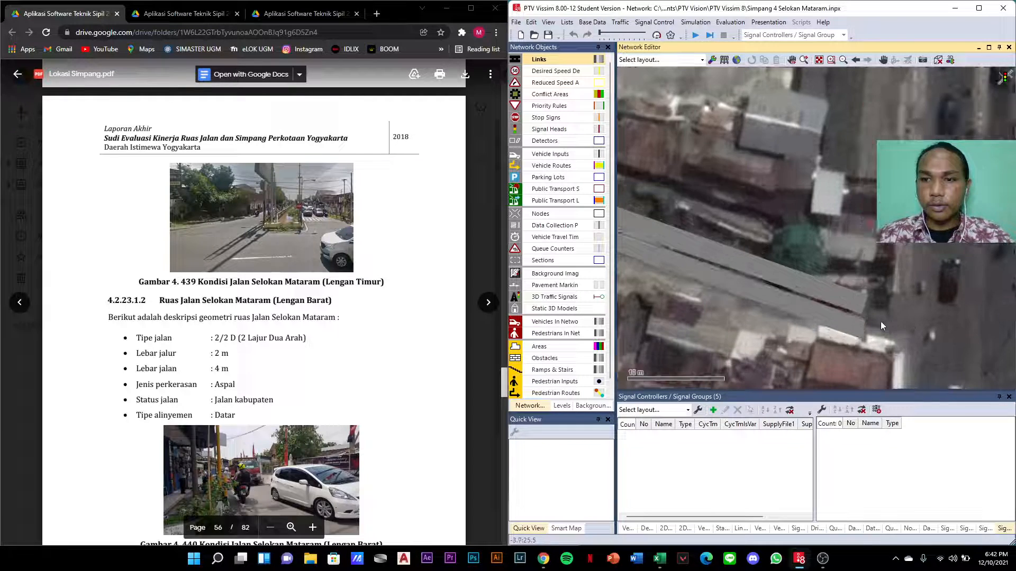
{"action": "left_click", "coordinate": [842, 329]}
{"action": "scroll", "coordinate": [851, 341], "scroll_direction": "up", "scroll_amount": 2}
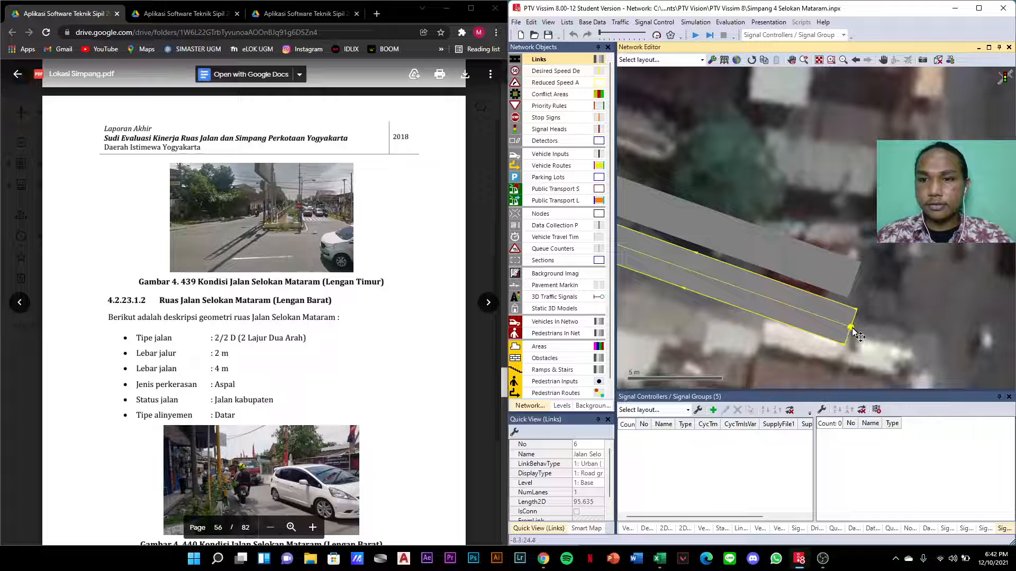
{"action": "left_click", "coordinate": [843, 284]}
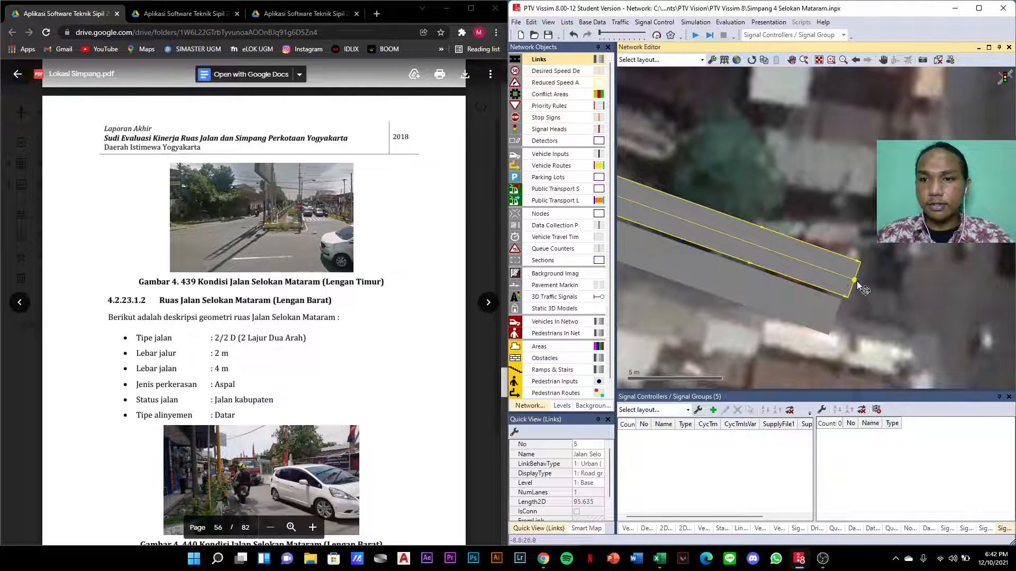
{"action": "left_click_drag", "start_coordinate": [858, 285], "coordinate": [844, 283]}
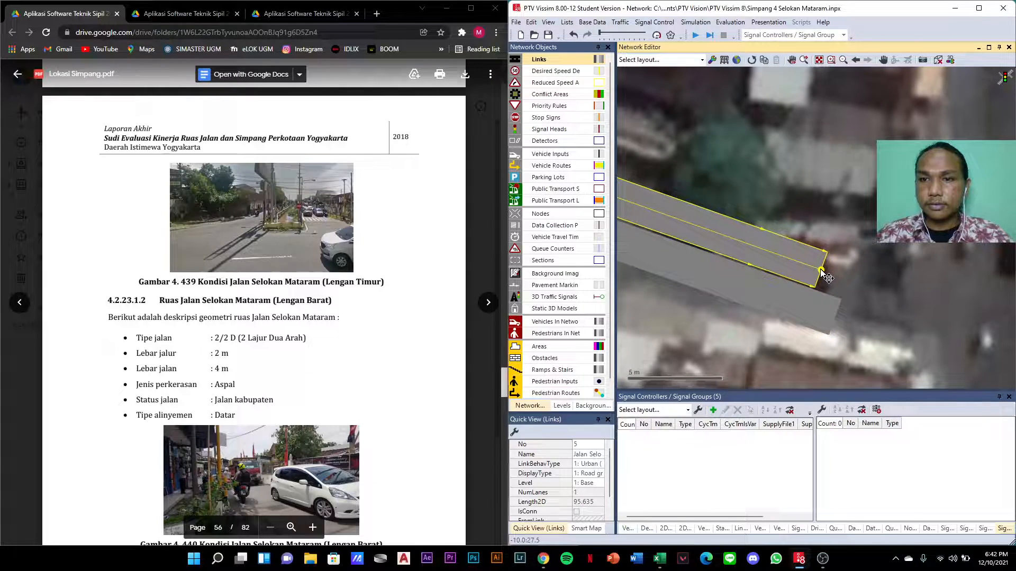
{"action": "scroll", "coordinate": [906, 295], "scroll_direction": "down", "scroll_amount": 1}
{"action": "scroll", "coordinate": [830, 309], "scroll_direction": "down", "scroll_amount": 2}
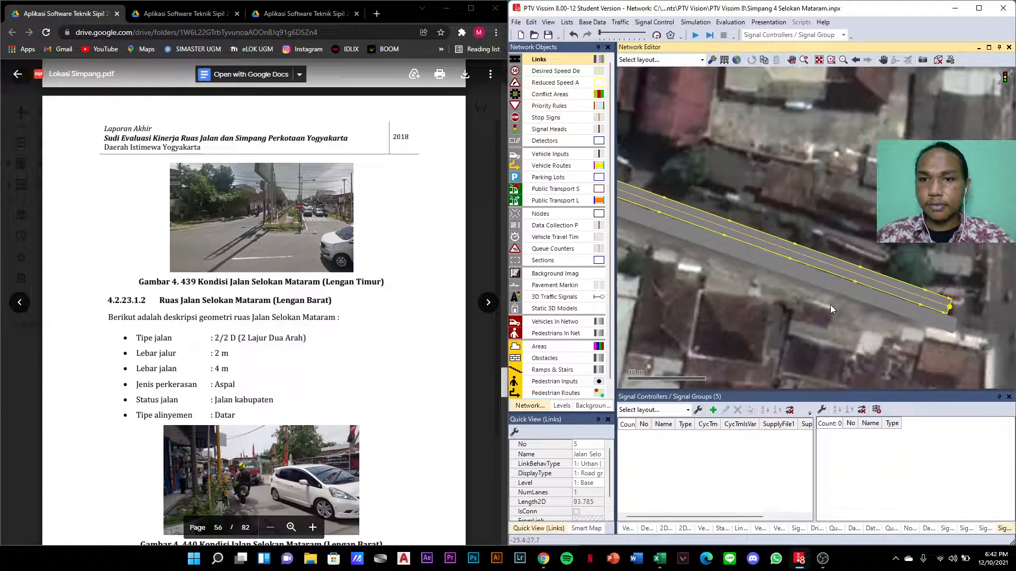
{"action": "left_click_drag", "start_coordinate": [814, 258], "coordinate": [822, 259]}
- Delete the southern west arm link and select the remaining northern one
{"action": "left_click", "coordinate": [810, 275]}
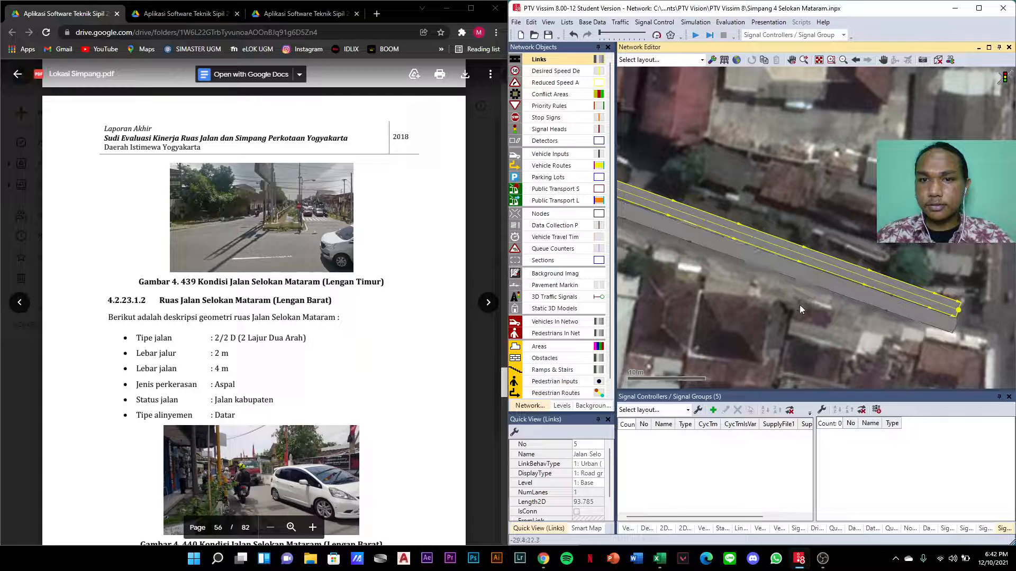
{"action": "right_click", "coordinate": [792, 272]}
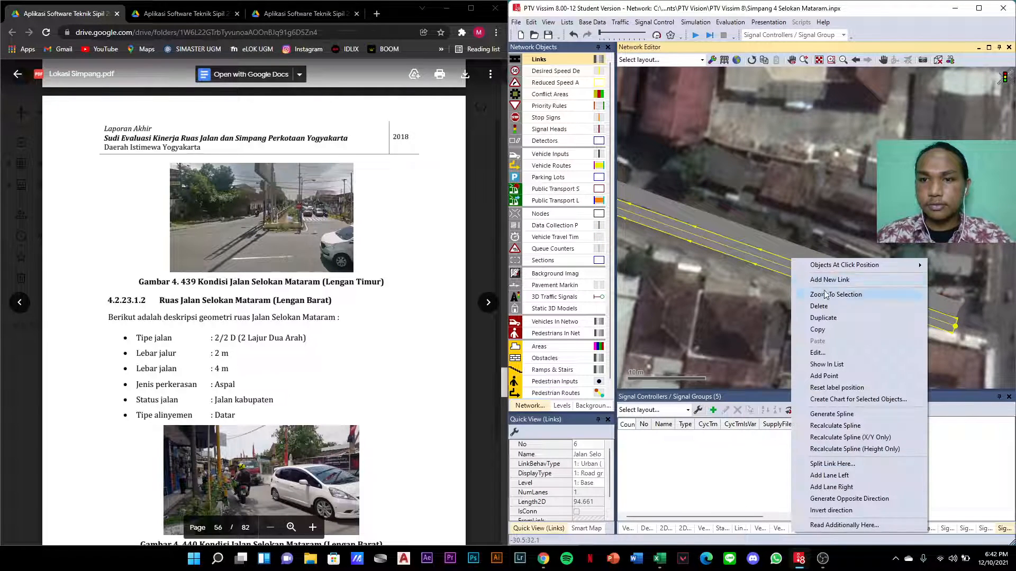
{"action": "left_click", "coordinate": [819, 307]}
{"action": "left_click", "coordinate": [837, 272]}
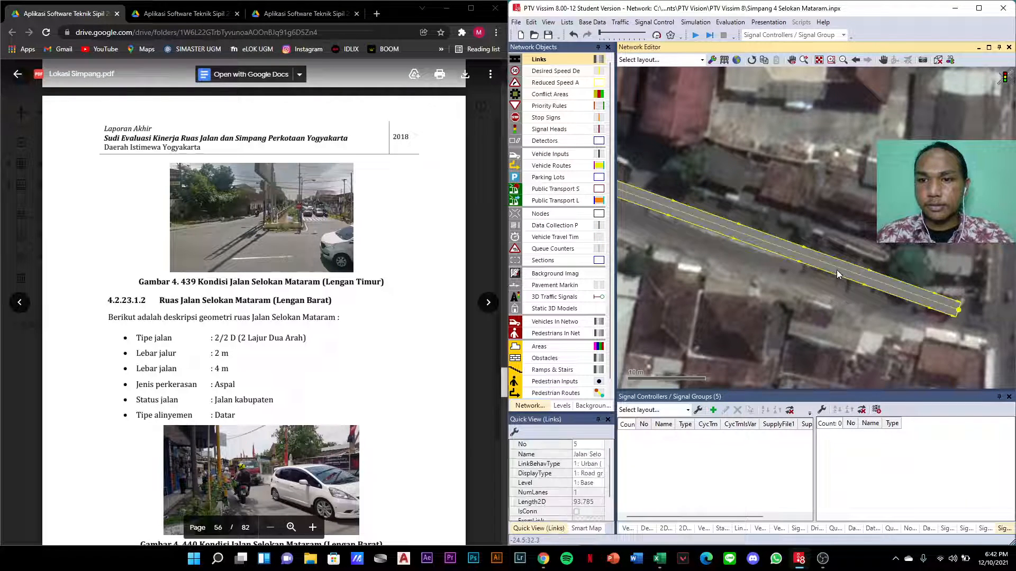
- Generate a new opposite direction for the remaining west arm link and place it flush against its south side
{"action": "scroll", "coordinate": [730, 280], "scroll_direction": "down", "scroll_amount": 2}
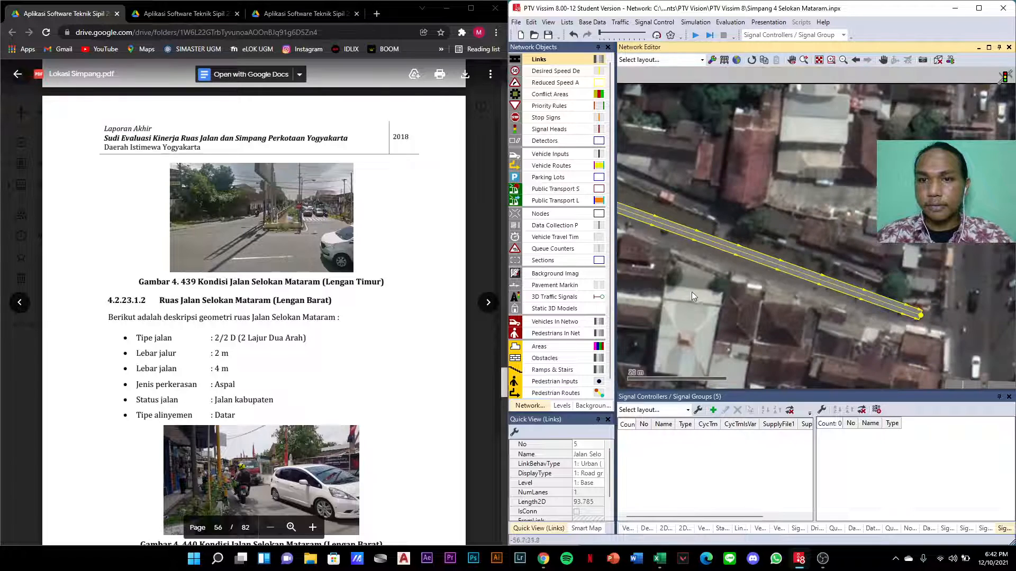
{"action": "scroll", "coordinate": [720, 283], "scroll_direction": "up", "scroll_amount": 2}
{"action": "right_click", "coordinate": [775, 247]}
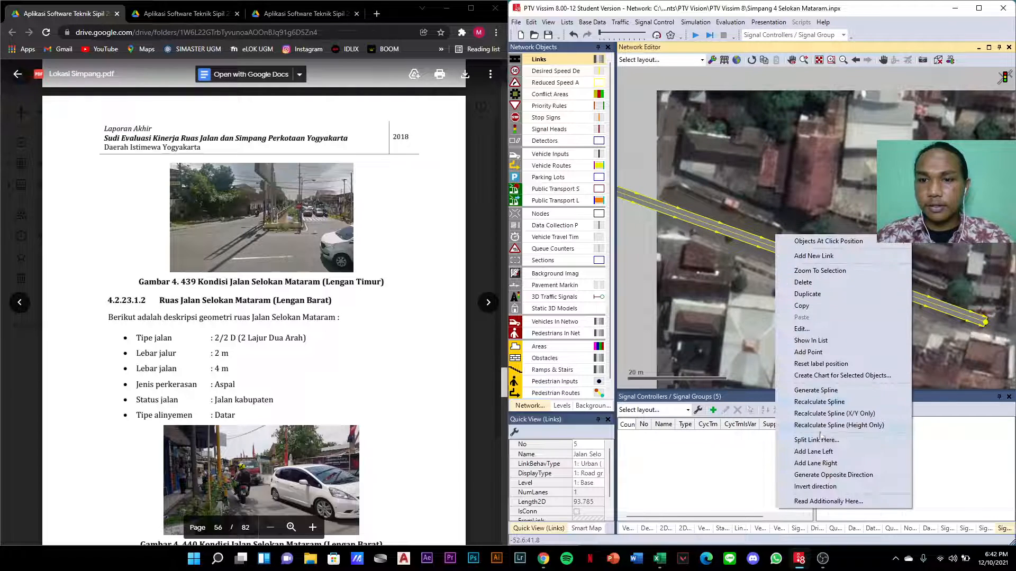
{"action": "left_click", "coordinate": [816, 475]}
{"action": "left_click", "coordinate": [745, 271]}
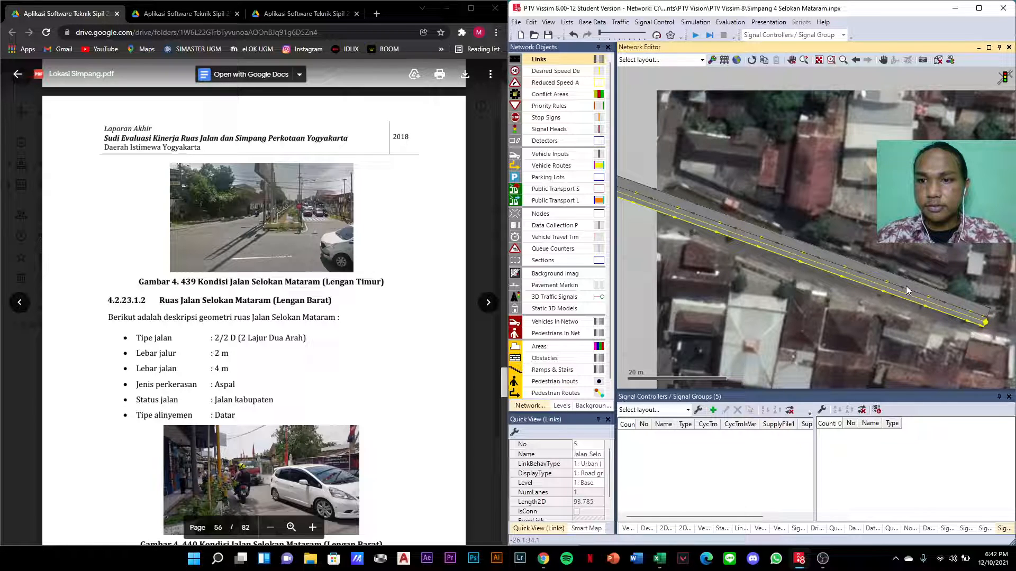
{"action": "left_click", "coordinate": [906, 286]}
{"action": "left_click_drag", "start_coordinate": [906, 303], "coordinate": [905, 312]}
{"action": "left_click", "coordinate": [895, 333]}
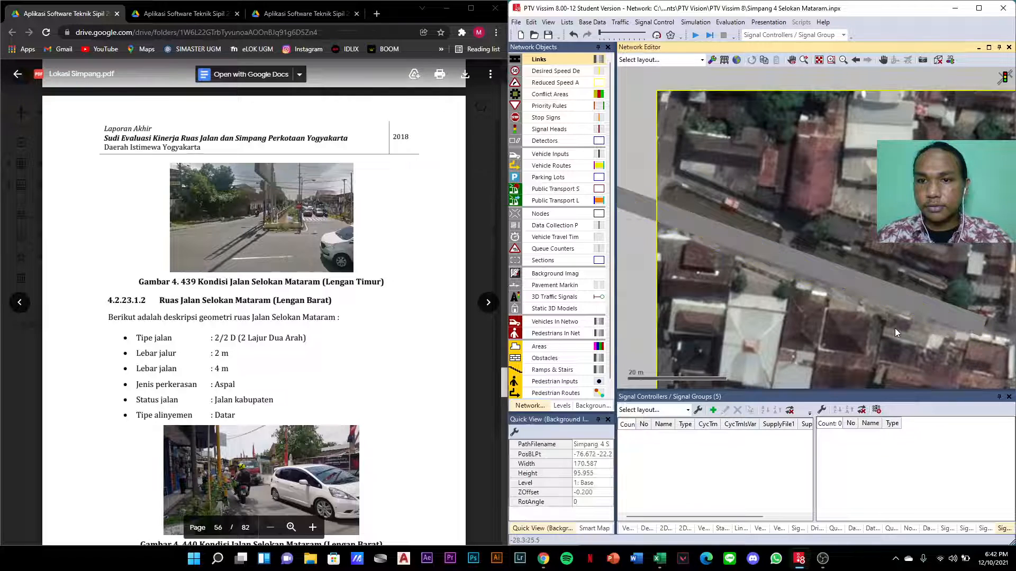
- Examine the seam between the two west arm links along their length and at the intersection end
{"action": "scroll", "coordinate": [734, 306], "scroll_direction": "up", "scroll_amount": 2}
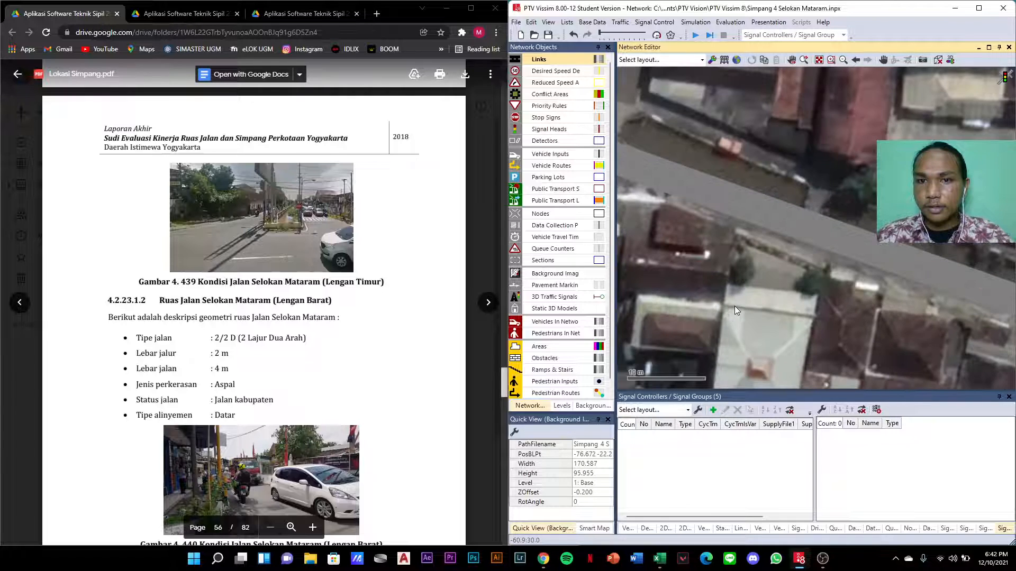
{"action": "left_click", "coordinate": [813, 242]}
{"action": "scroll", "coordinate": [825, 220], "scroll_direction": "down", "scroll_amount": 2}
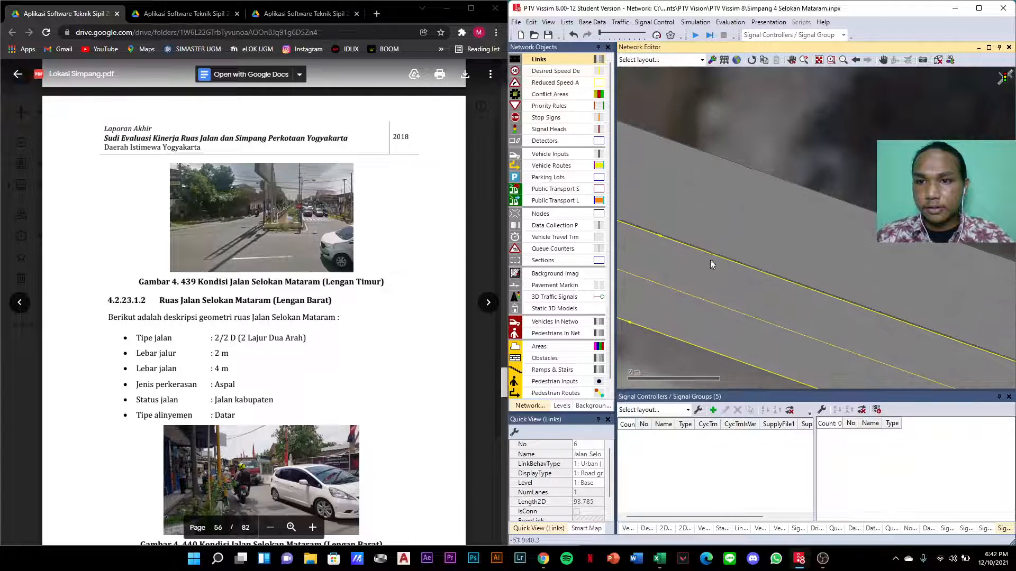
{"action": "scroll", "coordinate": [674, 257], "scroll_direction": "up", "scroll_amount": 1}
{"action": "scroll", "coordinate": [719, 250], "scroll_direction": "up", "scroll_amount": 1}
{"action": "scroll", "coordinate": [900, 326], "scroll_direction": "up", "scroll_amount": 2}
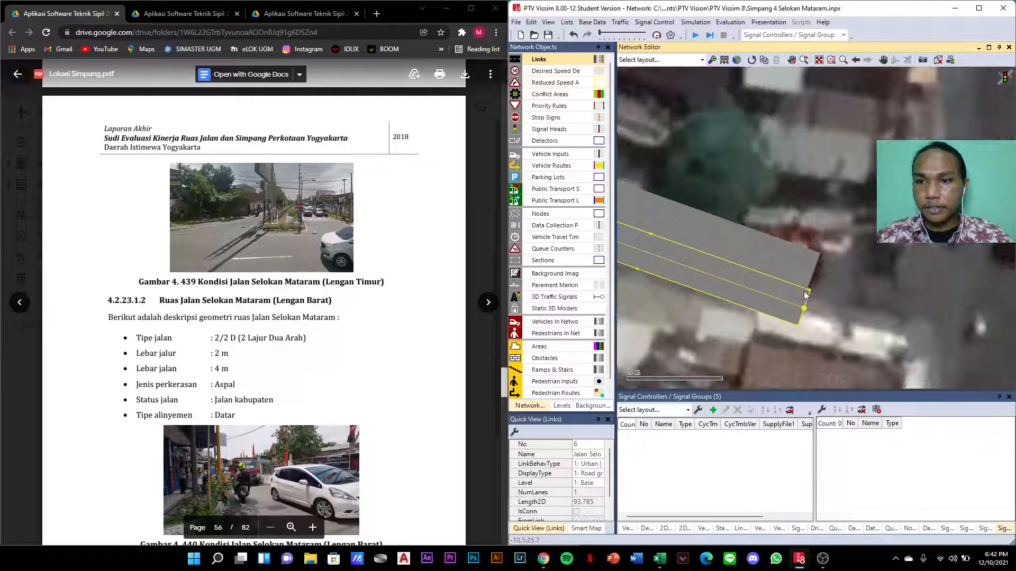
{"action": "left_click", "coordinate": [852, 290]}
{"action": "scroll", "coordinate": [710, 325], "scroll_direction": "up", "scroll_amount": 1}
- Add a new link north of the intersection and look up the Jalan Magelang north arm dimensions in the survey document
{"action": "scroll", "coordinate": [710, 326], "scroll_direction": "down", "scroll_amount": 3}
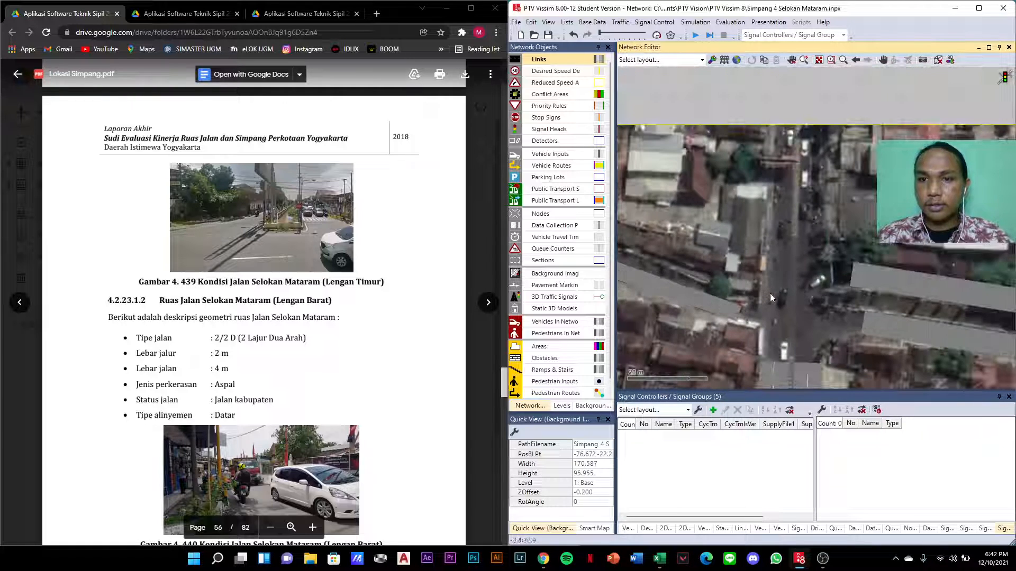
{"action": "scroll", "coordinate": [770, 293], "scroll_direction": "down", "scroll_amount": 2}
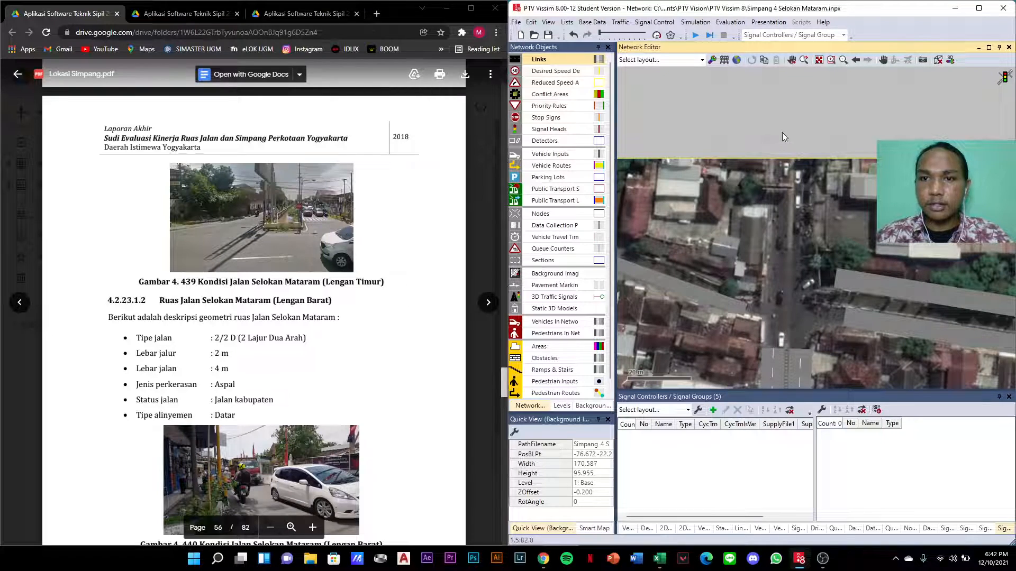
{"action": "right_click", "coordinate": [782, 132]}
{"action": "left_click", "coordinate": [821, 141]}
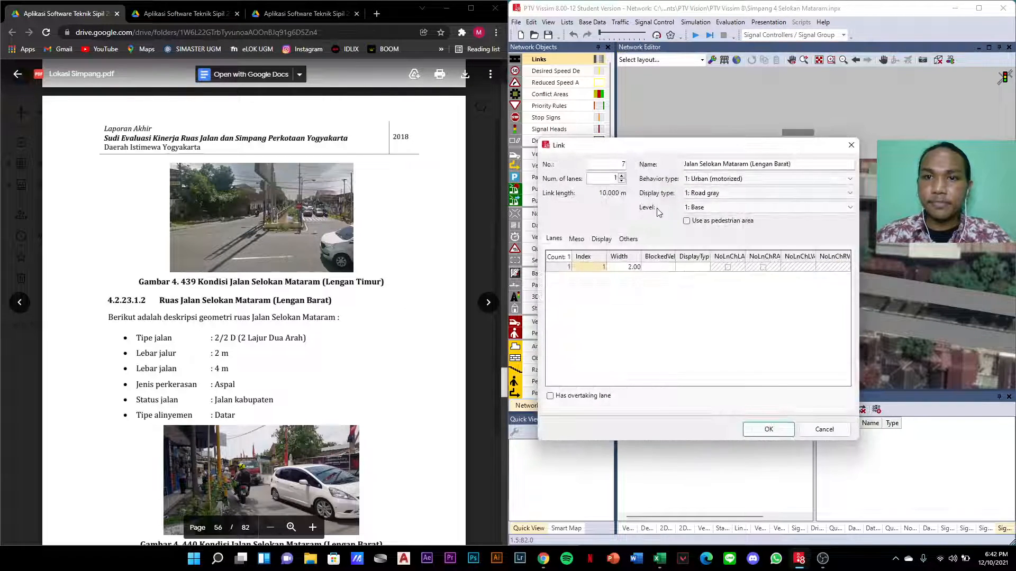
{"action": "scroll", "coordinate": [310, 311], "scroll_direction": "down", "scroll_amount": 10}
{"action": "scroll", "coordinate": [310, 311], "scroll_direction": "down", "scroll_amount": 3}
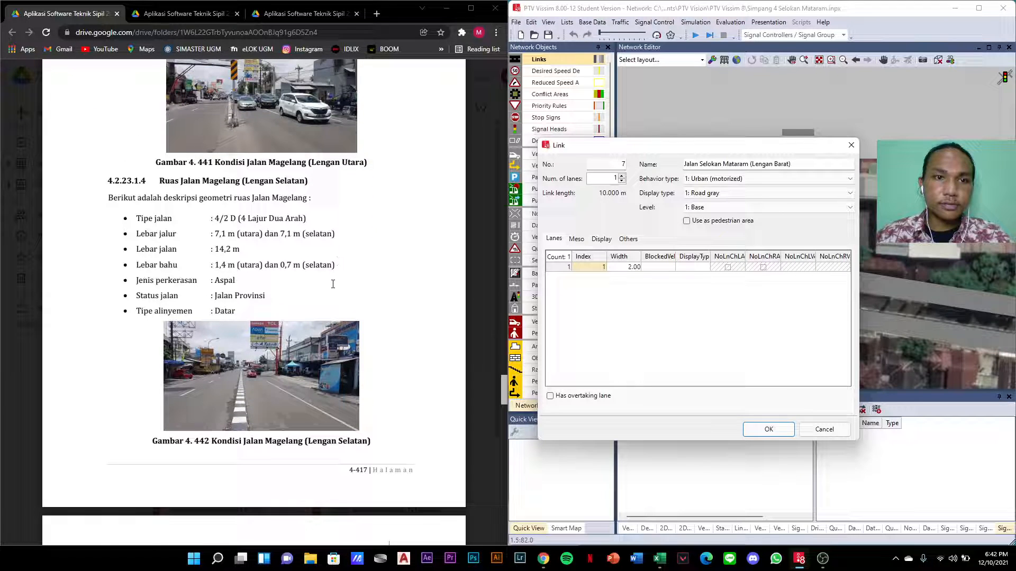
{"action": "scroll", "coordinate": [333, 284], "scroll_direction": "down", "scroll_amount": 5}
{"action": "scroll", "coordinate": [340, 325], "scroll_direction": "up", "scroll_amount": 10}
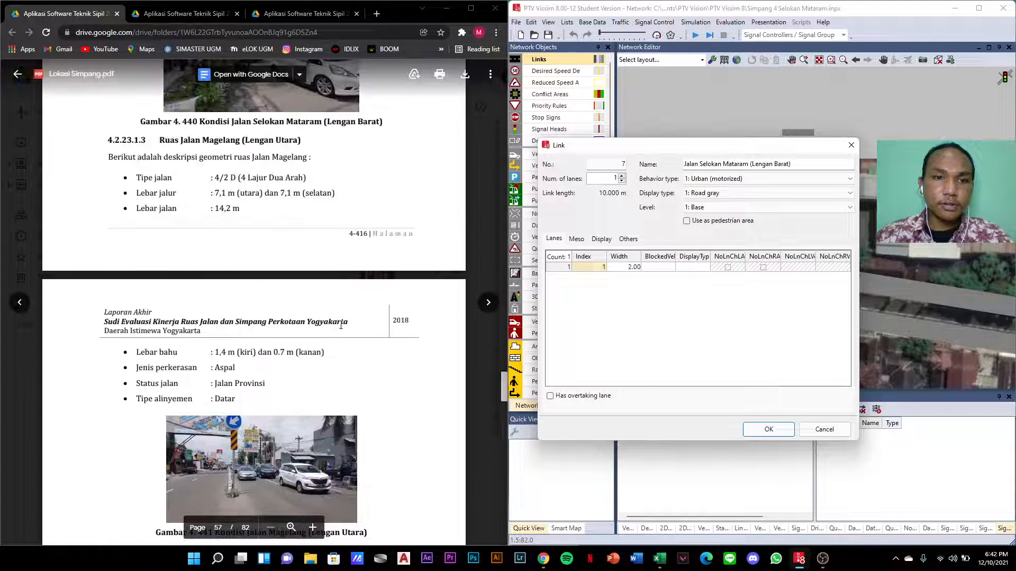
{"action": "scroll", "coordinate": [341, 325], "scroll_direction": "up", "scroll_amount": 2}
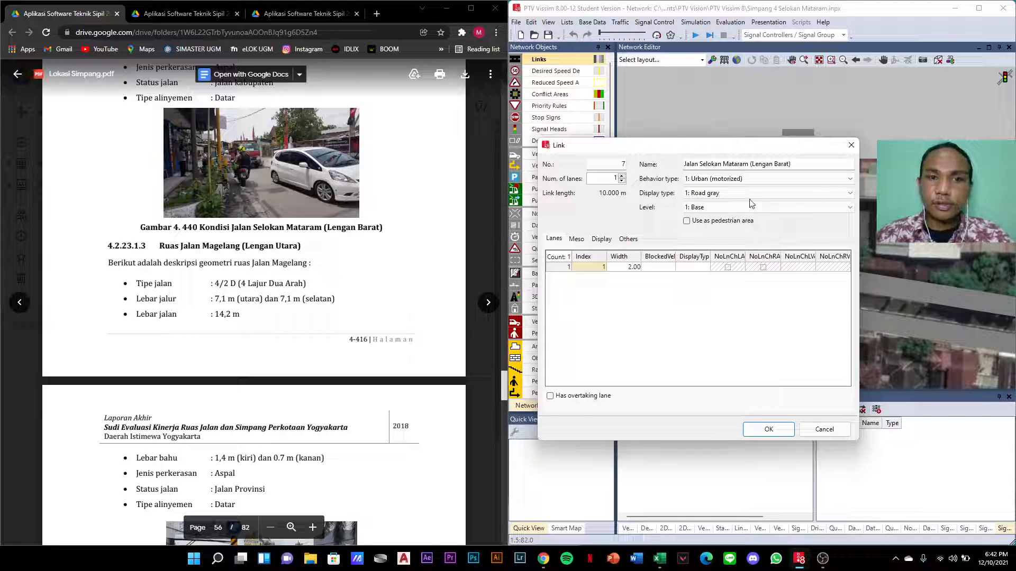
- Name the new link "Jalan Magelang (Lengan Utara)"
{"action": "left_click_drag", "start_coordinate": [750, 165], "coordinate": [735, 165]}
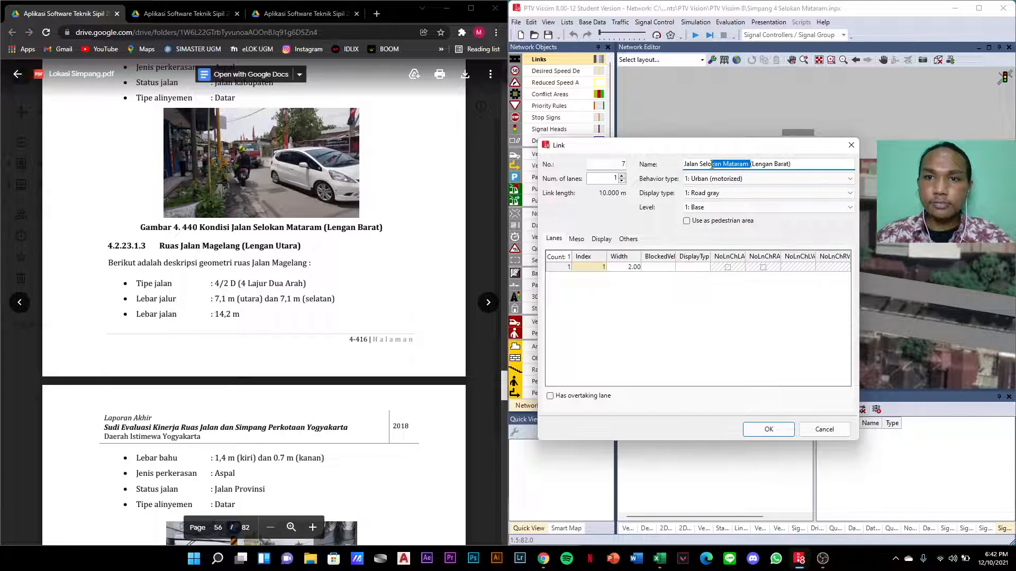
{"action": "type", "text": "Mga"}
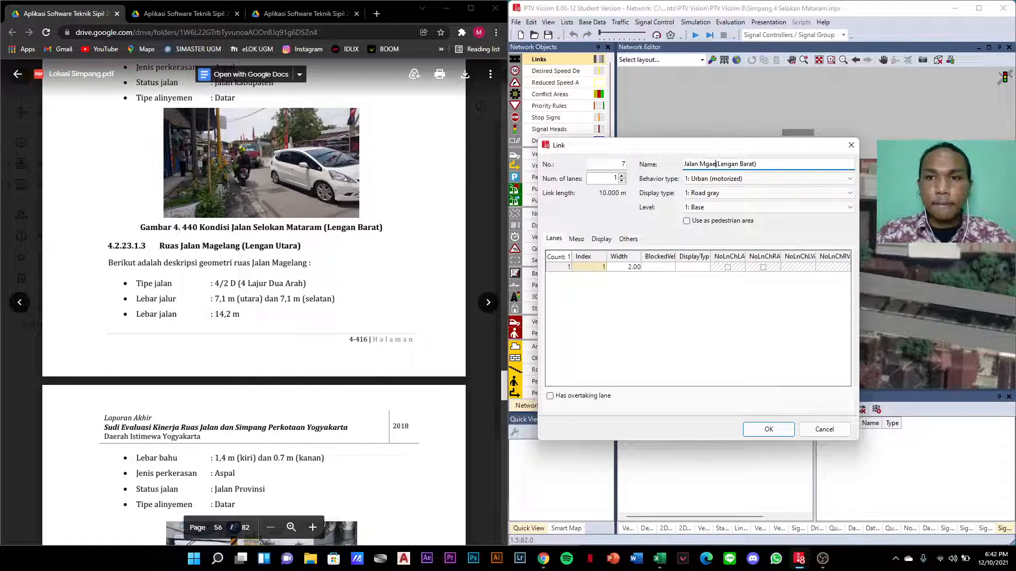
{"action": "key", "text": "BackSpace"}
{"action": "key", "text": "BackSpace"}
{"action": "key", "text": "BackSpace"}
{"action": "type", "text": "el"}
{"action": "key", "text": "BackSpace"}
{"action": "type", "text": "agelang"}
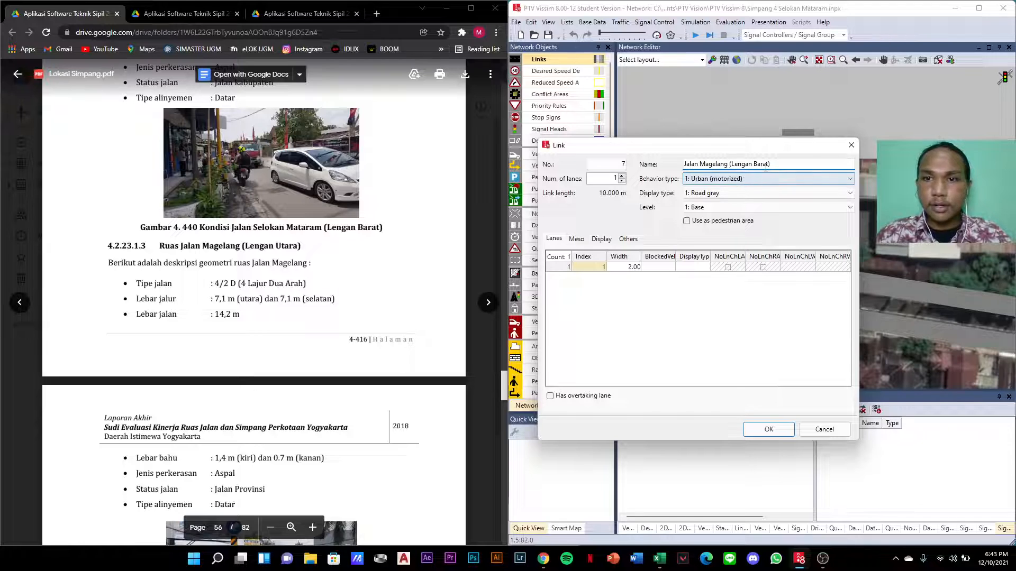
{"action": "double_click", "coordinate": [766, 165]}
{"action": "type", "text": "Utara"}
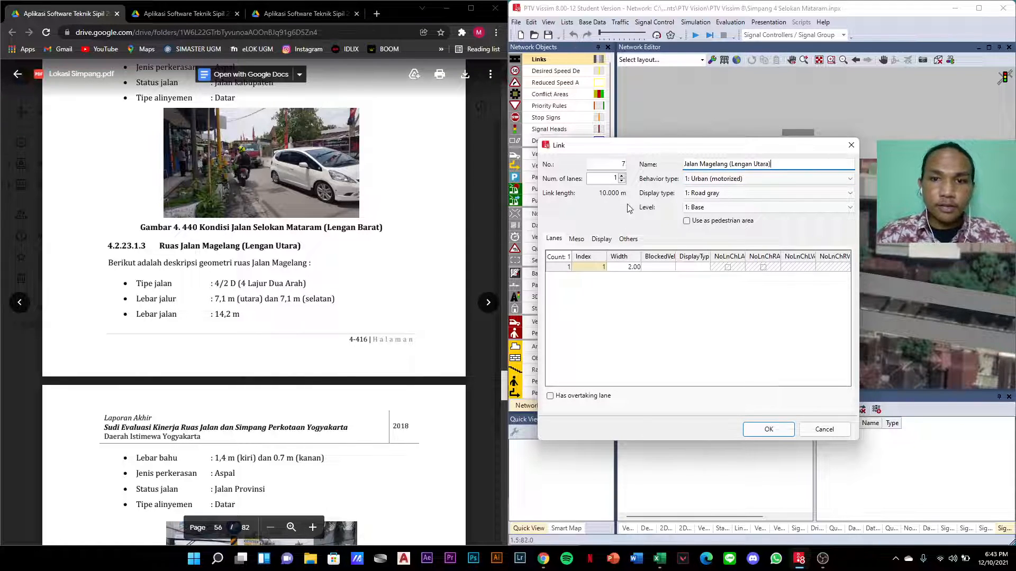
- Give the north arm link two lanes, each 3.55 m wide, and accept the link settings
{"action": "left_click", "coordinate": [622, 176]}
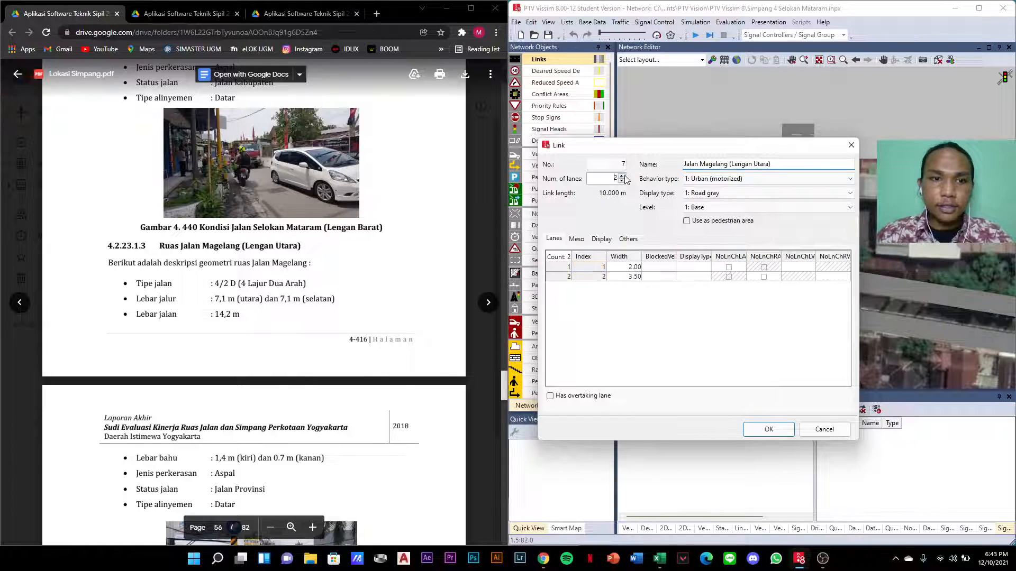
{"action": "left_click", "coordinate": [634, 269]}
{"action": "left_click", "coordinate": [634, 268]}
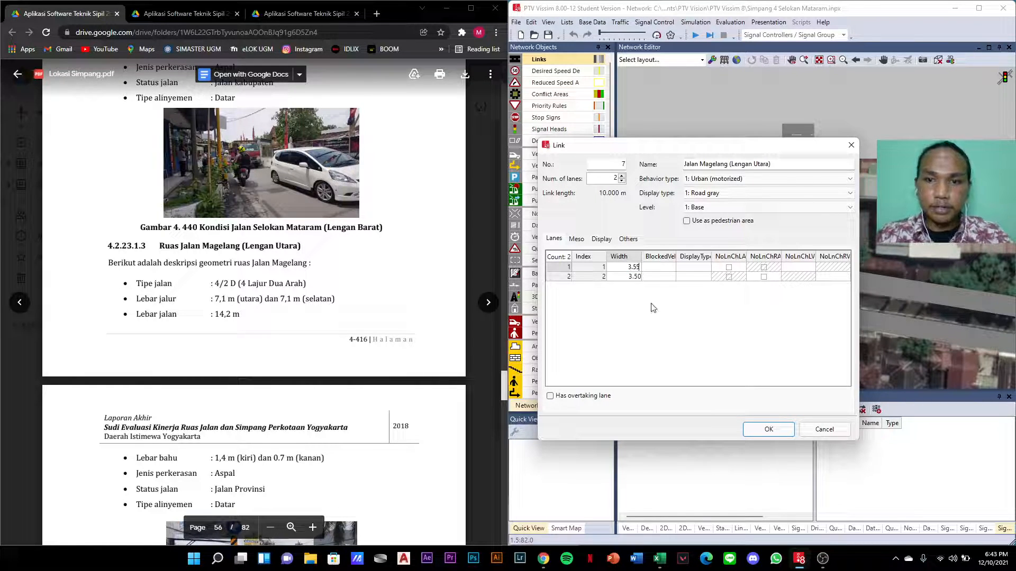
{"action": "left_click", "coordinate": [630, 279]}
{"action": "type", "text": "3"}
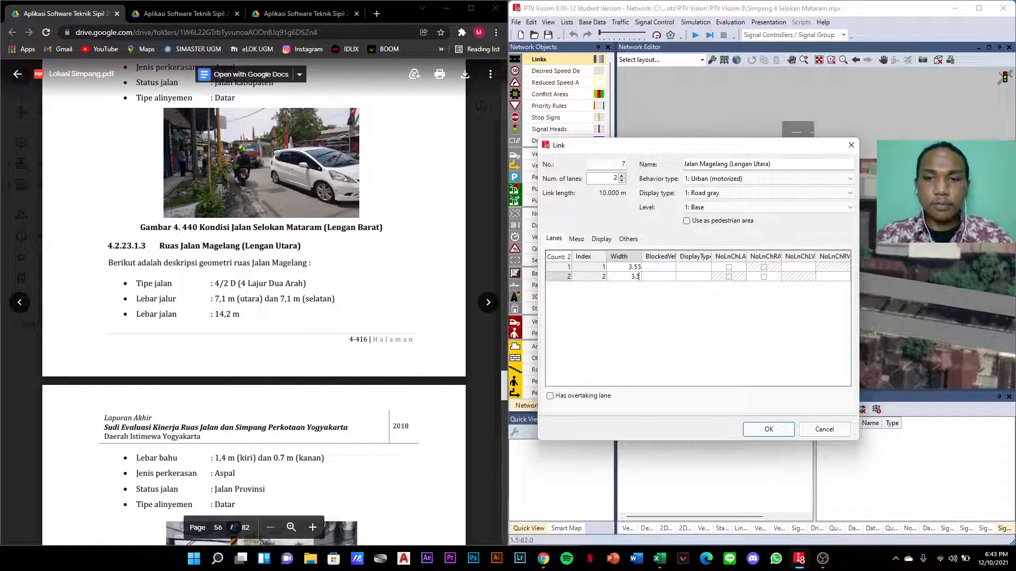
{"action": "left_click", "coordinate": [773, 430]}
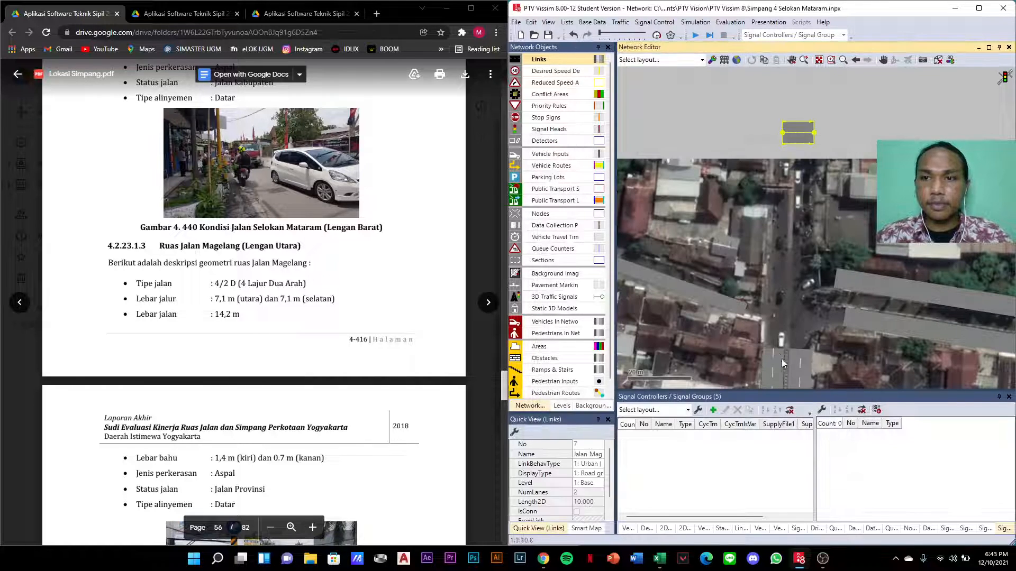
- Stretch and align the new link along the east side of the north arm, about 66 m long, ending at the intersection
{"action": "left_click_drag", "start_coordinate": [812, 131], "coordinate": [789, 291]}
{"action": "left_click_drag", "start_coordinate": [787, 218], "coordinate": [805, 198]}
{"action": "left_click_drag", "start_coordinate": [801, 113], "coordinate": [809, 52]}
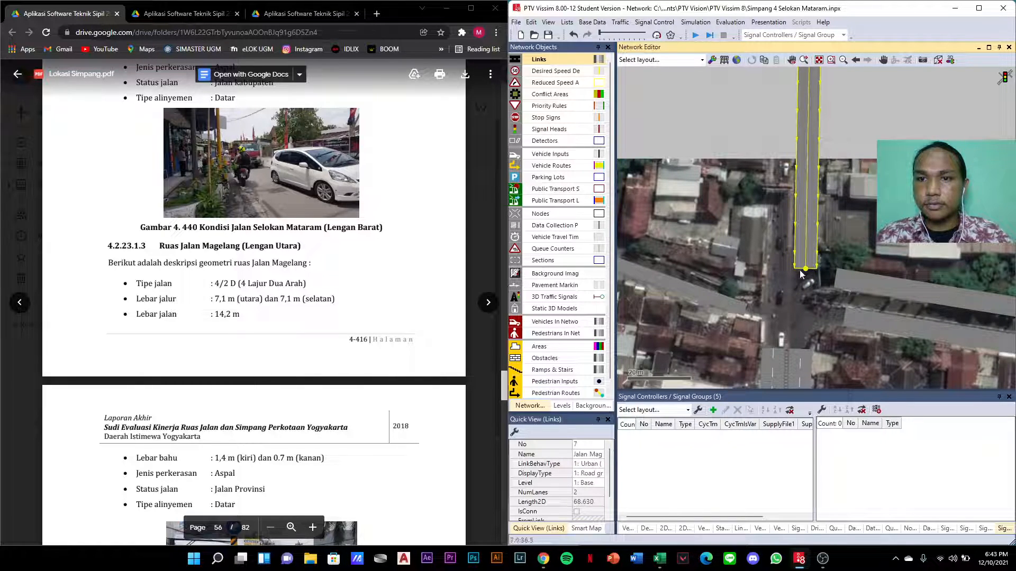
{"action": "left_click_drag", "start_coordinate": [800, 264], "coordinate": [802, 260]}
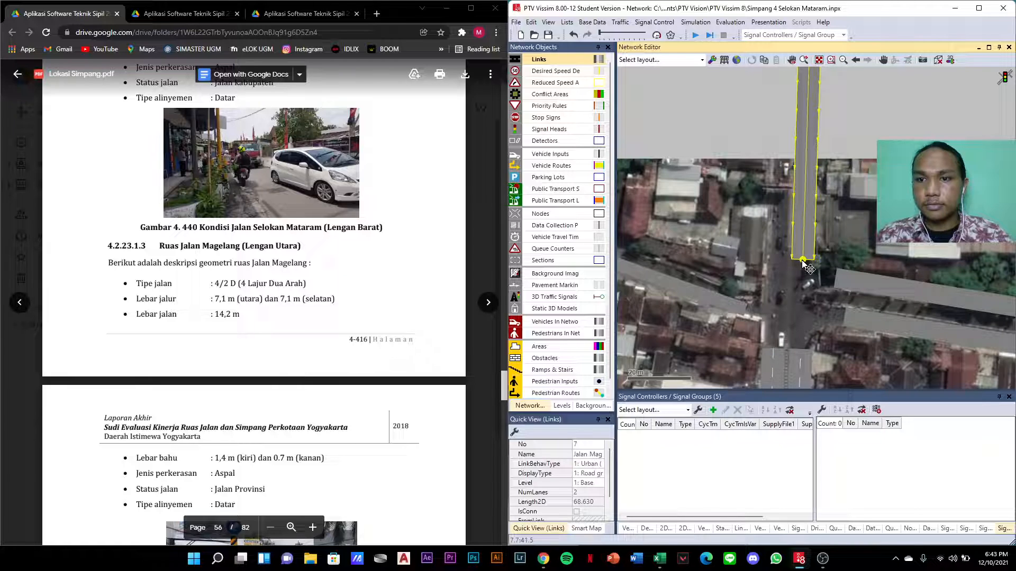
- Generate a two-lane opposite direction for the north arm link and place it parallel along the link's west side
{"action": "right_click", "coordinate": [800, 116]}
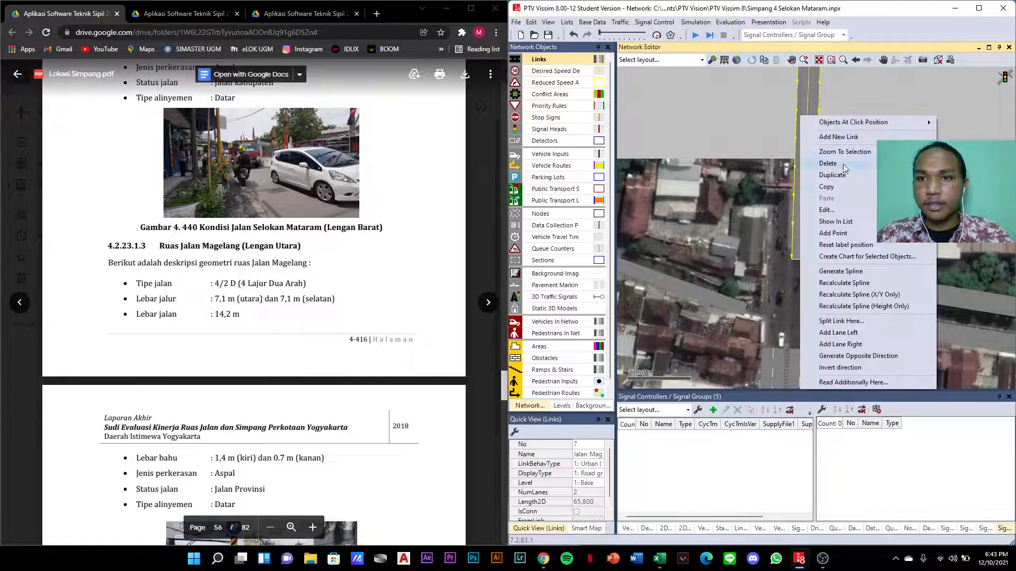
{"action": "left_click", "coordinate": [858, 356]}
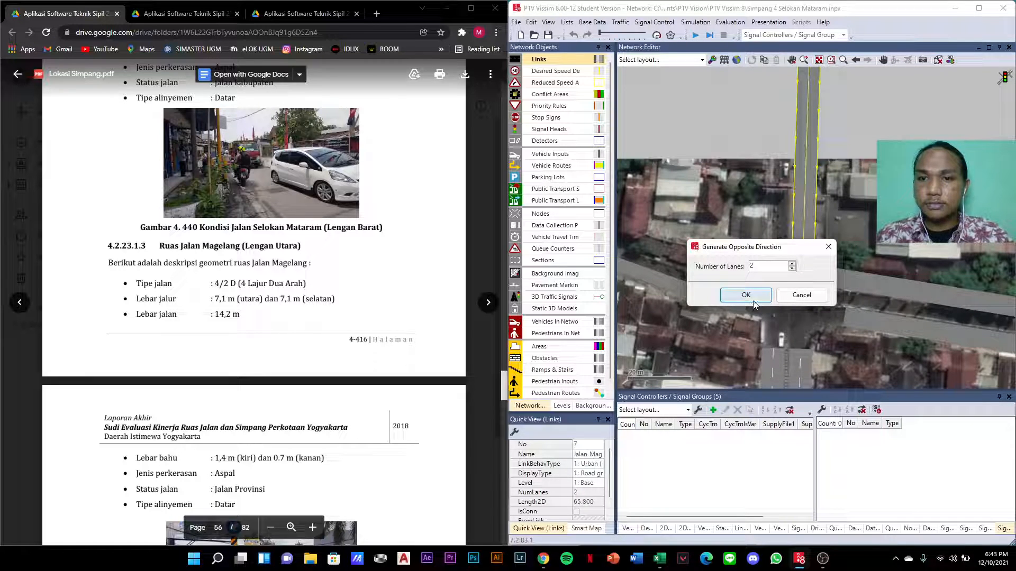
{"action": "left_click", "coordinate": [747, 296]}
{"action": "left_click_drag", "start_coordinate": [830, 145], "coordinate": [782, 142]}
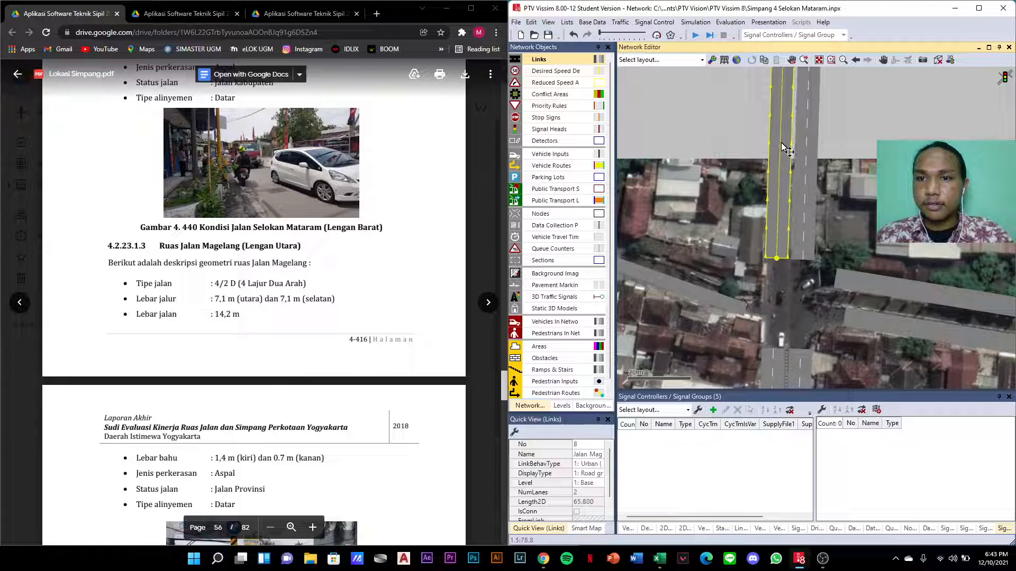
- Shift the north arm's east link slightly northward along the road
{"action": "left_click", "coordinate": [861, 147]}
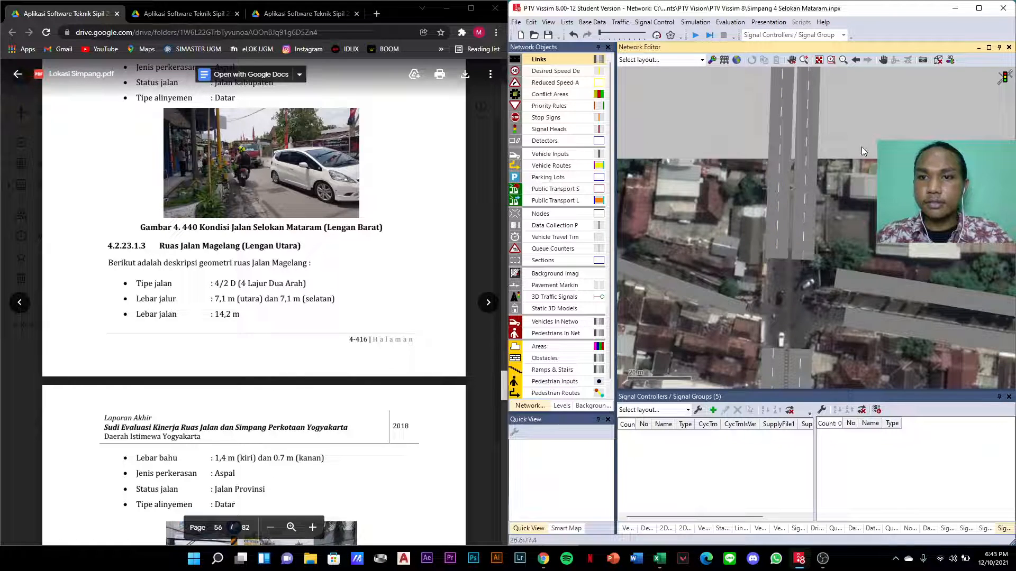
{"action": "left_click", "coordinate": [802, 200]}
{"action": "left_click_drag", "start_coordinate": [802, 200], "coordinate": [802, 199]}
{"action": "left_click", "coordinate": [770, 214]}
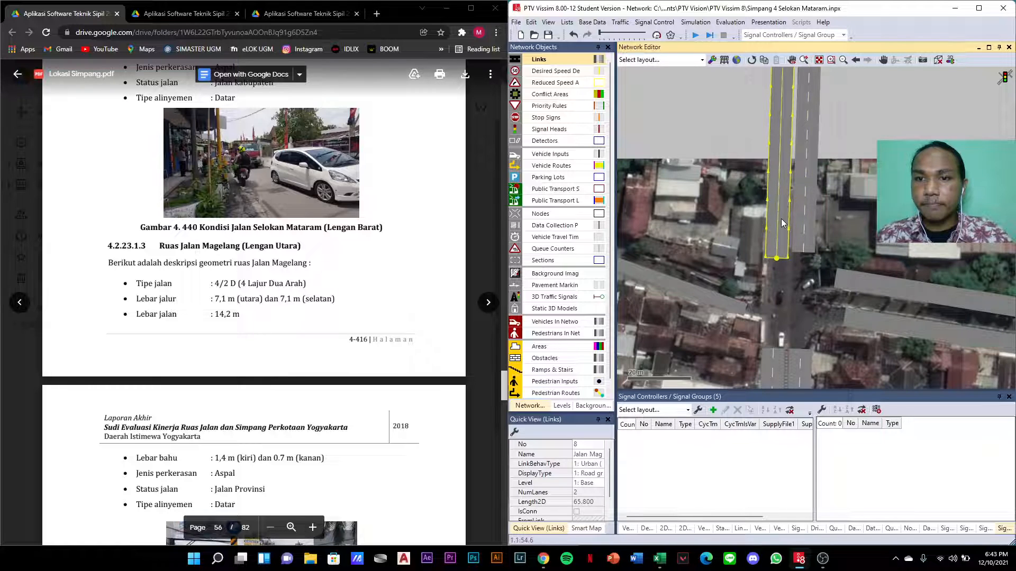
{"action": "left_click", "coordinate": [802, 217]}
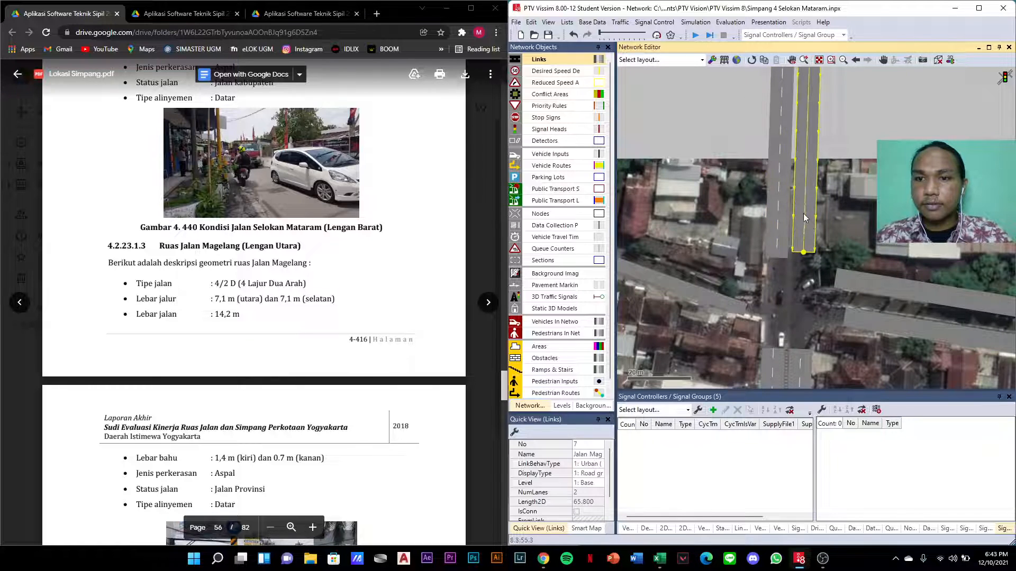
{"action": "left_click", "coordinate": [849, 121]}
- Draw a connector from the east arm's inbound link to lane 2 of the south arm's outbound link, name it Timur-Selatan and curve its spline
{"action": "scroll", "coordinate": [811, 168], "scroll_direction": "down", "scroll_amount": 3}
{"action": "scroll", "coordinate": [834, 260], "scroll_direction": "up", "scroll_amount": 3}
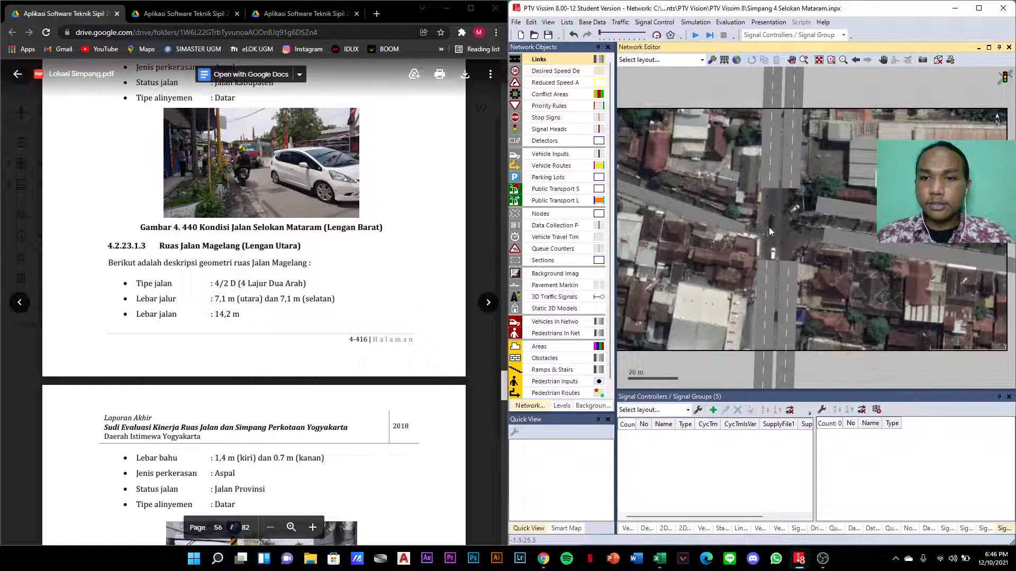
{"action": "scroll", "coordinate": [823, 234], "scroll_direction": "up", "scroll_amount": 2}
{"action": "left_click", "coordinate": [842, 240]}
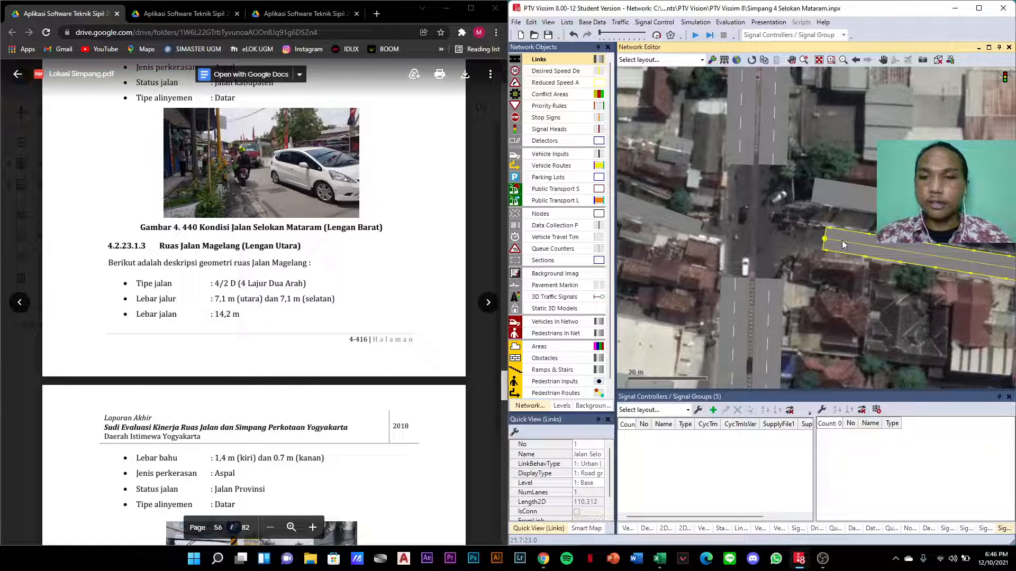
{"action": "mouse_move", "coordinate": [843, 240]}
{"action": "left_mouse_down"}
{"action": "mouse_move", "coordinate": [776, 245]}
{"action": "mouse_move", "coordinate": [770, 288]}
{"action": "left_mouse_up"}
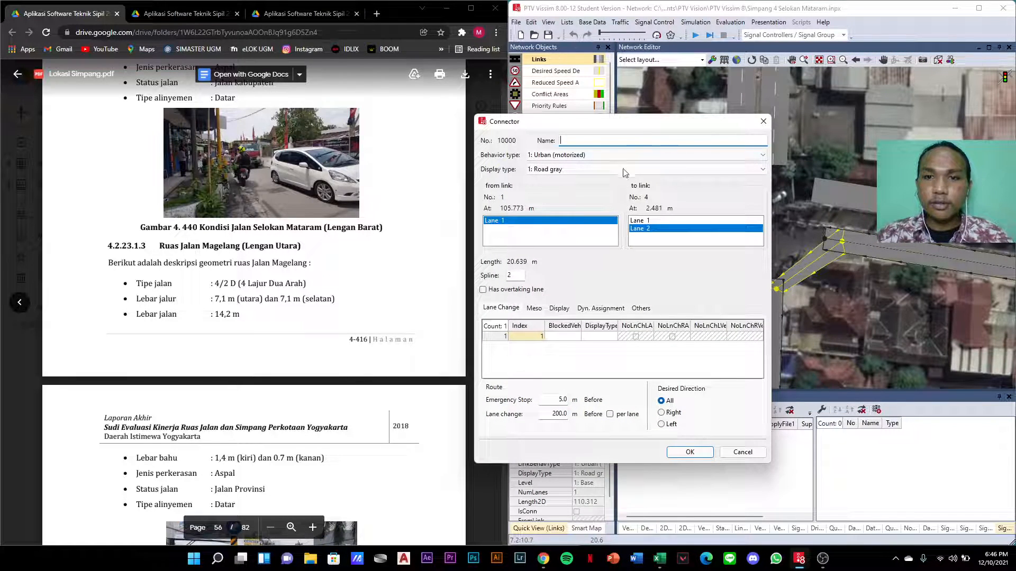
{"action": "type", "text": "Timur-Selatan"}
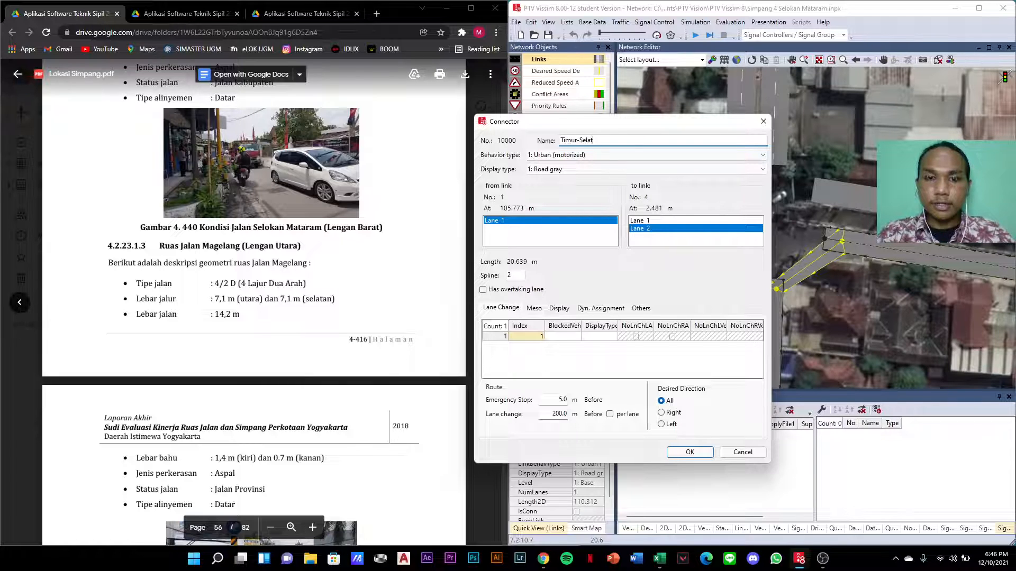
{"action": "double_click", "coordinate": [509, 276]}
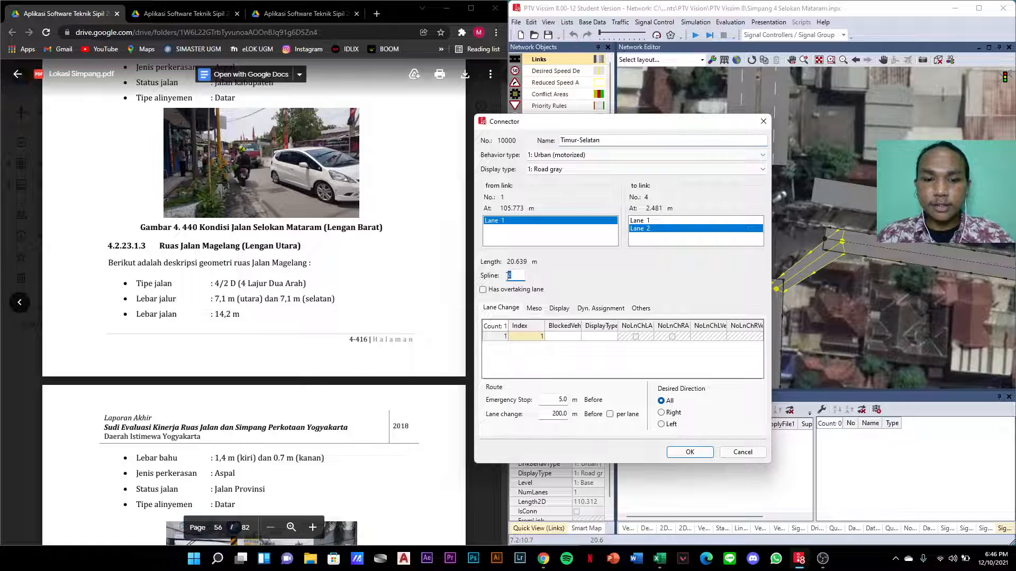
{"action": "left_click", "coordinate": [688, 453]}
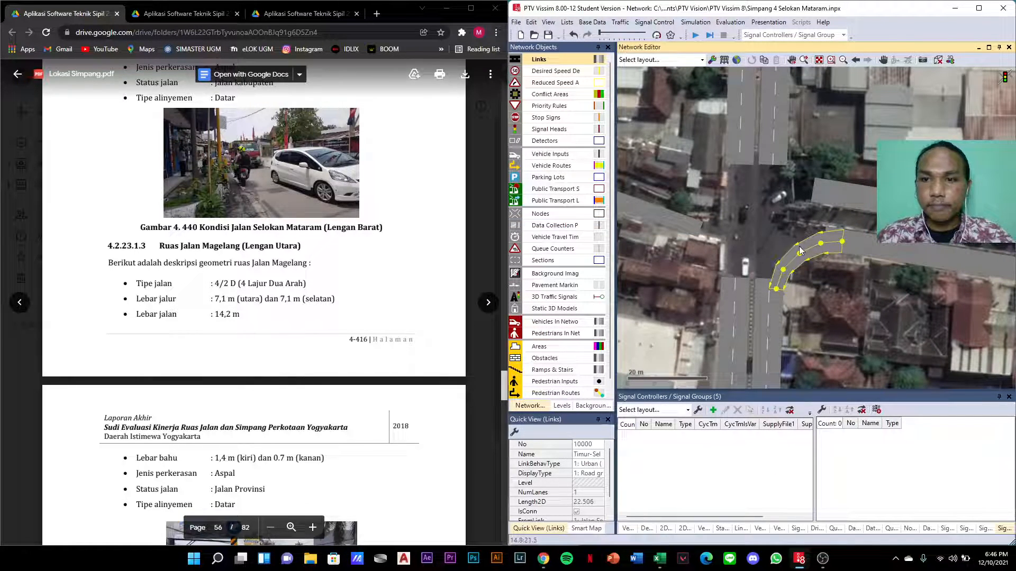
- Move the Timur-Selatan connector's start closer to the east link's end and set its spline to 7 points
{"action": "left_click_drag", "start_coordinate": [842, 241], "coordinate": [783, 248]}
{"action": "left_click", "coordinate": [796, 255]}
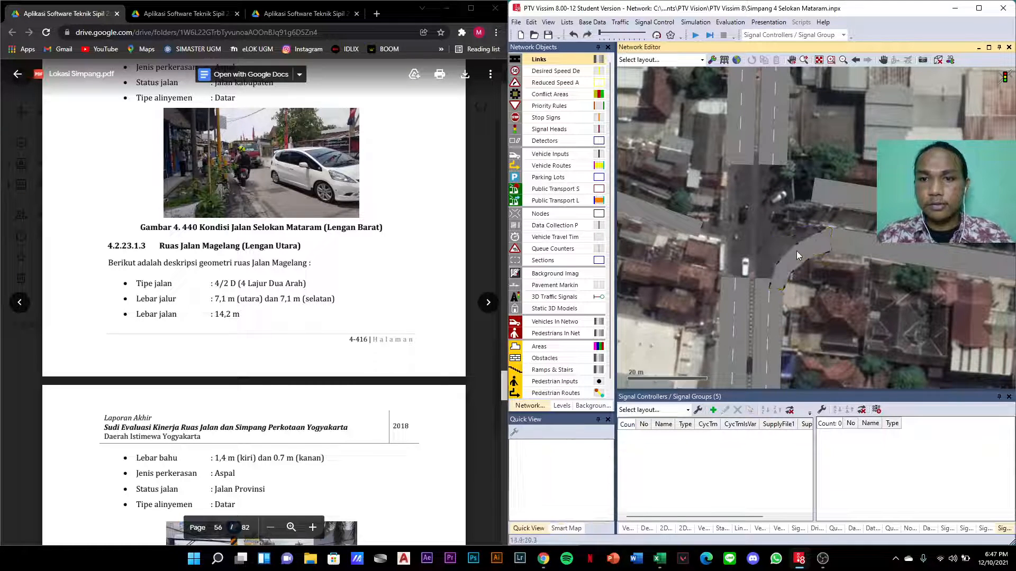
{"action": "left_click", "coordinate": [779, 275]}
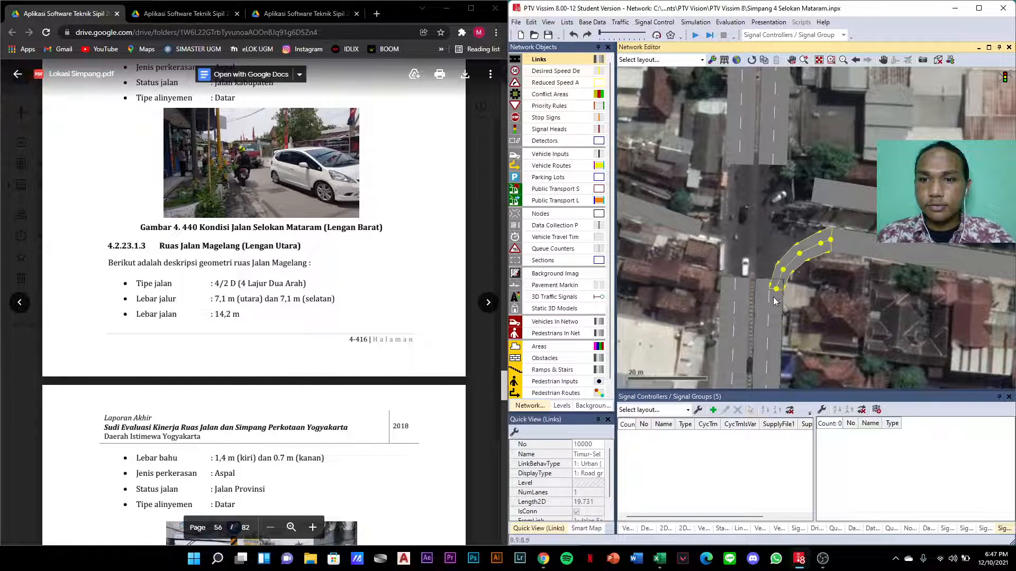
{"action": "right_click", "coordinate": [793, 264]}
{"action": "left_click", "coordinate": [817, 318]}
{"action": "double_click", "coordinate": [517, 275]}
{"action": "type", "text": "7"}
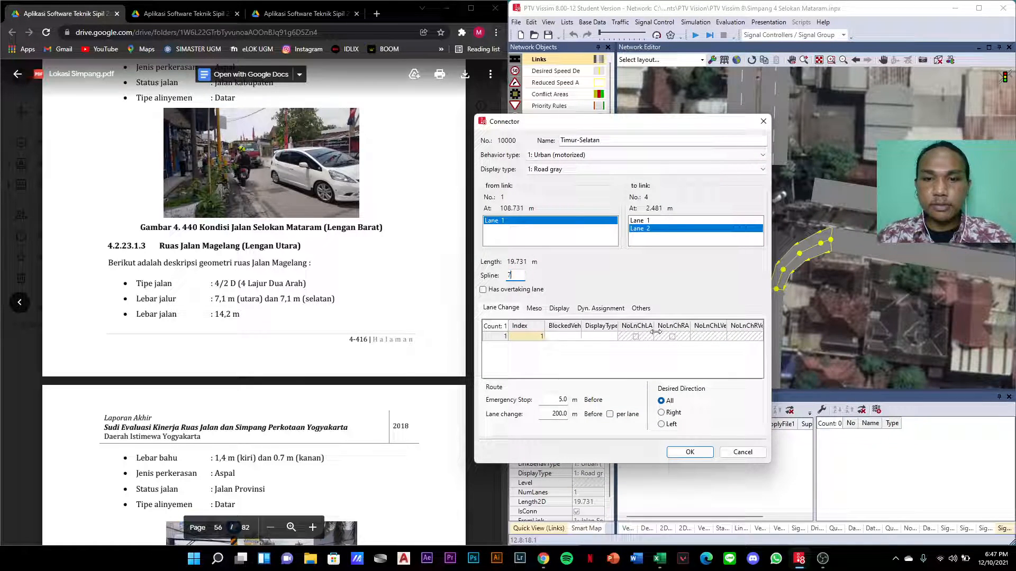
{"action": "left_click", "coordinate": [691, 455]}
- Smooth the Timur-Selatan connector further by setting its spline to 10 points
{"action": "right_click", "coordinate": [793, 258]}
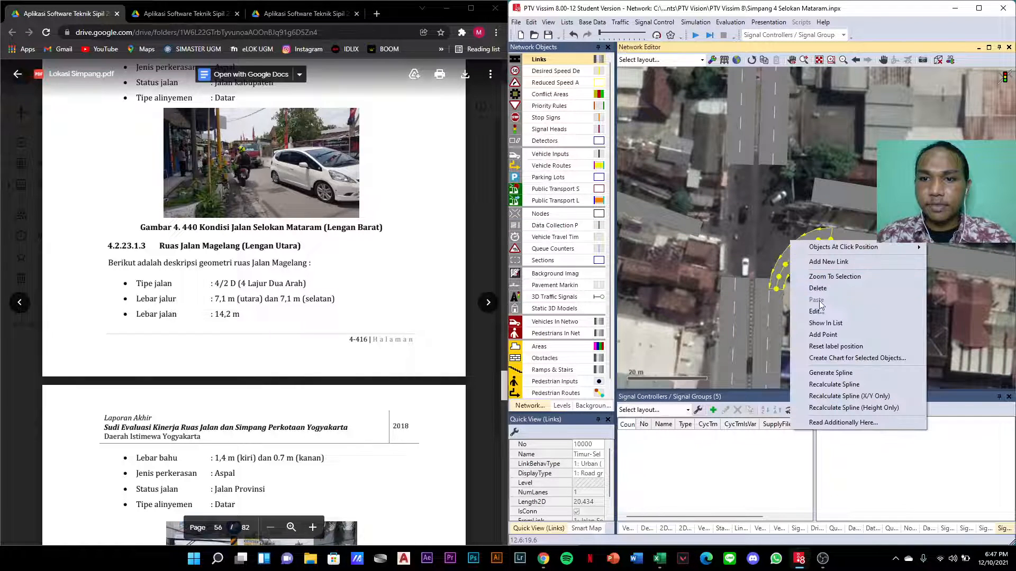
{"action": "left_click", "coordinate": [818, 312]}
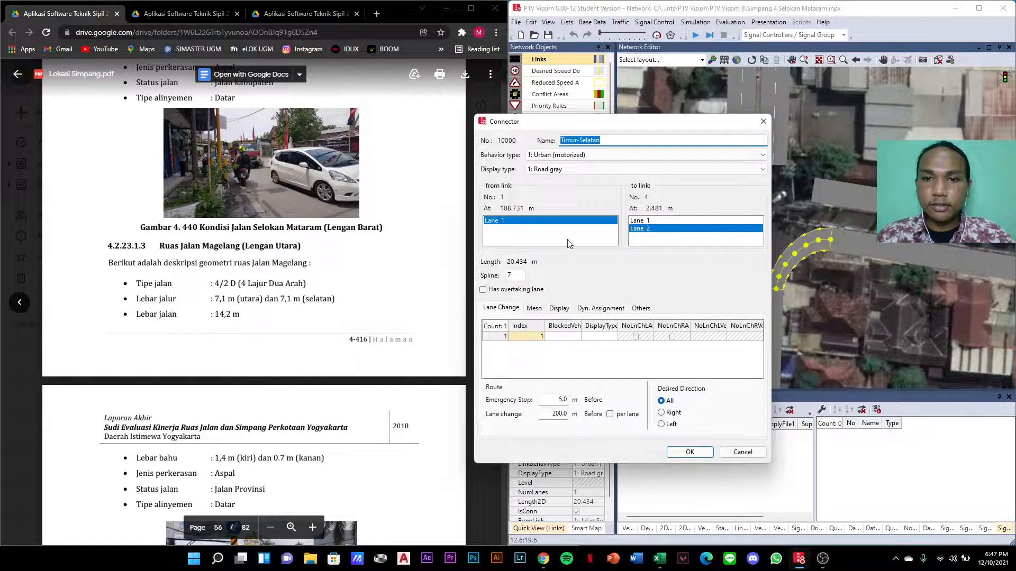
{"action": "double_click", "coordinate": [521, 275]}
{"action": "type", "text": "10"}
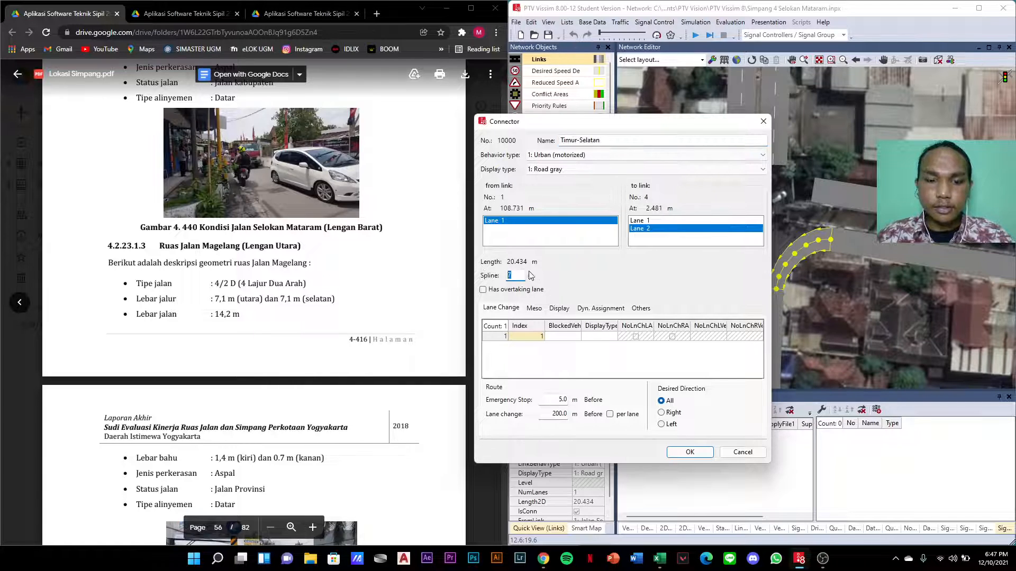
{"action": "left_click", "coordinate": [690, 452]}
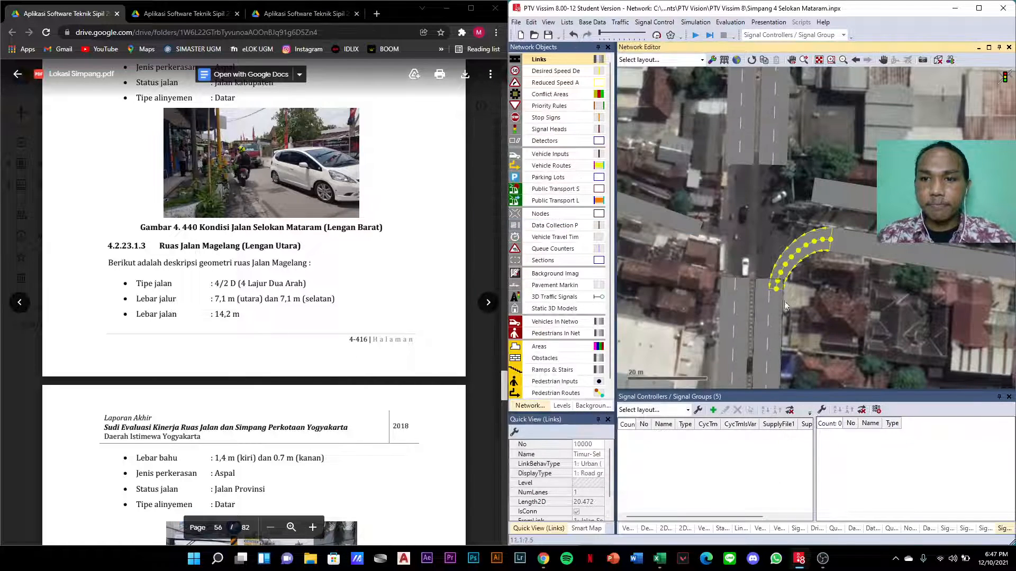
{"action": "left_click", "coordinate": [812, 291]}
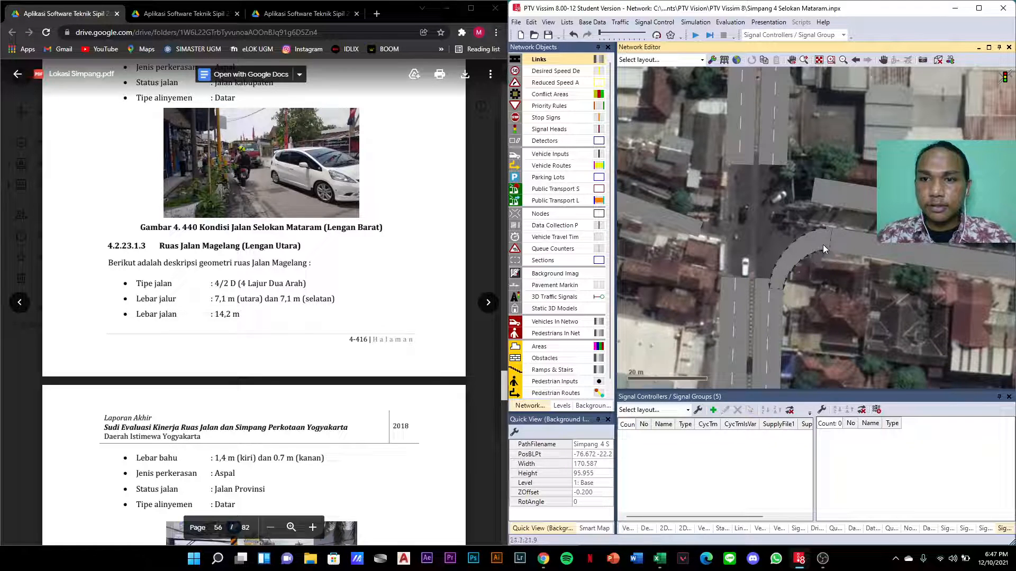
- Draw a connector from the east arm's inbound link across to the west arm's outbound link, named Timur-Barat, with 3 spline points
{"action": "left_click", "coordinate": [858, 242]}
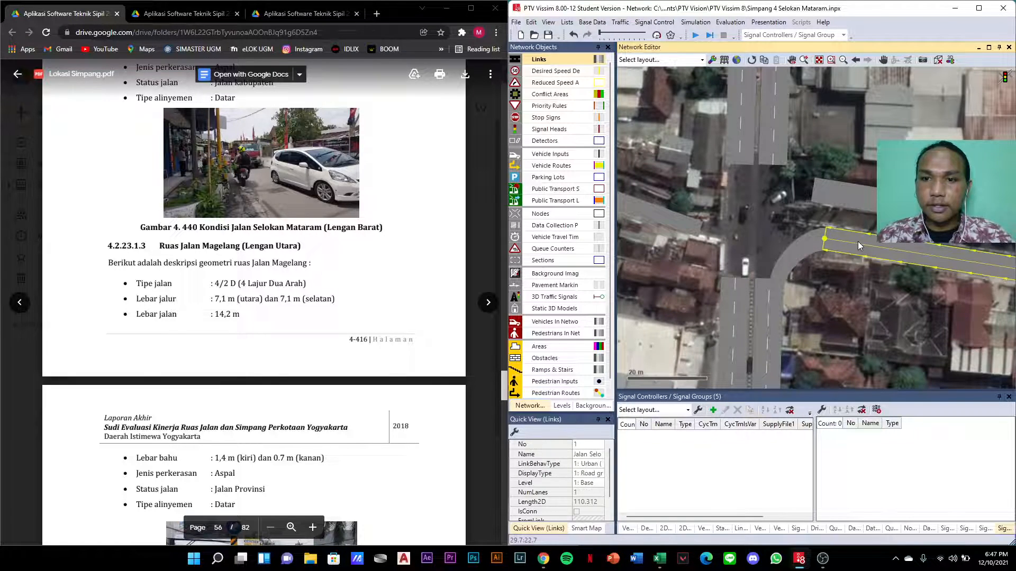
{"action": "left_click_drag", "start_coordinate": [858, 241], "coordinate": [694, 232]}
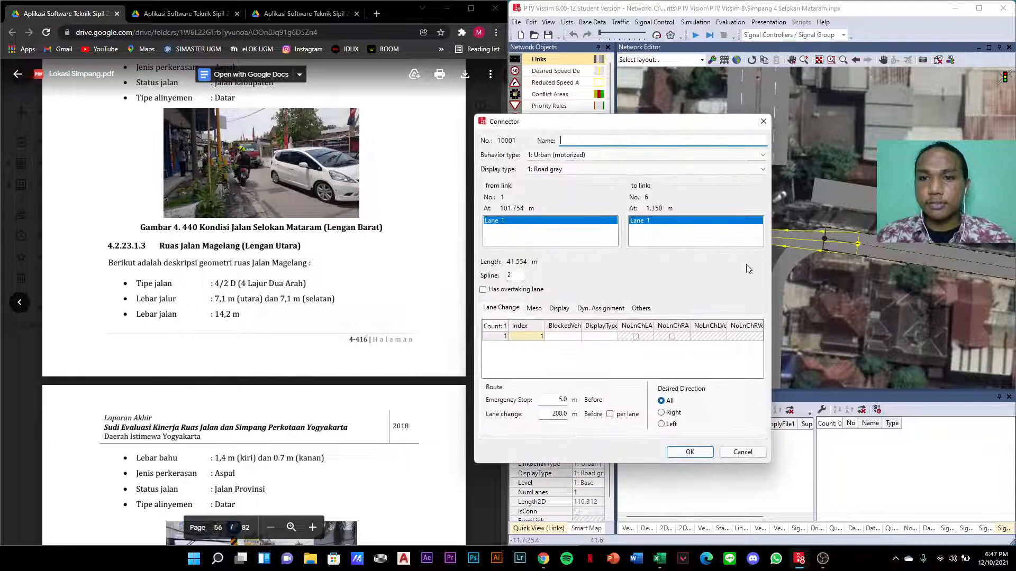
{"action": "type", "text": "Ti"}
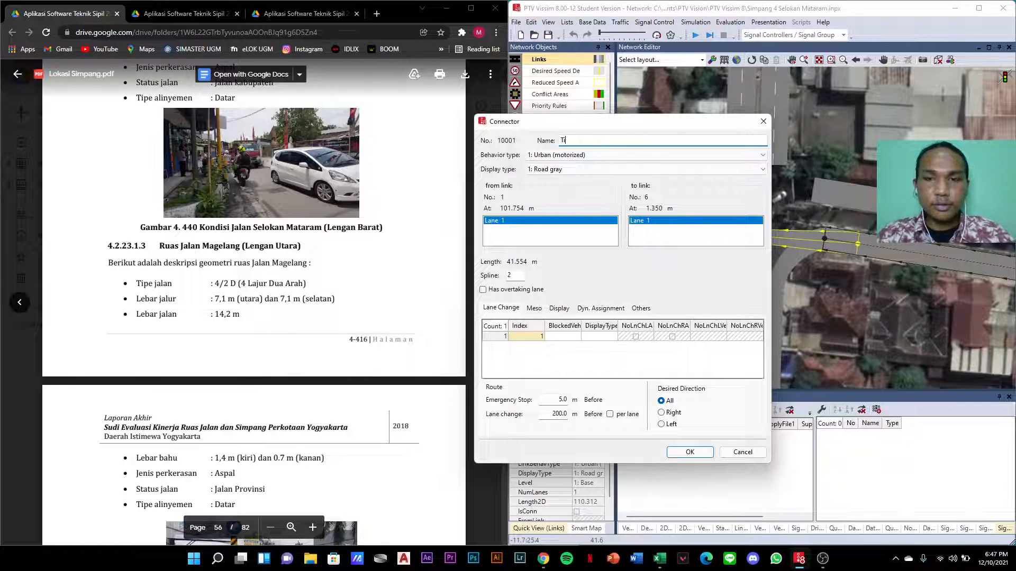
{"action": "type", "text": "mur-Barat"}
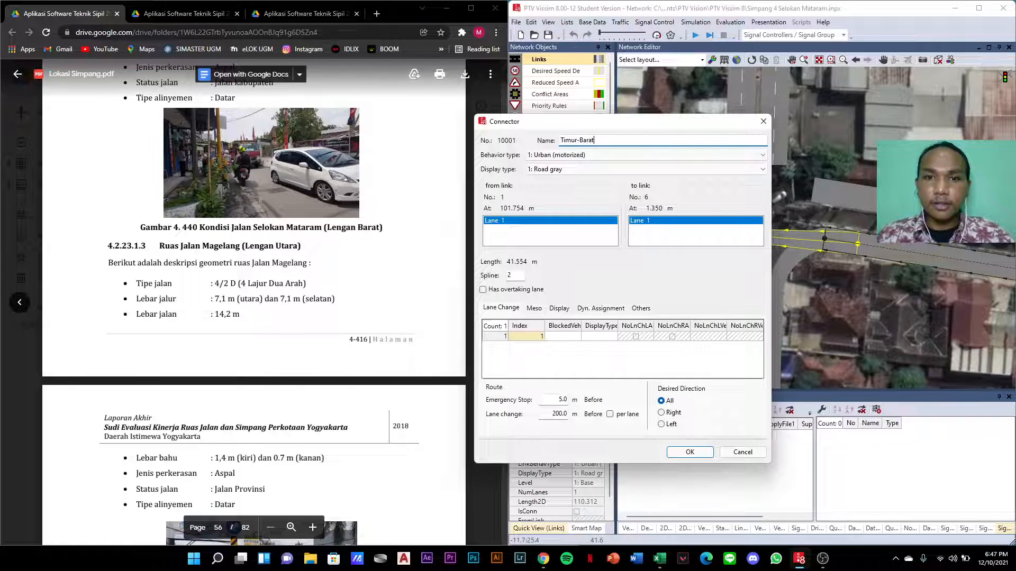
{"action": "double_click", "coordinate": [512, 276]}
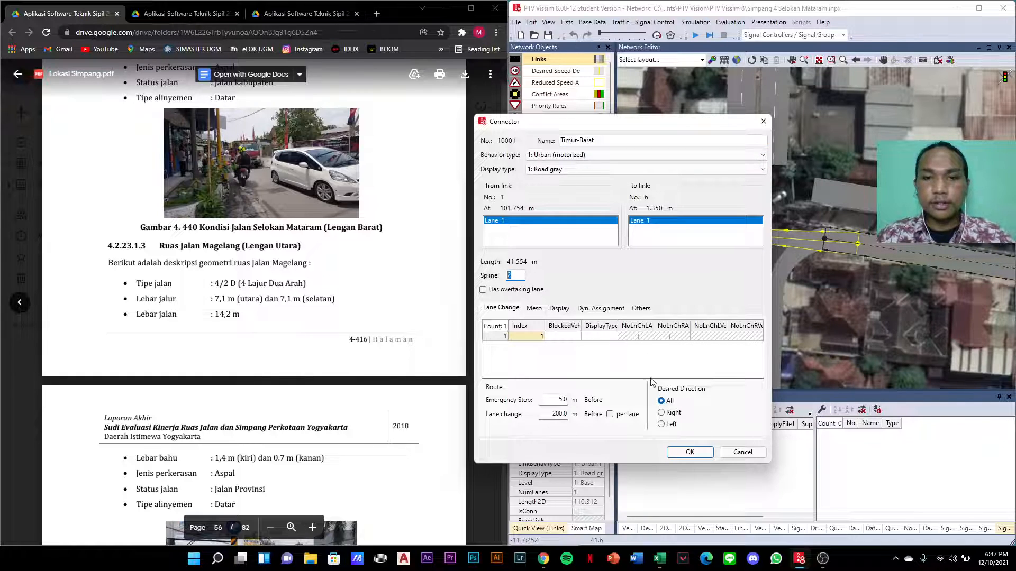
{"action": "type", "text": "4"}
{"action": "key", "text": "BackSpace"}
{"action": "type", "text": "3"}
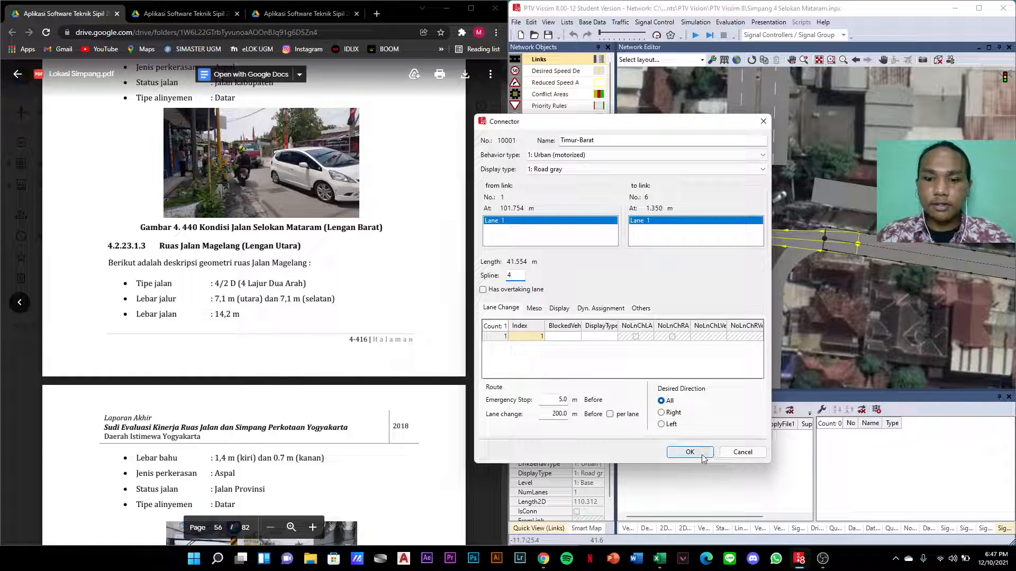
{"action": "left_click", "coordinate": [698, 453]}
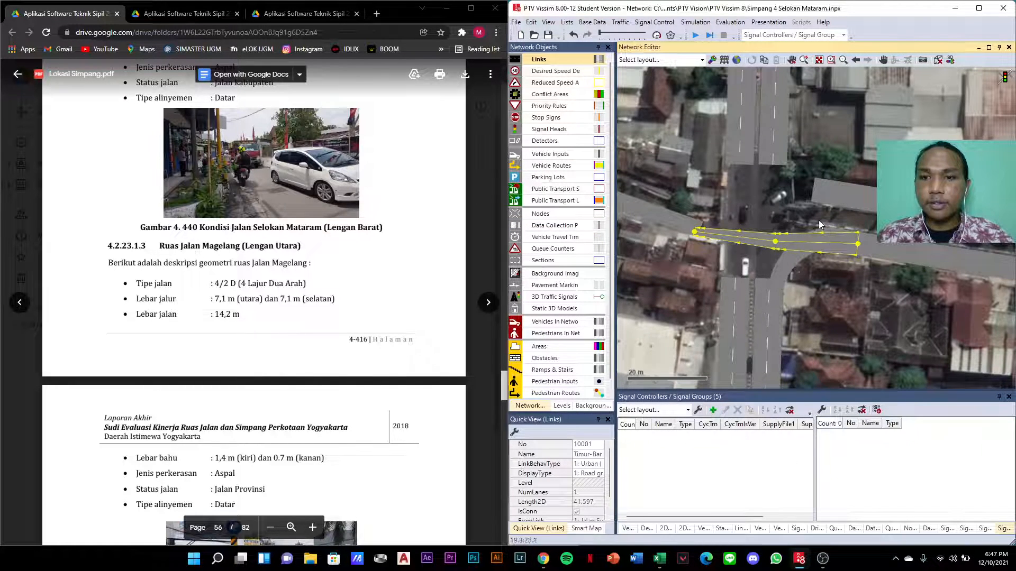
- Draw an unnamed connector from the east arm's inbound link to lane 1 of the north arm's outbound link with 10 spline points
{"action": "left_click", "coordinate": [880, 246]}
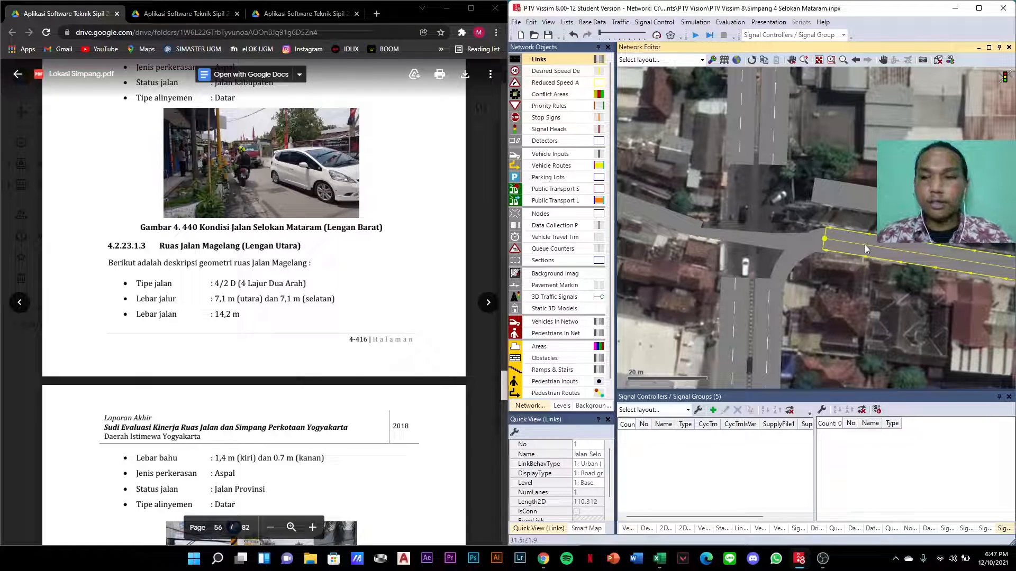
{"action": "left_click_drag", "start_coordinate": [766, 206], "coordinate": [742, 164]}
{"action": "left_click_drag", "start_coordinate": [516, 276], "coordinate": [499, 276]}
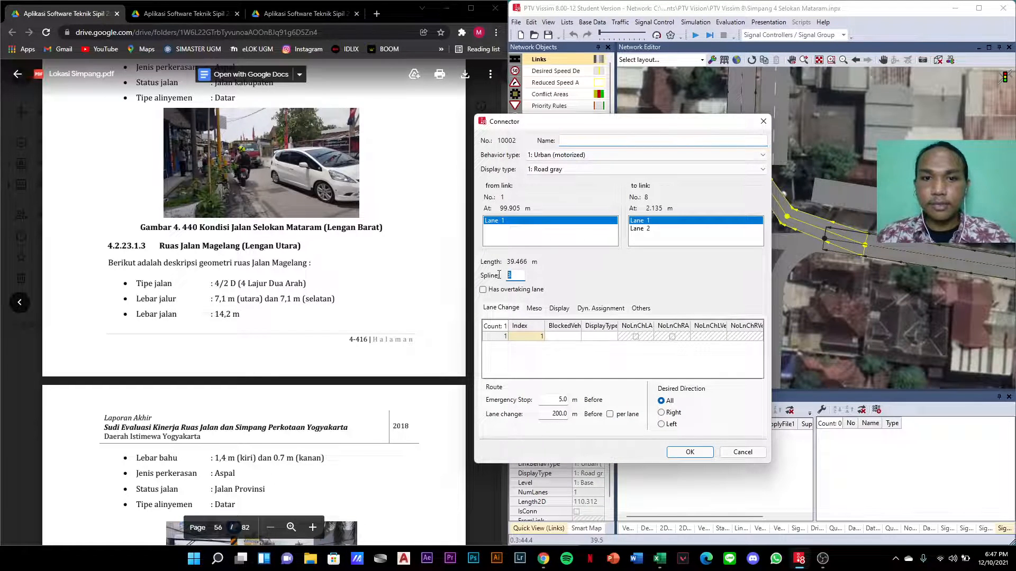
{"action": "type", "text": "10"}
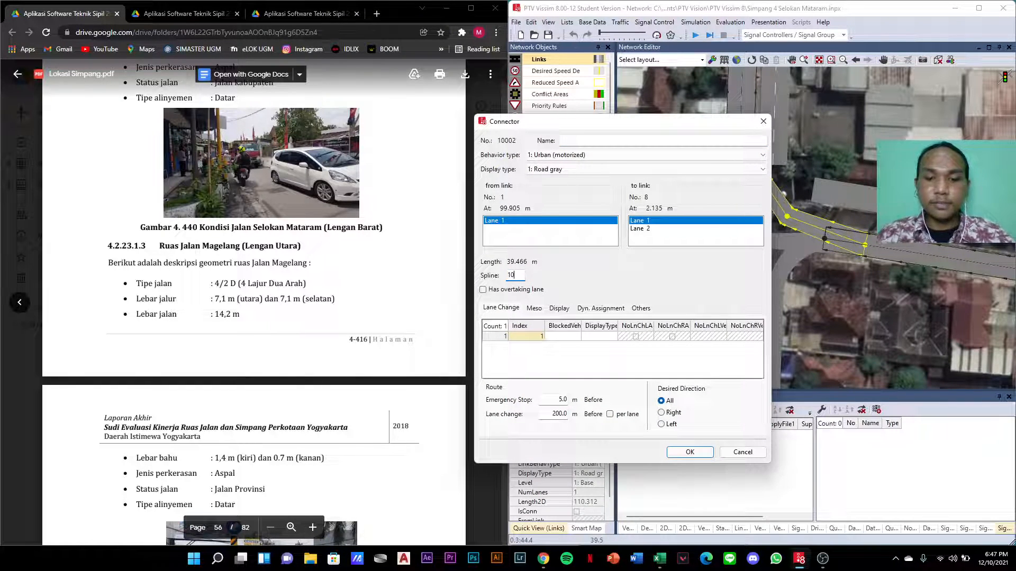
{"action": "left_click", "coordinate": [689, 452]}
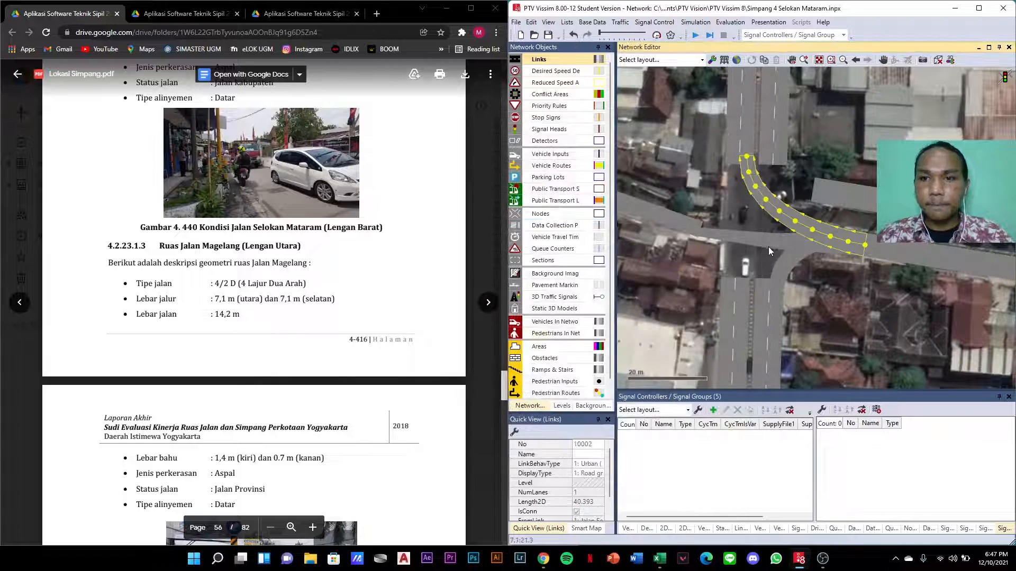
{"action": "left_click", "coordinate": [878, 248]}
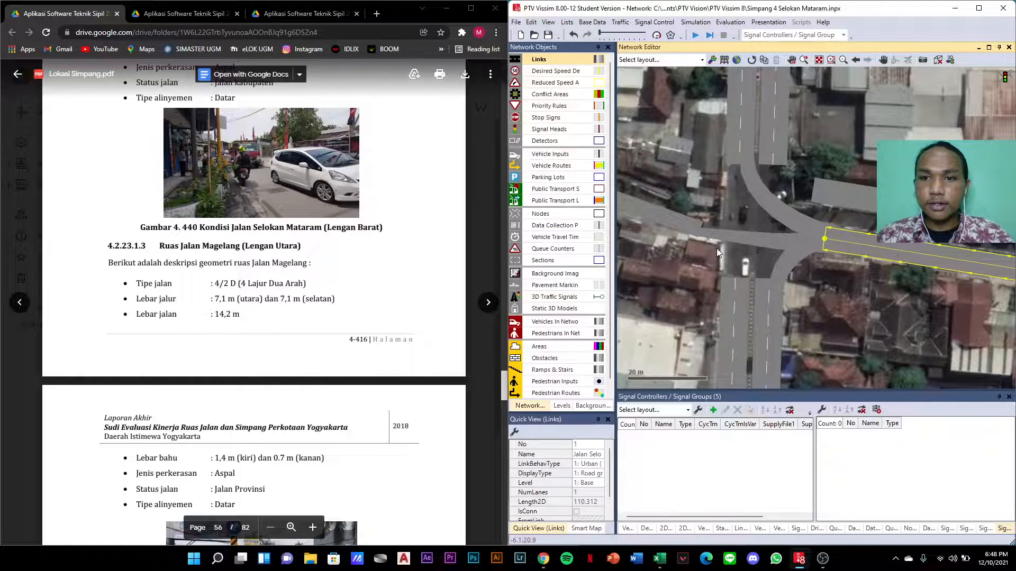
- Try to add a connector named Selatan-Timur from lane 1 of the south arm's inbound link to the east arm's outbound link
{"action": "left_click", "coordinate": [735, 299]}
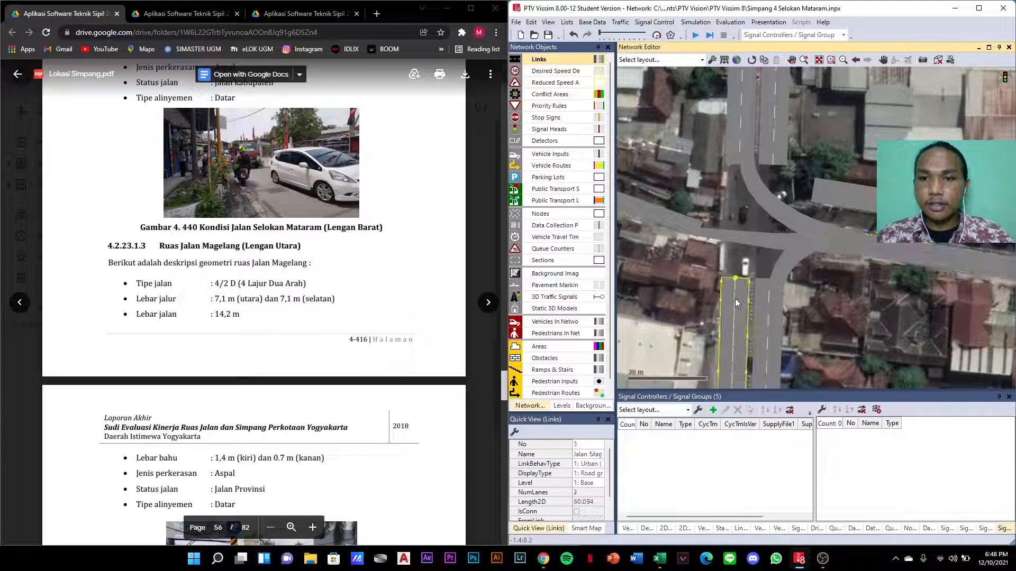
{"action": "mouse_move", "coordinate": [742, 293]}
{"action": "left_mouse_down"}
{"action": "mouse_move", "coordinate": [770, 219]}
{"action": "mouse_move", "coordinate": [802, 196]}
{"action": "mouse_move", "coordinate": [828, 204]}
{"action": "mouse_move", "coordinate": [817, 197]}
{"action": "left_mouse_up"}
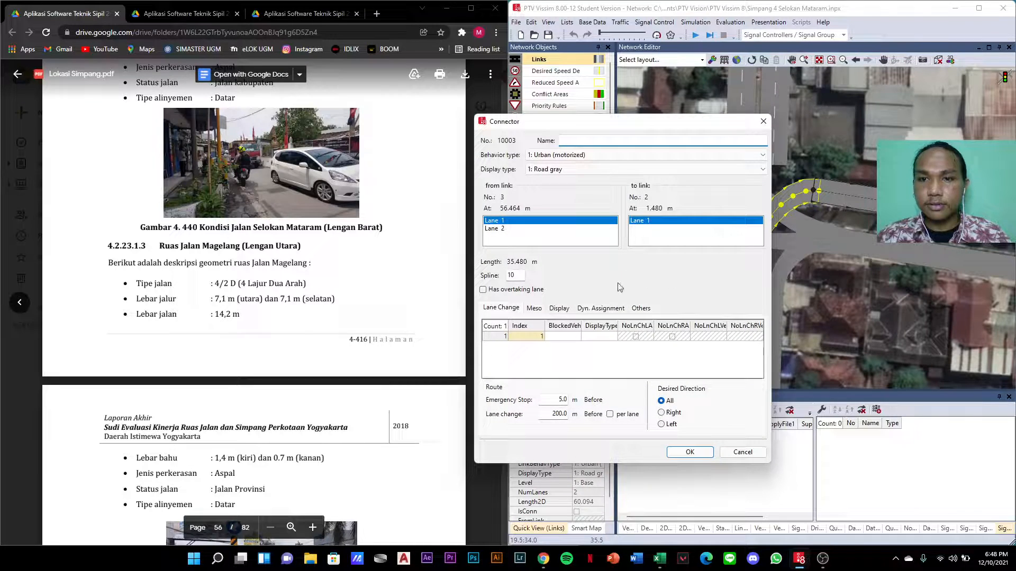
{"action": "type", "text": "Selatan-Timur"}
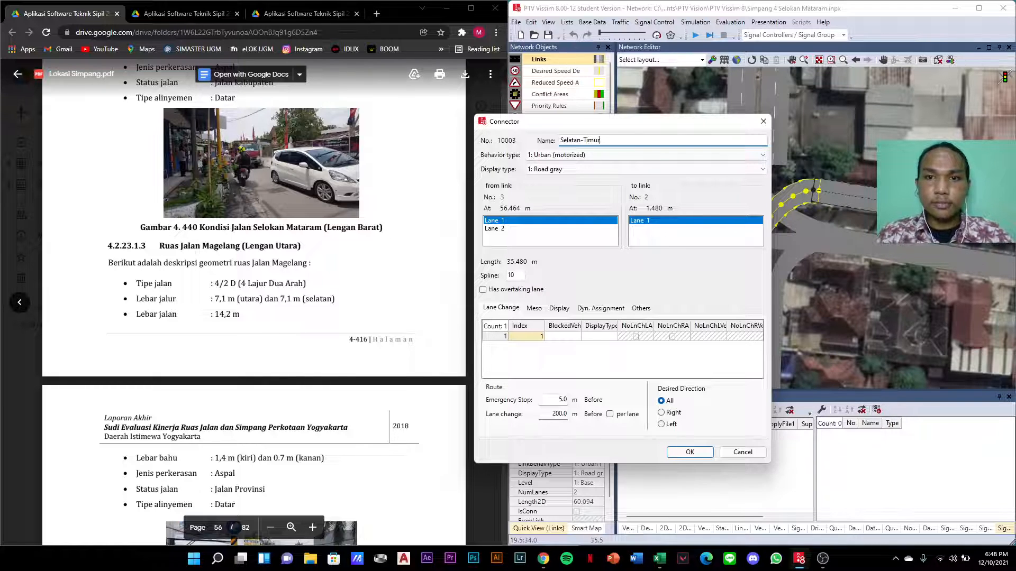
{"action": "left_click", "coordinate": [690, 452]}
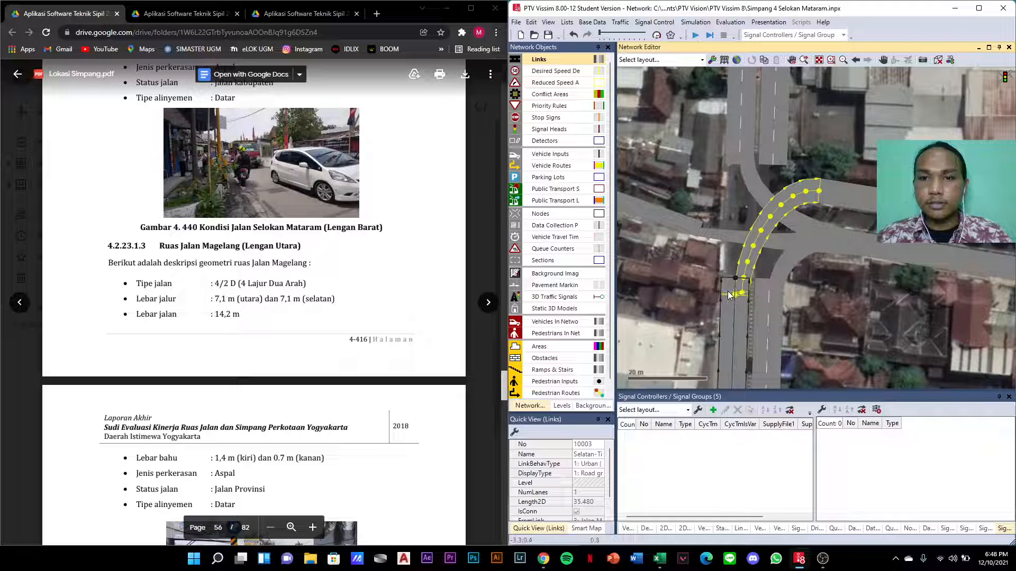
{"action": "double_click", "coordinate": [731, 296]}
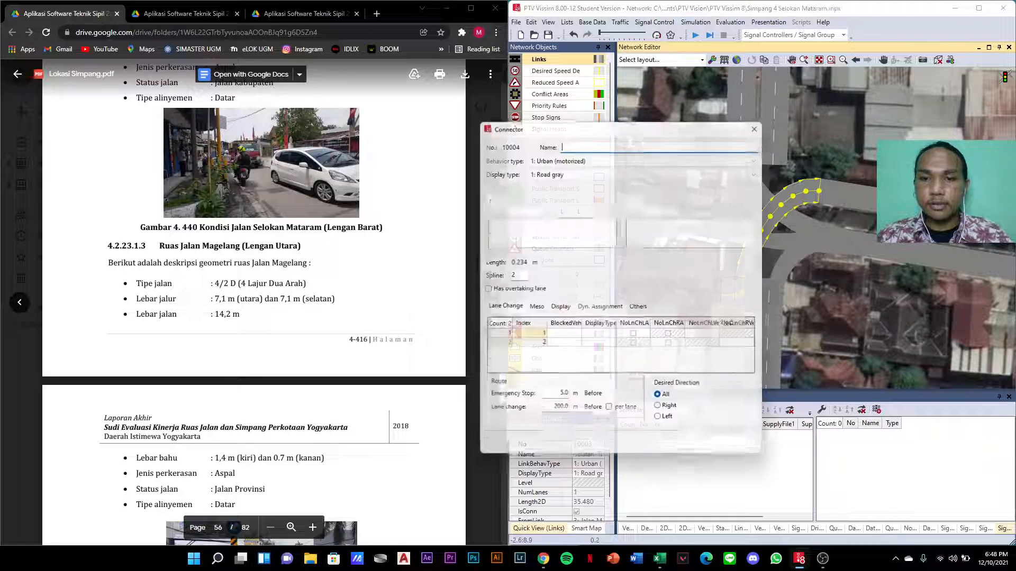
{"action": "left_click", "coordinate": [732, 456]}
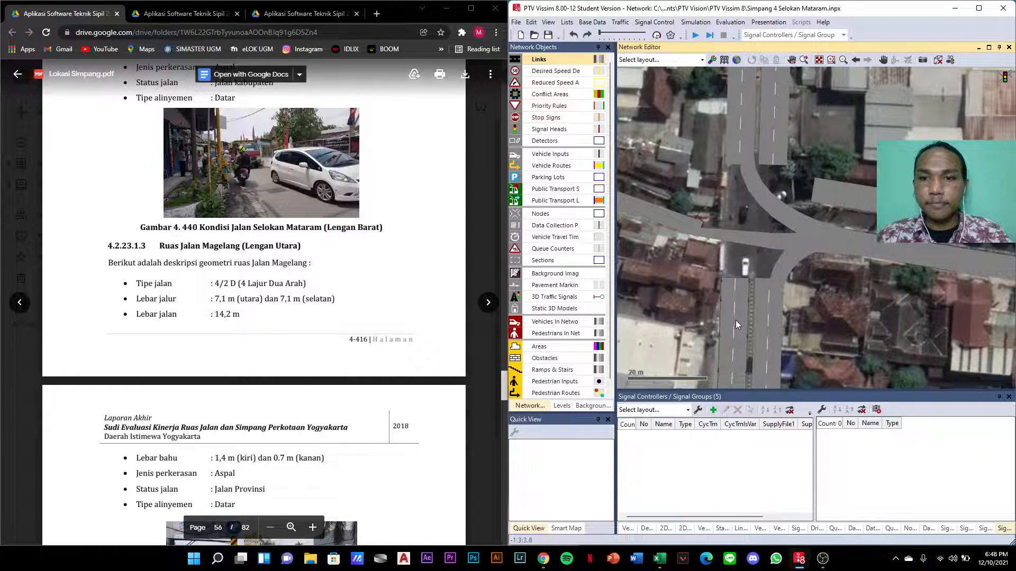
- Redo the creation of the Selatan-Timur connector
{"action": "key", "text": "ctrl+z"}
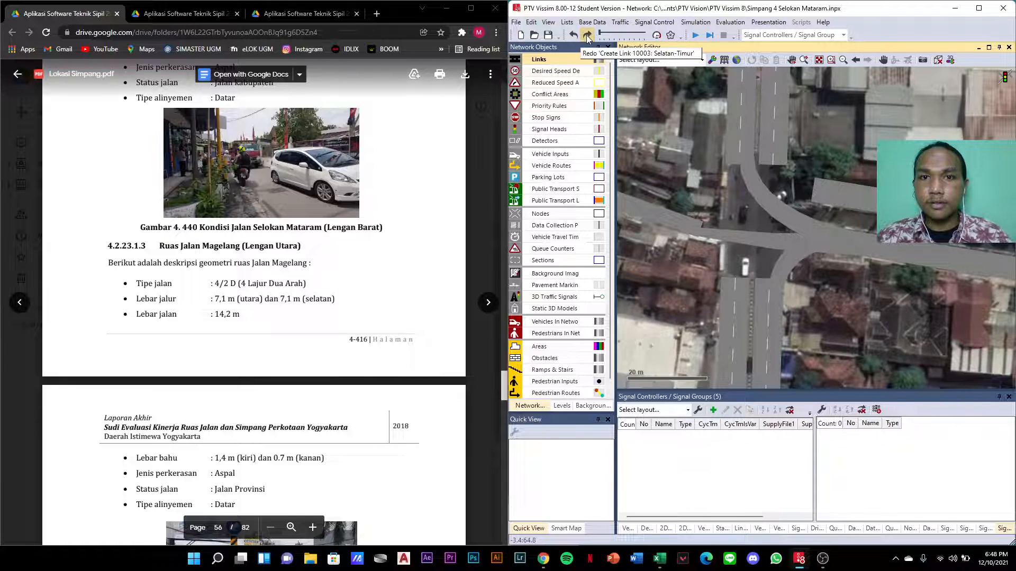
{"action": "left_click", "coordinate": [587, 35]}
- Draw a two-lane connector from the south arm's inbound link to the north arm's outbound link, named Selatan-Utara
{"action": "left_click", "coordinate": [739, 322]}
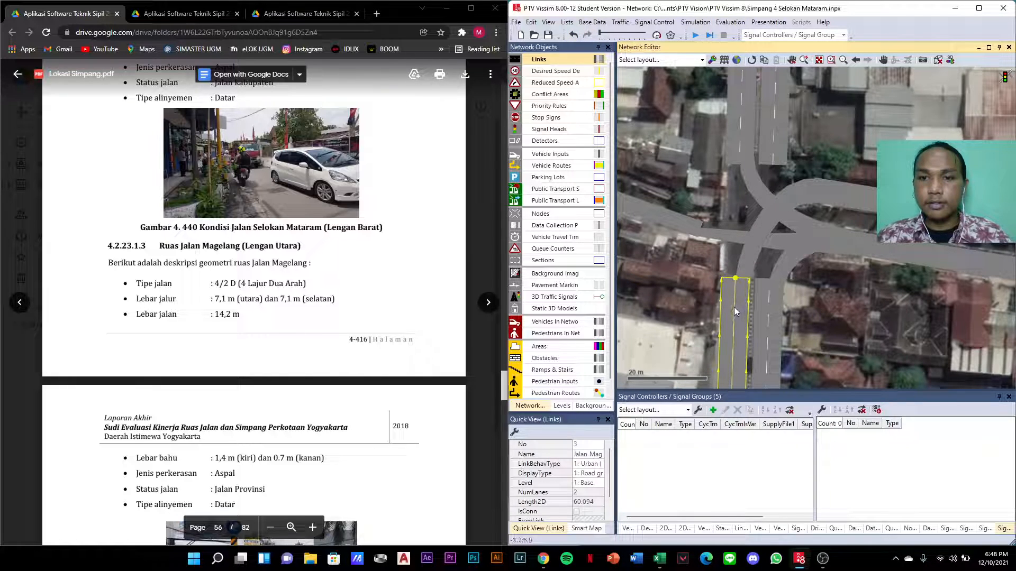
{"action": "left_click_drag", "start_coordinate": [733, 307], "coordinate": [740, 158]}
{"action": "type", "text": "Sel"}
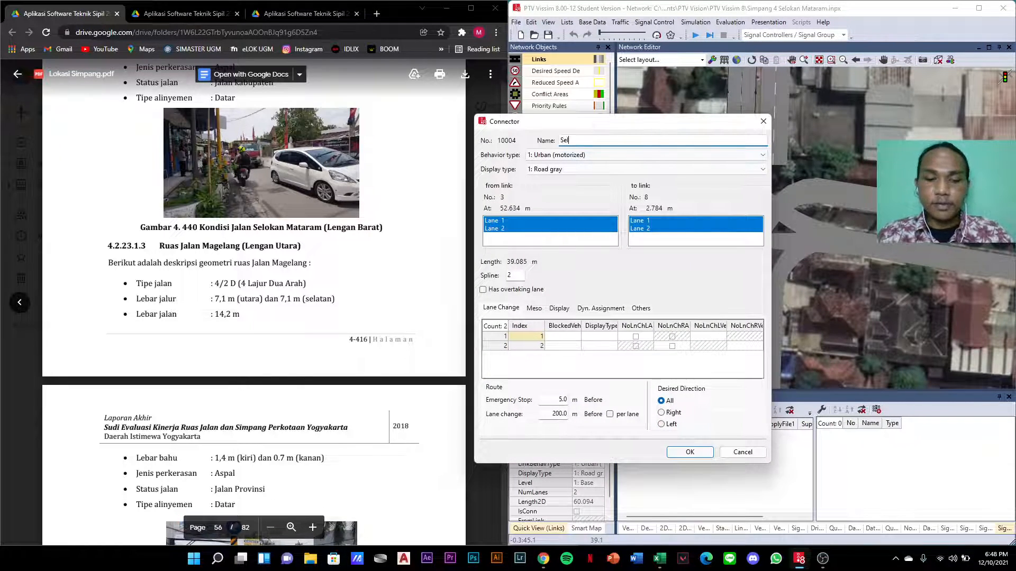
{"action": "type", "text": "atan-Utara"}
{"action": "left_click", "coordinate": [689, 452]}
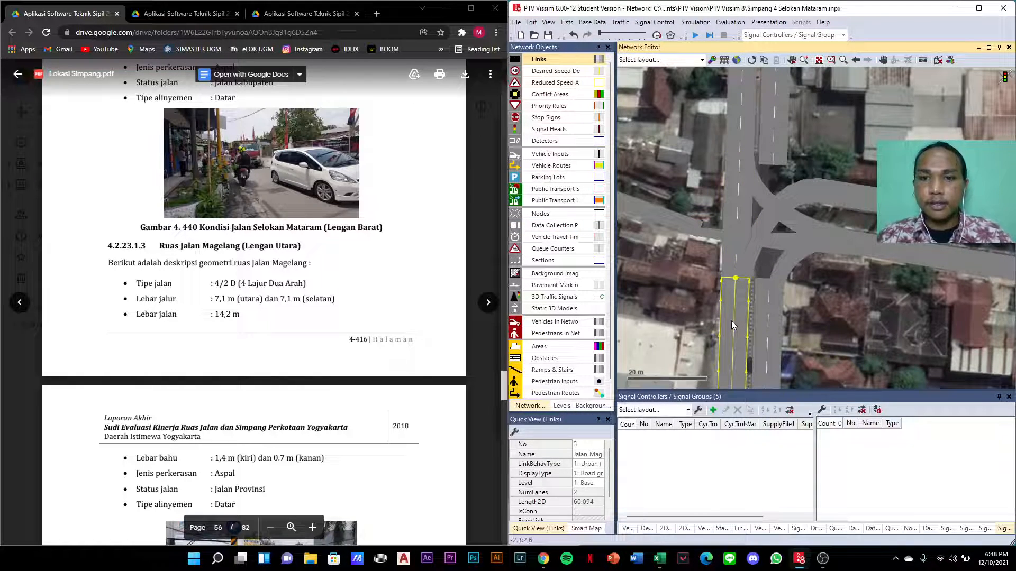
- Draw a connector from lane 2 of the south arm's inbound link to the west arm's outbound link, named Selatan-Barat, with 10 spline points
{"action": "mouse_move", "coordinate": [731, 320]}
{"action": "left_mouse_down"}
{"action": "mouse_move", "coordinate": [705, 237]}
{"action": "mouse_move", "coordinate": [729, 253]}
{"action": "mouse_move", "coordinate": [732, 265]}
{"action": "mouse_move", "coordinate": [697, 233]}
{"action": "mouse_move", "coordinate": [734, 302]}
{"action": "mouse_move", "coordinate": [734, 242]}
{"action": "mouse_move", "coordinate": [698, 232]}
{"action": "left_mouse_up"}
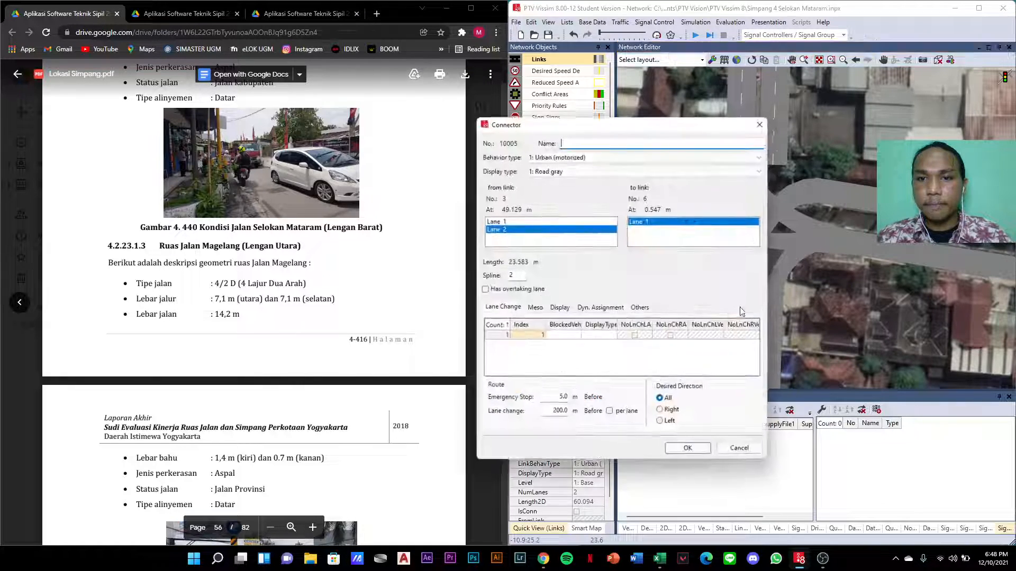
{"action": "left_click_drag", "start_coordinate": [521, 275], "coordinate": [484, 279]}
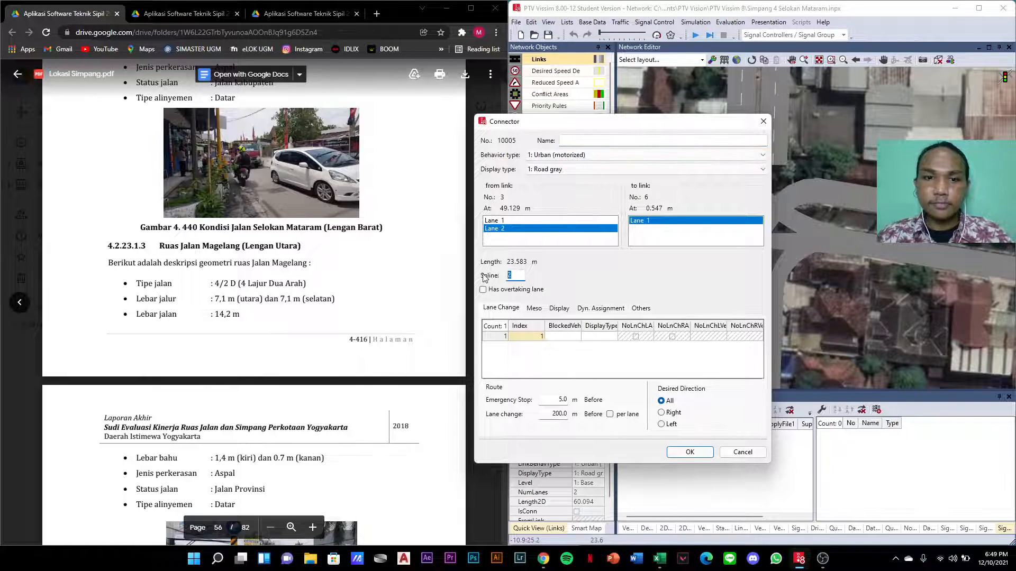
{"action": "type", "text": "10"}
{"action": "left_click", "coordinate": [642, 140]}
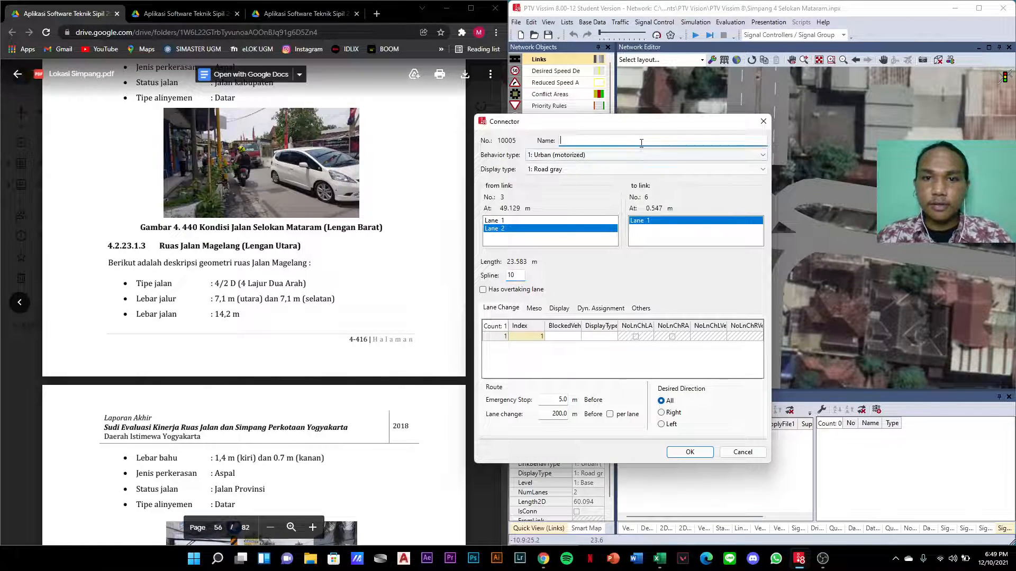
{"action": "type", "text": "Selatan-Barat"}
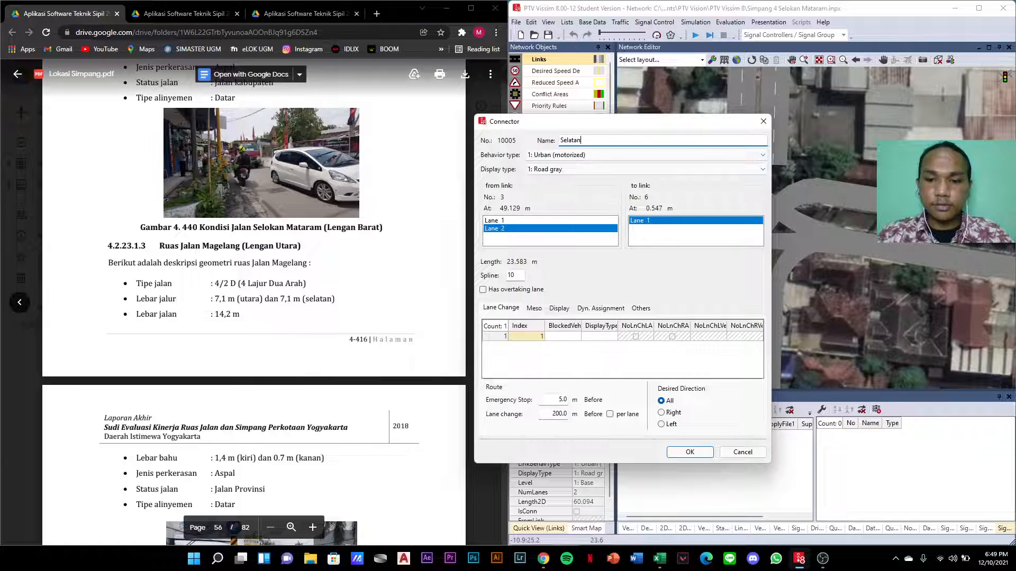
{"action": "left_click", "coordinate": [668, 453]}
- Move the Selatan-Barat connector's start closer to the junction and its end farther west along the west arm's outbound link
{"action": "left_click_drag", "start_coordinate": [730, 328], "coordinate": [729, 300]}
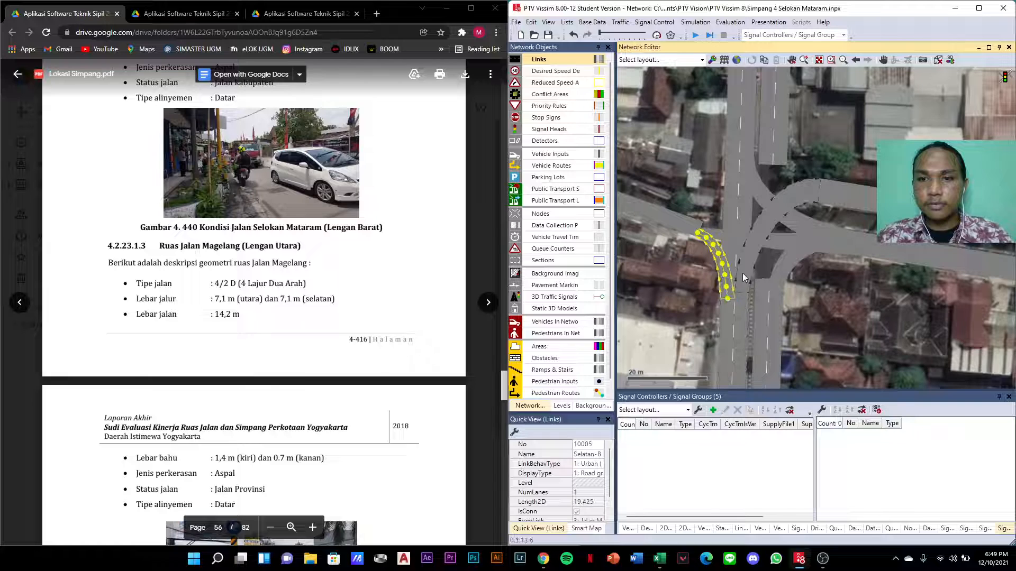
{"action": "left_click_drag", "start_coordinate": [732, 299], "coordinate": [734, 287]}
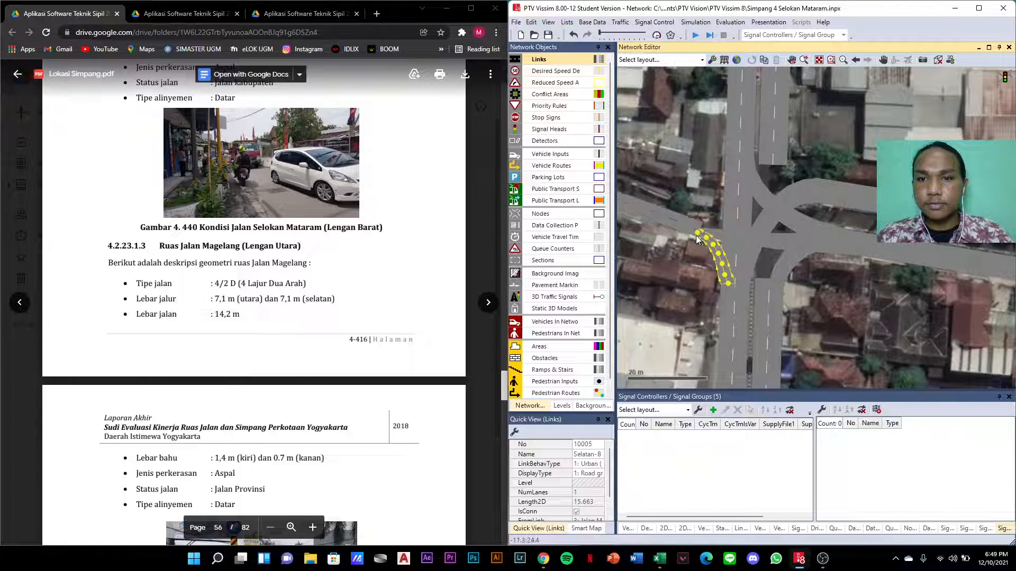
{"action": "left_click_drag", "start_coordinate": [697, 233], "coordinate": [685, 228]}
{"action": "left_click", "coordinate": [732, 323]}
{"action": "scroll", "coordinate": [726, 297], "scroll_direction": "up", "scroll_amount": 2}
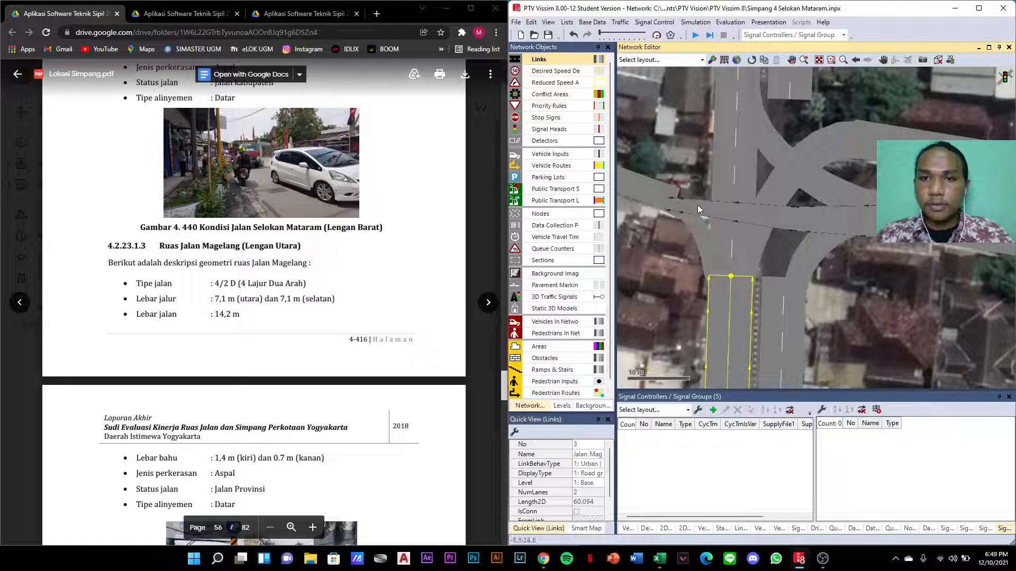
{"action": "left_click", "coordinate": [674, 189]}
{"action": "scroll", "coordinate": [801, 270], "scroll_direction": "down", "scroll_amount": 2}
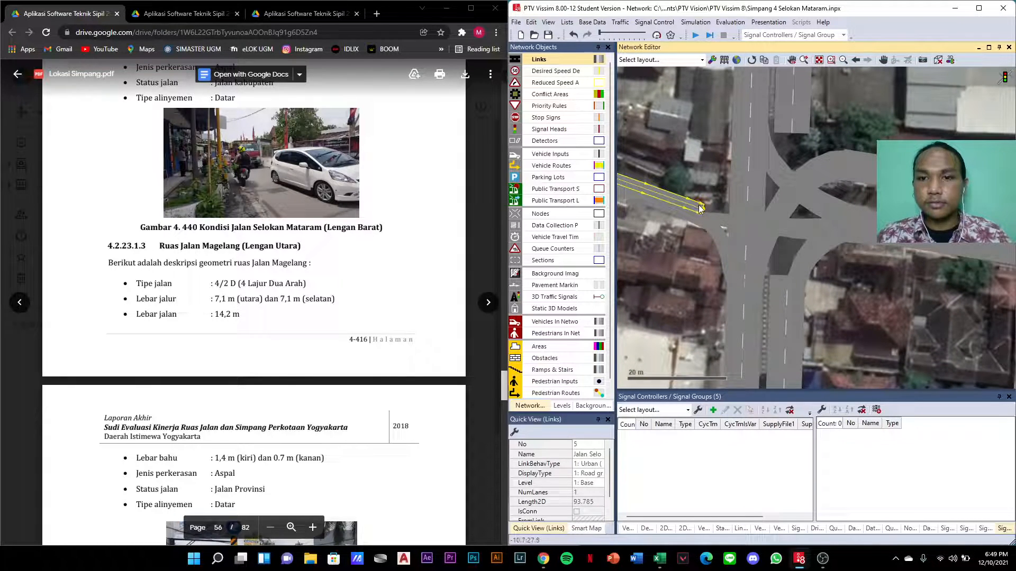
{"action": "key", "text": "Delete"}
{"action": "key", "text": "ctrl+z"}
- Draw a connector from the west arm's inbound link to lane 1 of the south arm's outbound link, named Barat-Selatan, with 10 spline points
{"action": "left_click_drag", "start_coordinate": [692, 208], "coordinate": [782, 288]}
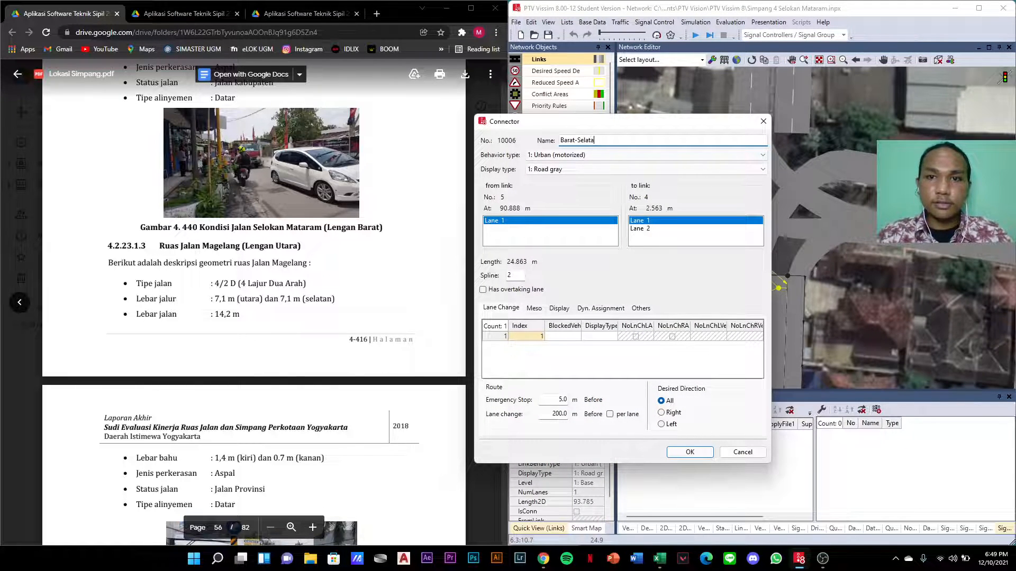
{"action": "double_click", "coordinate": [515, 275]}
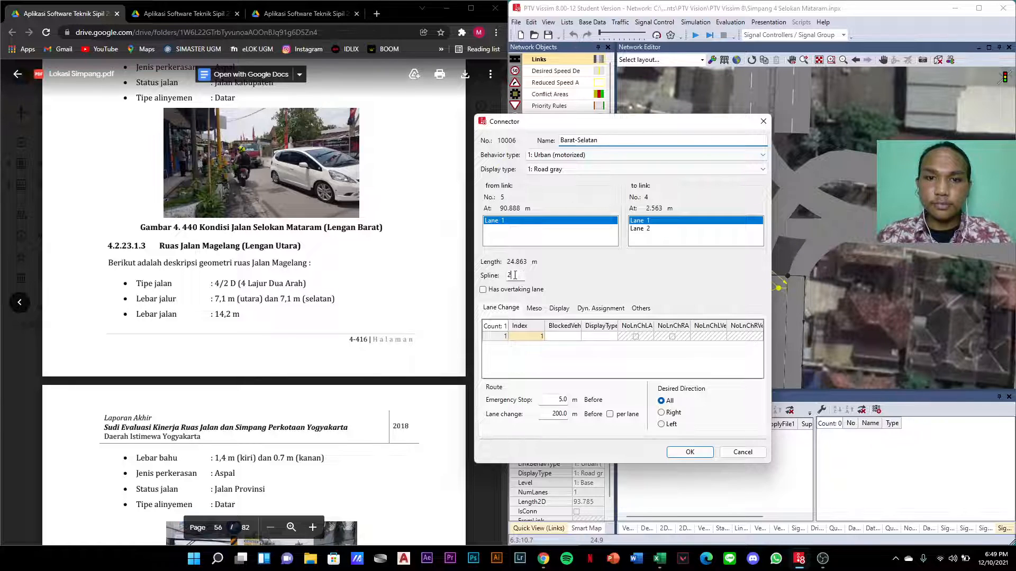
{"action": "left_click", "coordinate": [682, 453]}
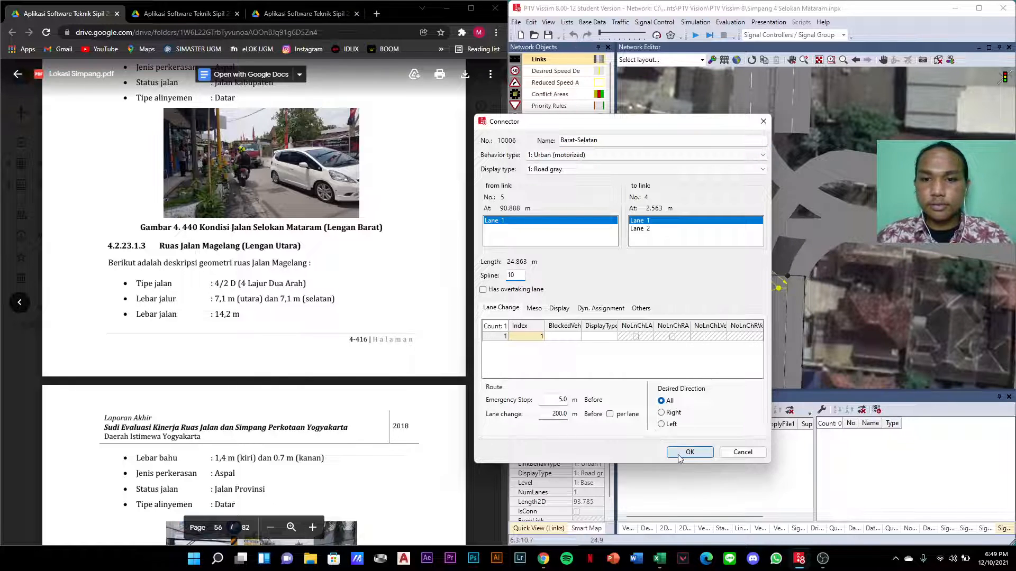
- Draw a connector from the west arm's inbound link across to the east arm's outbound link, named Barat-Timur, with 10 spline points
{"action": "left_click", "coordinate": [673, 202]}
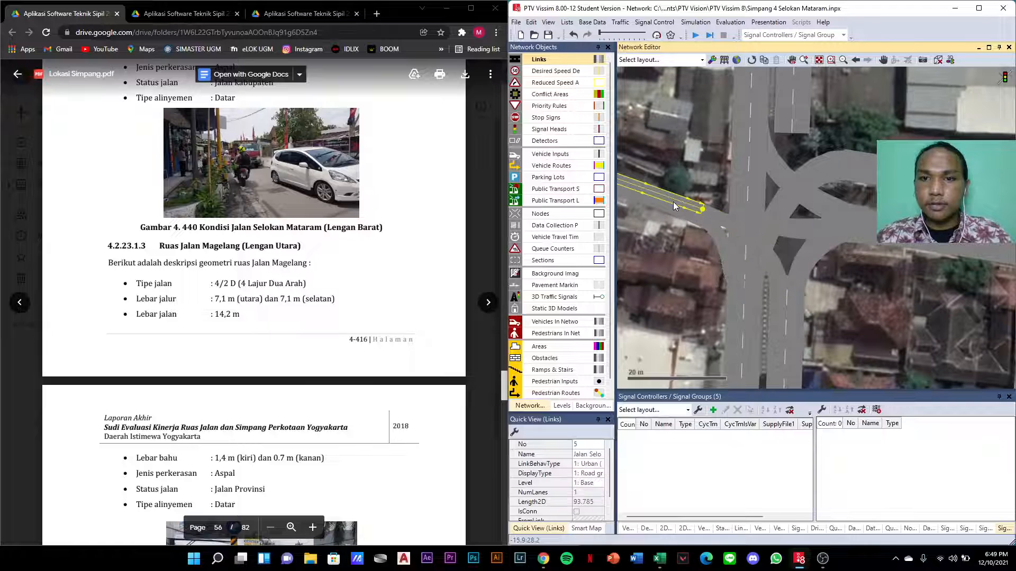
{"action": "left_click_drag", "start_coordinate": [676, 207], "coordinate": [864, 168]}
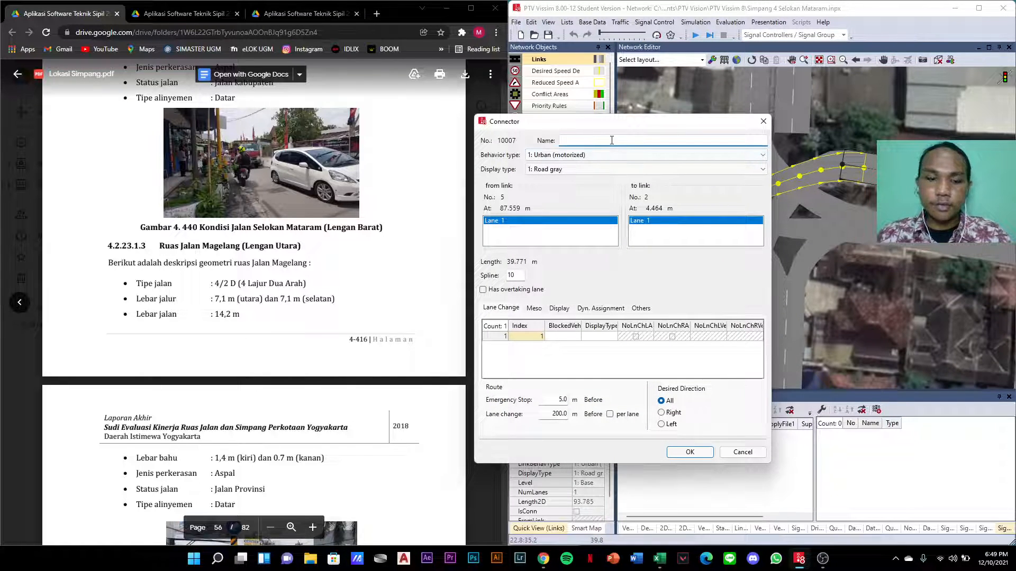
{"action": "type", "text": "Barat-Timur"}
{"action": "left_click", "coordinate": [686, 453]}
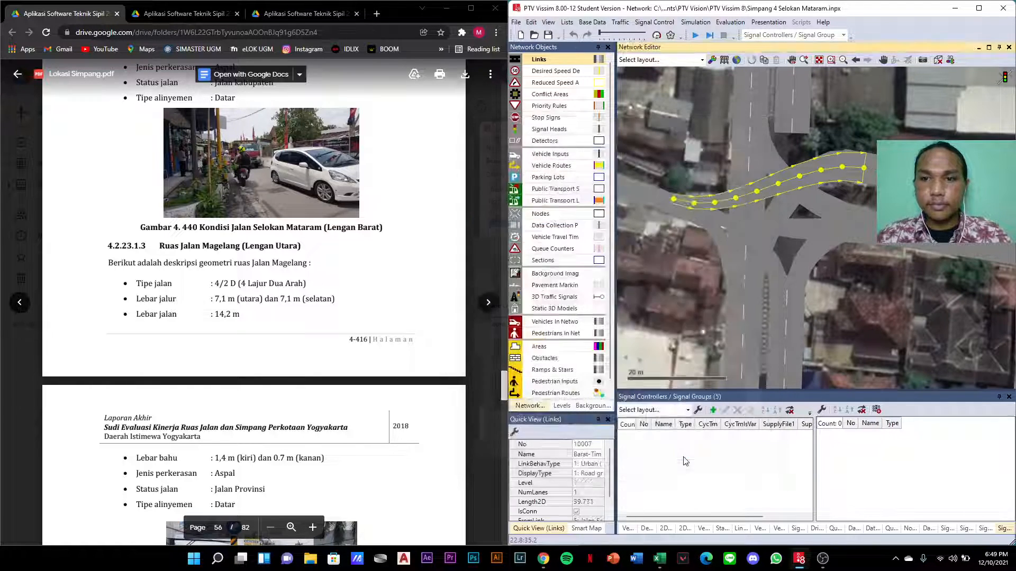
- Draw a connector from the west arm's inbound link to lane 2 of the north arm's outbound link, named Barat-Utara, with 10 spline points
{"action": "scroll", "coordinate": [769, 170], "scroll_direction": "up", "scroll_amount": 1}
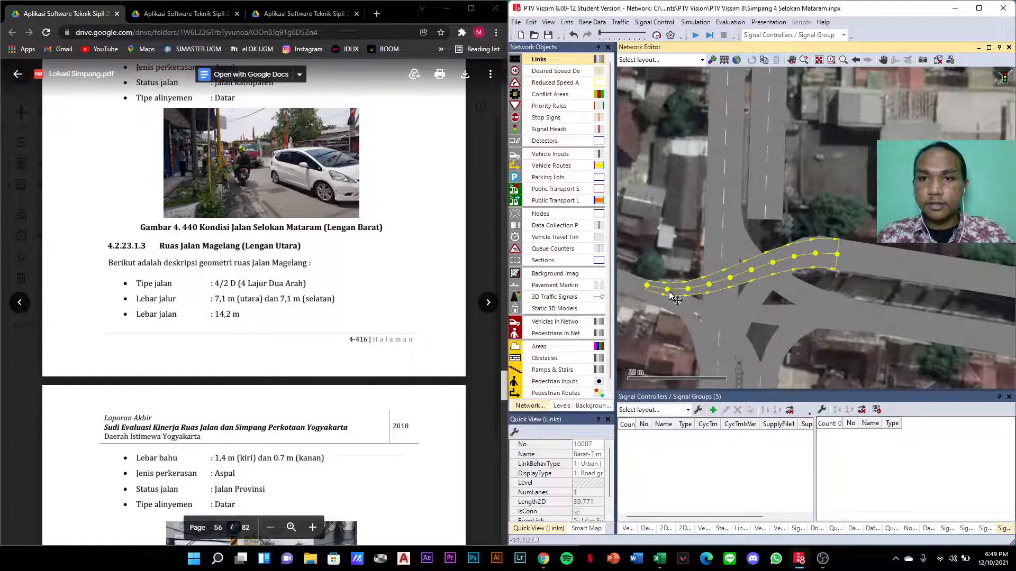
{"action": "left_click", "coordinate": [633, 278]}
{"action": "left_click_drag", "start_coordinate": [660, 290], "coordinate": [716, 211]}
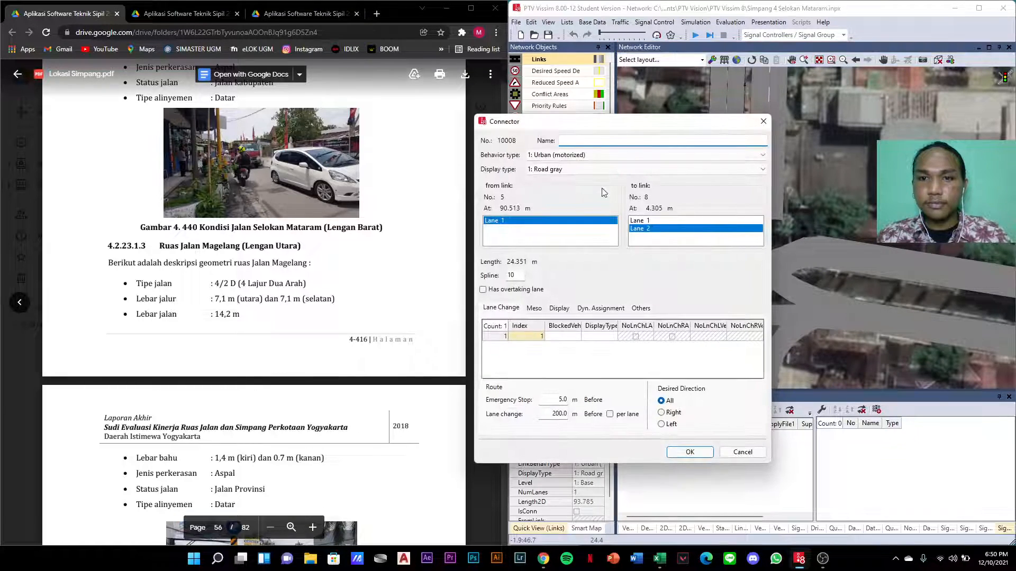
{"action": "type", "text": "Barat-Utara"}
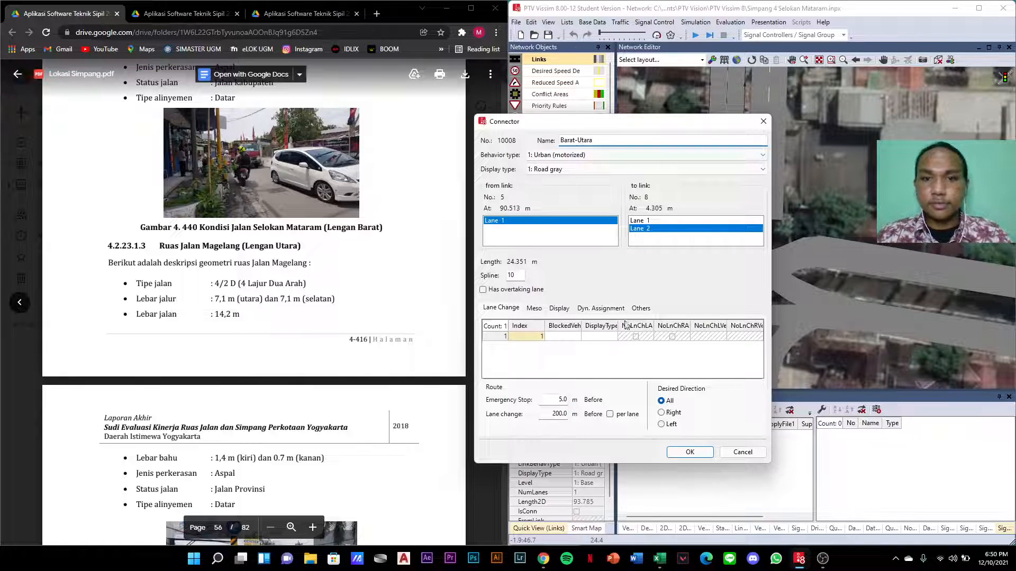
{"action": "left_click", "coordinate": [690, 451]}
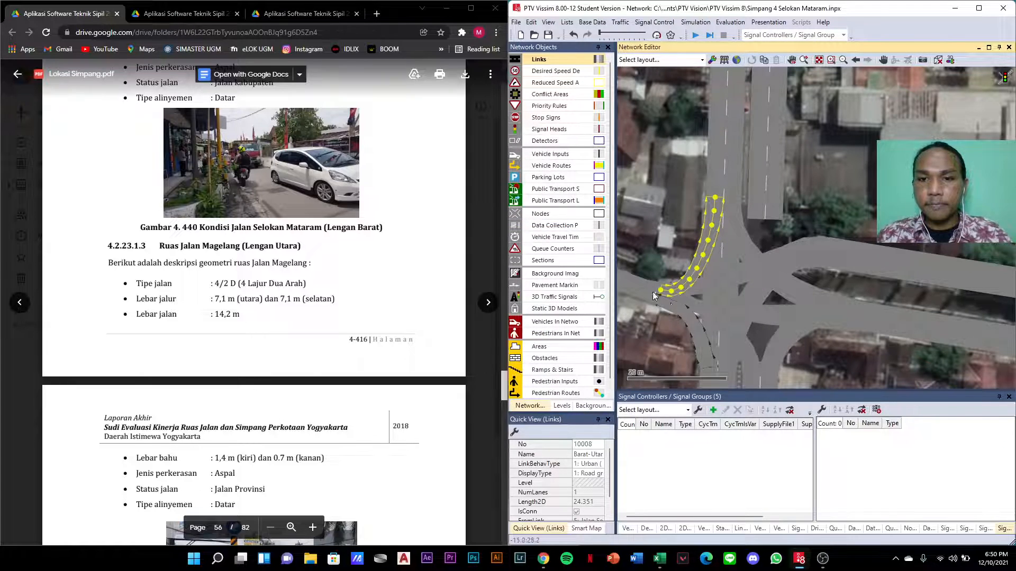
- Draw a connector from lane 2 of the north arm's inbound link to the east arm's outbound link, named Utara-Timur, with 10 spline points
{"action": "left_click", "coordinate": [759, 173]}
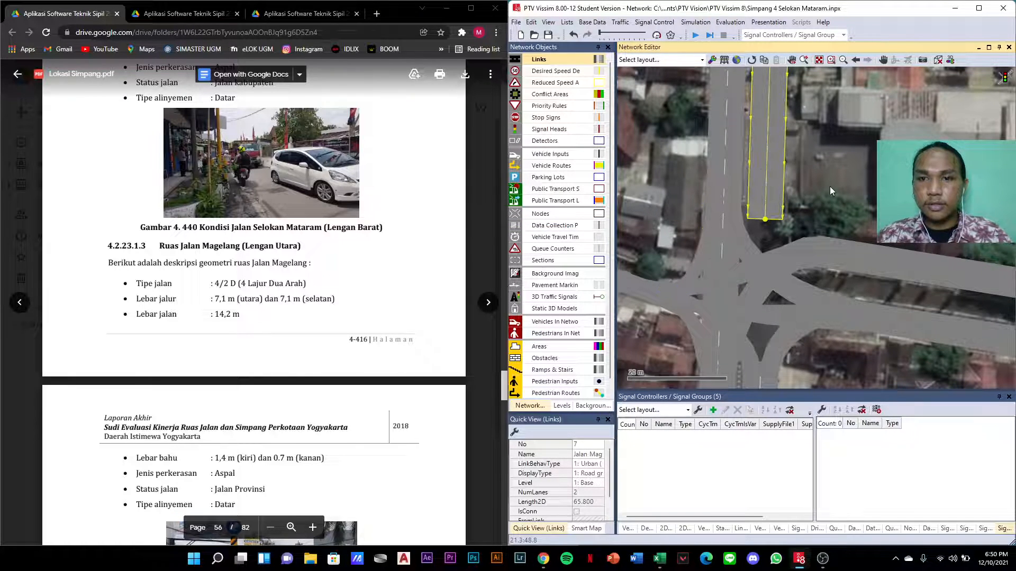
{"action": "left_click_drag", "start_coordinate": [830, 177], "coordinate": [798, 260]}
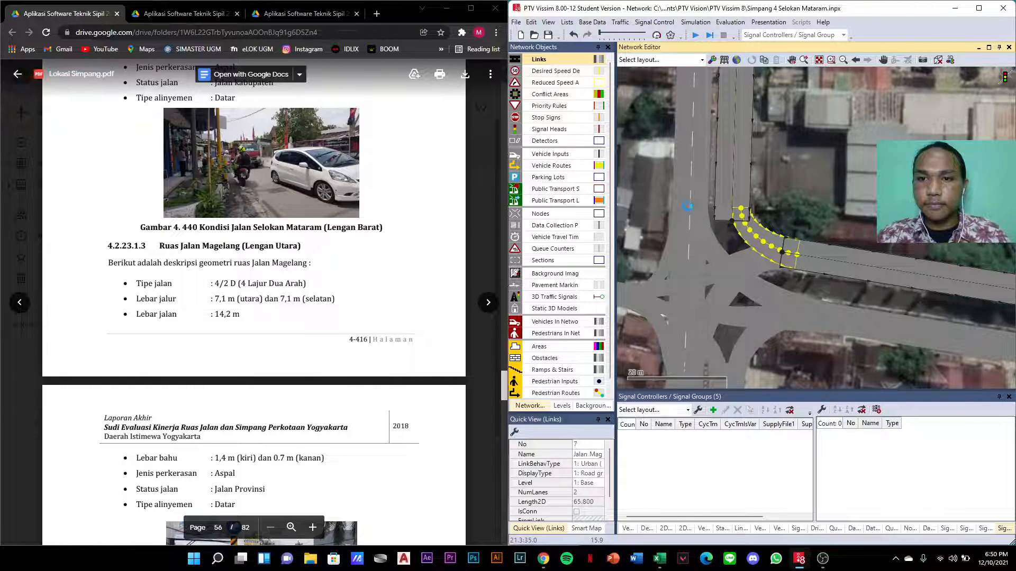
{"action": "type", "text": "Utara-Timur"}
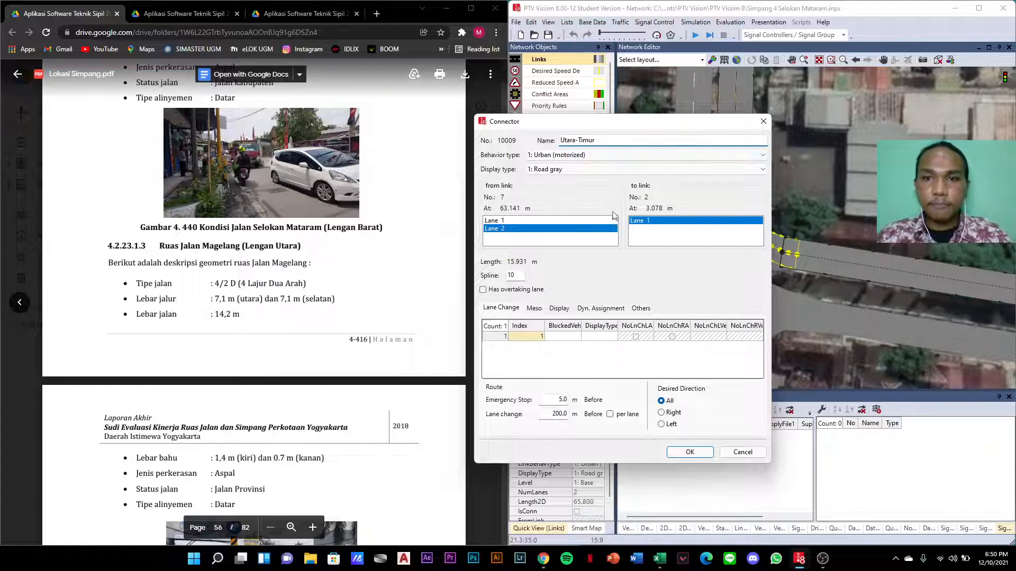
{"action": "left_click", "coordinate": [694, 456]}
{"action": "left_click", "coordinate": [728, 198]}
{"action": "scroll", "coordinate": [732, 195], "scroll_direction": "down", "scroll_amount": 1}
{"action": "left_click_drag", "start_coordinate": [732, 208], "coordinate": [731, 320]}
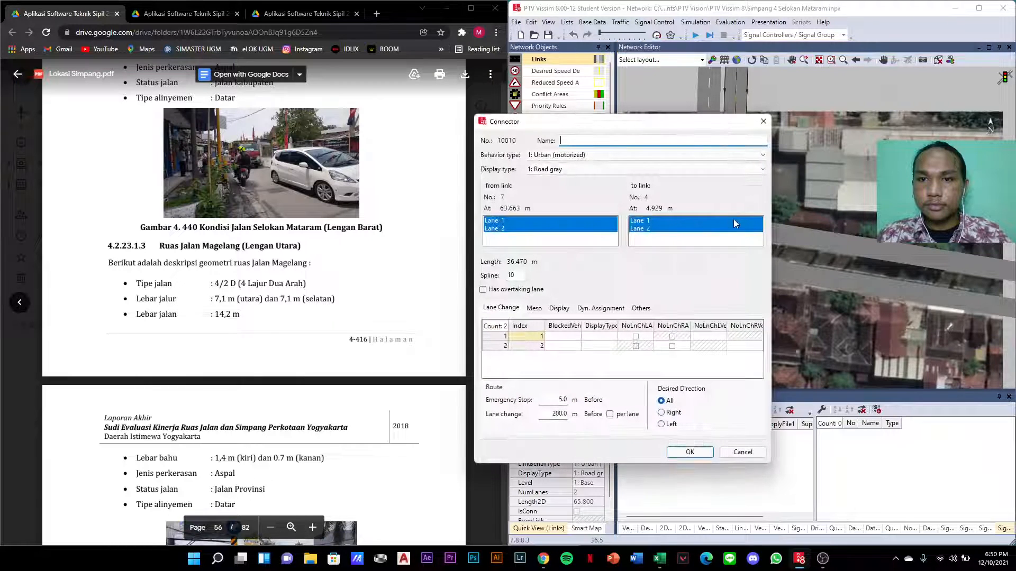
{"action": "left_click", "coordinate": [740, 452]}
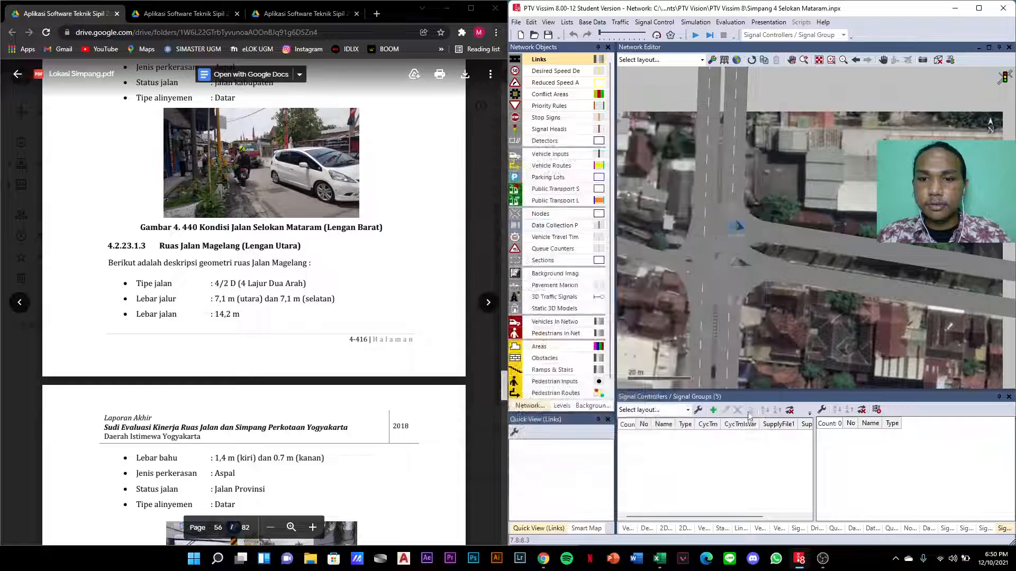
- Draw a straight two-lane connector from the north arm's inbound link to the south arm's outbound link, named Utara-Selatan
{"action": "left_click", "coordinate": [729, 190]}
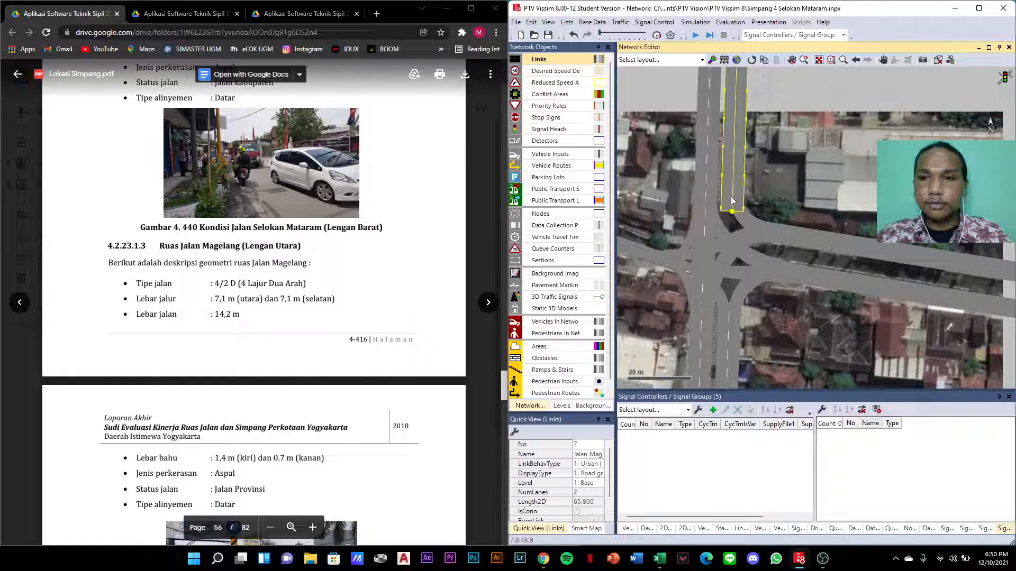
{"action": "left_click_drag", "start_coordinate": [731, 201], "coordinate": [730, 320]}
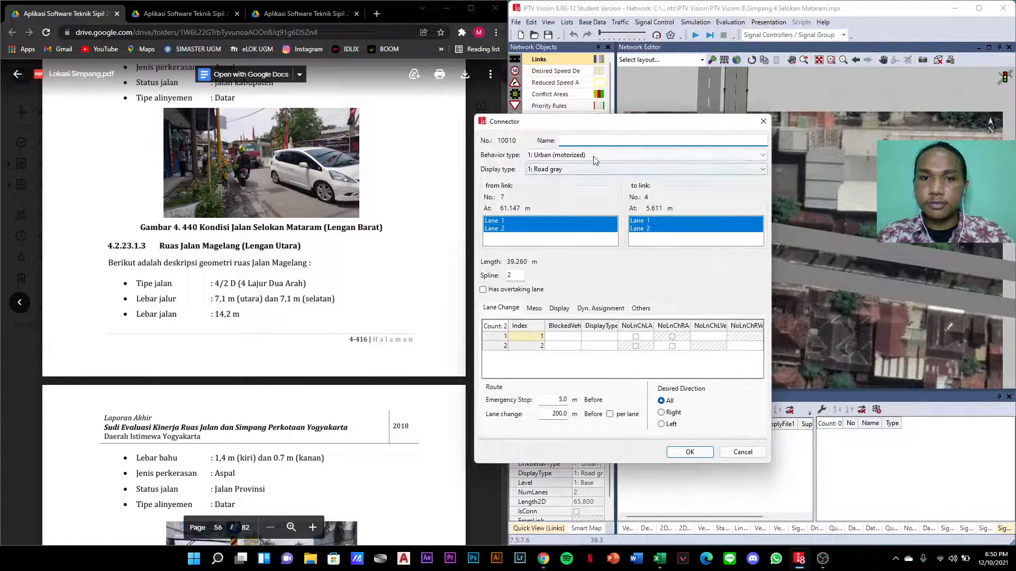
{"action": "type", "text": "Utara-Selatan"}
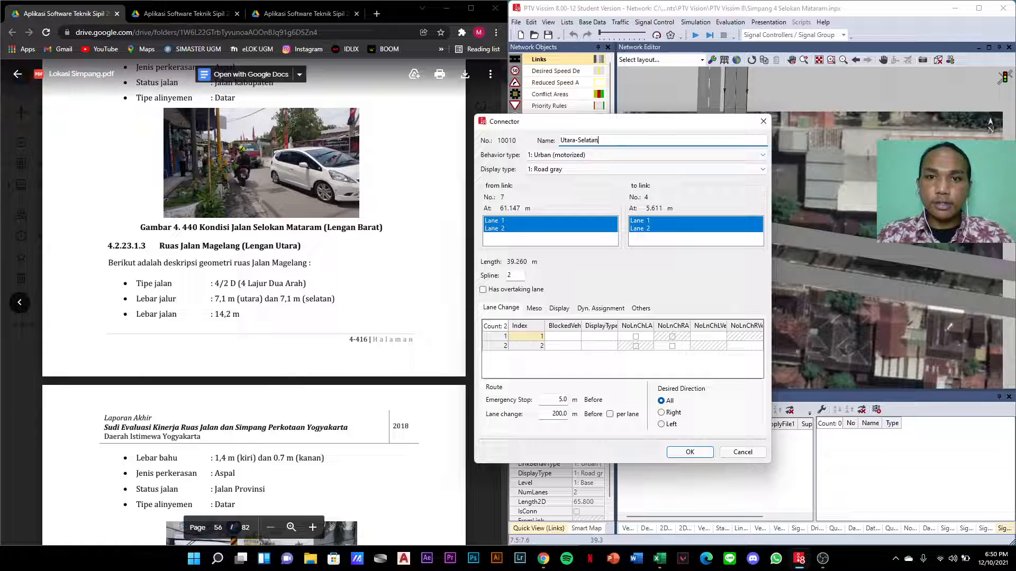
{"action": "left_click", "coordinate": [690, 453]}
- Draw a smoothly curved spline connector from lane 2 of the north arm's inbound link to the west arm's outbound link, named Utara-Barat
{"action": "left_click_drag", "start_coordinate": [733, 206], "coordinate": [668, 266]}
{"action": "type", "text": "Utara-Barat"}
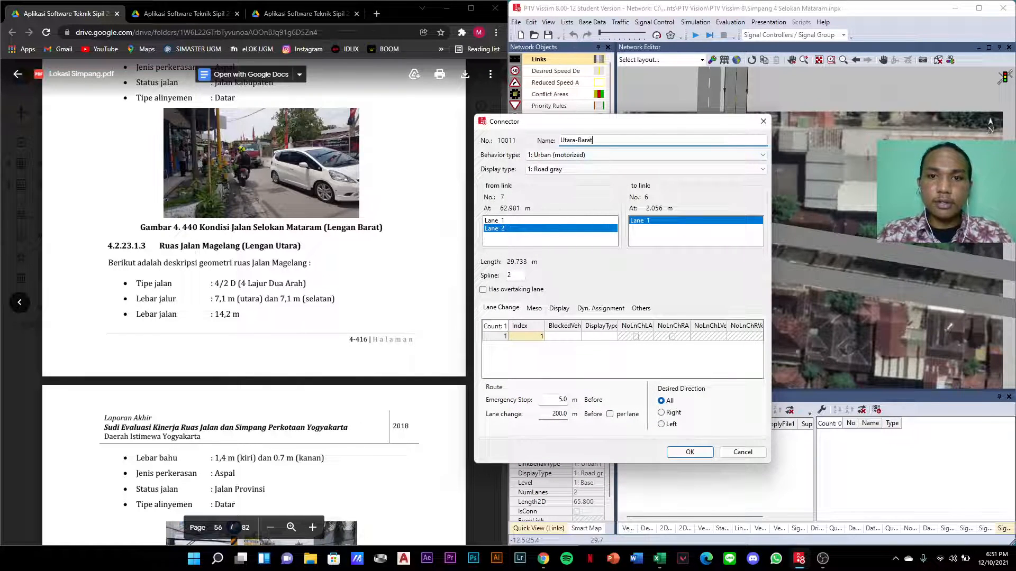
{"action": "left_click_drag", "start_coordinate": [514, 275], "coordinate": [494, 277]}
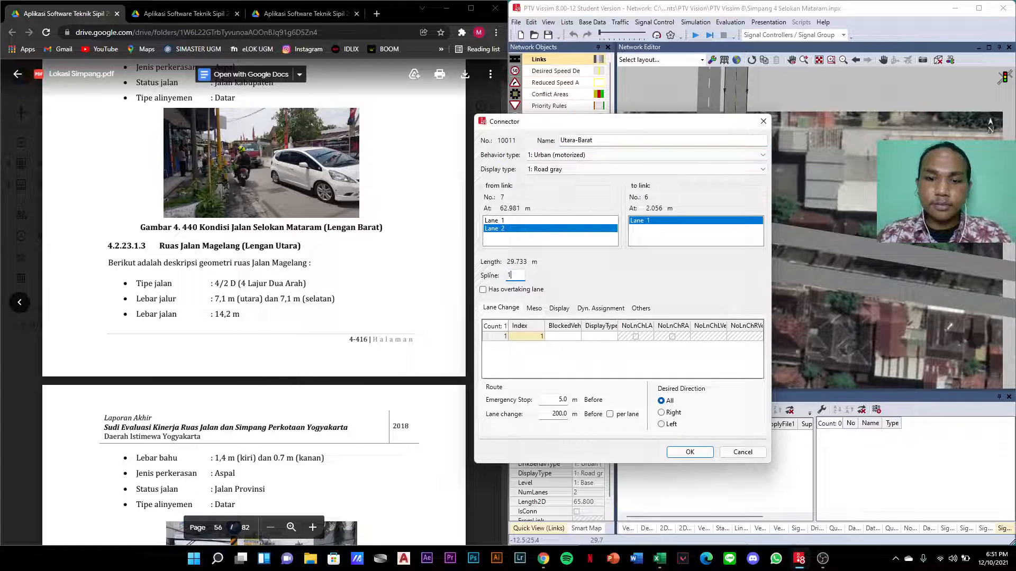
{"action": "left_click", "coordinate": [687, 453]}
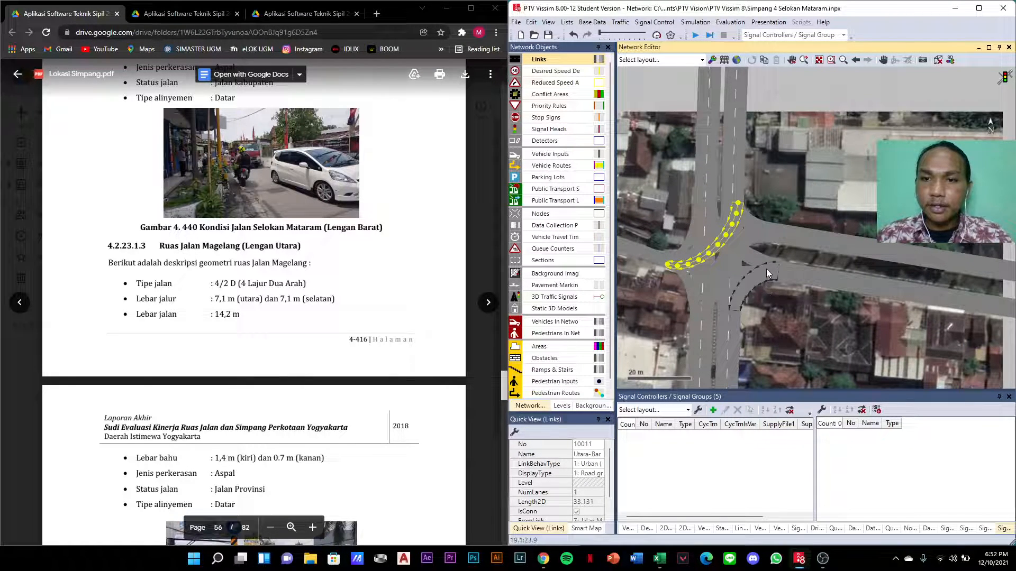
{"action": "left_click", "coordinate": [768, 293]}
{"action": "left_click", "coordinate": [820, 278]}
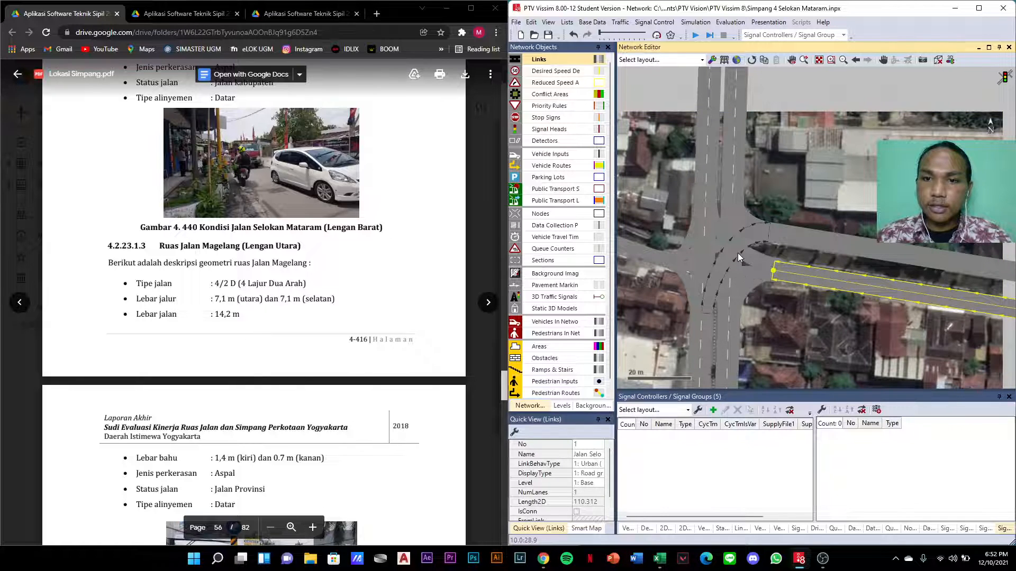
{"action": "left_click_drag", "start_coordinate": [703, 314], "coordinate": [691, 244]}
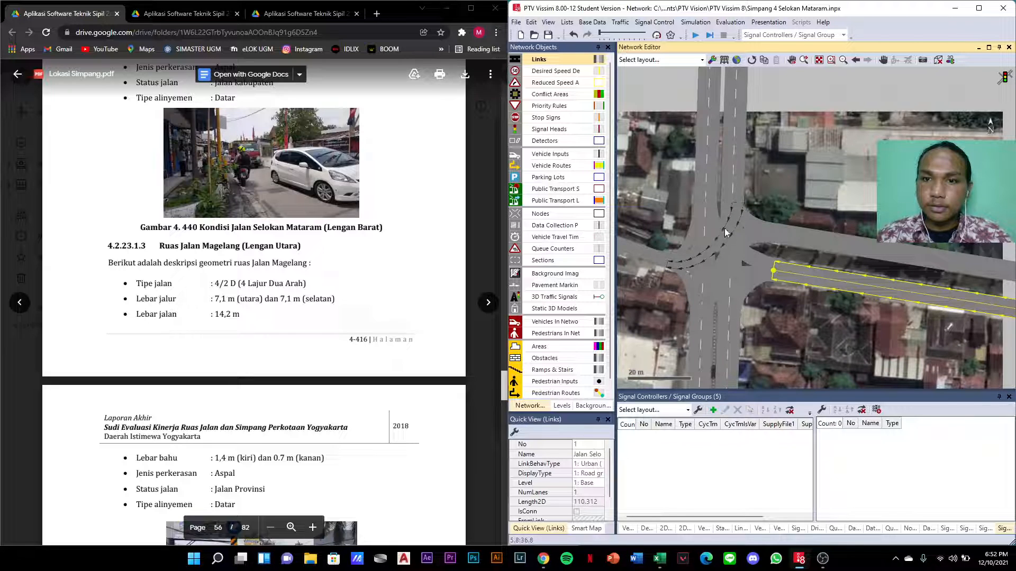
- Change the Utara-Barat connector to start from lane 1 of the north arm's inbound link
{"action": "left_click", "coordinate": [725, 227]}
{"action": "right_click", "coordinate": [735, 204]}
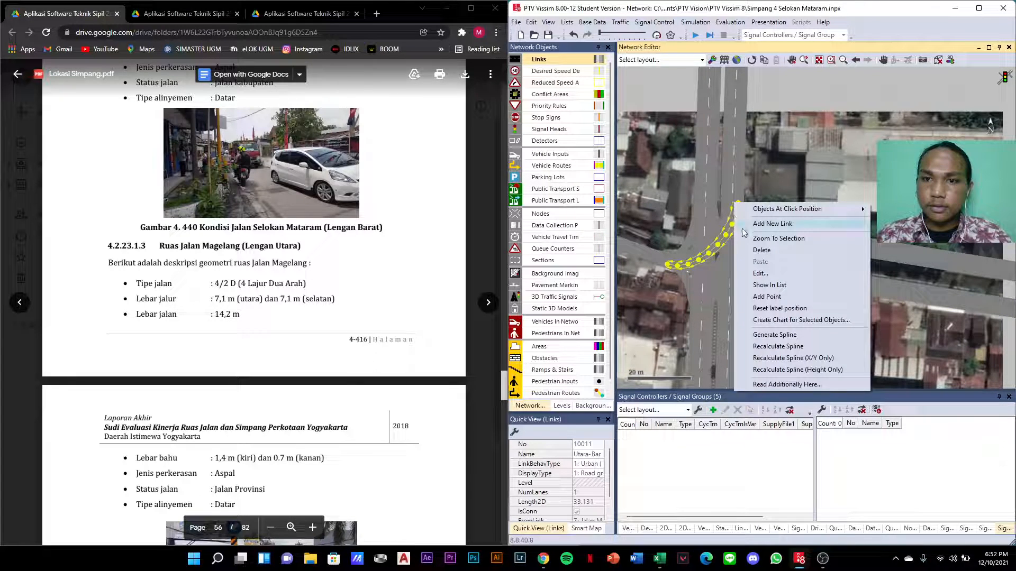
{"action": "left_click", "coordinate": [760, 273]}
{"action": "left_click", "coordinate": [571, 222]}
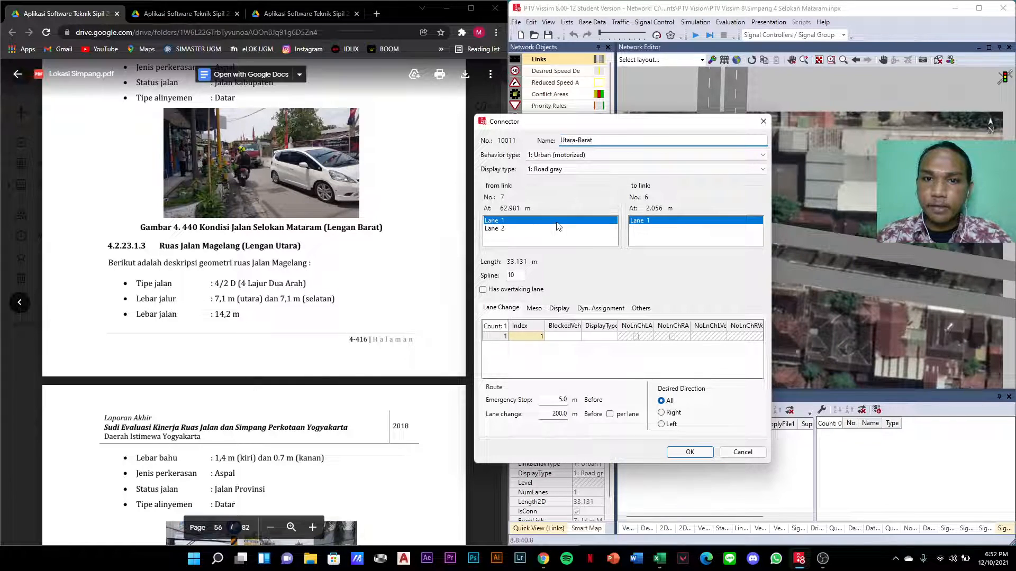
{"action": "left_click", "coordinate": [695, 453]}
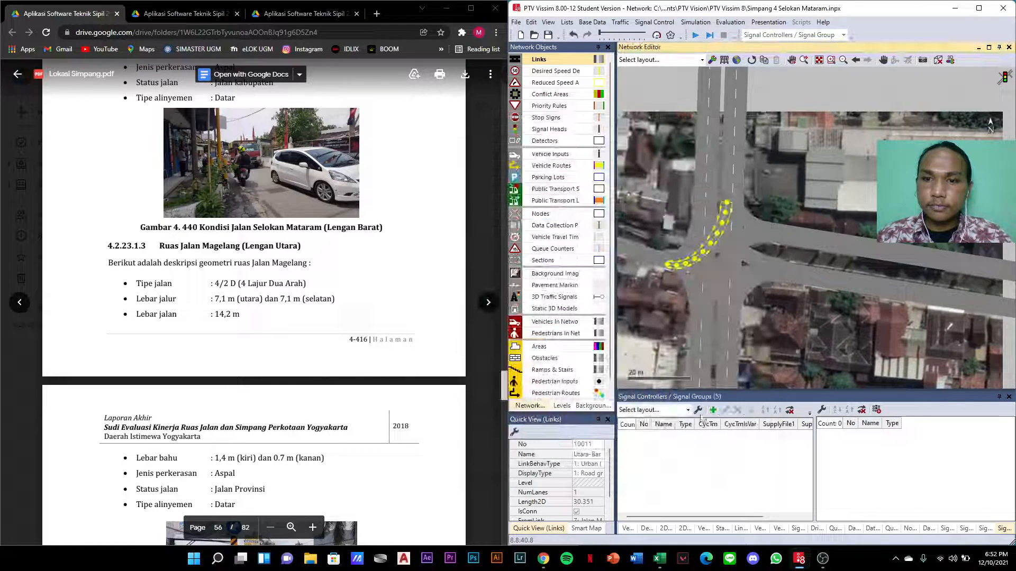
{"action": "left_click", "coordinate": [720, 266]}
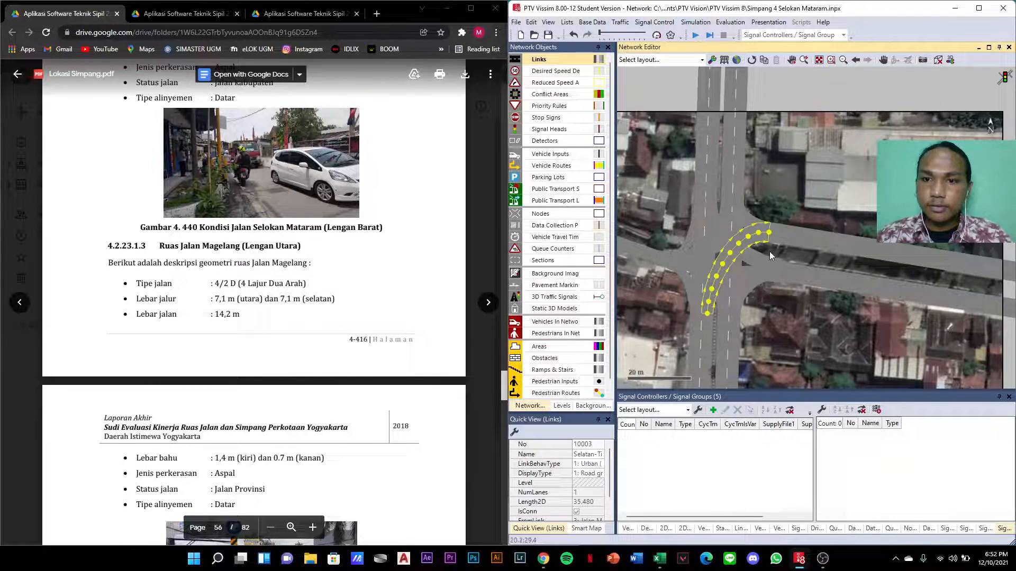
{"action": "left_click", "coordinate": [723, 332]}
{"action": "left_click", "coordinate": [790, 179]}
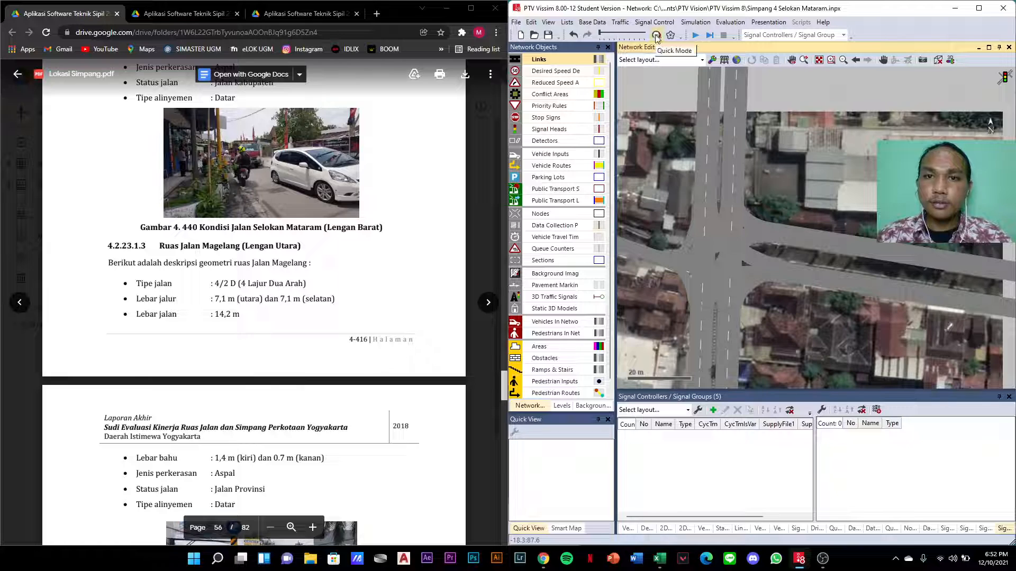
{"action": "left_click", "coordinate": [604, 25]}
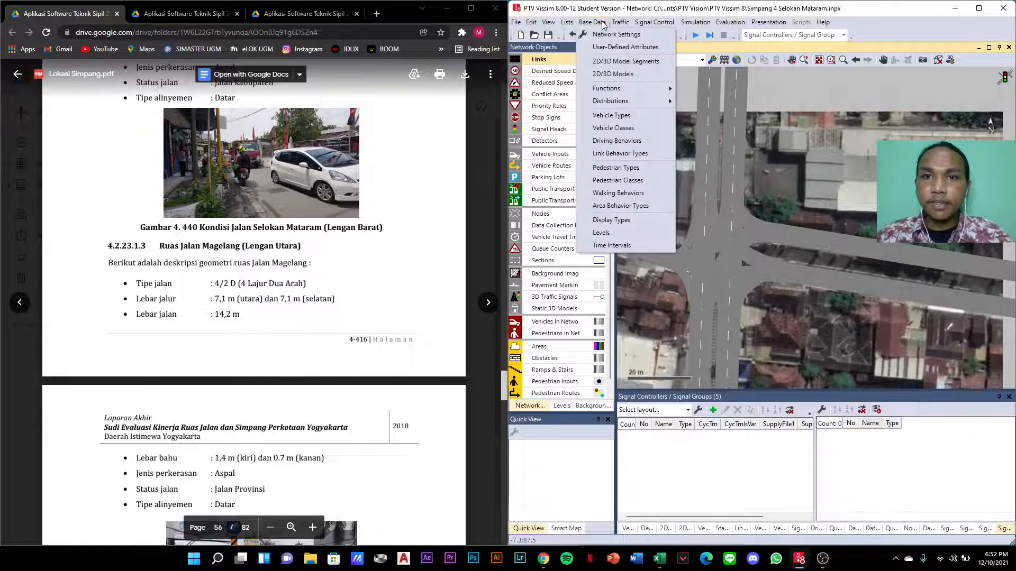
{"action": "left_click", "coordinate": [614, 74]}
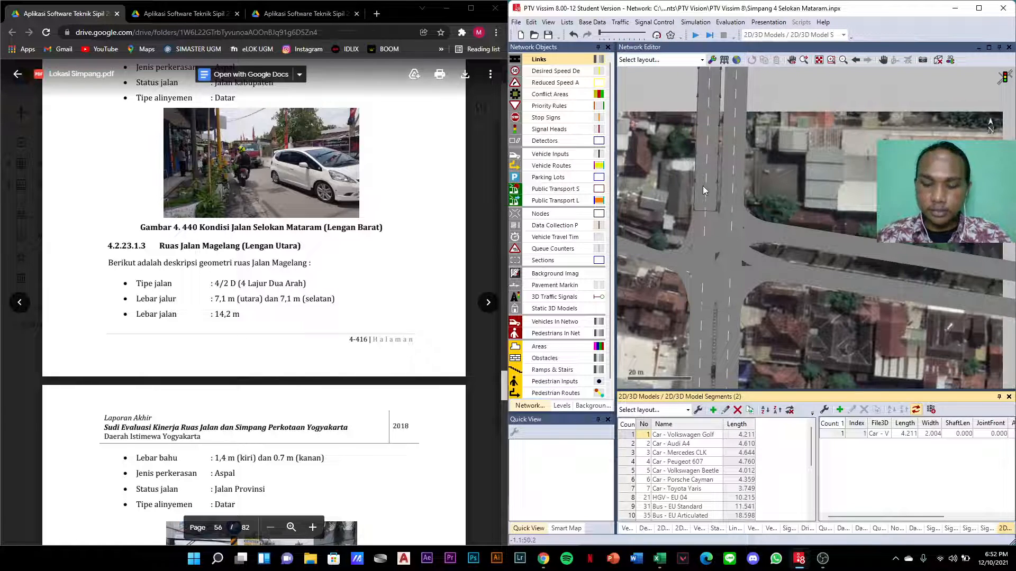
{"action": "scroll", "coordinate": [767, 479], "scroll_direction": "down", "scroll_amount": 4}
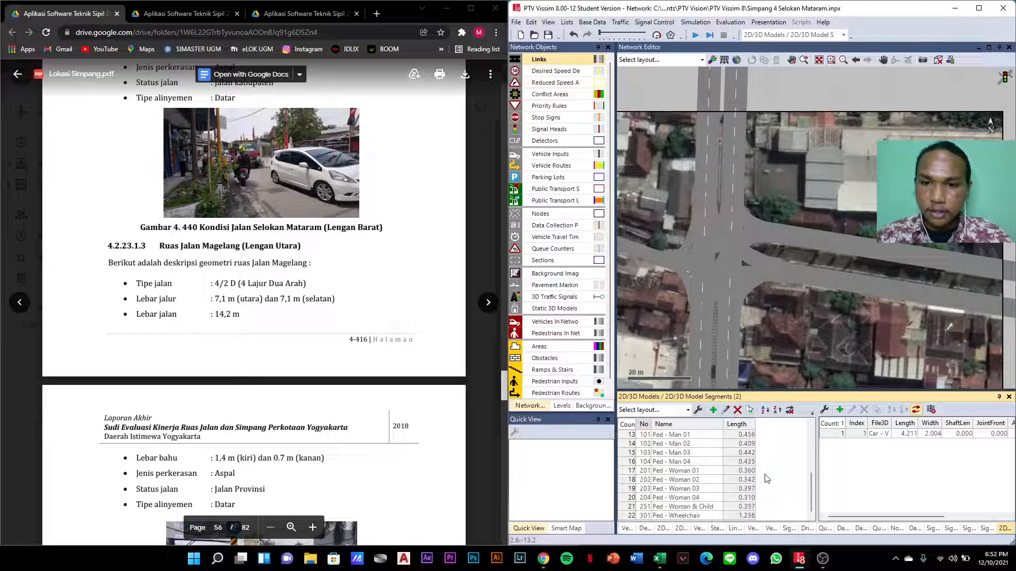
{"action": "left_click", "coordinate": [713, 410]}
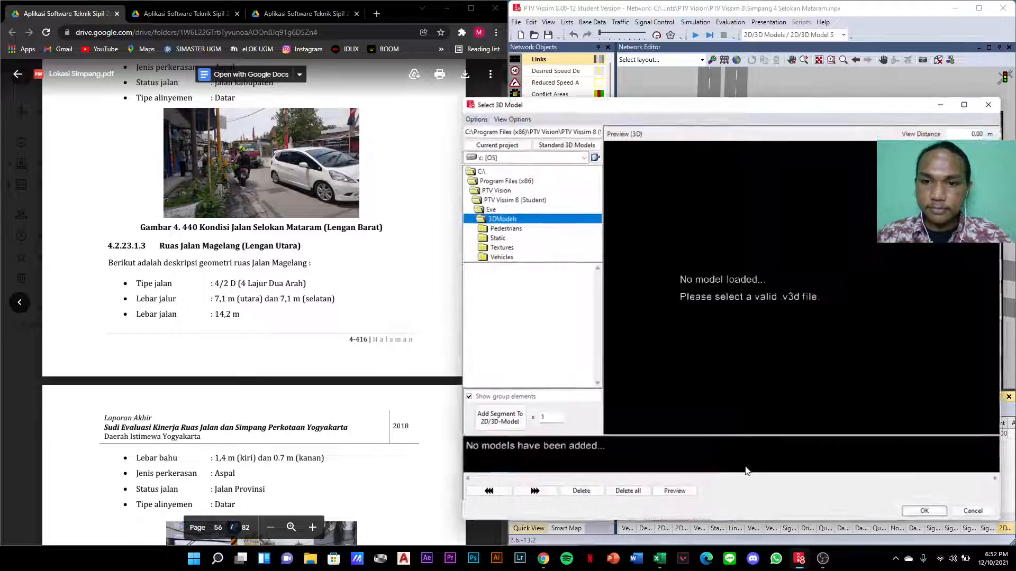
{"action": "left_click", "coordinate": [455, 15]}
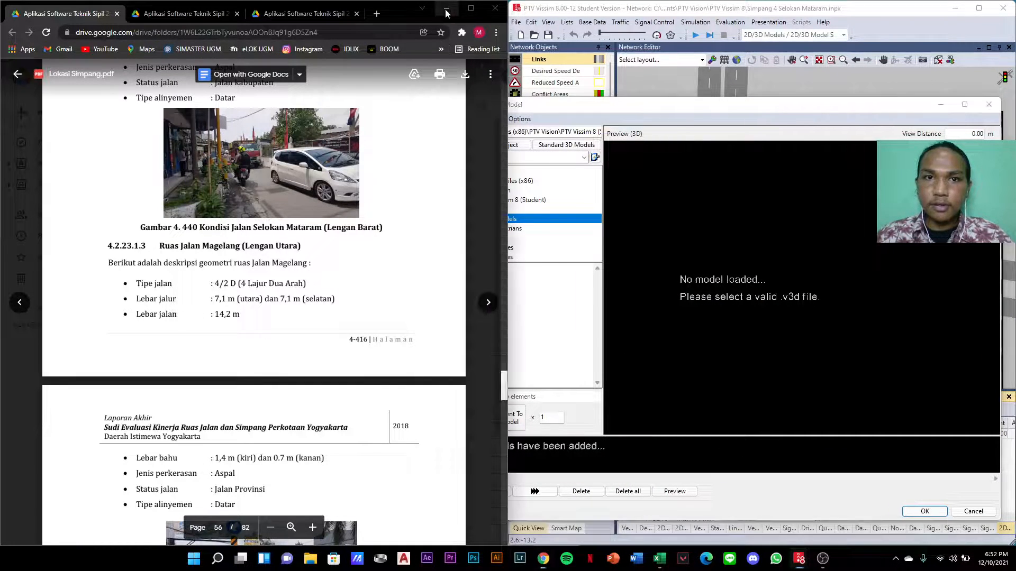
{"action": "left_click", "coordinate": [446, 11]}
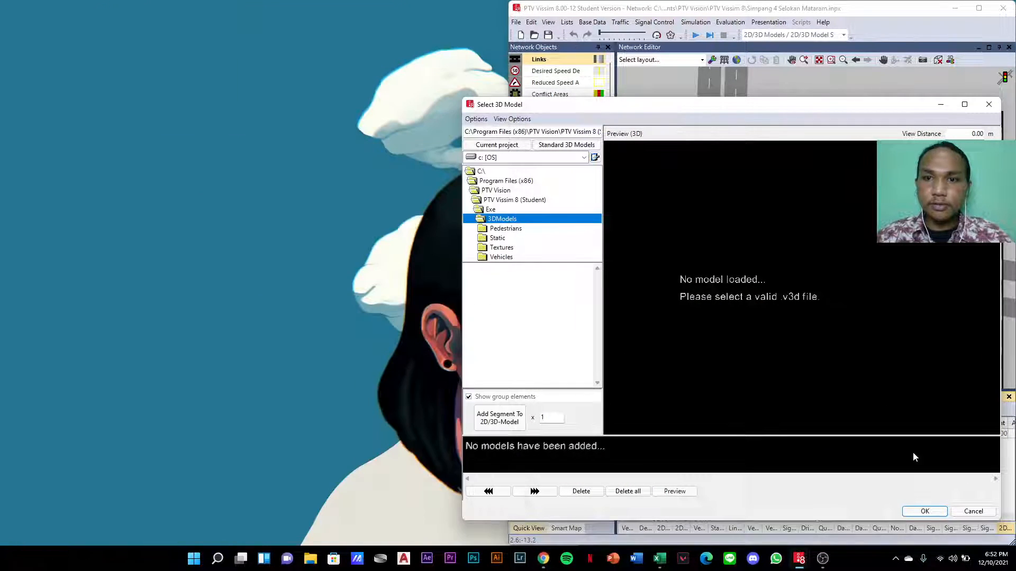
{"action": "left_click", "coordinate": [969, 511]}
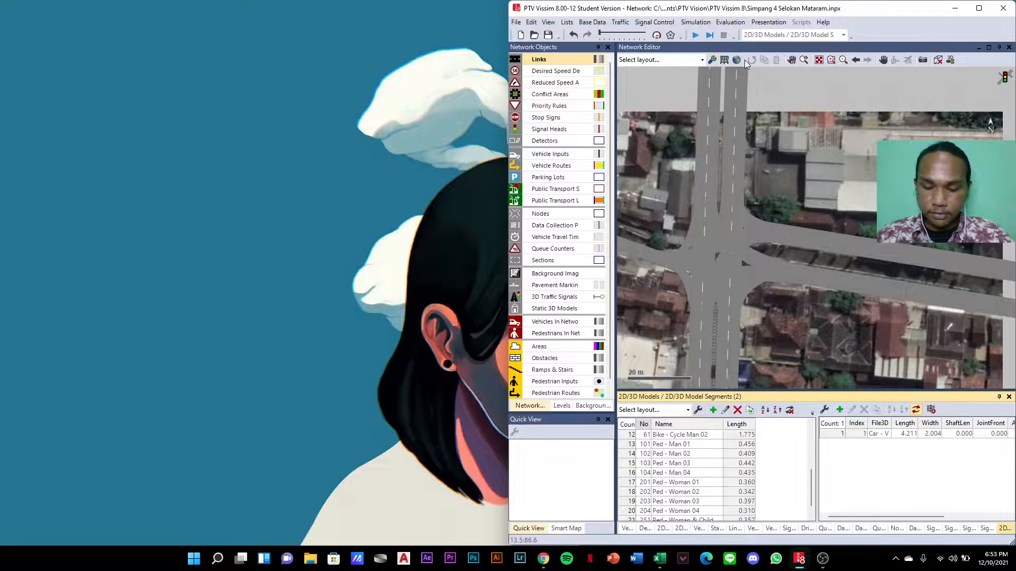
- Maximize the Vissim window and bring the whole intersection into view in the network editor
{"action": "left_click_drag", "start_coordinate": [822, 8], "coordinate": [514, 0]}
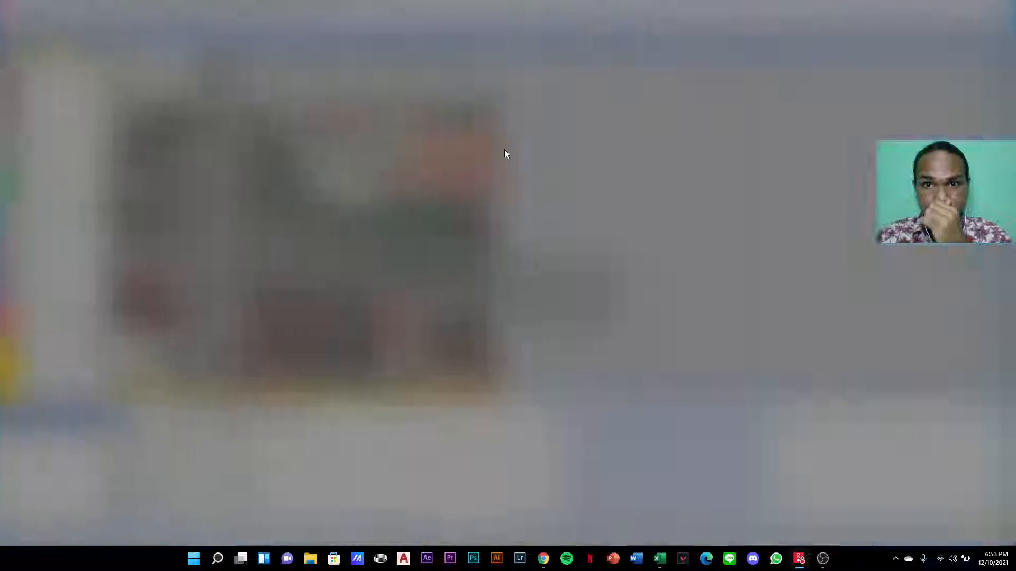
{"action": "left_click", "coordinate": [755, 218]}
{"action": "mouse_move", "coordinate": [632, 205]}
{"action": "left_mouse_down"}
{"action": "mouse_move", "coordinate": [767, 209]}
{"action": "mouse_move", "coordinate": [905, 185]}
{"action": "left_mouse_up"}
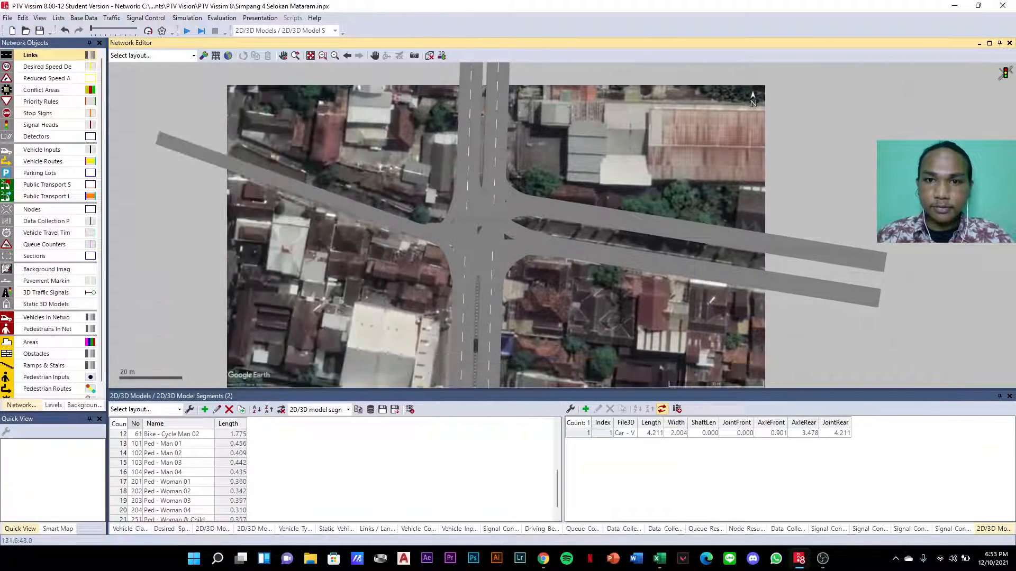
{"action": "scroll", "coordinate": [839, 184], "scroll_direction": "down", "scroll_amount": 2}
{"action": "left_click_drag", "start_coordinate": [685, 182], "coordinate": [723, 182]}
{"action": "scroll", "coordinate": [723, 182], "scroll_direction": "up", "scroll_amount": 2}
{"action": "scroll", "coordinate": [722, 182], "scroll_direction": "up", "scroll_amount": 1}
{"action": "scroll", "coordinate": [748, 173], "scroll_direction": "down", "scroll_amount": 1}
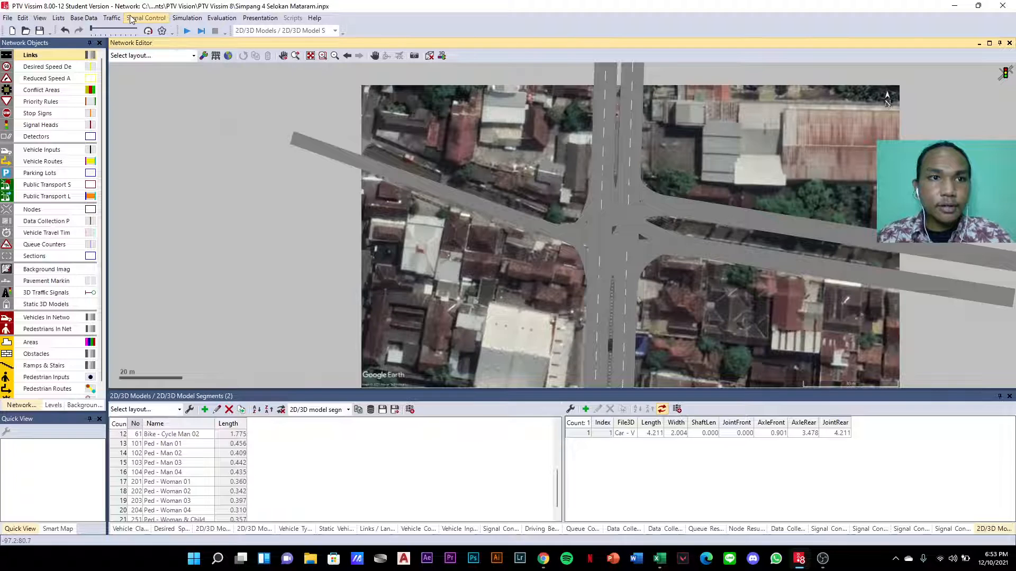
- Add a new 2D/3D model using Bike - Cycle Man 01.v3d from the Vehicles\Road model folder
{"action": "left_click", "coordinate": [84, 18]}
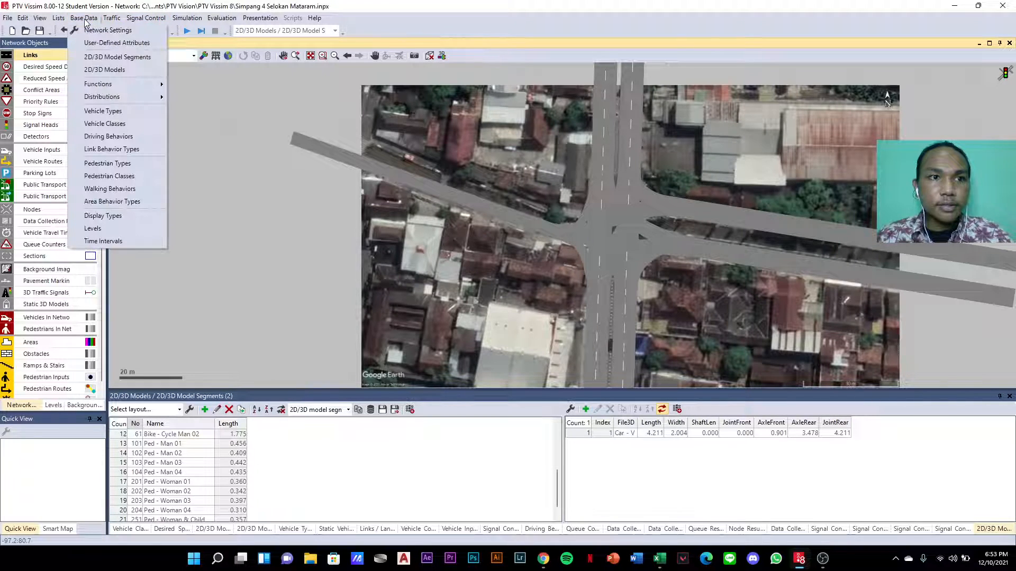
{"action": "left_click", "coordinate": [105, 70]}
{"action": "scroll", "coordinate": [285, 443], "scroll_direction": "down", "scroll_amount": 5}
{"action": "left_click", "coordinate": [205, 409]}
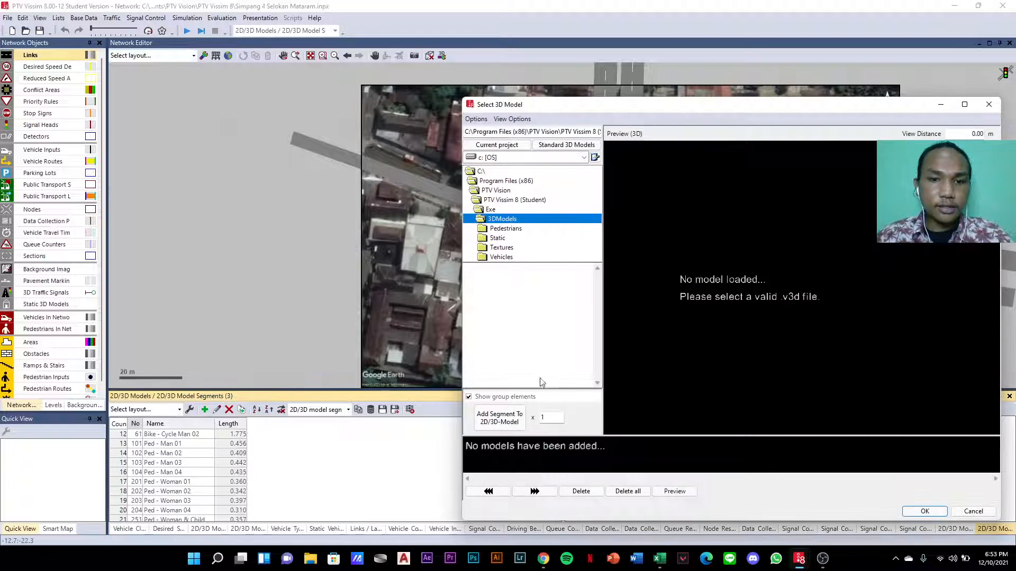
{"action": "left_click", "coordinate": [499, 257]}
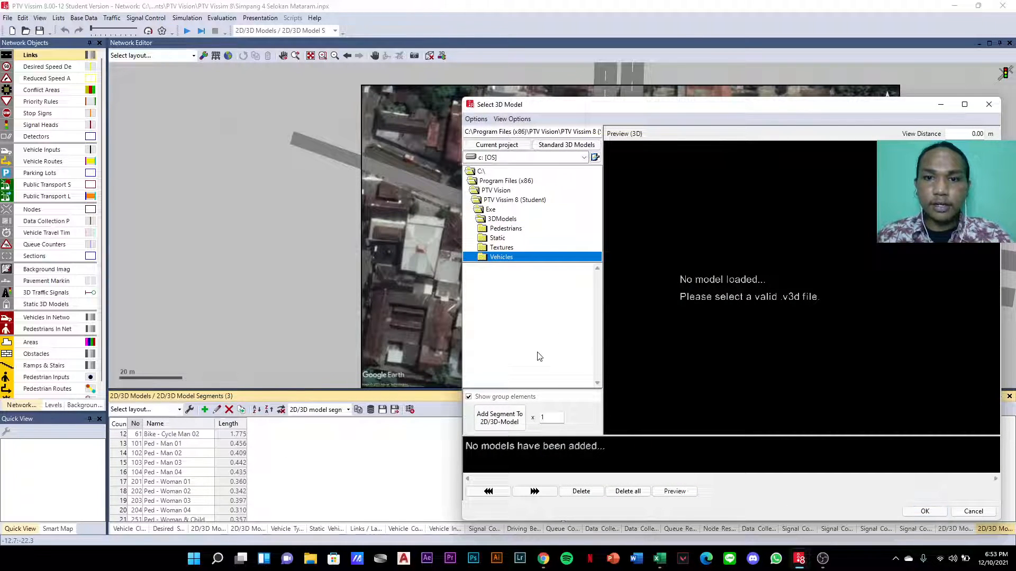
{"action": "double_click", "coordinate": [499, 257]}
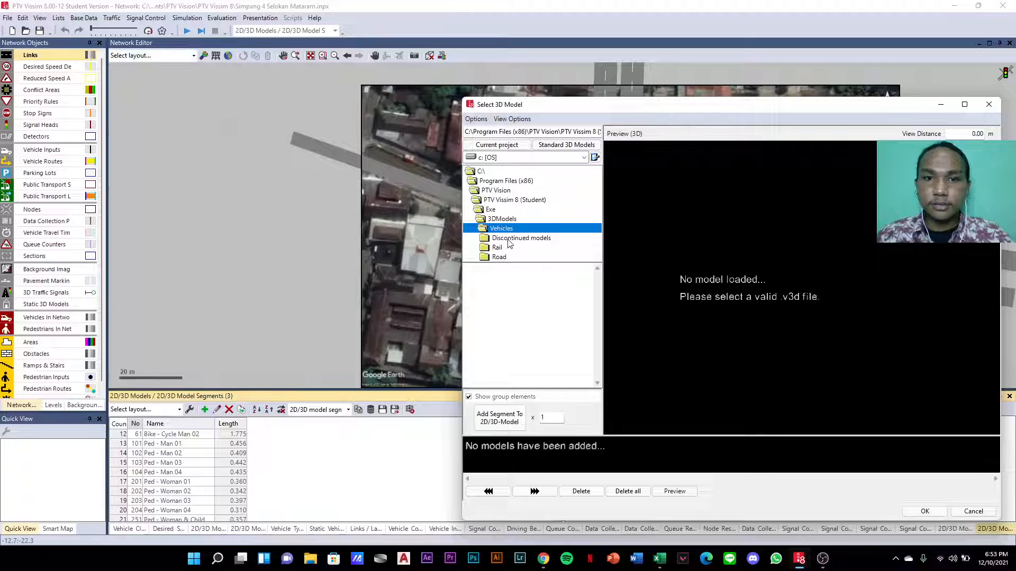
{"action": "double_click", "coordinate": [498, 258]}
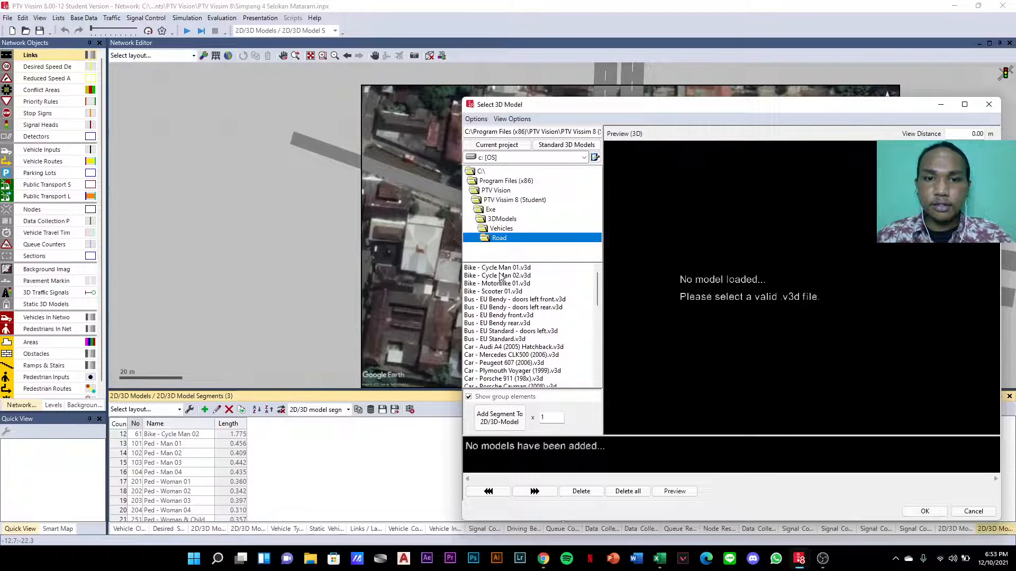
{"action": "left_click", "coordinate": [474, 271]}
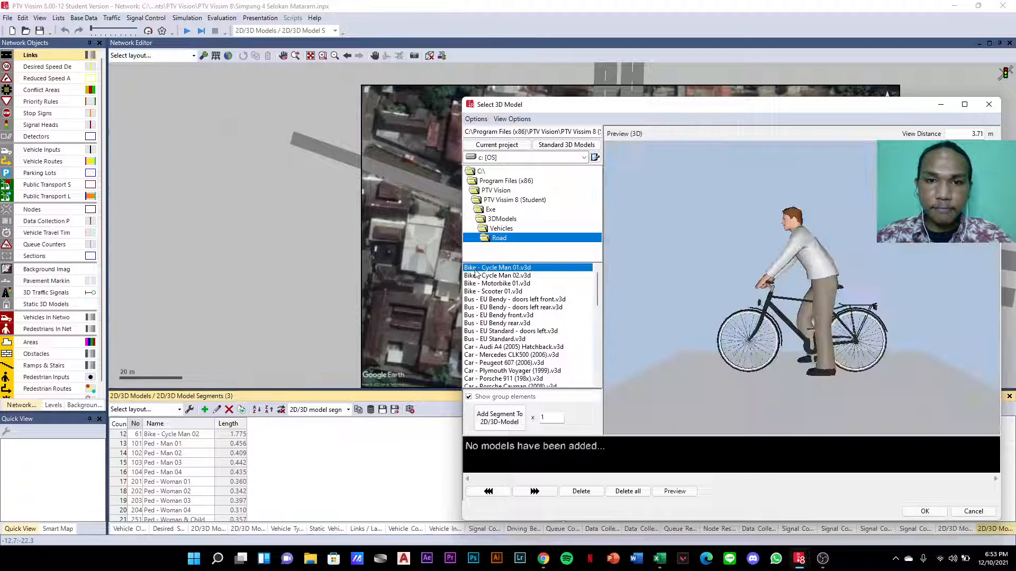
{"action": "double_click", "coordinate": [474, 272]}
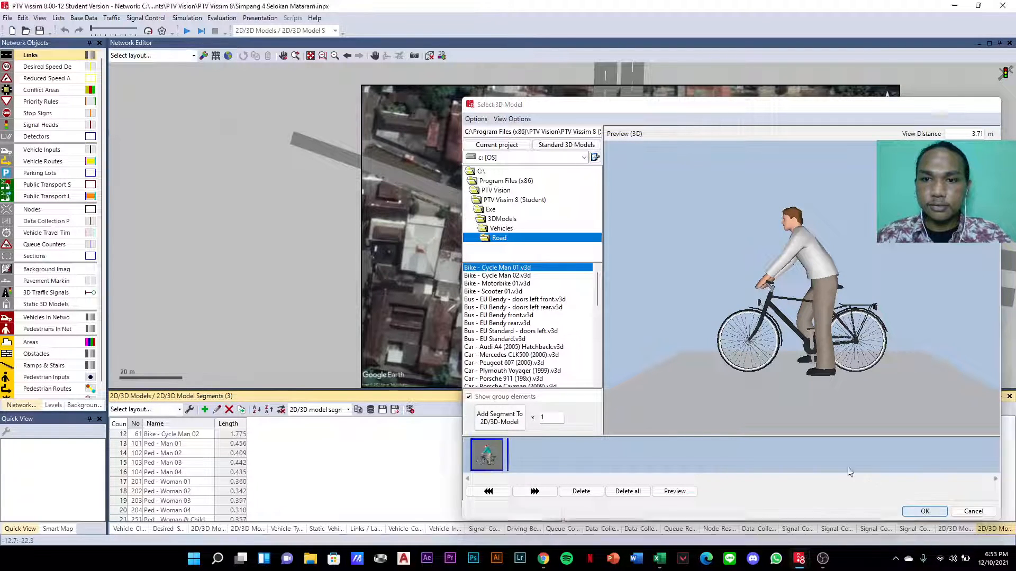
{"action": "left_click", "coordinate": [923, 512]}
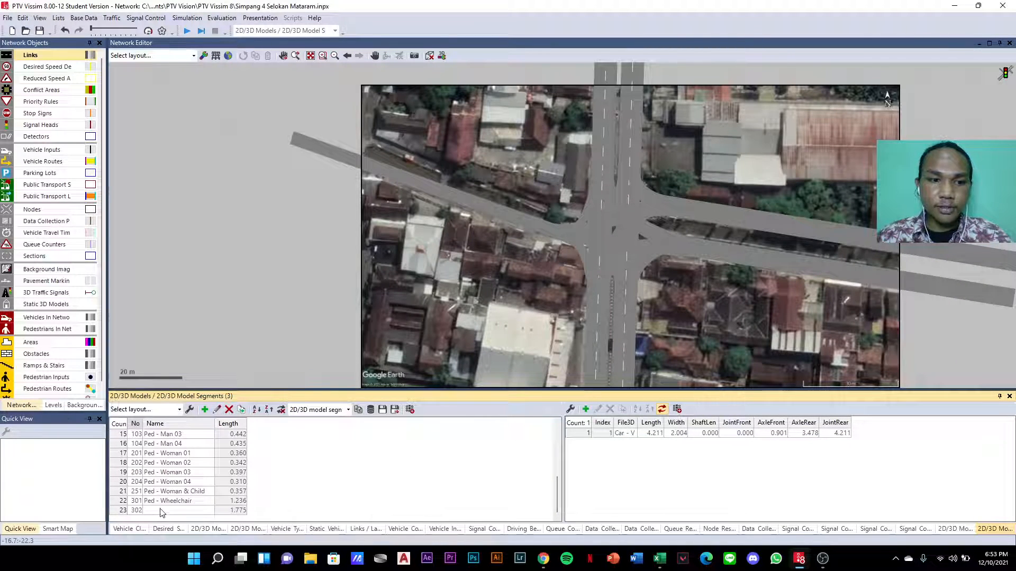
- Name the newly added bicycle model Sepeda
{"action": "left_click", "coordinate": [160, 511]}
{"action": "type", "text": "Sepeda"}
{"action": "key", "text": "Return"}
- Add a new 2D/3D model using Car - Audi A4 (2005) Hatchback.v3d from the Vehicles\Road model folder
{"action": "left_click", "coordinate": [205, 409]}
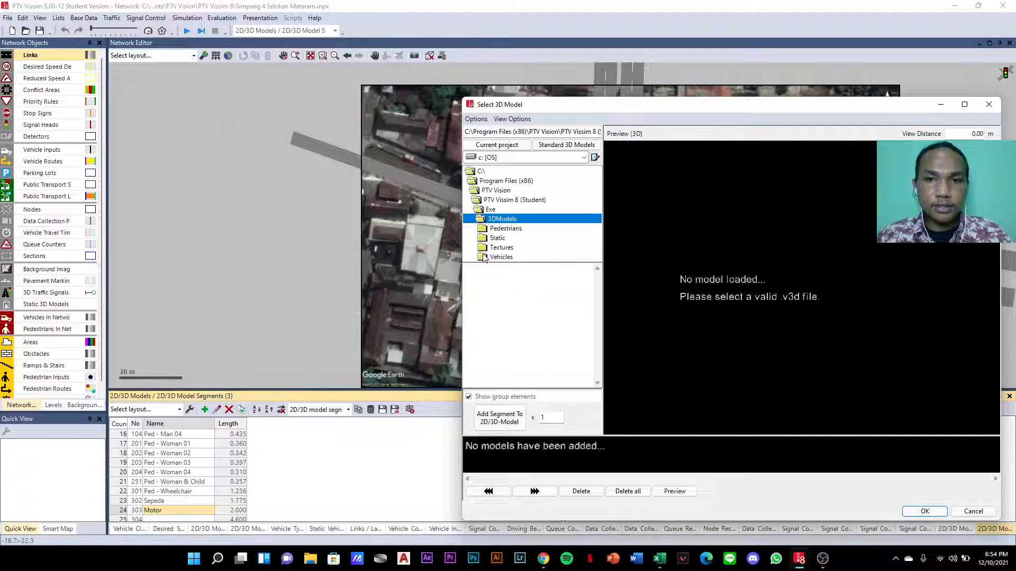
{"action": "left_click", "coordinate": [500, 257]}
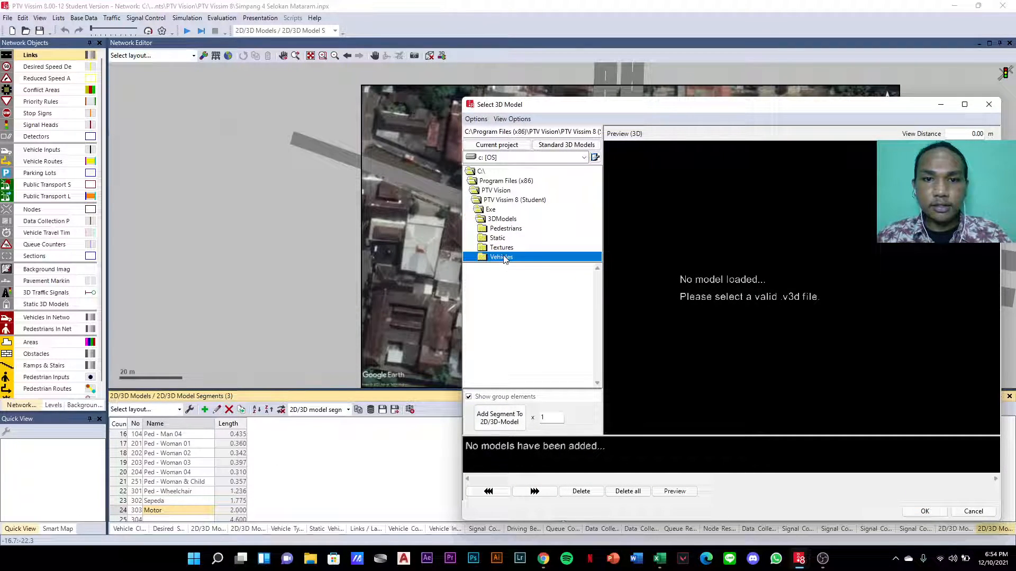
{"action": "double_click", "coordinate": [501, 257]}
{"action": "left_click", "coordinate": [503, 256]}
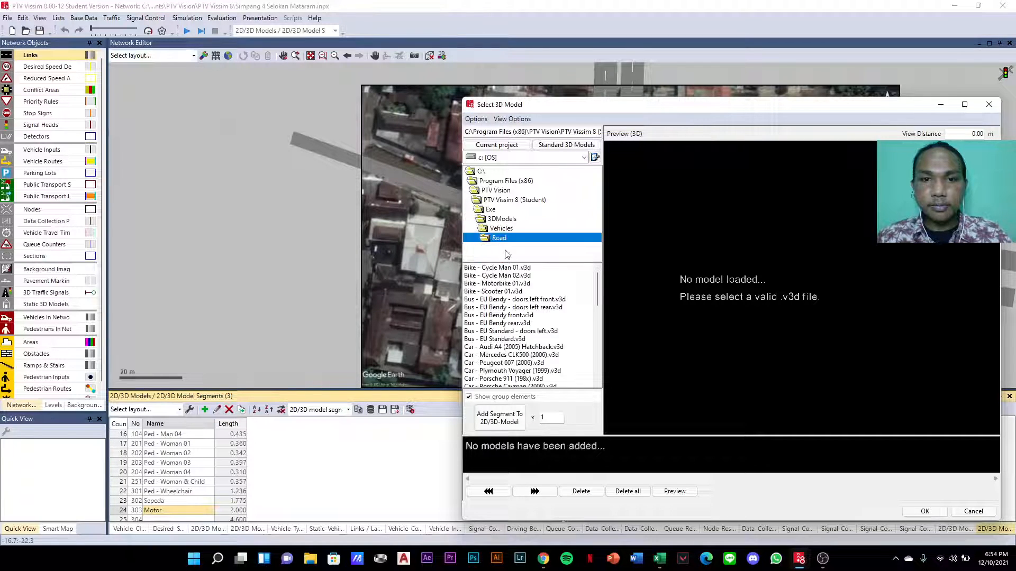
{"action": "left_click", "coordinate": [495, 347]}
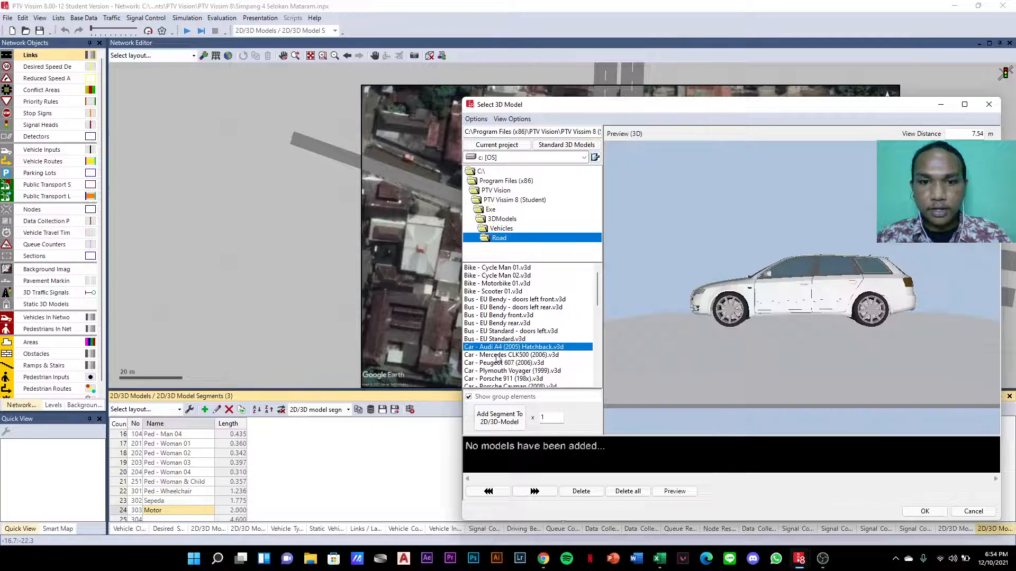
{"action": "left_click", "coordinate": [498, 356]}
{"action": "left_click", "coordinate": [500, 347]}
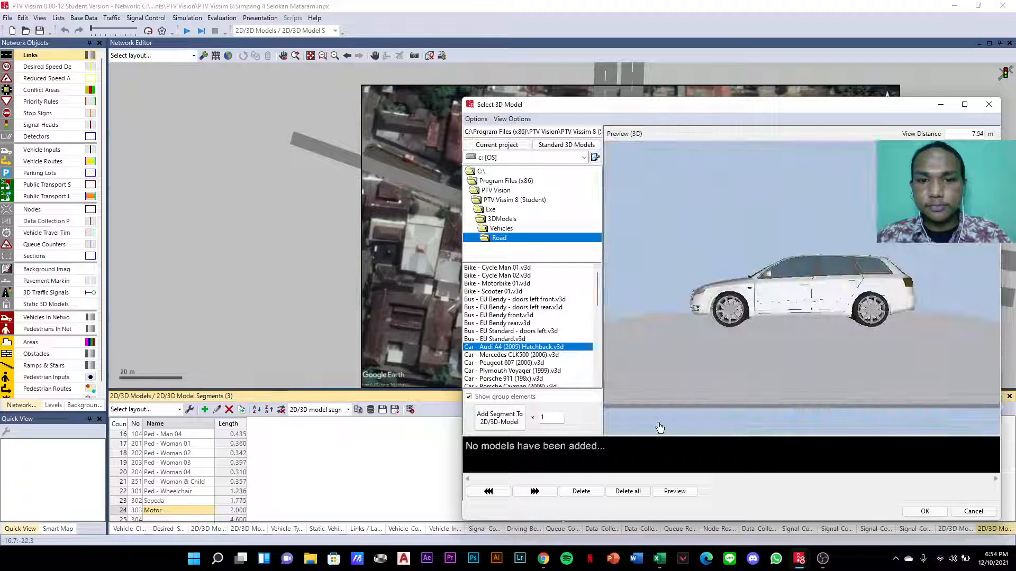
{"action": "left_click", "coordinate": [924, 511]}
{"action": "left_click", "coordinate": [526, 287]}
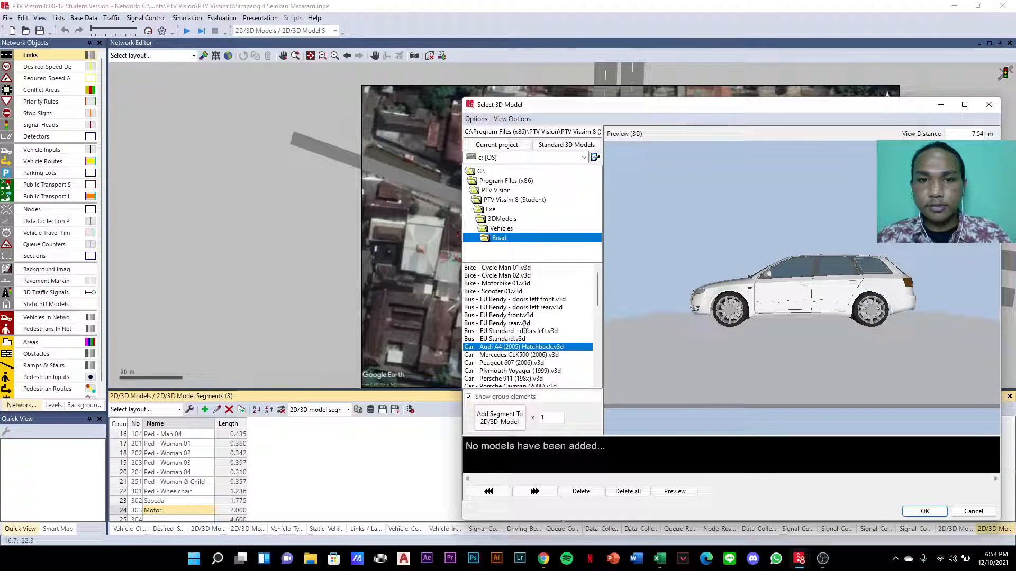
{"action": "double_click", "coordinate": [504, 348]}
{"action": "left_click", "coordinate": [921, 512]}
- Name the newly added car model Mobil
{"action": "scroll", "coordinate": [333, 479], "scroll_direction": "down", "scroll_amount": 1}
{"action": "double_click", "coordinate": [178, 511]}
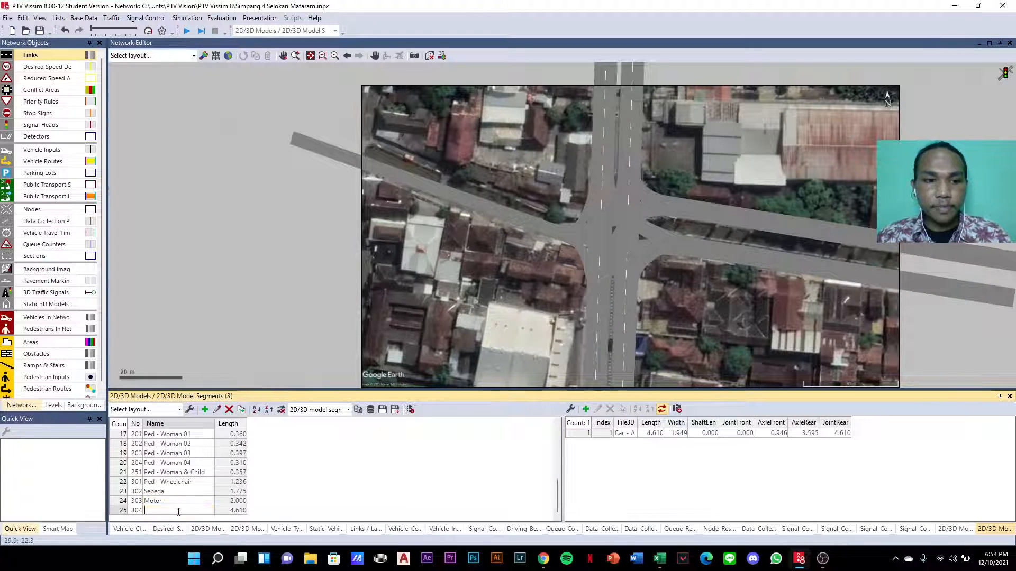
{"action": "type", "text": "Mobil"}
{"action": "key", "text": "Return"}
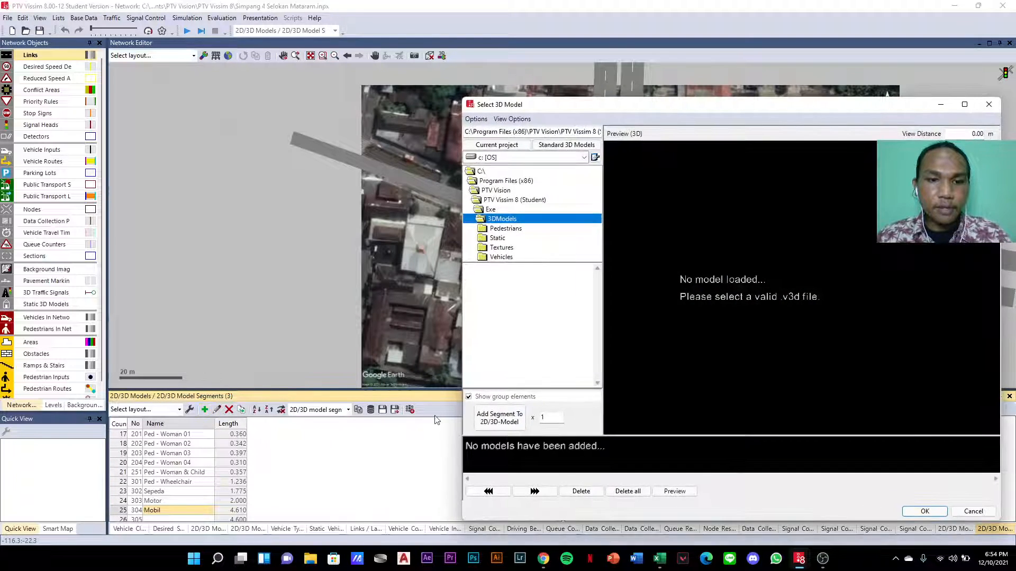
{"action": "double_click", "coordinate": [492, 251]}
{"action": "left_click", "coordinate": [493, 255]}
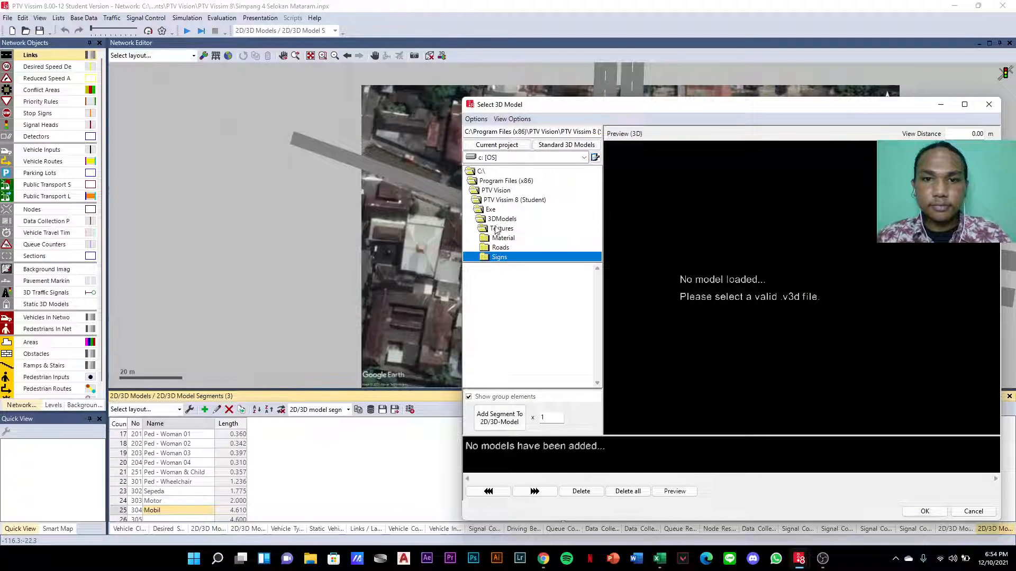
{"action": "left_click", "coordinate": [497, 229]}
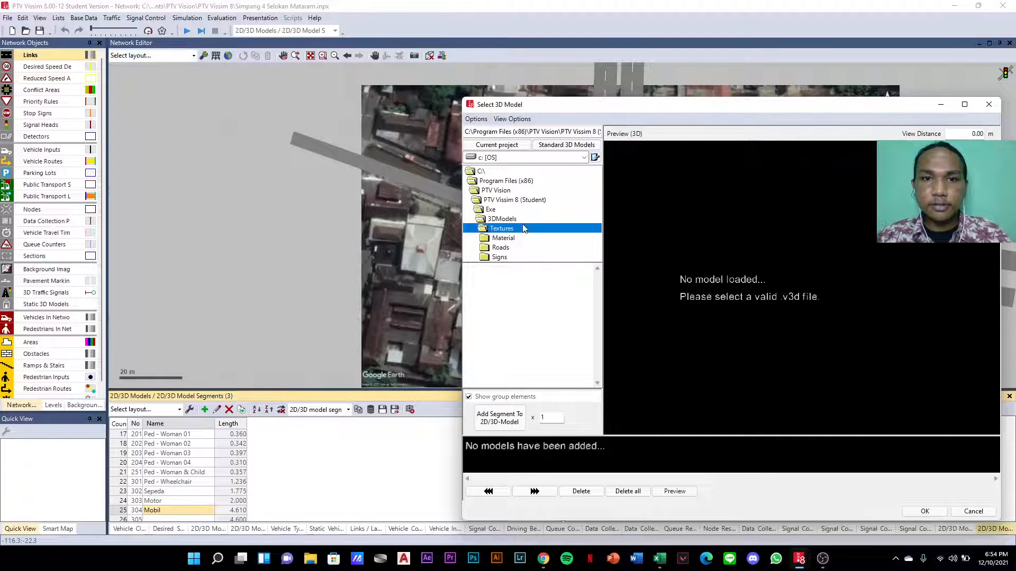
{"action": "left_click", "coordinate": [503, 220]}
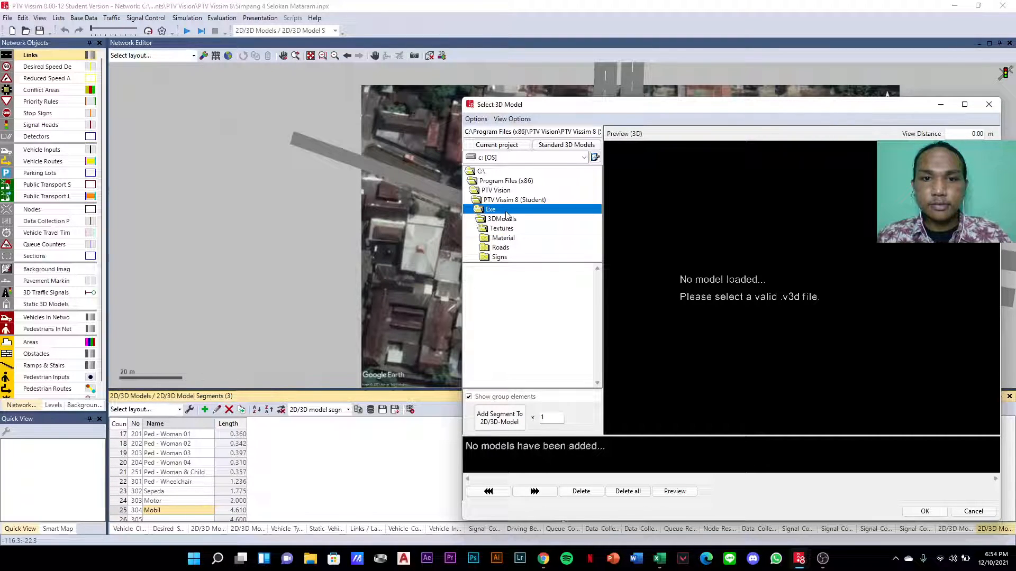
{"action": "double_click", "coordinate": [501, 247]}
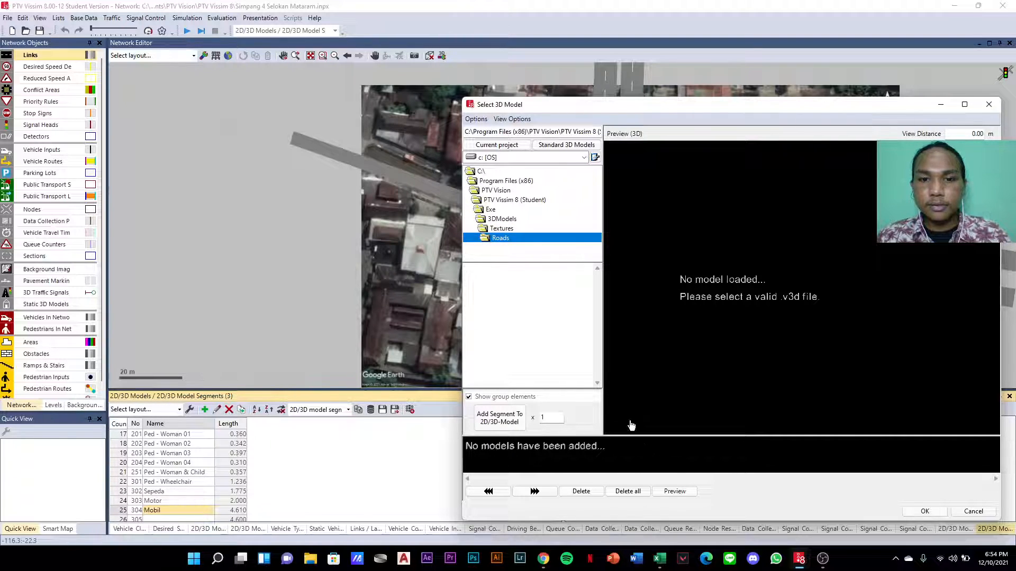
{"action": "left_click", "coordinate": [973, 511]}
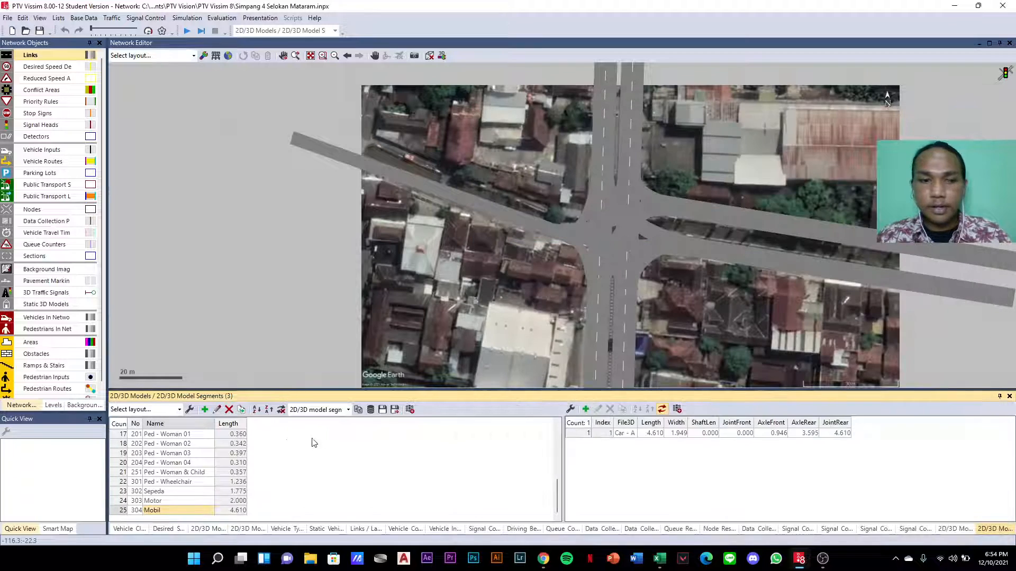
- Start a new 2D/3D model from the Vehicles\Road folder and preview HGV - EU 01 Tractor.v3d
{"action": "left_click", "coordinate": [205, 410]}
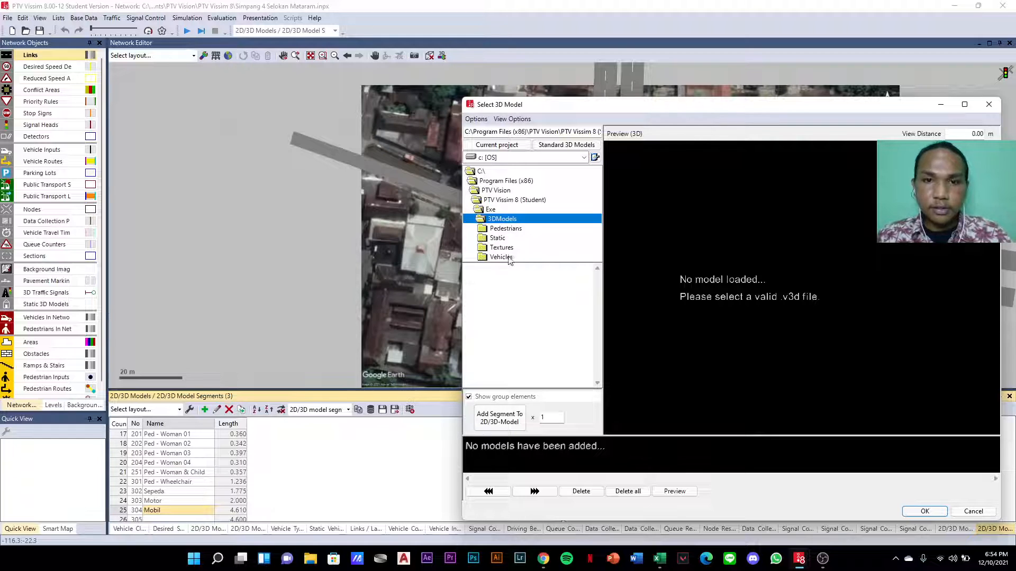
{"action": "left_click", "coordinate": [509, 257]}
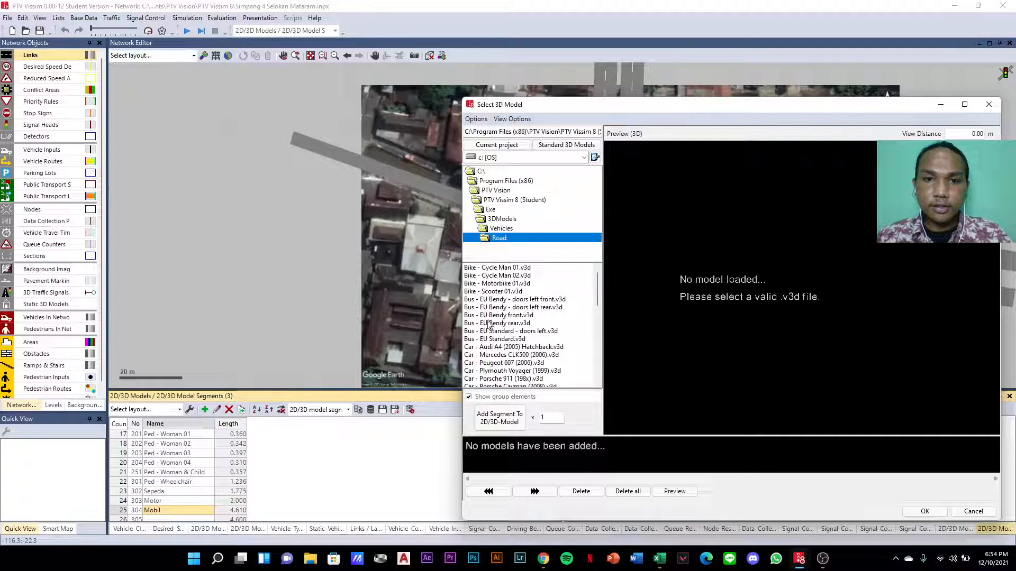
{"action": "scroll", "coordinate": [489, 323], "scroll_direction": "down", "scroll_amount": 5}
{"action": "left_click", "coordinate": [490, 309]}
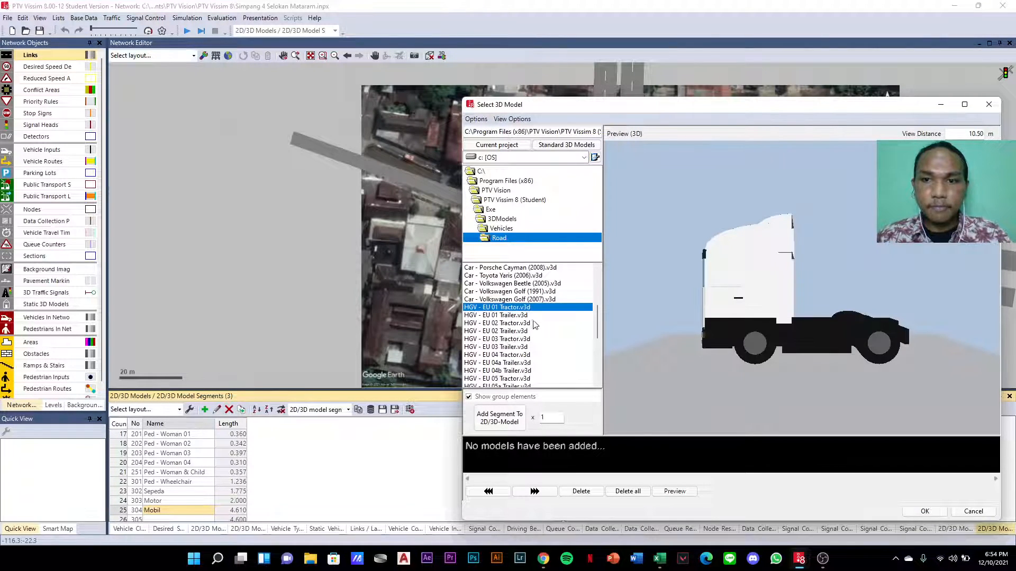
- Preview the Ford Explorer SUV, several cars and the EU 01 to EU 02 HGV models as truck candidates
{"action": "scroll", "coordinate": [493, 346], "scroll_direction": "down", "scroll_amount": 1}
{"action": "scroll", "coordinate": [493, 347], "scroll_direction": "down", "scroll_amount": 10}
{"action": "left_click", "coordinate": [493, 363]}
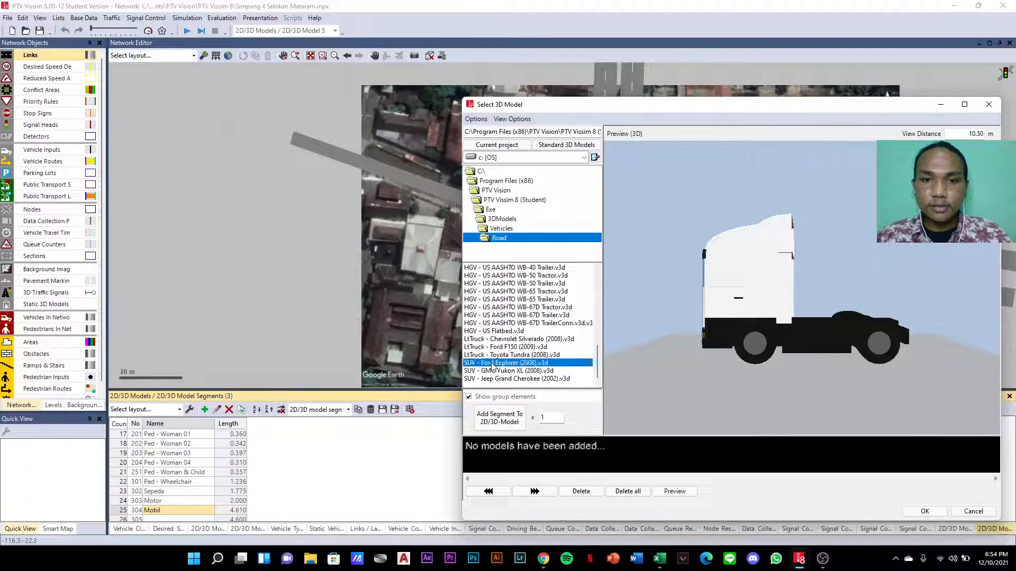
{"action": "scroll", "coordinate": [491, 349], "scroll_direction": "up", "scroll_amount": 15}
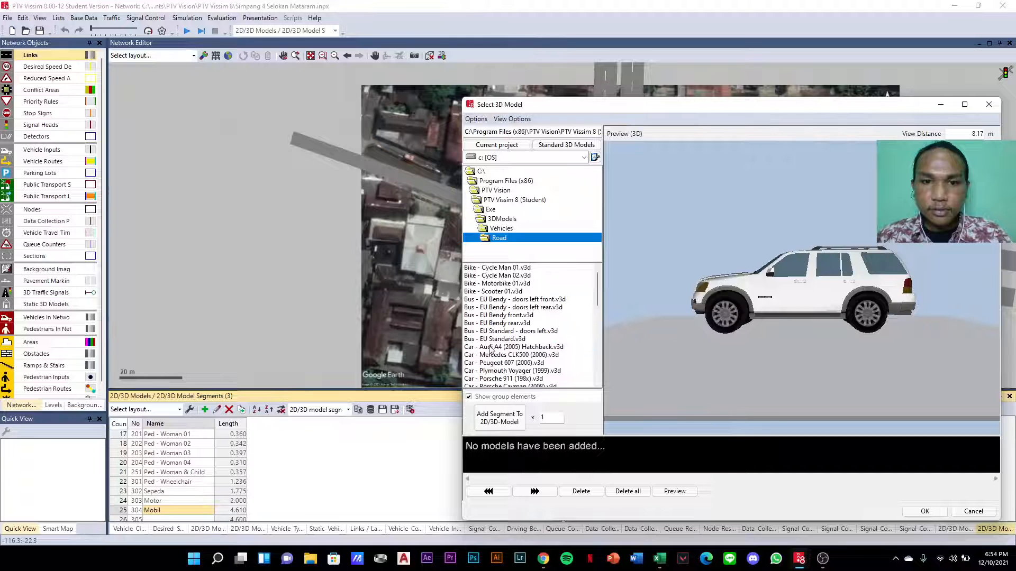
{"action": "left_click", "coordinate": [491, 347]}
{"action": "left_click", "coordinate": [491, 355]}
{"action": "left_click", "coordinate": [491, 363]}
{"action": "scroll", "coordinate": [492, 367], "scroll_direction": "down", "scroll_amount": 3}
{"action": "left_click", "coordinate": [492, 355]}
{"action": "left_click", "coordinate": [492, 362]}
{"action": "left_click", "coordinate": [492, 378]}
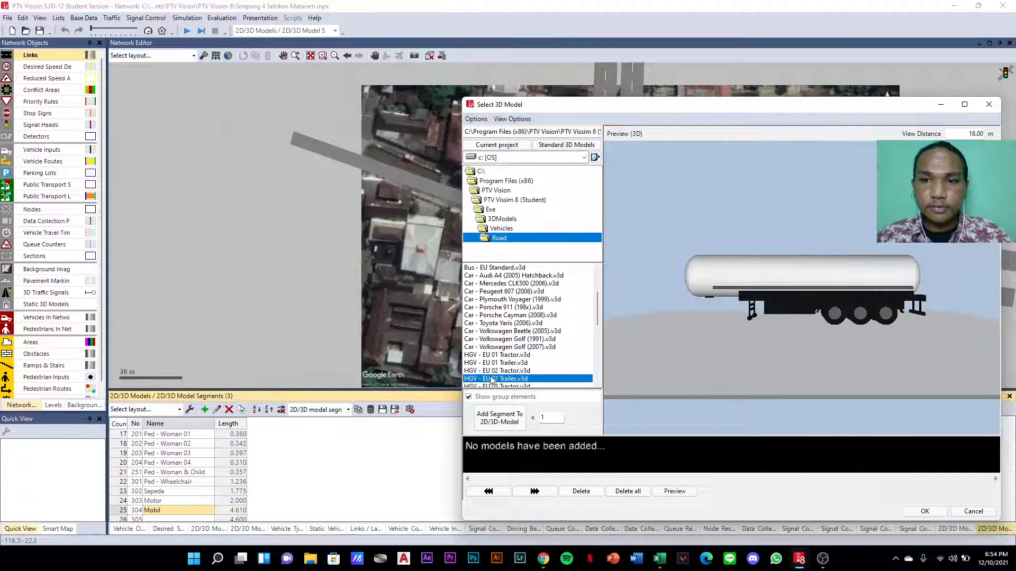
{"action": "left_click", "coordinate": [492, 385]}
{"action": "left_click", "coordinate": [497, 348]}
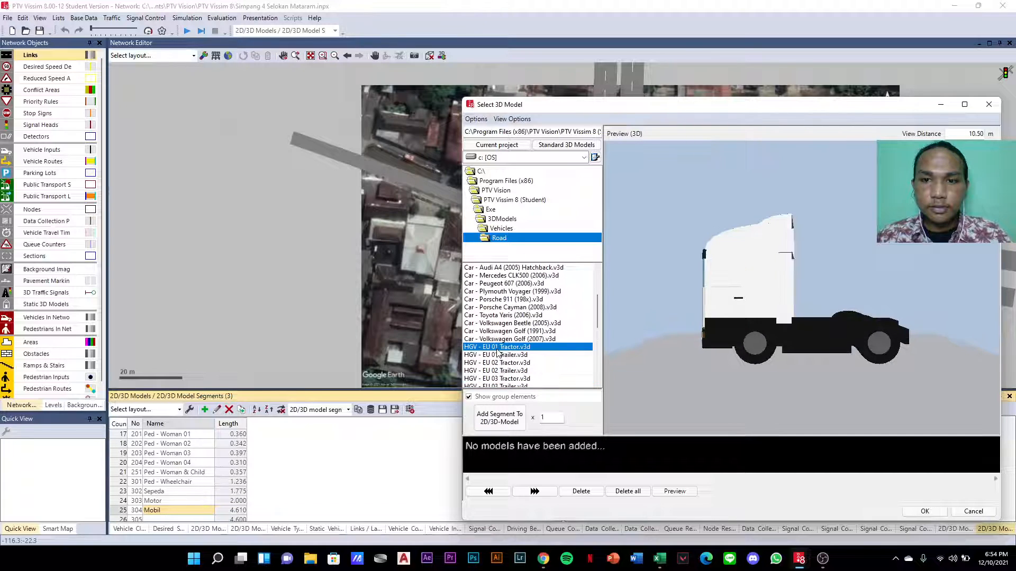
- Look through the US AASHTO heavy goods vehicles, previewing the WB-50 Tractor and the WB-67D models
{"action": "scroll", "coordinate": [539, 372], "scroll_direction": "down", "scroll_amount": 3}
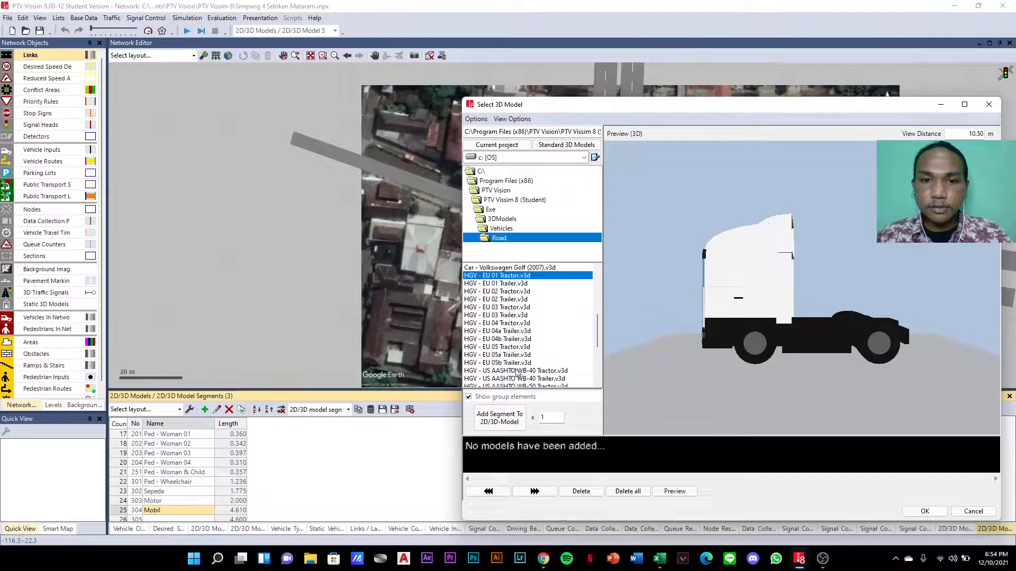
{"action": "scroll", "coordinate": [507, 376], "scroll_direction": "down", "scroll_amount": 1}
{"action": "left_click", "coordinate": [507, 347]}
{"action": "left_click", "coordinate": [508, 363]}
{"action": "scroll", "coordinate": [511, 360], "scroll_direction": "down", "scroll_amount": 3}
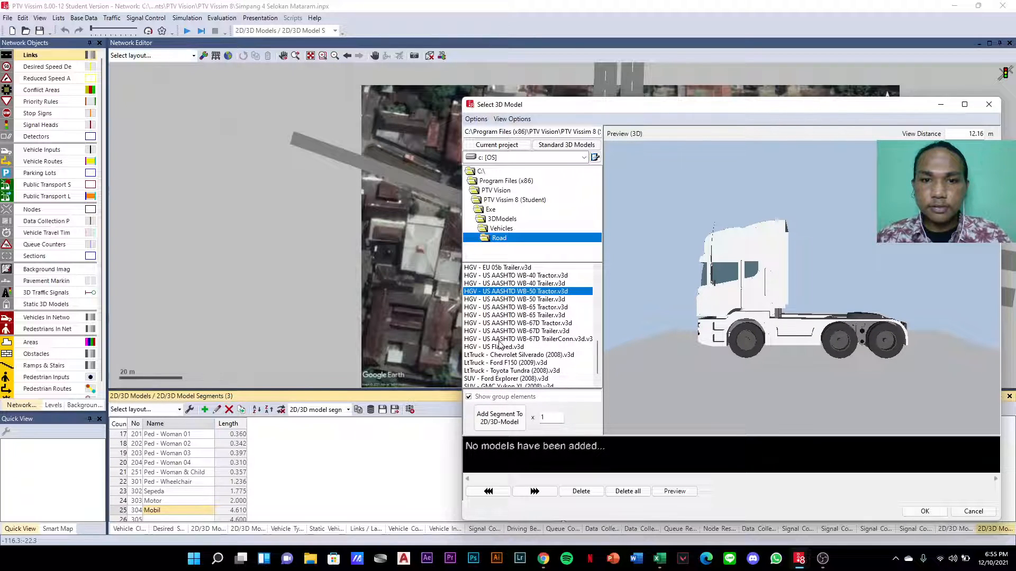
{"action": "left_click", "coordinate": [500, 339]}
{"action": "left_click", "coordinate": [503, 331]}
{"action": "left_click", "coordinate": [505, 322]}
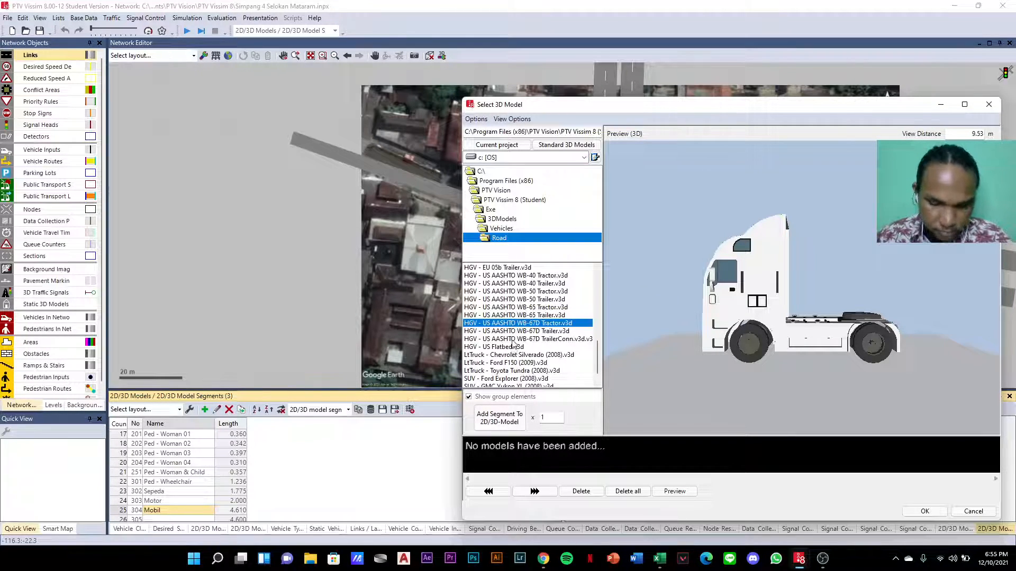
- Compare the previews of the US AASHTO WB-40, WB-50 and WB-65 tractors and trailers
{"action": "left_click", "coordinate": [529, 331]}
{"action": "left_click", "coordinate": [526, 316]}
{"action": "left_click", "coordinate": [524, 300]}
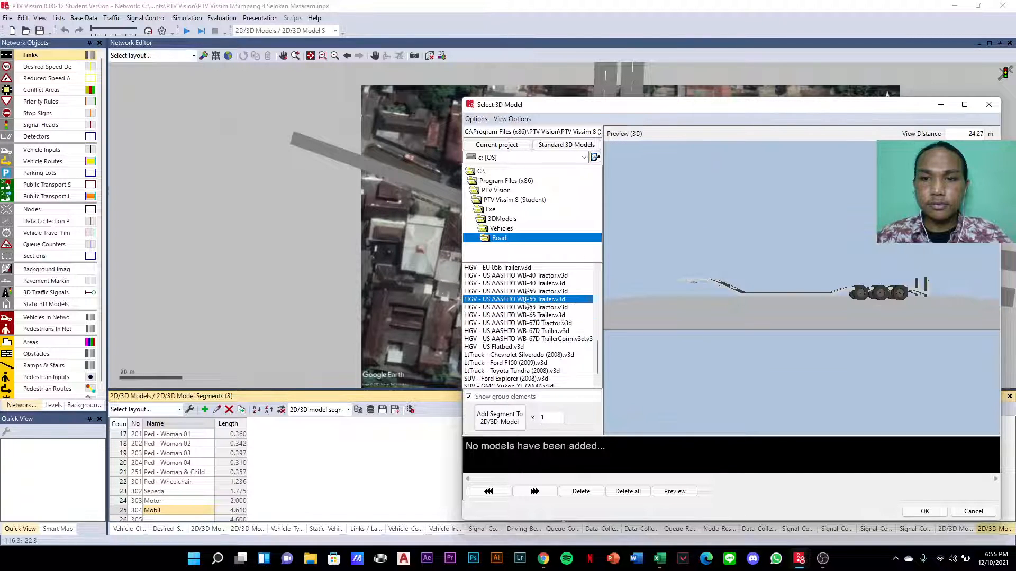
{"action": "left_click", "coordinate": [524, 291]}
{"action": "left_click", "coordinate": [525, 275]}
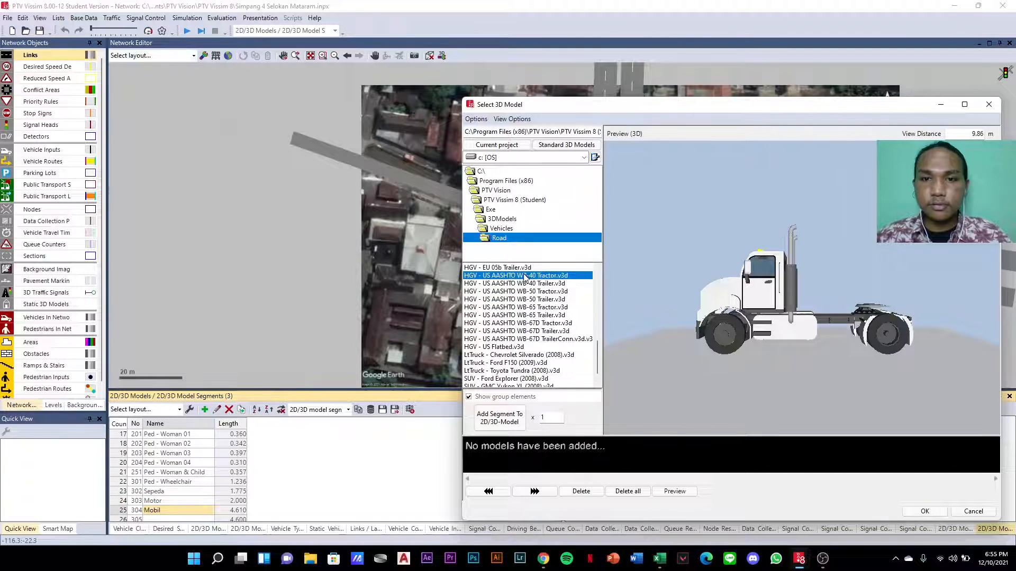
{"action": "left_click", "coordinate": [526, 284]}
{"action": "left_click", "coordinate": [523, 292]}
{"action": "left_click", "coordinate": [516, 299]}
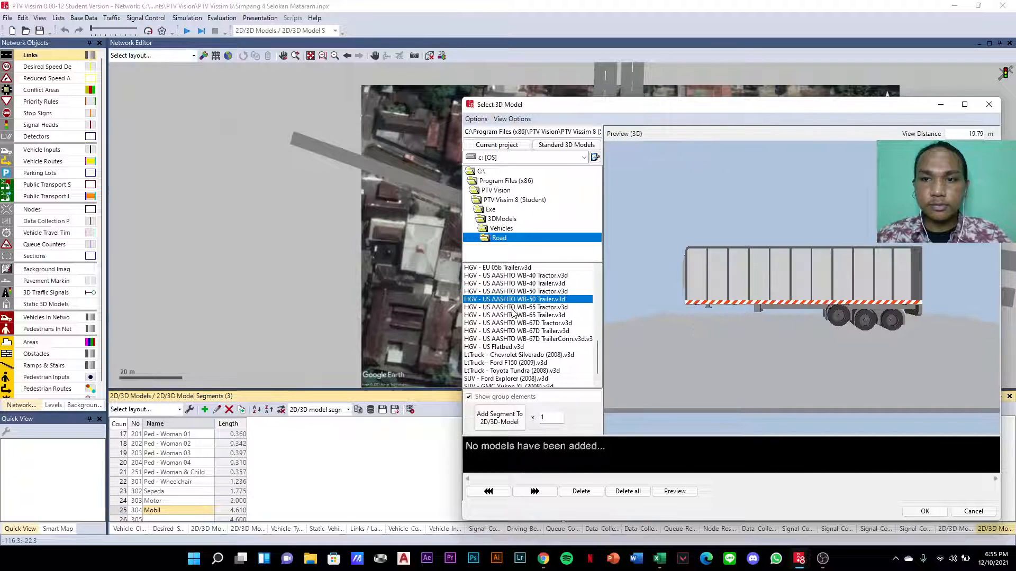
{"action": "left_click", "coordinate": [512, 308]}
- Compare the US AASHTO WB-67D Tractor with the WB-65 Tractor and the WB-50 Trailer
{"action": "scroll", "coordinate": [508, 339], "scroll_direction": "down", "scroll_amount": 2}
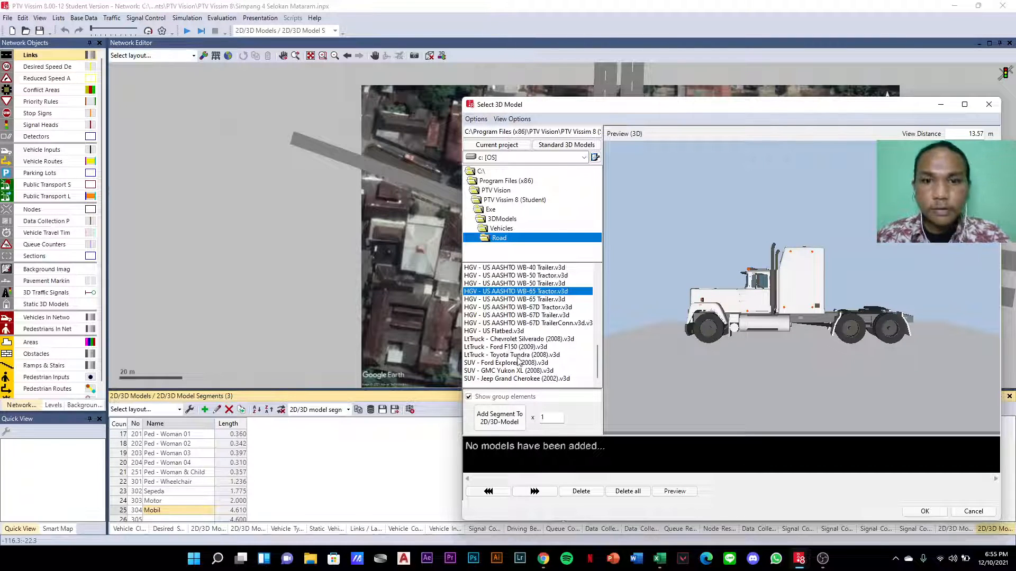
{"action": "left_click", "coordinate": [520, 308]}
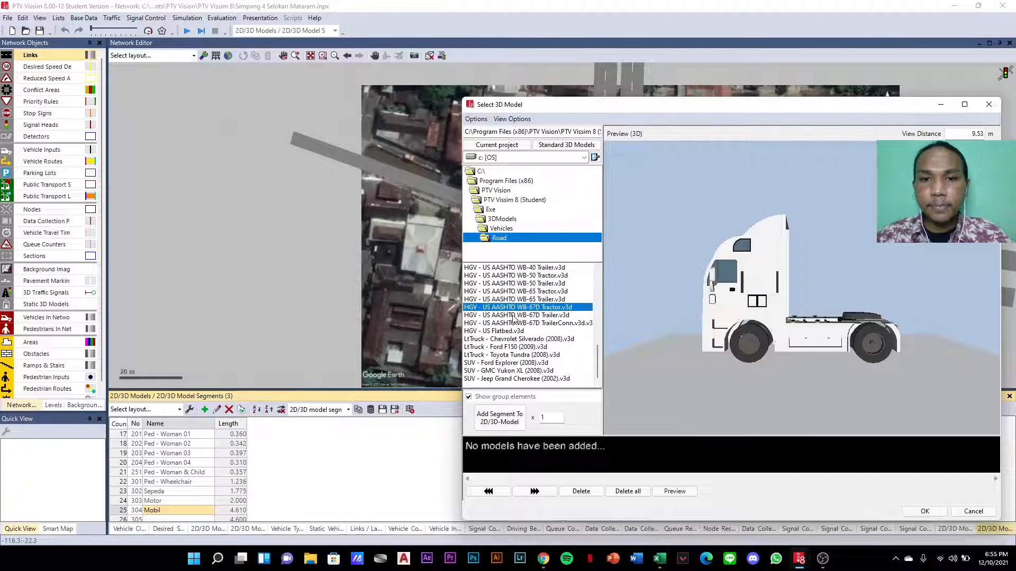
{"action": "scroll", "coordinate": [512, 321], "scroll_direction": "up", "scroll_amount": 1}
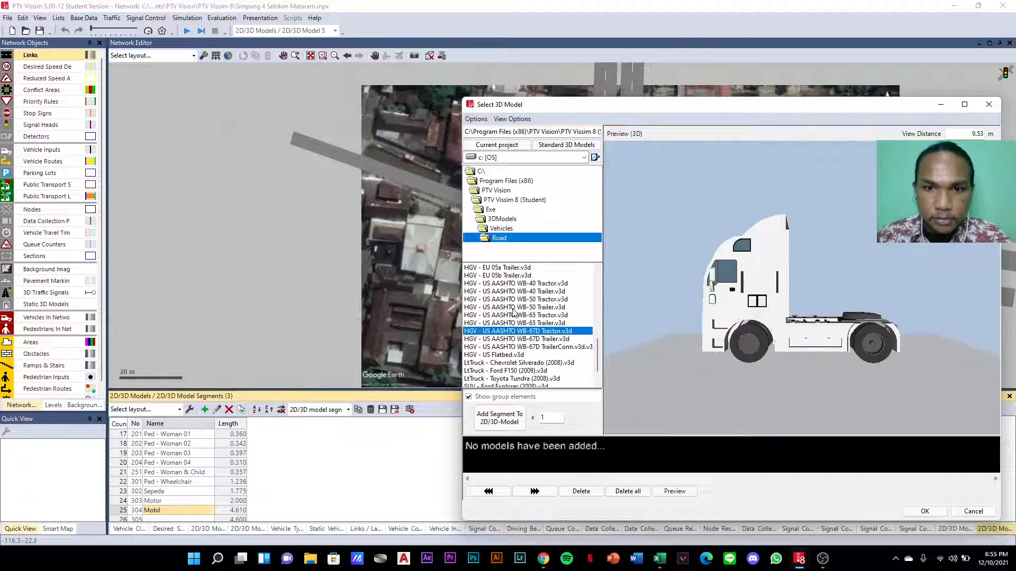
{"action": "left_click", "coordinate": [513, 315]}
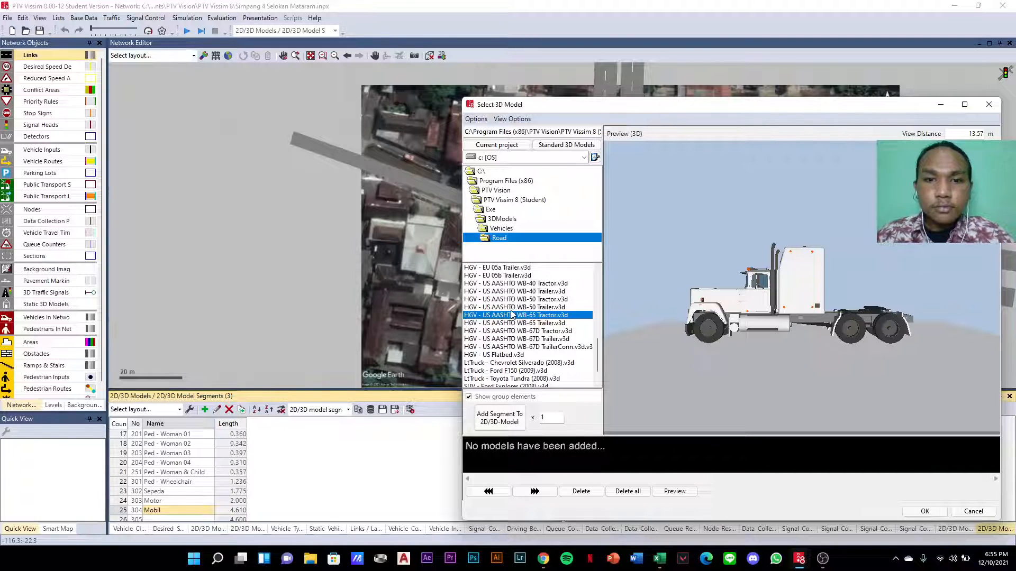
{"action": "left_click", "coordinate": [511, 308]}
{"action": "left_click", "coordinate": [512, 315]}
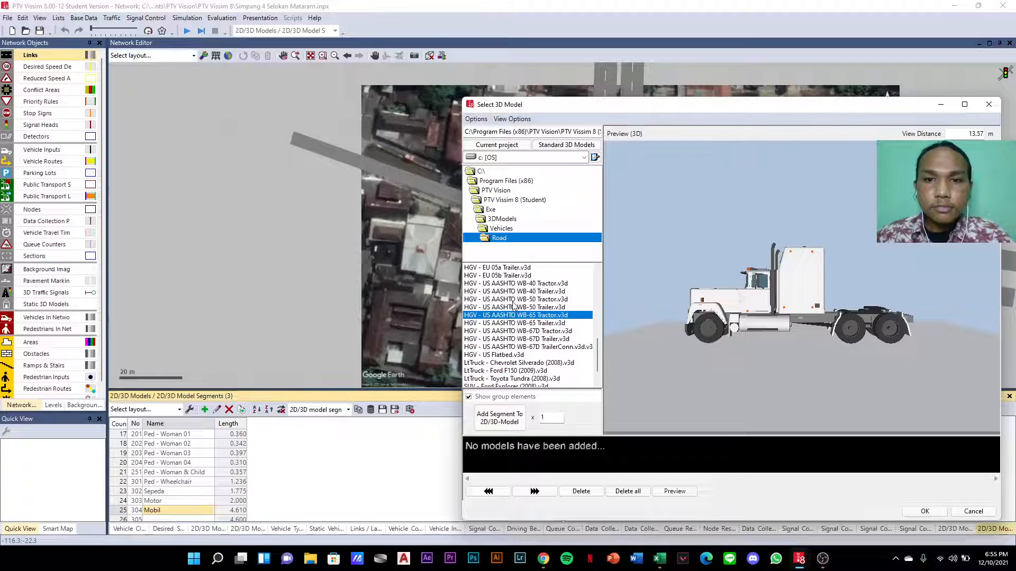
{"action": "scroll", "coordinate": [512, 305], "scroll_direction": "up", "scroll_amount": 3}
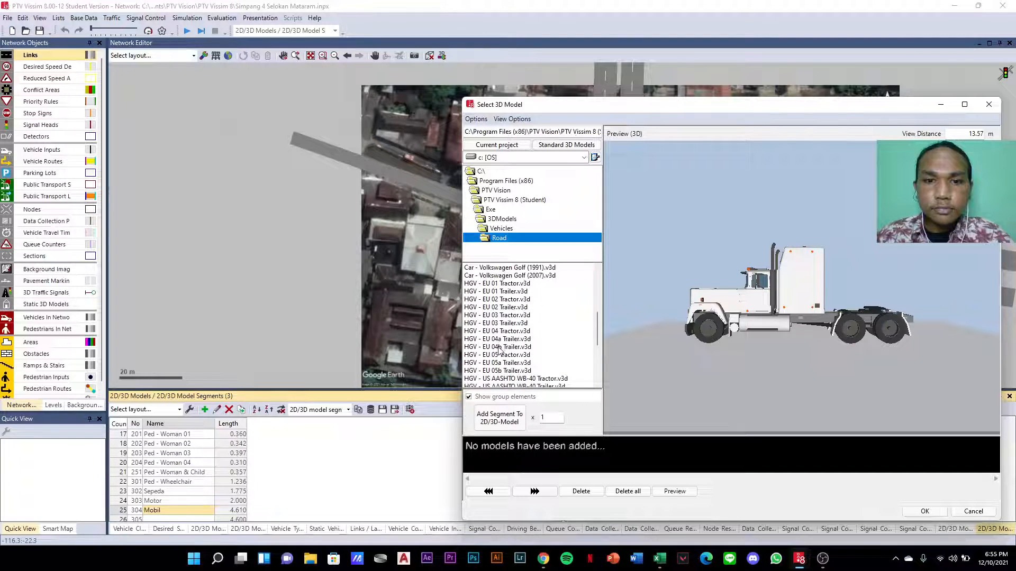
- Add HGV - EU 05 Tractor.v3d as the segment of the new 2D/3D model and accept it
{"action": "left_click", "coordinate": [490, 355]}
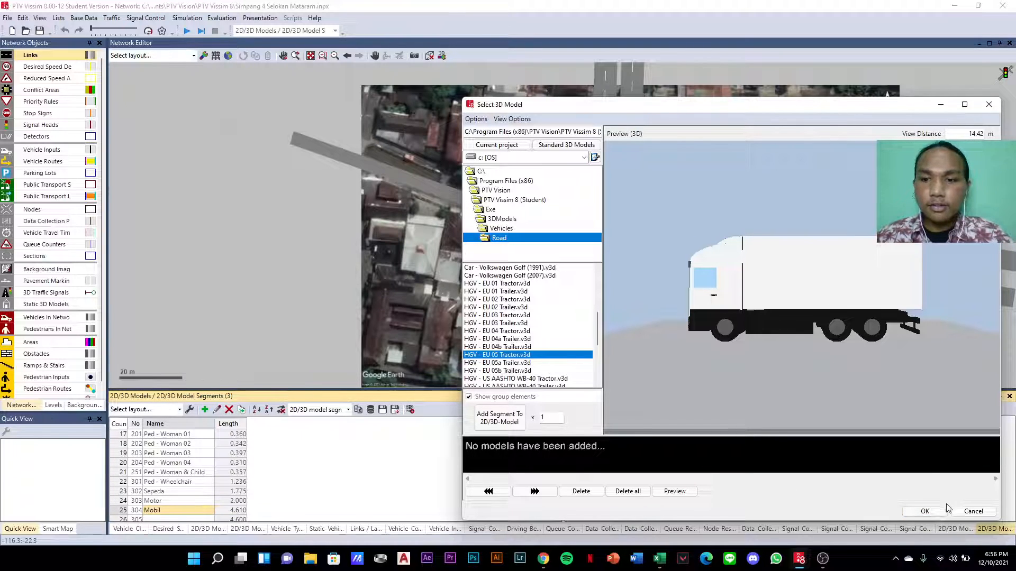
{"action": "left_click", "coordinate": [932, 512]}
{"action": "left_click", "coordinate": [529, 284]}
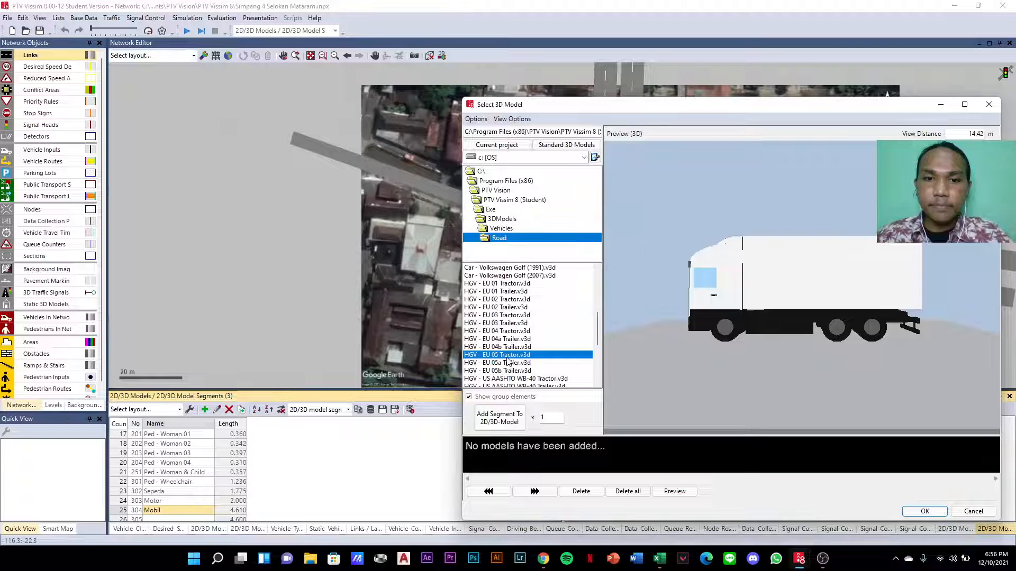
{"action": "double_click", "coordinate": [508, 356]}
{"action": "left_click", "coordinate": [925, 512]}
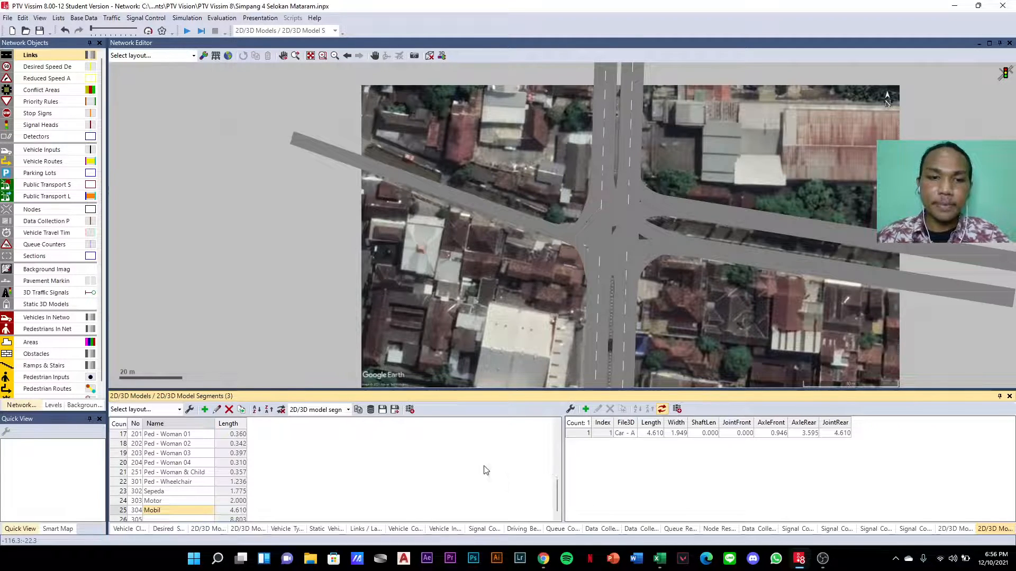
- Name the newly added truck model Truk
{"action": "scroll", "coordinate": [280, 456], "scroll_direction": "down", "scroll_amount": 1}
{"action": "left_click", "coordinate": [178, 512]}
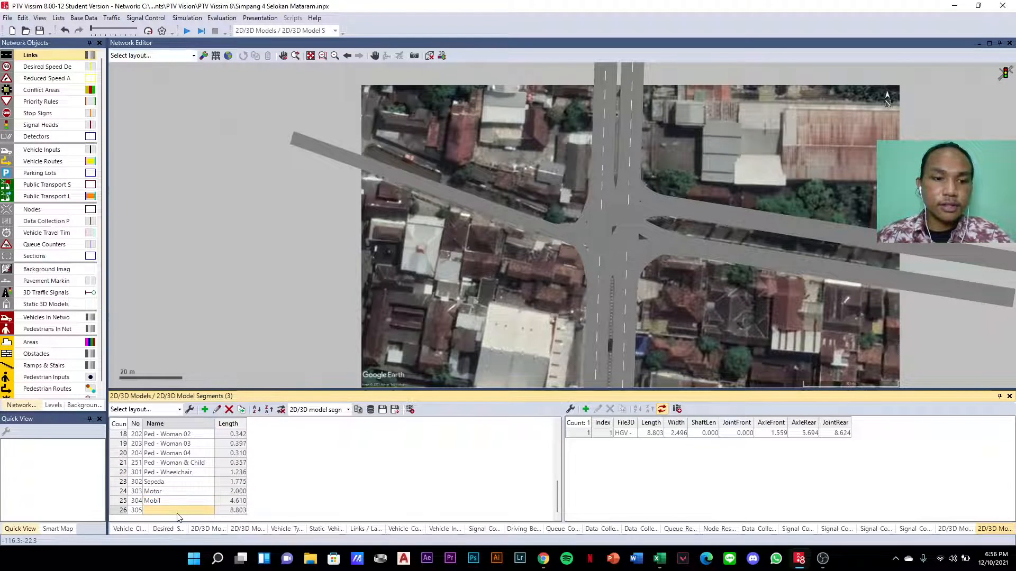
{"action": "type", "text": "T"}
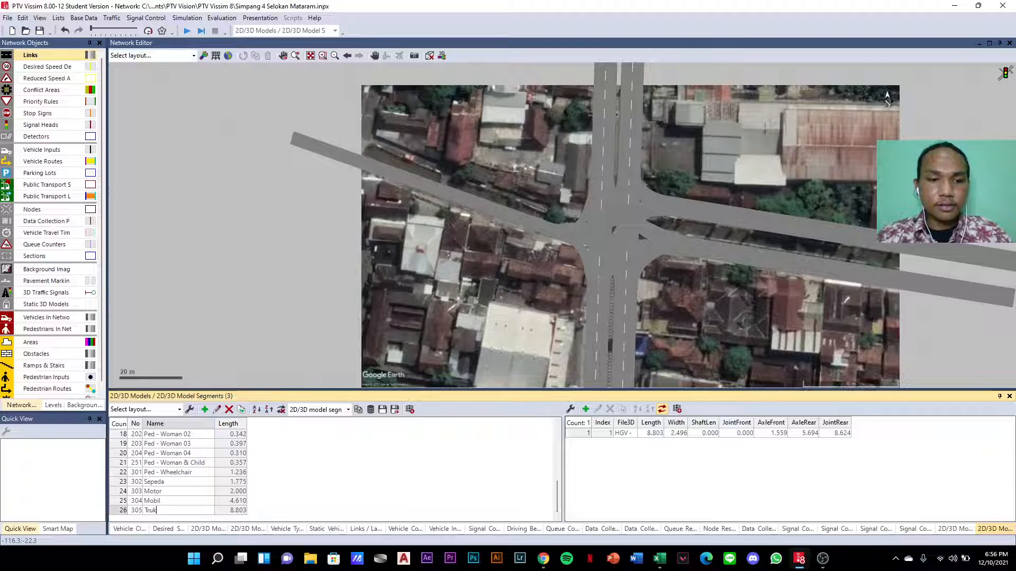
{"action": "type", "text": "ruk"}
{"action": "key", "text": "Return"}
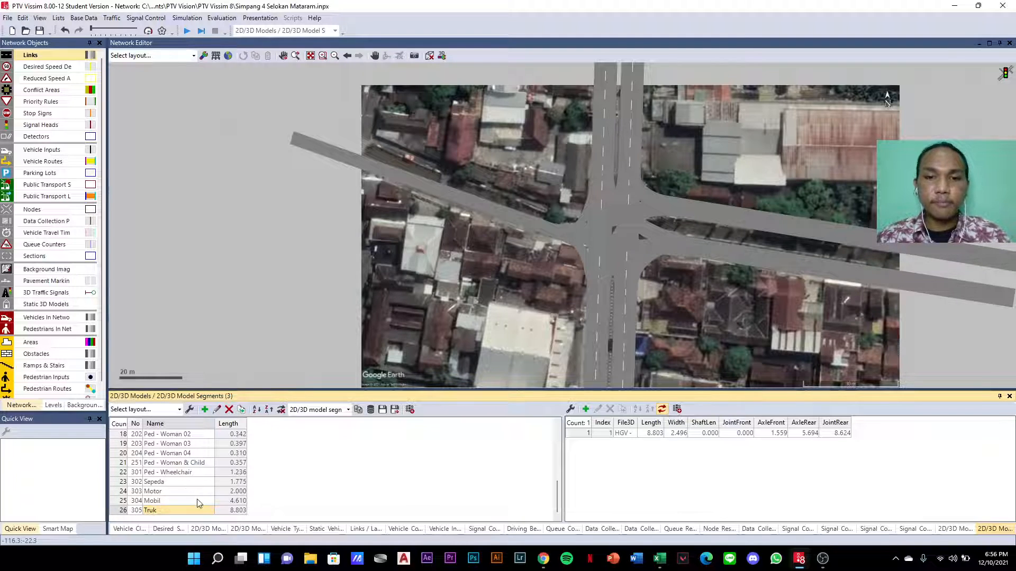
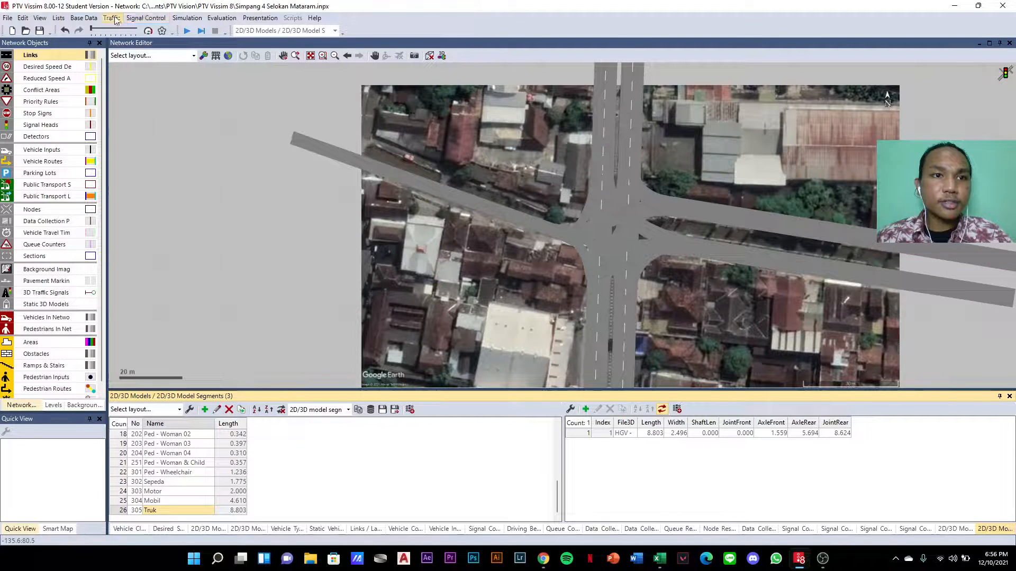
- Open the list of 2D/3D model distributions and add a new distribution
{"action": "left_click", "coordinate": [84, 18]}
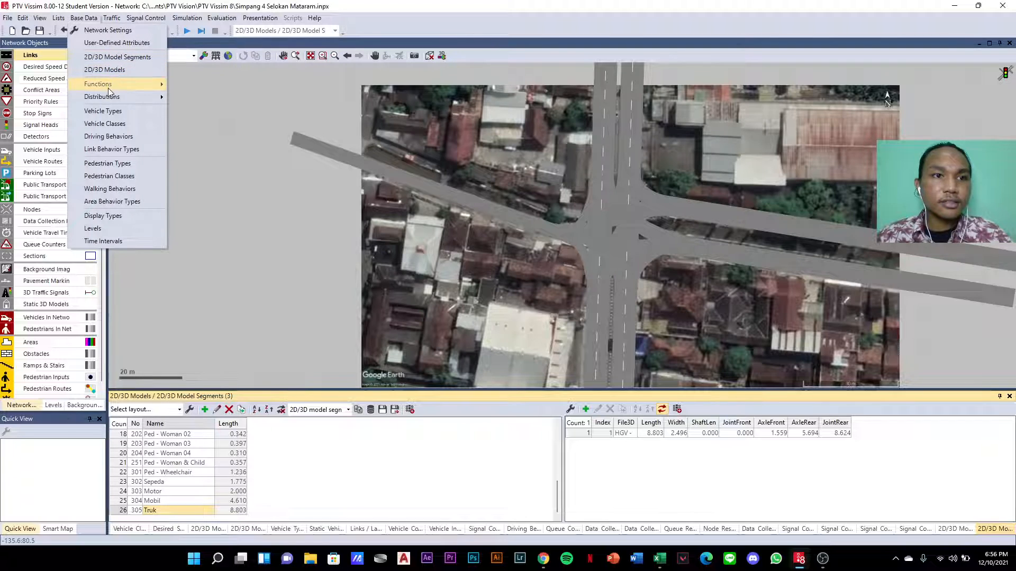
{"action": "mouse_move", "coordinate": [131, 104]}
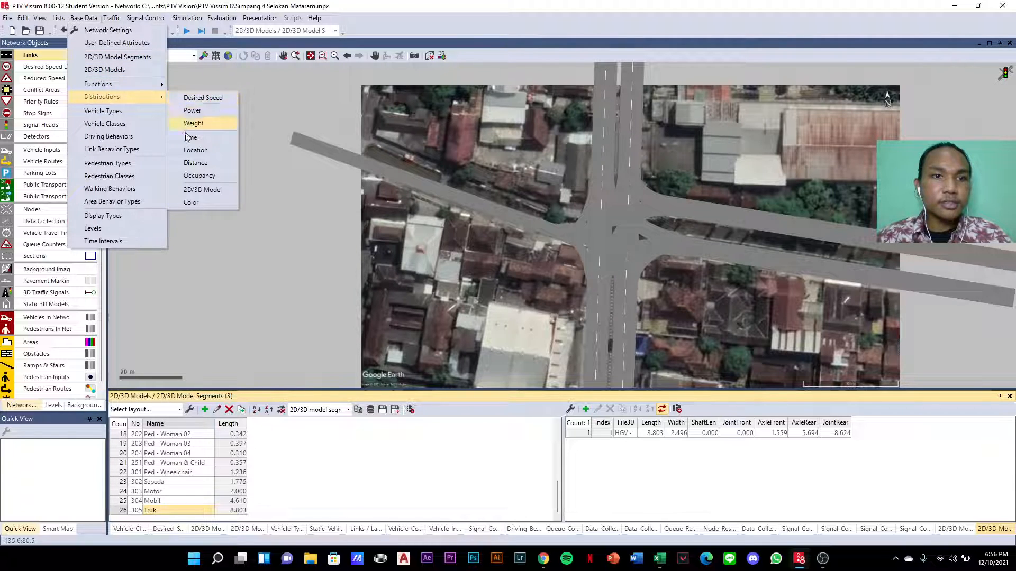
{"action": "left_click", "coordinate": [190, 190]}
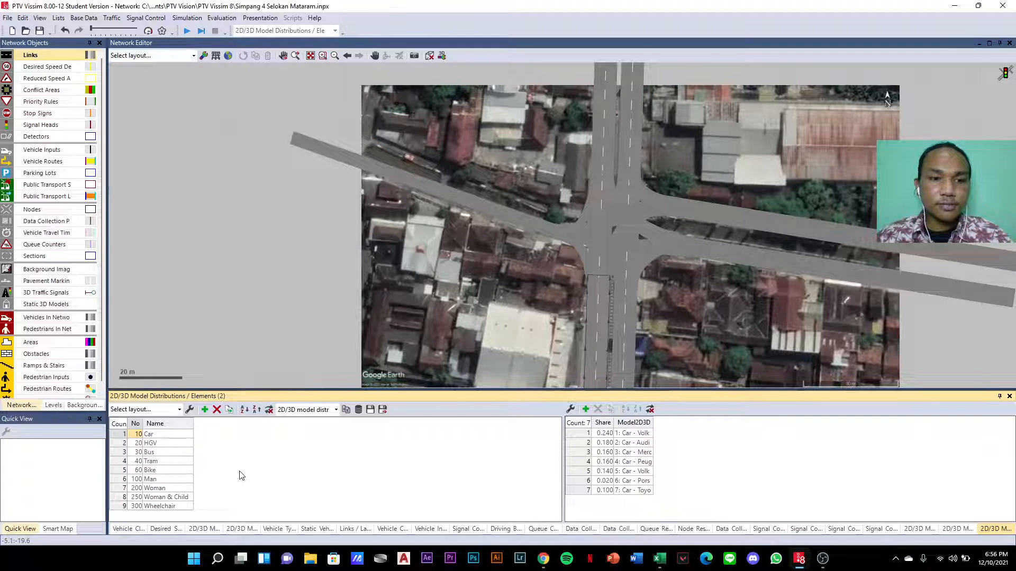
{"action": "left_click", "coordinate": [204, 410]}
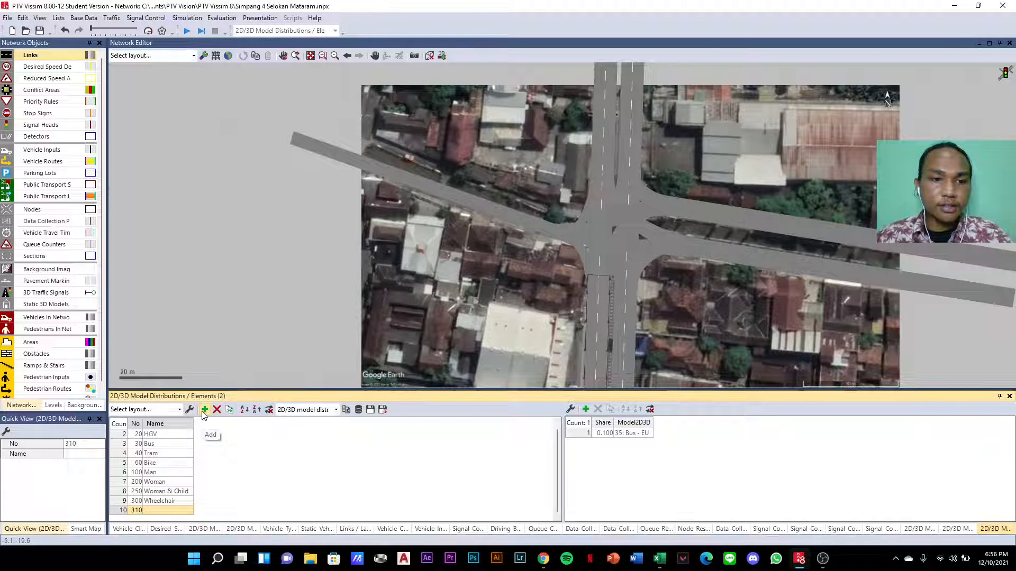
- Name the new 2D/3D model distribution Sepeda and assign it the model 302: Sepeda
{"action": "left_click", "coordinate": [166, 511]}
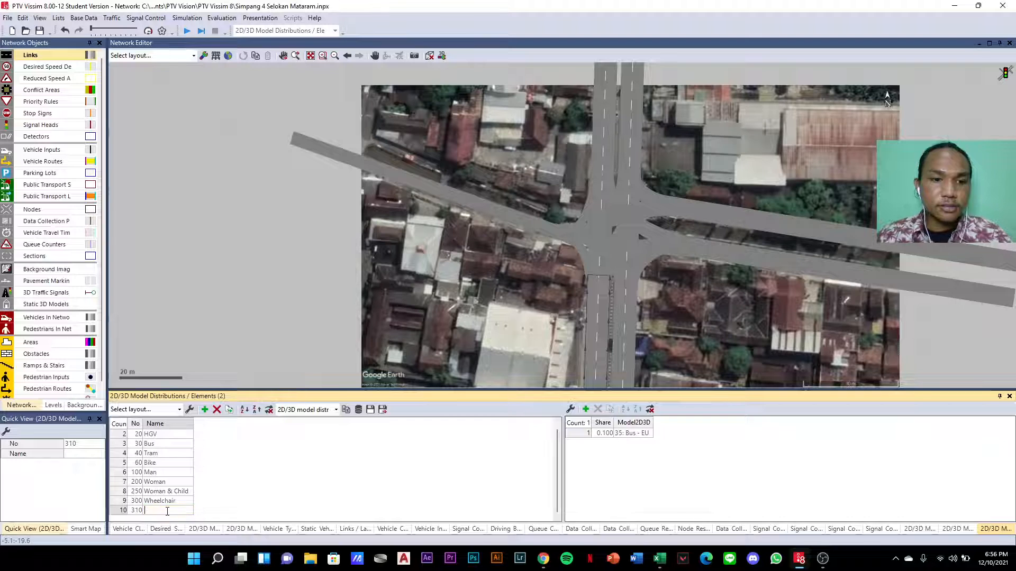
{"action": "type", "text": "S"}
{"action": "type", "text": "epeda"}
{"action": "key", "text": "Return"}
- Name distribution 320 Motor and assign it the model 303: Motor
{"action": "type", "text": "mO"}
{"action": "type", "text": "Motor"}
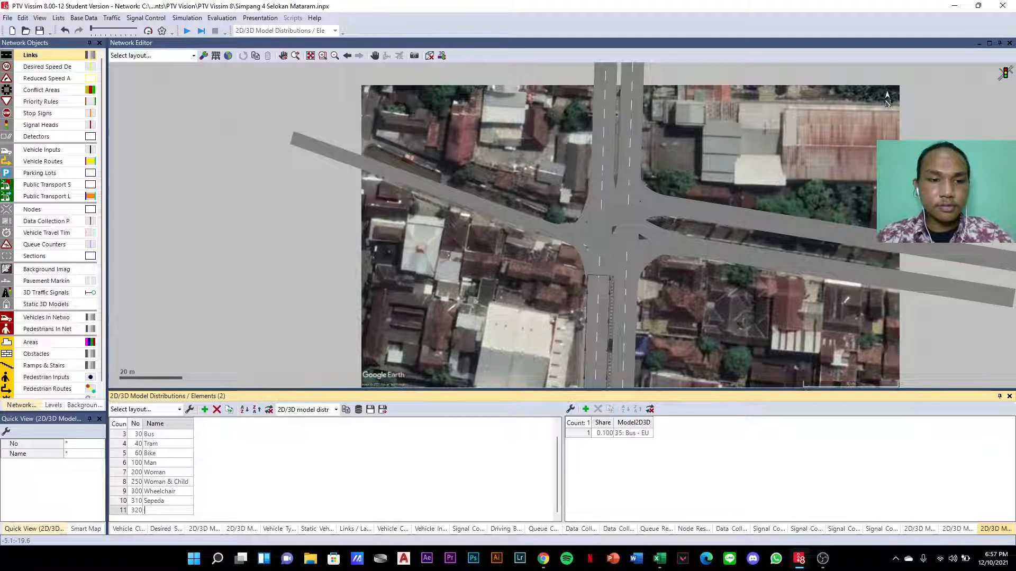
{"action": "key", "text": "Return"}
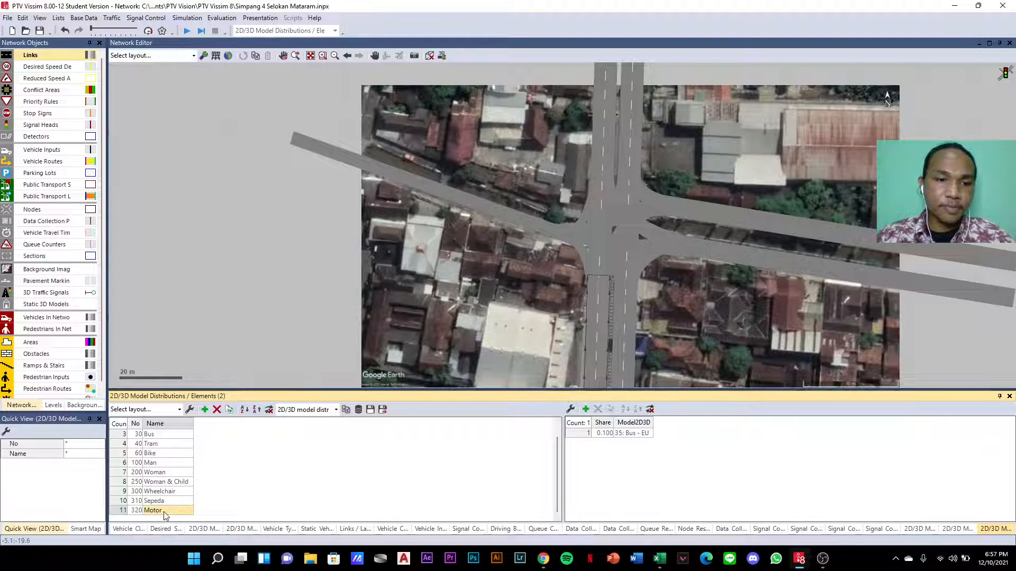
{"action": "left_click", "coordinate": [650, 438]}
{"action": "scroll", "coordinate": [644, 481], "scroll_direction": "down", "scroll_amount": 5}
{"action": "left_click", "coordinate": [640, 499]}
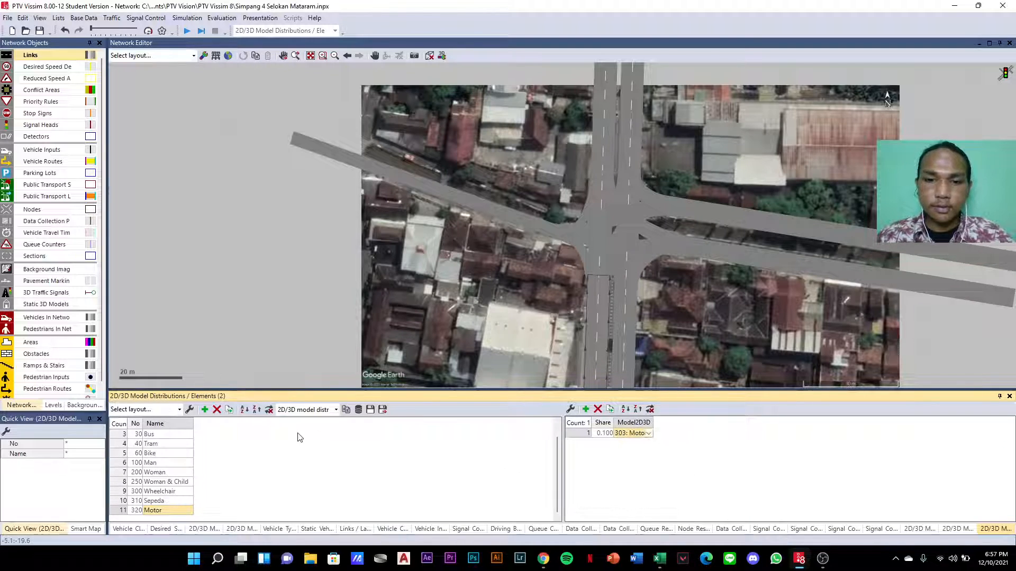
- Add a 2D/3D model distribution named Mobil and assign it the model 304: Mobil
{"action": "left_click", "coordinate": [204, 409]}
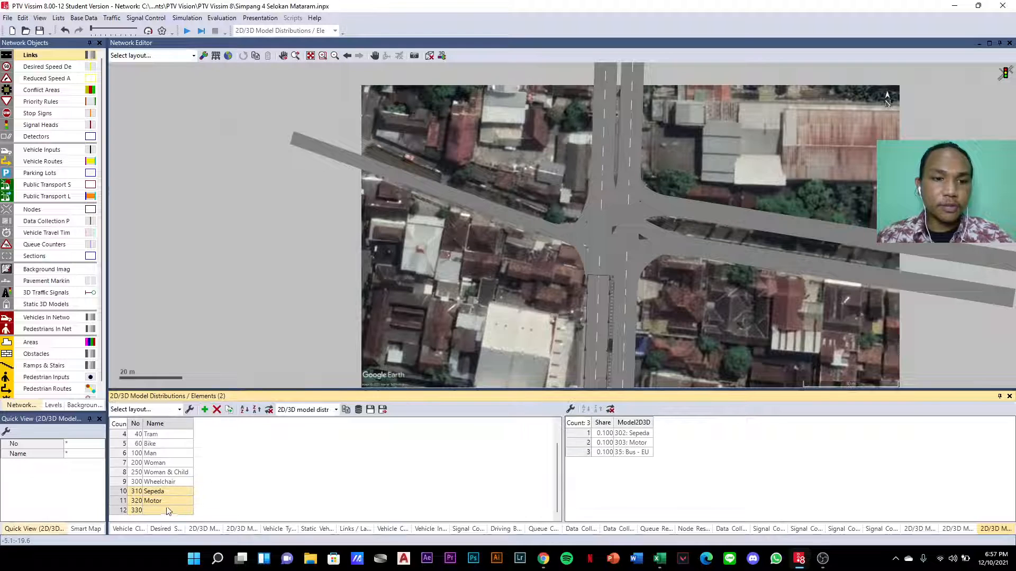
{"action": "left_click", "coordinate": [161, 511]}
{"action": "key", "text": "Return"}
{"action": "left_click", "coordinate": [646, 433]}
{"action": "scroll", "coordinate": [655, 466], "scroll_direction": "down", "scroll_amount": 8}
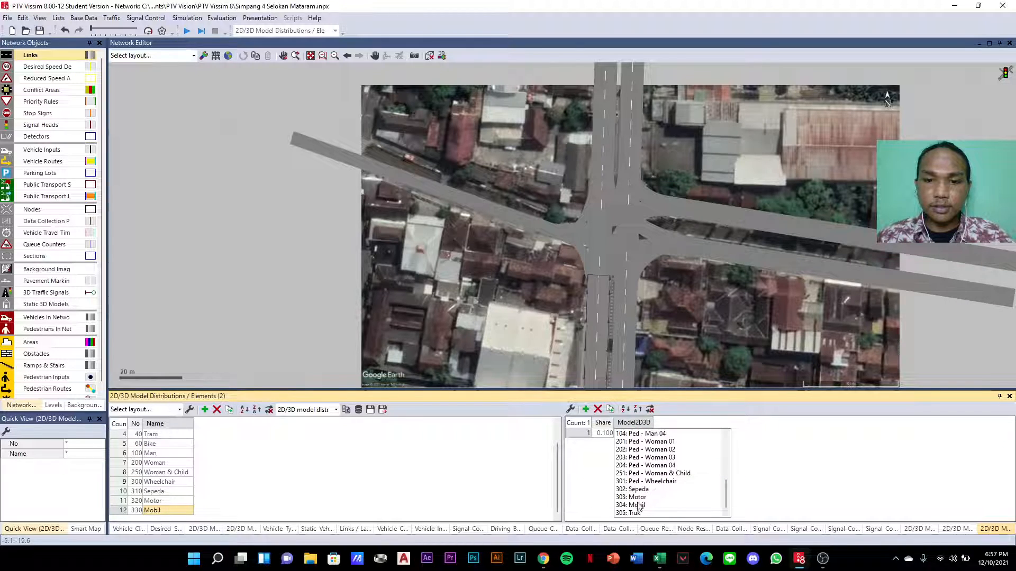
{"action": "left_click", "coordinate": [638, 505]}
- Add a 2D/3D model distribution named Truk and assign it the model 305: Truk
{"action": "left_click", "coordinate": [205, 410]}
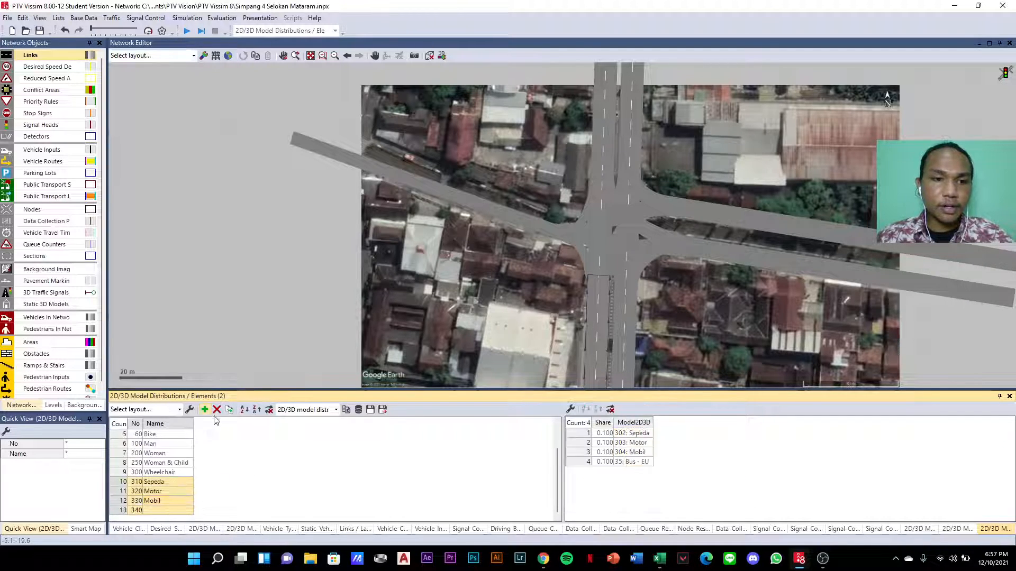
{"action": "left_click", "coordinate": [163, 512]}
{"action": "left_click", "coordinate": [164, 511]}
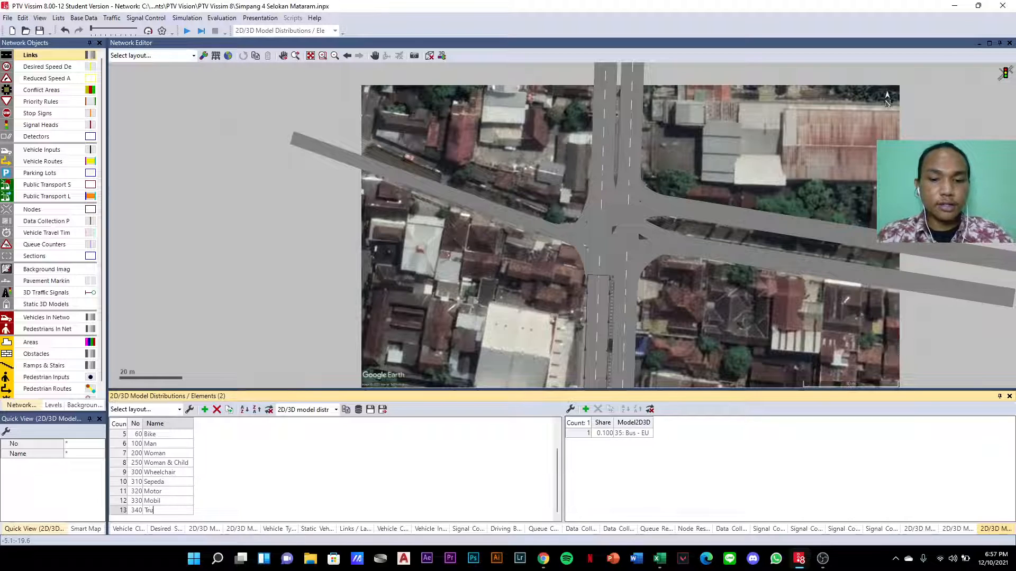
{"action": "key", "text": "Return"}
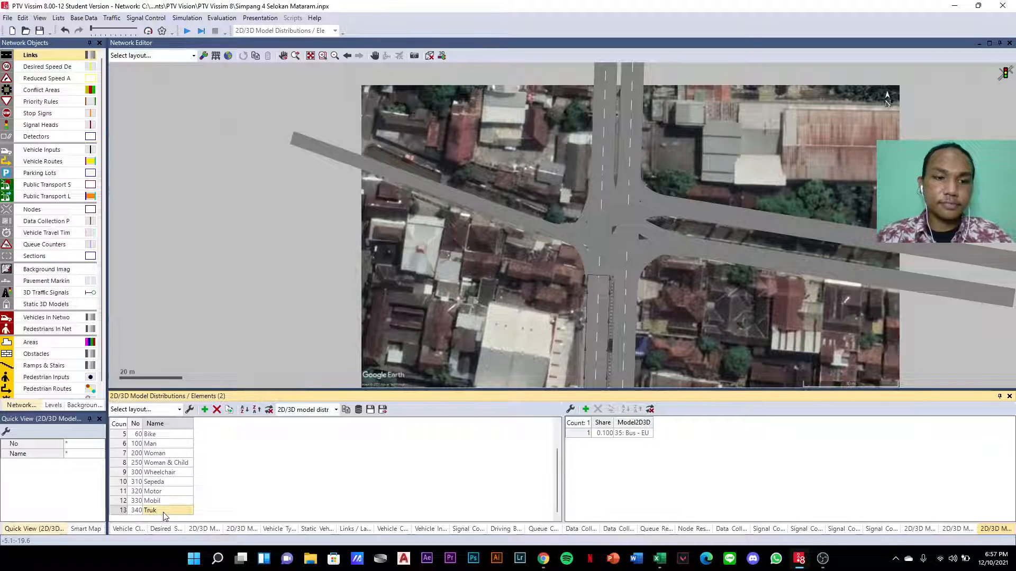
{"action": "left_click", "coordinate": [652, 434]}
{"action": "scroll", "coordinate": [662, 476], "scroll_direction": "up", "scroll_amount": 2}
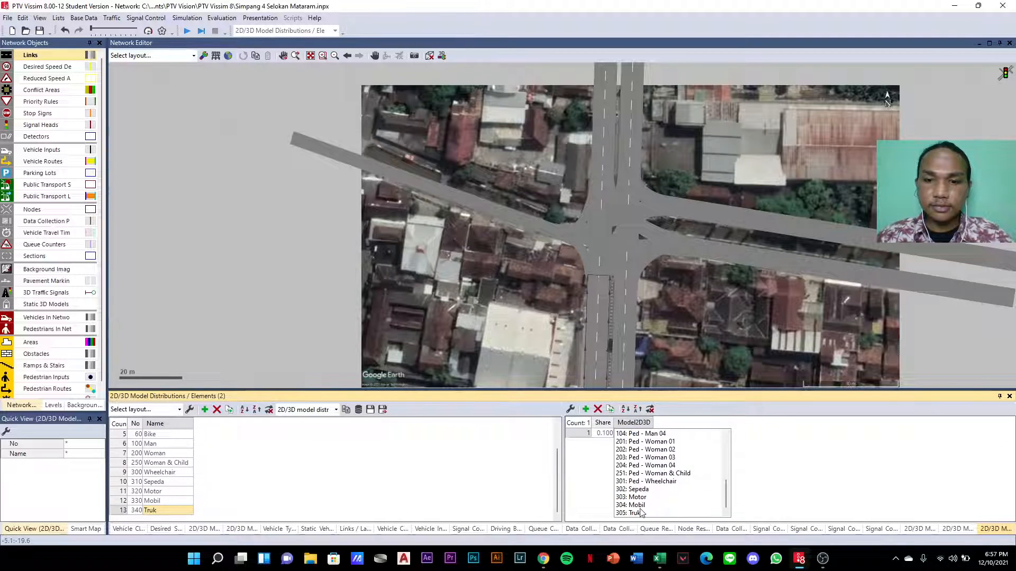
{"action": "left_click", "coordinate": [642, 513]}
{"action": "left_click", "coordinate": [649, 435]}
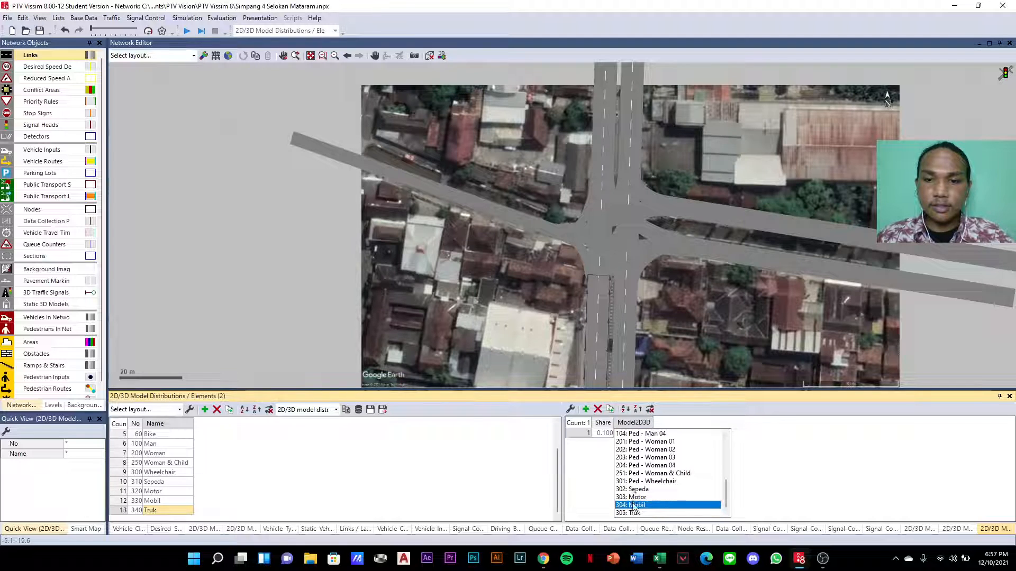
{"action": "left_click", "coordinate": [633, 513]}
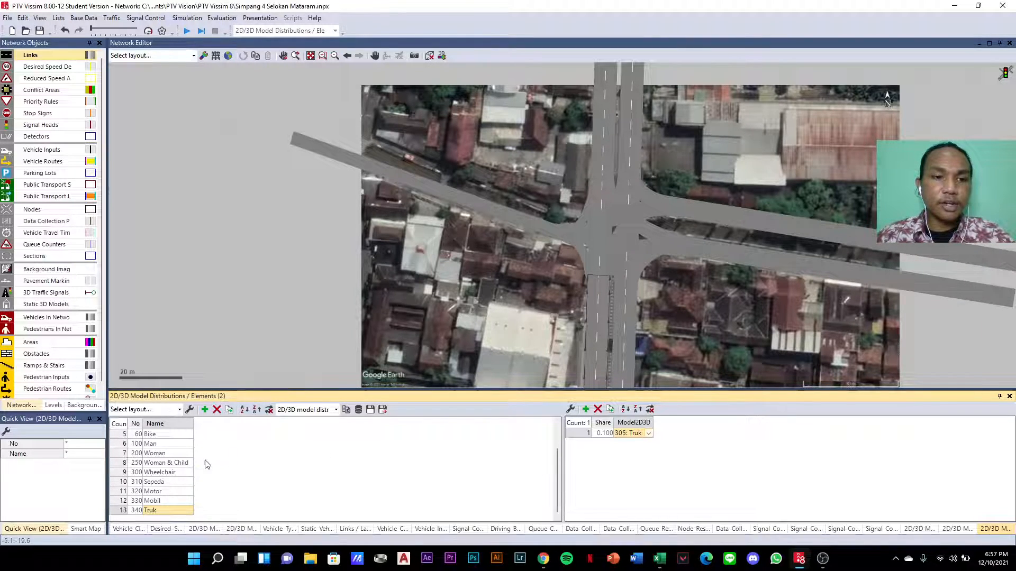
- Open the list of vehicle types from the base data
{"action": "left_click", "coordinate": [86, 19]}
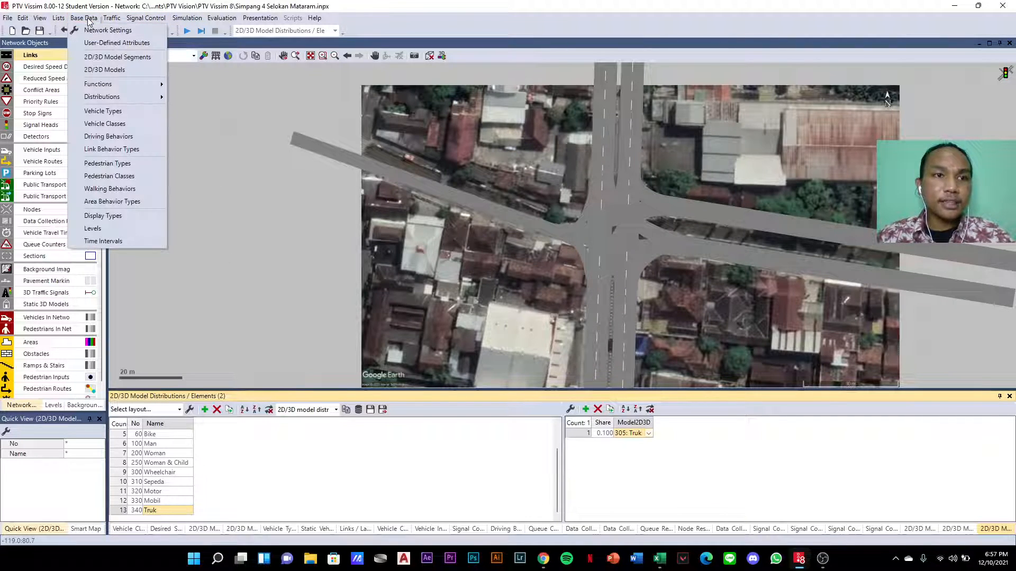
{"action": "left_click", "coordinate": [117, 113]}
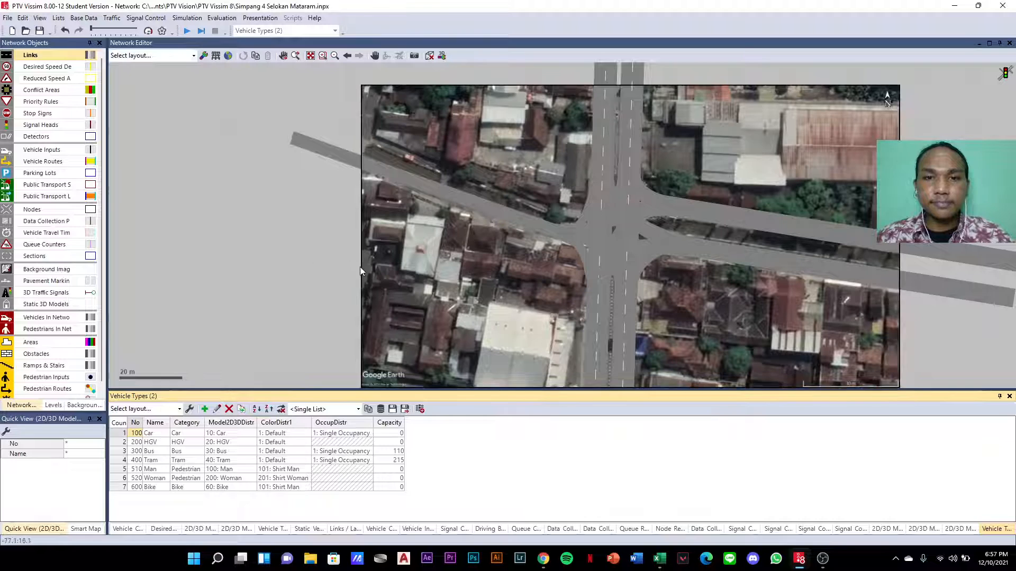
{"action": "left_click", "coordinate": [84, 18]}
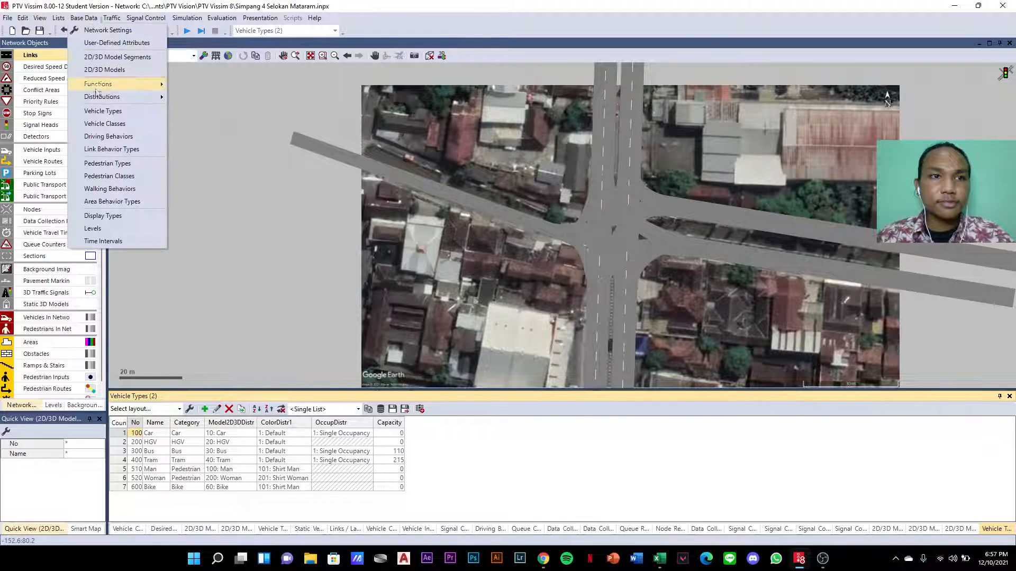
{"action": "left_click", "coordinate": [118, 113]}
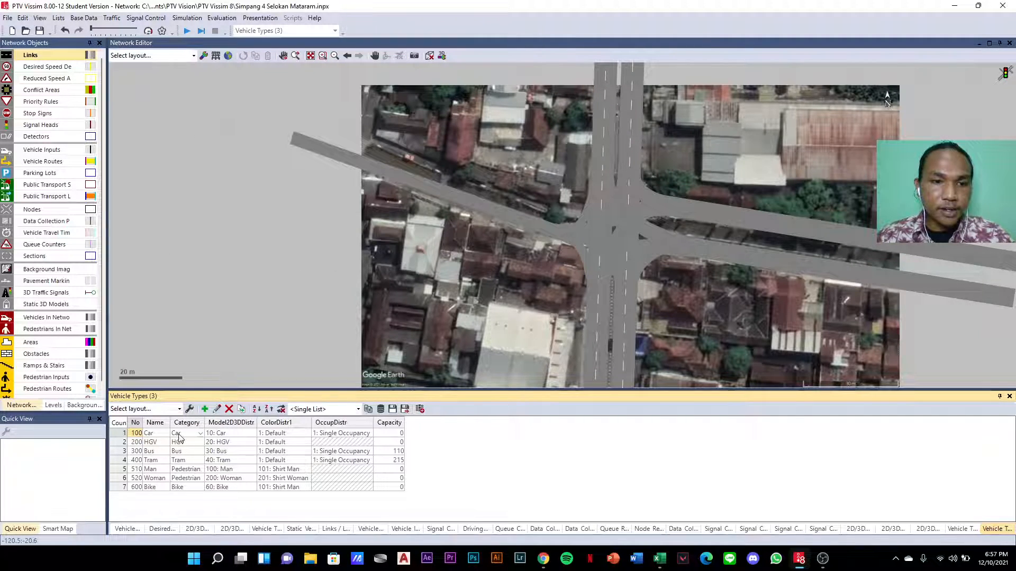
- Add a vehicle type named Sepeda with category Bike and vehicle model 310: Sepeda
{"action": "left_click", "coordinate": [204, 409]}
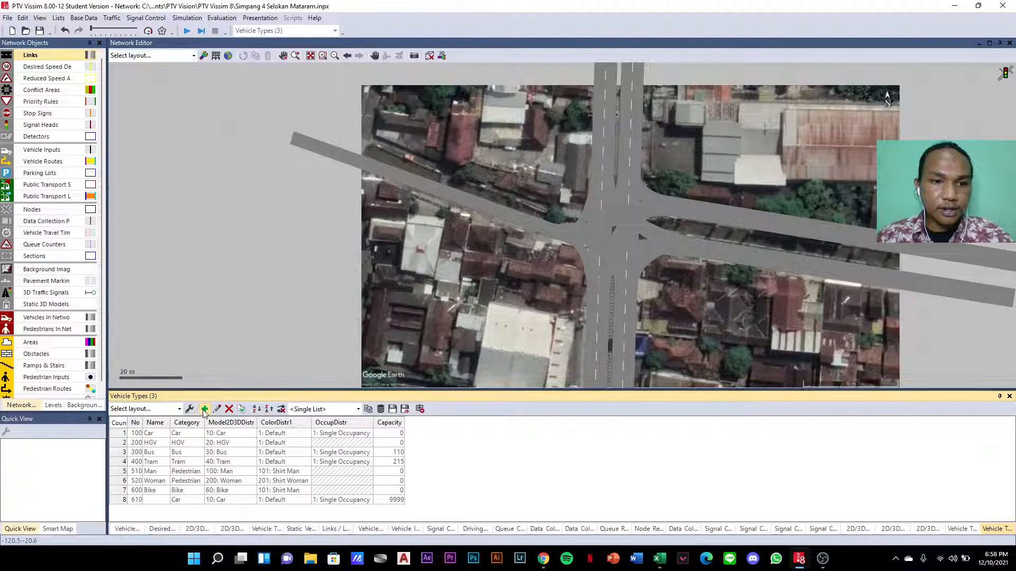
{"action": "left_click_drag", "start_coordinate": [738, 157], "coordinate": [499, 129]}
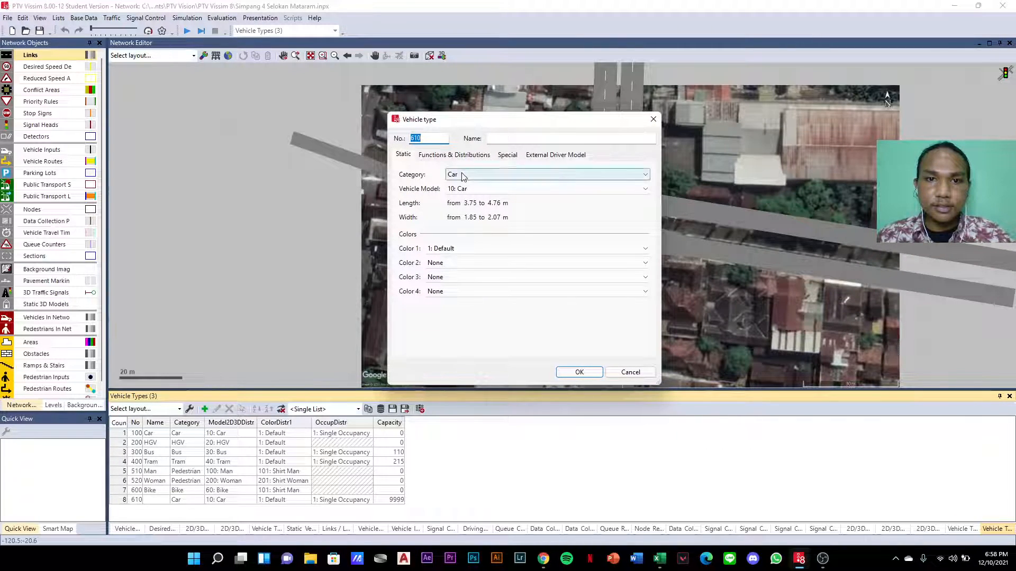
{"action": "left_click", "coordinate": [512, 138]}
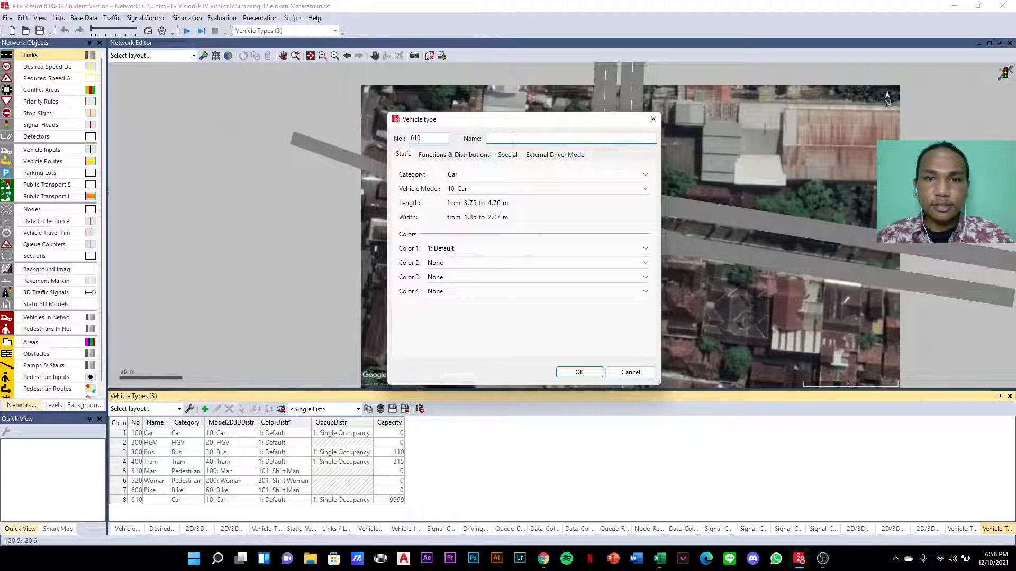
{"action": "type", "text": "S"}
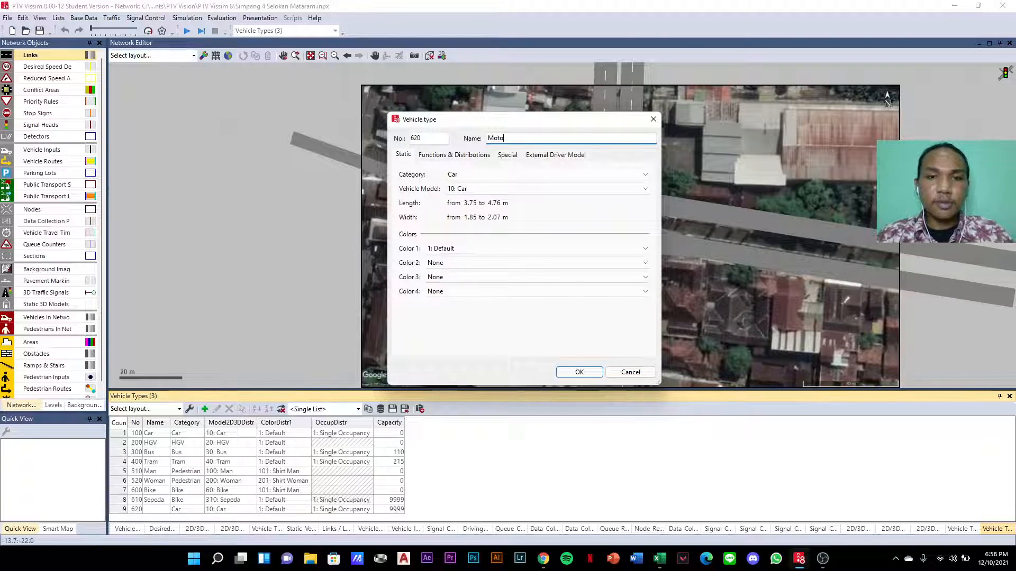
- Set the Motor vehicle type's category to Bike and its vehicle model to 320: Motor
{"action": "left_click", "coordinate": [465, 174]}
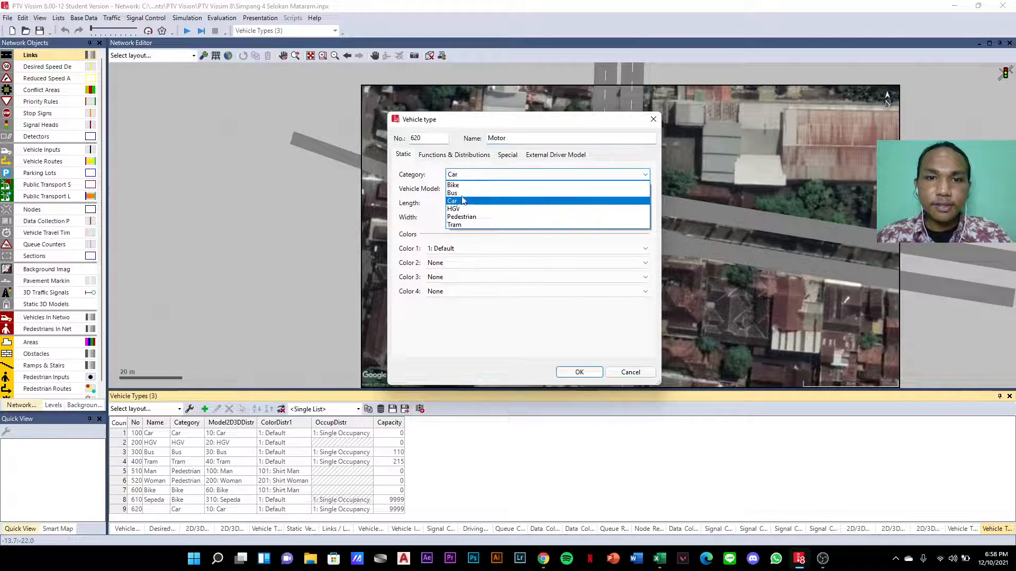
{"action": "left_click", "coordinate": [468, 191]}
{"action": "left_click", "coordinate": [468, 189]}
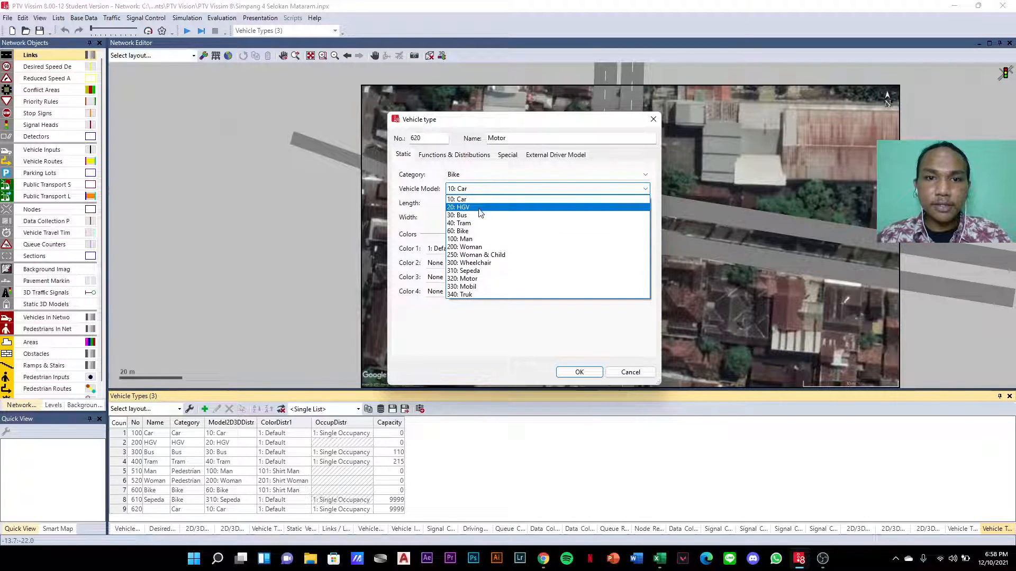
{"action": "left_click", "coordinate": [476, 279]}
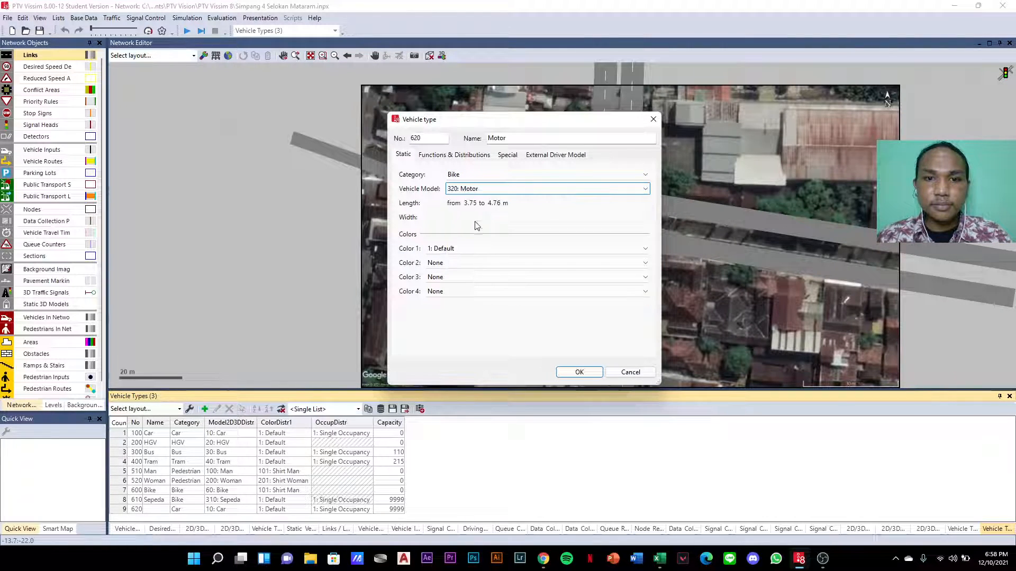
- Set the Motor type's maximum and desired acceleration and deceleration functions all to 6: Bike
{"action": "left_click", "coordinate": [434, 155]}
{"action": "left_click", "coordinate": [476, 174]}
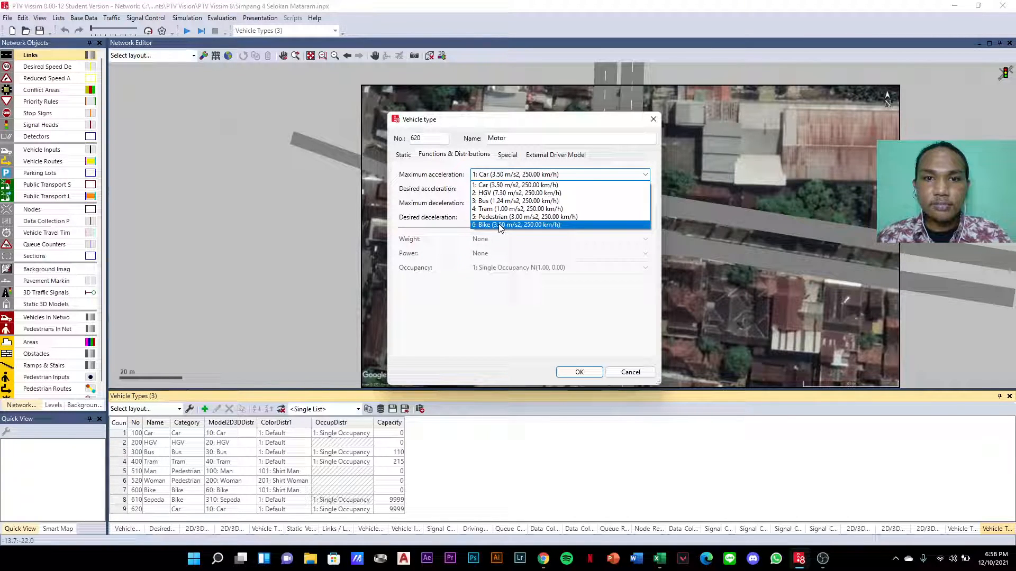
{"action": "left_click", "coordinate": [500, 226]}
{"action": "left_click", "coordinate": [502, 189]}
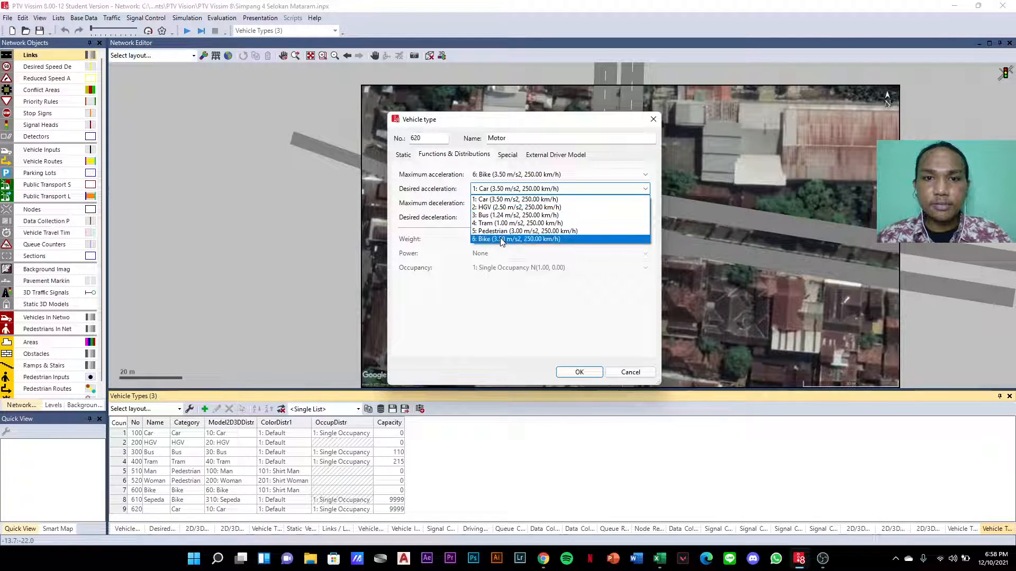
{"action": "left_click", "coordinate": [502, 239]}
{"action": "left_click", "coordinate": [513, 203]}
{"action": "left_click", "coordinate": [503, 253]}
{"action": "left_click", "coordinate": [508, 217]}
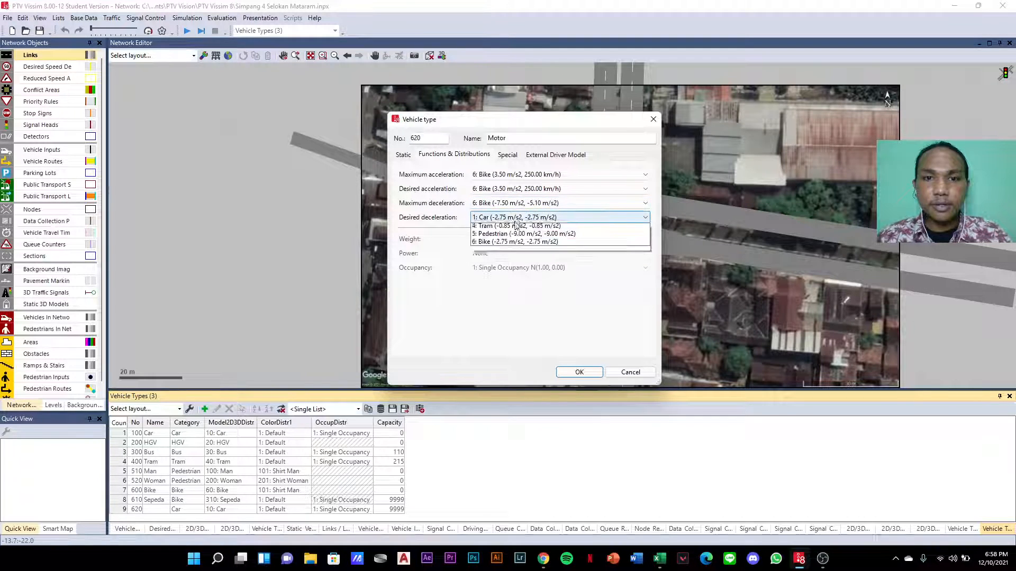
{"action": "left_click", "coordinate": [505, 268]}
- Recheck the Motor type's category and its acceleration and deceleration functions, and accept the vehicle type
{"action": "left_click", "coordinate": [410, 155]}
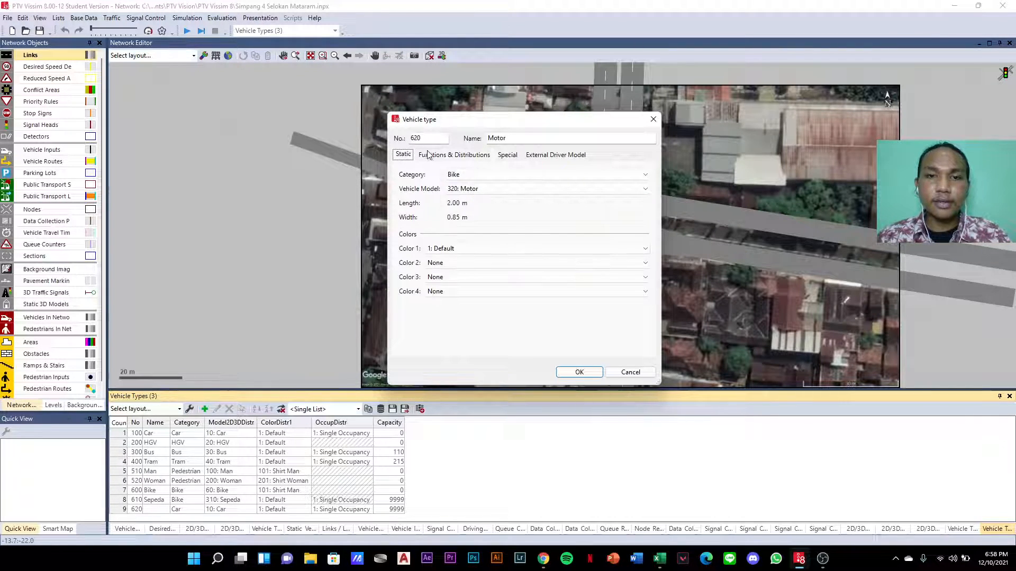
{"action": "left_click", "coordinate": [464, 177]}
{"action": "left_click", "coordinate": [464, 178]}
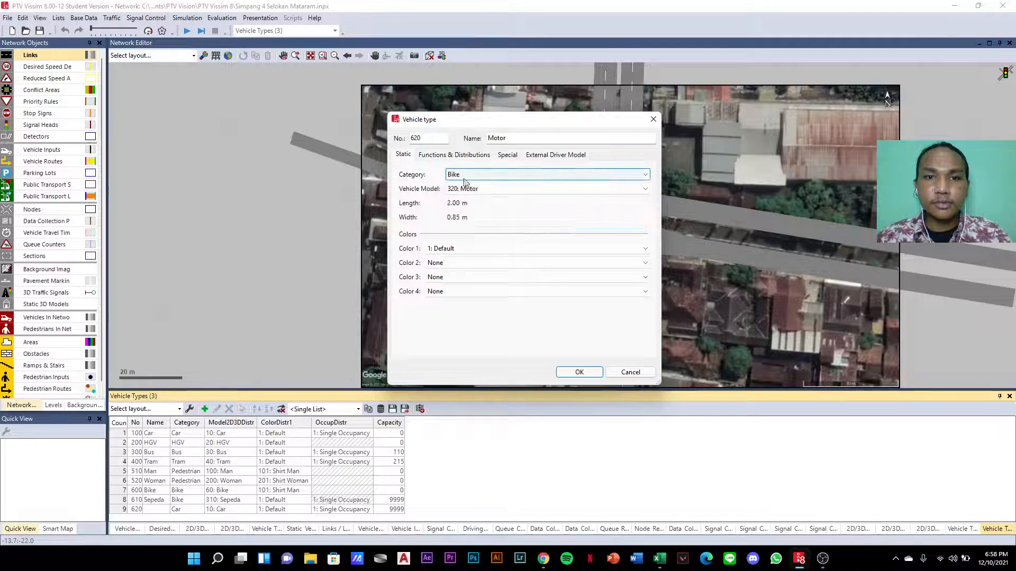
{"action": "left_click", "coordinate": [454, 154]}
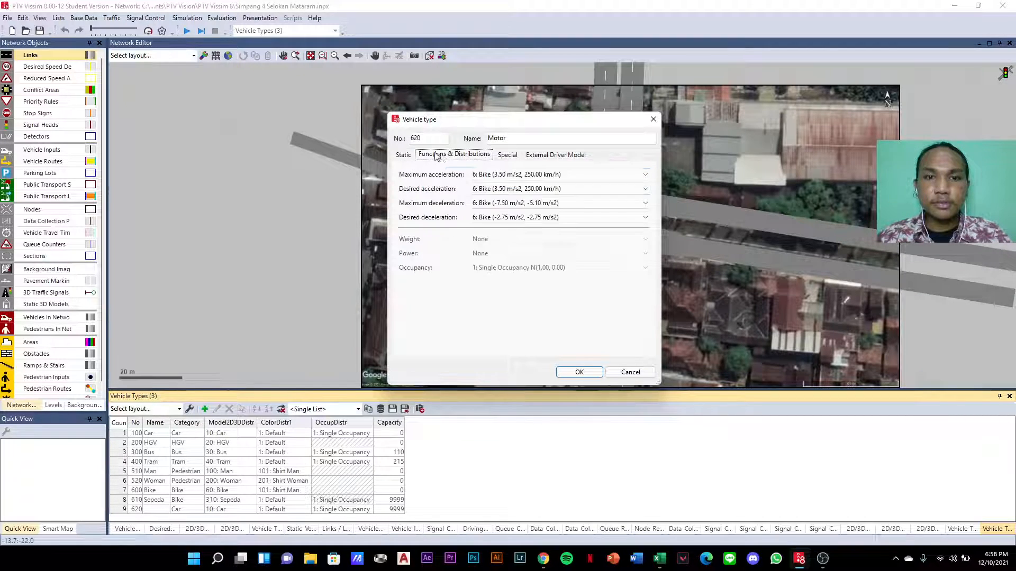
{"action": "left_click", "coordinate": [579, 373]}
- Add a vehicle type named Mobil with category Car and vehicle model 330: Mobil
{"action": "left_click", "coordinate": [205, 410]}
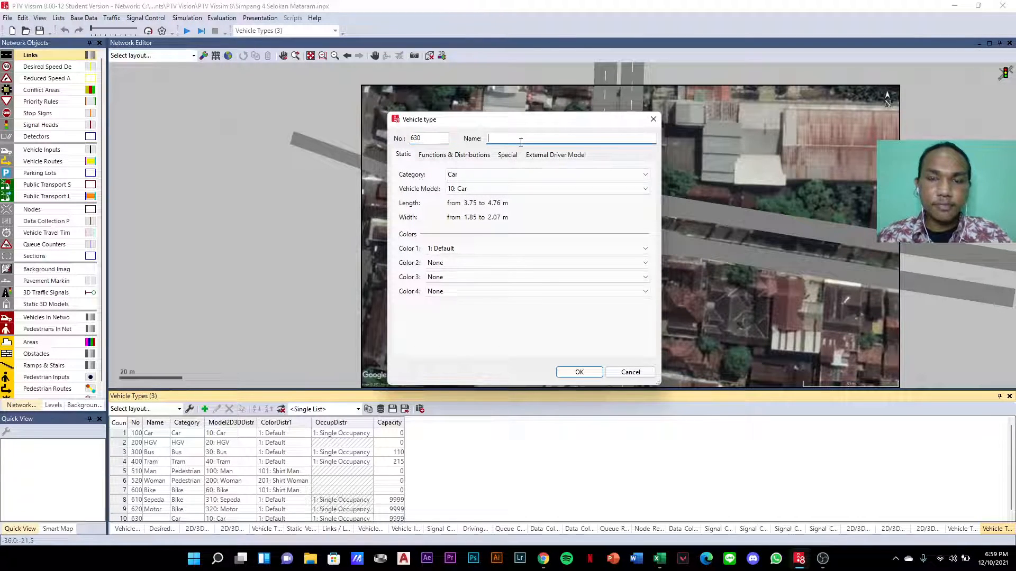
{"action": "left_click", "coordinate": [455, 174]}
{"action": "left_click", "coordinate": [455, 174]}
{"action": "left_click", "coordinate": [457, 189]}
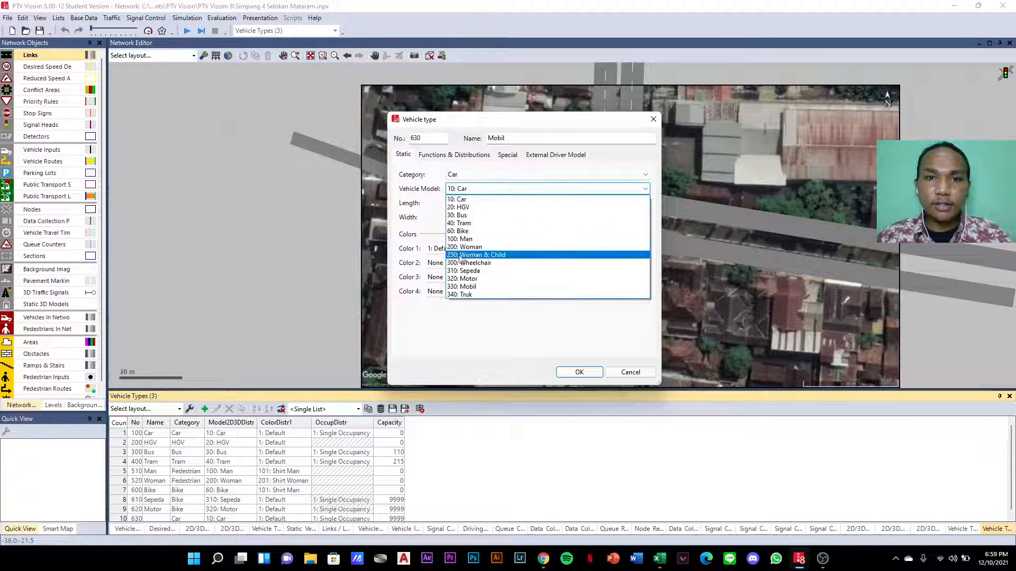
{"action": "left_click", "coordinate": [460, 286]}
- Keep the 1: Car acceleration and deceleration functions for the Mobil type and accept it
{"action": "left_click", "coordinate": [454, 155]}
{"action": "left_click", "coordinate": [531, 175]}
{"action": "left_click", "coordinate": [455, 189]}
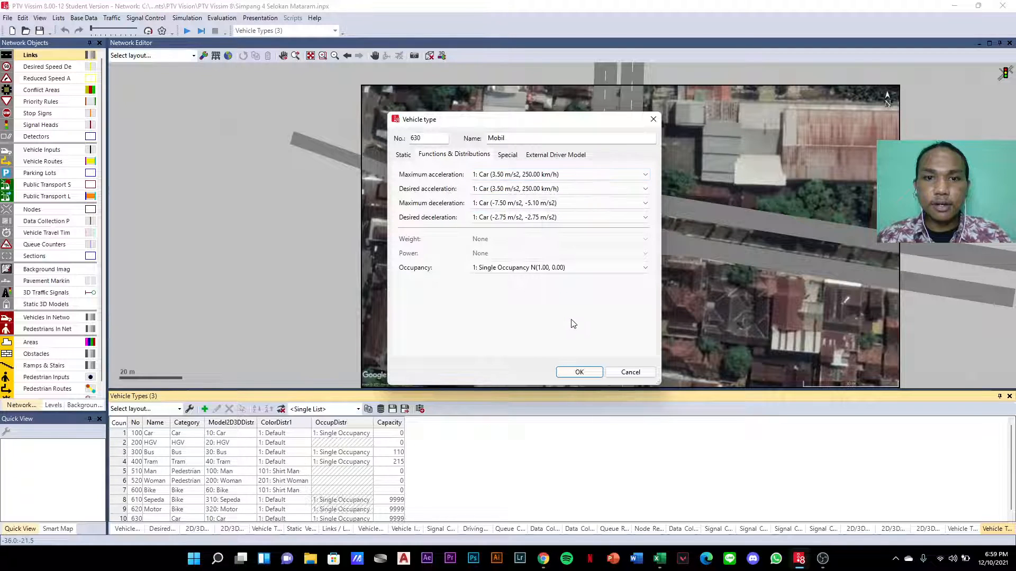
{"action": "left_click", "coordinate": [579, 372]}
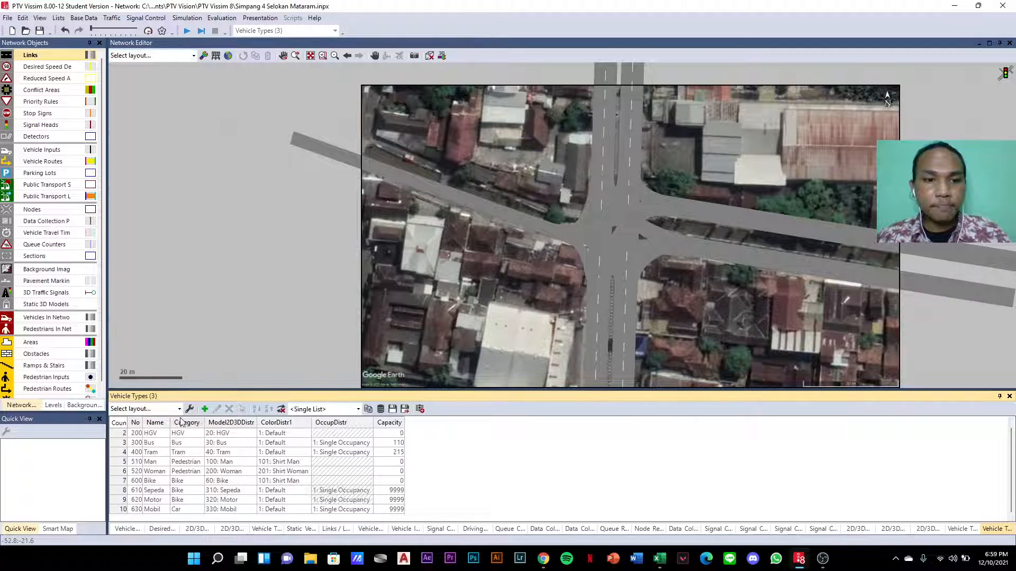
- Add a vehicle type named Truk with category HGV and vehicle model 340: Truk
{"action": "left_click", "coordinate": [204, 409]}
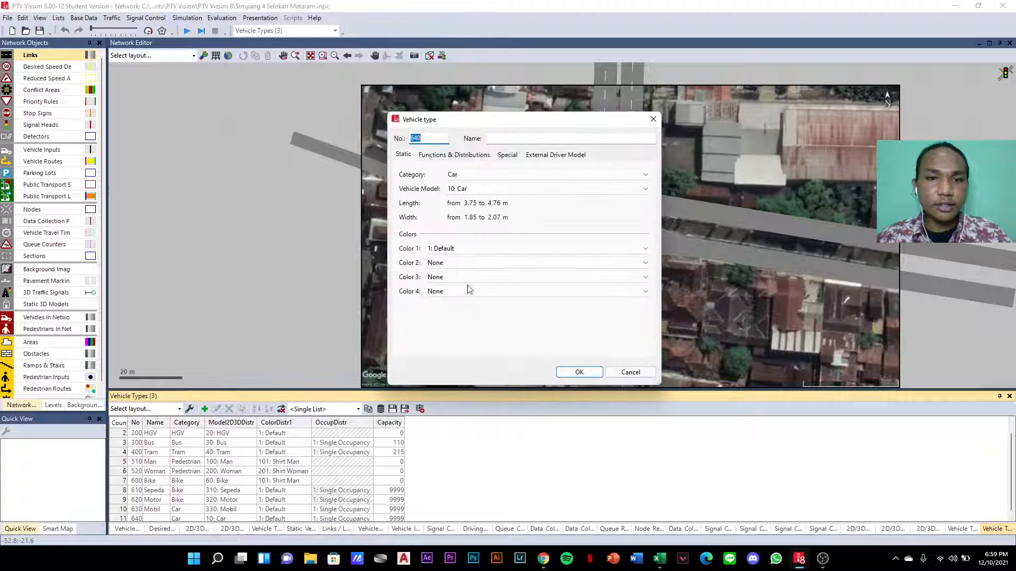
{"action": "left_click", "coordinate": [502, 139]}
{"action": "type", "text": "Truk"}
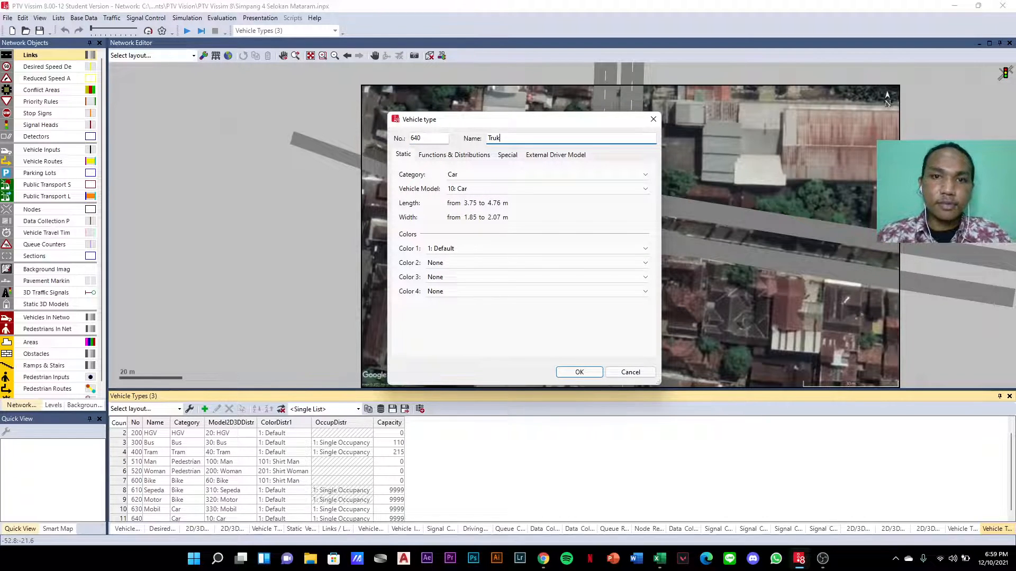
{"action": "left_click", "coordinate": [481, 175]}
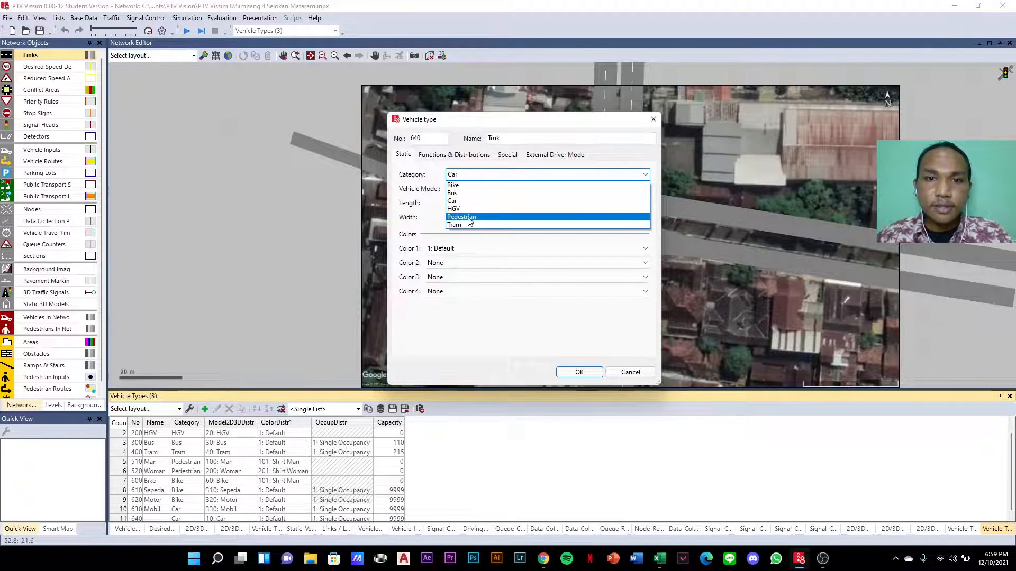
{"action": "left_click", "coordinate": [465, 209]}
{"action": "left_click", "coordinate": [465, 189]}
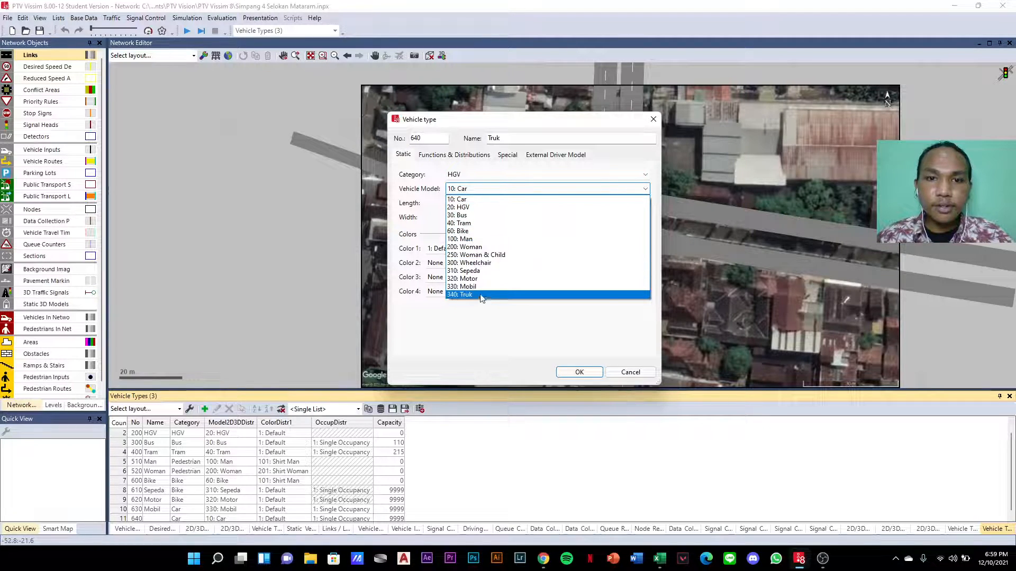
{"action": "left_click", "coordinate": [481, 294]}
- Set the Truk type's maximum and desired acceleration and deceleration functions all to 2: HGV
{"action": "left_click", "coordinate": [440, 154]}
{"action": "left_click", "coordinate": [508, 174]}
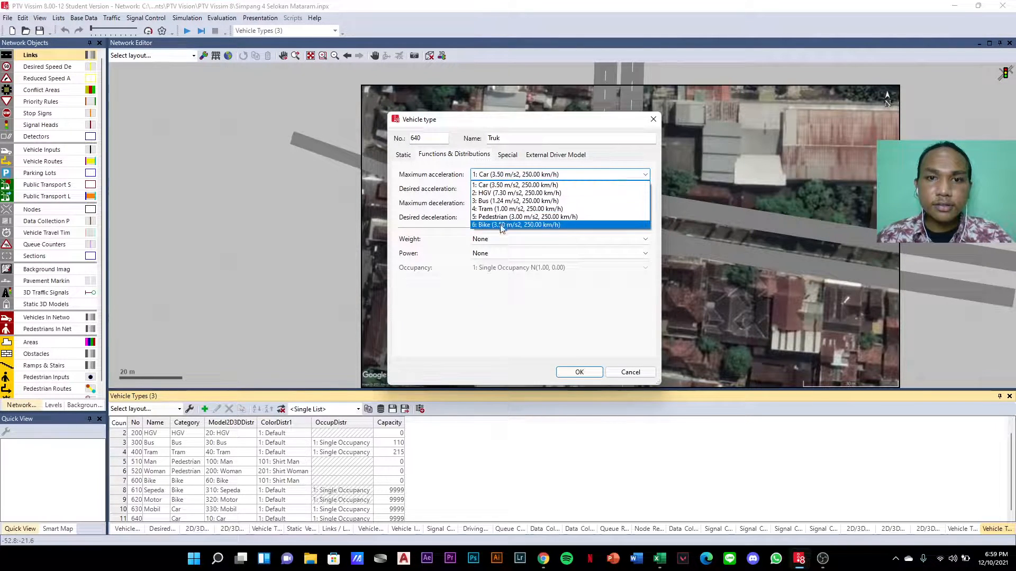
{"action": "left_click", "coordinate": [503, 193]}
{"action": "left_click", "coordinate": [505, 188]}
{"action": "left_click", "coordinate": [506, 207]}
{"action": "left_click", "coordinate": [506, 204]}
{"action": "left_click", "coordinate": [506, 225]}
{"action": "left_click", "coordinate": [503, 217]}
{"action": "left_click", "coordinate": [458, 214]}
{"action": "left_click", "coordinate": [479, 218]}
{"action": "left_click", "coordinate": [493, 236]}
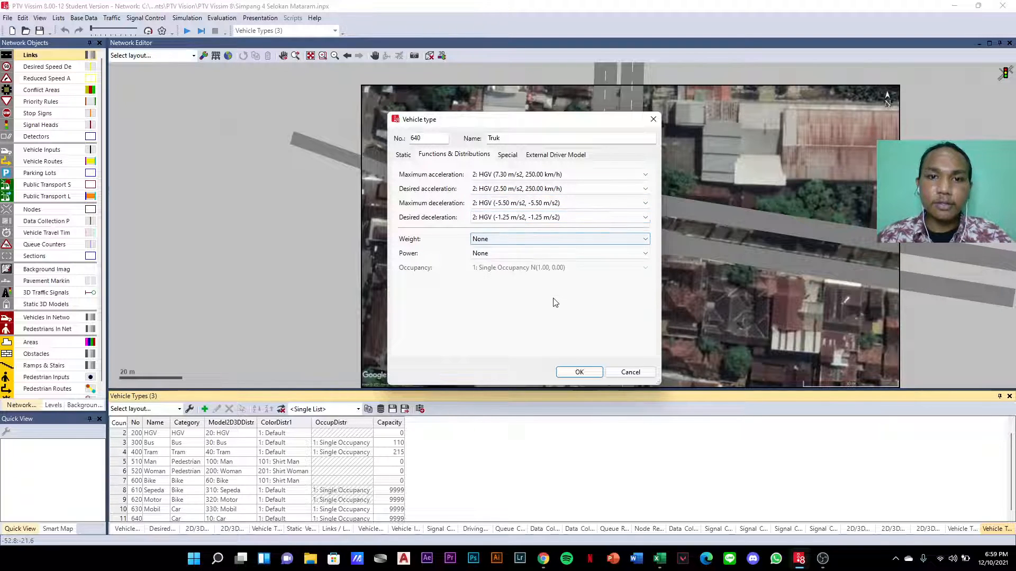
- Open the weight distribution choices for the Truk vehicle type
{"action": "left_click", "coordinate": [503, 240]}
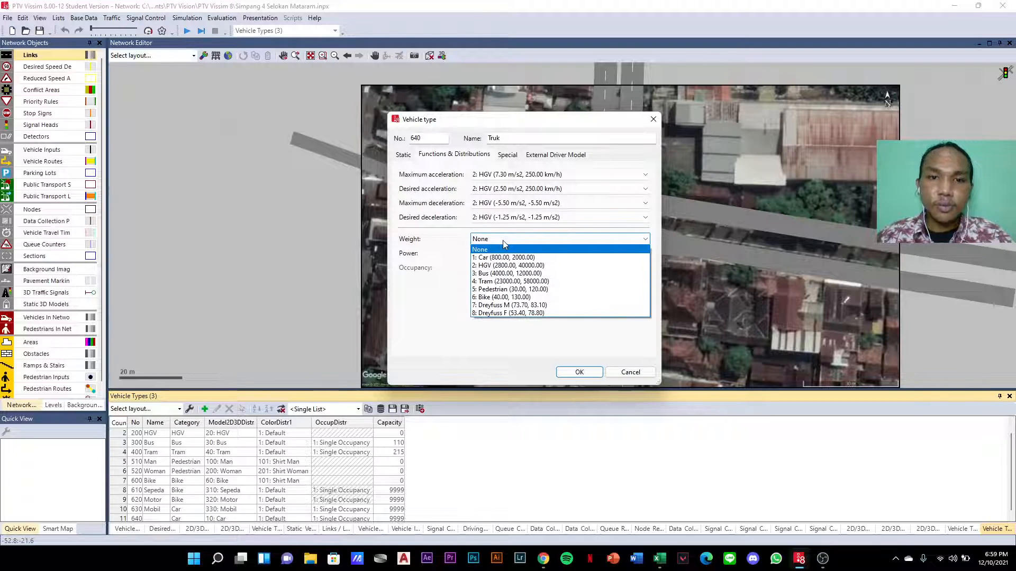
- Set the Truk vehicle type's weight to 2: HGV (2800.00, 40000.00) and its power to 3 (150.00, 300.00), and save it
{"action": "left_click", "coordinate": [449, 279]}
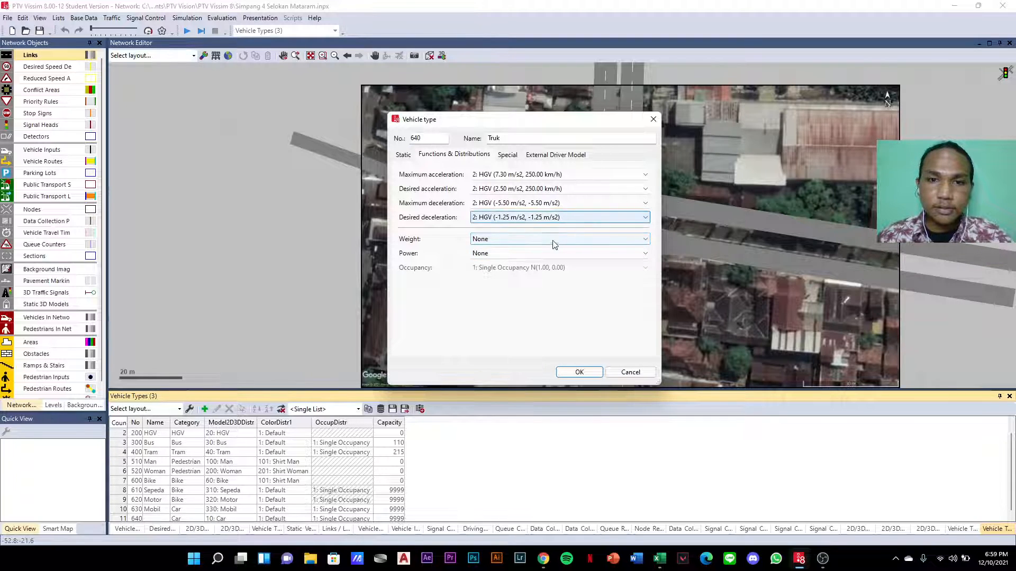
{"action": "left_click", "coordinate": [508, 241]}
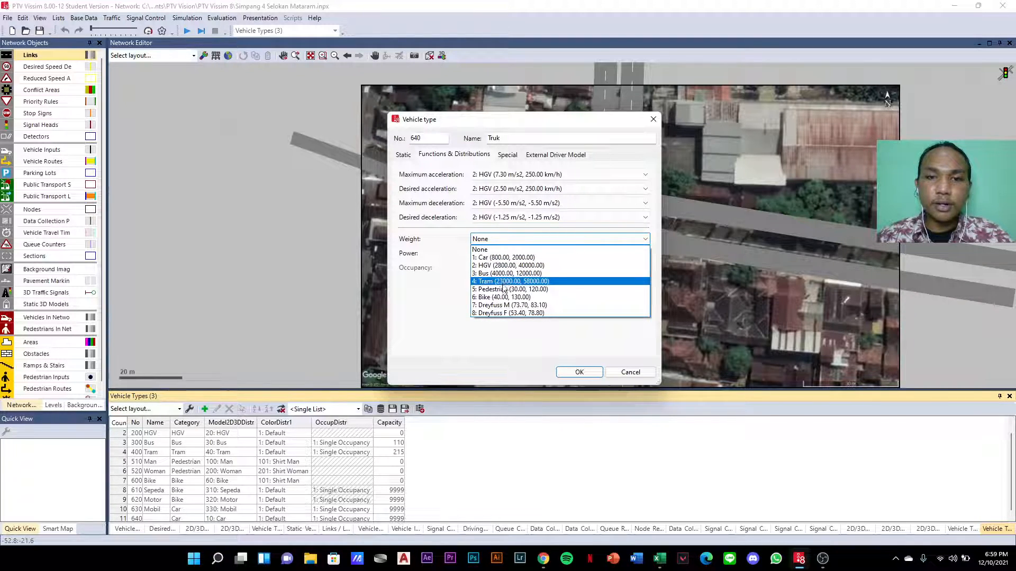
{"action": "left_click", "coordinate": [506, 265]}
{"action": "left_click", "coordinate": [511, 255]}
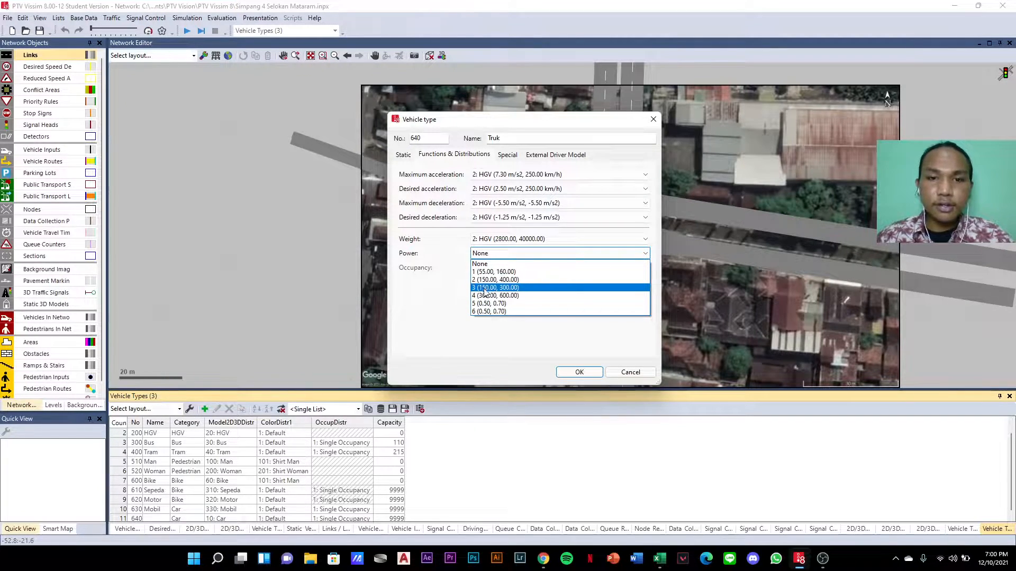
{"action": "left_click", "coordinate": [492, 287]}
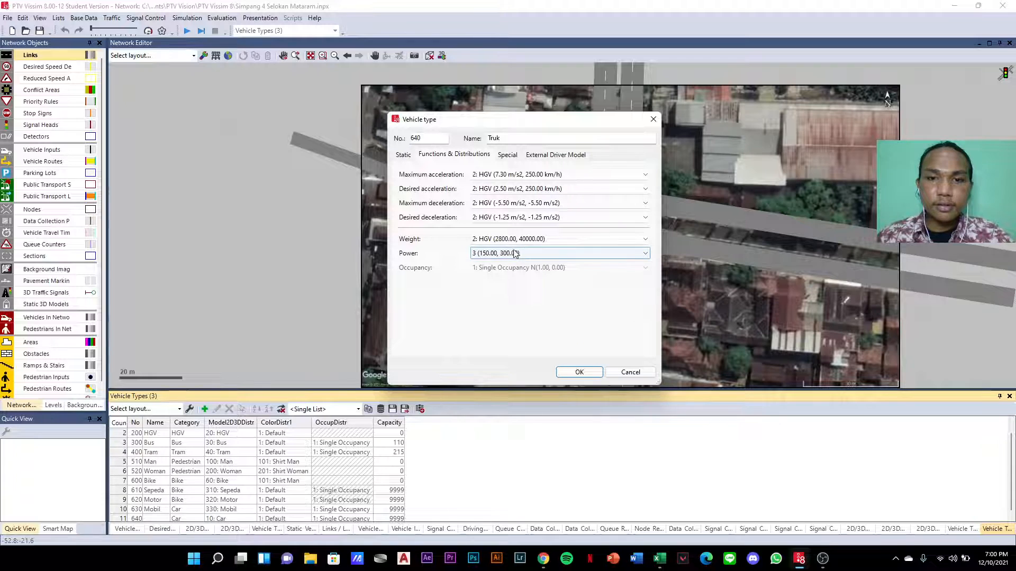
{"action": "left_click", "coordinate": [579, 372]}
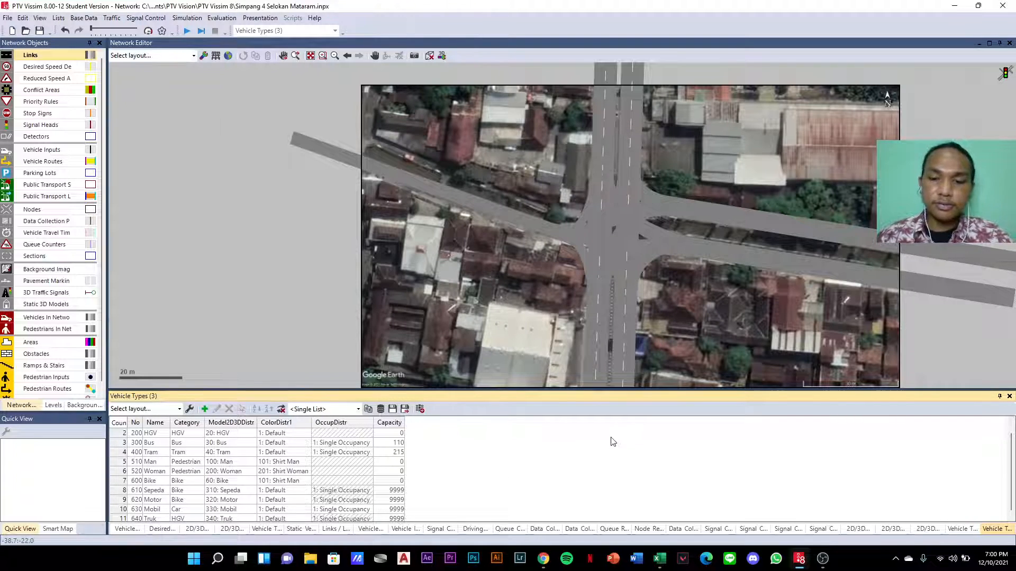
{"action": "type", "text": "po"}
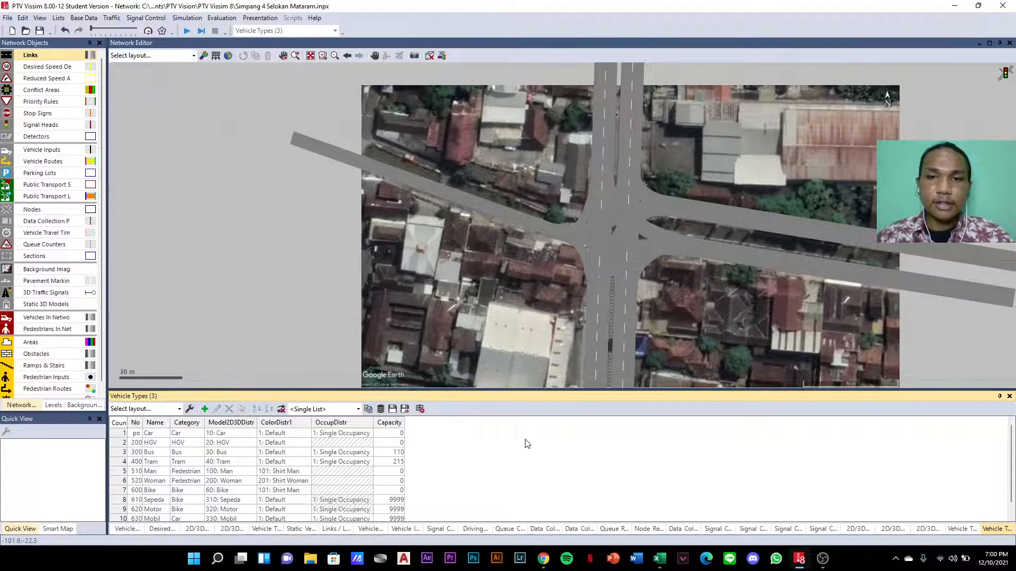
{"action": "left_click", "coordinate": [282, 469]}
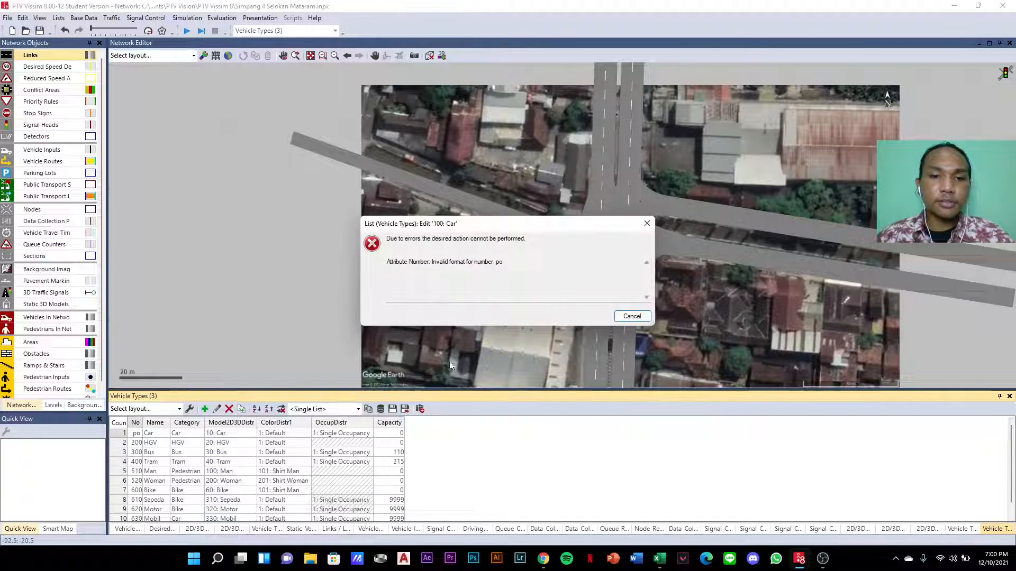
{"action": "left_click", "coordinate": [632, 316]}
{"action": "left_click", "coordinate": [186, 510]}
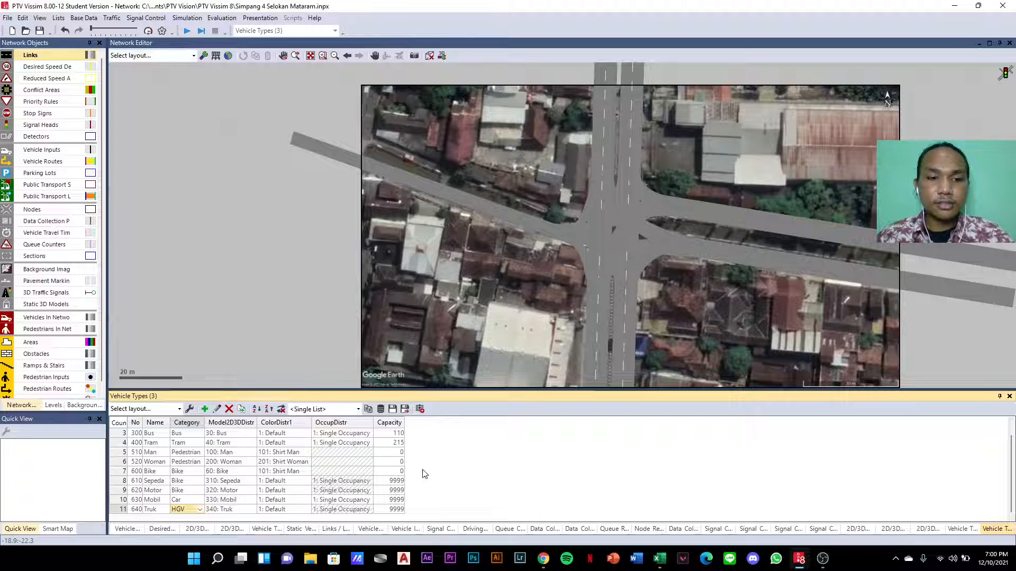
- Open the vehicle classes list and add a new class named Sepeda
{"action": "left_click", "coordinate": [85, 19]}
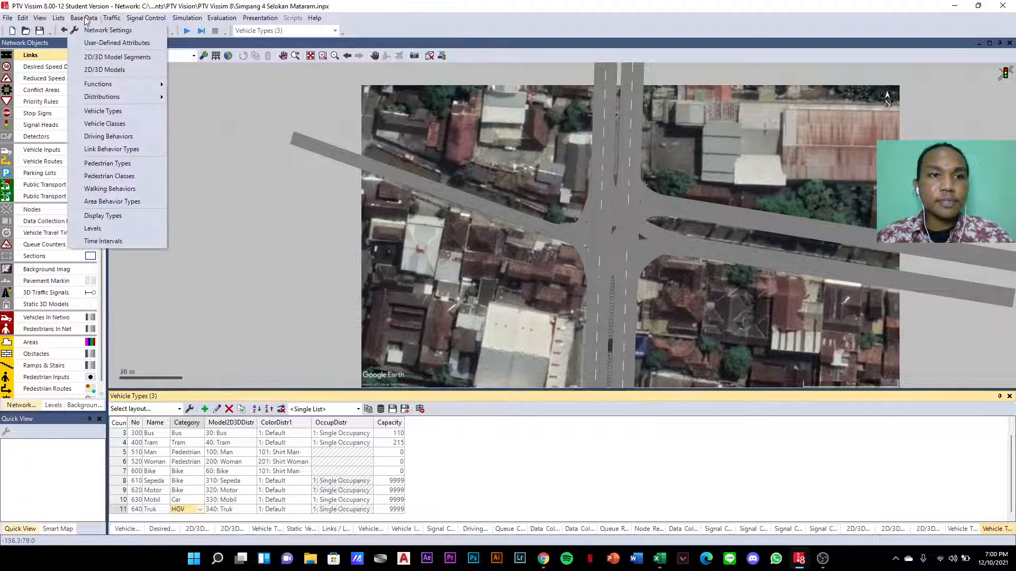
{"action": "left_click", "coordinate": [105, 124]}
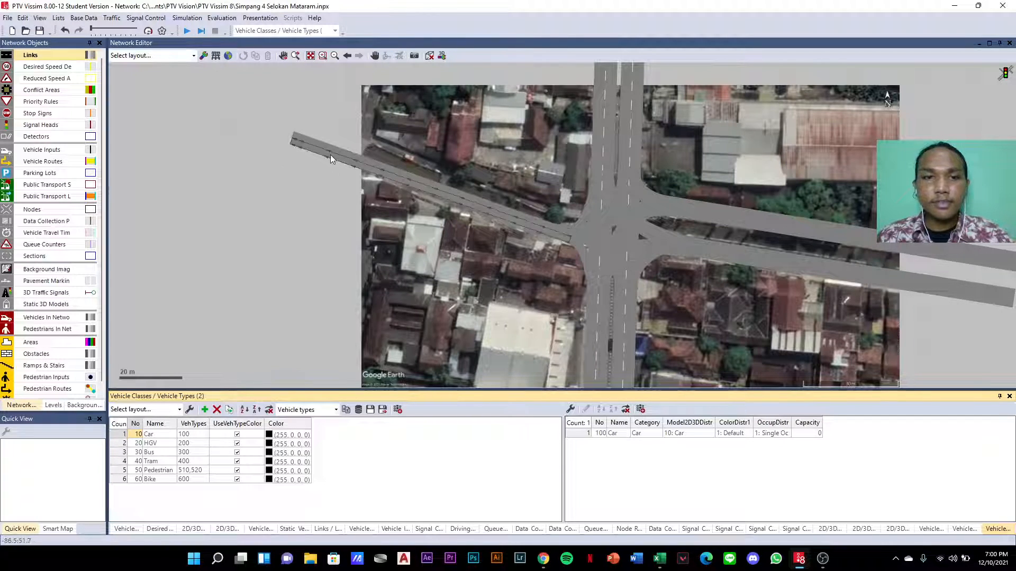
{"action": "left_click", "coordinate": [204, 410]}
{"action": "left_click", "coordinate": [167, 492]}
{"action": "type", "text": "Sepeda"}
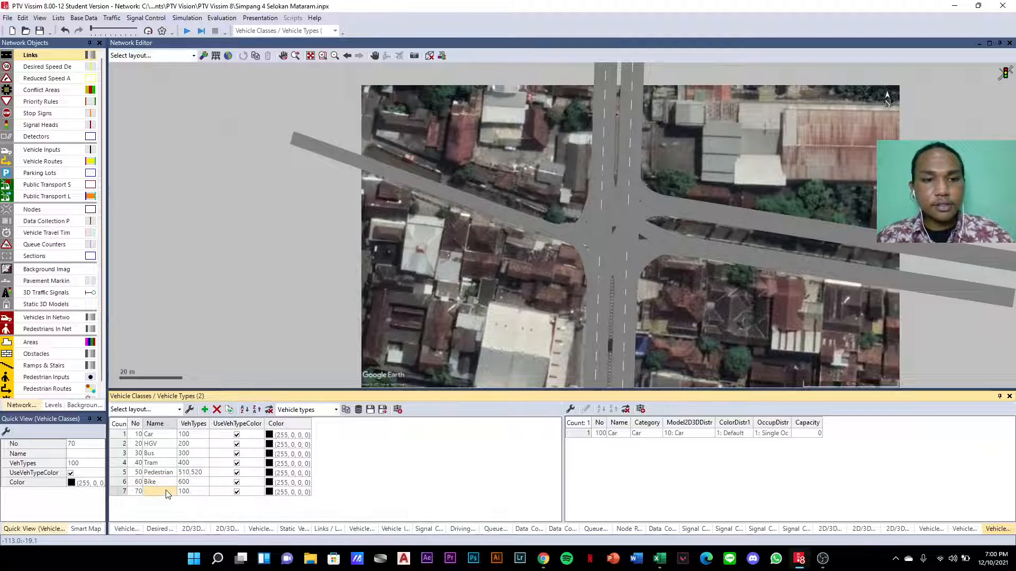
- Add another vehicle class named Motor
{"action": "left_click", "coordinate": [204, 410]}
{"action": "type", "text": "Motor"}
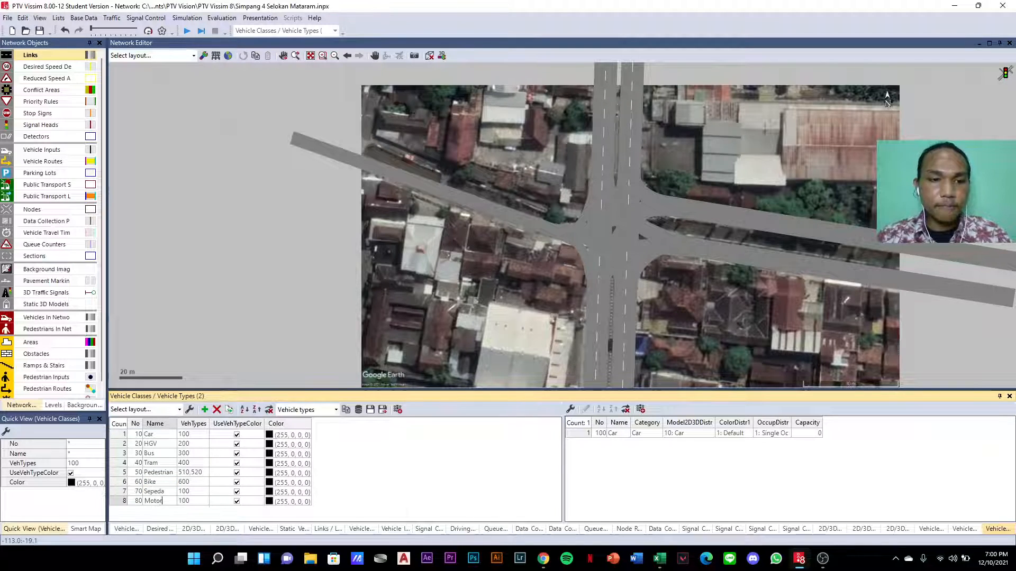
{"action": "left_click", "coordinate": [160, 501]}
- Examine the attributes of the vehicle type assigned to the Sepeda class
{"action": "left_click", "coordinate": [156, 492]}
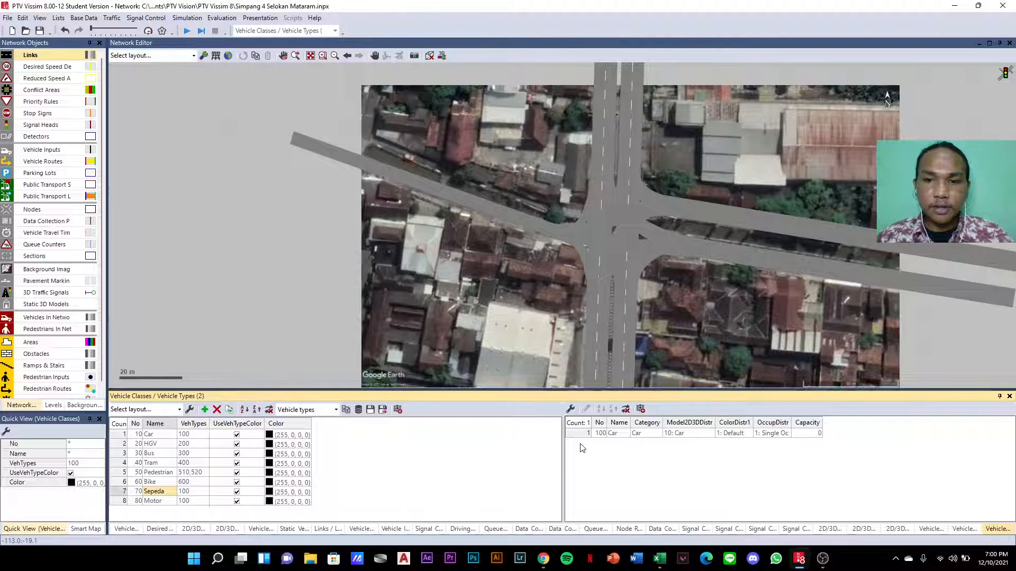
{"action": "left_click", "coordinate": [732, 432]}
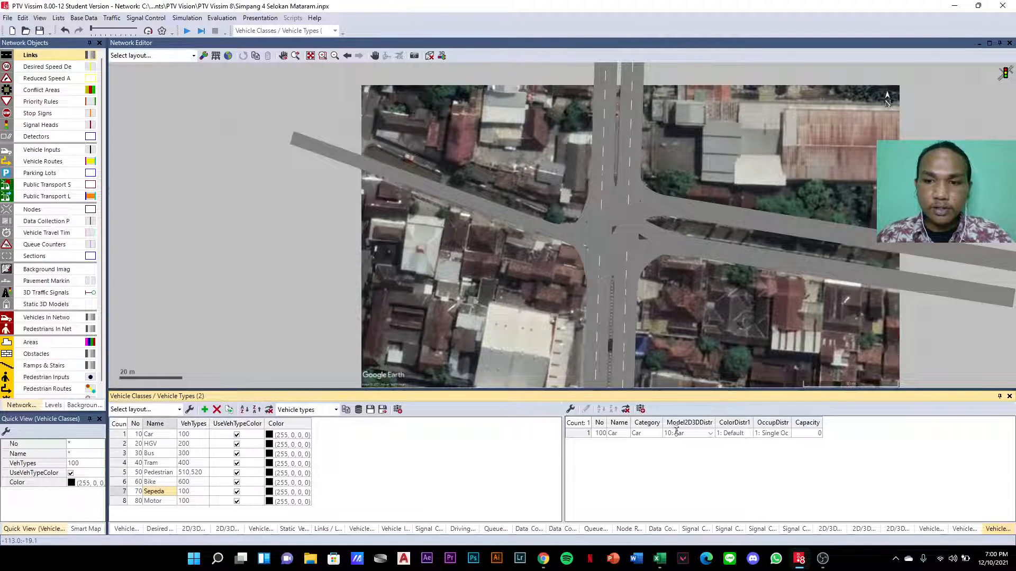
{"action": "left_click", "coordinate": [698, 436]}
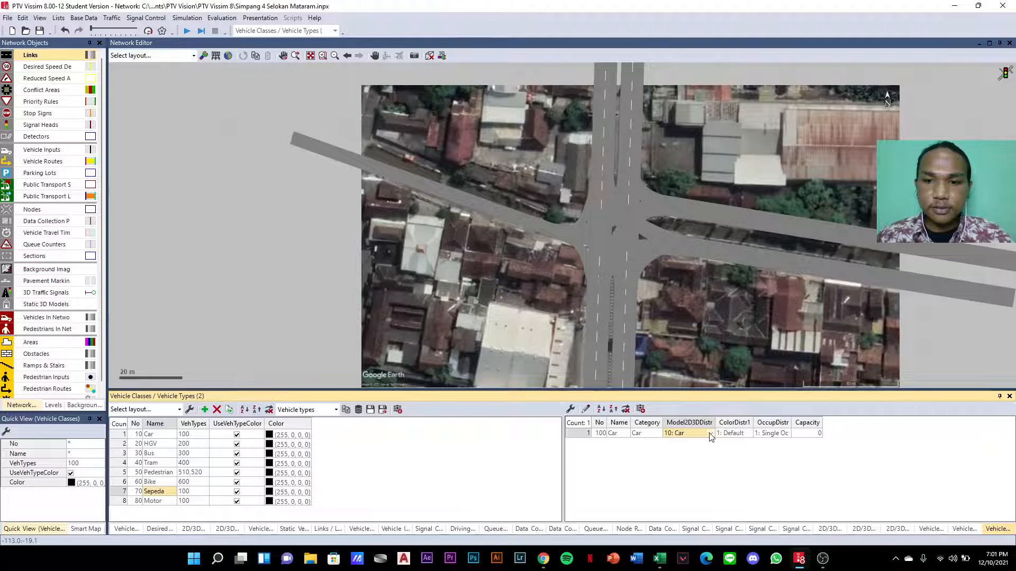
{"action": "left_click", "coordinate": [710, 434]}
{"action": "left_click", "coordinate": [659, 436]}
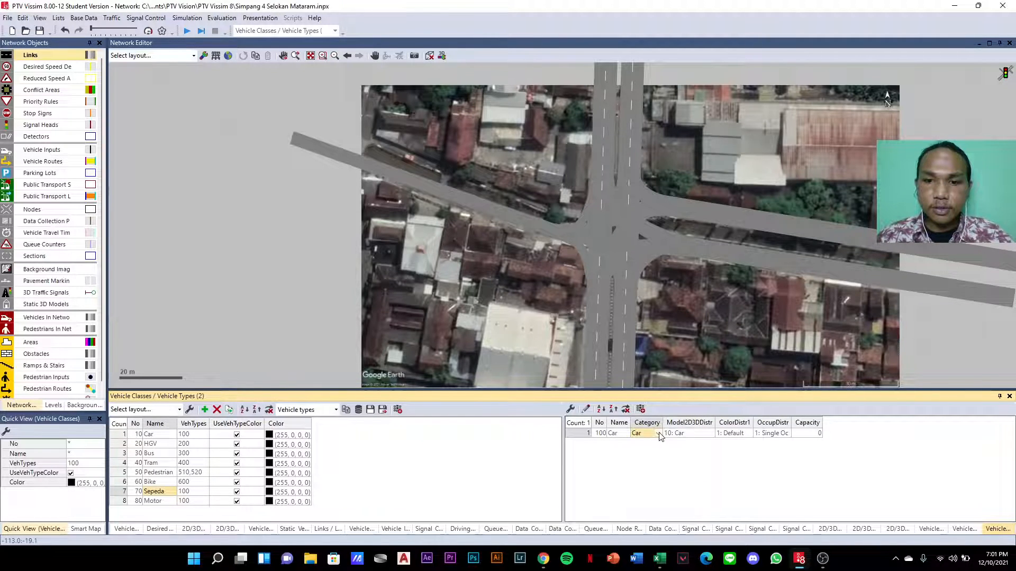
{"action": "left_click", "coordinate": [659, 435]}
{"action": "left_click", "coordinate": [629, 435]}
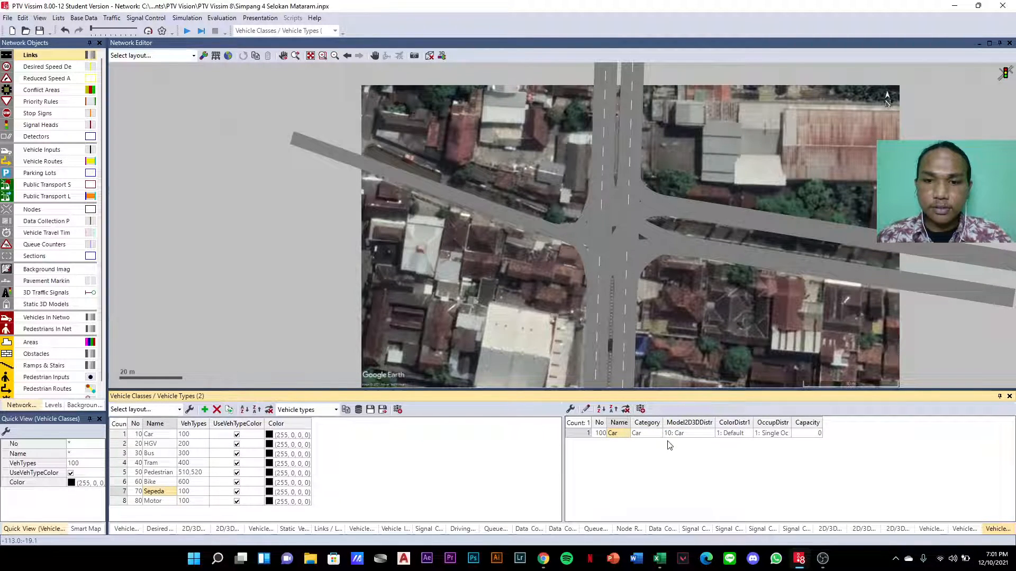
{"action": "left_click", "coordinate": [785, 436]}
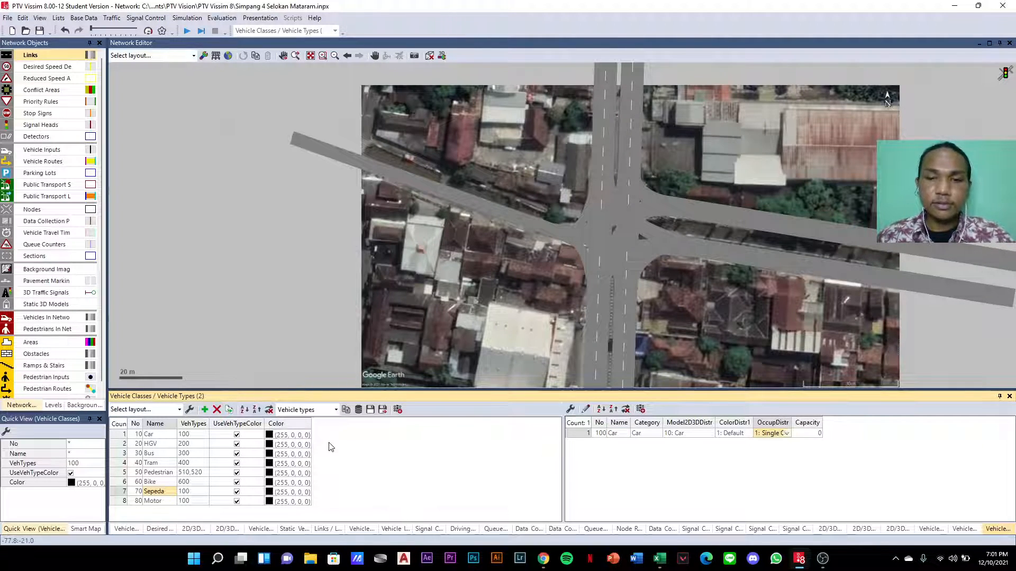
- Assign only vehicle type 610: Sepeda to the Sepeda class in place of Car
{"action": "left_click", "coordinate": [203, 494]}
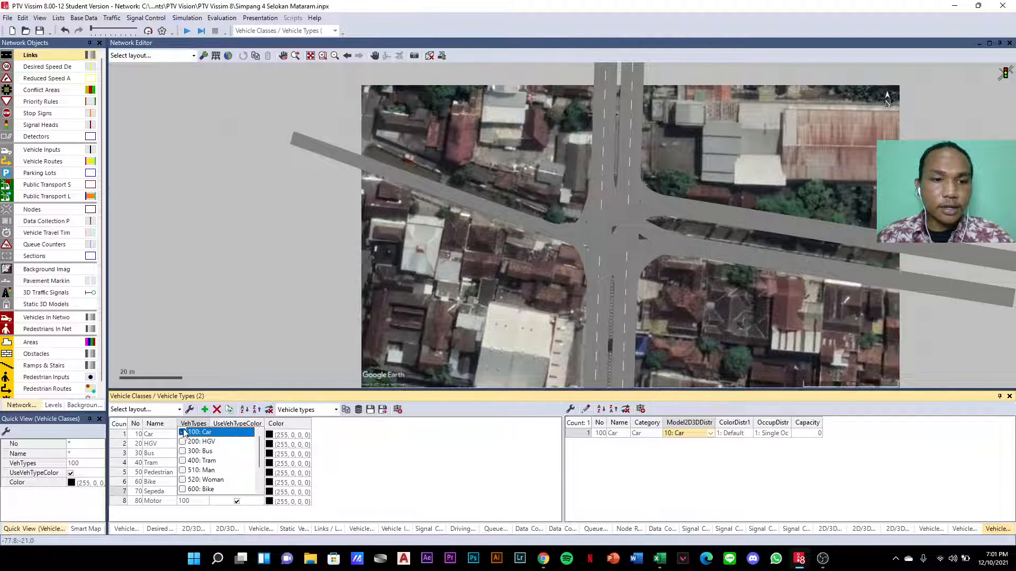
{"action": "scroll", "coordinate": [211, 465], "scroll_direction": "down", "scroll_amount": 2}
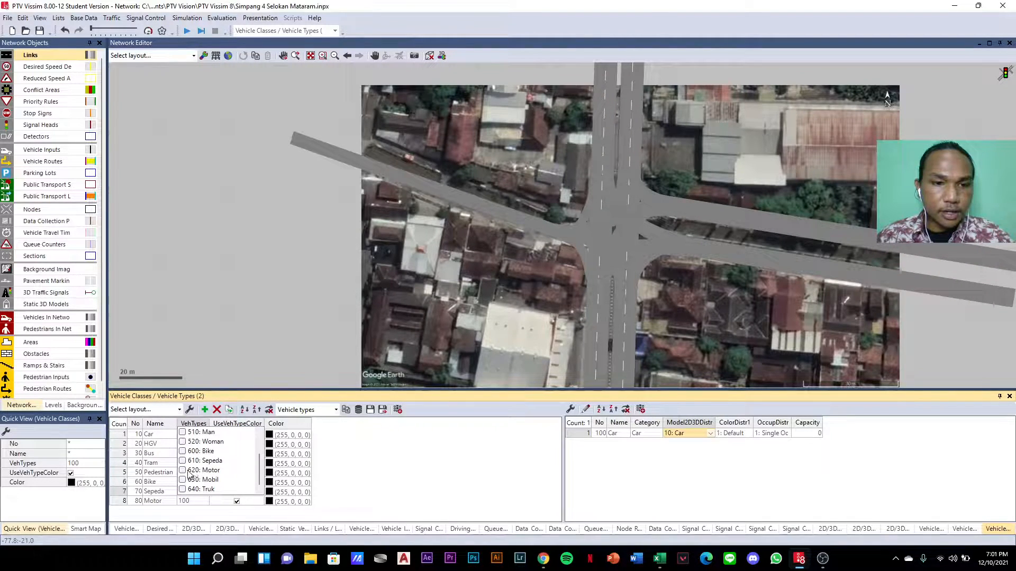
{"action": "left_click", "coordinate": [183, 462]}
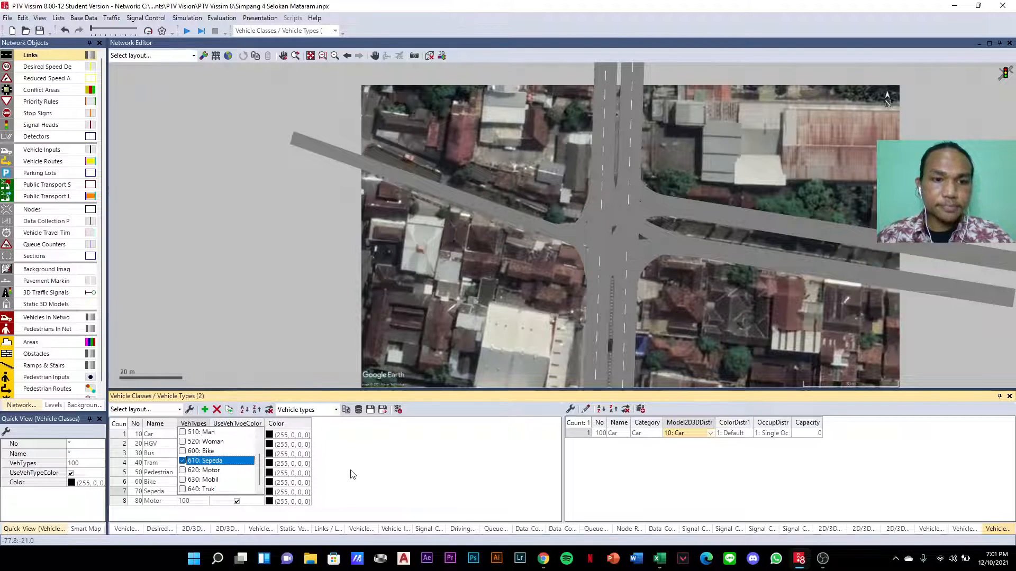
{"action": "left_click", "coordinate": [441, 467]}
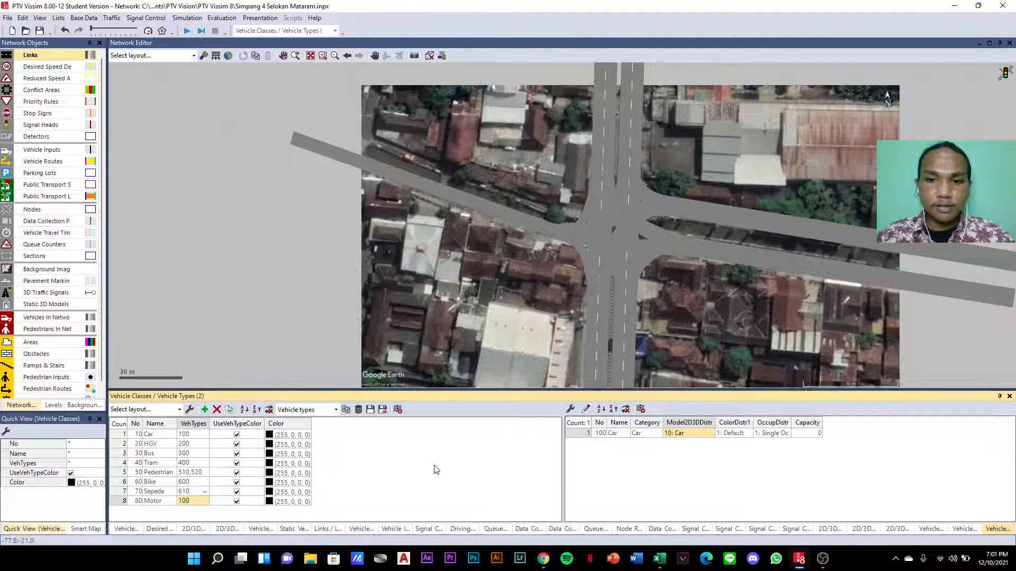
{"action": "left_click", "coordinate": [147, 493]}
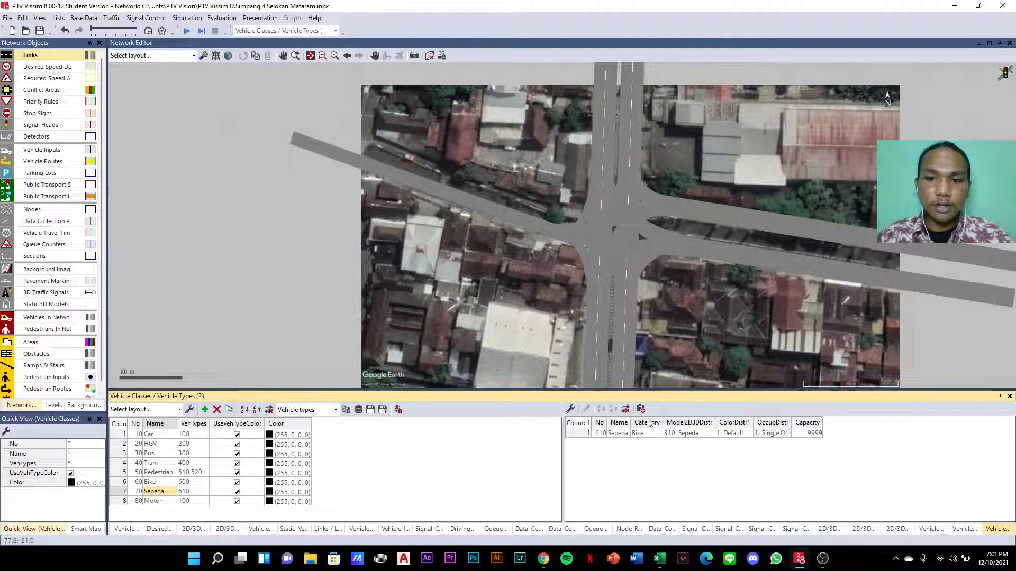
- Assign only vehicle type 620: Motor to the Motor class in place of Car
{"action": "left_click", "coordinate": [148, 503]}
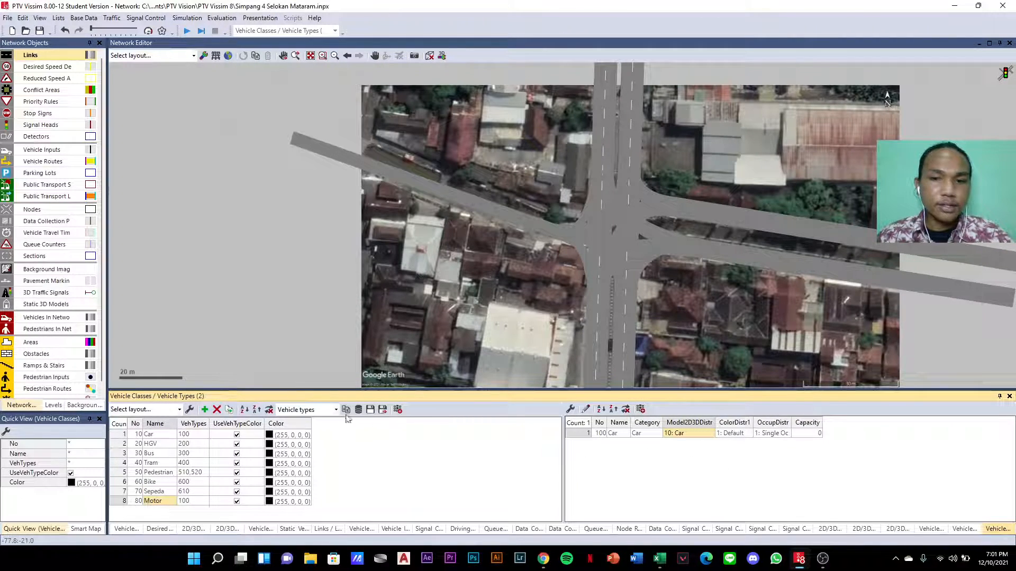
{"action": "left_click", "coordinate": [193, 501]}
{"action": "left_click", "coordinate": [194, 501]}
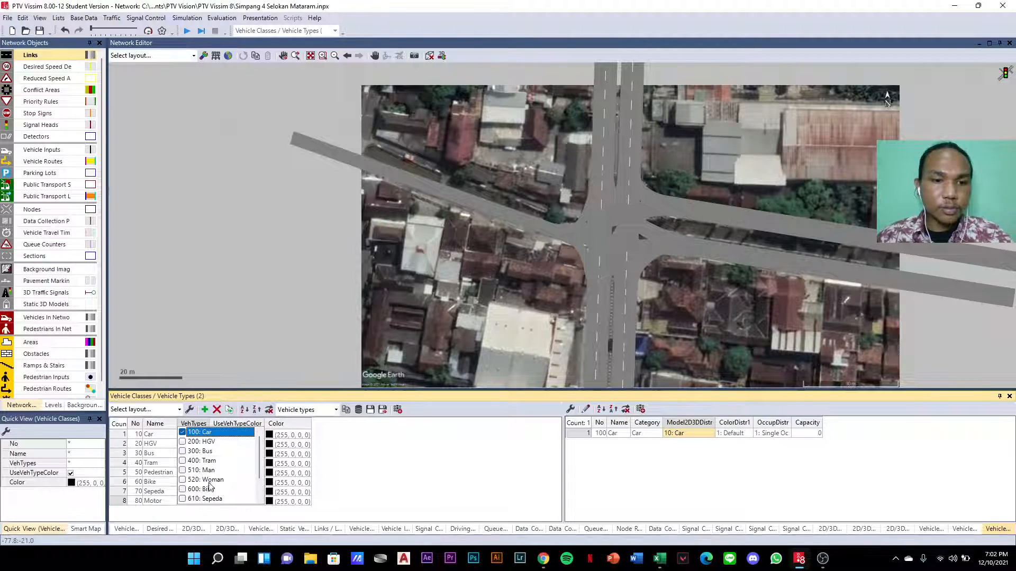
{"action": "scroll", "coordinate": [195, 464], "scroll_direction": "down", "scroll_amount": 1}
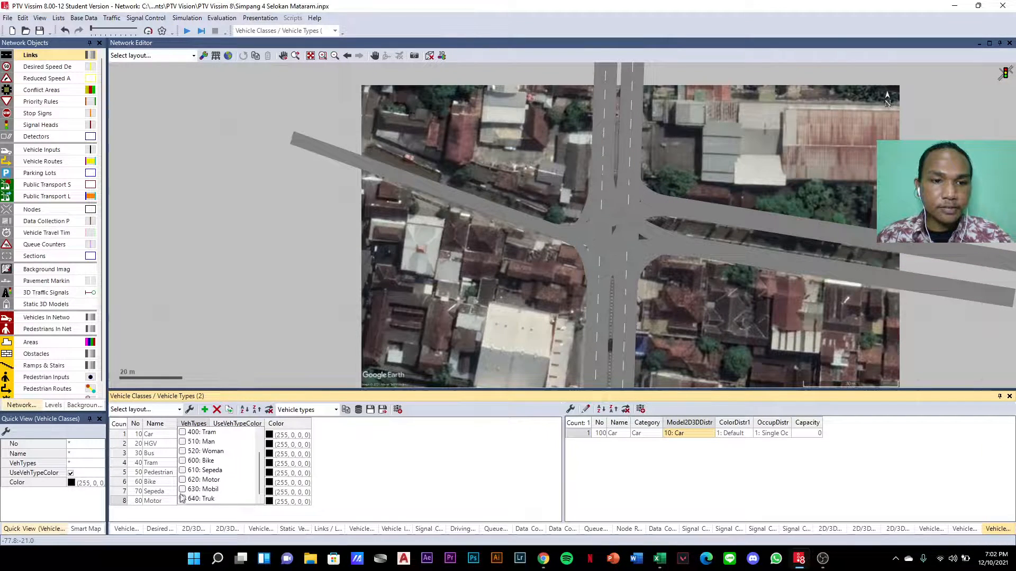
{"action": "left_click", "coordinate": [183, 480]}
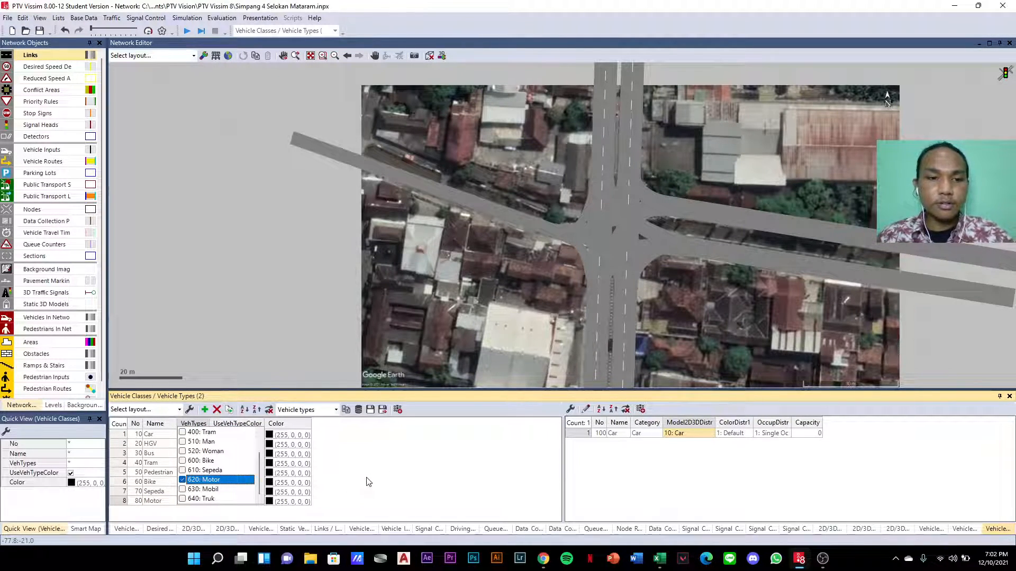
{"action": "left_click", "coordinate": [390, 478]}
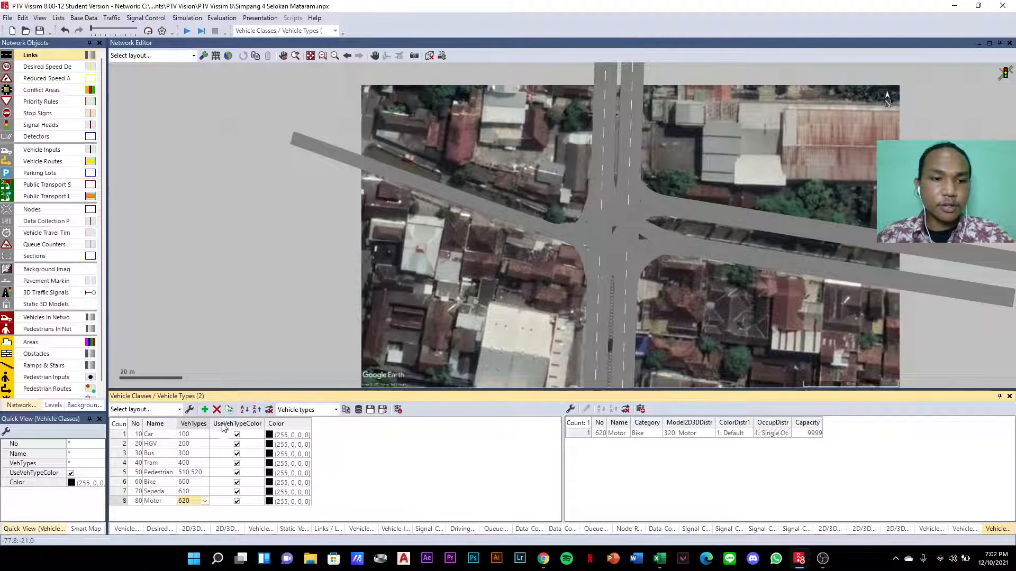
- Add a new vehicle class named Mobil
{"action": "left_click", "coordinate": [204, 409]}
{"action": "left_click", "coordinate": [164, 511]}
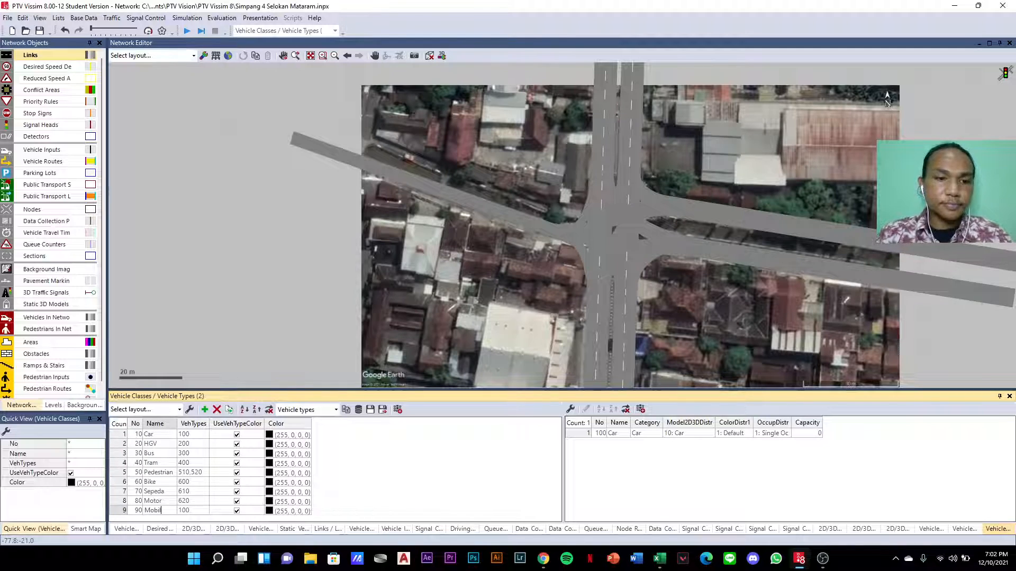
{"action": "type", "text": "Mobil"}
{"action": "key", "text": "Return"}
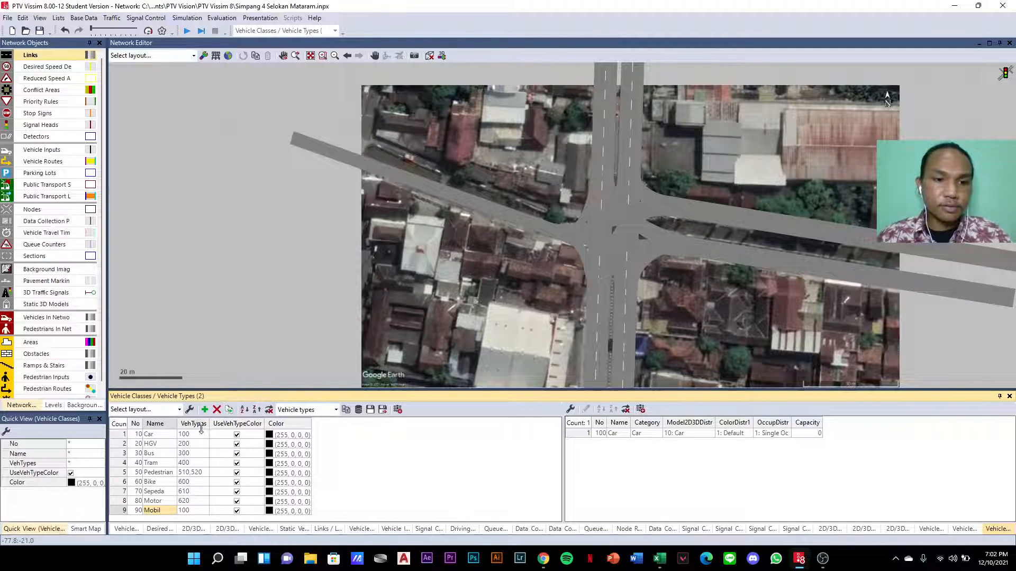
- Add a new vehicle class named Truk
{"action": "left_click", "coordinate": [205, 409]}
{"action": "left_click", "coordinate": [156, 511]}
{"action": "type", "text": "Truk"}
{"action": "key", "text": "Return"}
- Assign only vehicle type 640: Truk to the Truk class in place of Car
{"action": "left_click", "coordinate": [209, 512]}
{"action": "left_click", "coordinate": [207, 511]}
{"action": "left_click", "coordinate": [183, 432]}
{"action": "scroll", "coordinate": [212, 482], "scroll_direction": "down", "scroll_amount": 1}
{"action": "left_click", "coordinate": [182, 508]}
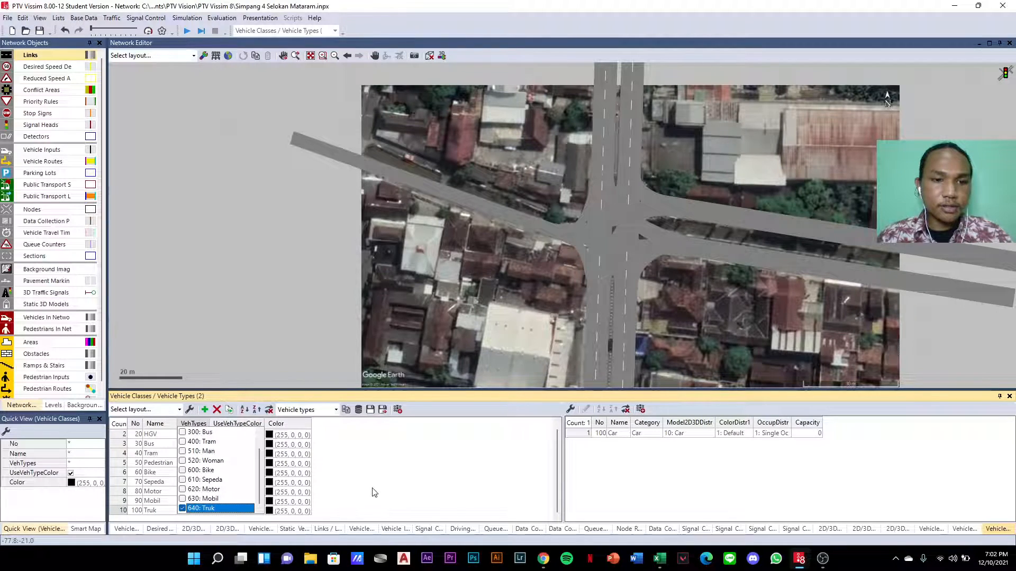
{"action": "left_click", "coordinate": [366, 489]}
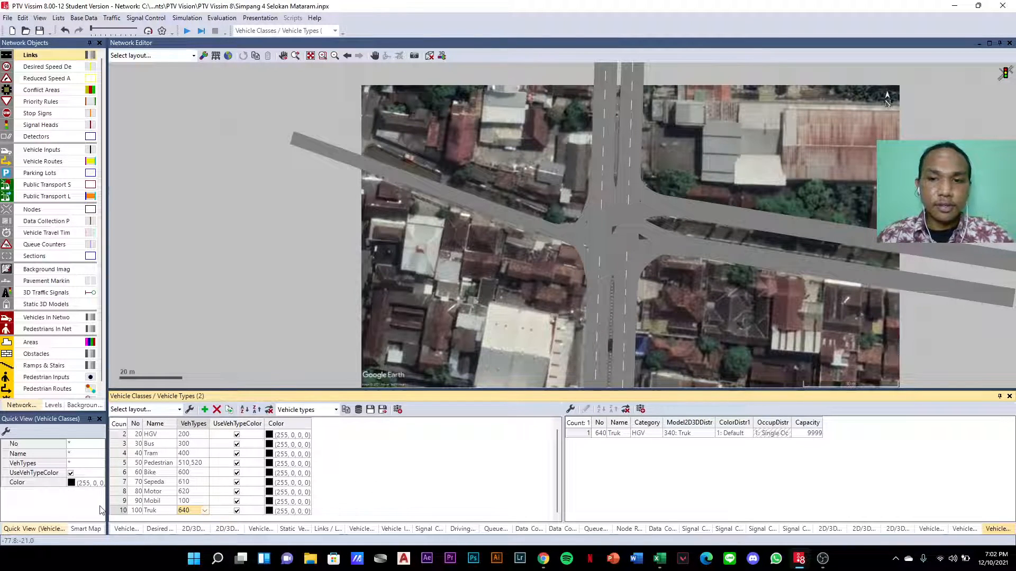
{"action": "left_click", "coordinate": [122, 501]}
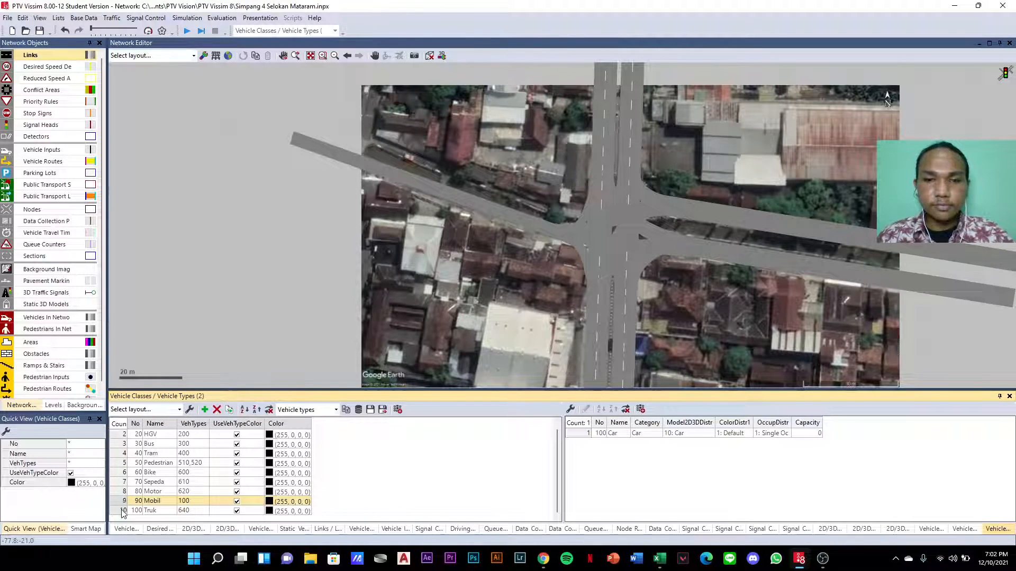
{"action": "left_click", "coordinate": [123, 511]}
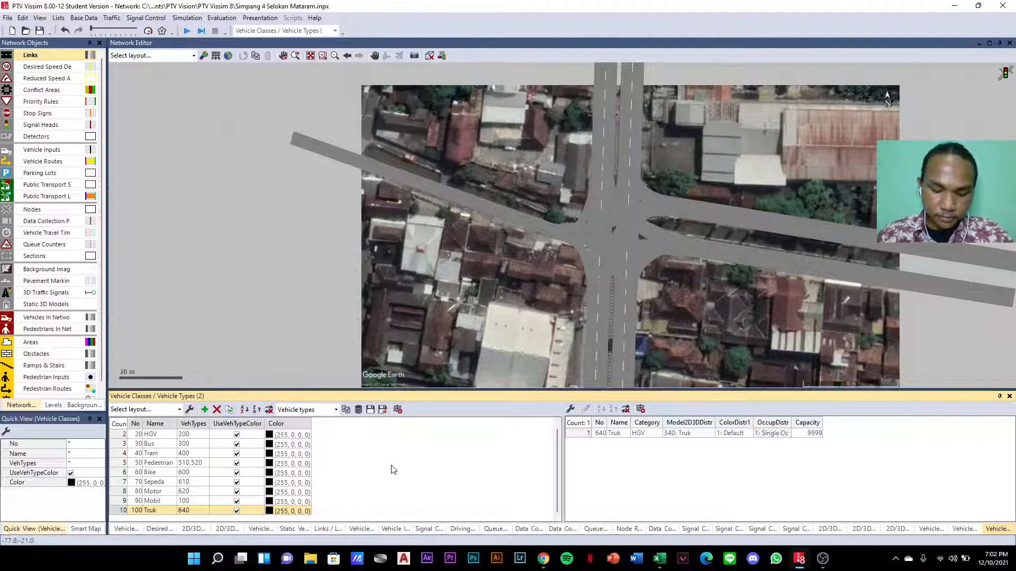
{"action": "type", "text": "pc"}
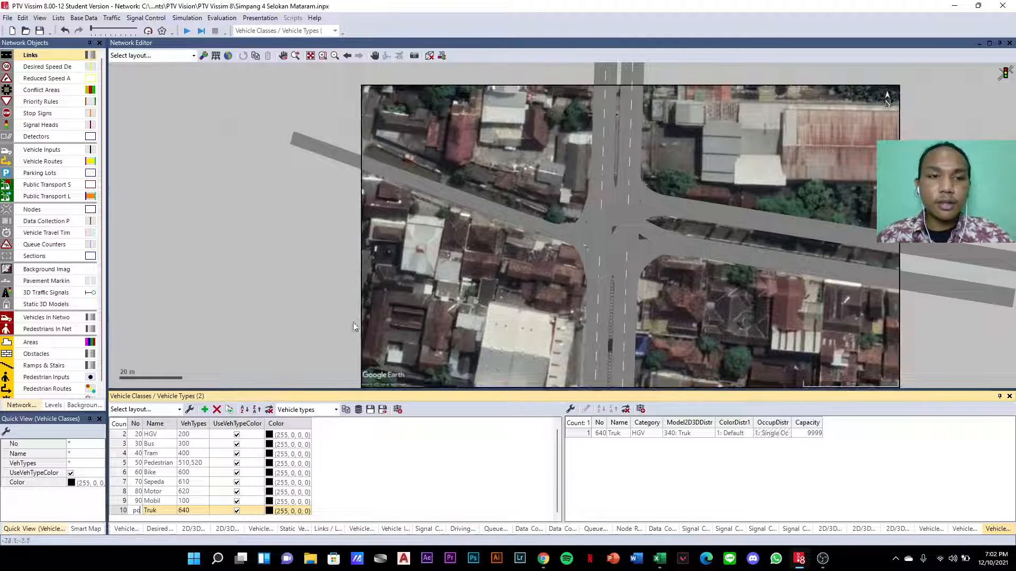
- Open the list of desired speed distributions, skipping the invalid number edit on the Truk vehicle class
{"action": "left_click", "coordinate": [97, 19]}
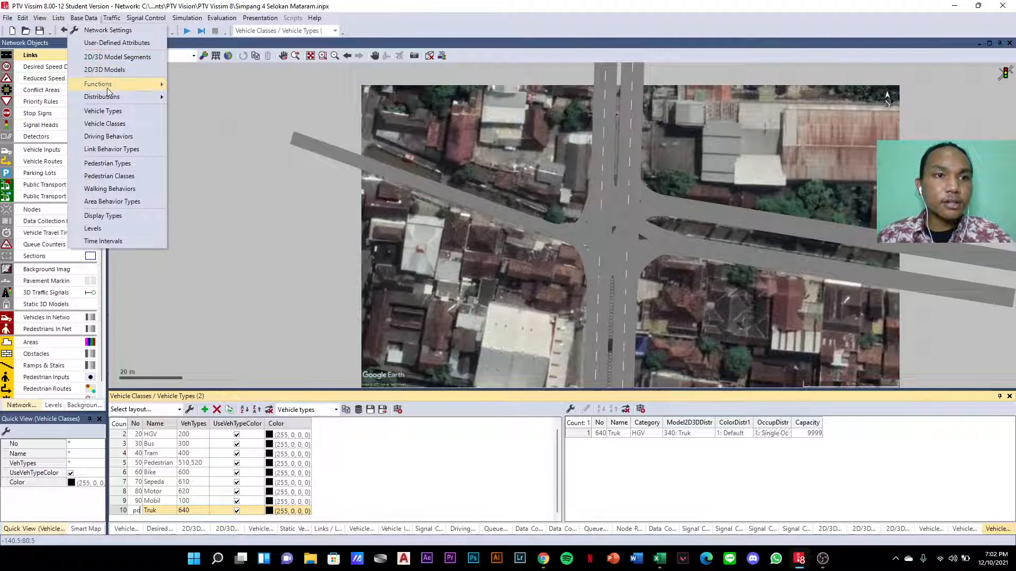
{"action": "mouse_move", "coordinate": [113, 99]}
{"action": "left_click", "coordinate": [202, 98]}
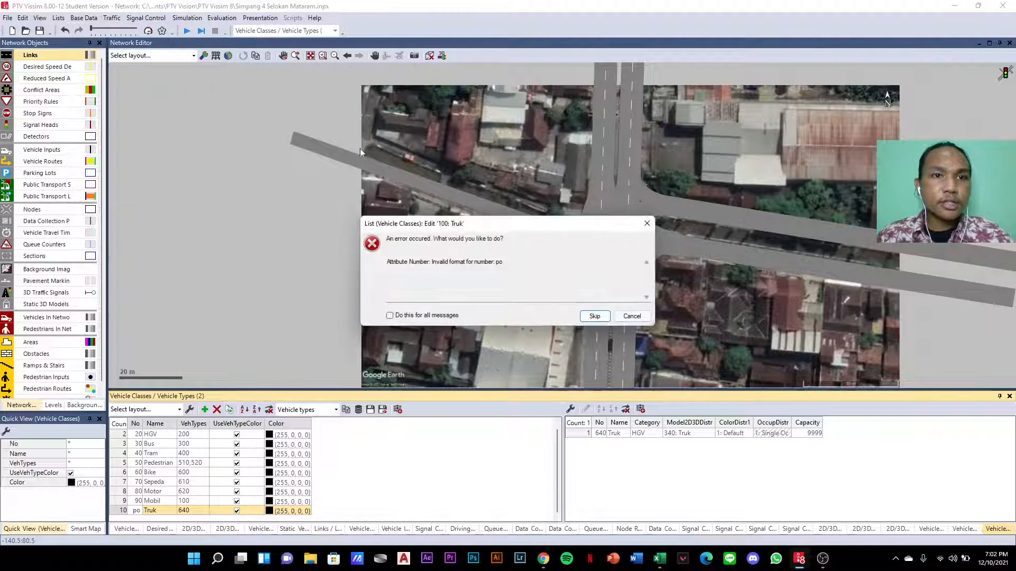
{"action": "left_click", "coordinate": [593, 318]}
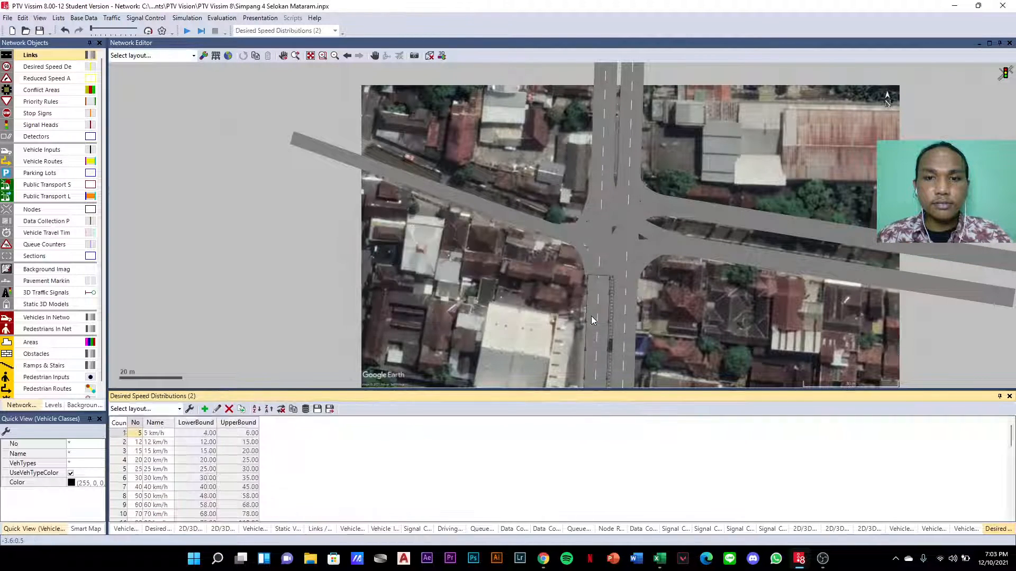
- Add a new desired speed distribution named Sepeda
{"action": "scroll", "coordinate": [274, 456], "scroll_direction": "up", "scroll_amount": 5}
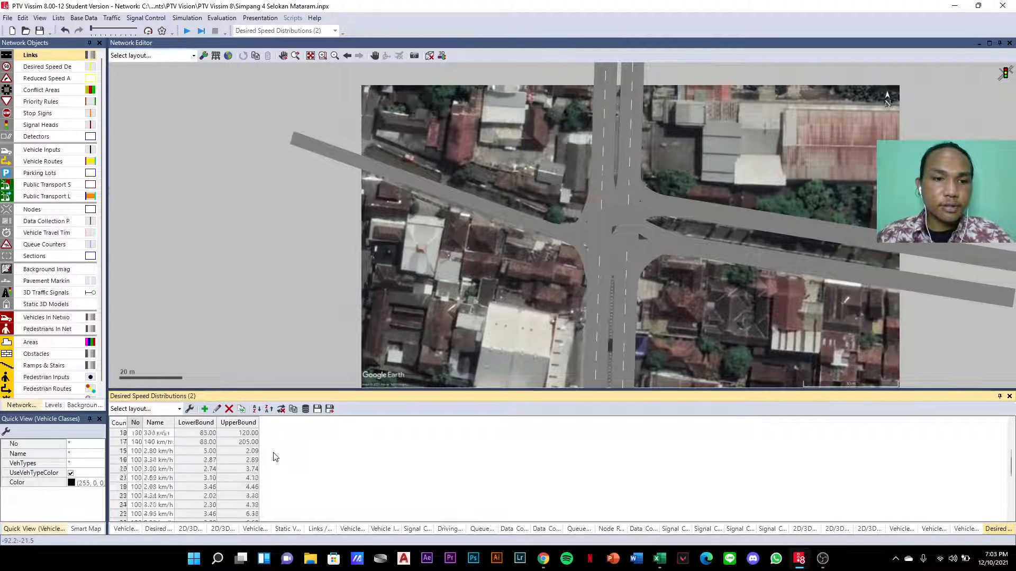
{"action": "left_click", "coordinate": [204, 409]}
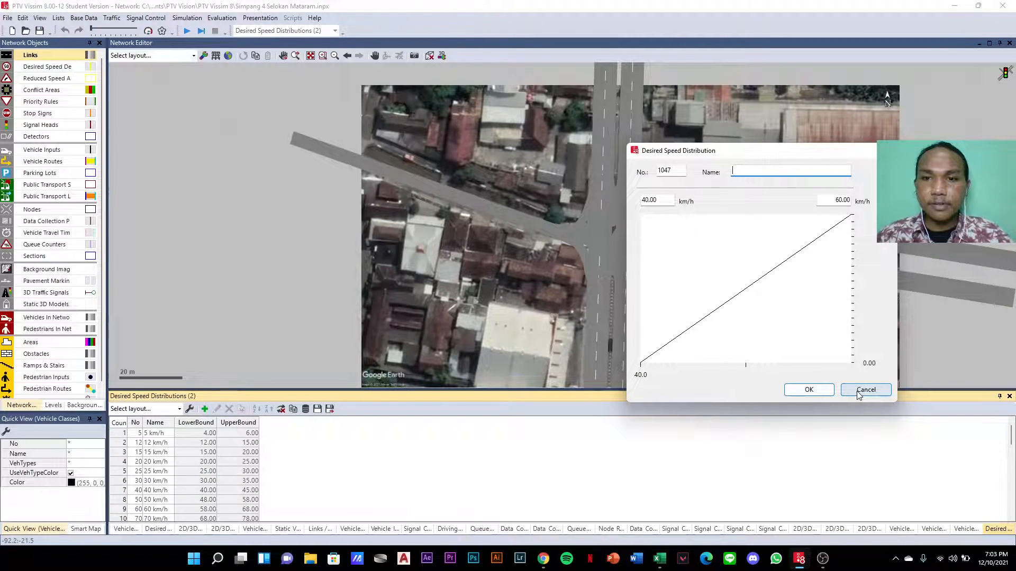
{"action": "type", "text": "S"}
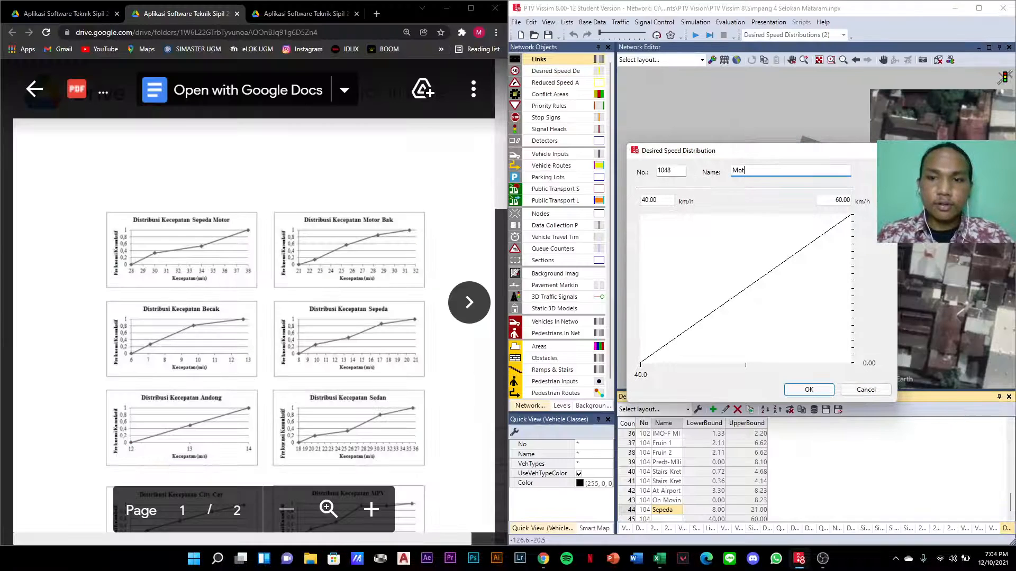
- Name the new desired speed distribution Motor and set its range to 28–38 km/h, following the Sepeda Motor reference chart
{"action": "type", "text": "or"}
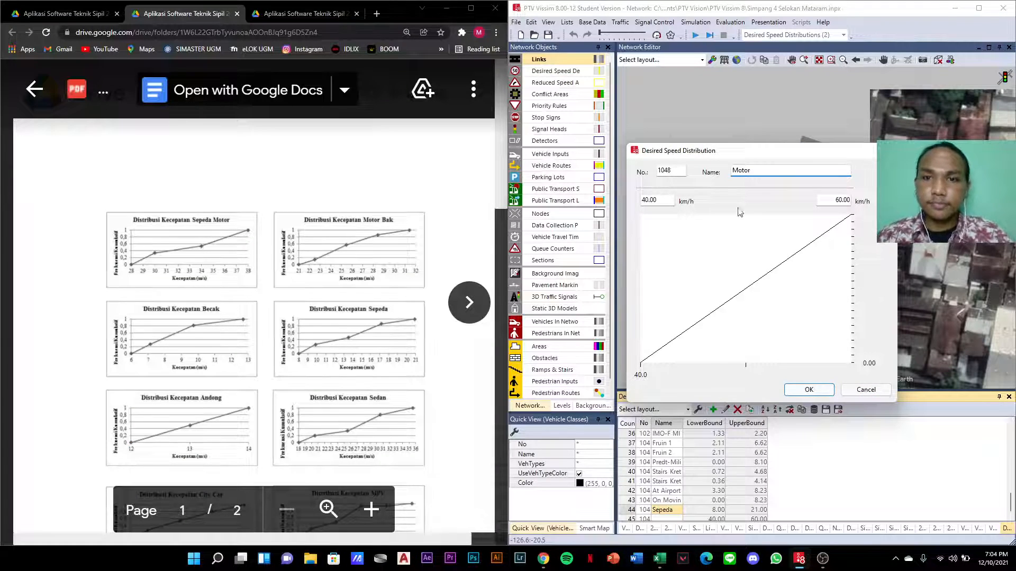
{"action": "scroll", "coordinate": [335, 304], "scroll_direction": "down", "scroll_amount": 3}
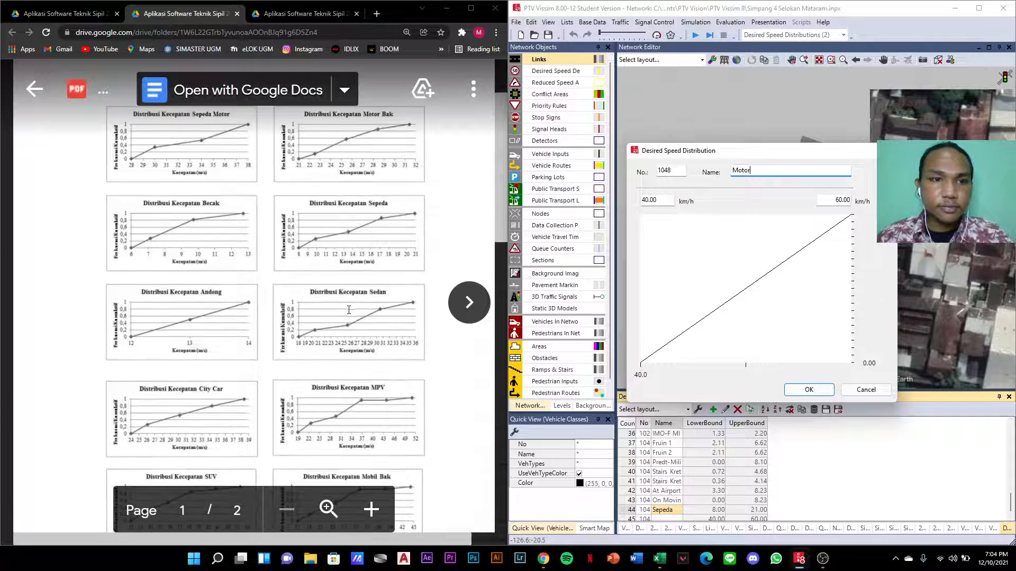
{"action": "scroll", "coordinate": [335, 305], "scroll_direction": "up", "scroll_amount": 2}
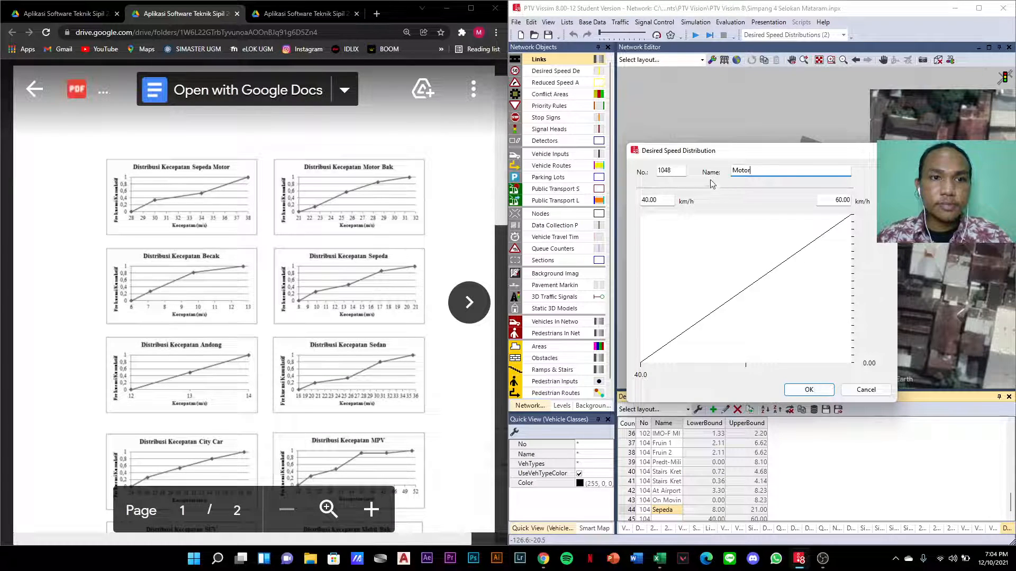
{"action": "left_click", "coordinate": [657, 200]}
{"action": "type", "text": "28"}
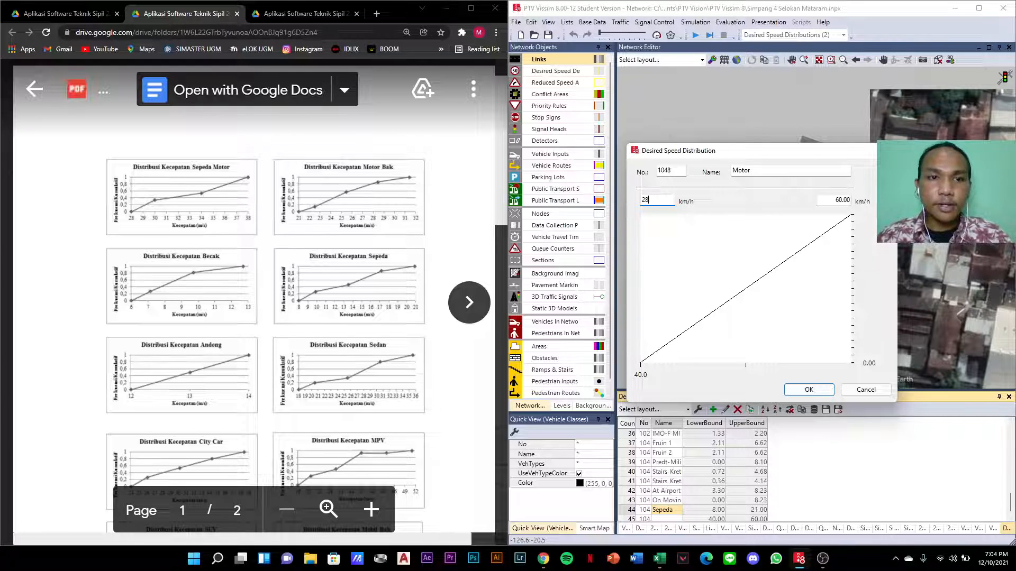
{"action": "left_click", "coordinate": [834, 200]}
{"action": "type", "text": "38"}
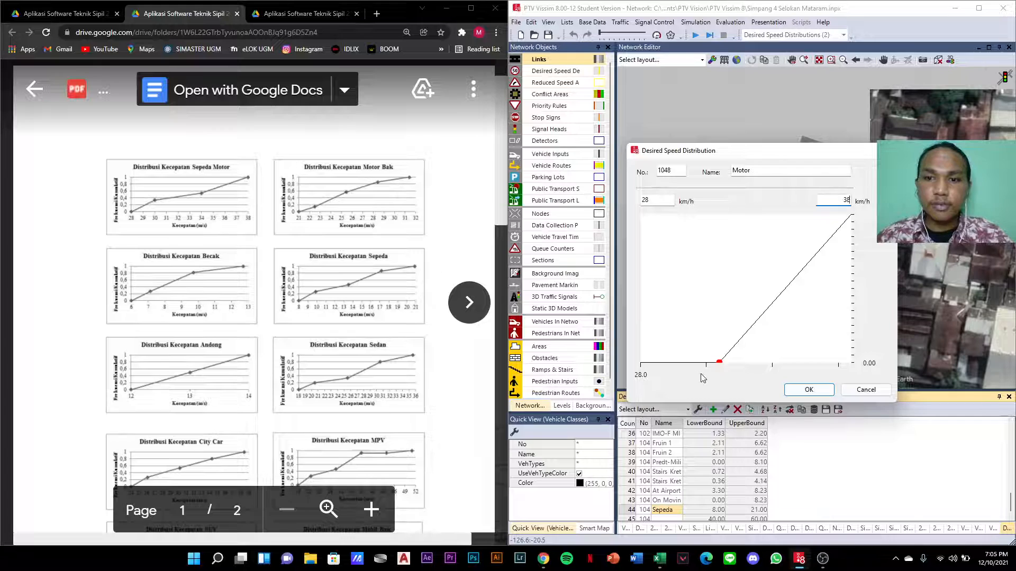
- Shape the Motor speed curve with intermediate points at 30 km/h (about 0.28) and 34 km/h (about 0.48), and save the distribution
{"action": "left_click_drag", "start_coordinate": [719, 362], "coordinate": [655, 325]}
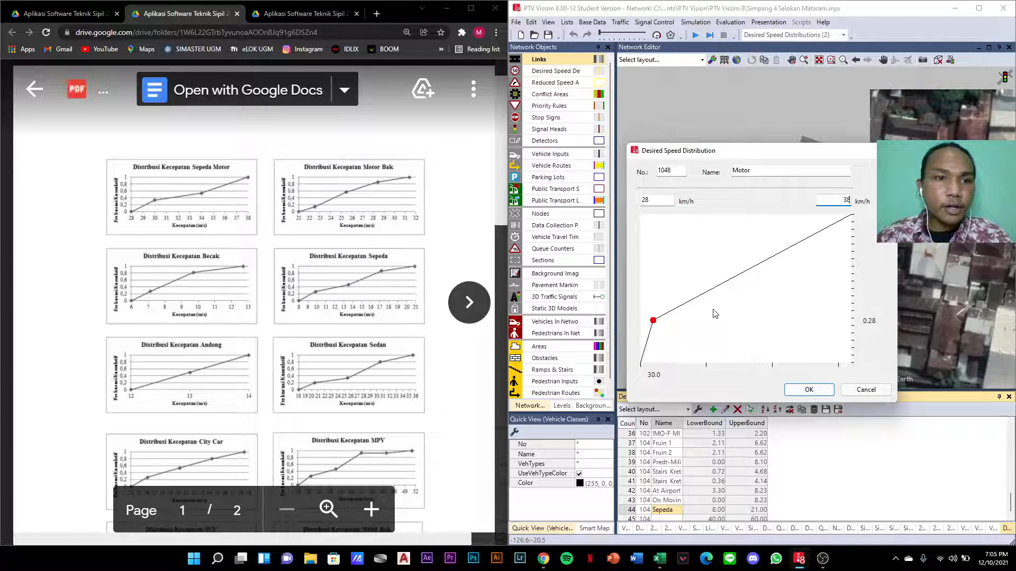
{"action": "left_click_drag", "start_coordinate": [743, 277], "coordinate": [697, 306]}
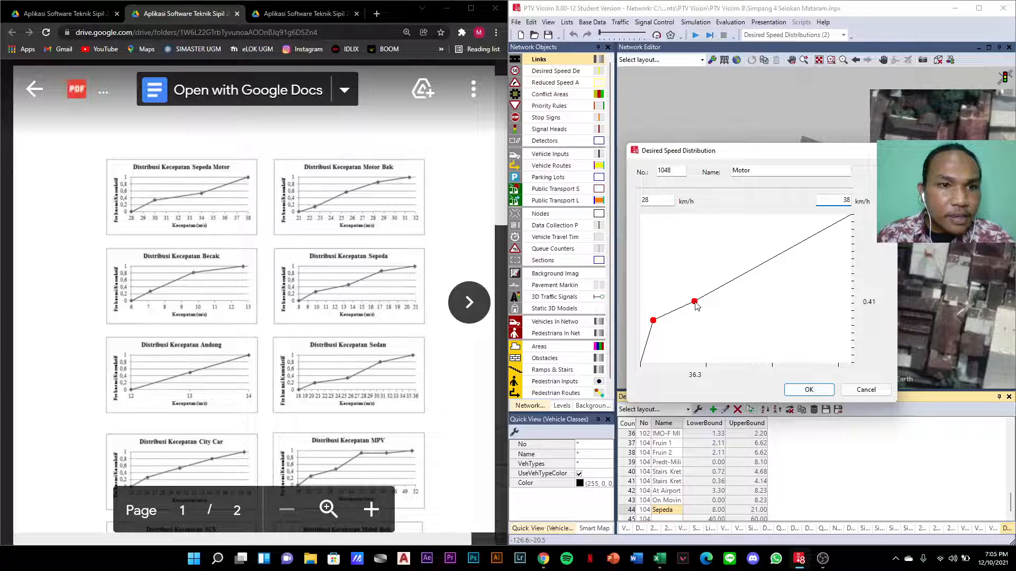
{"action": "left_click_drag", "start_coordinate": [696, 306], "coordinate": [698, 307]}
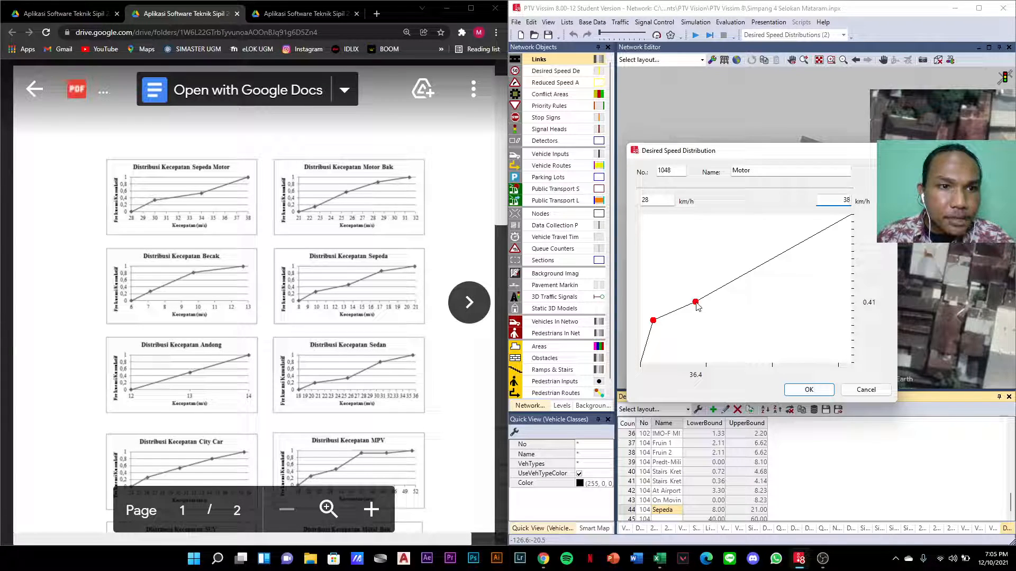
{"action": "left_click_drag", "start_coordinate": [697, 307], "coordinate": [681, 295]}
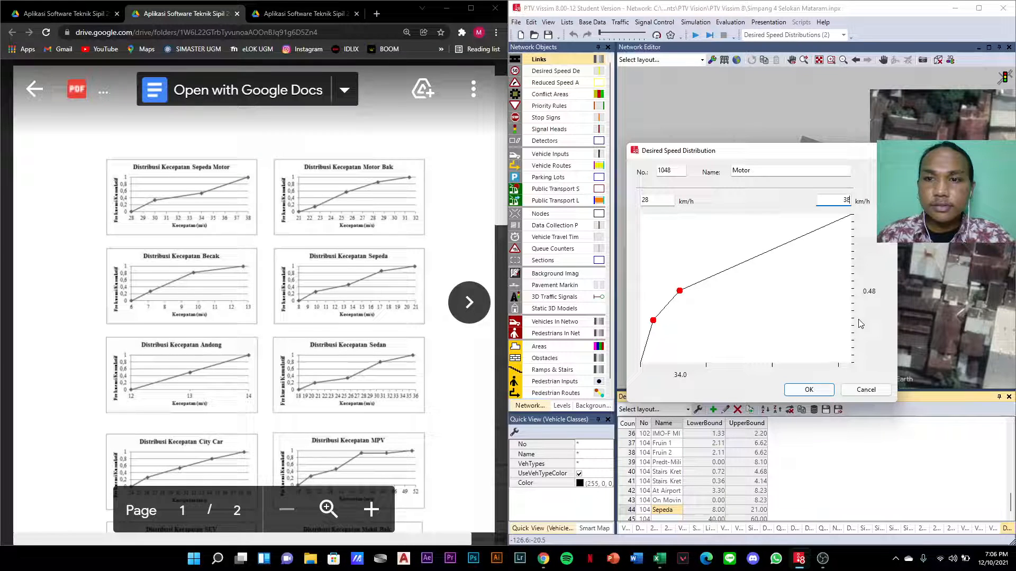
{"action": "key", "text": "Return"}
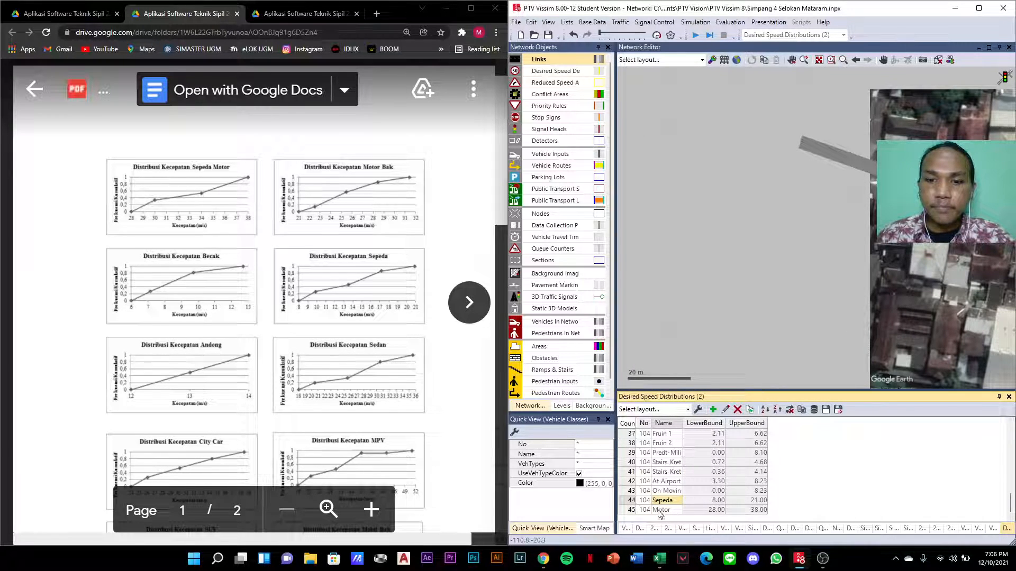
- Reopen the saved Motor speed distribution to check its curve, and close it without changes
{"action": "right_click", "coordinate": [635, 506]}
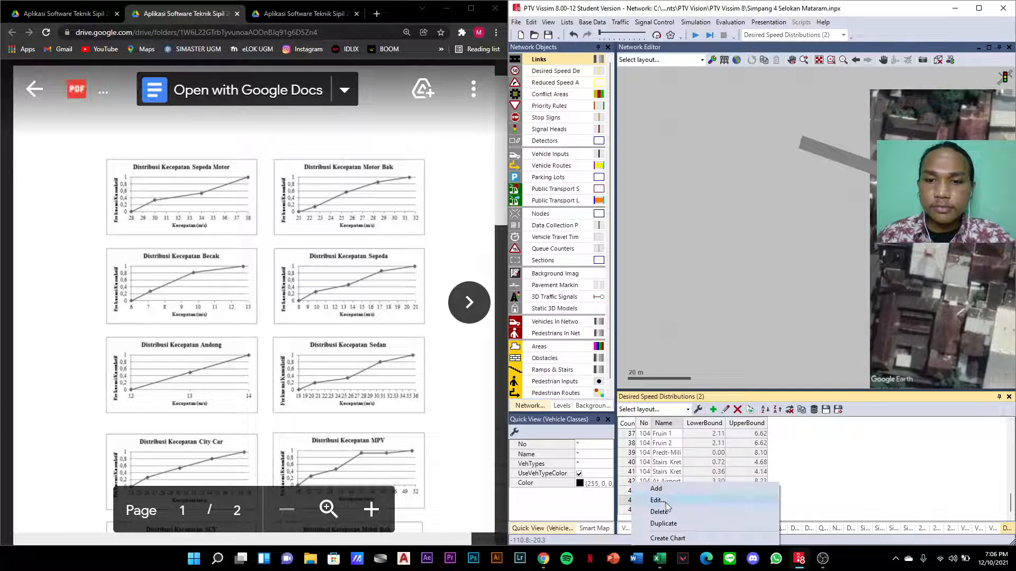
{"action": "left_click", "coordinate": [664, 501]}
{"action": "left_click", "coordinate": [867, 392]}
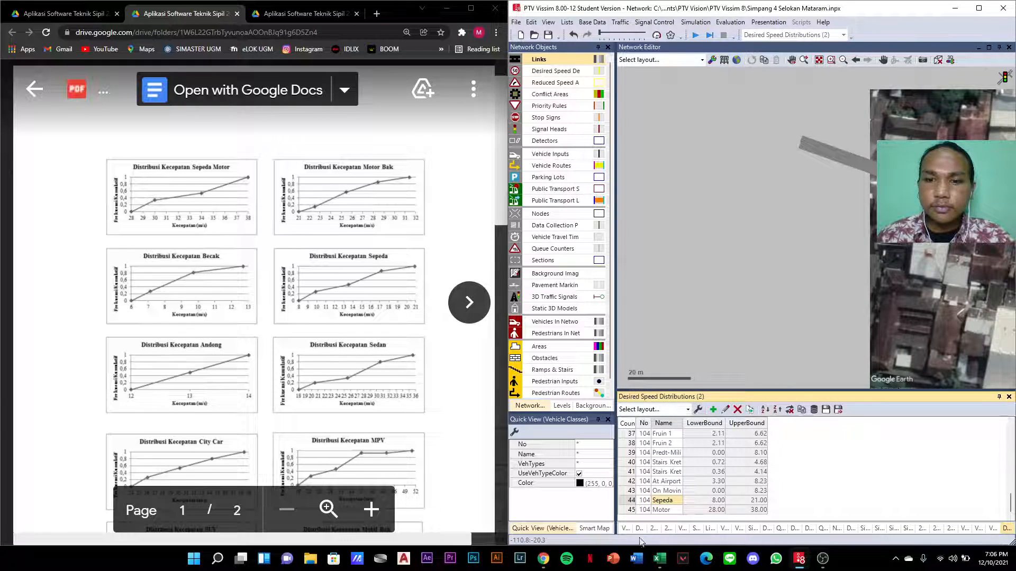
{"action": "right_click", "coordinate": [626, 511]}
{"action": "left_click", "coordinate": [662, 508]}
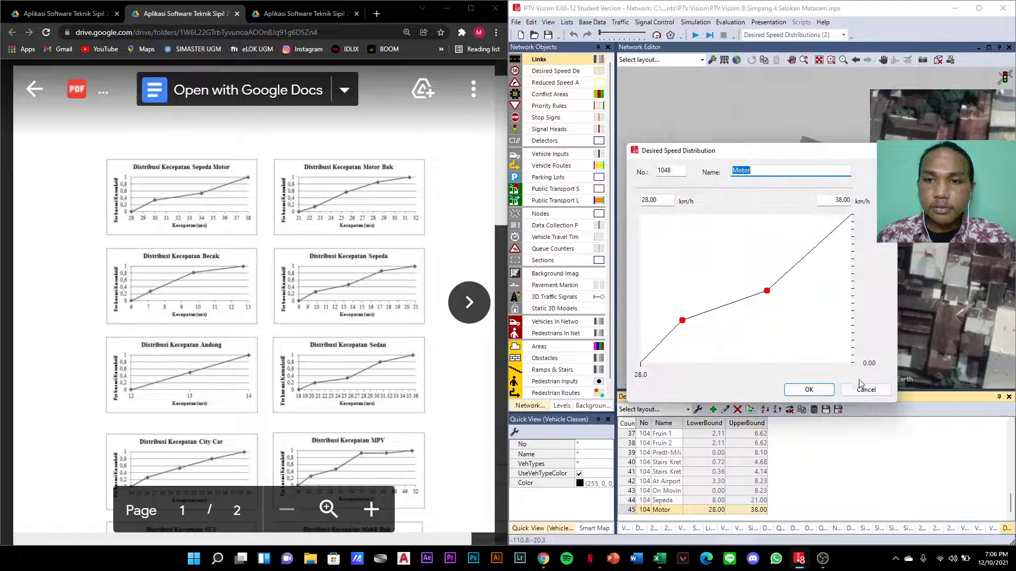
{"action": "left_click", "coordinate": [863, 389]}
- Add a desired speed distribution named Mobil ranging from 24 to 38.5 km/h, based on the City Car reference chart
{"action": "left_click", "coordinate": [713, 410]}
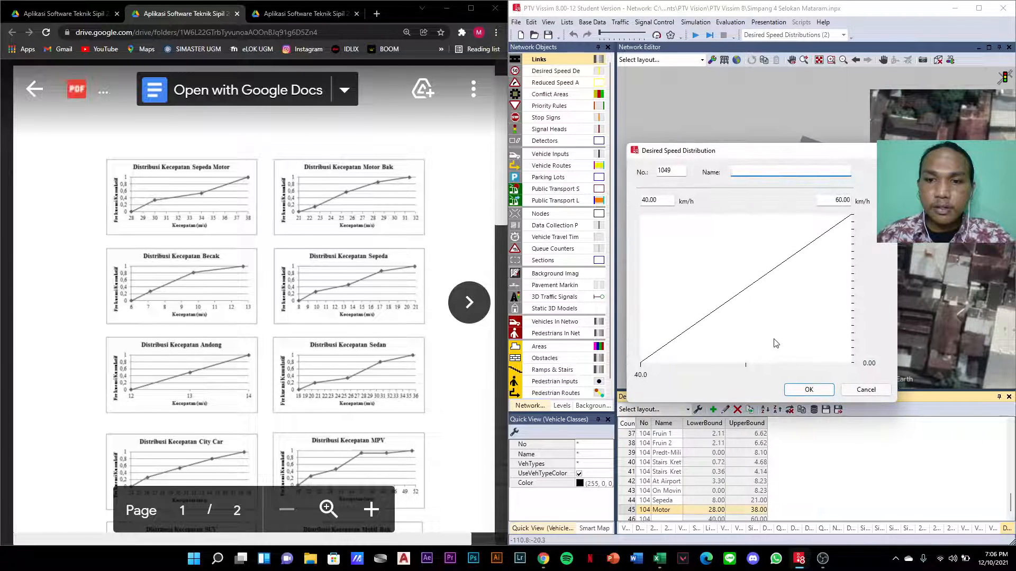
{"action": "type", "text": "Mobil"}
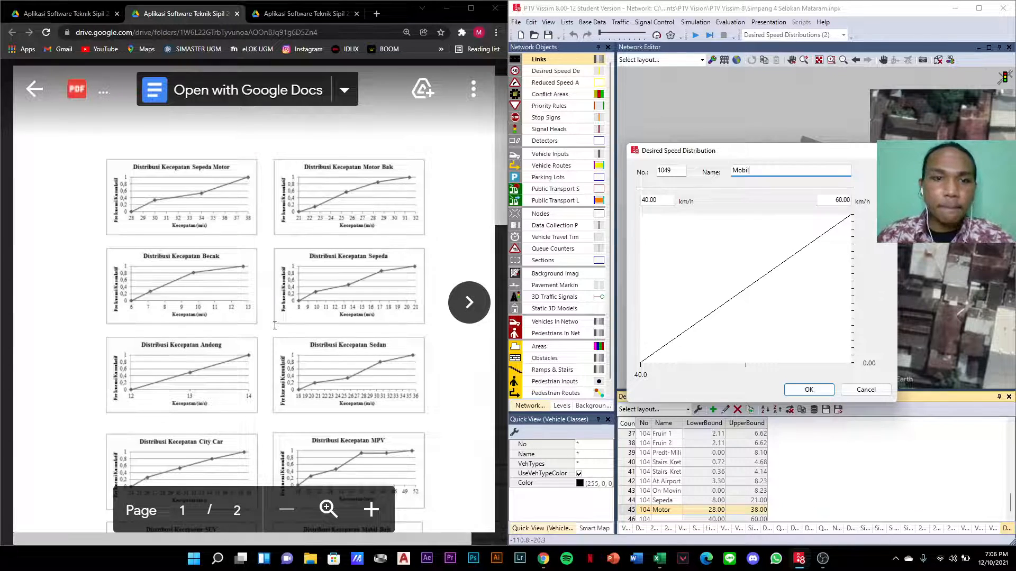
{"action": "scroll", "coordinate": [275, 324], "scroll_direction": "down", "scroll_amount": 3}
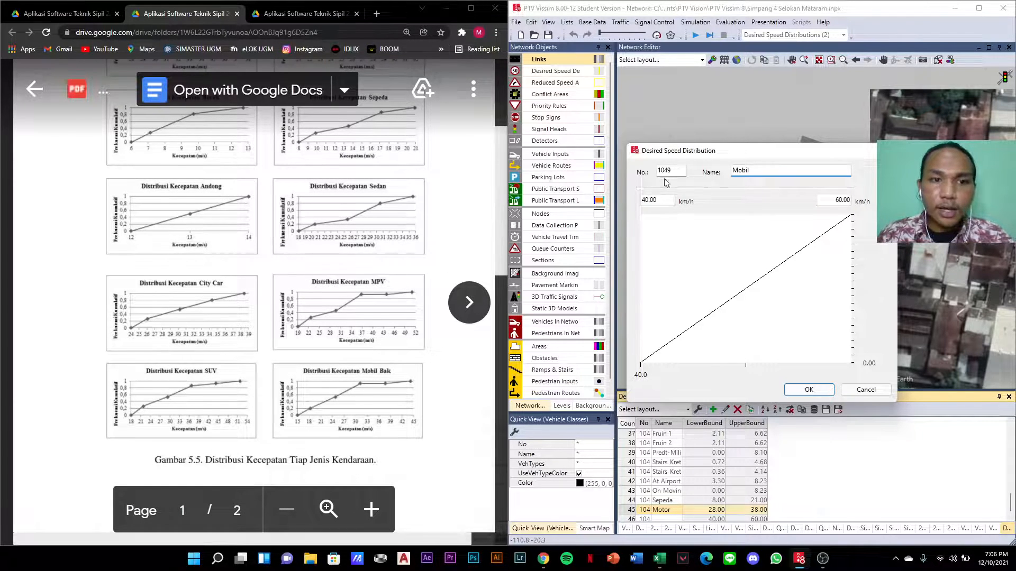
{"action": "left_click_drag", "start_coordinate": [675, 201], "coordinate": [638, 202]}
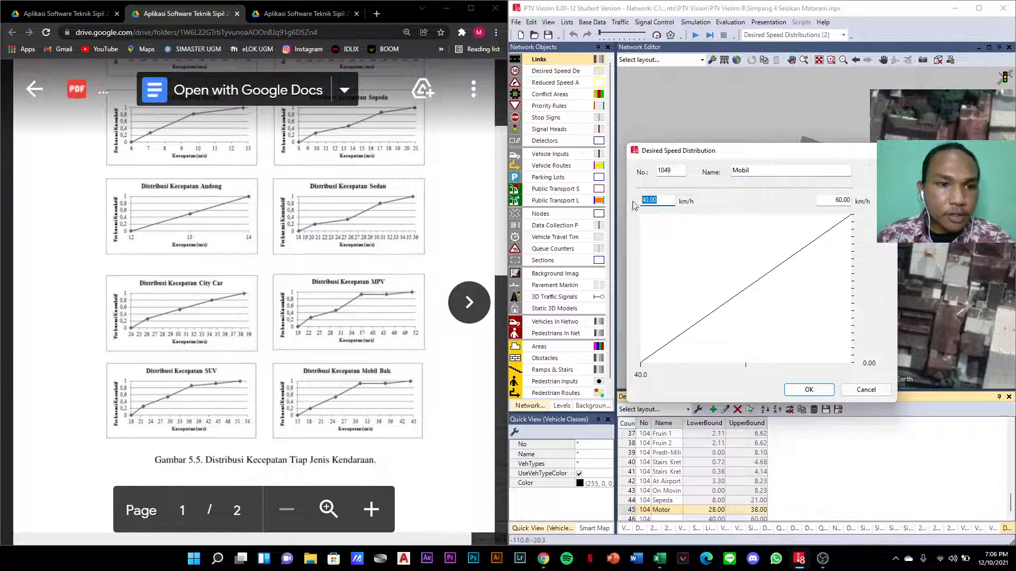
{"action": "type", "text": "24"}
{"action": "left_click_drag", "start_coordinate": [827, 198], "coordinate": [860, 201]}
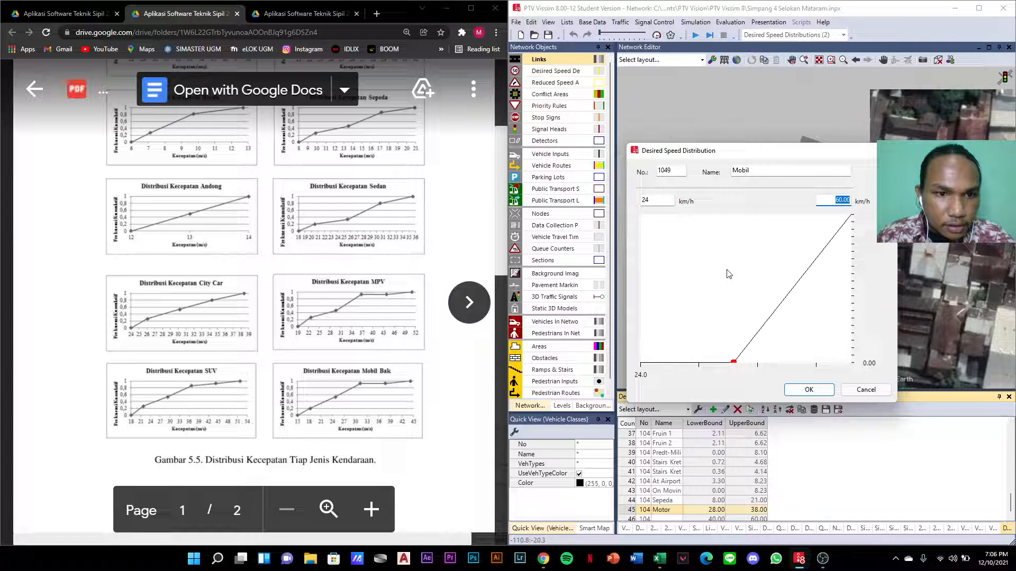
{"action": "type", "text": "38.5"}
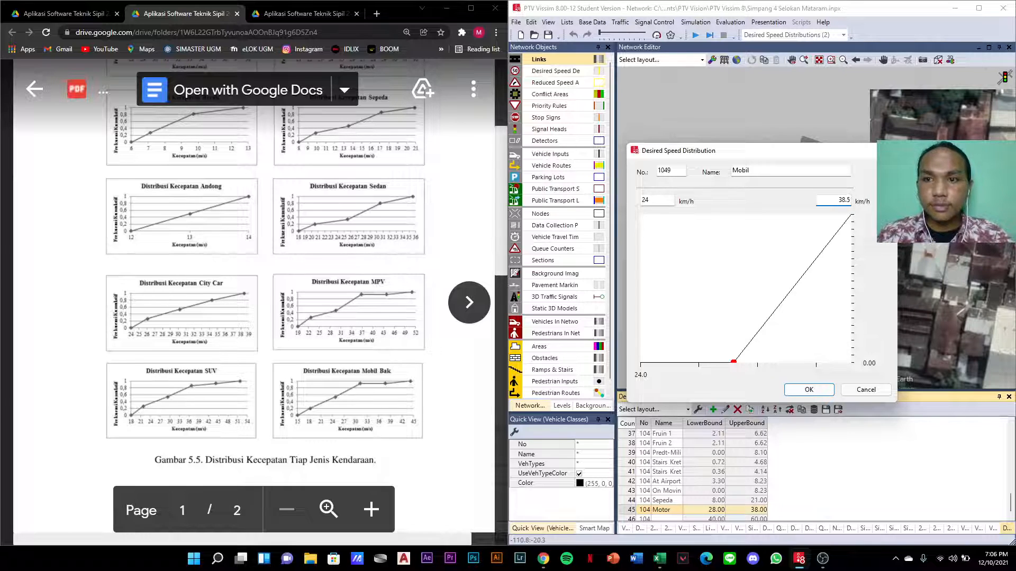
{"action": "key", "text": "Return"}
- Shape the Mobil speed curve with points at 26 km/h (about 0.22), 30 km/h (about 0.48) and 34 km/h (about 0.80)
{"action": "left_click", "coordinate": [662, 511]}
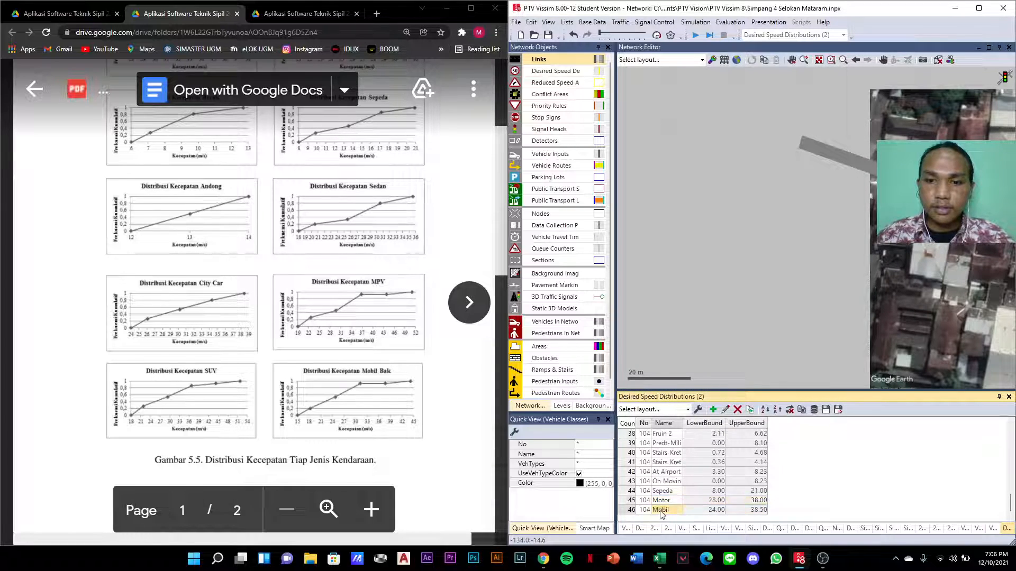
{"action": "right_click", "coordinate": [662, 511]}
{"action": "left_click", "coordinate": [687, 500]}
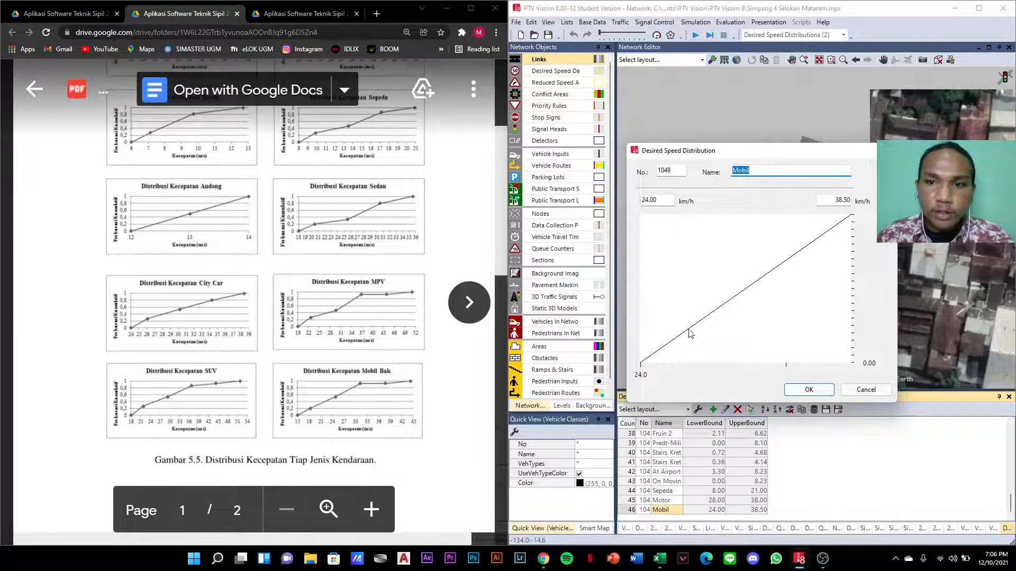
{"action": "left_click", "coordinate": [671, 339]}
{"action": "left_click_drag", "start_coordinate": [672, 343], "coordinate": [670, 332]}
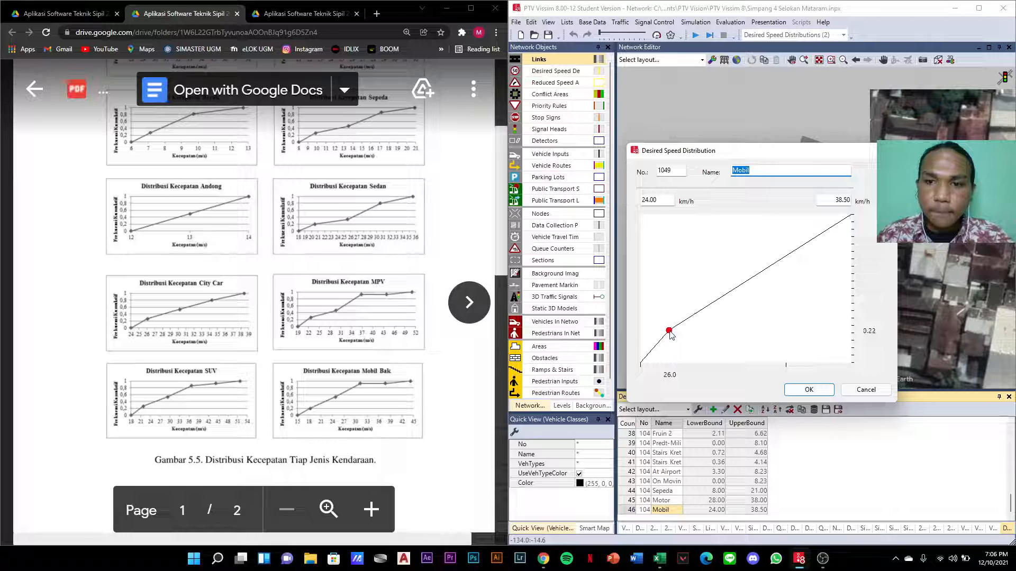
{"action": "left_click", "coordinate": [733, 290]}
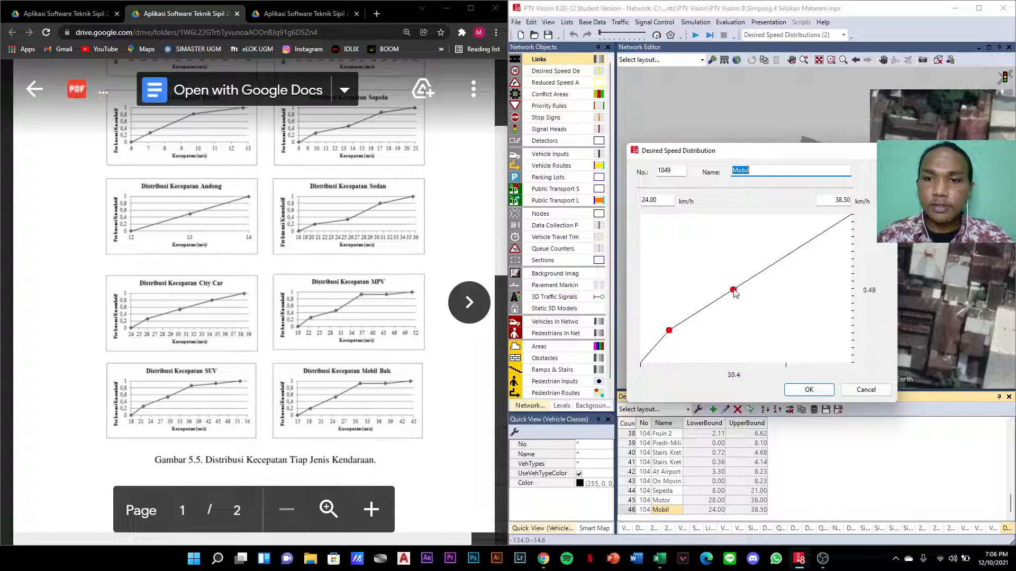
{"action": "left_click_drag", "start_coordinate": [733, 290], "coordinate": [728, 291]}
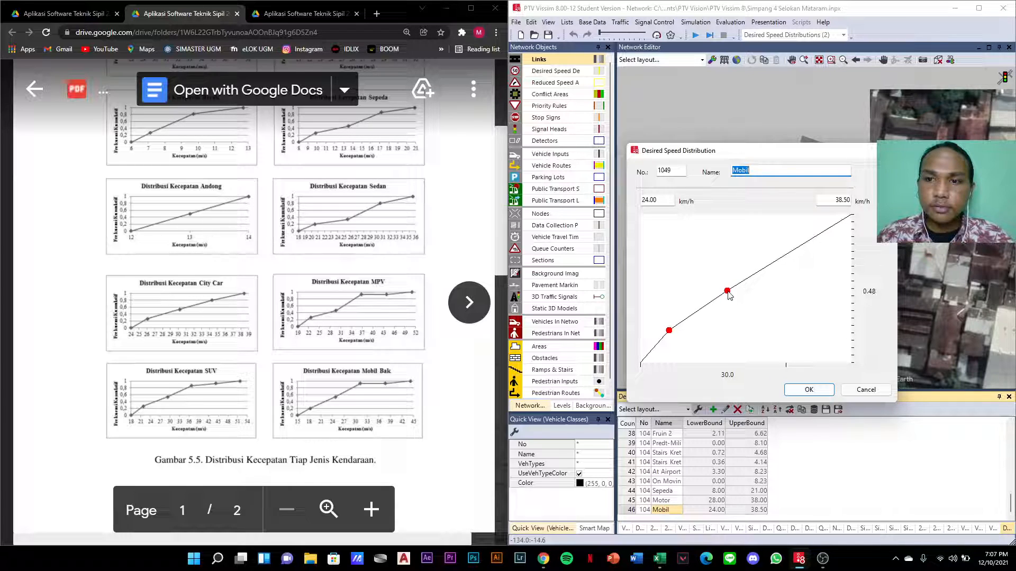
{"action": "left_click", "coordinate": [787, 255]}
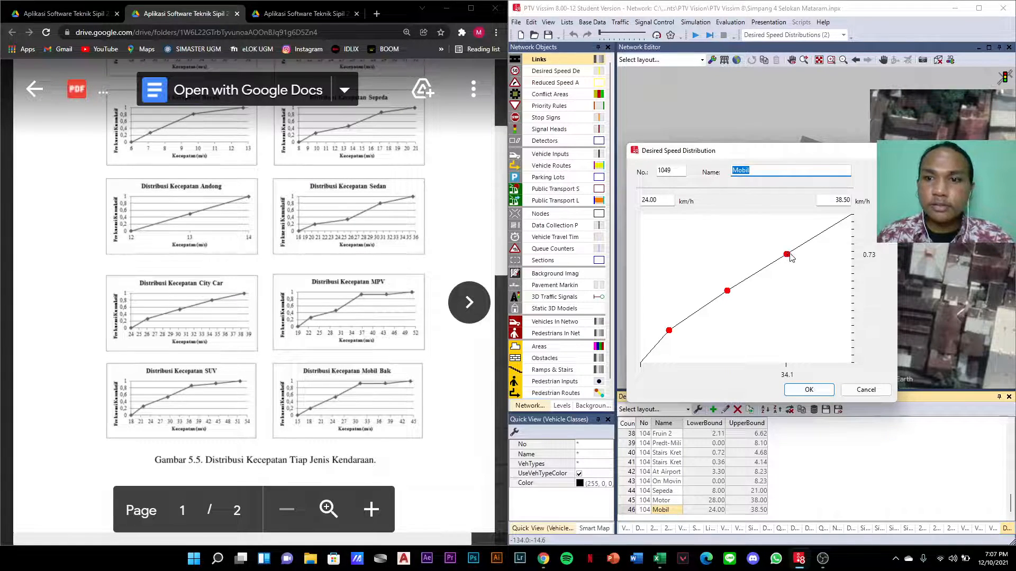
{"action": "left_click_drag", "start_coordinate": [786, 256], "coordinate": [788, 249]}
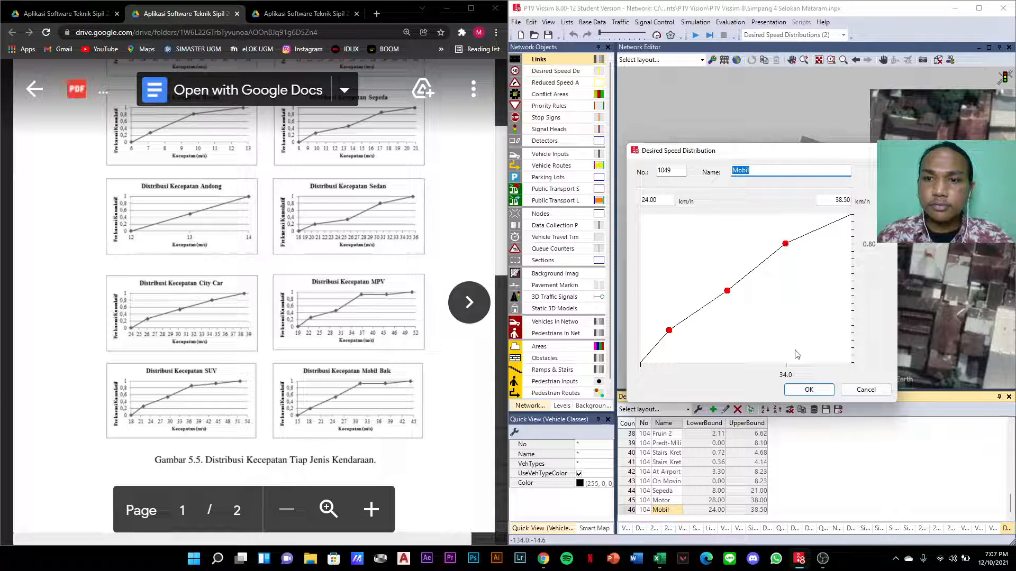
{"action": "left_click", "coordinate": [808, 389]}
- Add a desired speed distribution named Truk ranging from 19.7 to 20.1 km/h, based on the Truk Besar reference chart
{"action": "left_click", "coordinate": [713, 409]}
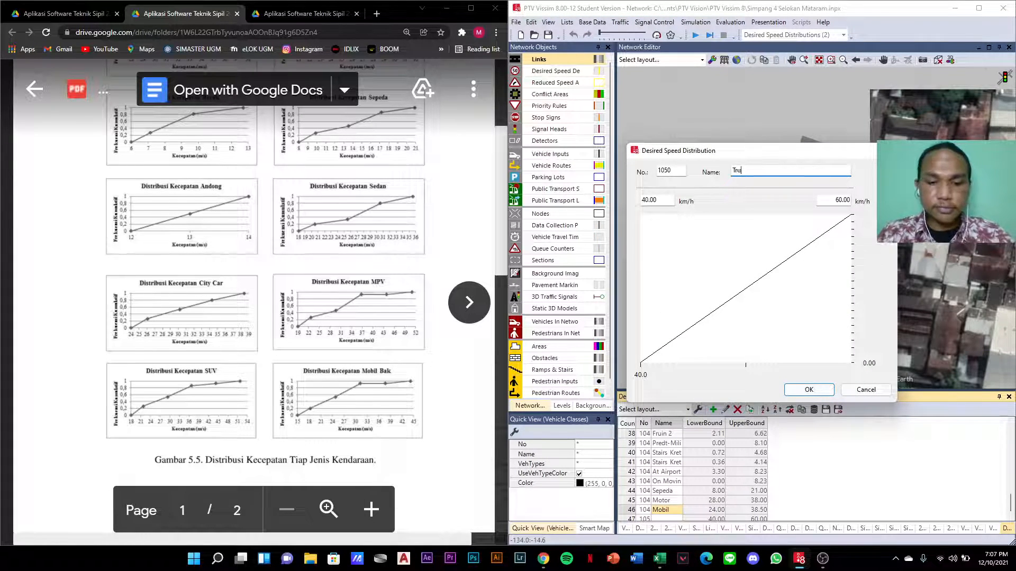
{"action": "type", "text": "Truk"}
{"action": "scroll", "coordinate": [314, 421], "scroll_direction": "down", "scroll_amount": 5}
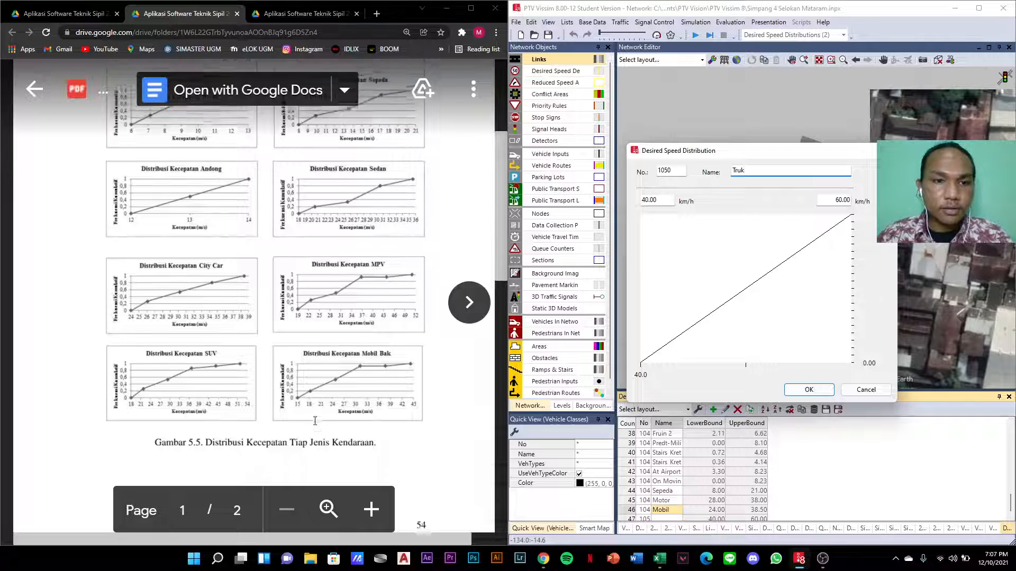
{"action": "scroll", "coordinate": [315, 421], "scroll_direction": "down", "scroll_amount": 4}
{"action": "scroll", "coordinate": [263, 354], "scroll_direction": "down", "scroll_amount": 1}
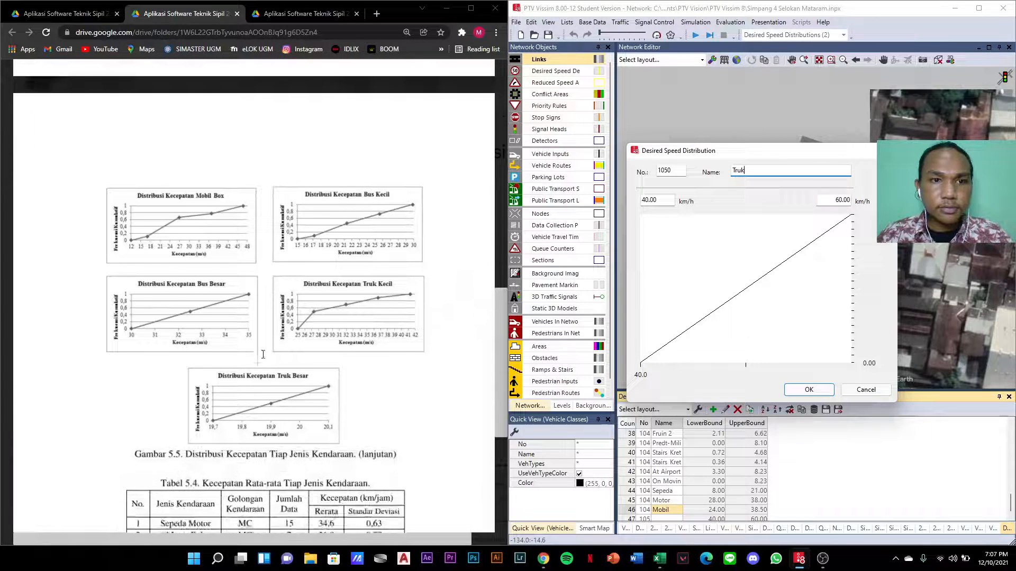
{"action": "scroll", "coordinate": [263, 354], "scroll_direction": "down", "scroll_amount": 1}
{"action": "scroll", "coordinate": [281, 349], "scroll_direction": "up", "scroll_amount": 1}
{"action": "scroll", "coordinate": [293, 341], "scroll_direction": "down", "scroll_amount": 1}
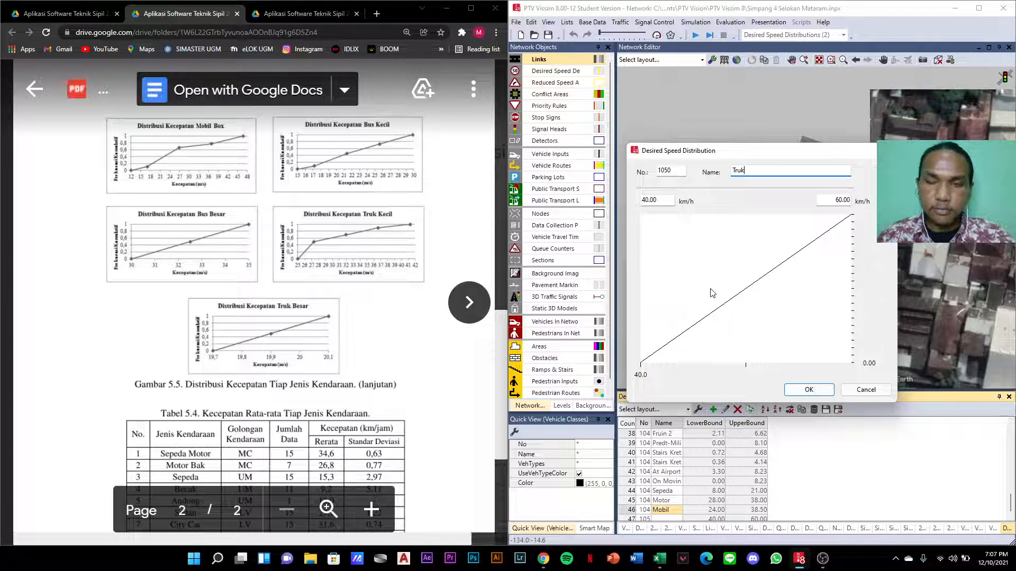
{"action": "key", "text": "Tab"}
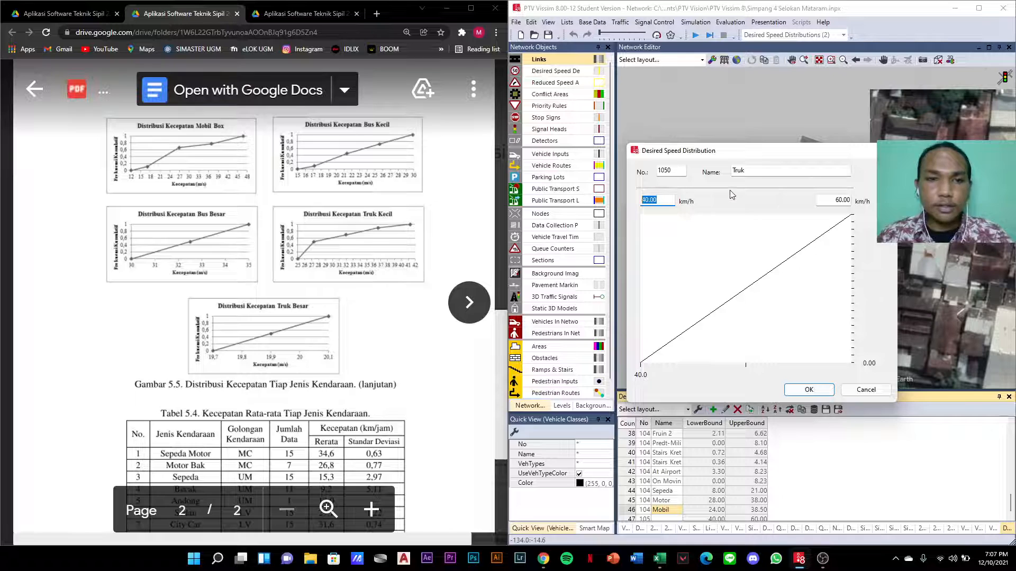
{"action": "type", "text": "19.7"}
{"action": "key", "text": "Tab"}
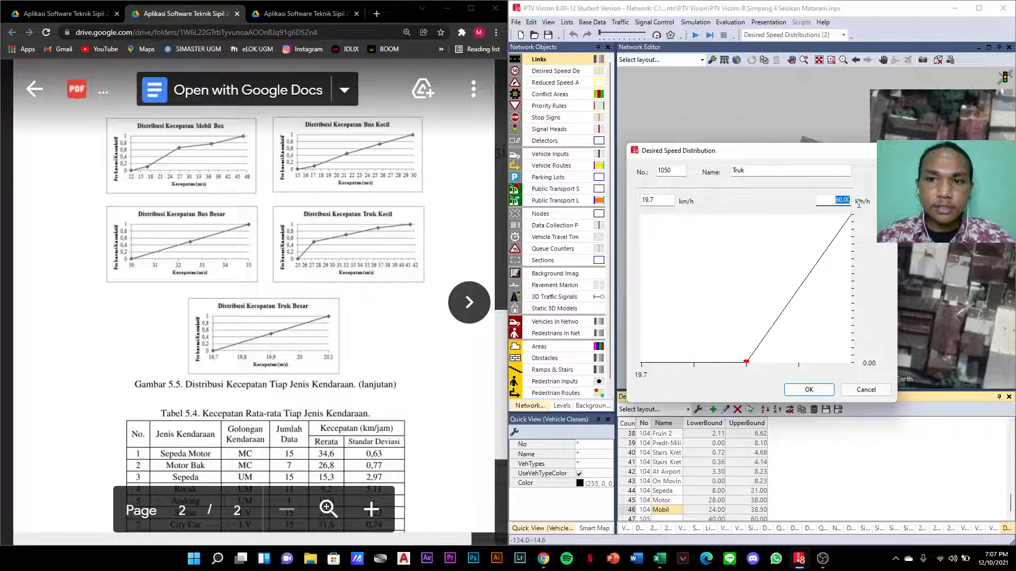
{"action": "type", "text": "20.1"}
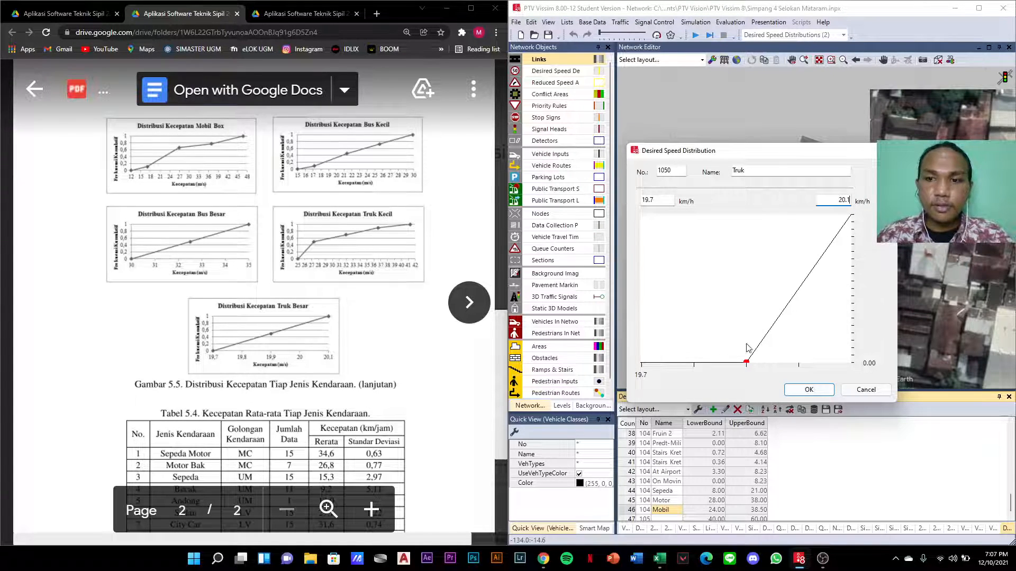
{"action": "key", "text": "Return"}
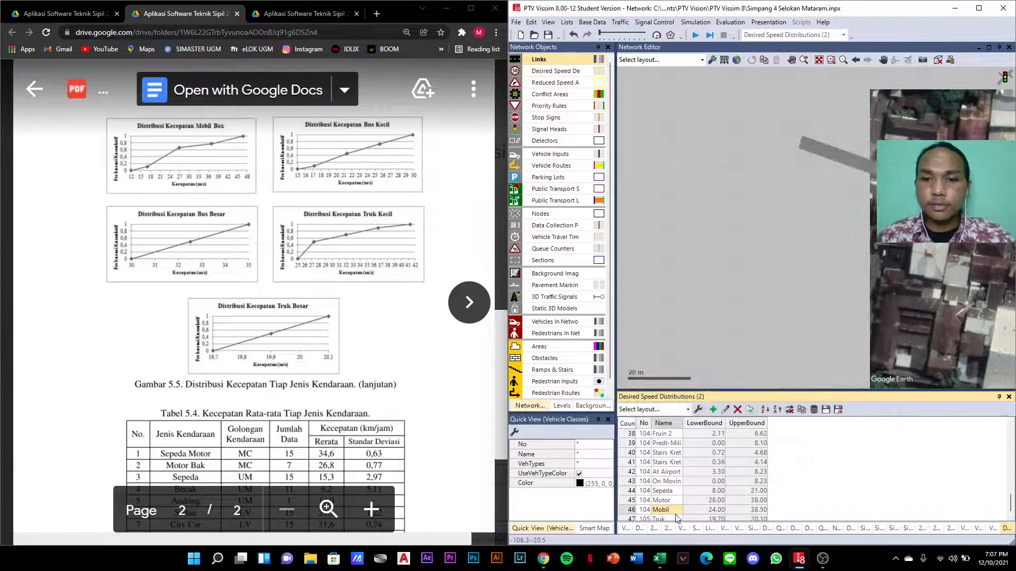
- Reopen the Truk speed distribution, add an intermediate curve point at 19.90 km/h with value 0.50, and save it
{"action": "right_click", "coordinate": [666, 518]}
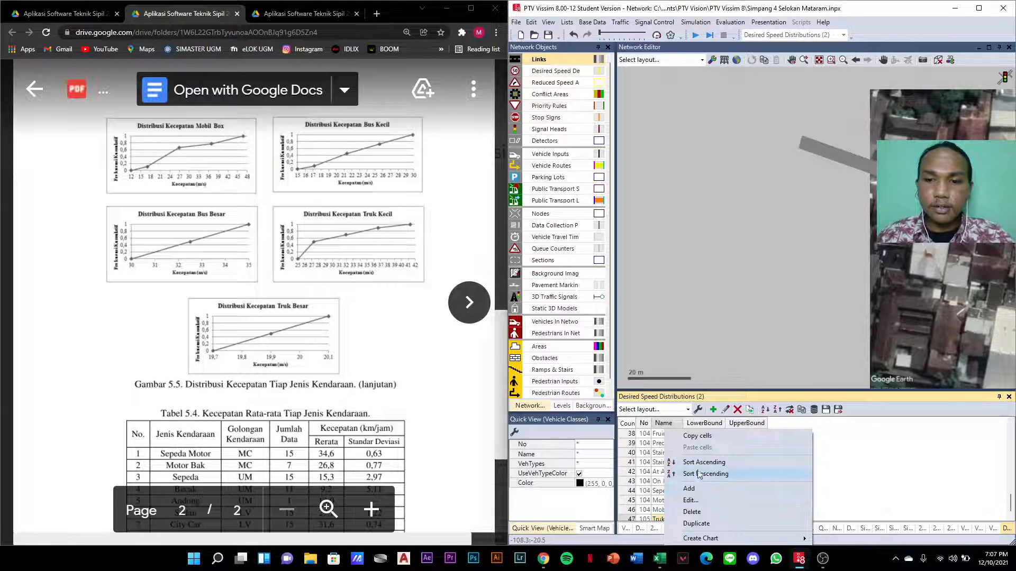
{"action": "left_click", "coordinate": [700, 501]}
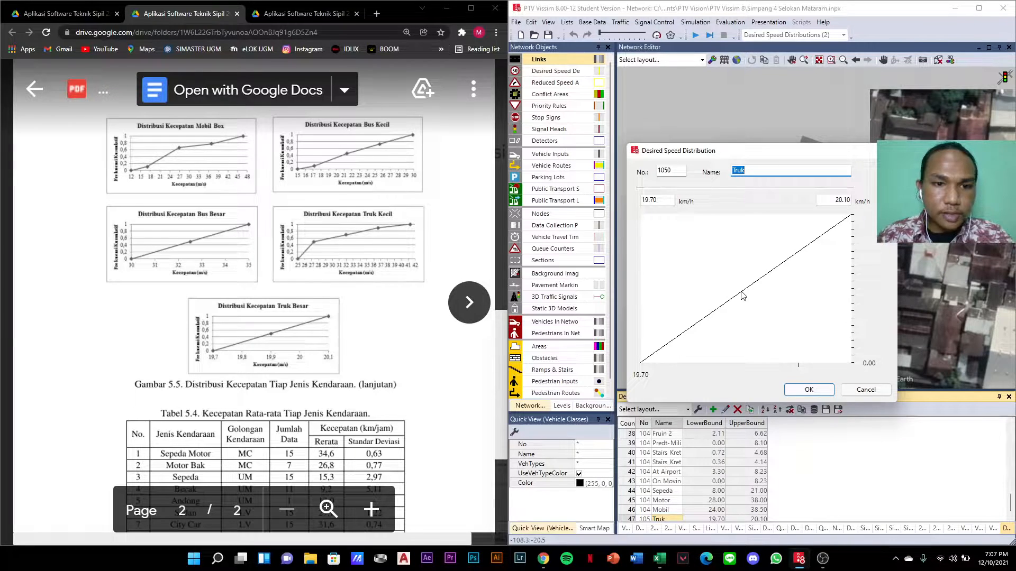
{"action": "left_click", "coordinate": [742, 291]}
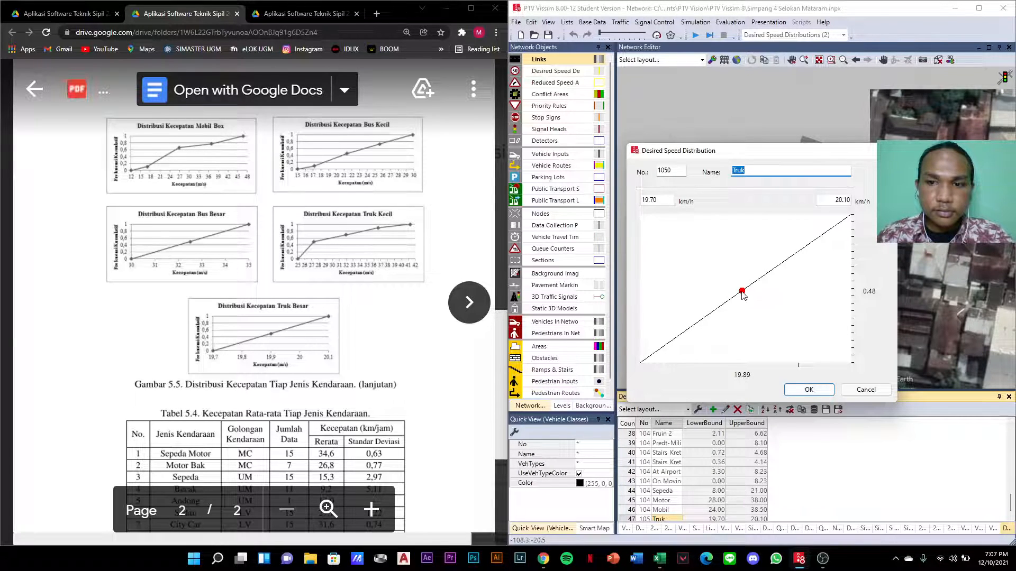
{"action": "mouse_move", "coordinate": [746, 293]}
{"action": "left_mouse_down"}
{"action": "mouse_move", "coordinate": [696, 300]}
{"action": "mouse_move", "coordinate": [739, 315]}
{"action": "mouse_move", "coordinate": [746, 292]}
{"action": "left_mouse_up"}
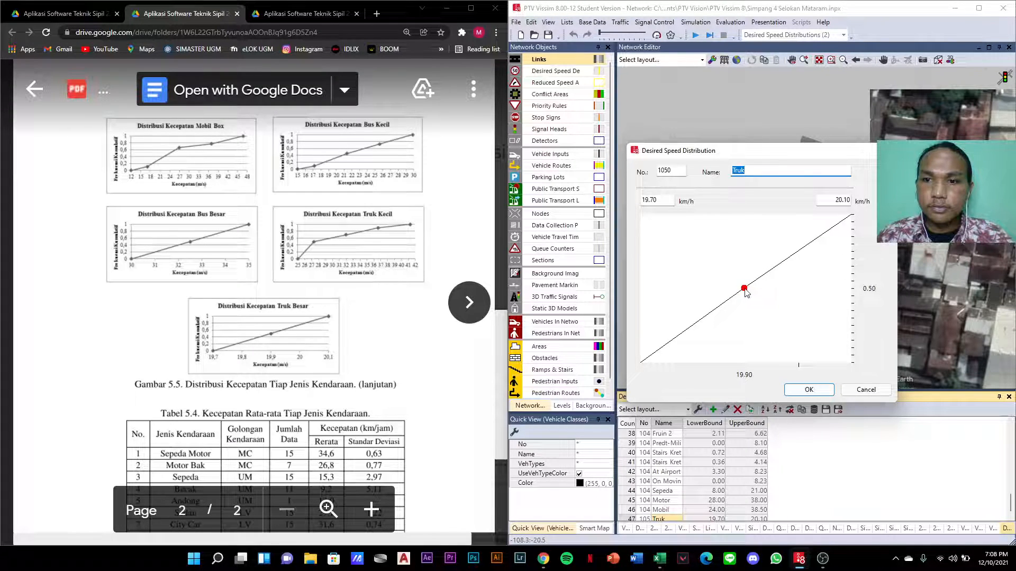
{"action": "left_click", "coordinate": [809, 390]}
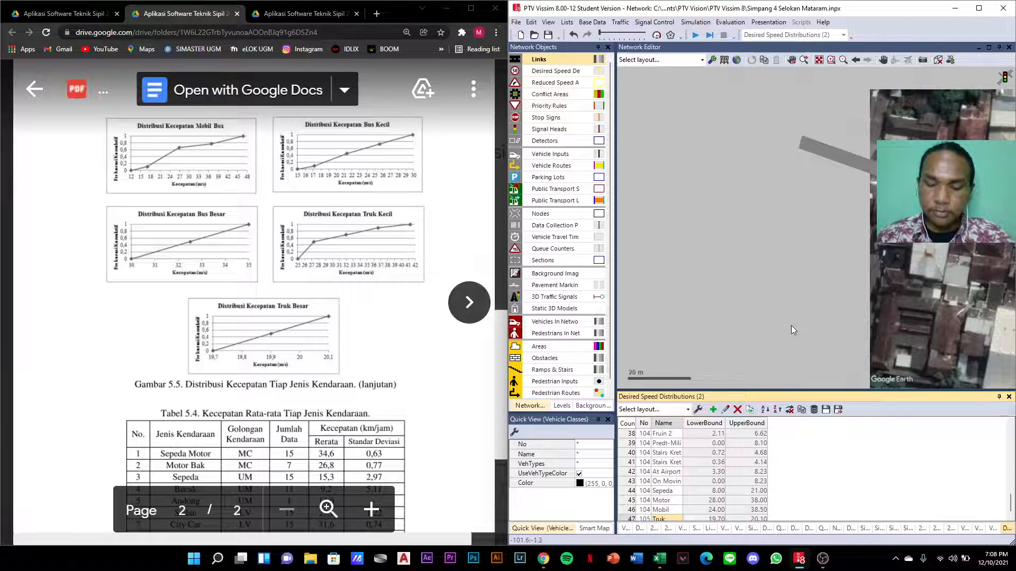
- Maximize the Vissim window so the whole intersection network can be seen
{"action": "left_click", "coordinate": [749, 294]}
{"action": "left_click_drag", "start_coordinate": [755, 255], "coordinate": [647, 289]}
{"action": "scroll", "coordinate": [684, 283], "scroll_direction": "down", "scroll_amount": 2}
{"action": "left_click_drag", "start_coordinate": [716, 297], "coordinate": [682, 237]}
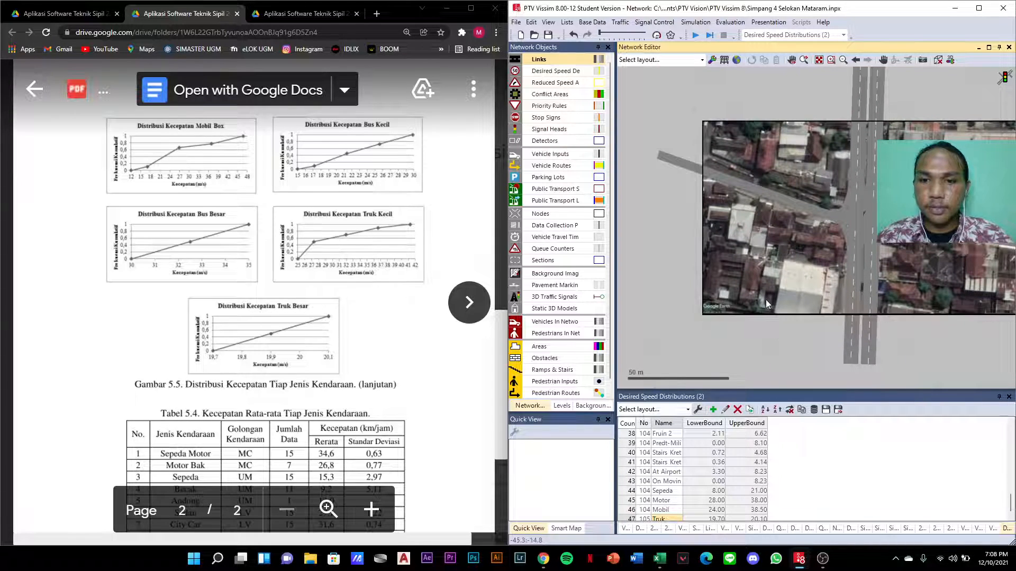
{"action": "left_click_drag", "start_coordinate": [785, 335], "coordinate": [712, 375]}
{"action": "scroll", "coordinate": [773, 323], "scroll_direction": "up", "scroll_amount": 1}
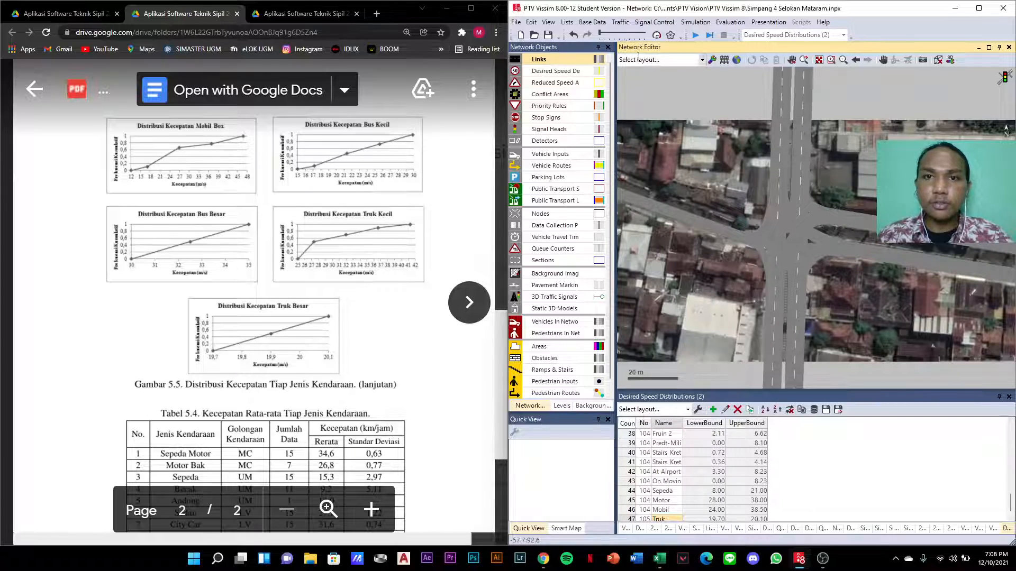
{"action": "double_click", "coordinate": [627, 9]}
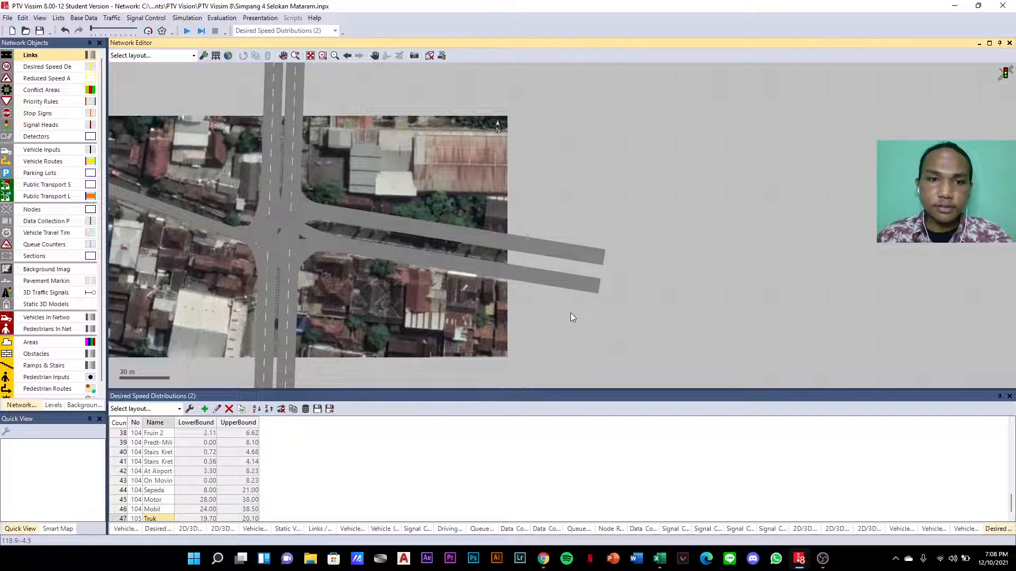
{"action": "left_click_drag", "start_coordinate": [561, 315], "coordinate": [677, 310]}
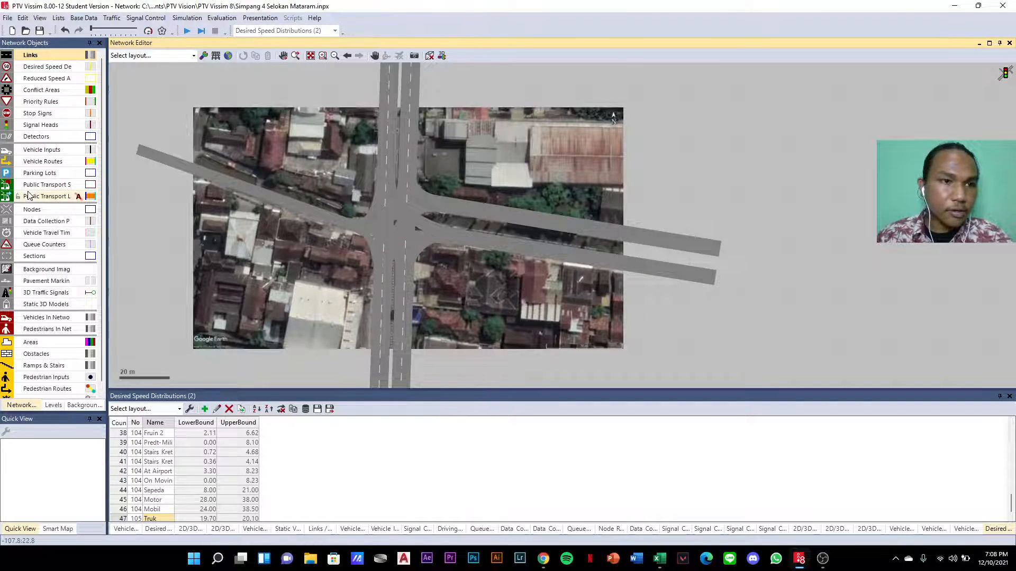
- Add a static vehicle routing decision about 1.5 m into the eastern Jalan Selokan Mataram approach and route it to the southern exit link's end
{"action": "left_click", "coordinate": [44, 164]}
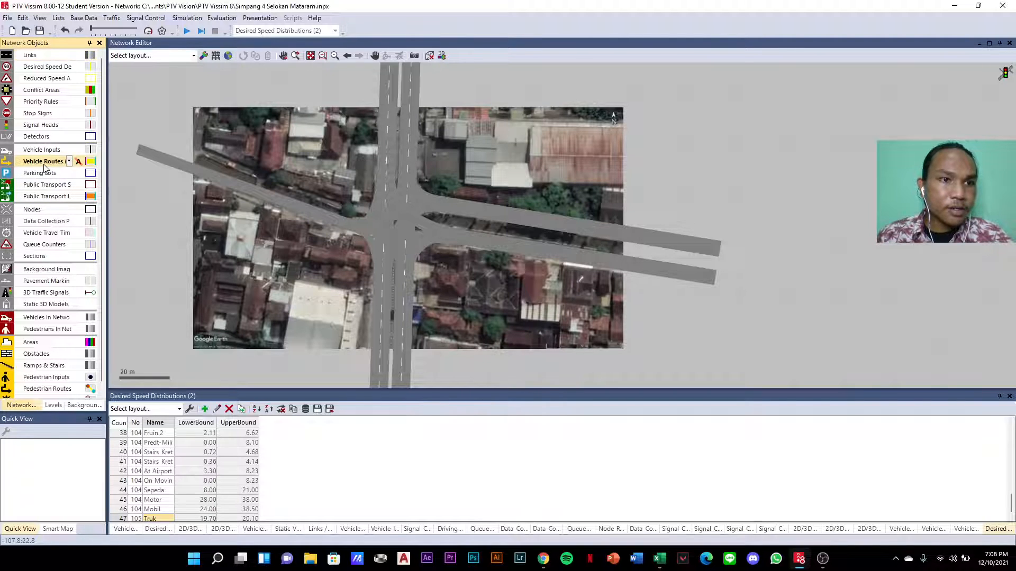
{"action": "left_click_drag", "start_coordinate": [650, 200], "coordinate": [751, 211]}
{"action": "scroll", "coordinate": [751, 210], "scroll_direction": "up", "scroll_amount": 1}
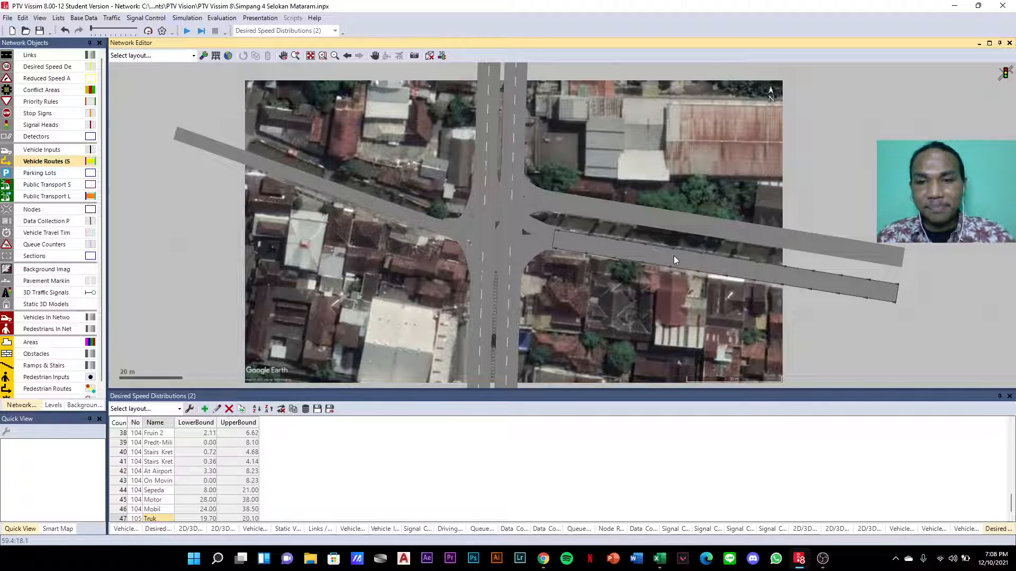
{"action": "right_click", "coordinate": [892, 293]}
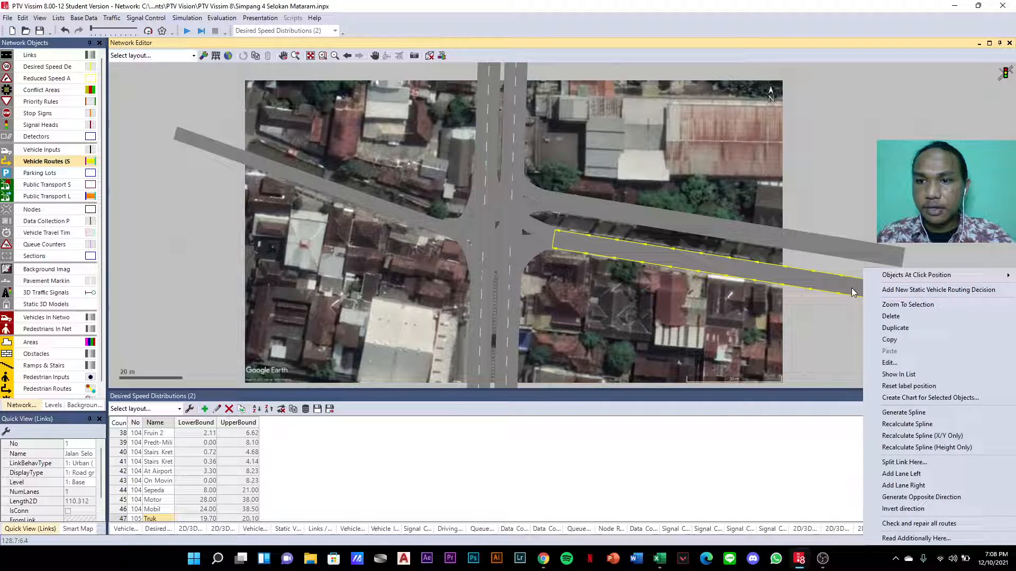
{"action": "left_click", "coordinate": [907, 292]}
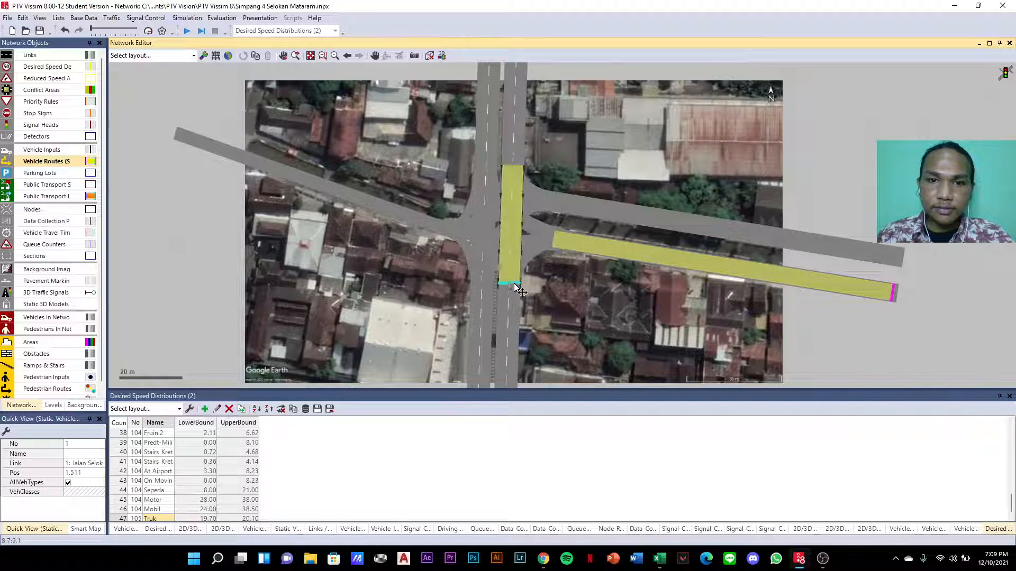
{"action": "scroll", "coordinate": [526, 247], "scroll_direction": "down", "scroll_amount": 3}
{"action": "scroll", "coordinate": [515, 320], "scroll_direction": "up", "scroll_amount": 3}
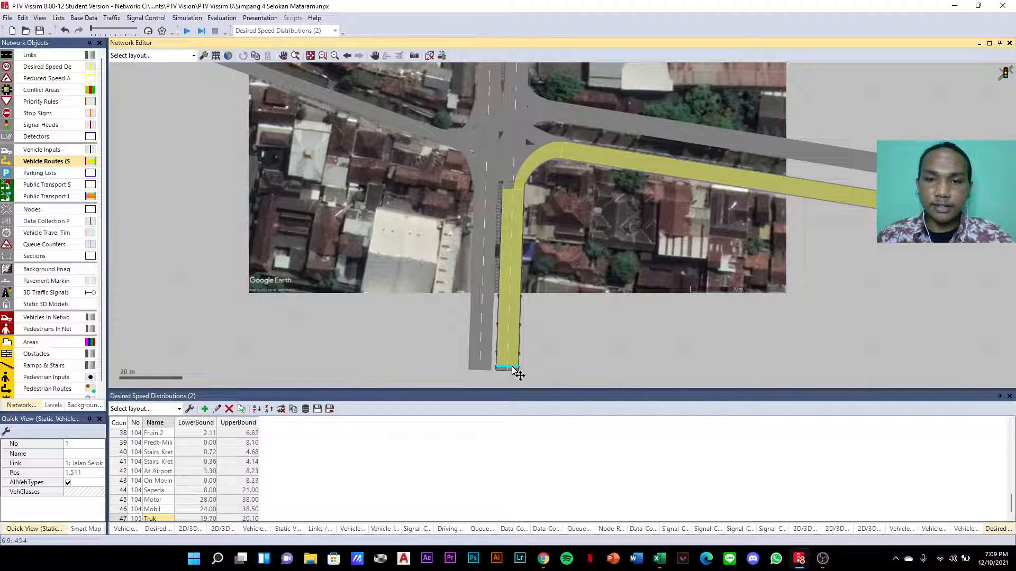
{"action": "left_click", "coordinate": [515, 369]}
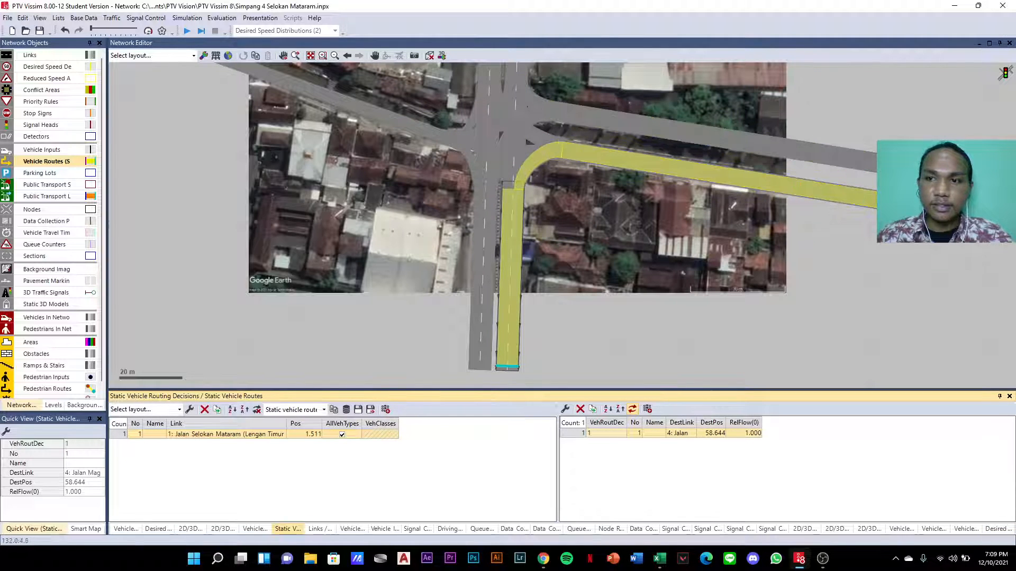
- Move the routing decision on the eastern approach to about 0.06 m from the link's start
{"action": "left_click", "coordinate": [888, 218]}
{"action": "scroll", "coordinate": [887, 218], "scroll_direction": "up", "scroll_amount": 1}
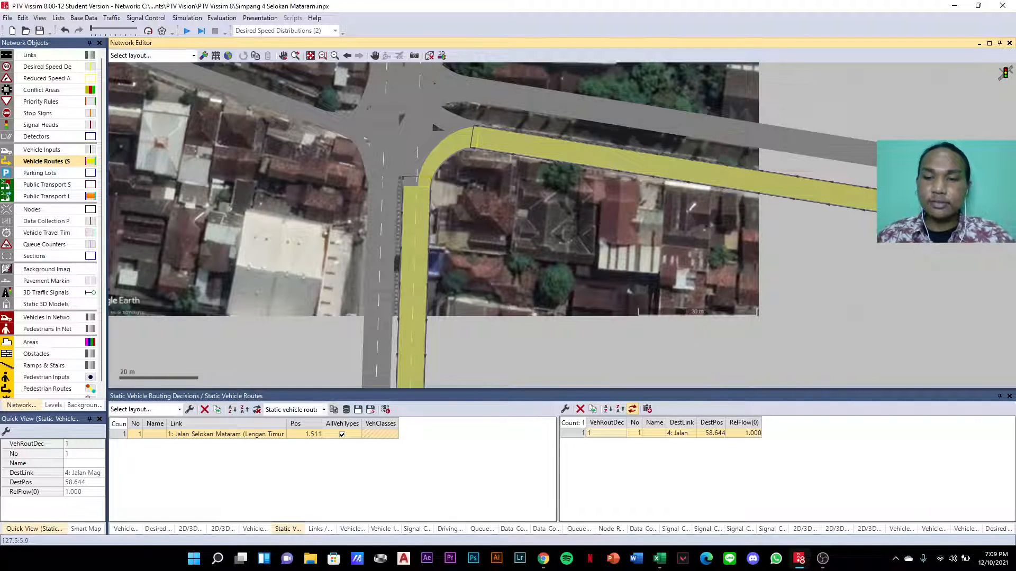
{"action": "scroll", "coordinate": [868, 204], "scroll_direction": "up", "scroll_amount": 5}
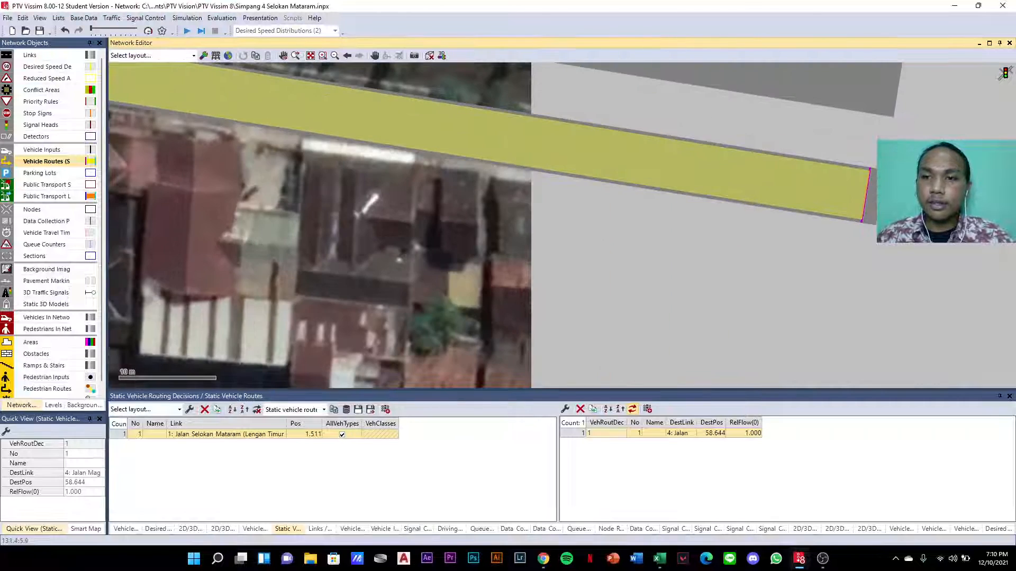
{"action": "left_click", "coordinate": [868, 207]}
{"action": "left_click_drag", "start_coordinate": [866, 209], "coordinate": [886, 216]}
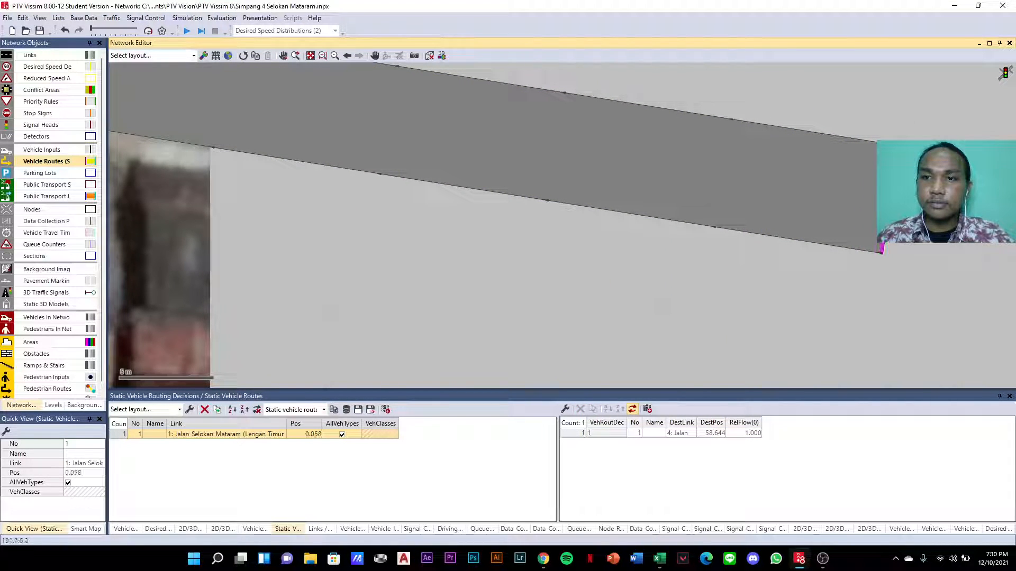
- Move the route's destination on the southern exit link to about 59.94 m, at the link's very end
{"action": "scroll", "coordinate": [429, 365], "scroll_direction": "down", "scroll_amount": 6}
{"action": "scroll", "coordinate": [428, 365], "scroll_direction": "up", "scroll_amount": 2}
{"action": "scroll", "coordinate": [427, 364], "scroll_direction": "up", "scroll_amount": 2}
{"action": "left_click", "coordinate": [444, 334]}
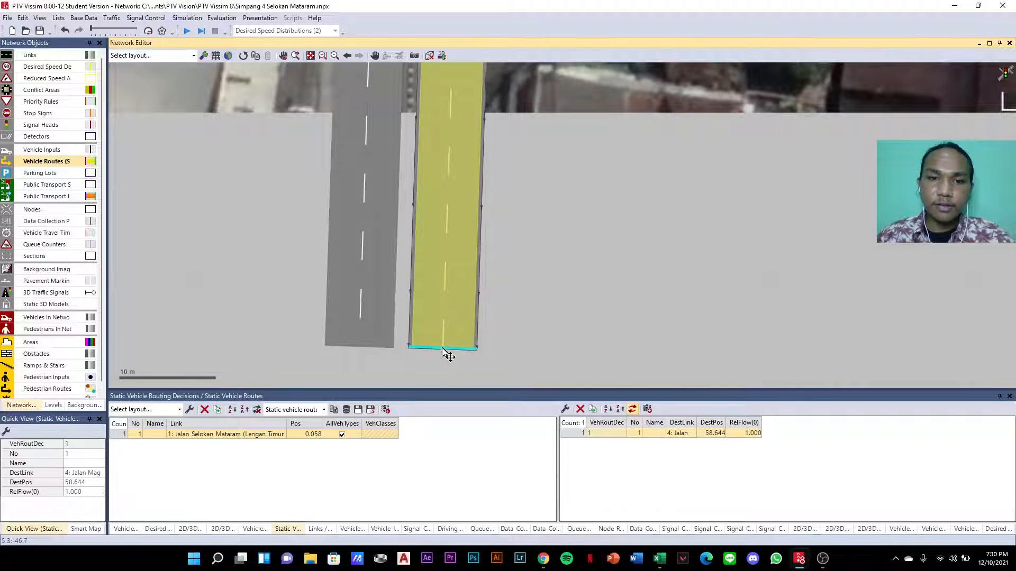
{"action": "scroll", "coordinate": [450, 328], "scroll_direction": "down", "scroll_amount": 4}
{"action": "left_click", "coordinate": [859, 149]}
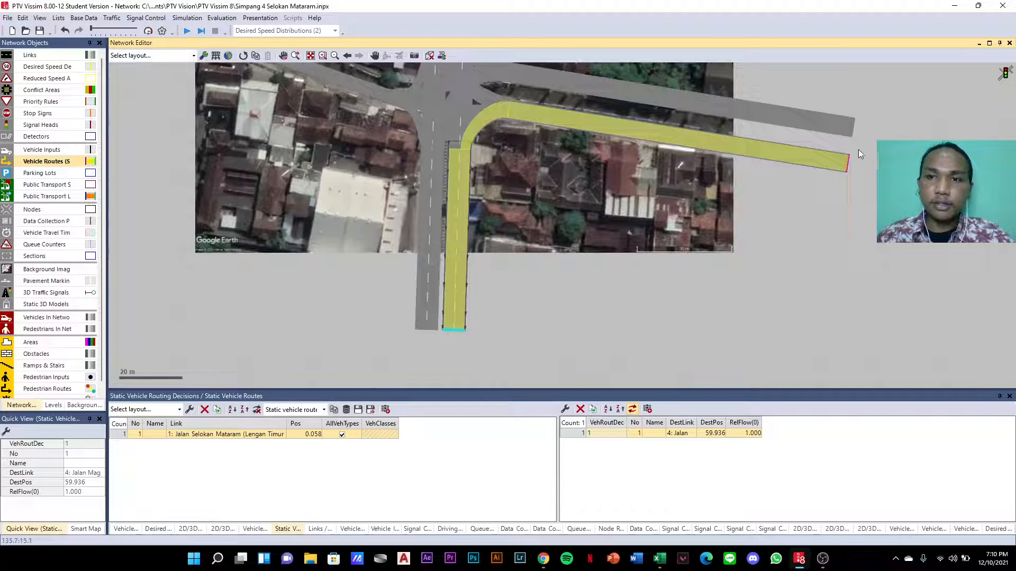
- Shift the existing routing decision on the eastern approach to about 0.76 m from the link's start
{"action": "scroll", "coordinate": [825, 174], "scroll_direction": "up", "scroll_amount": 4}
{"action": "scroll", "coordinate": [836, 188], "scroll_direction": "up", "scroll_amount": 4}
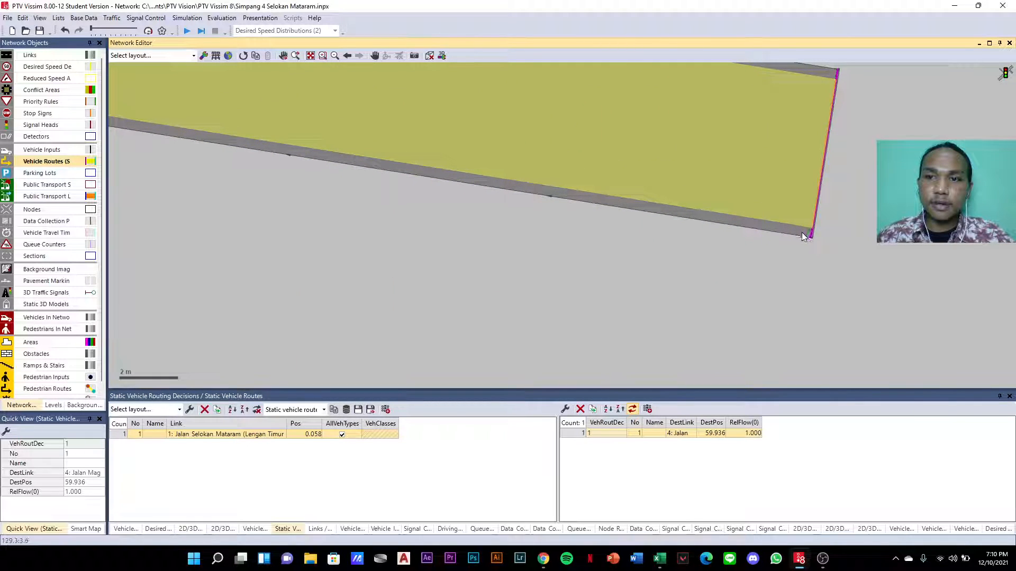
{"action": "left_click", "coordinate": [803, 236]}
{"action": "scroll", "coordinate": [802, 209], "scroll_direction": "down", "scroll_amount": 3}
{"action": "right_click", "coordinate": [792, 192]}
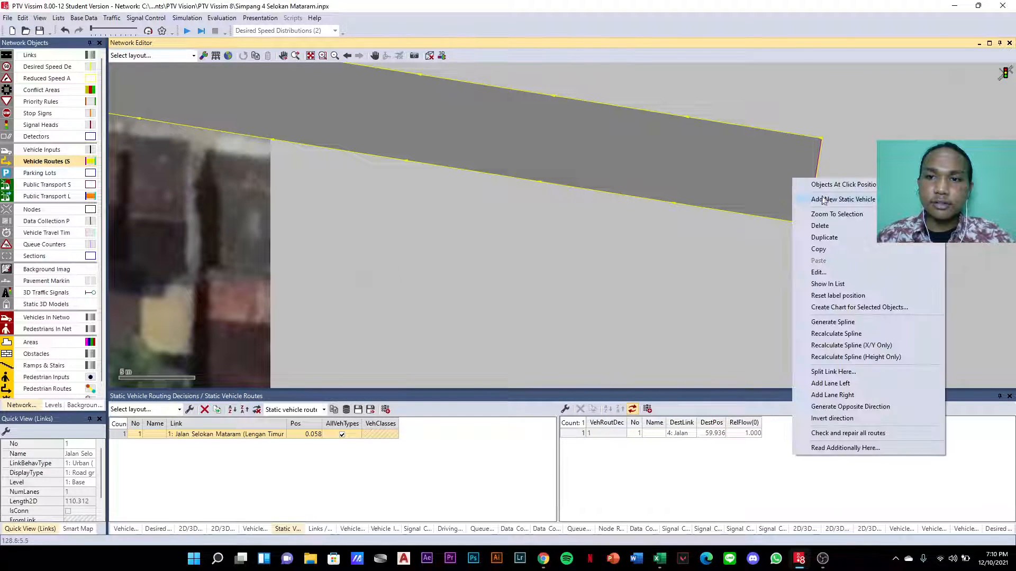
{"action": "left_click", "coordinate": [759, 204]}
{"action": "left_click", "coordinate": [615, 485]}
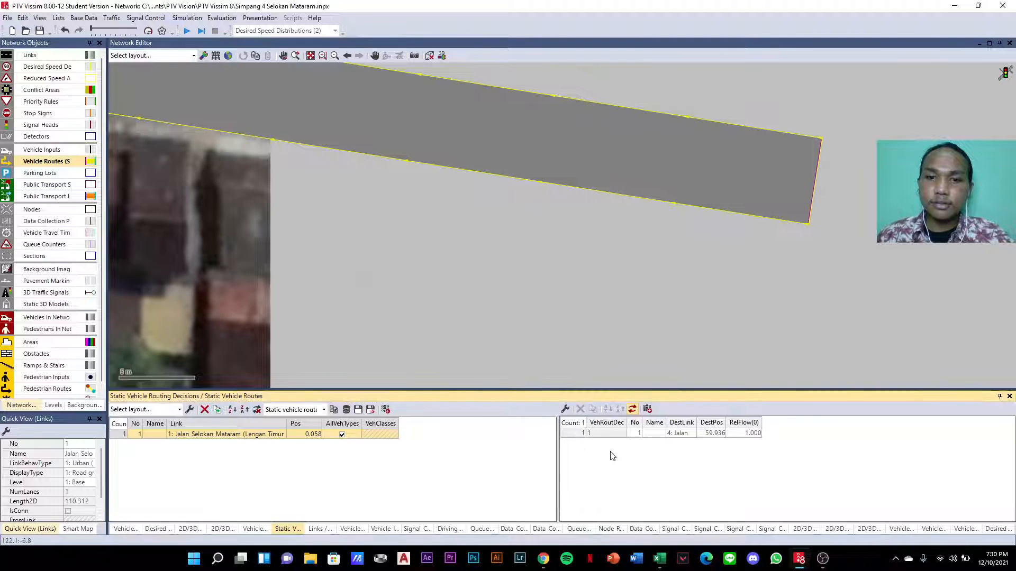
{"action": "left_click_drag", "start_coordinate": [812, 185], "coordinate": [810, 189]}
- Try adding a second static routing decision at about 0.32 m on the eastern approach, and delete it
{"action": "right_click", "coordinate": [811, 189]}
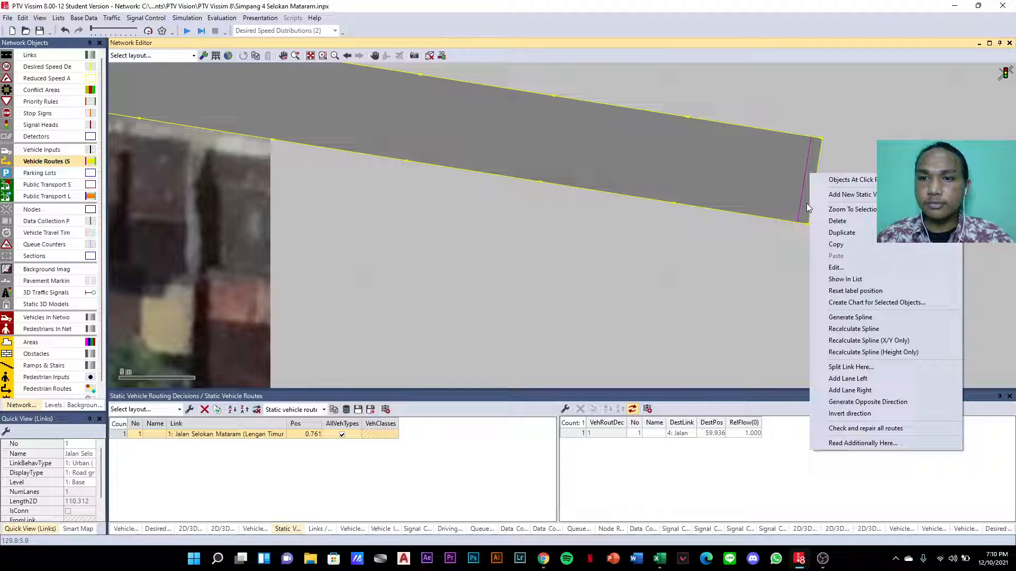
{"action": "left_click", "coordinate": [838, 195]}
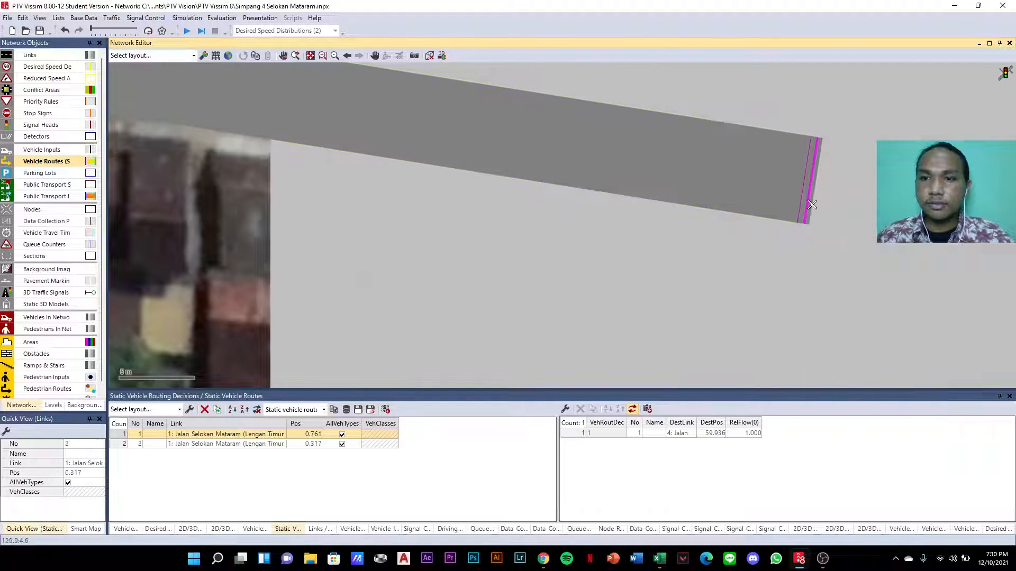
{"action": "right_click", "coordinate": [125, 444]}
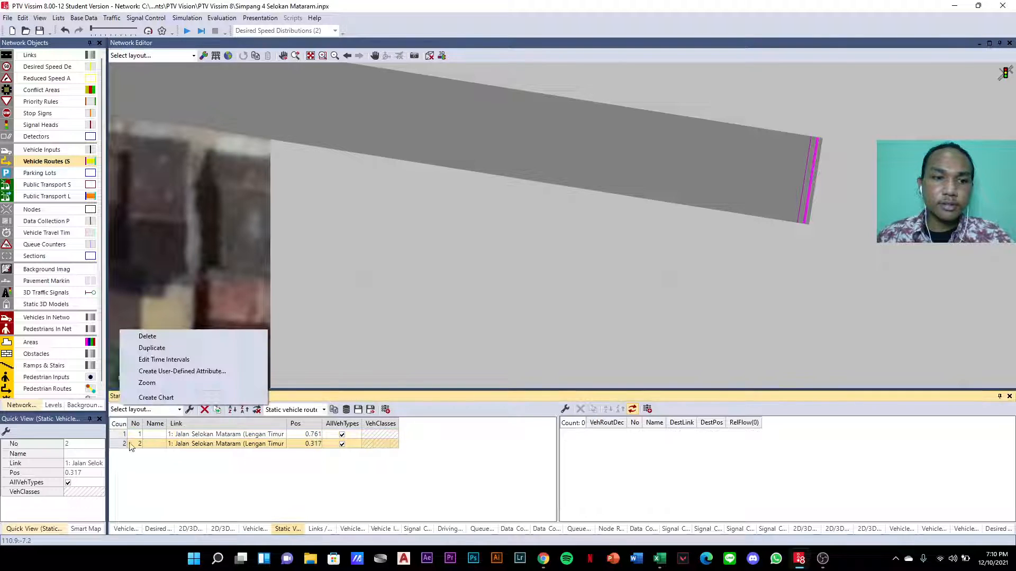
{"action": "left_click", "coordinate": [156, 337]}
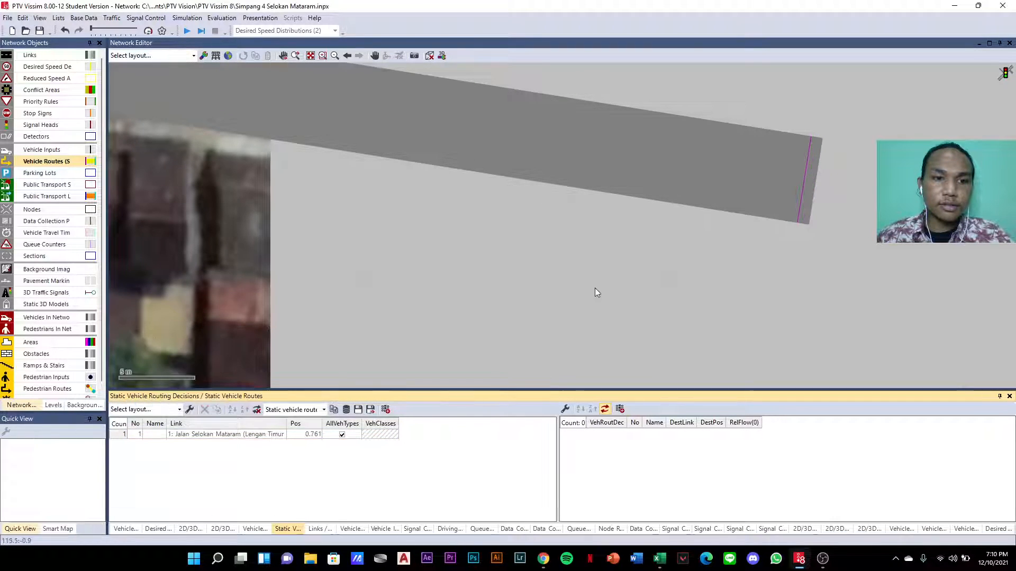
{"action": "scroll", "coordinate": [666, 256], "scroll_direction": "down", "scroll_amount": 2}
{"action": "left_click", "coordinate": [737, 225]}
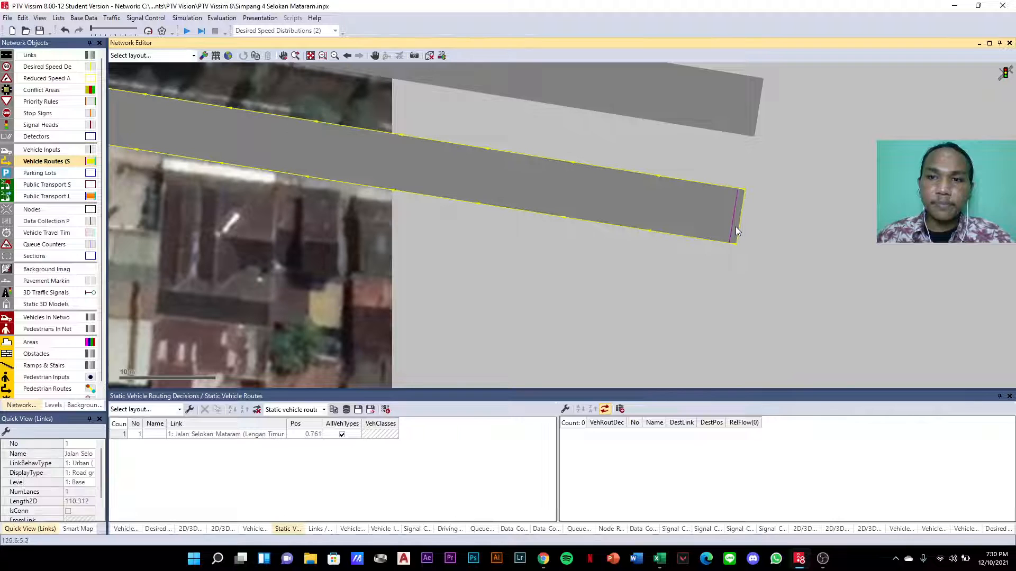
{"action": "mouse_move", "coordinate": [735, 227]}
{"action": "left_mouse_down"}
{"action": "mouse_move", "coordinate": [675, 224]}
{"action": "mouse_move", "coordinate": [751, 215]}
{"action": "mouse_move", "coordinate": [738, 221]}
{"action": "left_mouse_up"}
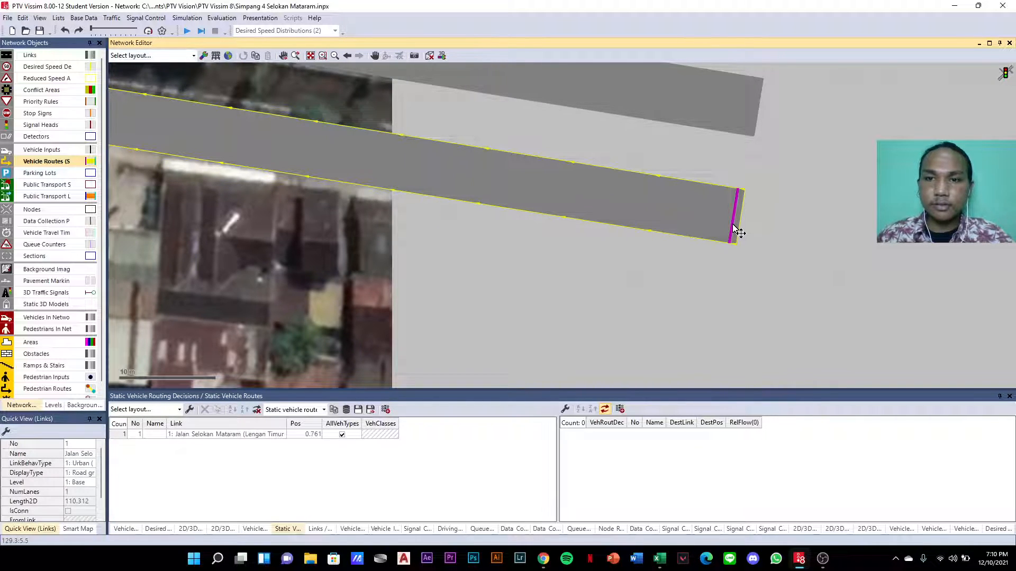
{"action": "left_click", "coordinate": [734, 227]}
{"action": "right_click", "coordinate": [738, 233]}
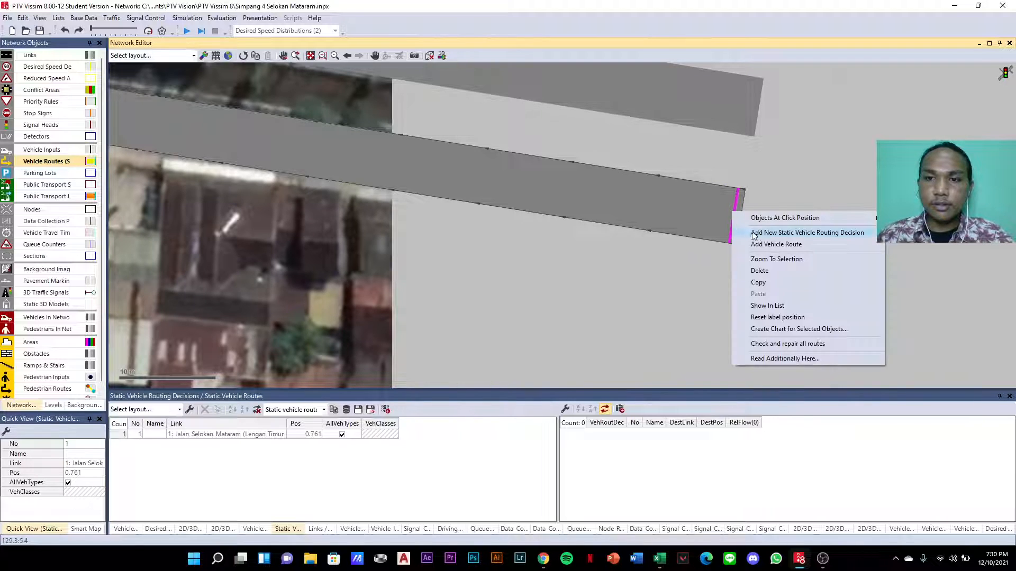
{"action": "left_click", "coordinate": [691, 221]}
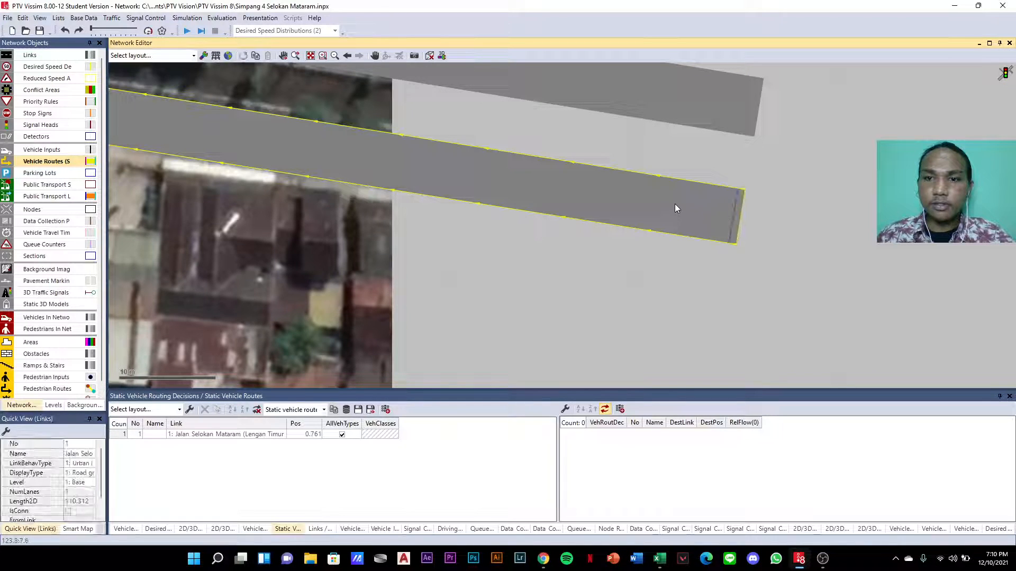
{"action": "left_click", "coordinate": [735, 221]}
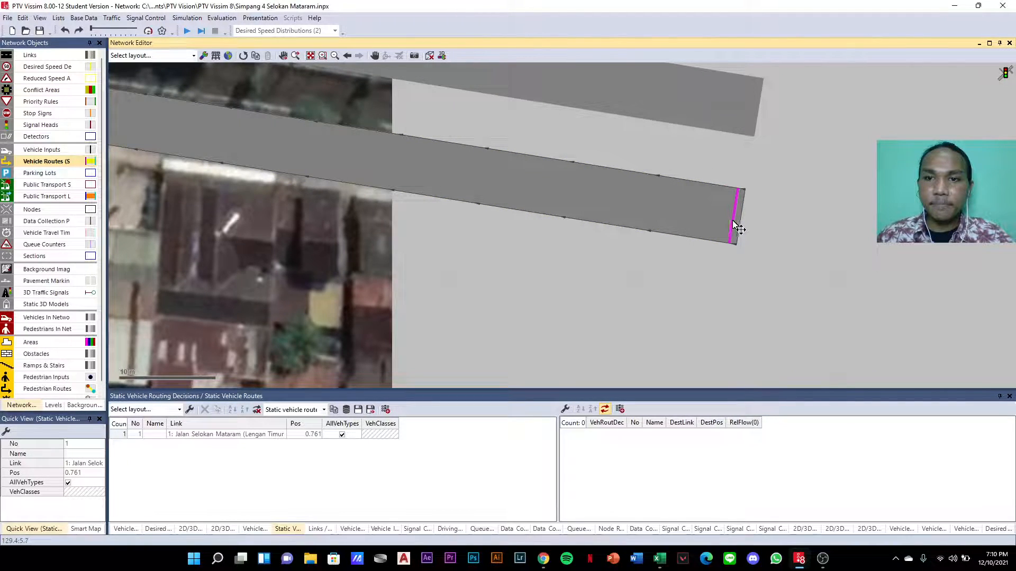
{"action": "left_click", "coordinate": [210, 432]}
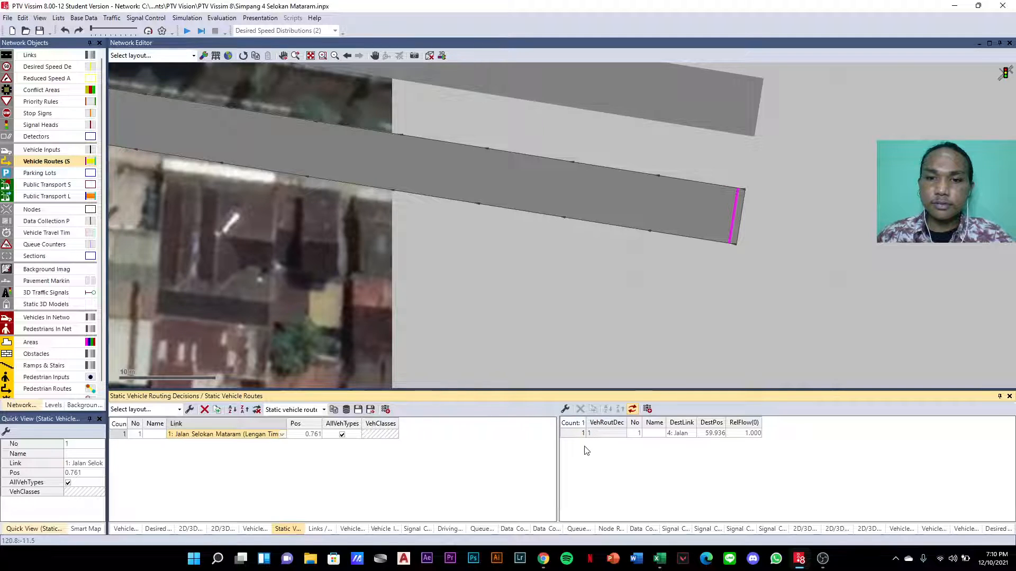
{"action": "left_click", "coordinate": [737, 231]}
{"action": "right_click", "coordinate": [737, 232]}
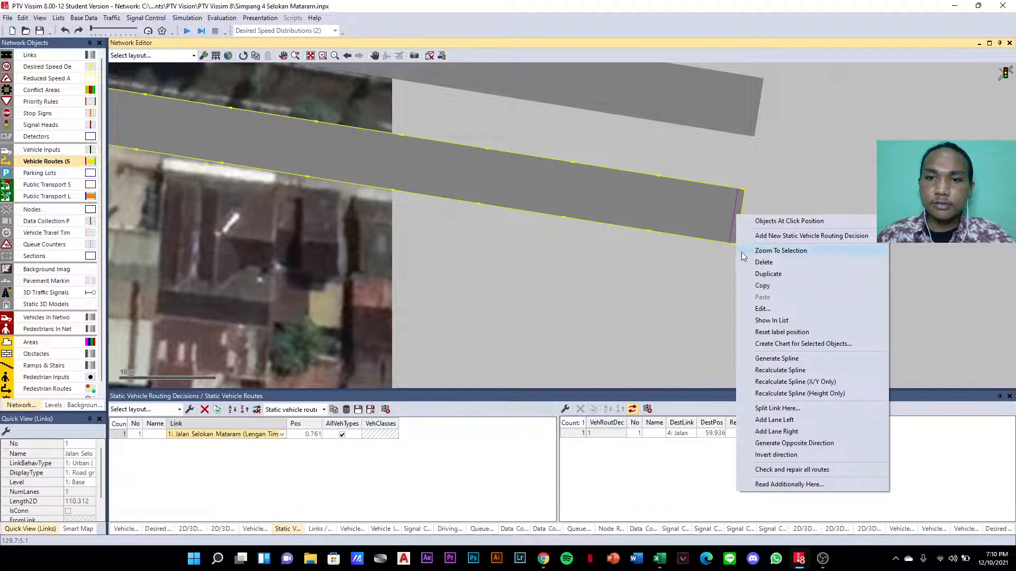
{"action": "left_click", "coordinate": [719, 301]}
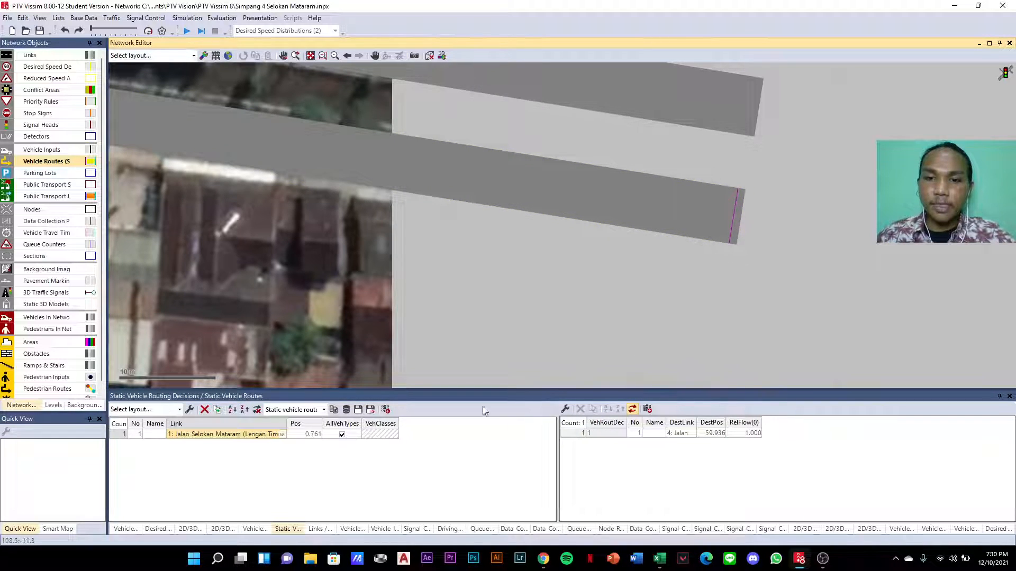
- Delete the existing routing decision on the eastern approach and add a new static one about 1.36 m from the link's start
{"action": "right_click", "coordinate": [123, 434]}
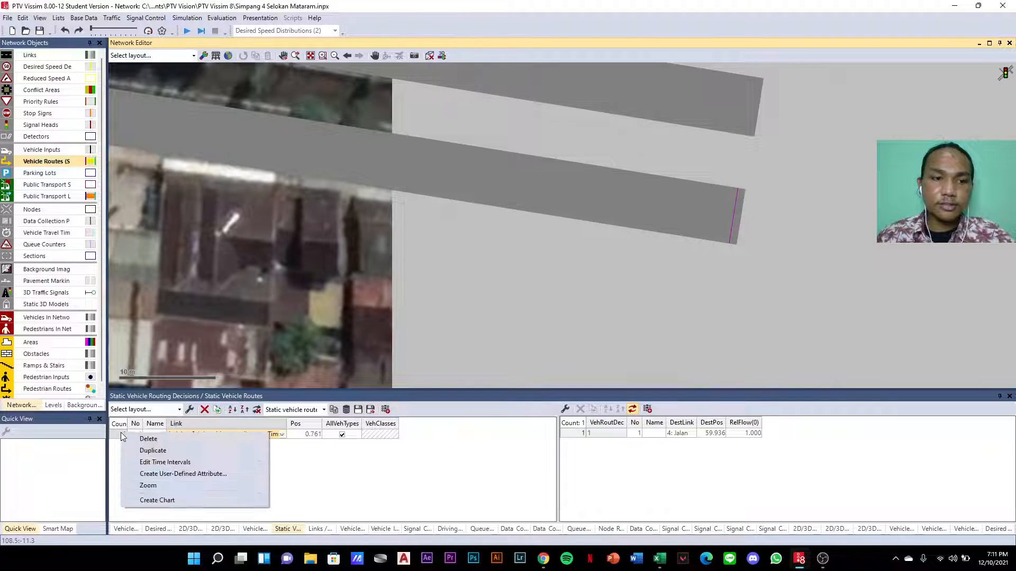
{"action": "left_click", "coordinate": [149, 440]}
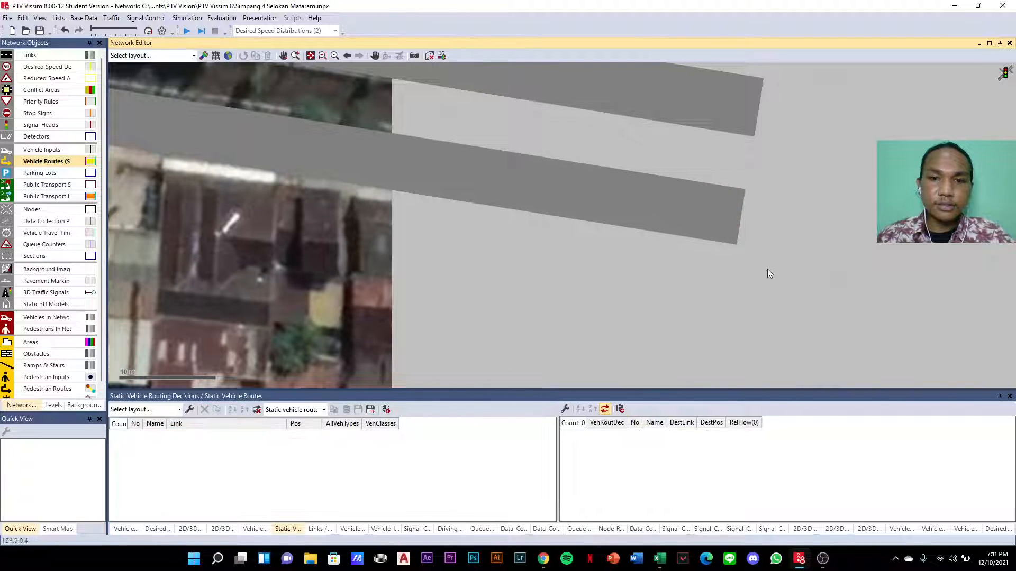
{"action": "left_click", "coordinate": [726, 225]}
{"action": "right_click", "coordinate": [726, 221]}
{"action": "left_click", "coordinate": [767, 229]}
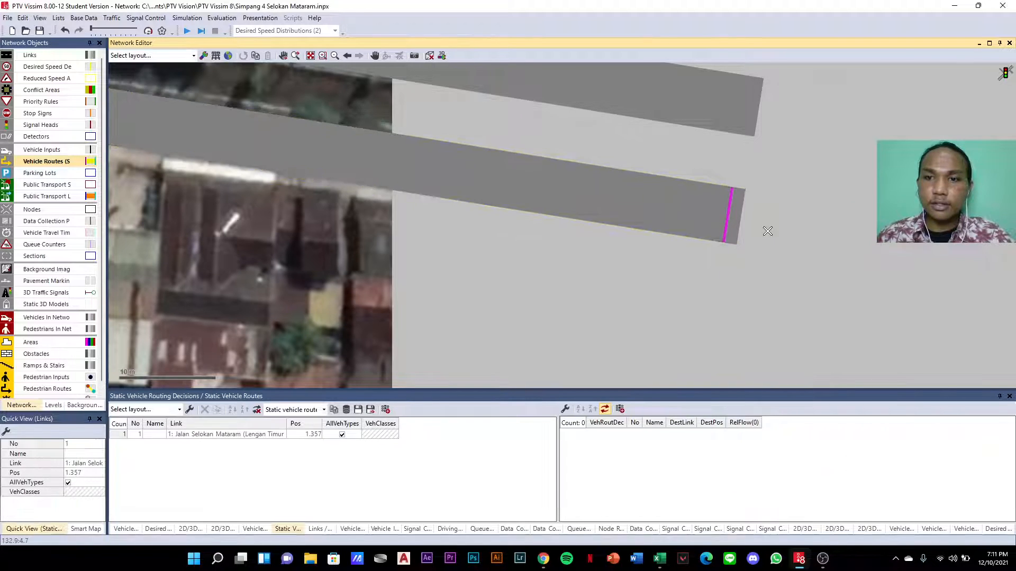
- Place the new decision's route destination at about 59.47 m on the southern exit link
{"action": "scroll", "coordinate": [802, 256], "scroll_direction": "down", "scroll_amount": 2}
{"action": "scroll", "coordinate": [788, 248], "scroll_direction": "down", "scroll_amount": 5}
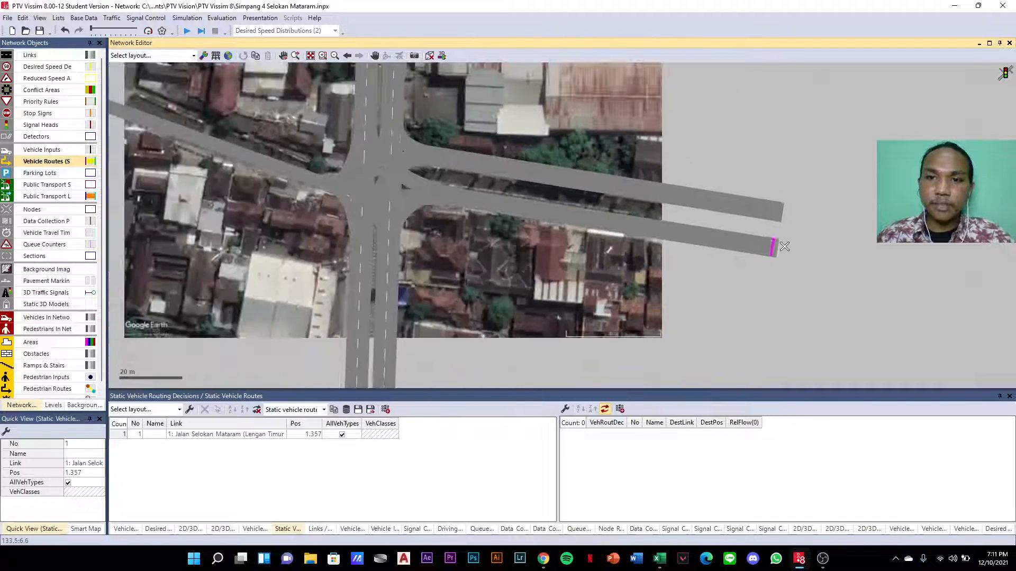
{"action": "scroll", "coordinate": [465, 381], "scroll_direction": "up", "scroll_amount": 7}
{"action": "left_click", "coordinate": [471, 379]}
{"action": "scroll", "coordinate": [408, 306], "scroll_direction": "down", "scroll_amount": 3}
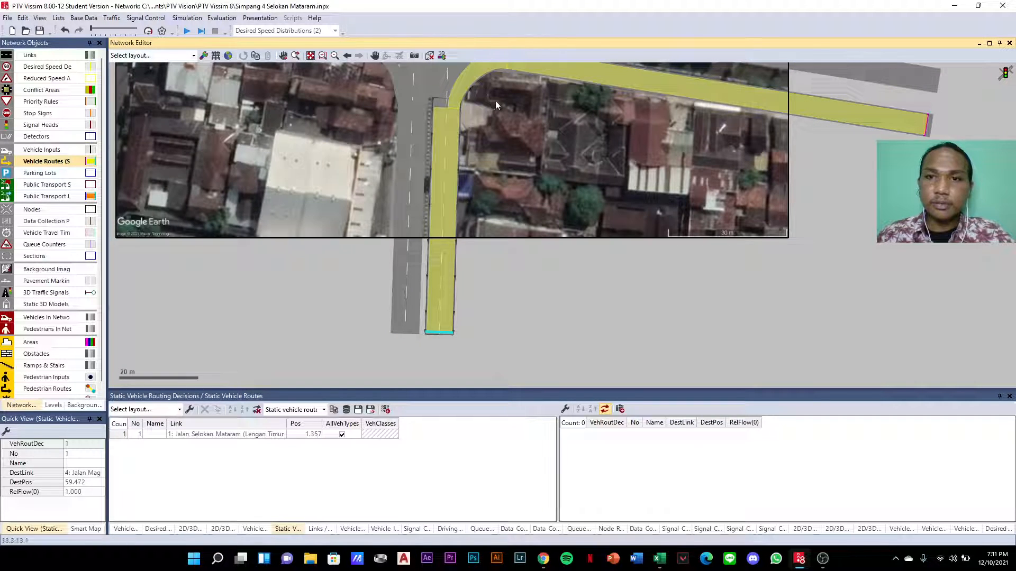
{"action": "scroll", "coordinate": [504, 109], "scroll_direction": "down", "scroll_amount": 3}
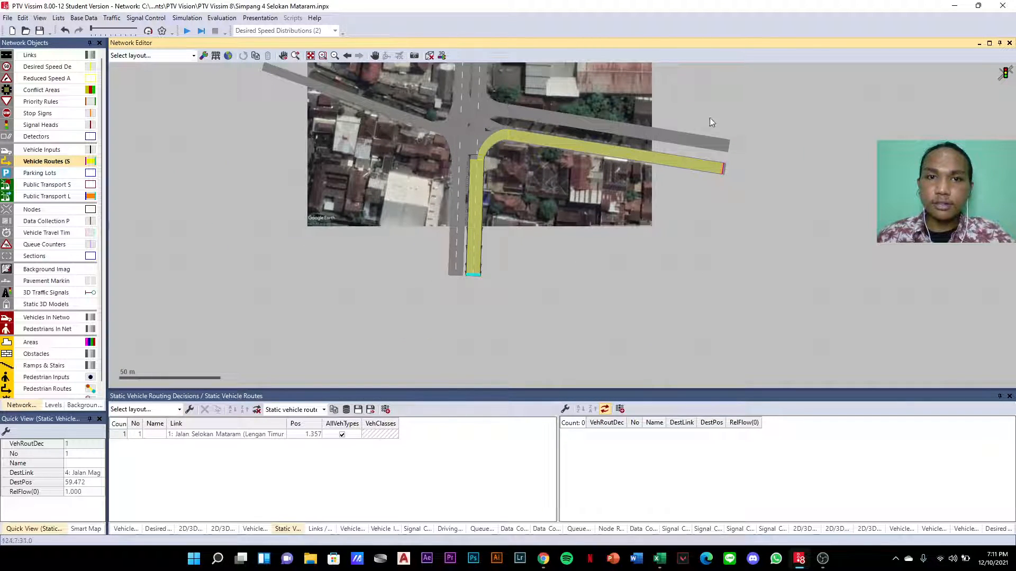
{"action": "scroll", "coordinate": [725, 183], "scroll_direction": "up", "scroll_amount": 8}
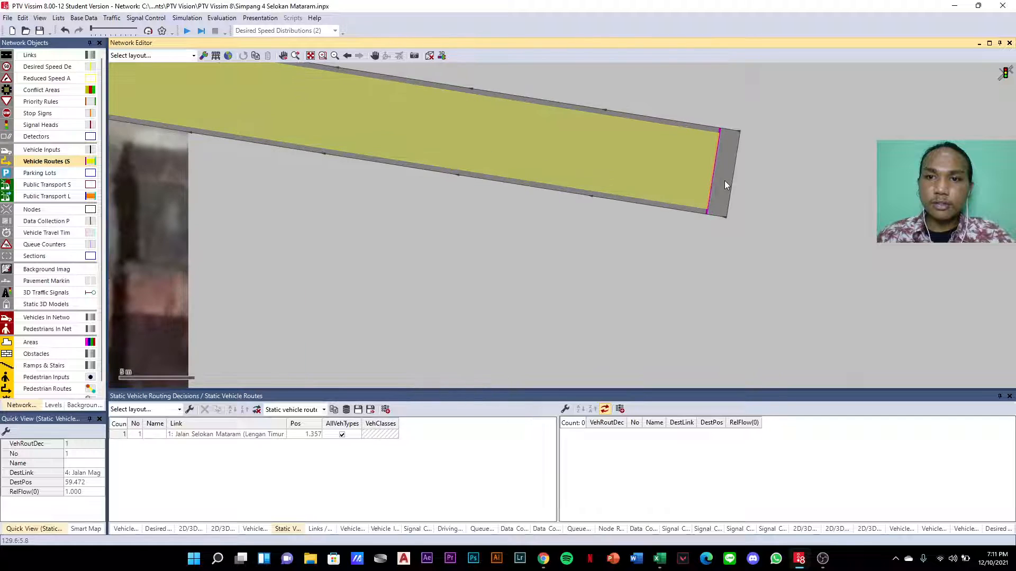
{"action": "left_click", "coordinate": [725, 196]}
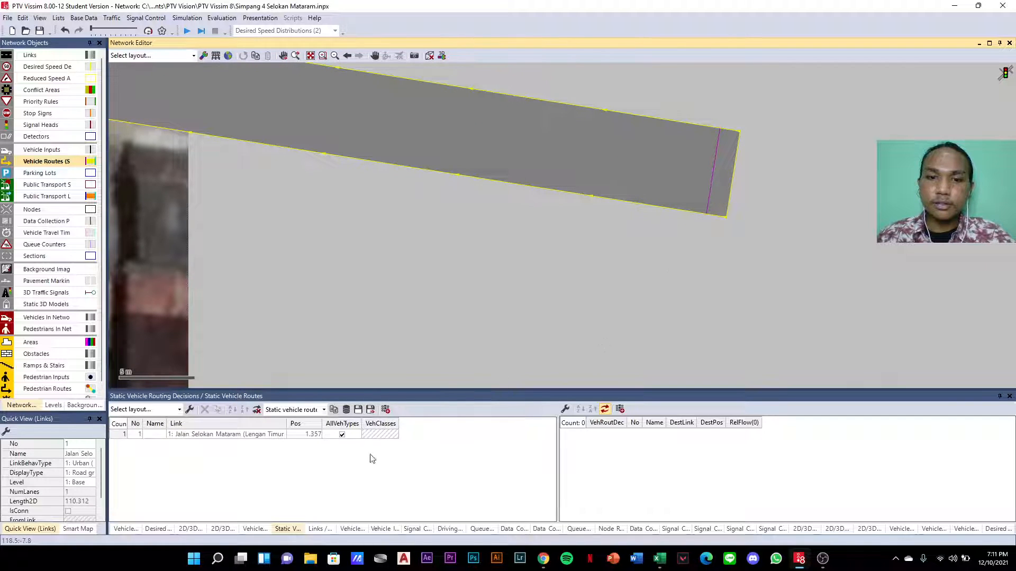
{"action": "left_click", "coordinate": [155, 434]}
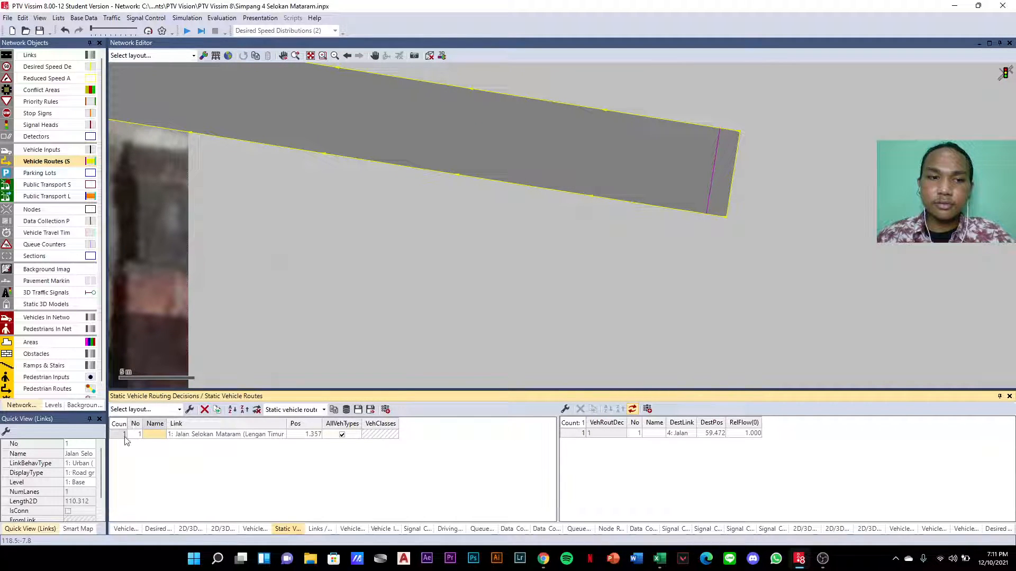
{"action": "left_click", "coordinate": [126, 437]}
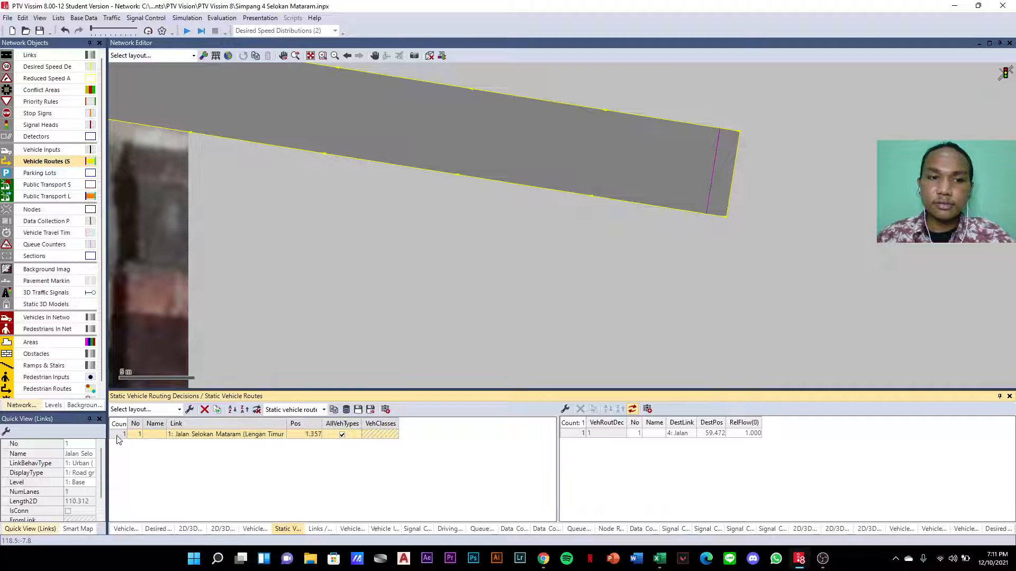
{"action": "right_click", "coordinate": [719, 176]}
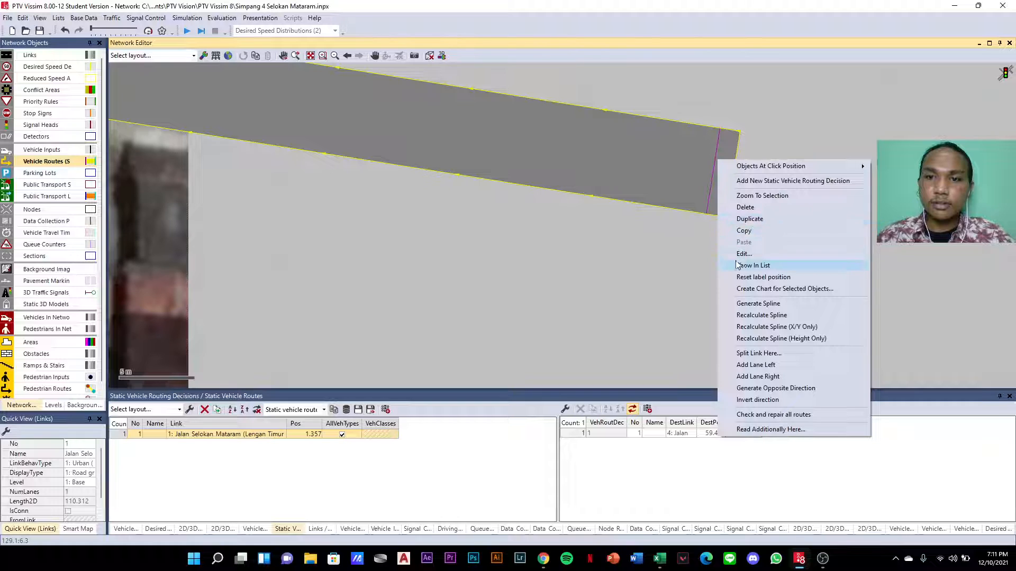
{"action": "left_click", "coordinate": [674, 219]}
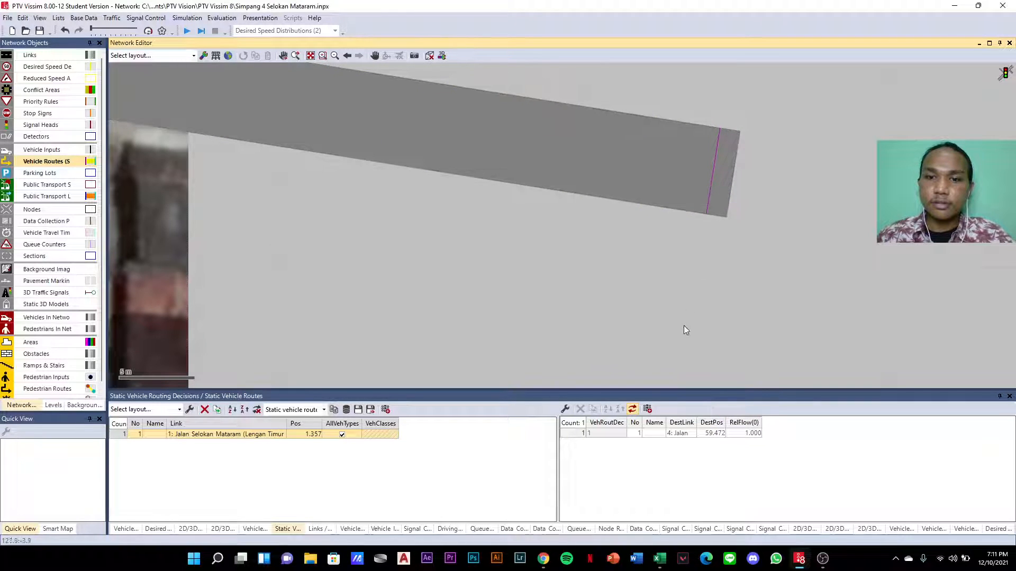
- Duplicate the static route that leads from the eastern approach to the southern exit link
{"action": "left_click", "coordinate": [607, 436]}
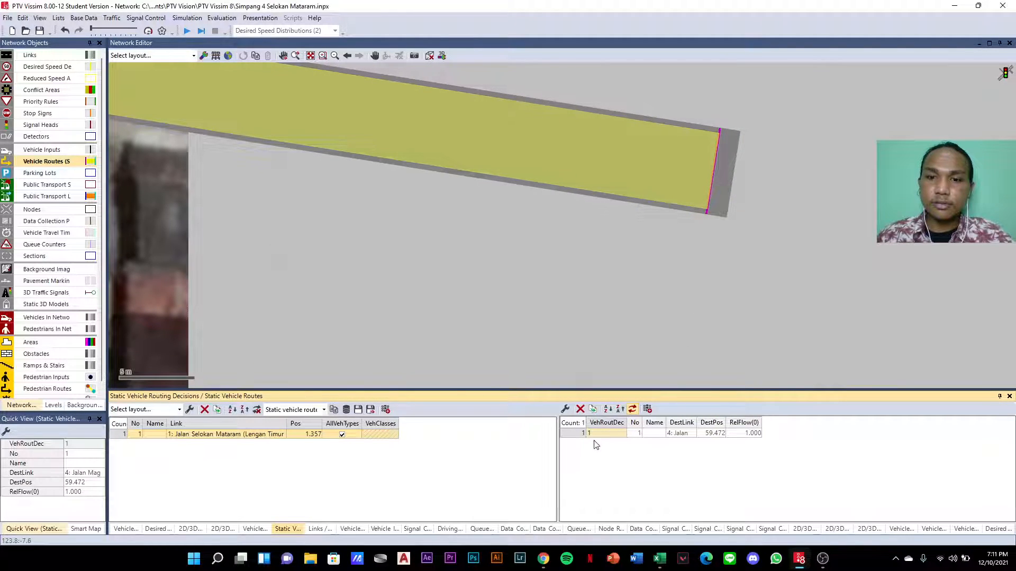
{"action": "right_click", "coordinate": [593, 433]}
{"action": "left_click", "coordinate": [586, 434]}
{"action": "left_click", "coordinate": [593, 409]}
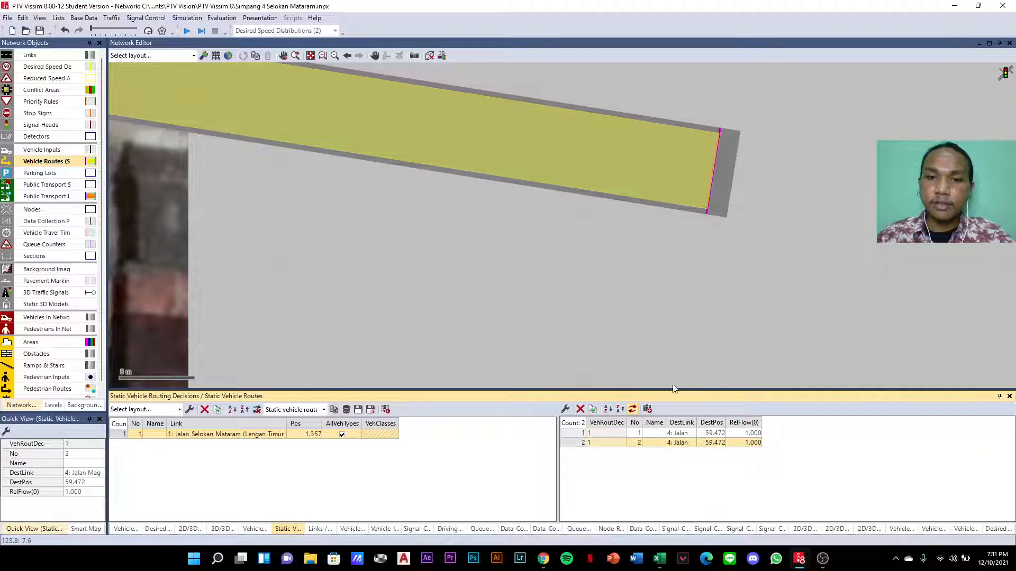
- Try to move one of the overlapping destinations off the southern exit link, and delete the original route there
{"action": "scroll", "coordinate": [833, 211], "scroll_direction": "down", "scroll_amount": 1}
{"action": "scroll", "coordinate": [833, 208], "scroll_direction": "down", "scroll_amount": 5}
{"action": "scroll", "coordinate": [418, 369], "scroll_direction": "up", "scroll_amount": 5}
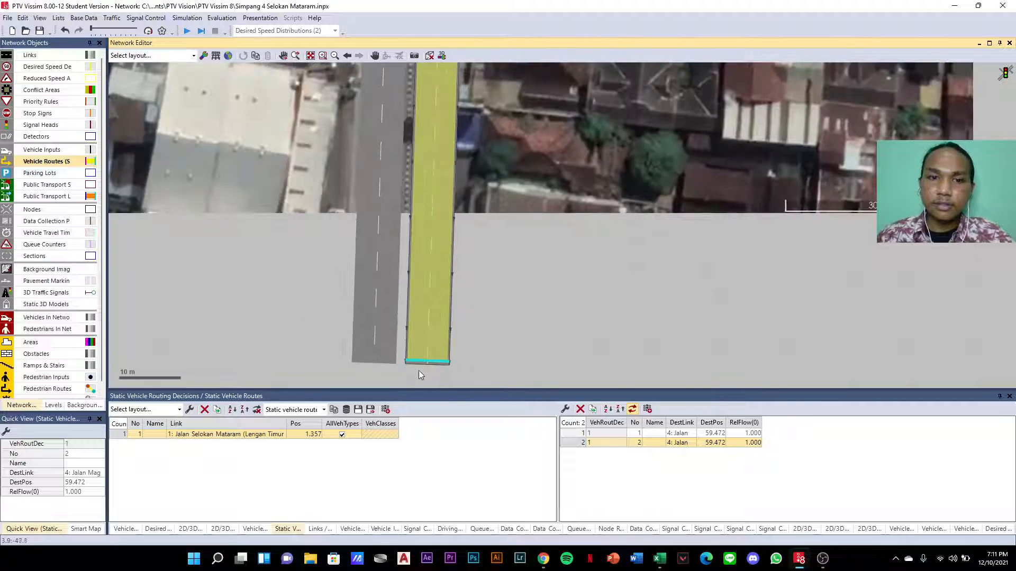
{"action": "left_click_drag", "start_coordinate": [427, 358], "coordinate": [398, 237]}
{"action": "scroll", "coordinate": [431, 299], "scroll_direction": "down", "scroll_amount": 5}
{"action": "scroll", "coordinate": [398, 237], "scroll_direction": "down", "scroll_amount": 1}
{"action": "key", "text": "Delete"}
- Reposition the remaining route's destination to about 59.10 m on the southern exit link
{"action": "scroll", "coordinate": [262, 150], "scroll_direction": "up", "scroll_amount": 3}
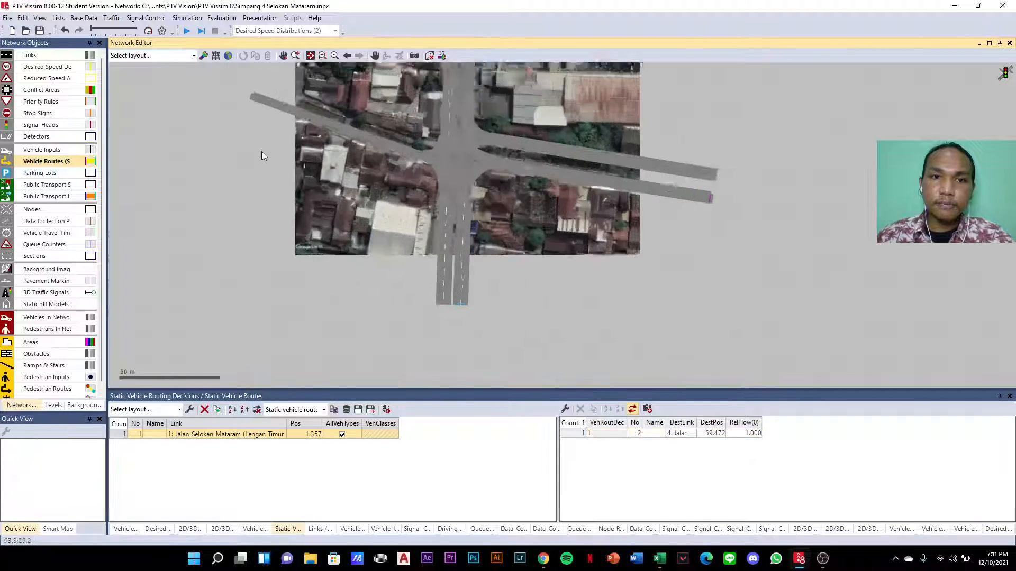
{"action": "left_click", "coordinate": [516, 352]}
{"action": "left_click_drag", "start_coordinate": [509, 341], "coordinate": [433, 196]}
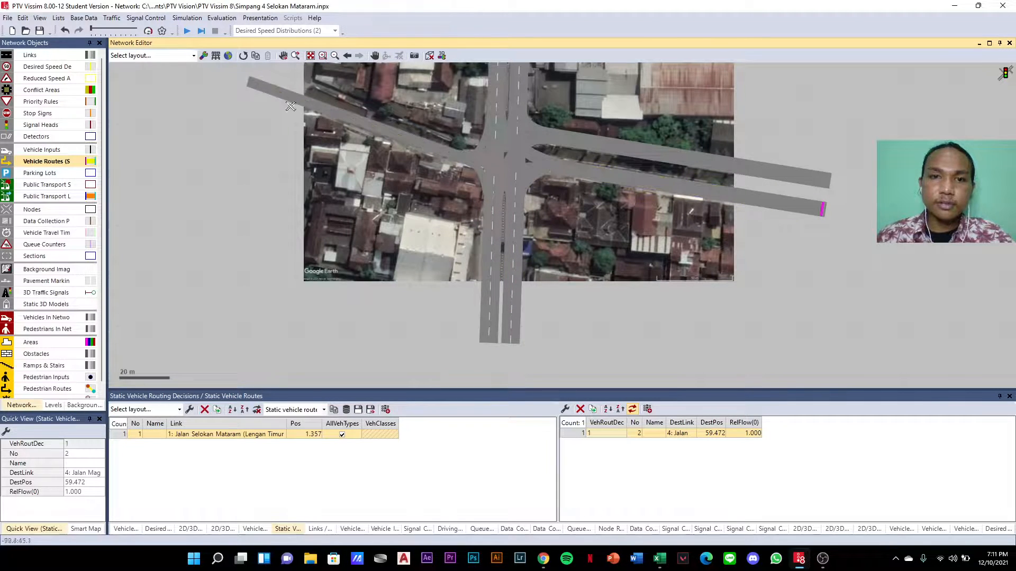
{"action": "mouse_move", "coordinate": [481, 278]}
{"action": "left_mouse_down"}
{"action": "mouse_move", "coordinate": [513, 324]}
{"action": "mouse_move", "coordinate": [511, 343]}
{"action": "left_mouse_up"}
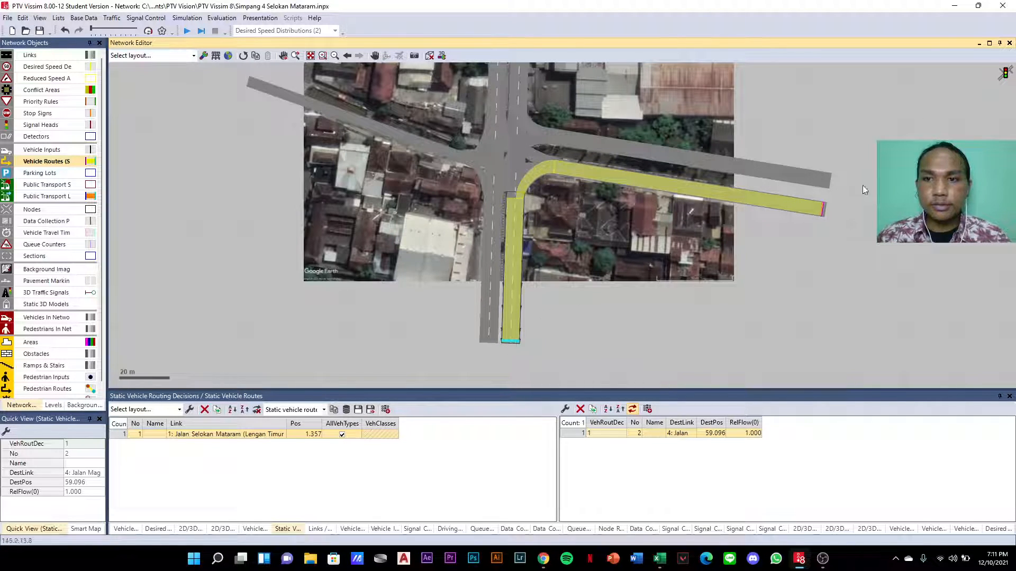
- Duplicate the southern route and move the copy's destination to about 93.32 m on the western exit link
{"action": "left_click", "coordinate": [593, 409]}
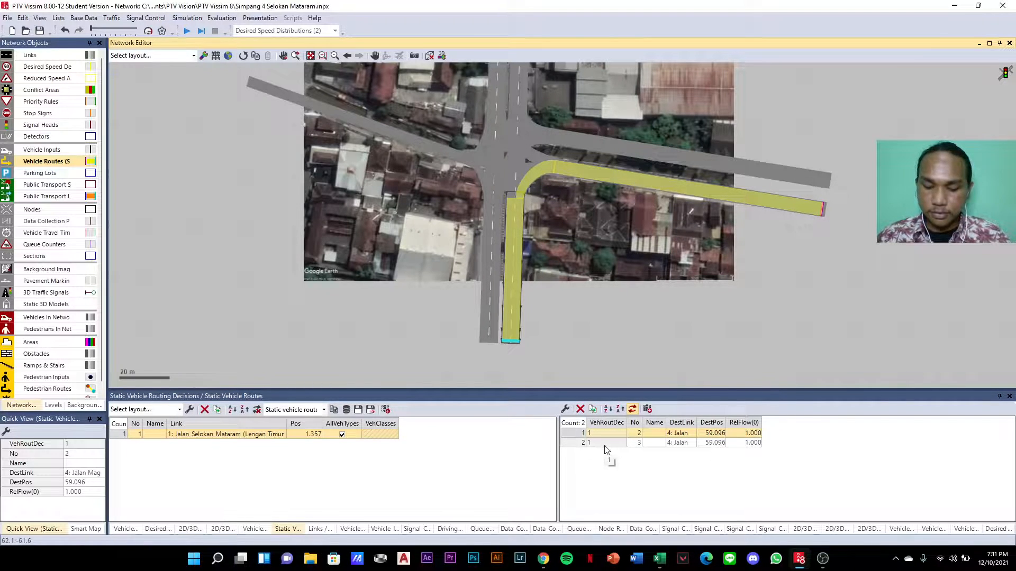
{"action": "left_click", "coordinate": [574, 443]}
{"action": "mouse_move", "coordinate": [509, 342]}
{"action": "left_mouse_down"}
{"action": "mouse_move", "coordinate": [511, 320]}
{"action": "mouse_move", "coordinate": [396, 157]}
{"action": "mouse_move", "coordinate": [249, 83]}
{"action": "left_mouse_up"}
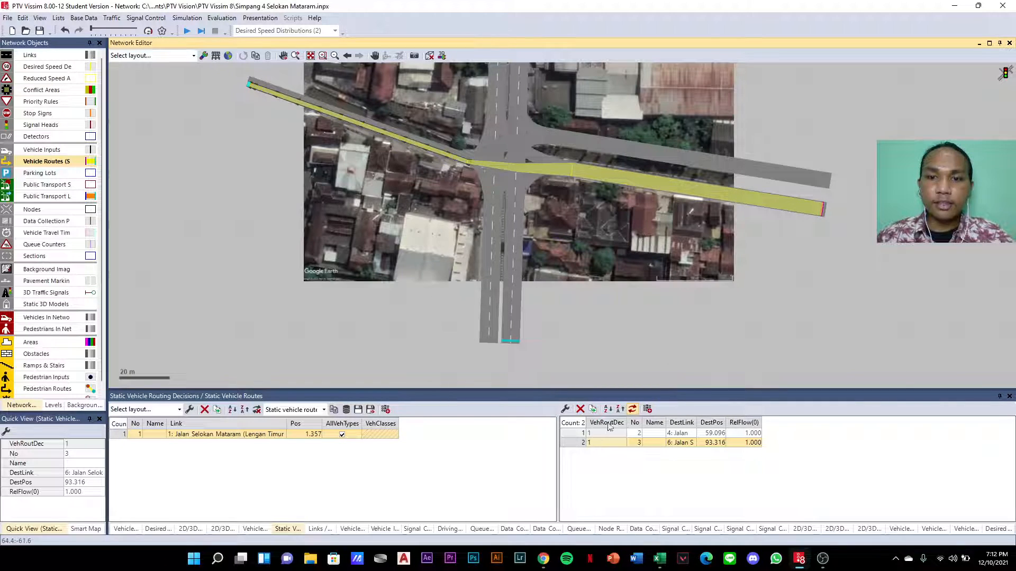
- Duplicate the western route and move route 3's destination to about 64.89 m on the northern exit link
{"action": "left_click", "coordinate": [593, 409]}
{"action": "left_click", "coordinate": [577, 455]}
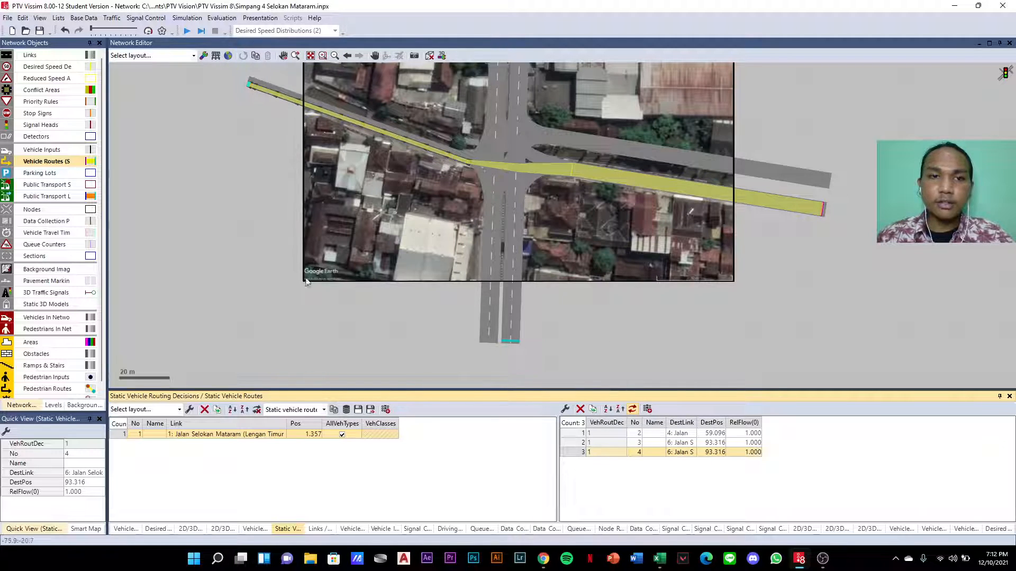
{"action": "scroll", "coordinate": [307, 271], "scroll_direction": "down", "scroll_amount": 2}
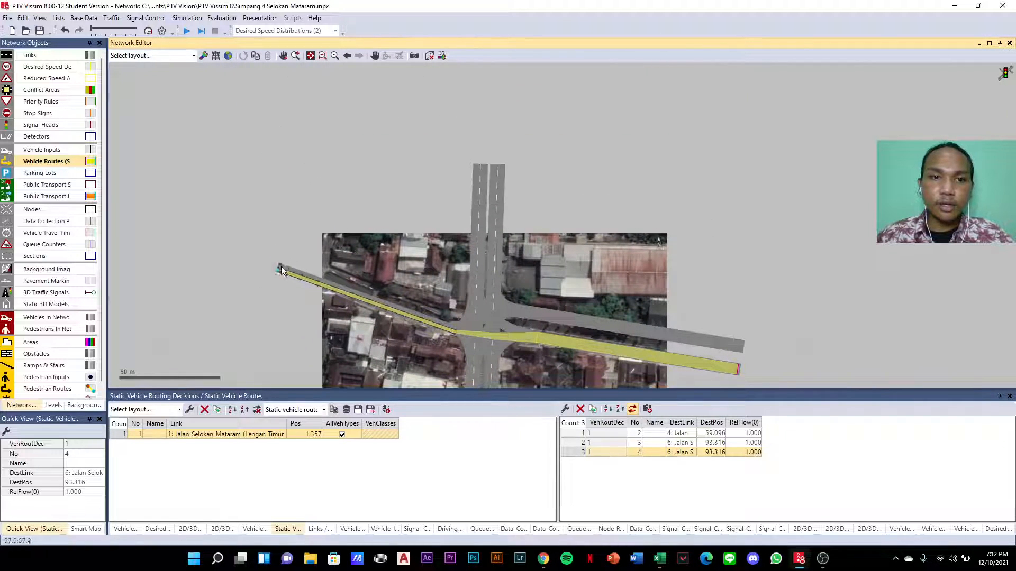
{"action": "left_click", "coordinate": [282, 272]}
{"action": "left_click", "coordinate": [279, 271]}
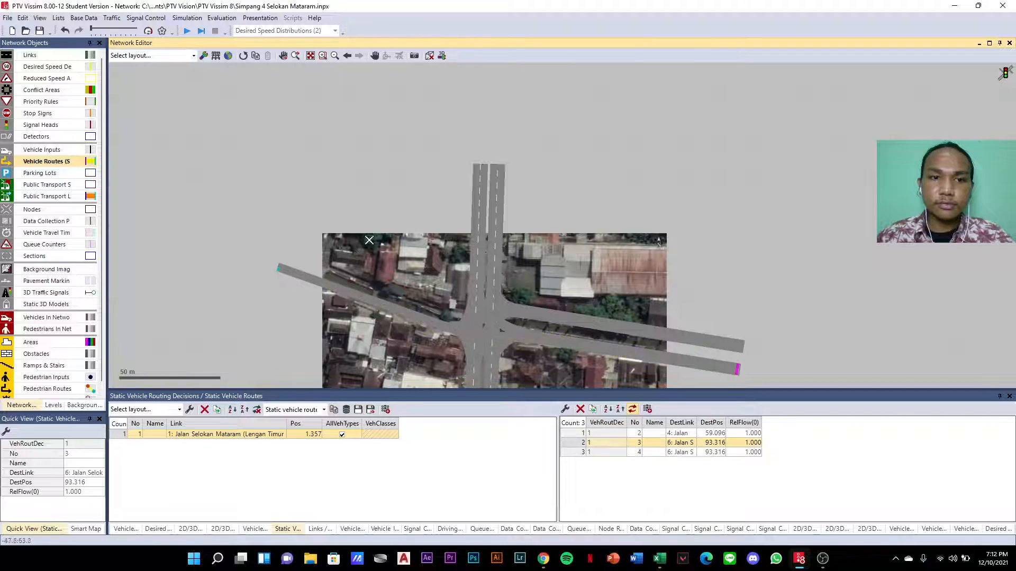
{"action": "left_click_drag", "start_coordinate": [476, 167], "coordinate": [476, 165]}
{"action": "scroll", "coordinate": [632, 138], "scroll_direction": "down", "scroll_amount": 2}
{"action": "scroll", "coordinate": [631, 199], "scroll_direction": "up", "scroll_amount": 3}
{"action": "left_click", "coordinate": [730, 192]}
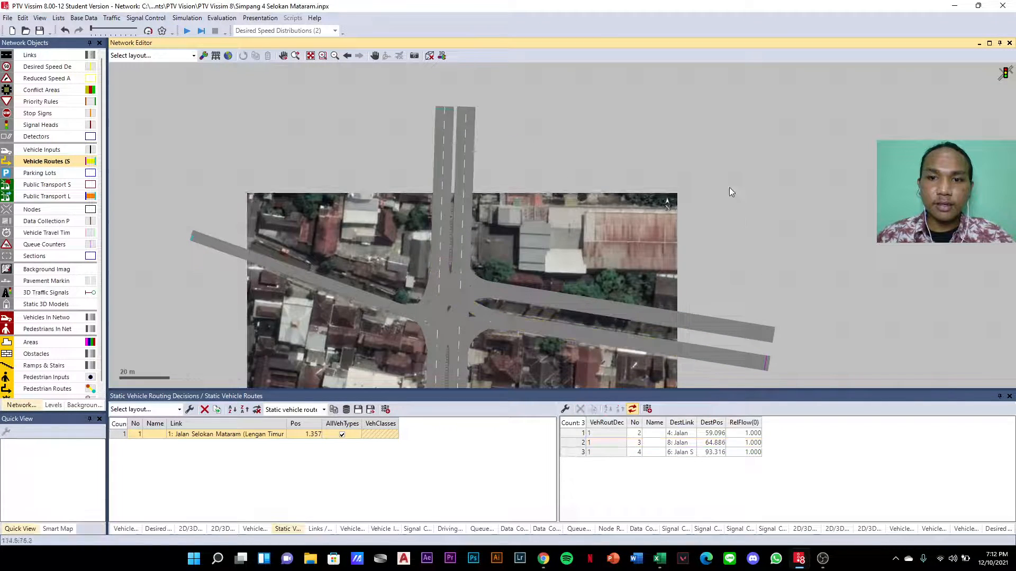
- Add a static routing decision at about 20.89 m on the southern approach link, routed to about 93.00 m on the western exit link
{"action": "scroll", "coordinate": [731, 196], "scroll_direction": "down", "scroll_amount": 2}
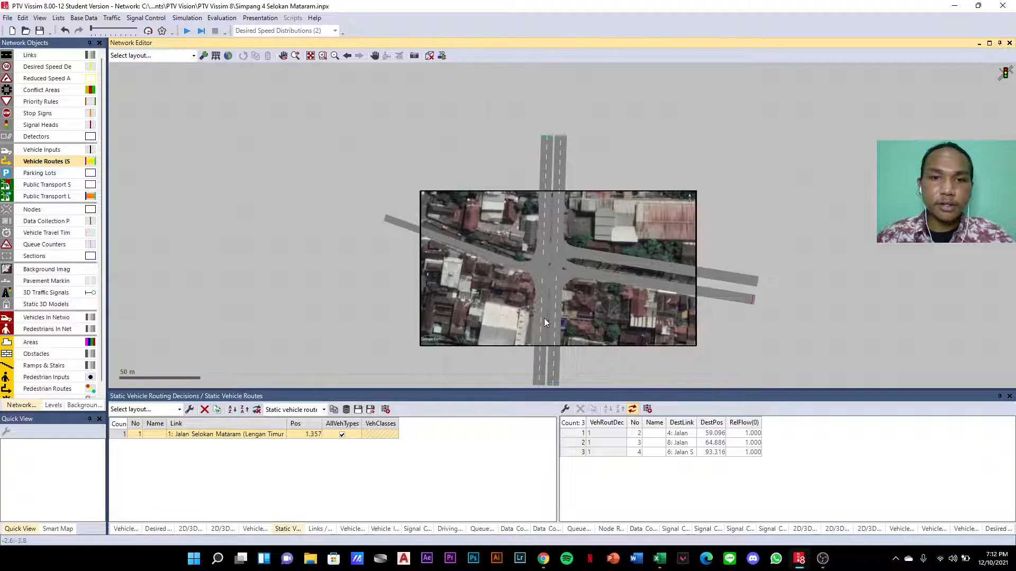
{"action": "scroll", "coordinate": [533, 313], "scroll_direction": "up", "scroll_amount": 2}
{"action": "left_click", "coordinate": [525, 311]}
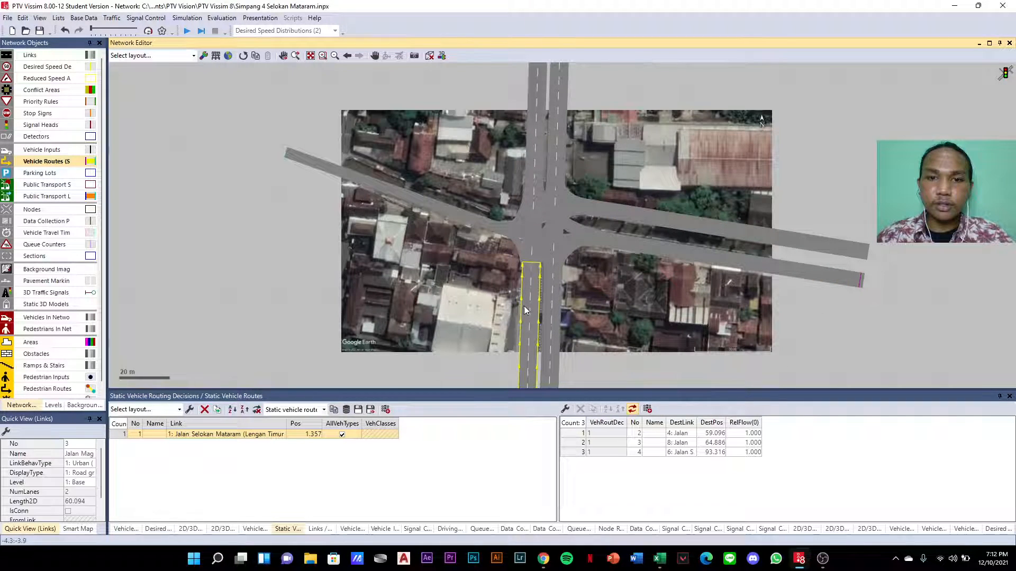
{"action": "right_click", "coordinate": [528, 369]}
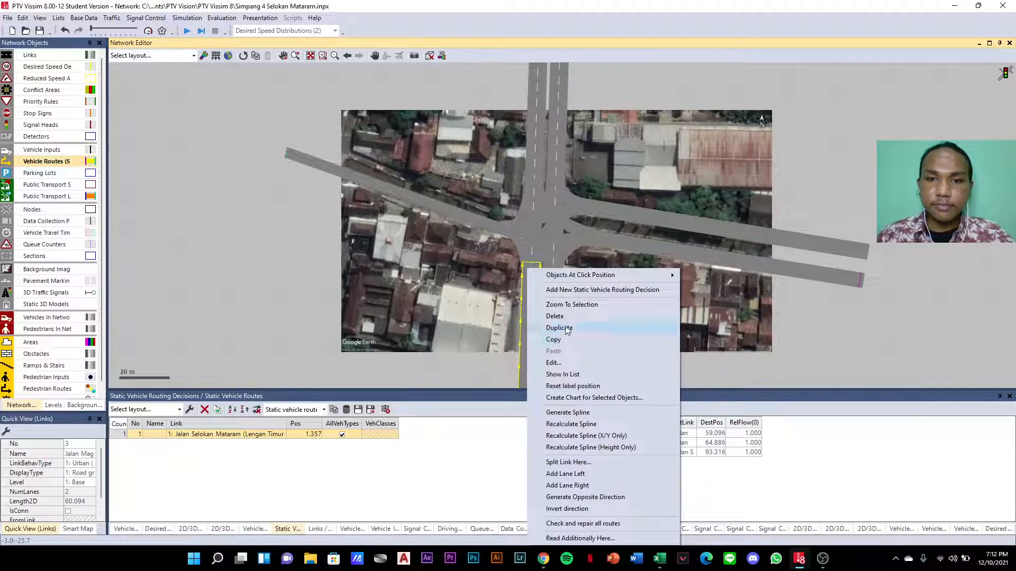
{"action": "left_click", "coordinate": [573, 290]}
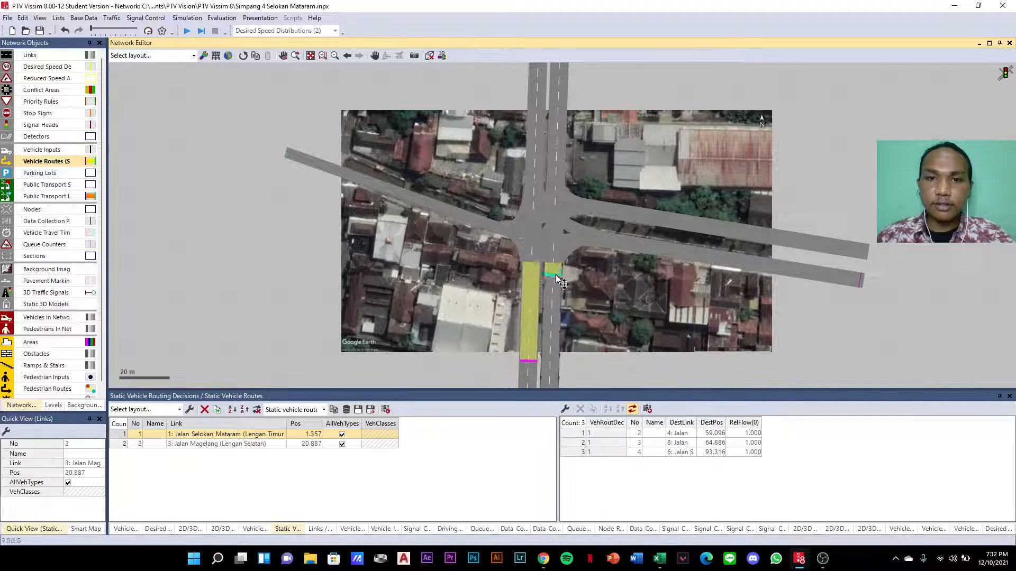
{"action": "scroll", "coordinate": [573, 294], "scroll_direction": "down", "scroll_amount": 2}
{"action": "scroll", "coordinate": [554, 316], "scroll_direction": "up", "scroll_amount": 4}
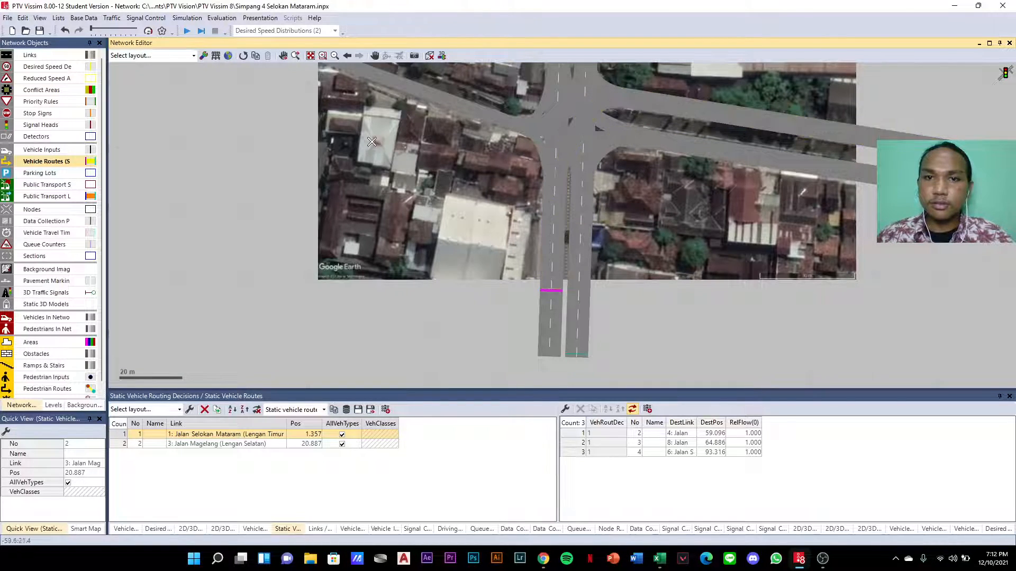
{"action": "scroll", "coordinate": [433, 244], "scroll_direction": "down", "scroll_amount": 1}
{"action": "left_click_drag", "start_coordinate": [279, 168], "coordinate": [321, 257]}
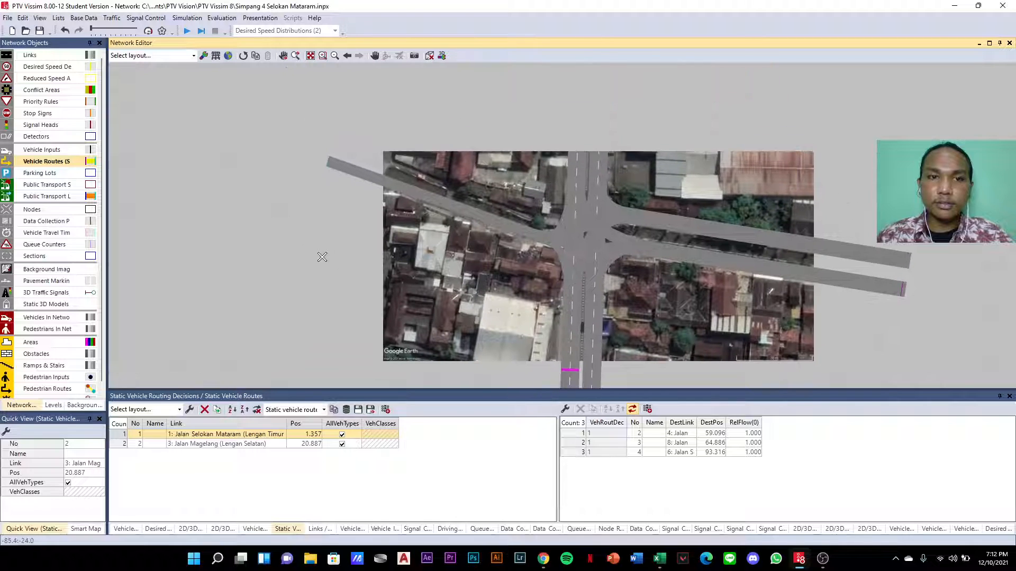
{"action": "left_click", "coordinate": [329, 164]}
- Move the southern approach's routing decision back to about 0.64 m, at the start of its link
{"action": "left_click_drag", "start_coordinate": [548, 248], "coordinate": [538, 215]}
{"action": "scroll", "coordinate": [564, 378], "scroll_direction": "up", "scroll_amount": 1}
{"action": "left_click_drag", "start_coordinate": [556, 329], "coordinate": [557, 362]}
{"action": "scroll", "coordinate": [582, 233], "scroll_direction": "down", "scroll_amount": 2}
{"action": "scroll", "coordinate": [574, 312], "scroll_direction": "up", "scroll_amount": 4}
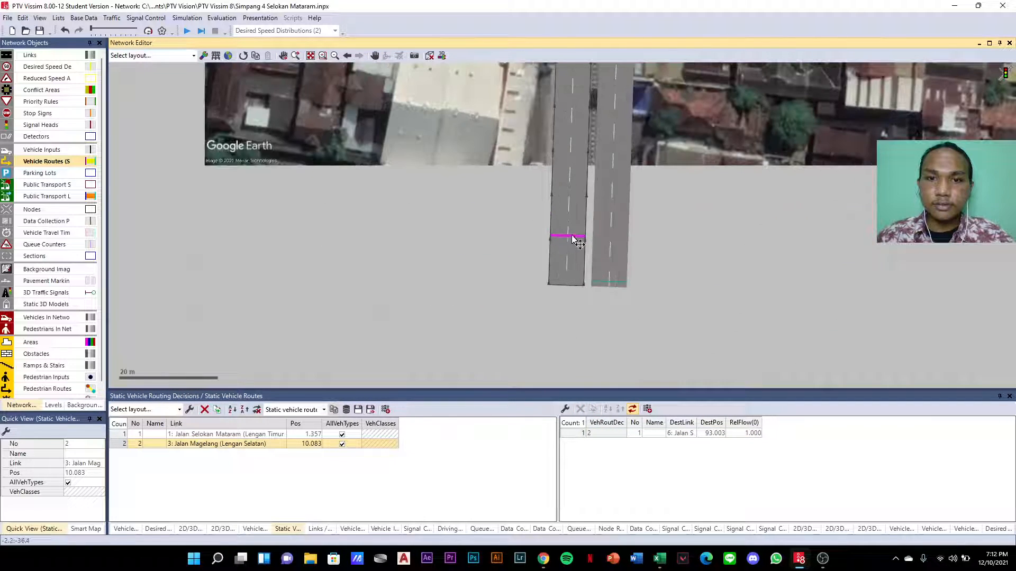
{"action": "left_click_drag", "start_coordinate": [569, 238], "coordinate": [576, 288]}
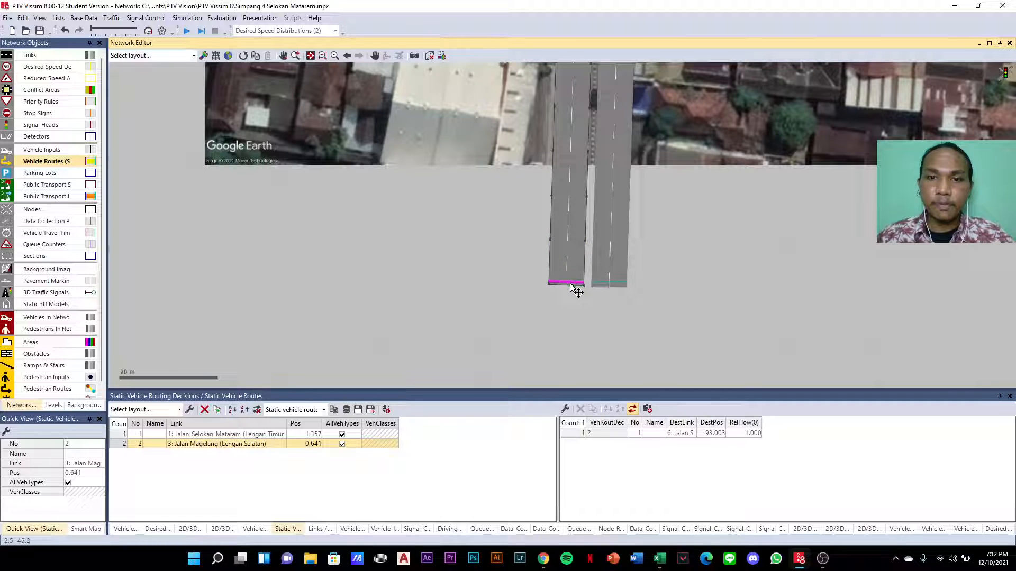
- Duplicate the southern approach's western route and move route 2's destination to about 64.76 m on the northern exit link
{"action": "left_click", "coordinate": [574, 433]}
{"action": "right_click", "coordinate": [574, 439]}
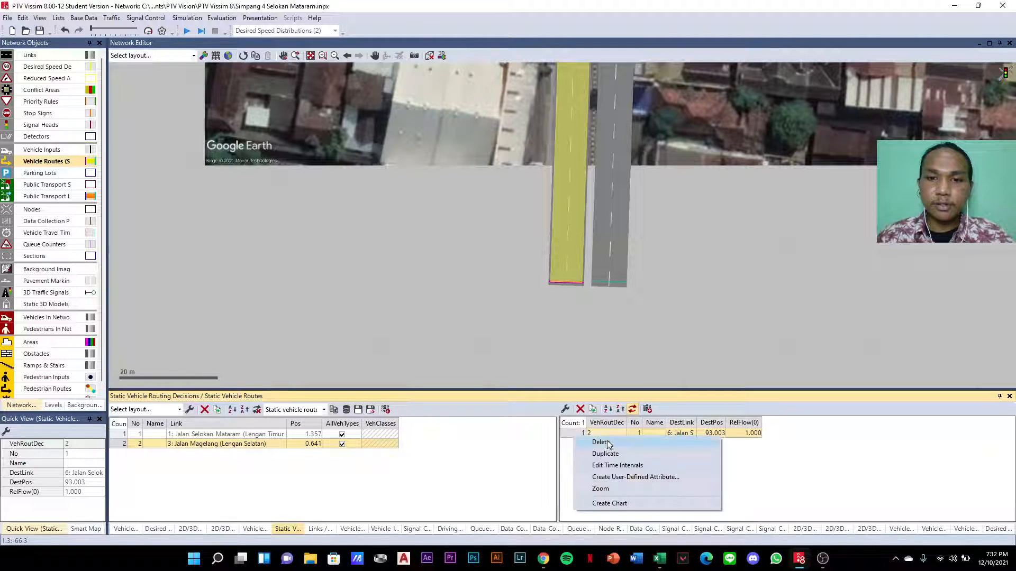
{"action": "left_click", "coordinate": [602, 455]}
{"action": "scroll", "coordinate": [534, 343], "scroll_direction": "down", "scroll_amount": 3}
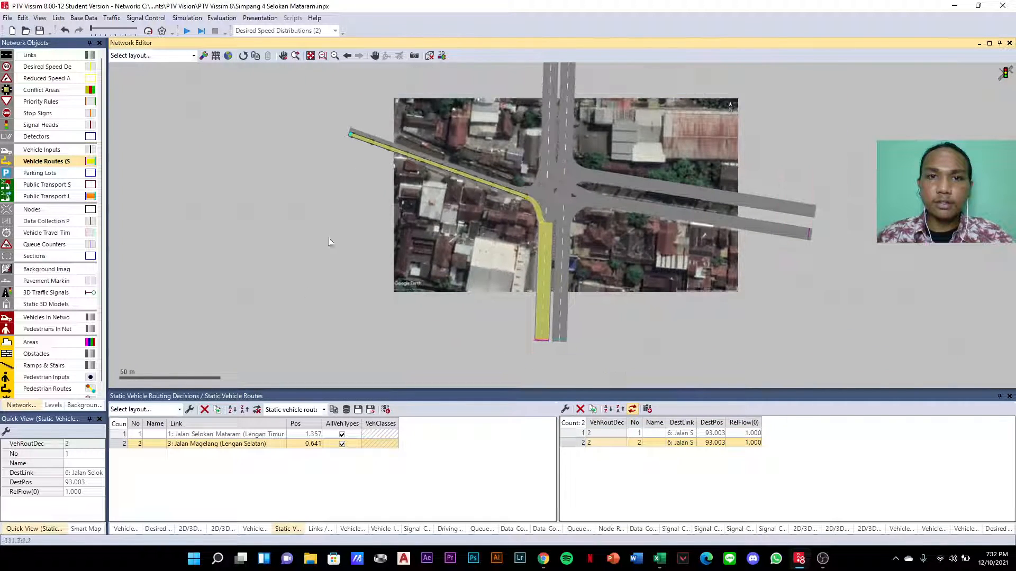
{"action": "scroll", "coordinate": [313, 300], "scroll_direction": "up", "scroll_amount": 3}
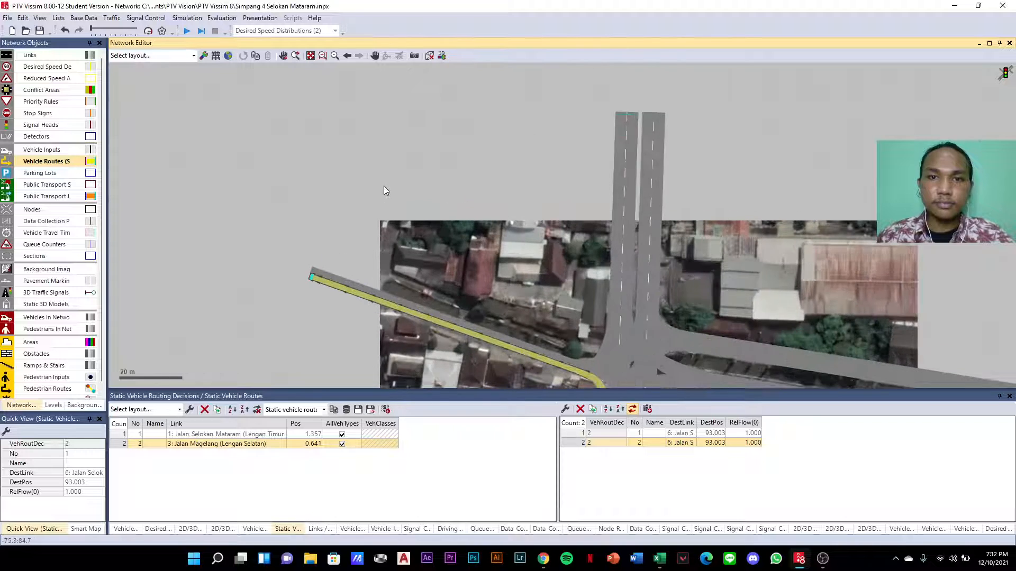
{"action": "left_click_drag", "start_coordinate": [315, 276], "coordinate": [559, 194]}
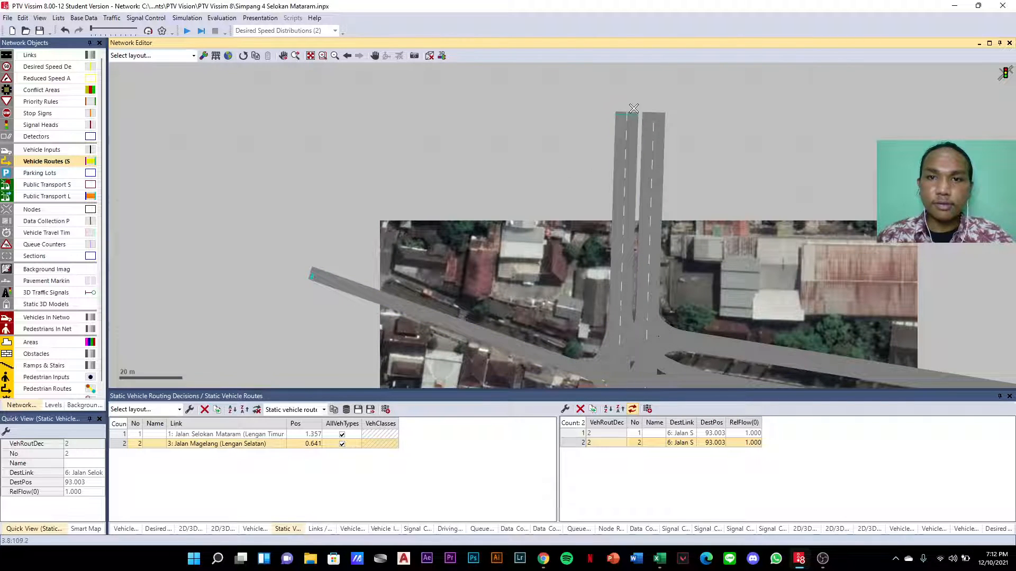
{"action": "left_click_drag", "start_coordinate": [634, 109], "coordinate": [639, 121]}
{"action": "scroll", "coordinate": [478, 93], "scroll_direction": "down", "scroll_amount": 3}
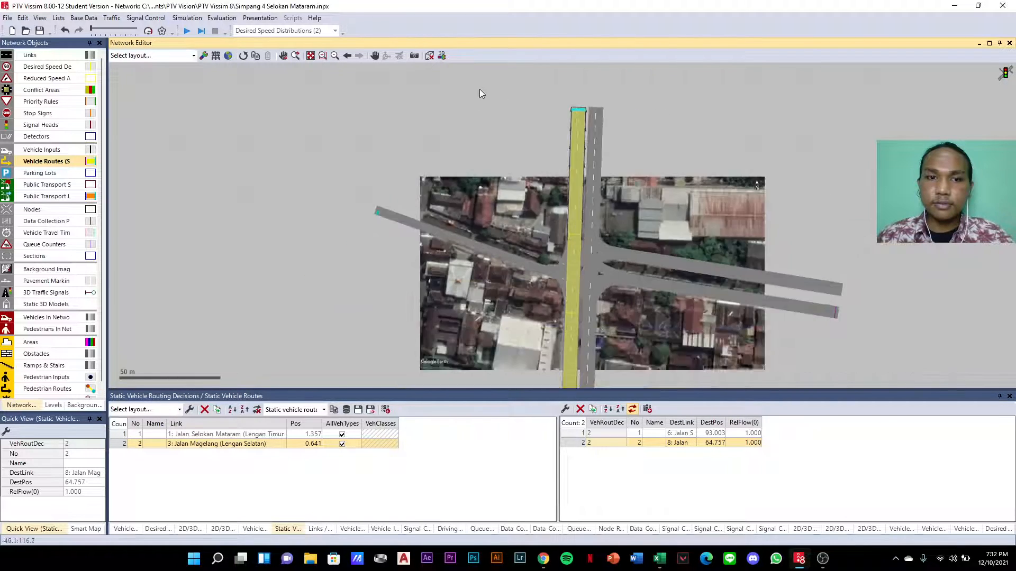
- Duplicate the southern approach's northern route and move route 2's destination to about 114.47 m on the eastern exit link
{"action": "left_click", "coordinate": [578, 444]}
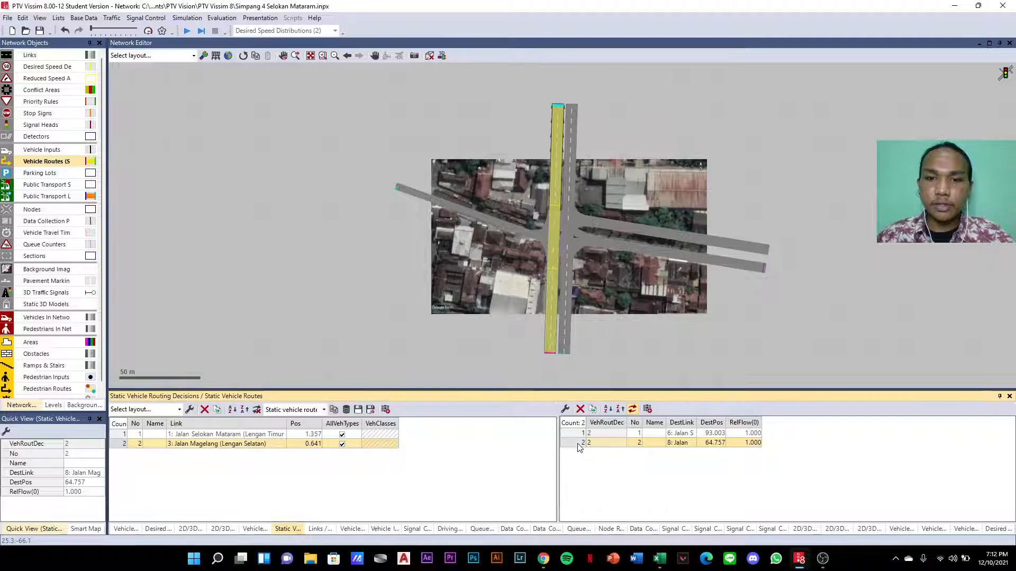
{"action": "left_click", "coordinate": [594, 410]}
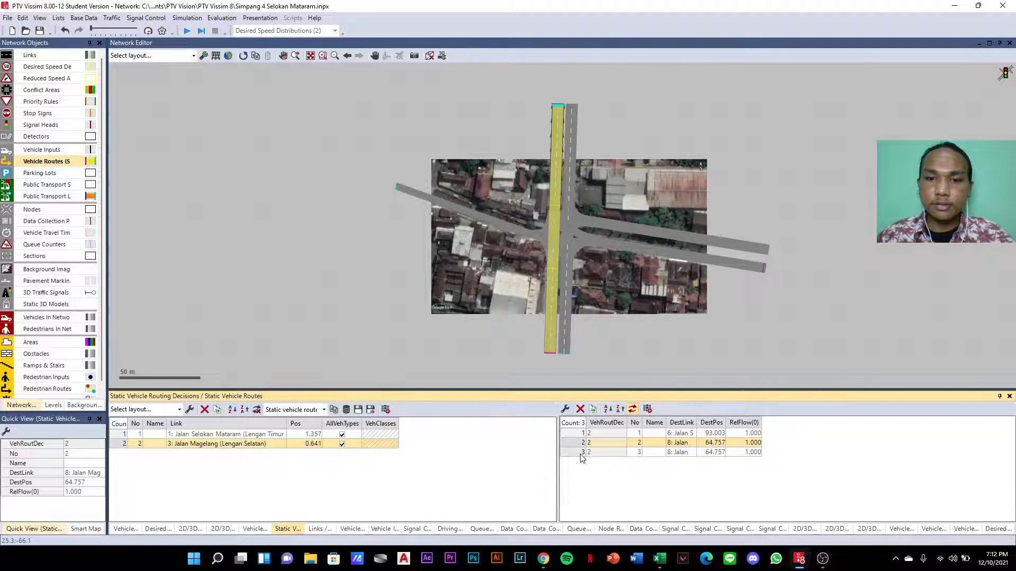
{"action": "left_click", "coordinate": [581, 453]}
{"action": "left_click_drag", "start_coordinate": [562, 113], "coordinate": [772, 252]}
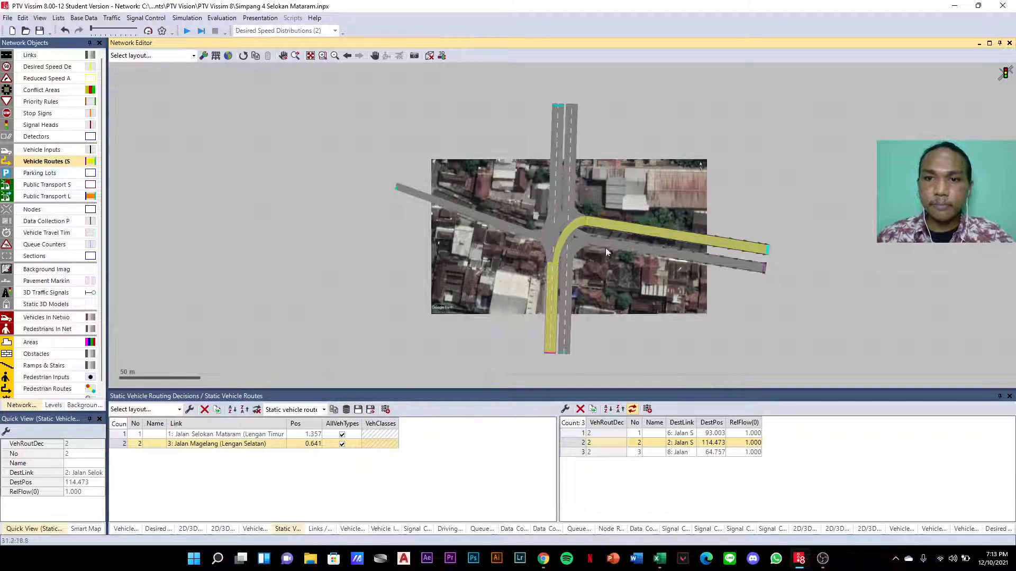
- Add a static routing decision at about 5.09 m on the western approach link, routed to about 64.70 m on the northern exit link
{"action": "scroll", "coordinate": [453, 208], "scroll_direction": "up", "scroll_amount": 3}
{"action": "left_click", "coordinate": [349, 159]}
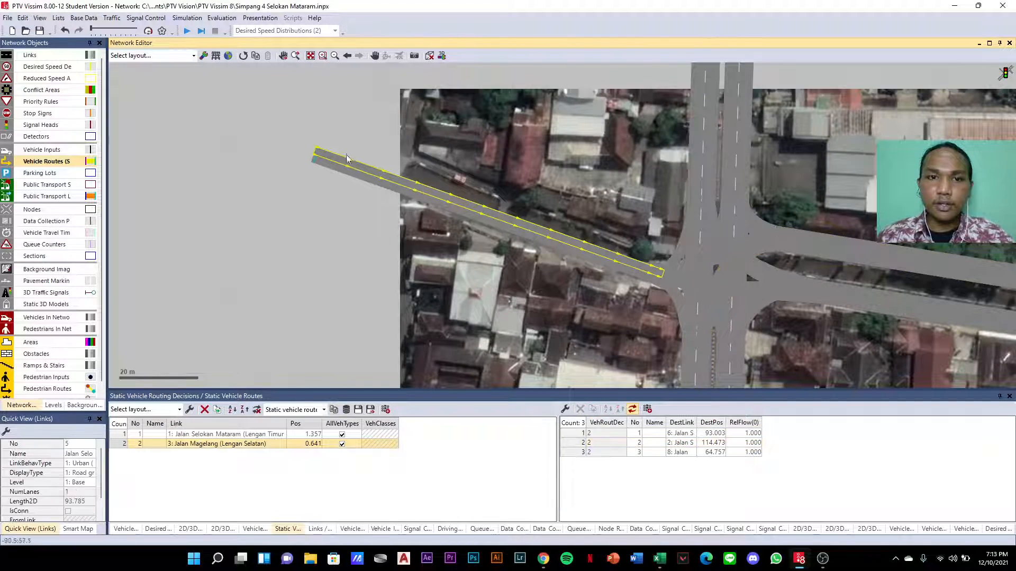
{"action": "right_click", "coordinate": [334, 159]}
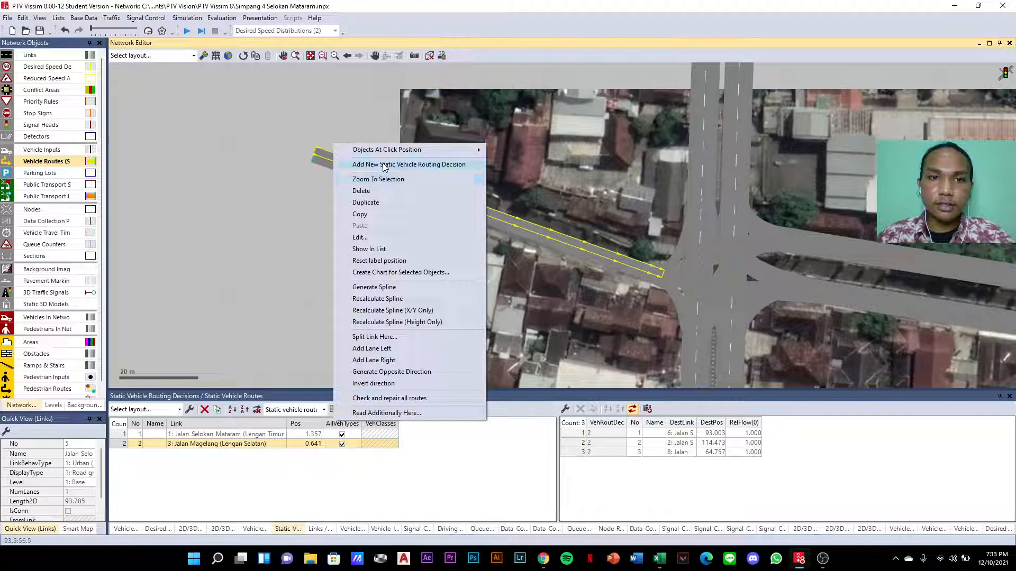
{"action": "left_click", "coordinate": [384, 165]}
{"action": "scroll", "coordinate": [727, 218], "scroll_direction": "down", "scroll_amount": 1}
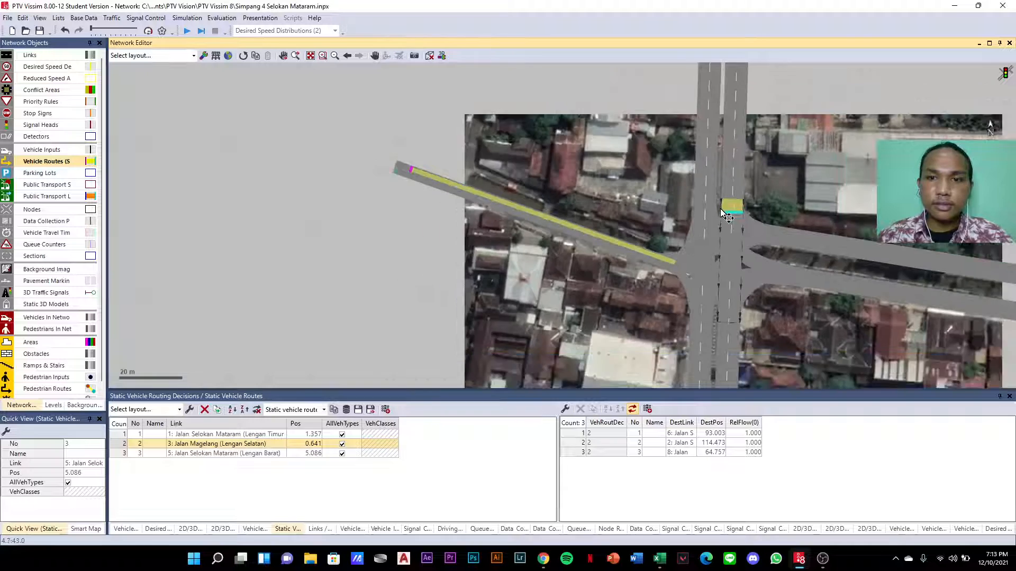
{"action": "scroll", "coordinate": [727, 218], "scroll_direction": "down", "scroll_amount": 1}
{"action": "scroll", "coordinate": [727, 106], "scroll_direction": "up", "scroll_amount": 1}
{"action": "left_click", "coordinate": [709, 114]}
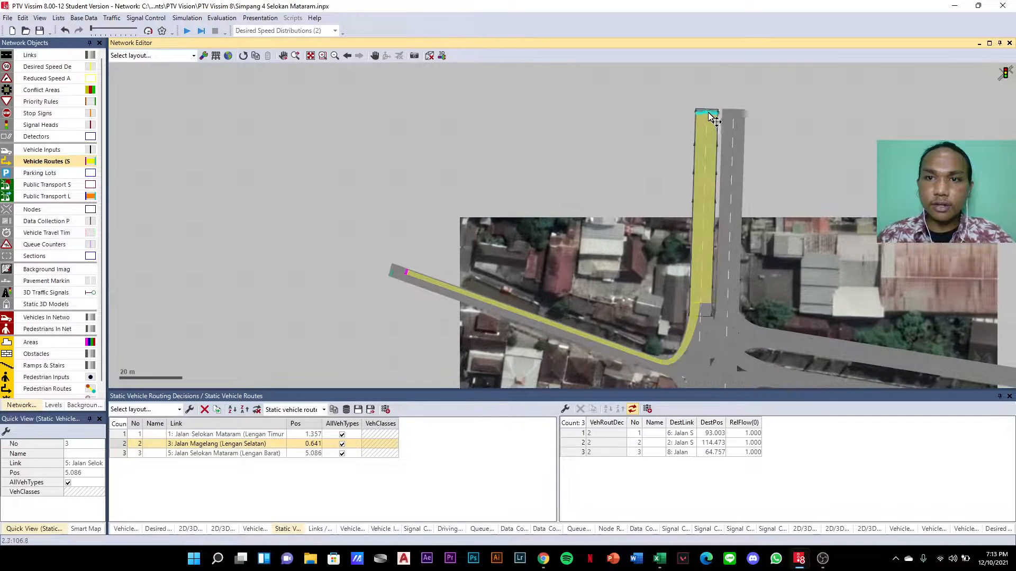
{"action": "left_click", "coordinate": [709, 114]}
{"action": "scroll", "coordinate": [541, 196], "scroll_direction": "down", "scroll_amount": 2}
{"action": "scroll", "coordinate": [447, 244], "scroll_direction": "up", "scroll_amount": 1}
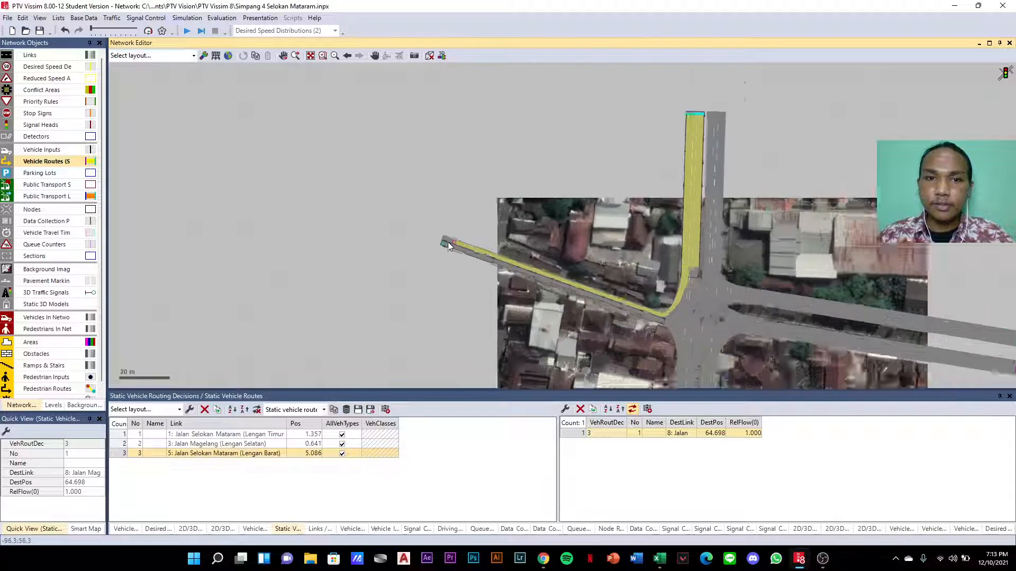
- Move the western approach's routing decision back to about 1.13 m, at the start of its link
{"action": "scroll", "coordinate": [448, 245], "scroll_direction": "up", "scroll_amount": 1}
{"action": "left_click", "coordinate": [458, 242]}
{"action": "left_click_drag", "start_coordinate": [447, 242], "coordinate": [443, 240]}
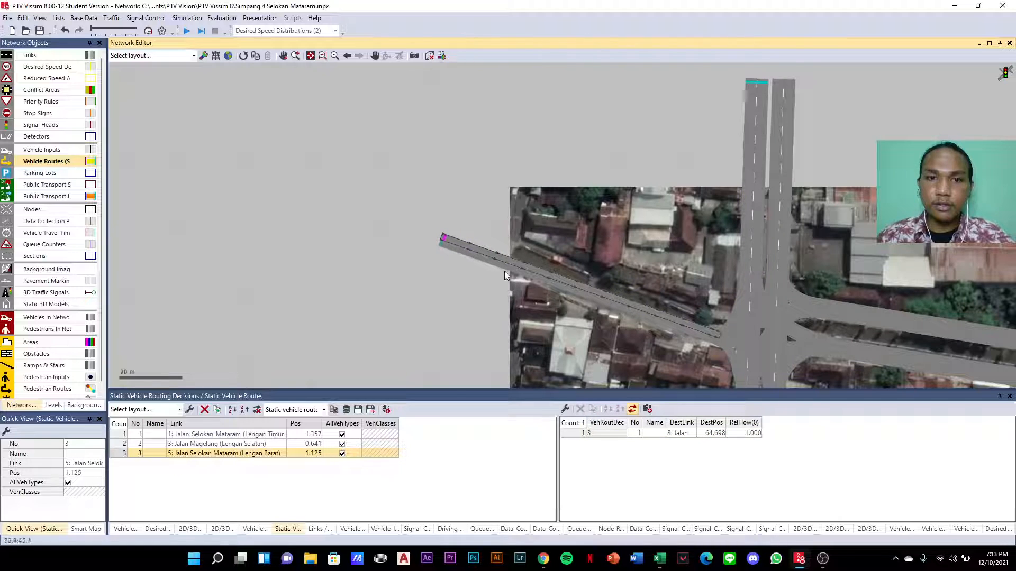
- Duplicate the western approach's northern route and move route 1's destination to about 114.36 m on the eastern exit link
{"action": "left_click", "coordinate": [576, 434]}
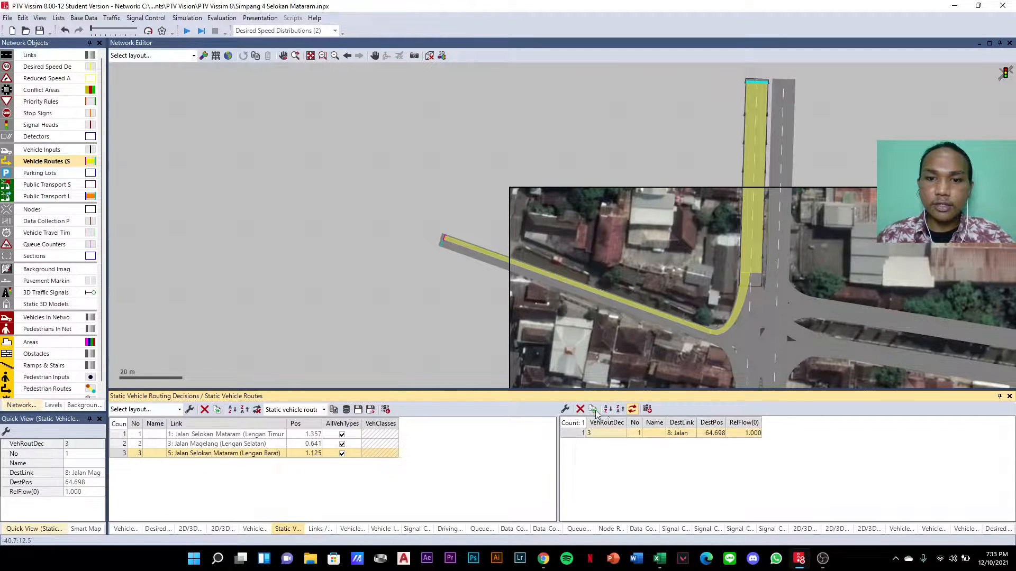
{"action": "left_click", "coordinate": [593, 409]}
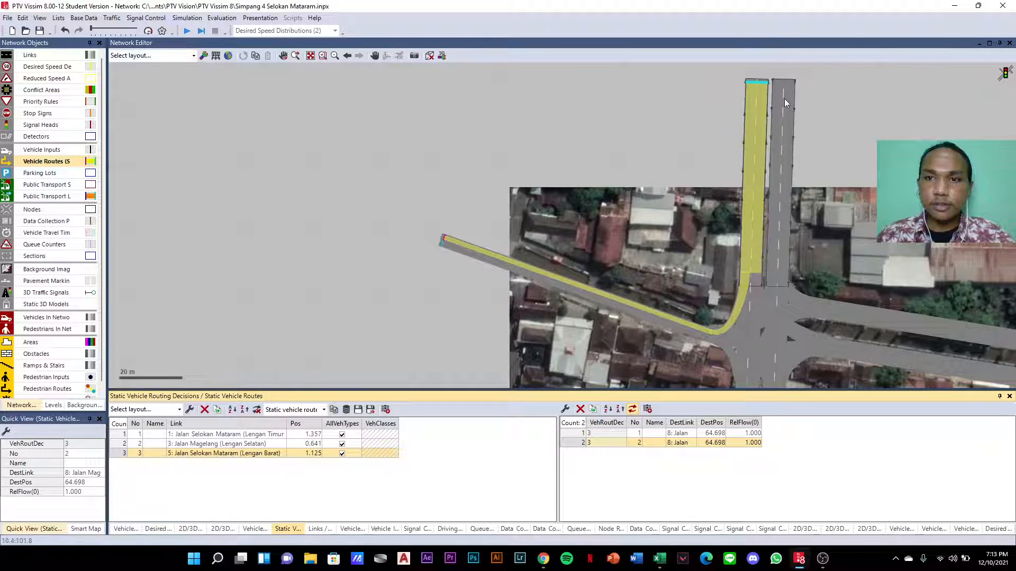
{"action": "left_click_drag", "start_coordinate": [541, 153], "coordinate": [286, 152]}
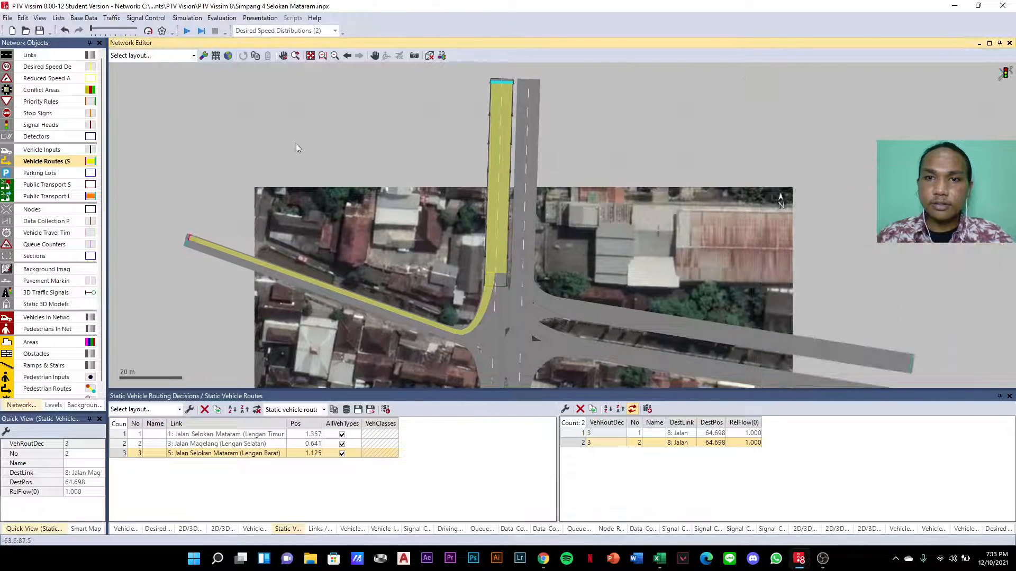
{"action": "left_click_drag", "start_coordinate": [509, 83], "coordinate": [916, 356]}
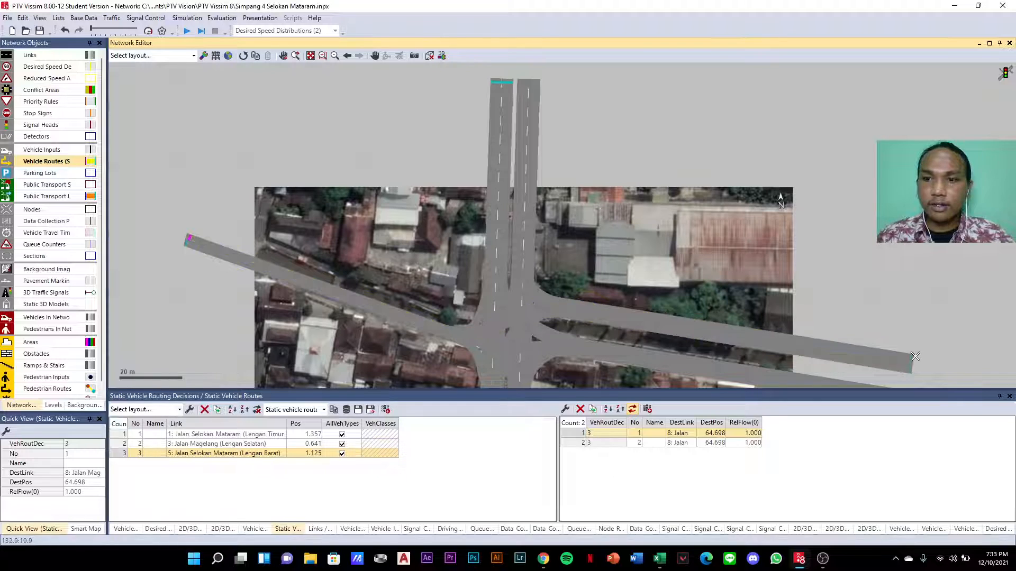
{"action": "scroll", "coordinate": [898, 283], "scroll_direction": "down", "scroll_amount": 5}
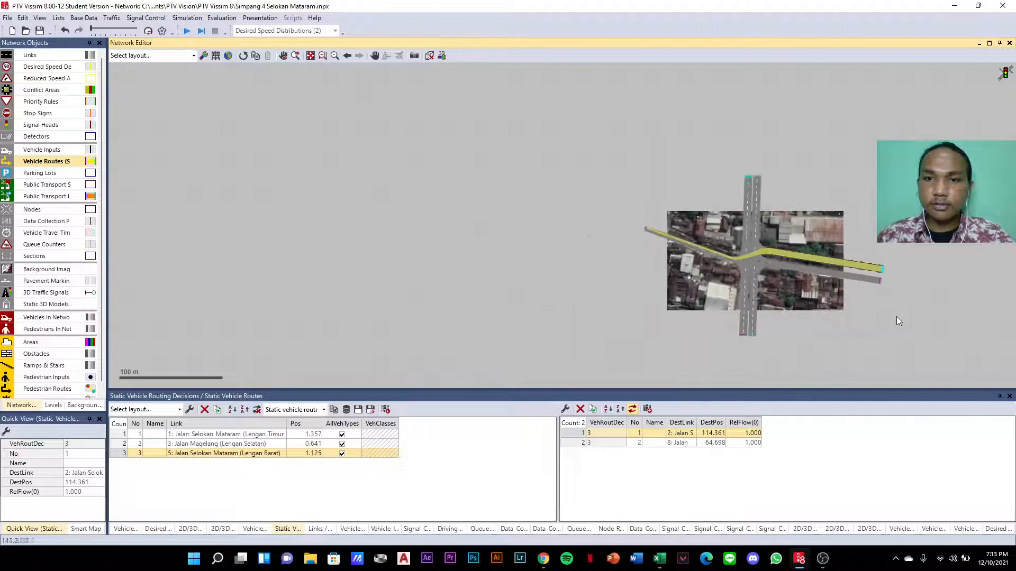
{"action": "scroll", "coordinate": [893, 300], "scroll_direction": "up", "scroll_amount": 2}
- Duplicate the western approach's eastern route and move route 1's destination to about 59.64 m on the southern exit link
{"action": "left_click", "coordinate": [580, 443]}
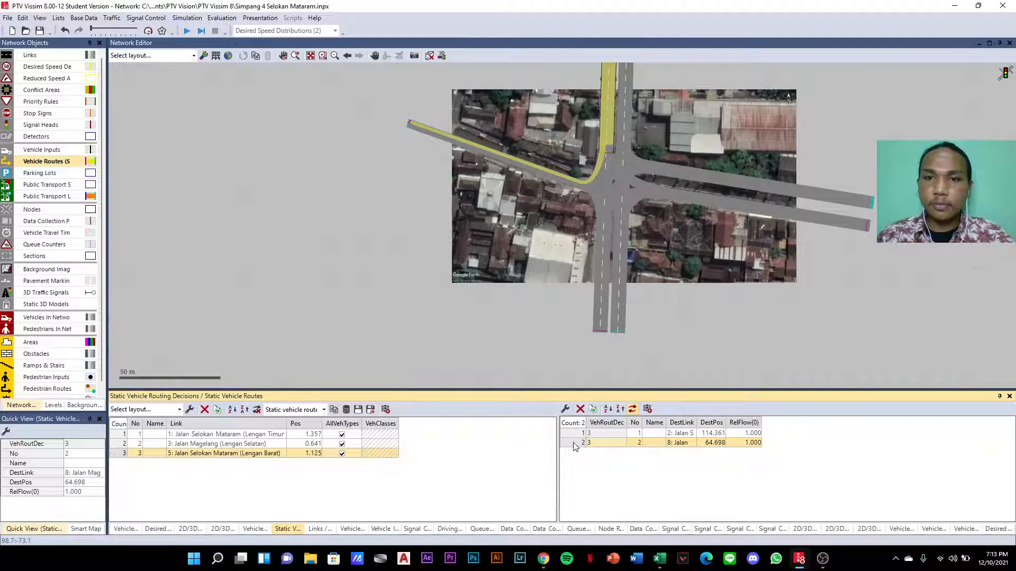
{"action": "left_click", "coordinate": [573, 434]}
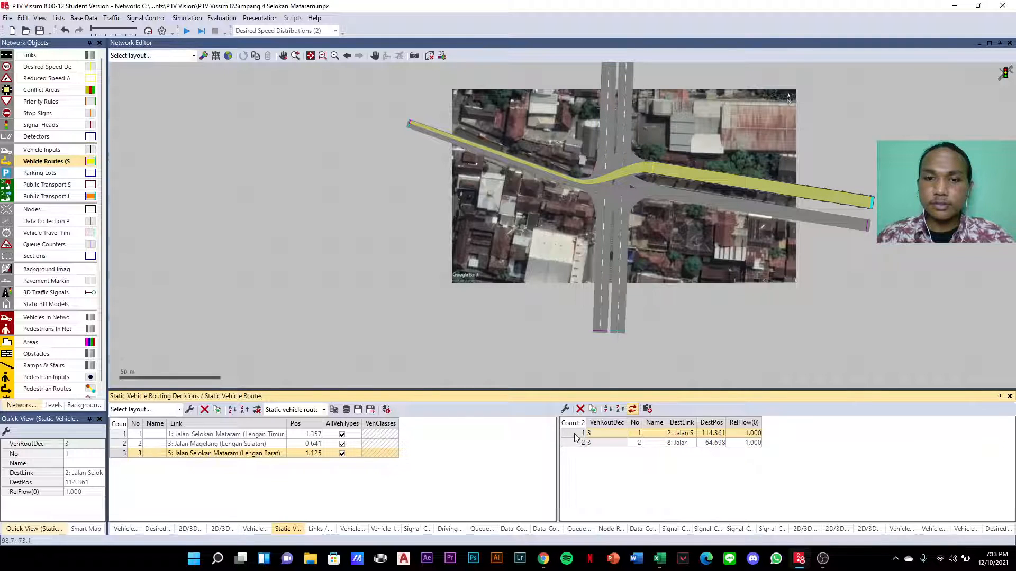
{"action": "left_click", "coordinate": [594, 411]}
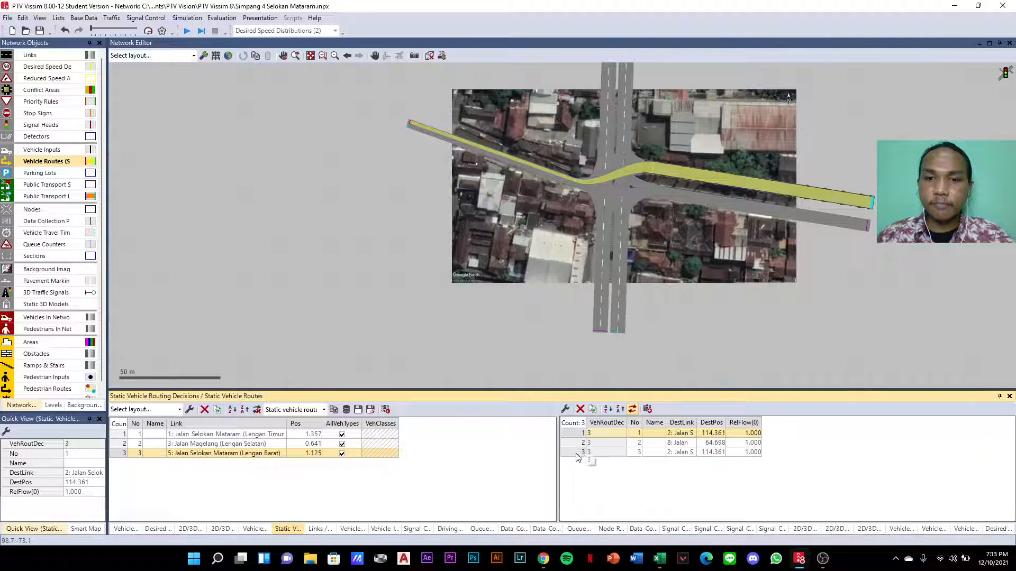
{"action": "left_click", "coordinate": [578, 451]}
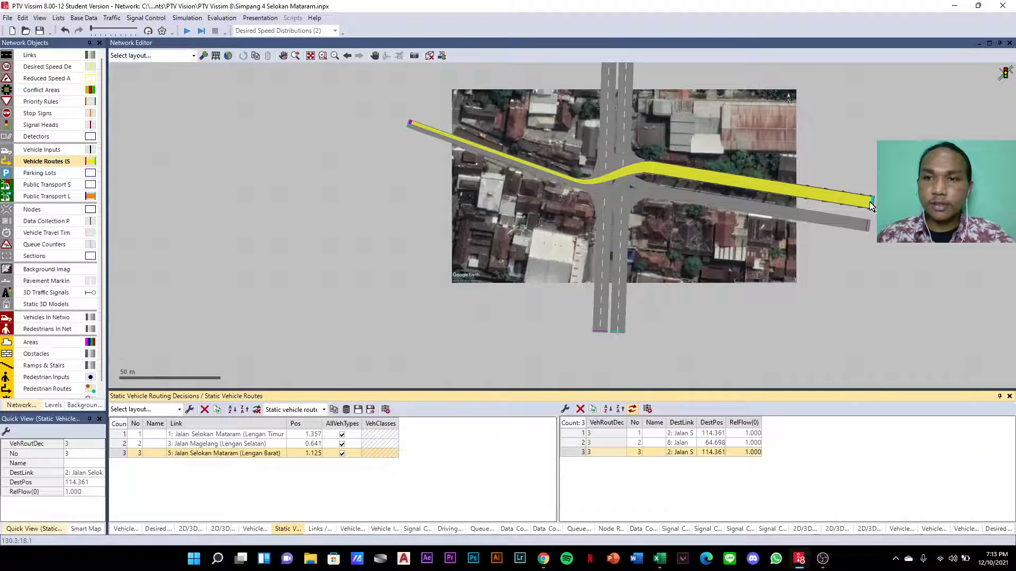
{"action": "mouse_move", "coordinate": [872, 202]}
{"action": "left_mouse_down"}
{"action": "mouse_move", "coordinate": [608, 313]}
{"action": "mouse_move", "coordinate": [625, 341]}
{"action": "left_mouse_up"}
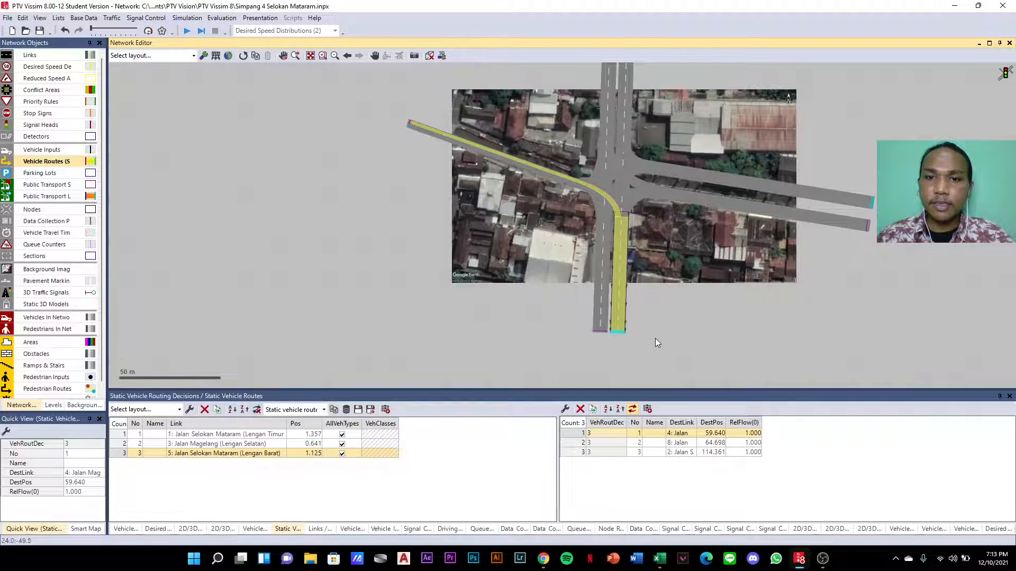
{"action": "left_click", "coordinate": [401, 487]}
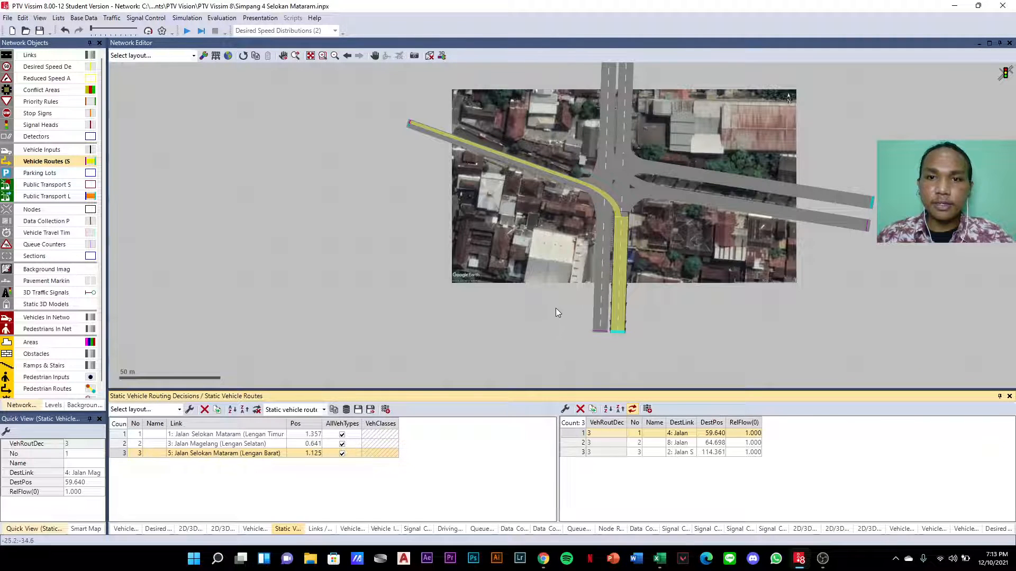
{"action": "left_click_drag", "start_coordinate": [556, 312], "coordinate": [517, 370]}
{"action": "left_click", "coordinate": [579, 443]}
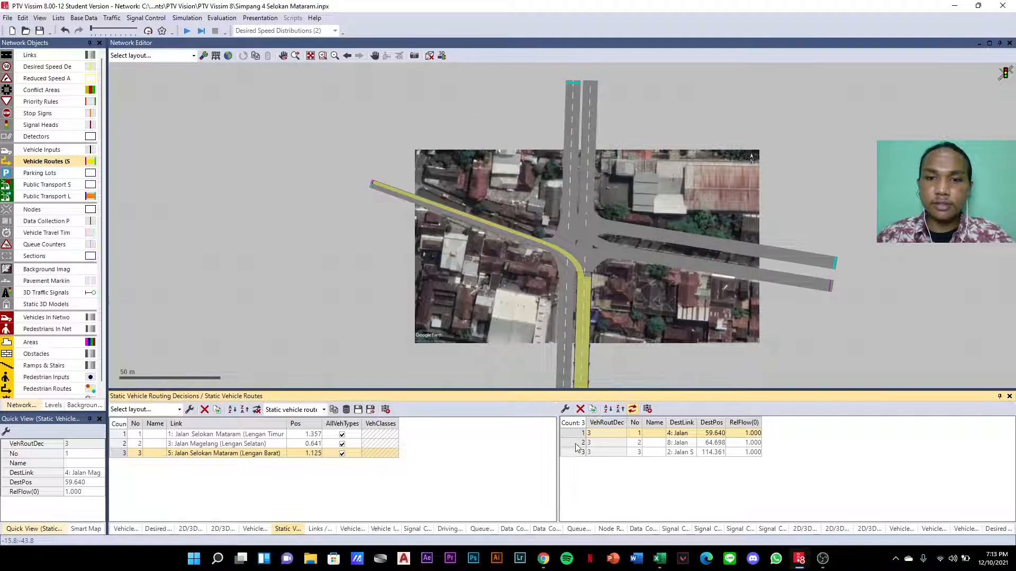
{"action": "left_click", "coordinate": [578, 452]}
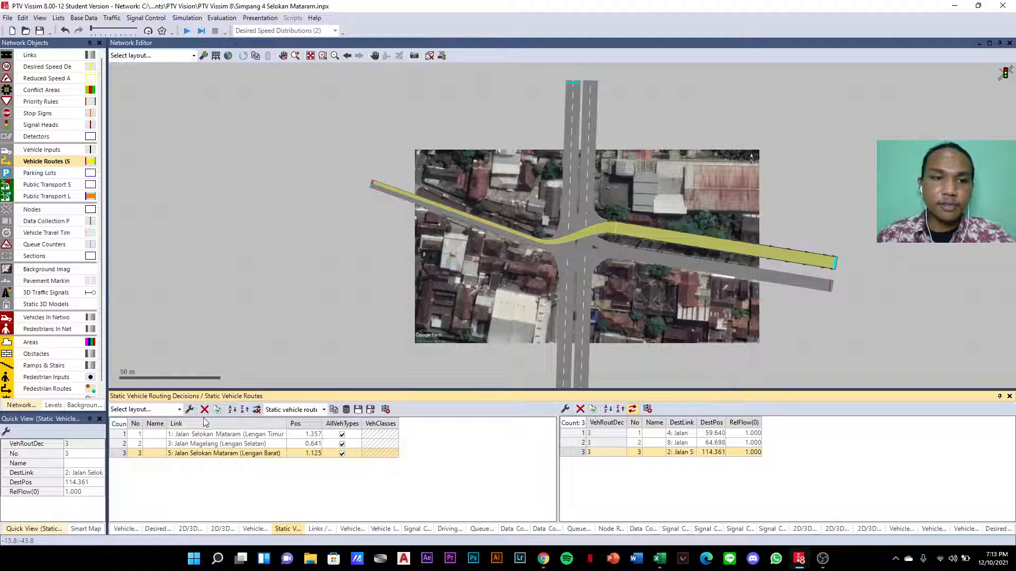
{"action": "left_click", "coordinate": [217, 409]}
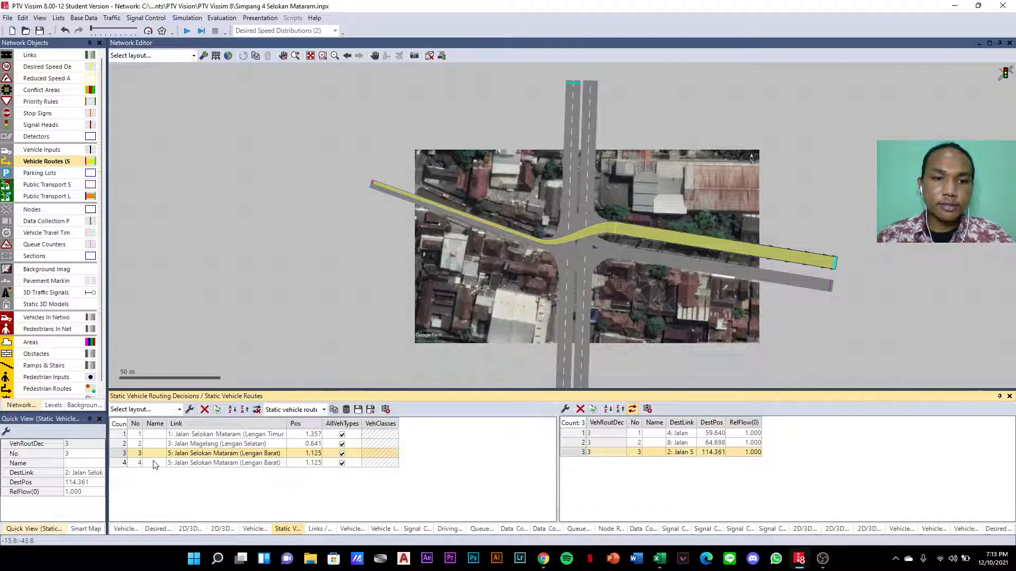
{"action": "left_click", "coordinate": [124, 463]}
{"action": "left_click", "coordinate": [205, 409]}
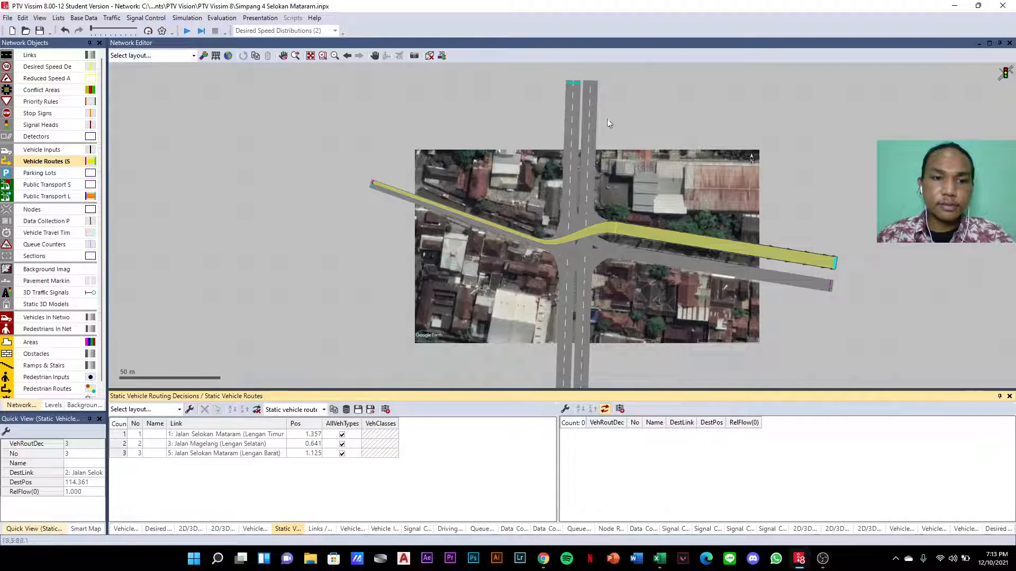
{"action": "scroll", "coordinate": [592, 99], "scroll_direction": "up", "scroll_amount": 1}
{"action": "left_click", "coordinate": [589, 91]}
{"action": "right_click", "coordinate": [591, 94]}
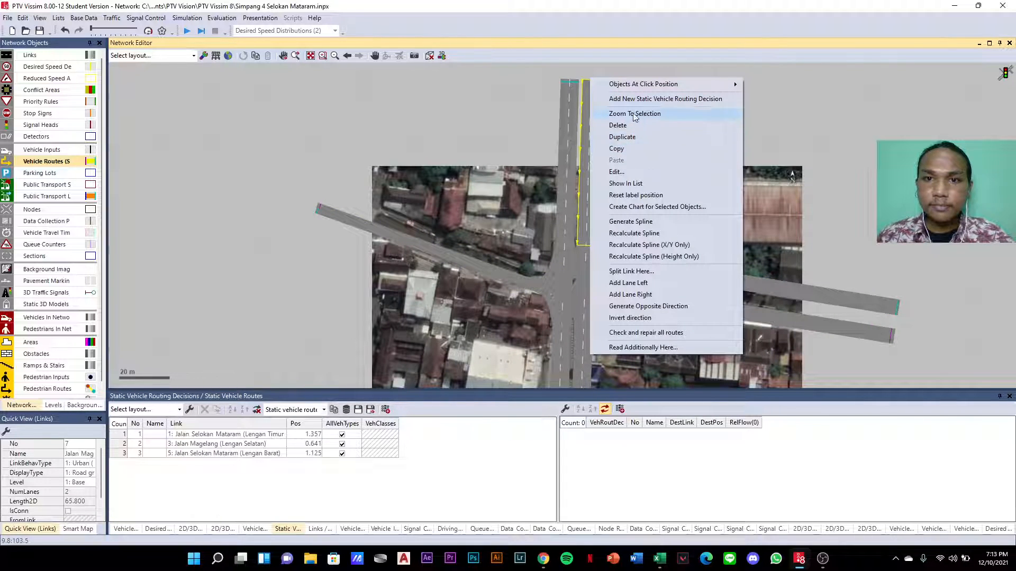
{"action": "left_click", "coordinate": [639, 99]}
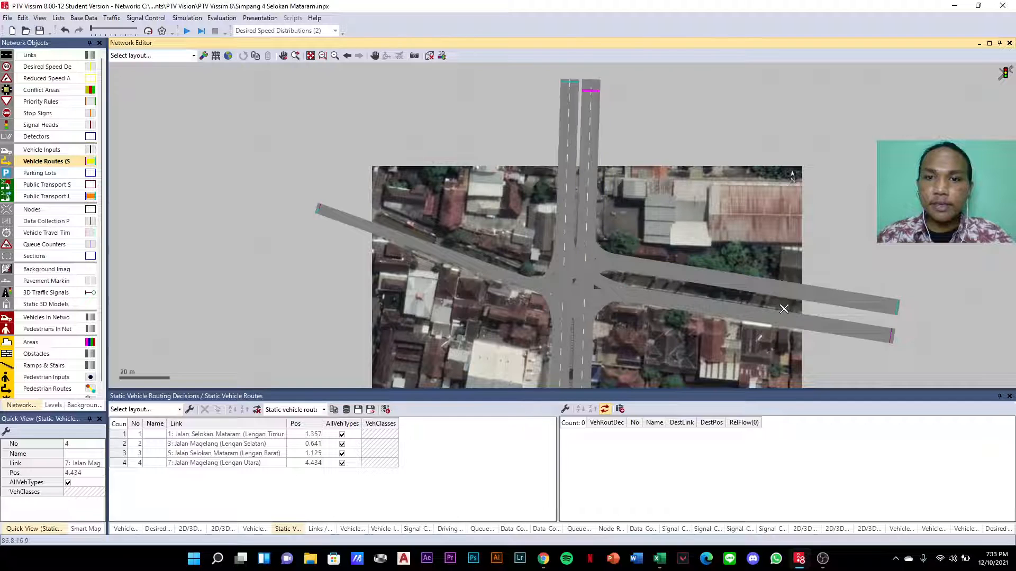
{"action": "left_click", "coordinate": [874, 306]}
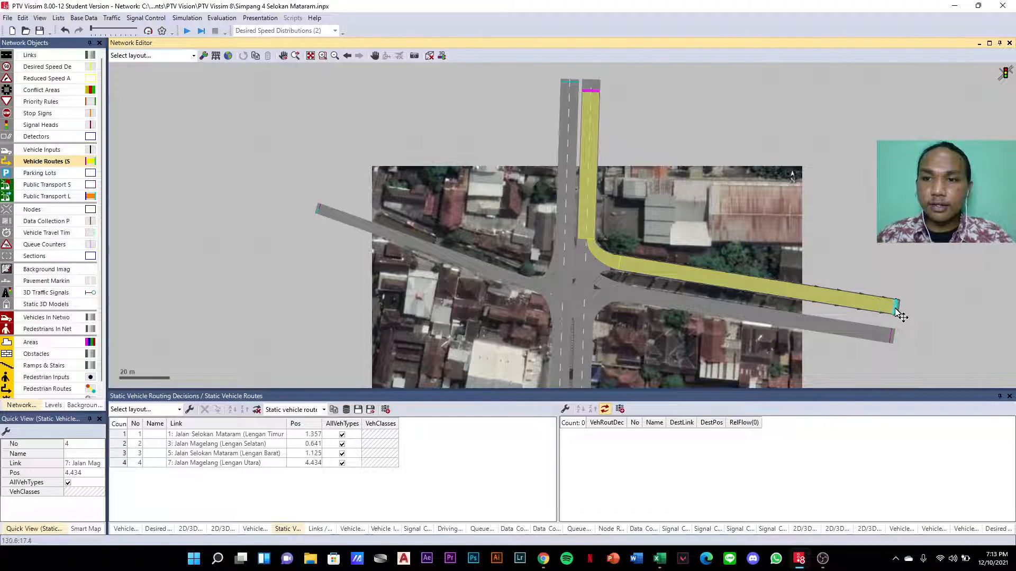
{"action": "left_click", "coordinate": [592, 91]}
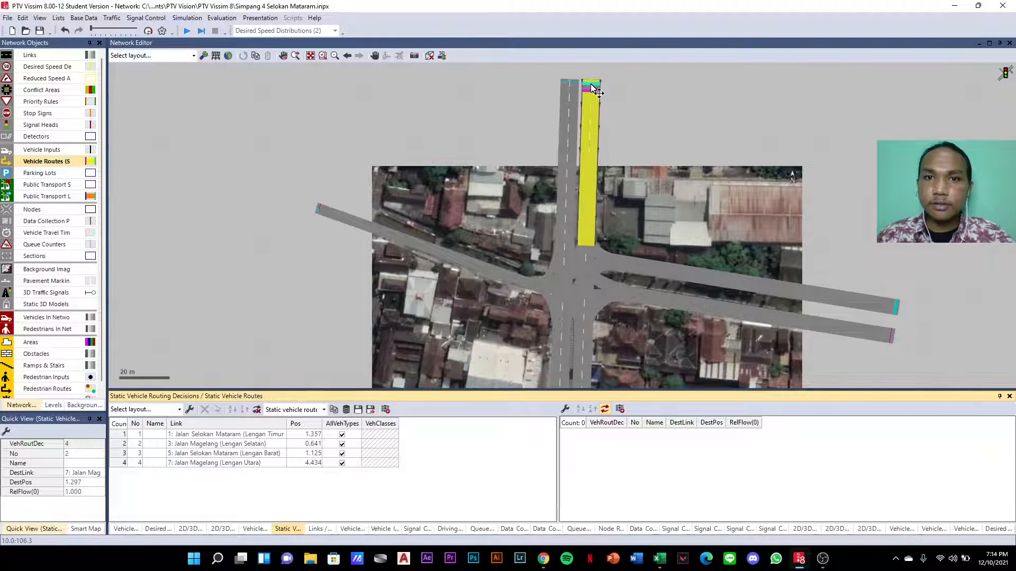
{"action": "left_click", "coordinate": [608, 76]}
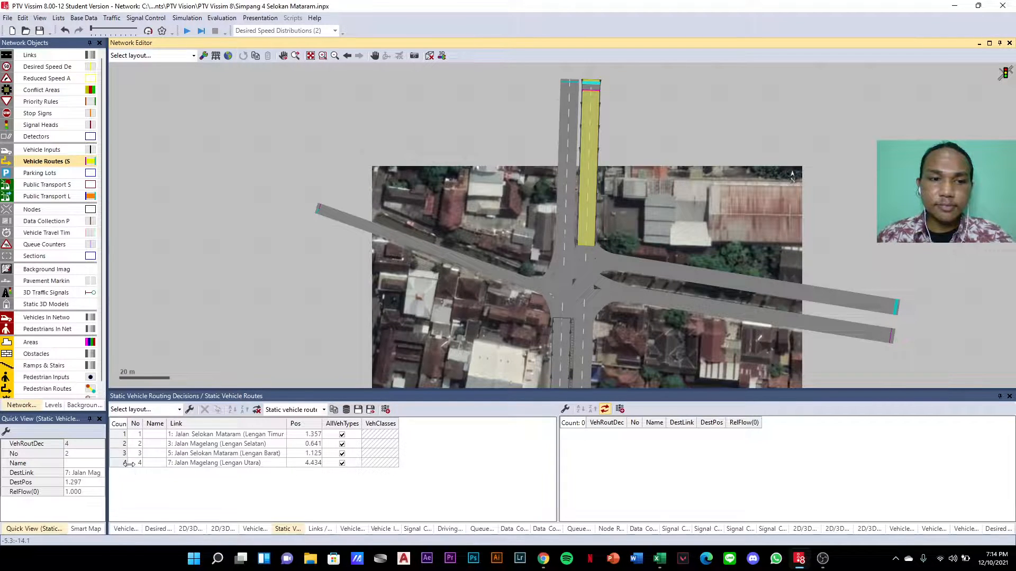
{"action": "left_click", "coordinate": [128, 463]}
{"action": "right_click", "coordinate": [122, 462]}
{"action": "left_click", "coordinate": [157, 472]}
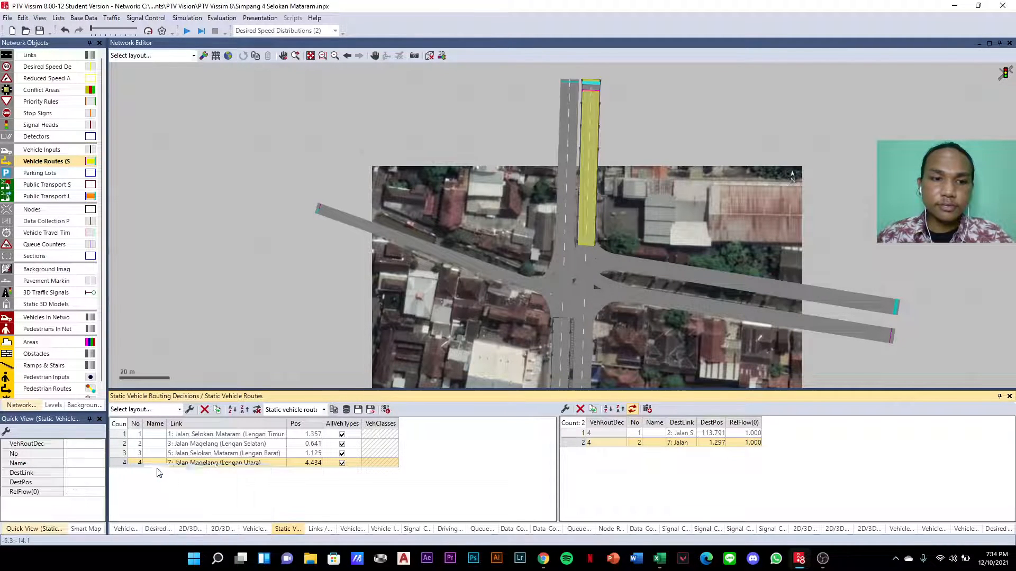
- Add a static routing decision at about 2.32 m on the northern approach link, routed to about 114.52 m on the eastern exit link
{"action": "left_click", "coordinate": [592, 84]}
{"action": "right_click", "coordinate": [592, 85]}
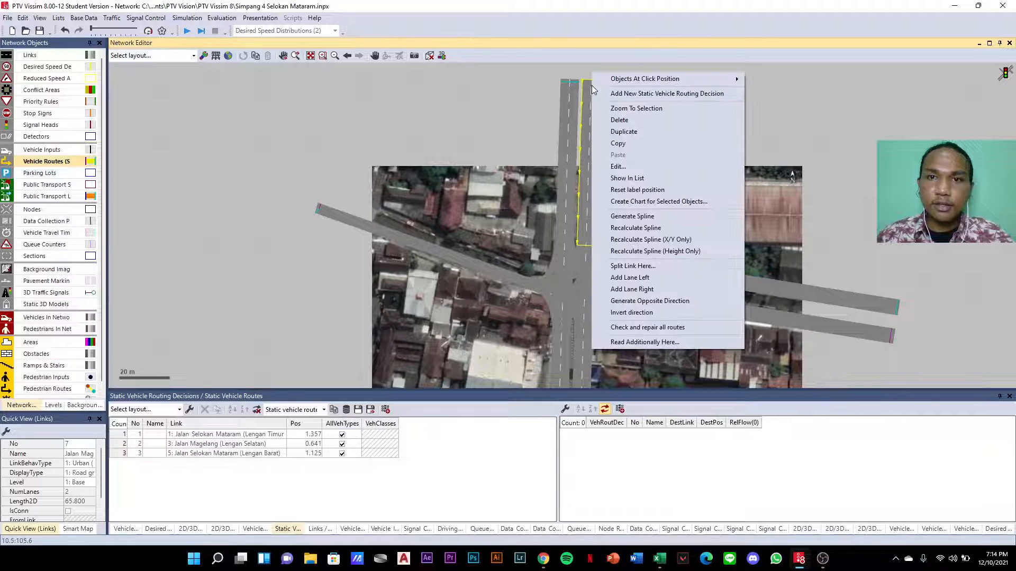
{"action": "left_click", "coordinate": [624, 94]}
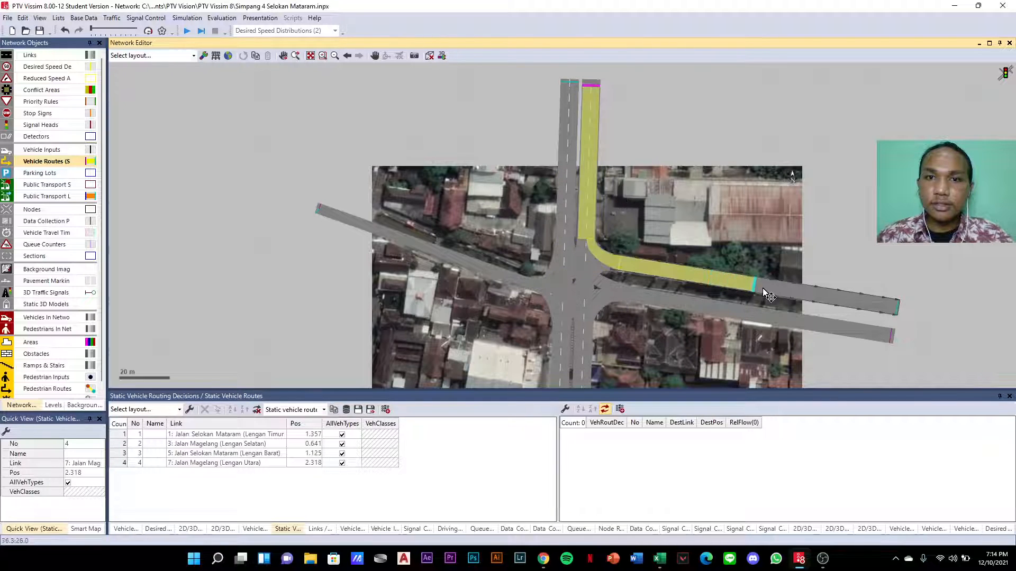
{"action": "left_click", "coordinate": [898, 311]}
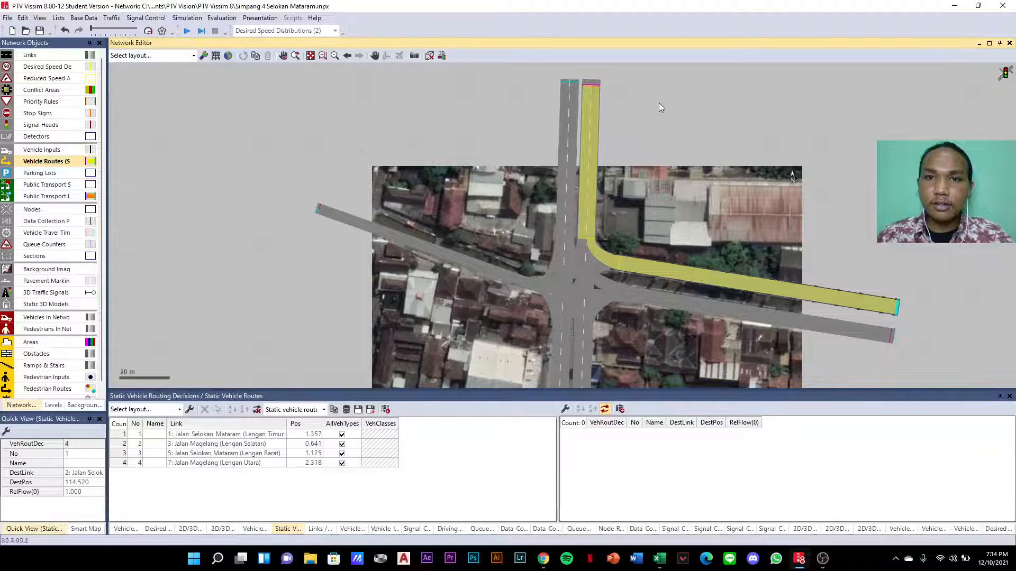
- Move the northern approach's routing decision back to about 0.89 m, at the start of its link
{"action": "left_click", "coordinate": [590, 94]}
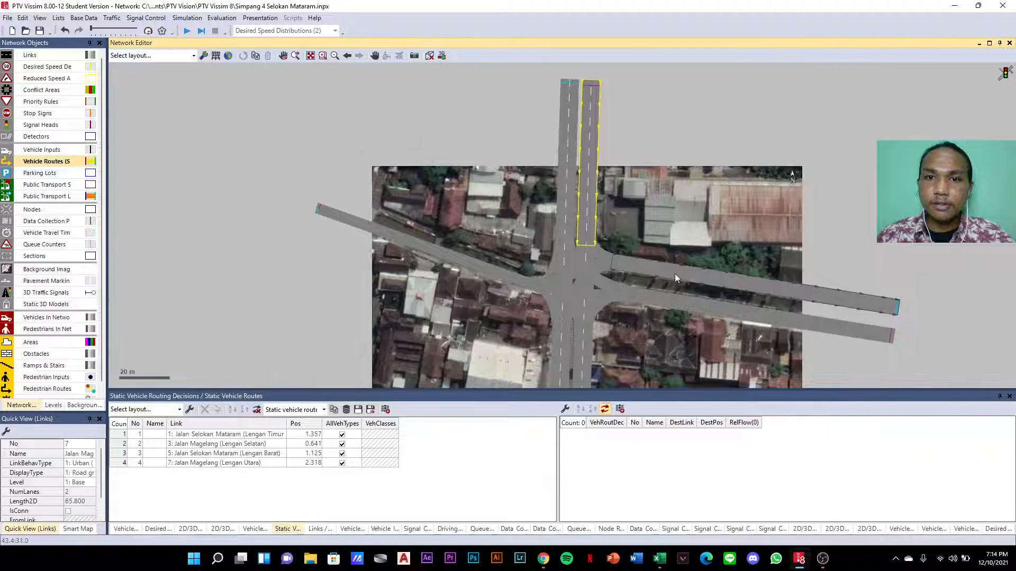
{"action": "left_click", "coordinate": [118, 464]}
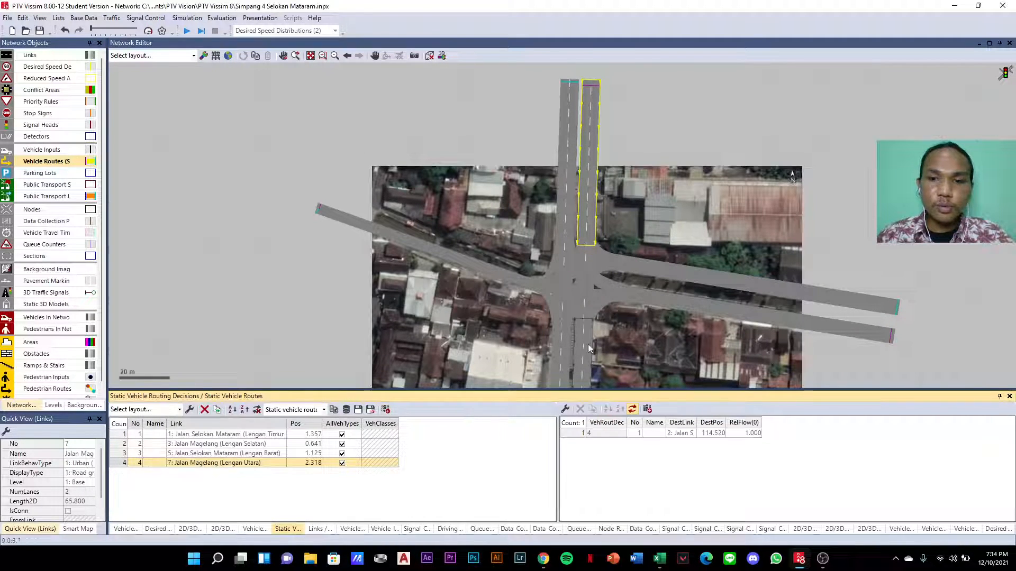
{"action": "left_click", "coordinate": [576, 435]}
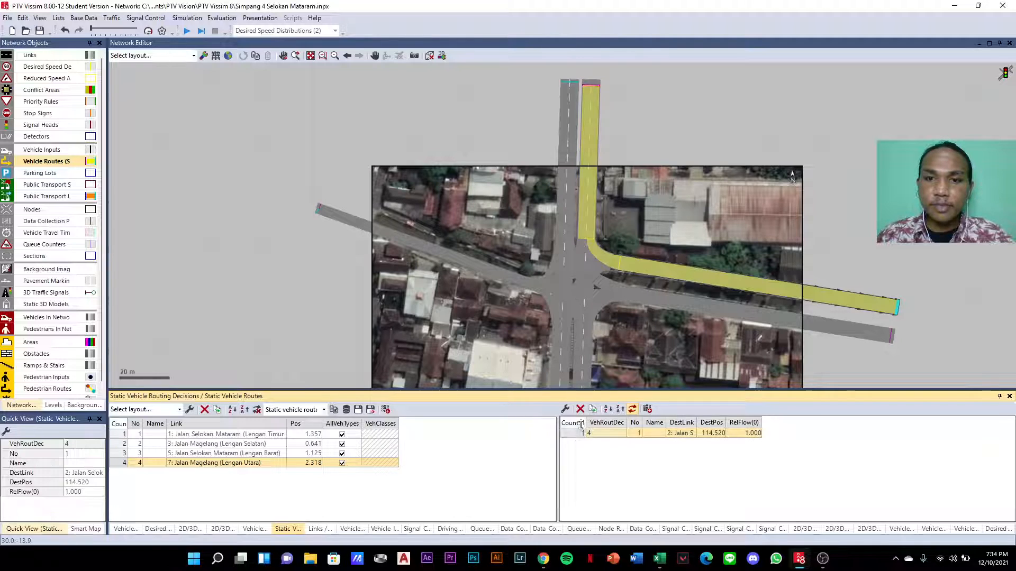
{"action": "left_click", "coordinate": [590, 91]}
{"action": "left_click_drag", "start_coordinate": [590, 86], "coordinate": [589, 83]}
- Duplicate the northern approach's eastern route and move route 2's destination to about 58.91 m on the southern exit link
{"action": "scroll", "coordinate": [637, 141], "scroll_direction": "down", "scroll_amount": 2}
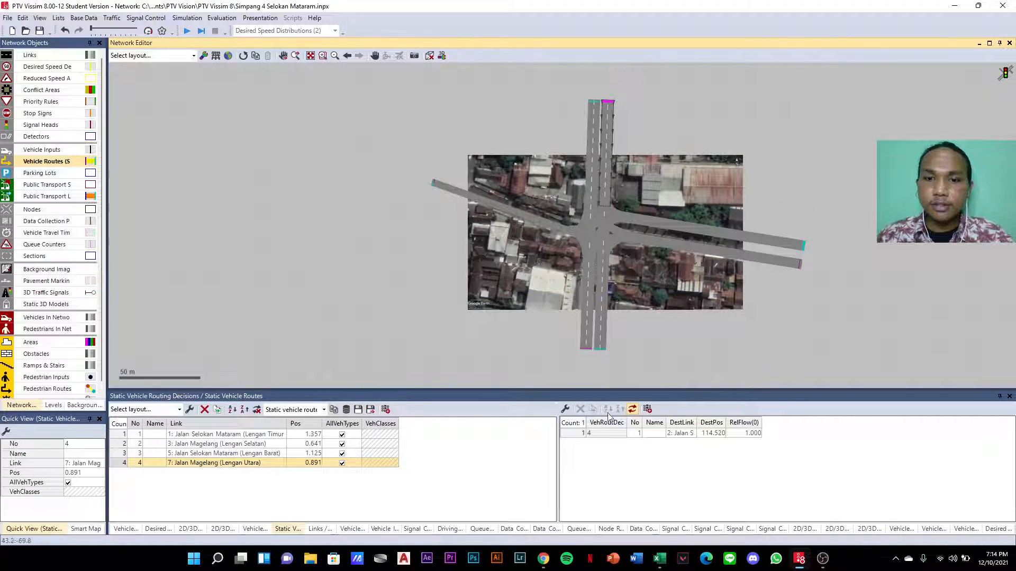
{"action": "left_click", "coordinate": [570, 439]}
{"action": "left_click", "coordinate": [592, 409]}
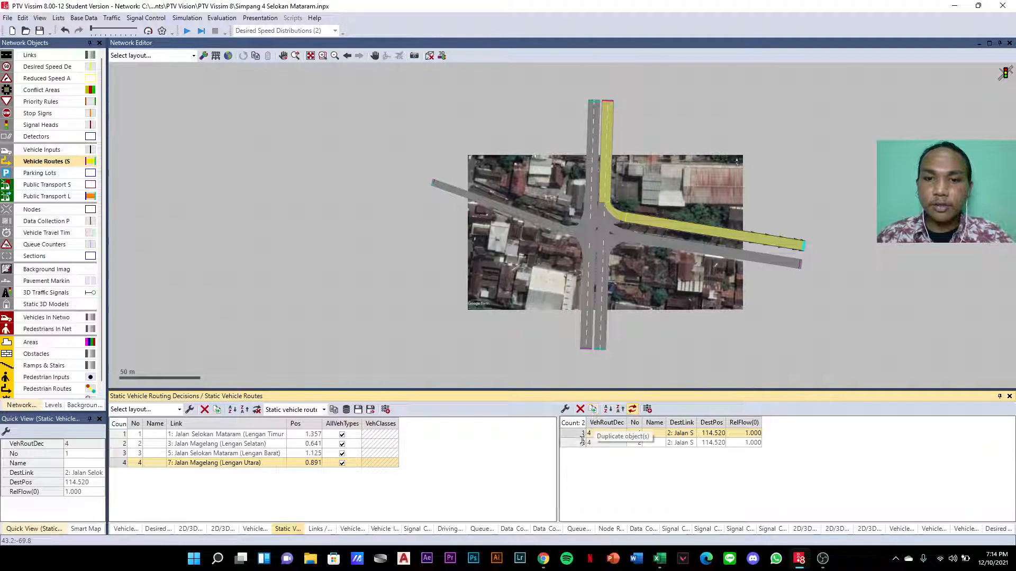
{"action": "left_click", "coordinate": [574, 443]}
{"action": "scroll", "coordinate": [804, 259], "scroll_direction": "up", "scroll_amount": 1}
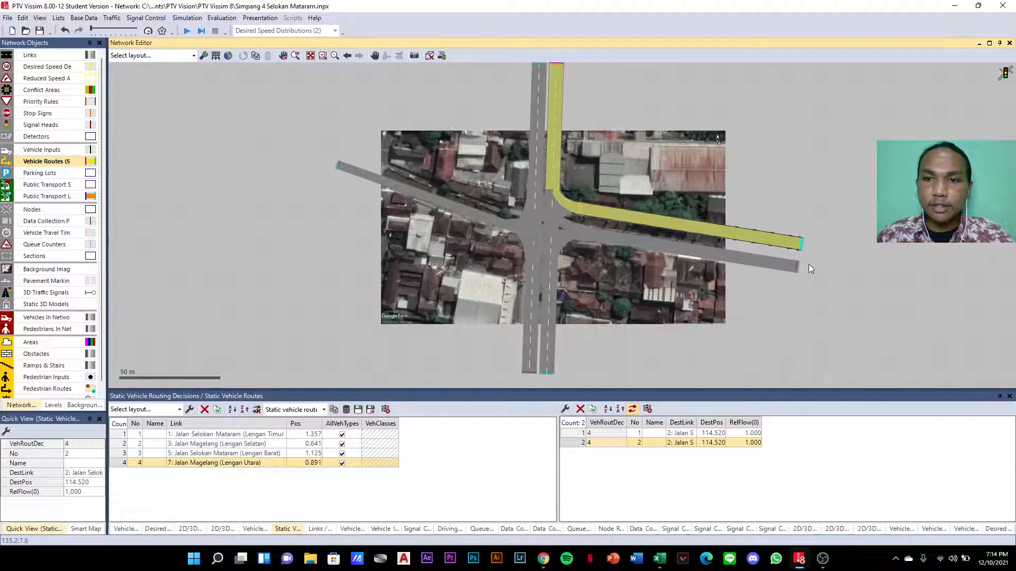
{"action": "mouse_move", "coordinate": [808, 250]}
{"action": "left_mouse_down"}
{"action": "mouse_move", "coordinate": [547, 347]}
{"action": "mouse_move", "coordinate": [547, 372]}
{"action": "left_mouse_up"}
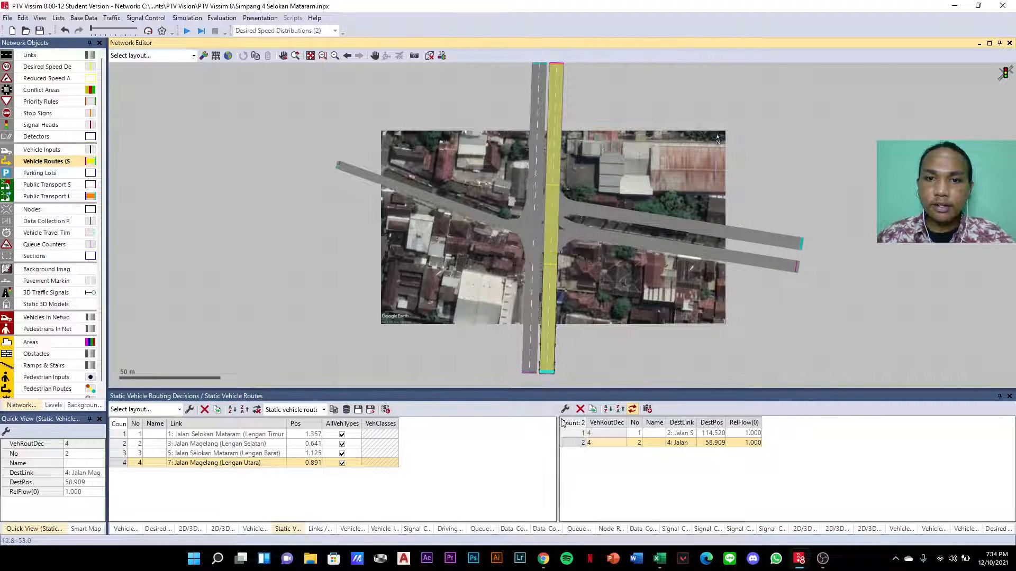
- Duplicate the northern approach's southern route and move route 2's destination to about 93.37 m on the western exit link
{"action": "left_click", "coordinate": [571, 445]}
{"action": "left_click", "coordinate": [594, 410]}
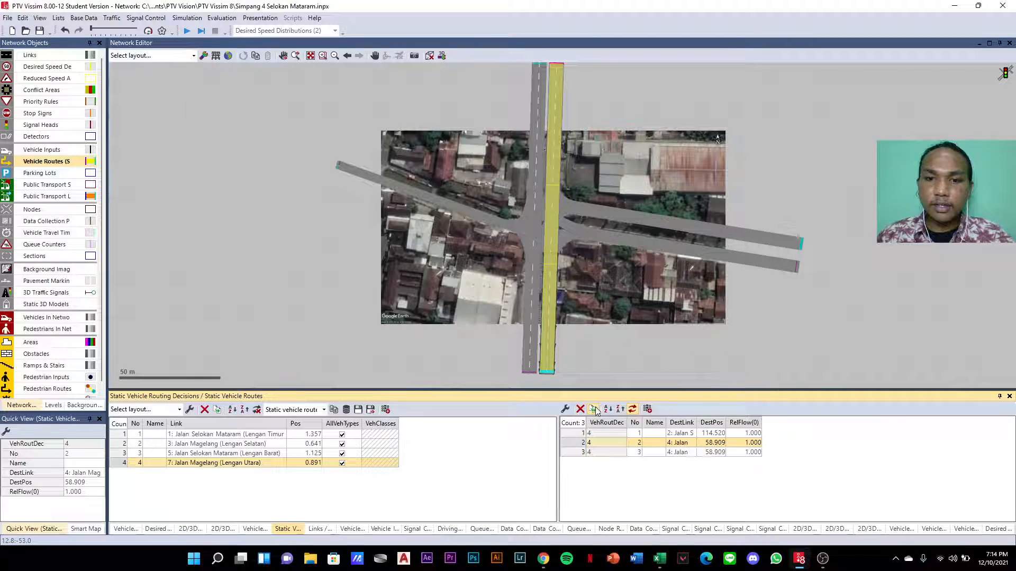
{"action": "left_click", "coordinate": [571, 453]}
{"action": "left_click", "coordinate": [549, 373]}
{"action": "left_click_drag", "start_coordinate": [369, 184], "coordinate": [338, 168]}
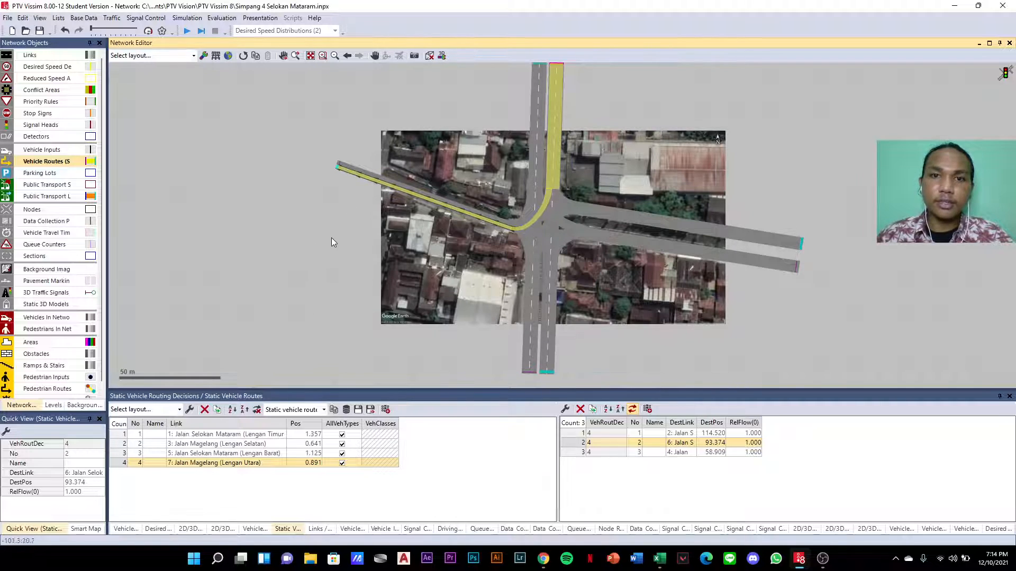
- Check each static route of the eastern and southern approaches' routing decisions in the network
{"action": "scroll", "coordinate": [331, 237], "scroll_direction": "down", "scroll_amount": 2}
{"action": "scroll", "coordinate": [402, 103], "scroll_direction": "up", "scroll_amount": 2}
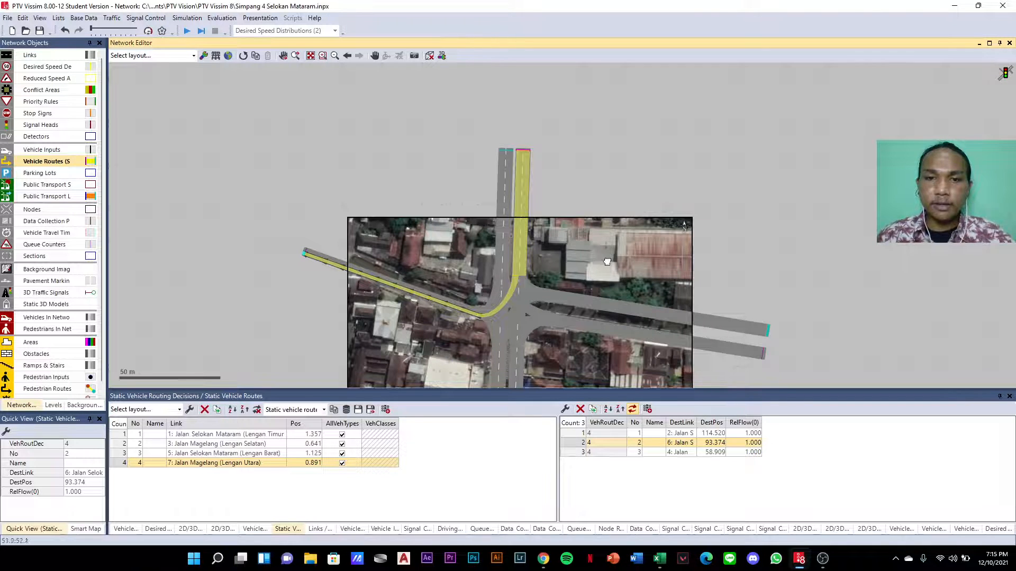
{"action": "left_click_drag", "start_coordinate": [607, 262], "coordinate": [640, 204]}
{"action": "left_click", "coordinate": [802, 304]}
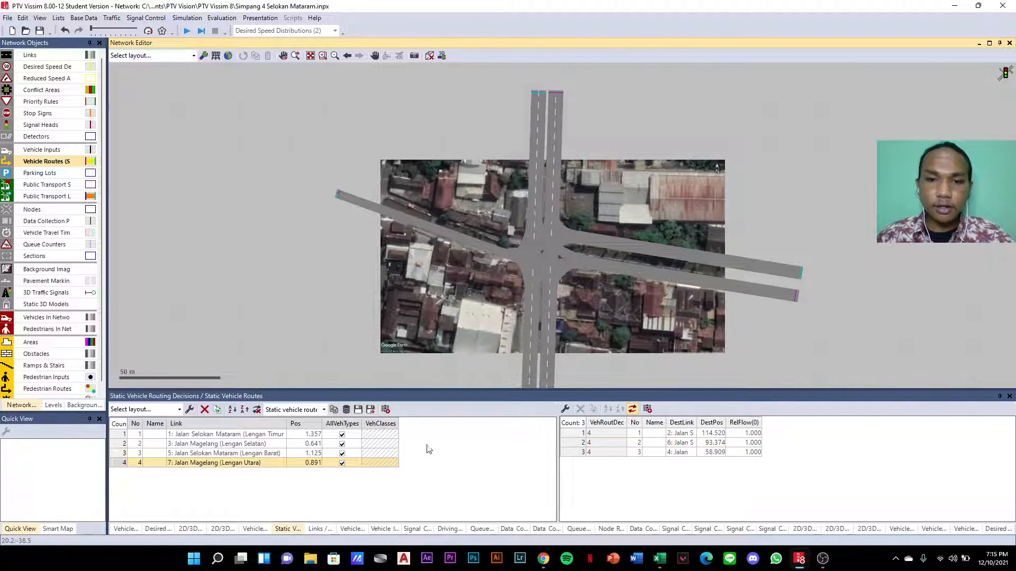
{"action": "left_click", "coordinate": [126, 434]}
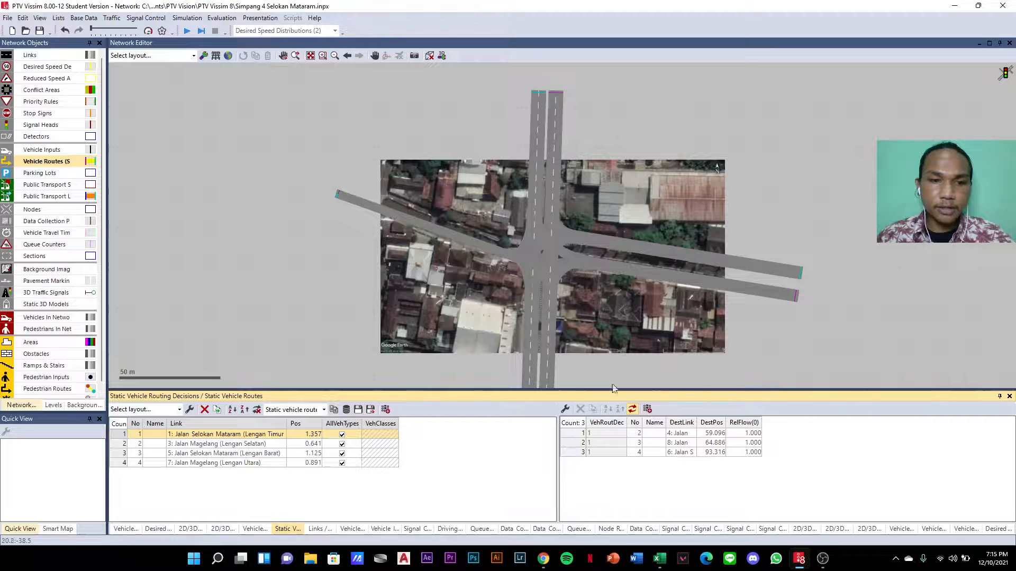
{"action": "left_click", "coordinate": [586, 433]}
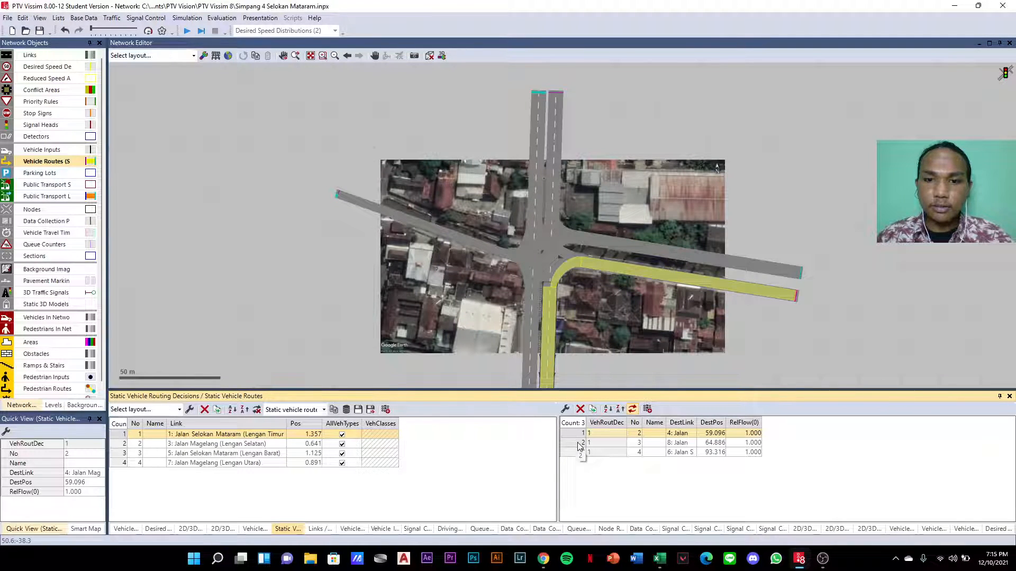
{"action": "left_click", "coordinate": [581, 443]}
{"action": "left_click", "coordinate": [582, 453]}
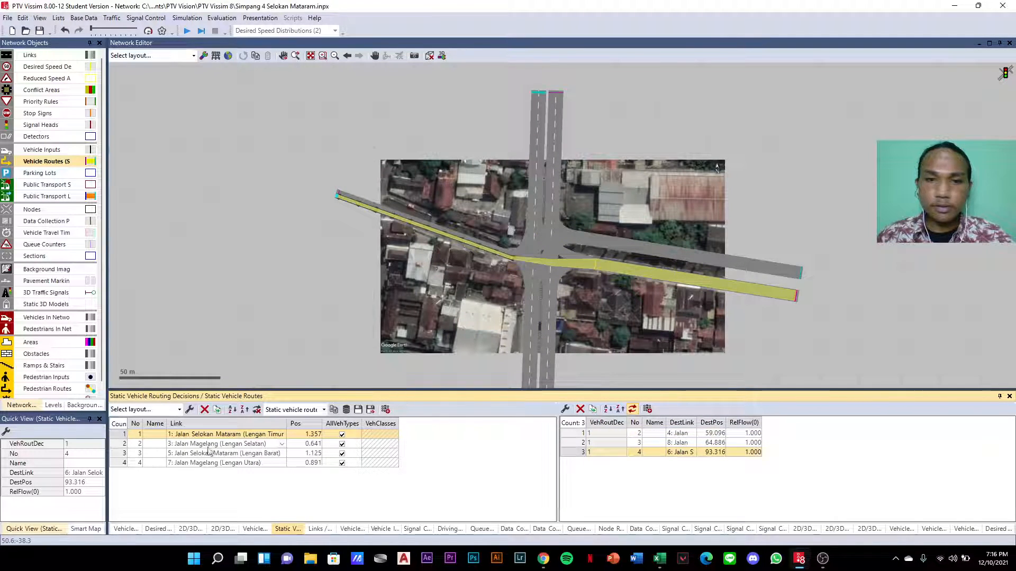
{"action": "left_click", "coordinate": [129, 443]}
{"action": "left_click", "coordinate": [580, 433]}
{"action": "left_click", "coordinate": [578, 443]}
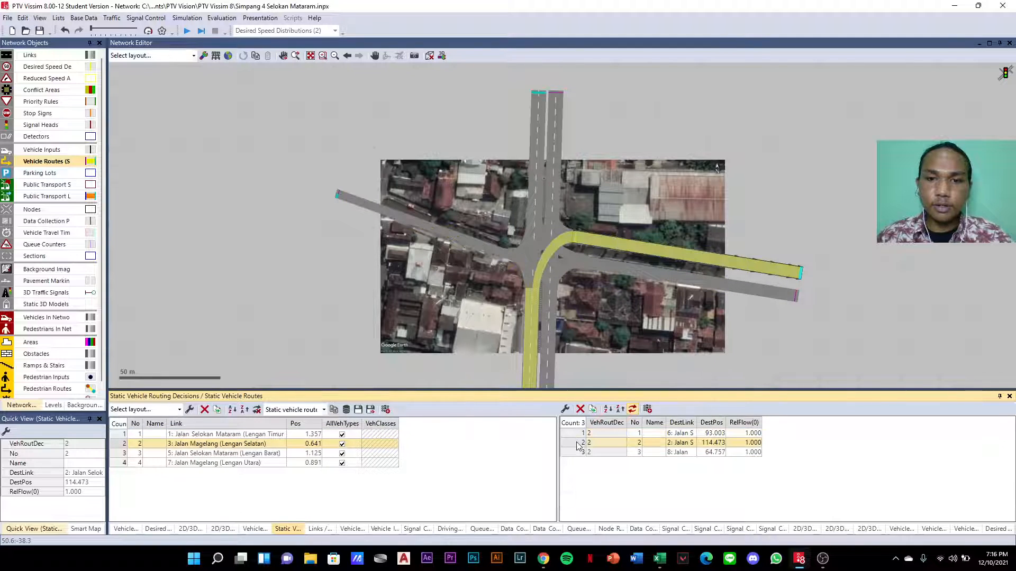
{"action": "left_click", "coordinate": [576, 453]}
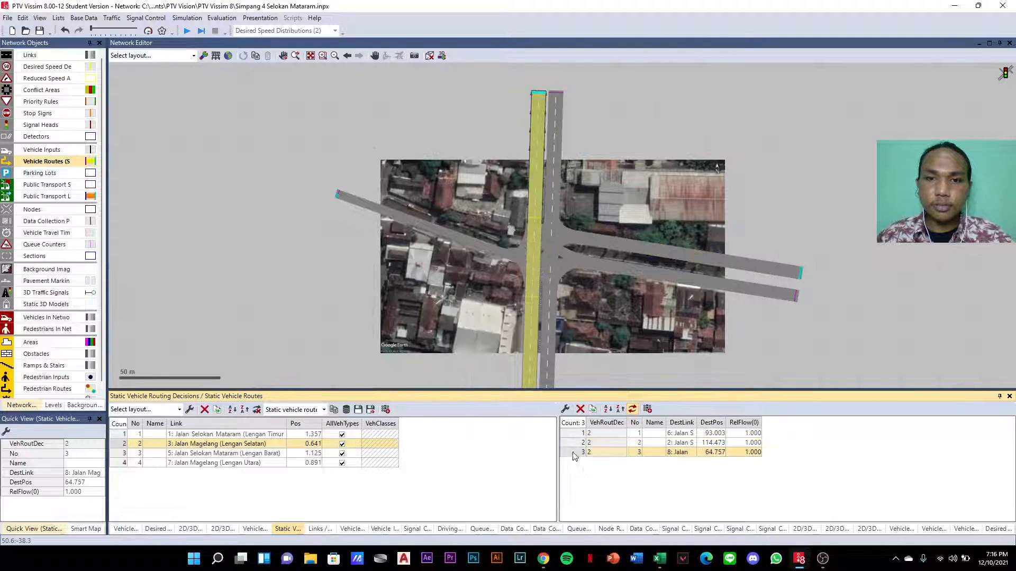
- Check each static route of the western and northern approaches' routing decisions in the network
{"action": "left_click", "coordinate": [120, 453]}
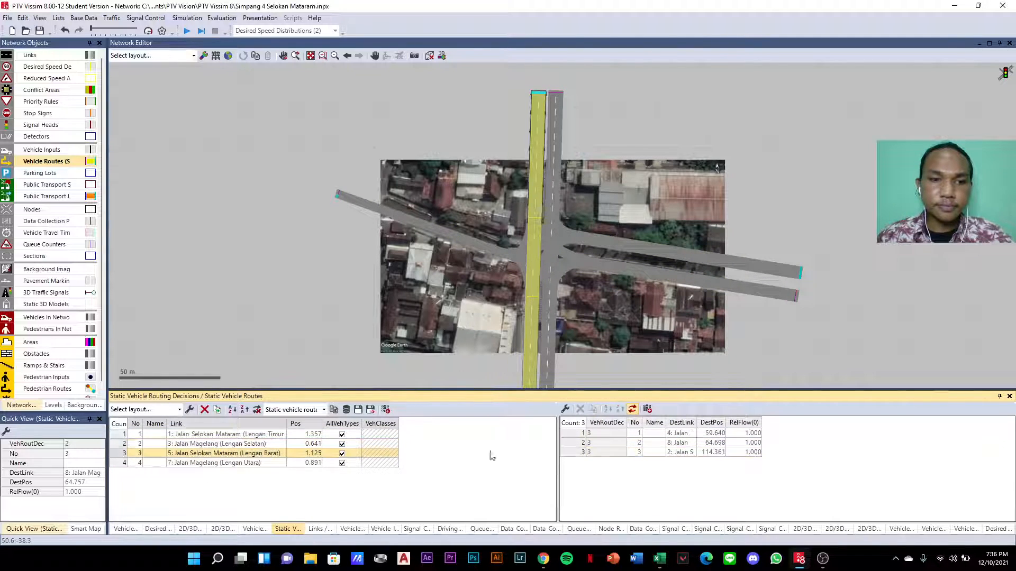
{"action": "left_click", "coordinate": [576, 434]}
{"action": "left_click", "coordinate": [576, 444]}
{"action": "left_click", "coordinate": [577, 453]}
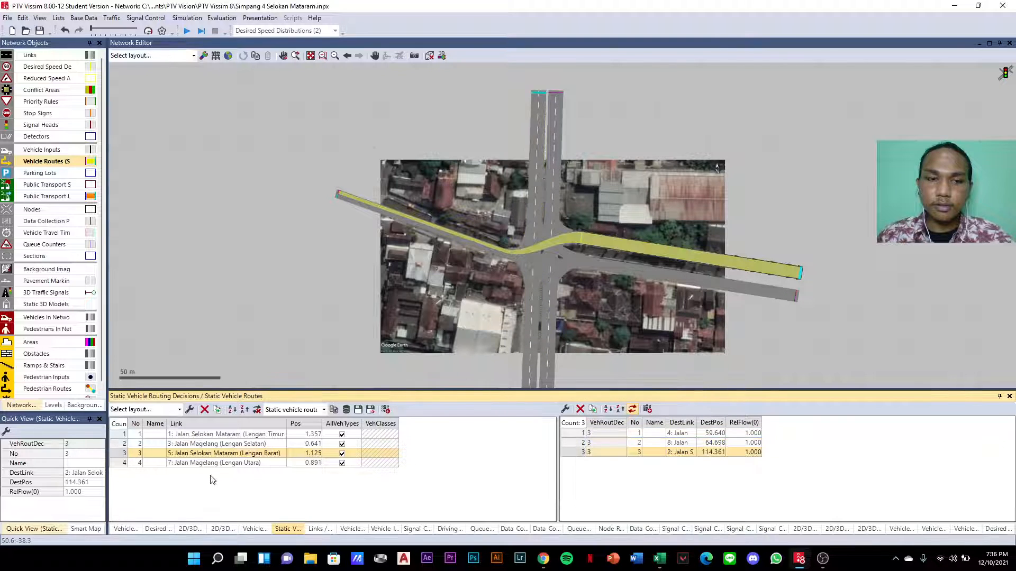
{"action": "left_click", "coordinate": [120, 463]}
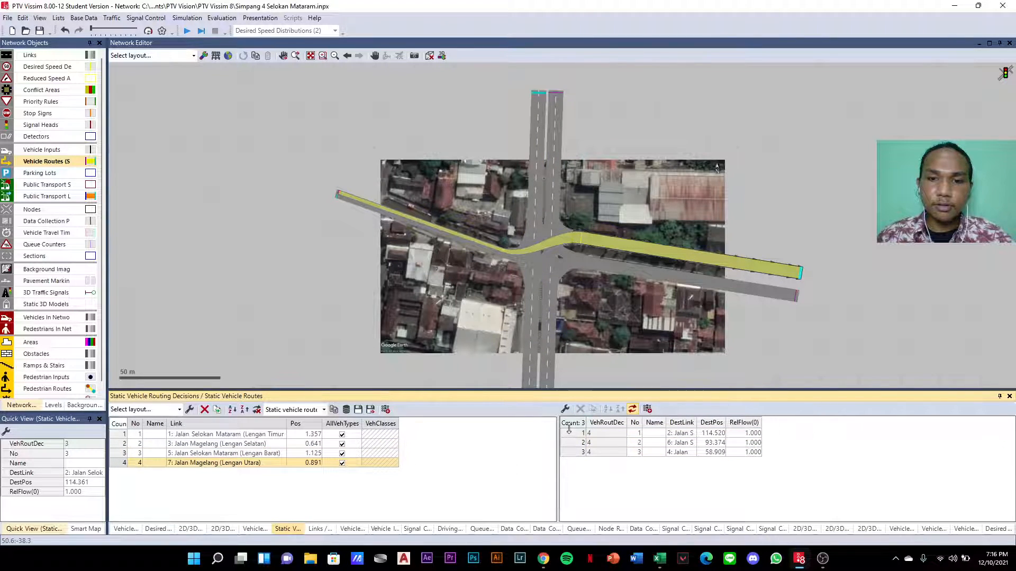
{"action": "left_click", "coordinate": [570, 433]}
{"action": "left_click", "coordinate": [572, 443]}
{"action": "left_click", "coordinate": [574, 453]}
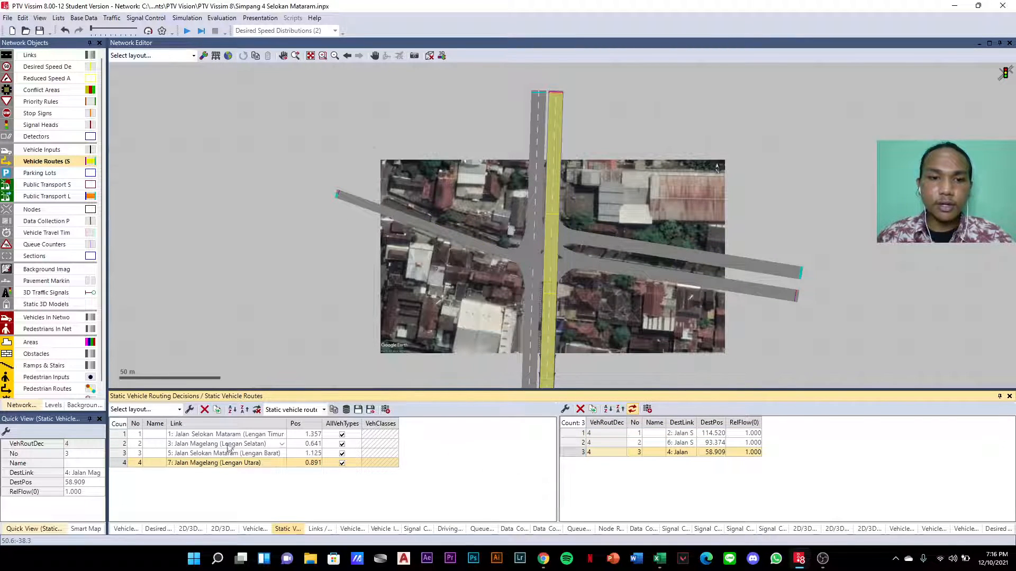
- Select the eastern approach's routing decision and its first route's relative flow, and place Vissim side by side with the Chrome browser
{"action": "left_click", "coordinate": [126, 434]}
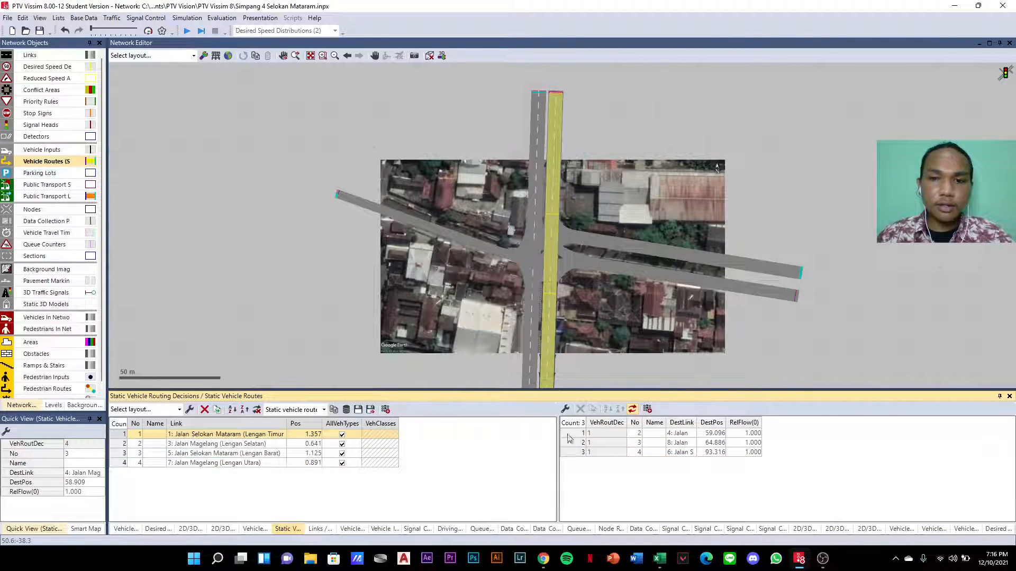
{"action": "left_click", "coordinate": [748, 433]}
{"action": "left_click_drag", "start_coordinate": [680, 9], "coordinate": [1015, 45]}
{"action": "left_click", "coordinate": [294, 14]}
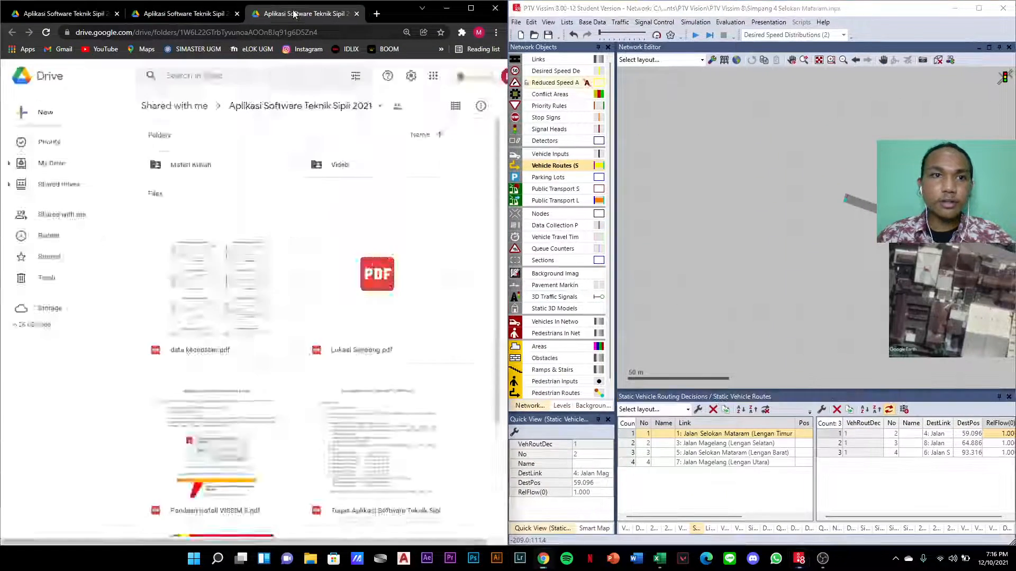
- Look through the vehicle speed distribution PDF, switch to Lokasi Simpang.pdf and adjust its zoom for reading
{"action": "left_click", "coordinate": [182, 14]}
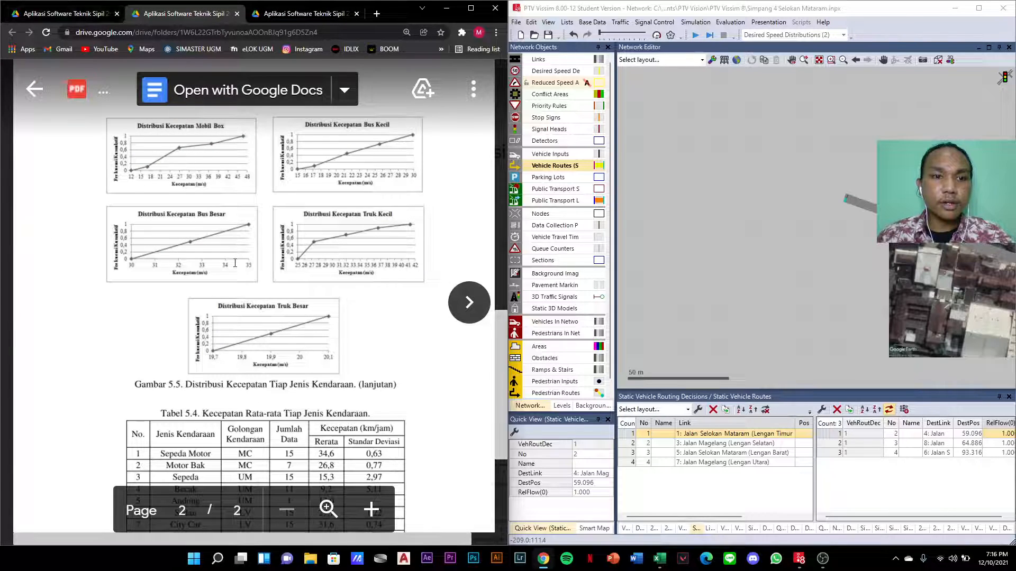
{"action": "scroll", "coordinate": [235, 262], "scroll_direction": "down", "scroll_amount": 3}
{"action": "scroll", "coordinate": [241, 269], "scroll_direction": "up", "scroll_amount": 9}
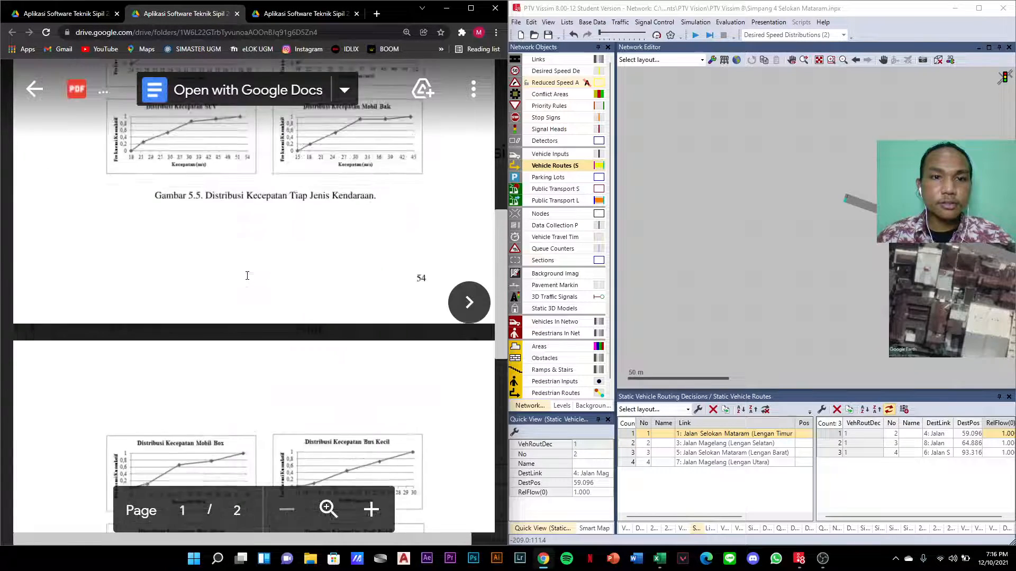
{"action": "scroll", "coordinate": [247, 275], "scroll_direction": "up", "scroll_amount": 5}
{"action": "left_click", "coordinate": [91, 10]}
{"action": "key", "text": "ctrl+minus"}
{"action": "key", "text": "ctrl+minus"}
{"action": "key", "text": "ctrl+plus"}
{"action": "key", "text": "ctrl+plus"}
{"action": "key", "text": "ctrl+plus"}
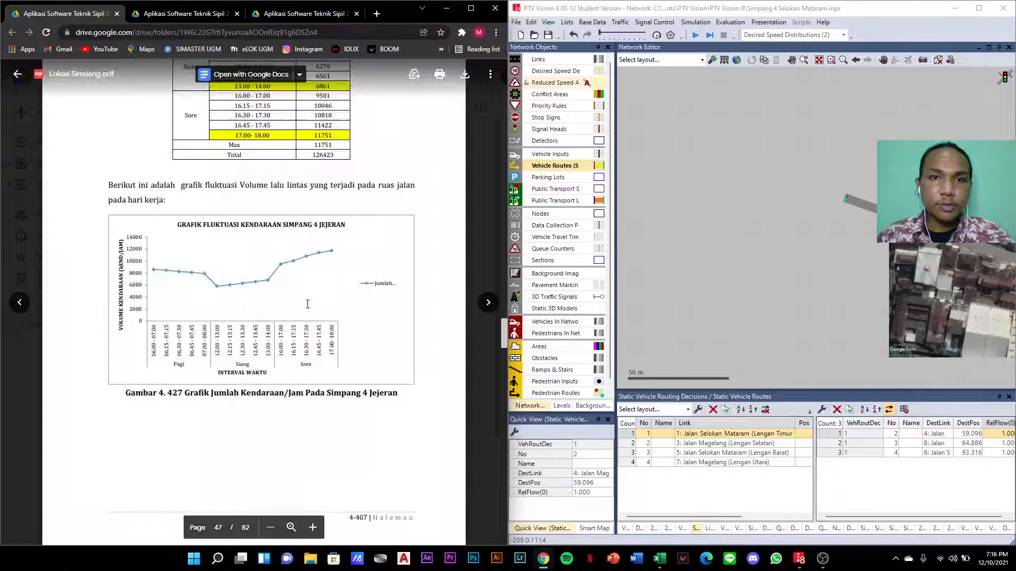
- Look through the Simpang 4 Jejeran section of Lokasi Simpang.pdf, including its traffic volumes and road geometry
{"action": "scroll", "coordinate": [307, 284], "scroll_direction": "up", "scroll_amount": 9}
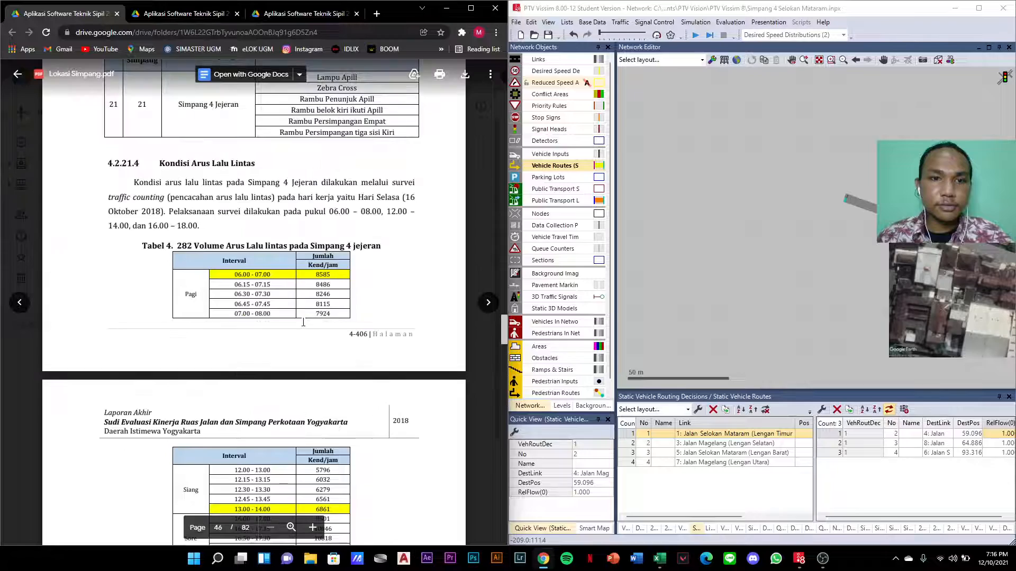
{"action": "scroll", "coordinate": [303, 322], "scroll_direction": "up", "scroll_amount": 3}
{"action": "scroll", "coordinate": [304, 322], "scroll_direction": "down", "scroll_amount": 12}
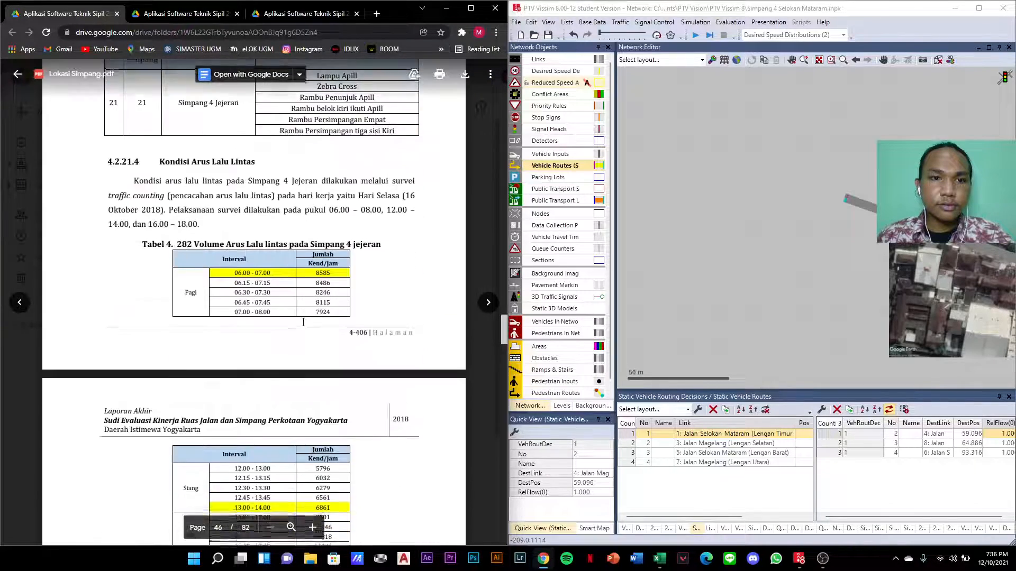
{"action": "scroll", "coordinate": [303, 321], "scroll_direction": "down", "scroll_amount": 15}
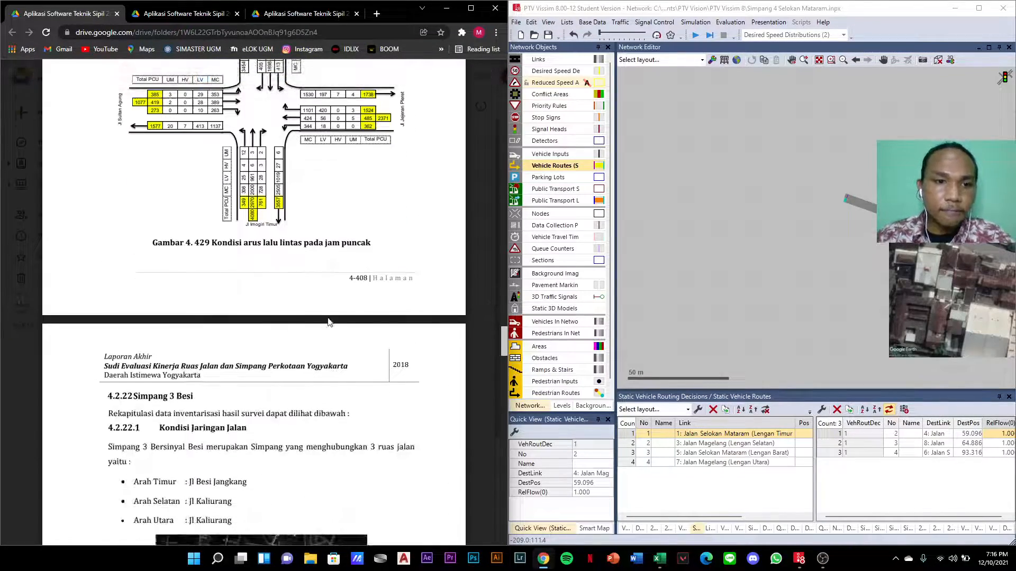
{"action": "scroll", "coordinate": [311, 325], "scroll_direction": "down", "scroll_amount": 5}
{"action": "scroll", "coordinate": [311, 325], "scroll_direction": "up", "scroll_amount": 20}
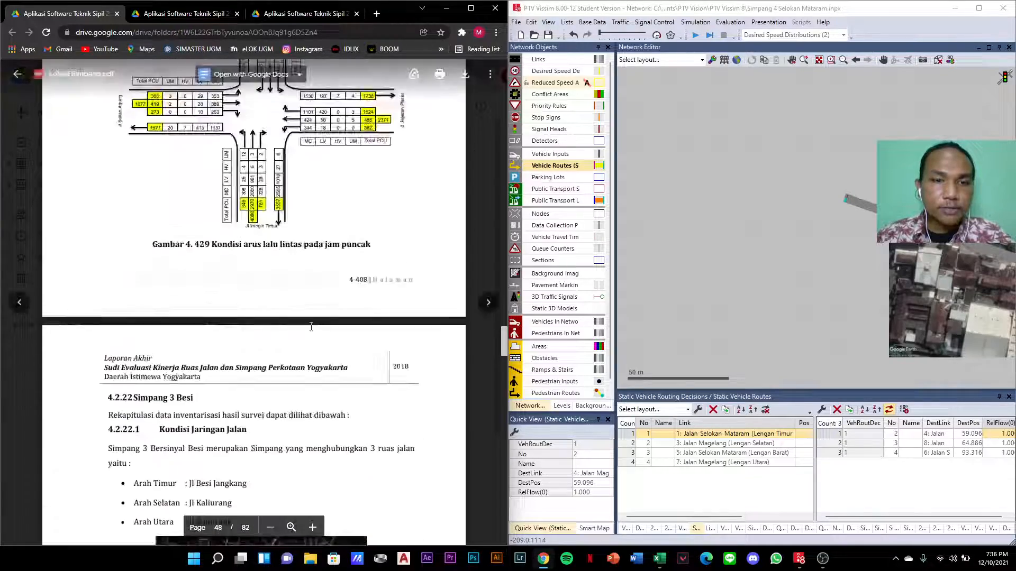
{"action": "scroll", "coordinate": [312, 330], "scroll_direction": "up", "scroll_amount": 7}
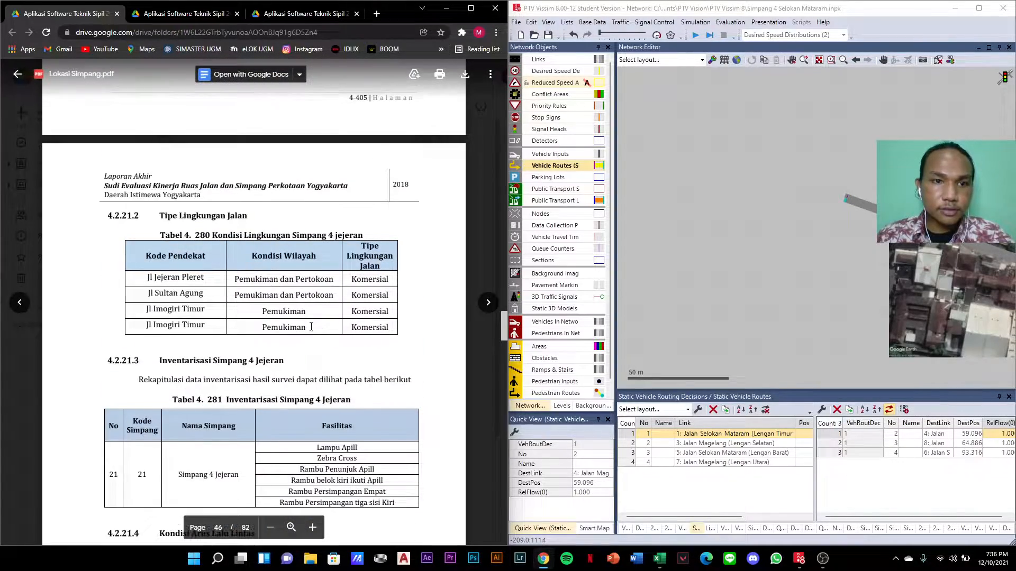
{"action": "scroll", "coordinate": [311, 326], "scroll_direction": "up", "scroll_amount": 20}
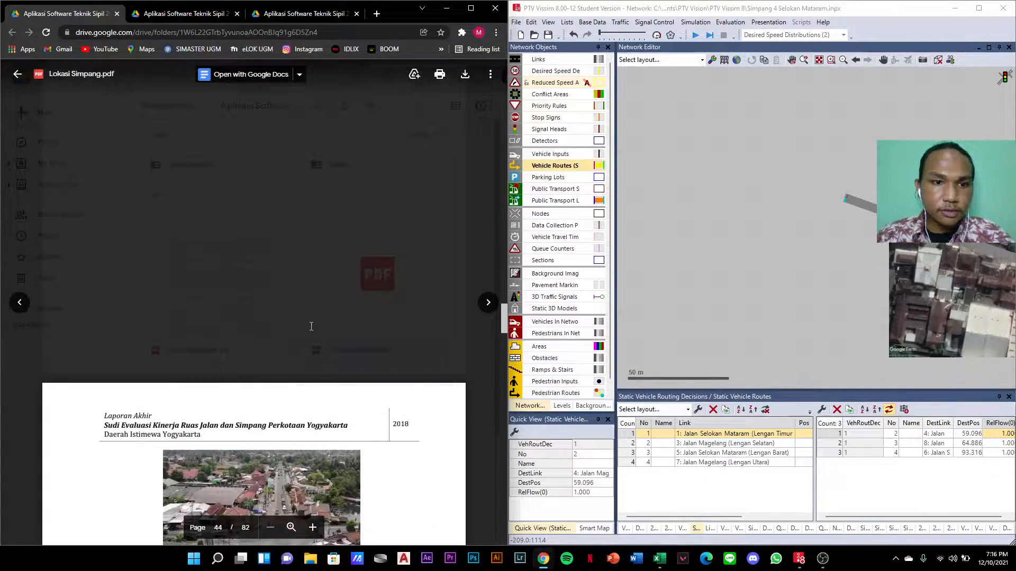
{"action": "scroll", "coordinate": [311, 327], "scroll_direction": "up", "scroll_amount": 15}
{"action": "scroll", "coordinate": [311, 326], "scroll_direction": "up", "scroll_amount": 1}
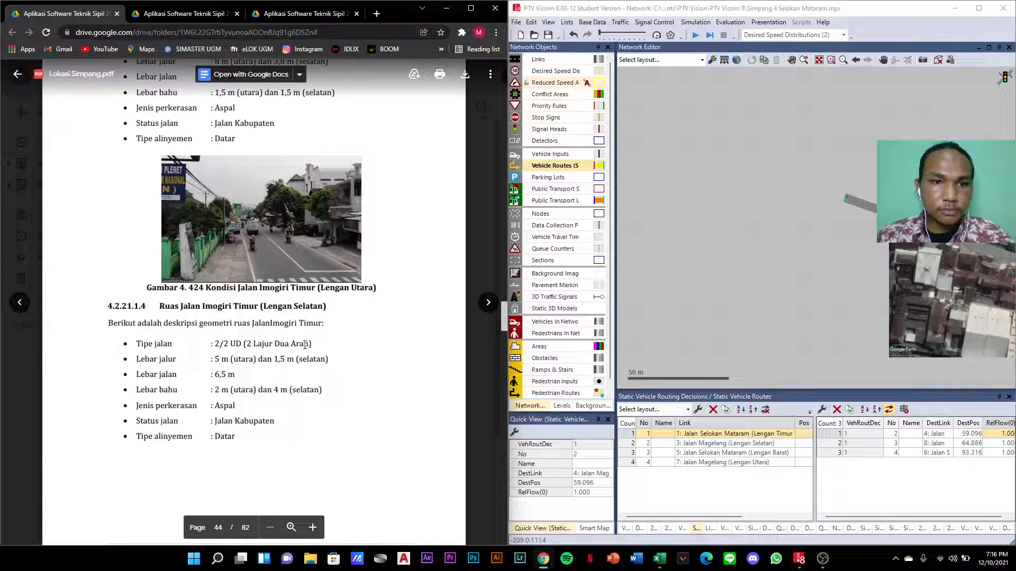
- Find the peak-hour traffic flow diagram of Simpang 4 Selokan Mataram Jalan Magelang in Lokasi Simpang.pdf
{"action": "scroll", "coordinate": [304, 344], "scroll_direction": "down", "scroll_amount": 20}
{"action": "scroll", "coordinate": [303, 322], "scroll_direction": "down", "scroll_amount": 20}
{"action": "scroll", "coordinate": [301, 316], "scroll_direction": "down", "scroll_amount": 20}
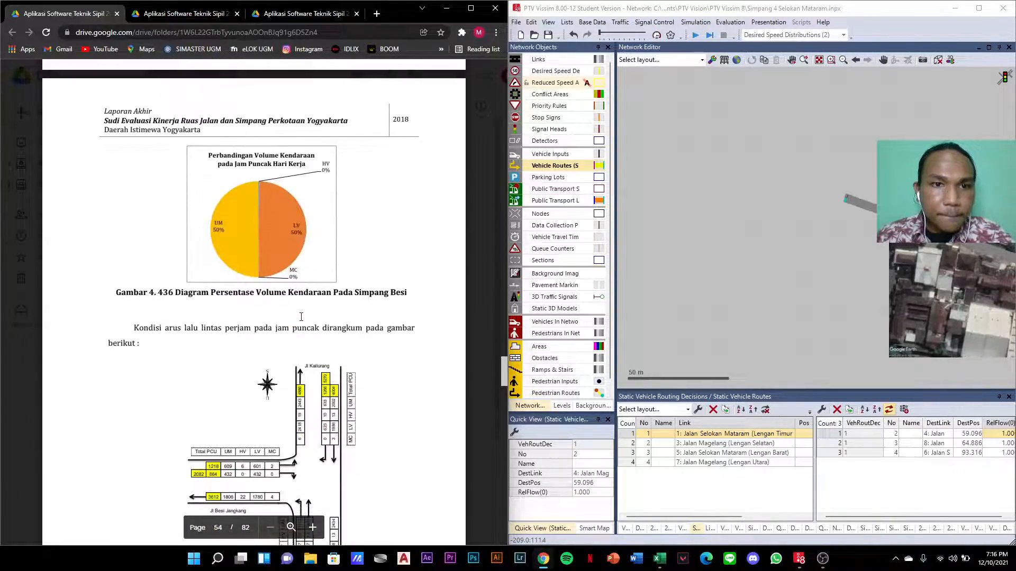
{"action": "scroll", "coordinate": [301, 316], "scroll_direction": "down", "scroll_amount": 7}
{"action": "scroll", "coordinate": [301, 317], "scroll_direction": "down", "scroll_amount": 7}
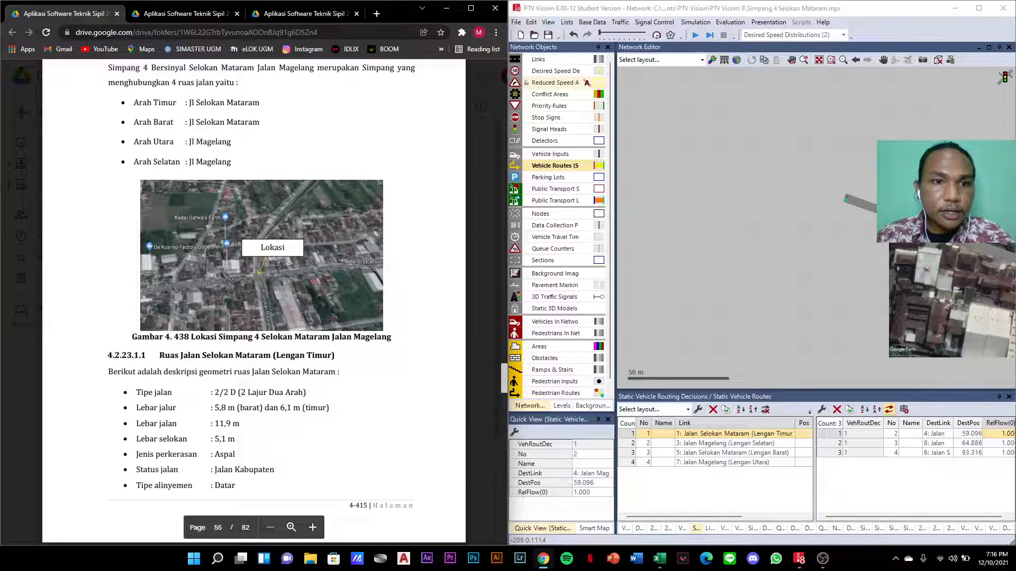
{"action": "scroll", "coordinate": [301, 316], "scroll_direction": "down", "scroll_amount": 20}
{"action": "scroll", "coordinate": [301, 316], "scroll_direction": "down", "scroll_amount": 17}
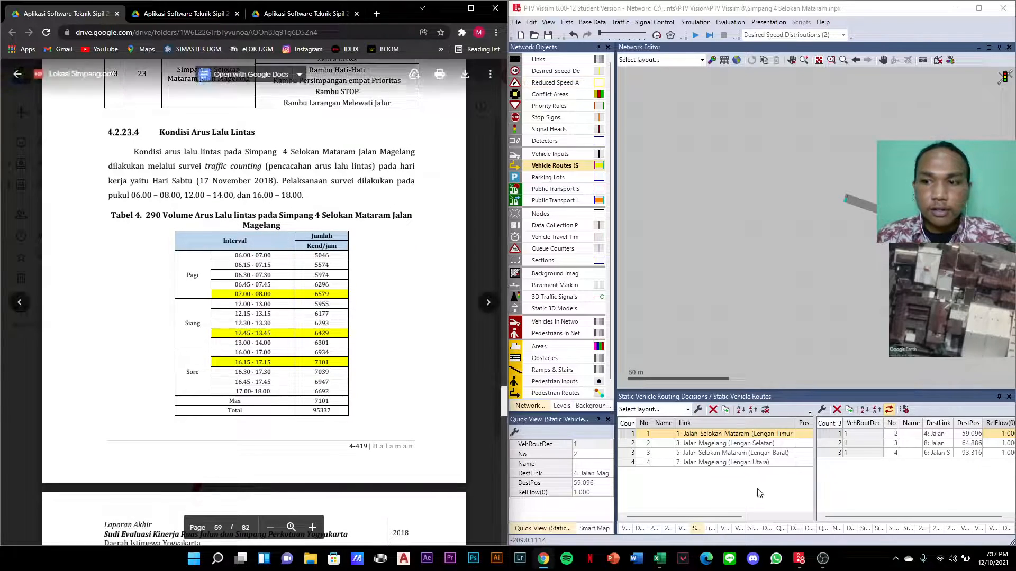
{"action": "scroll", "coordinate": [283, 304], "scroll_direction": "down", "scroll_amount": 18}
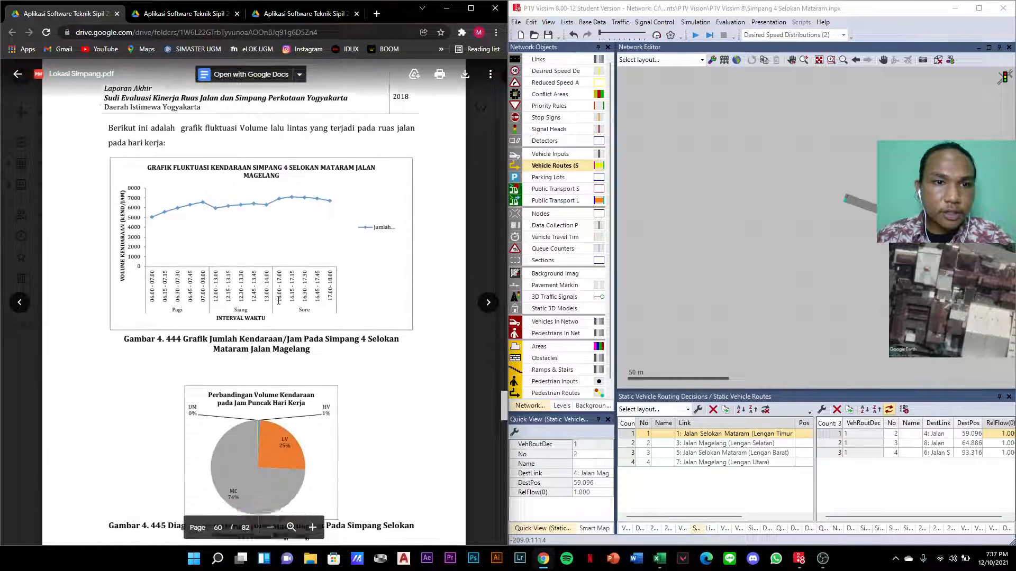
{"action": "scroll", "coordinate": [281, 325], "scroll_direction": "down", "scroll_amount": 1}
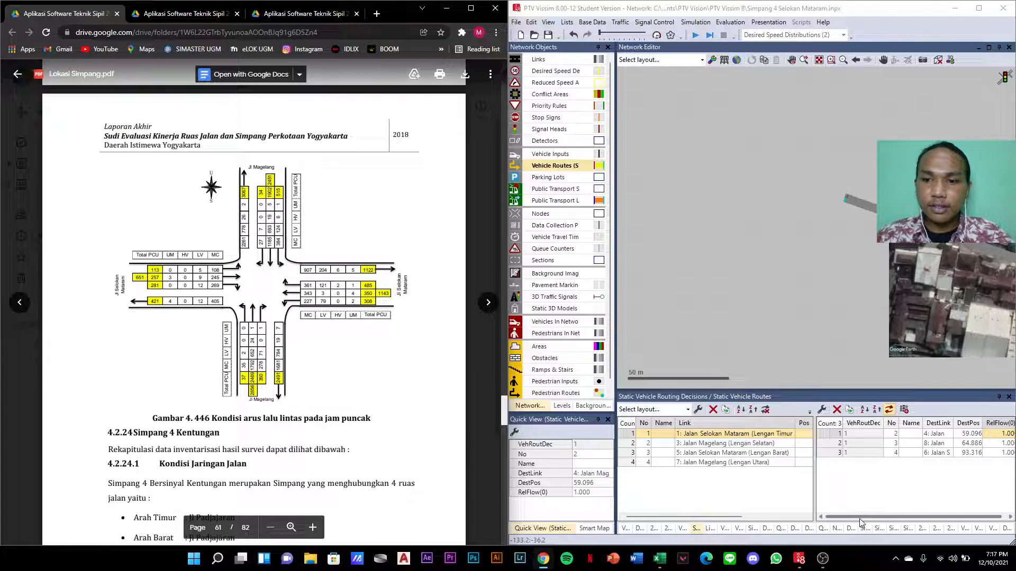
- Compare the eastern approach's southern route in the Vissim network with the turning flows in the peak-hour diagram
{"action": "left_click_drag", "start_coordinate": [864, 517], "coordinate": [892, 518]}
{"action": "left_click_drag", "start_coordinate": [742, 520], "coordinate": [804, 517]}
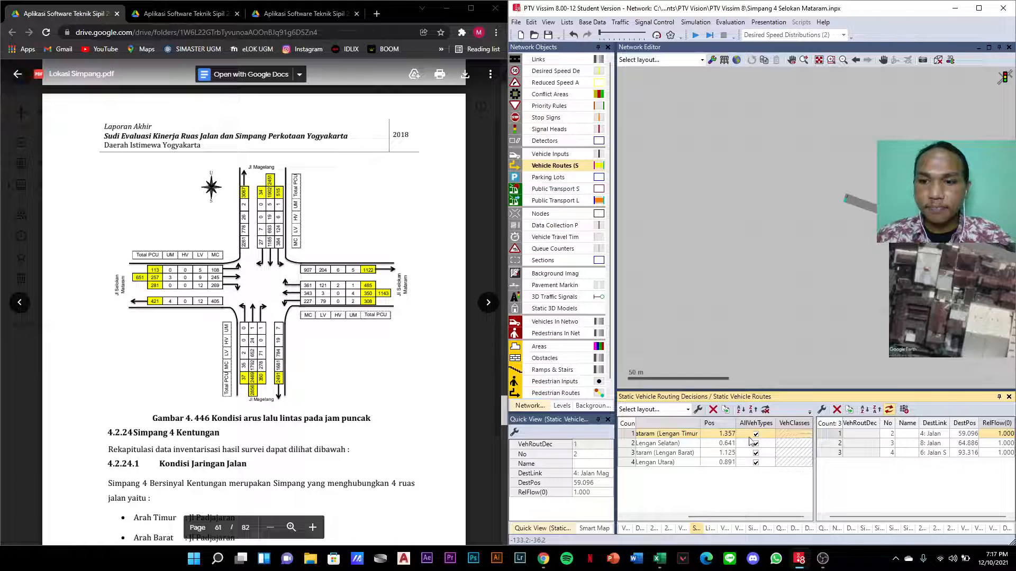
{"action": "left_click", "coordinate": [676, 434]}
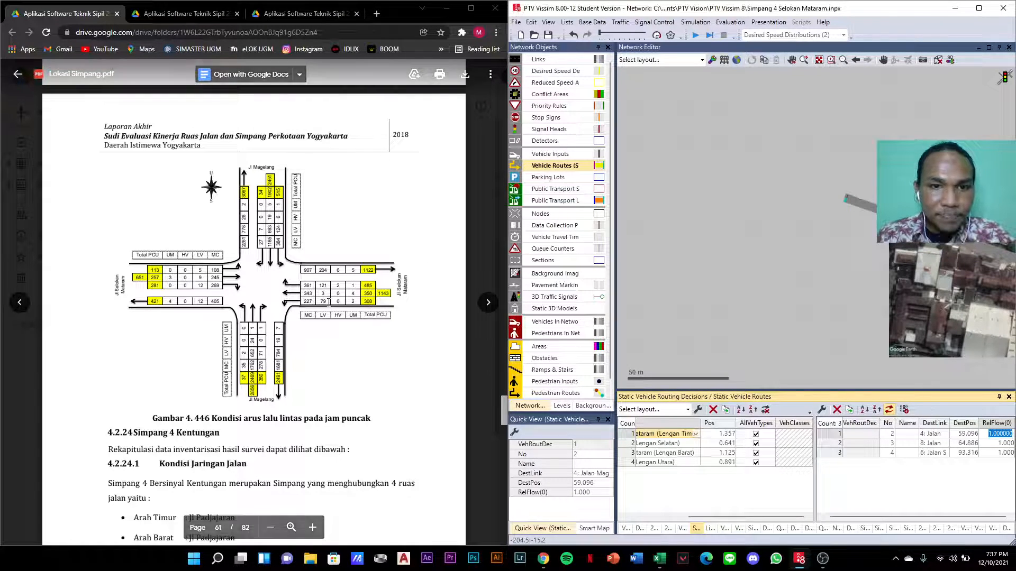
{"action": "left_click_drag", "start_coordinate": [849, 321], "coordinate": [600, 285]}
{"action": "scroll", "coordinate": [887, 280], "scroll_direction": "up", "scroll_amount": 4}
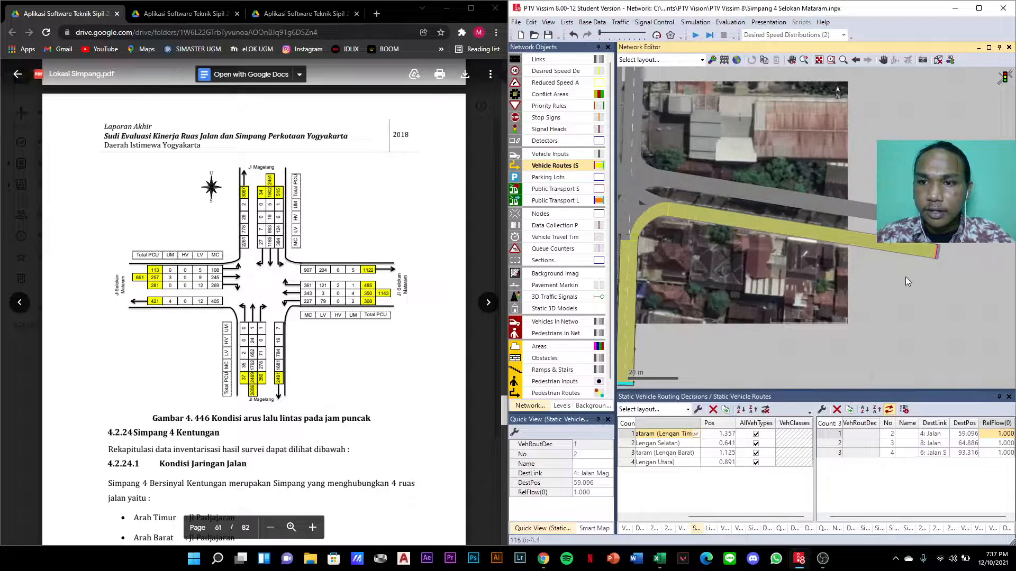
{"action": "left_click_drag", "start_coordinate": [901, 269], "coordinate": [930, 281]}
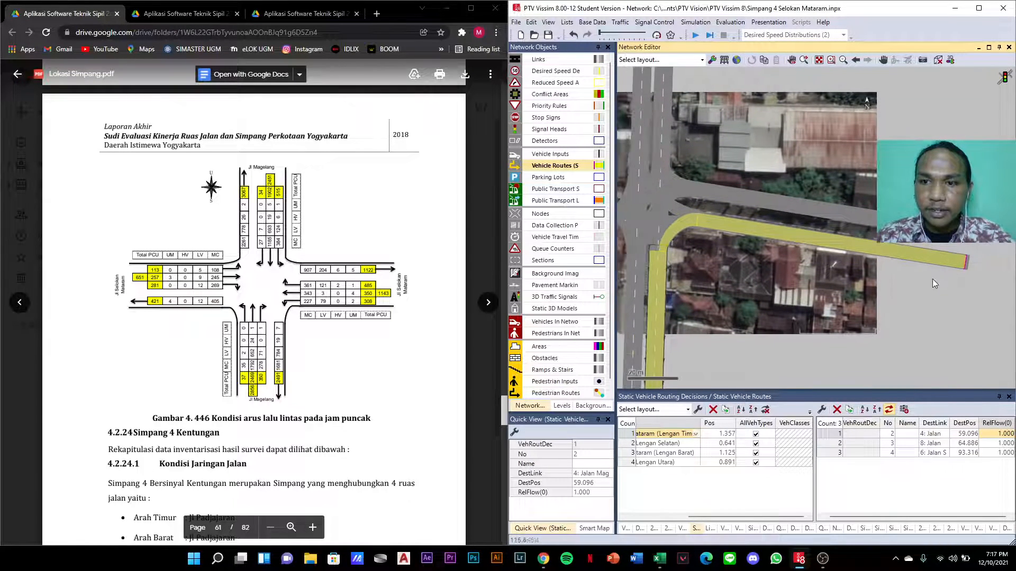
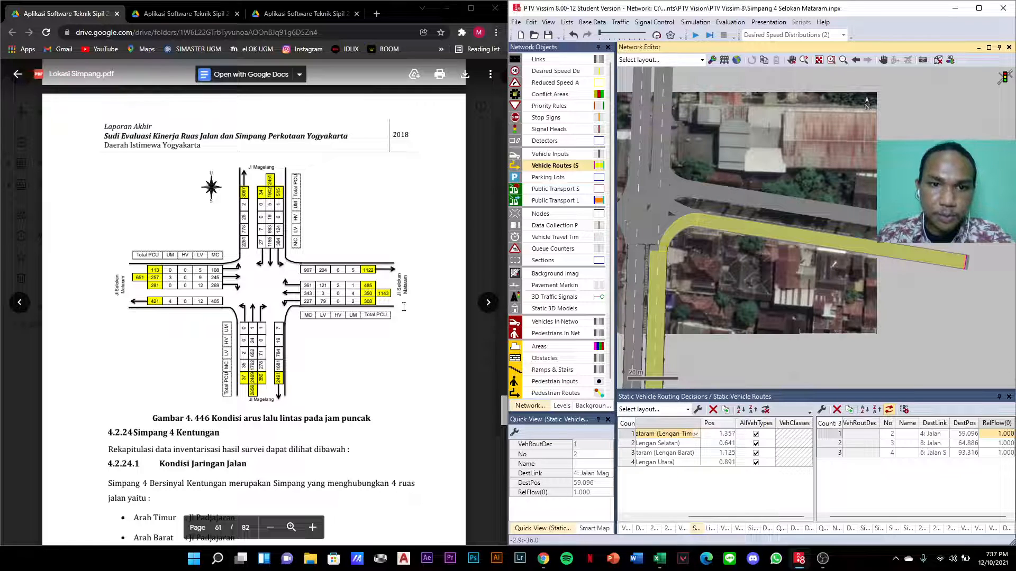
- Show the Data Perhitungan Vissim workbook in Excel beside Vissim and set the eastern approach's southern route relative flow to 0.269
{"action": "left_click", "coordinate": [659, 559]}
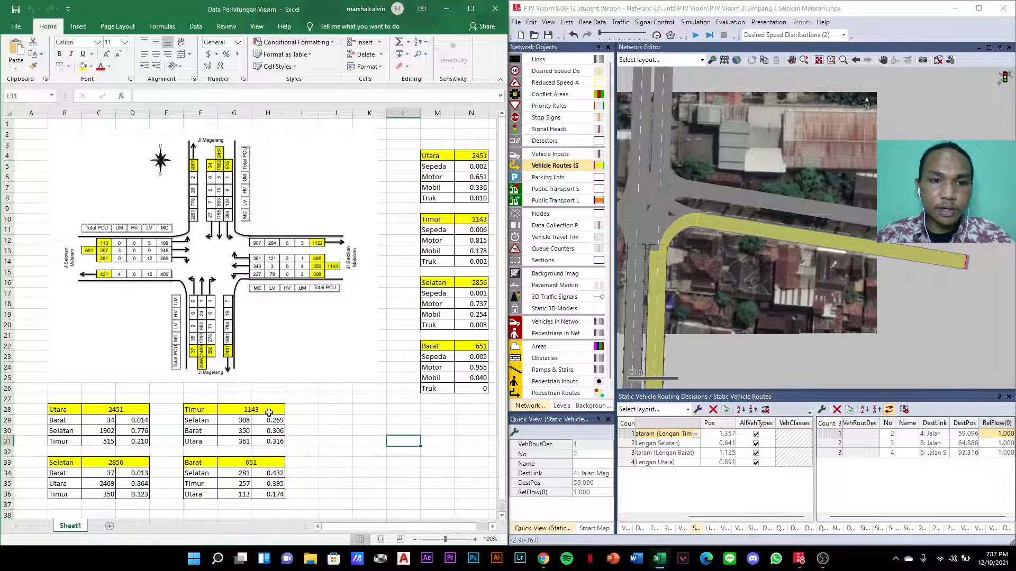
{"action": "left_click", "coordinate": [449, 15]}
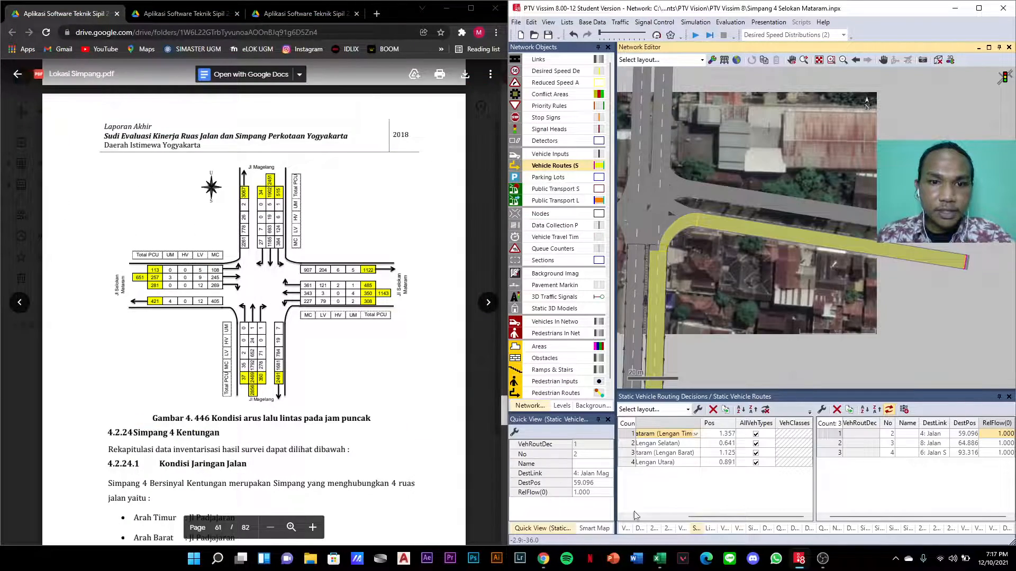
{"action": "left_click", "coordinate": [659, 558]}
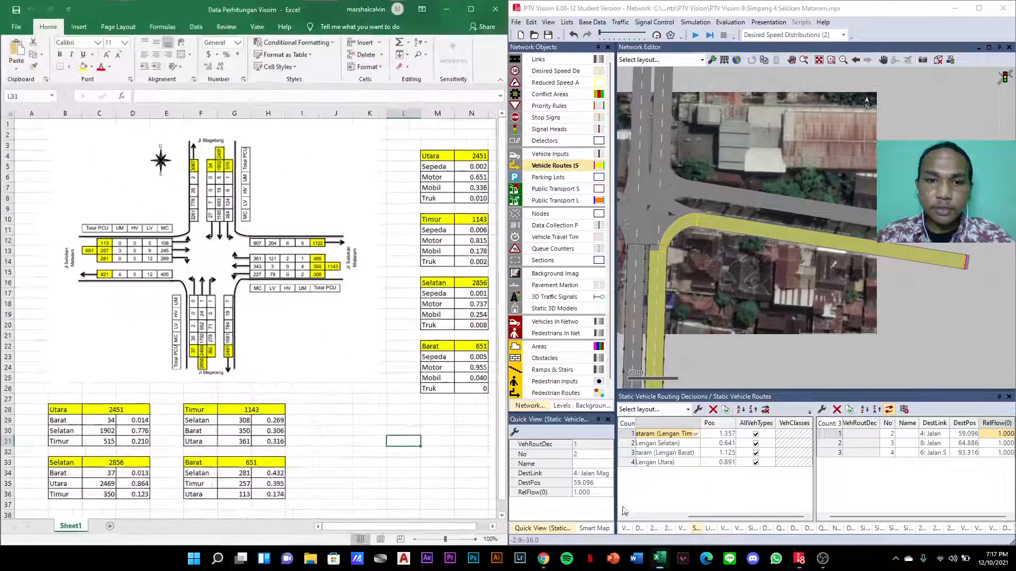
{"action": "left_click", "coordinate": [961, 521]}
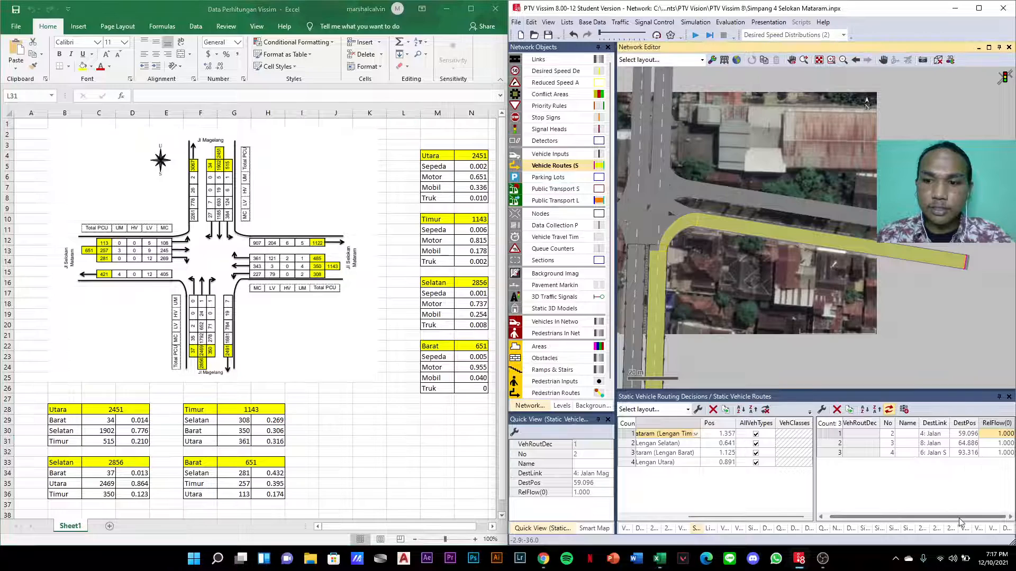
{"action": "double_click", "coordinate": [998, 435]}
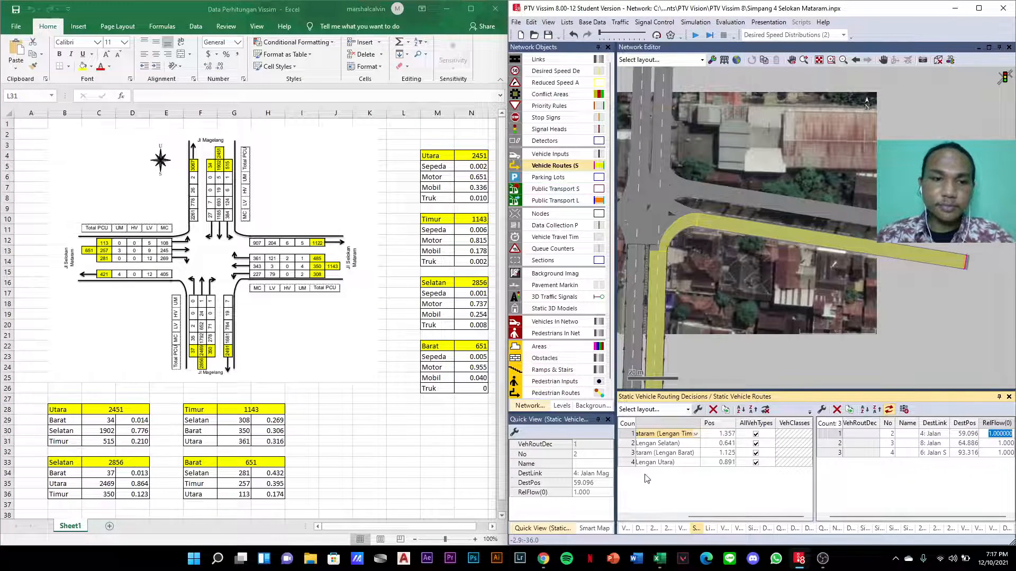
{"action": "type", "text": "0.269"}
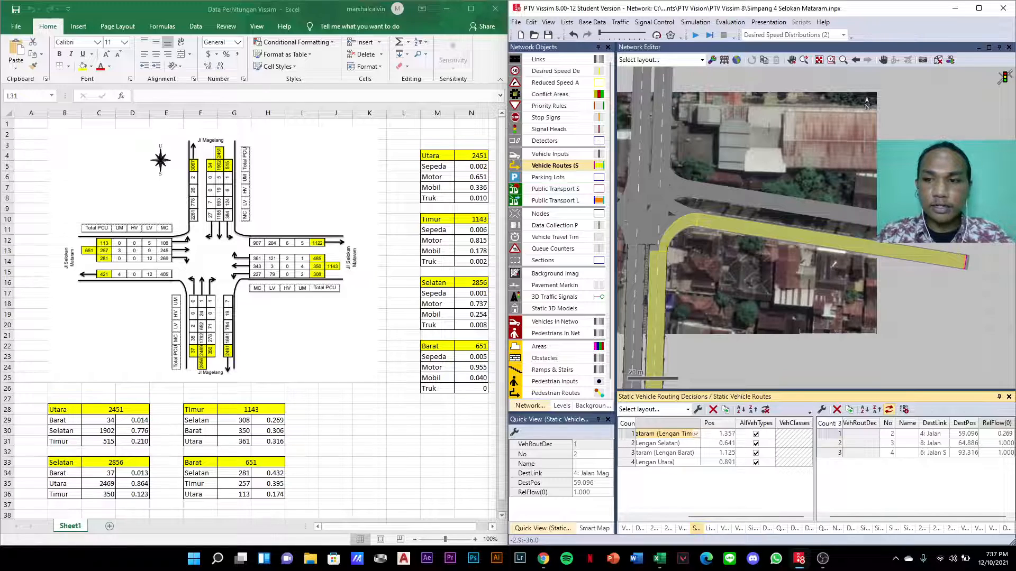
{"action": "key", "text": "Down"}
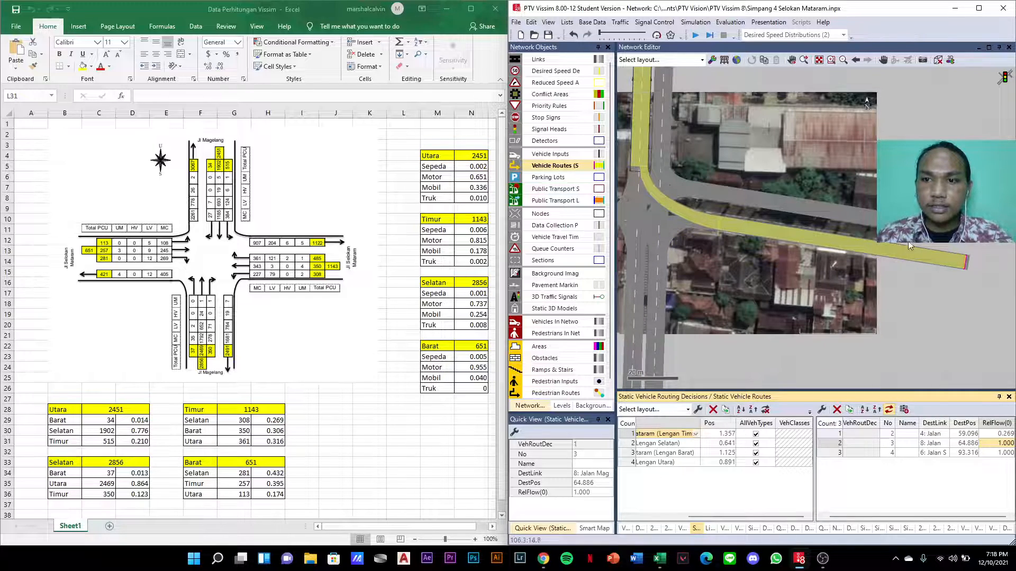
- Set the relative flow of the eastern approach's northern route to 0.306
{"action": "type", "text": "2"}
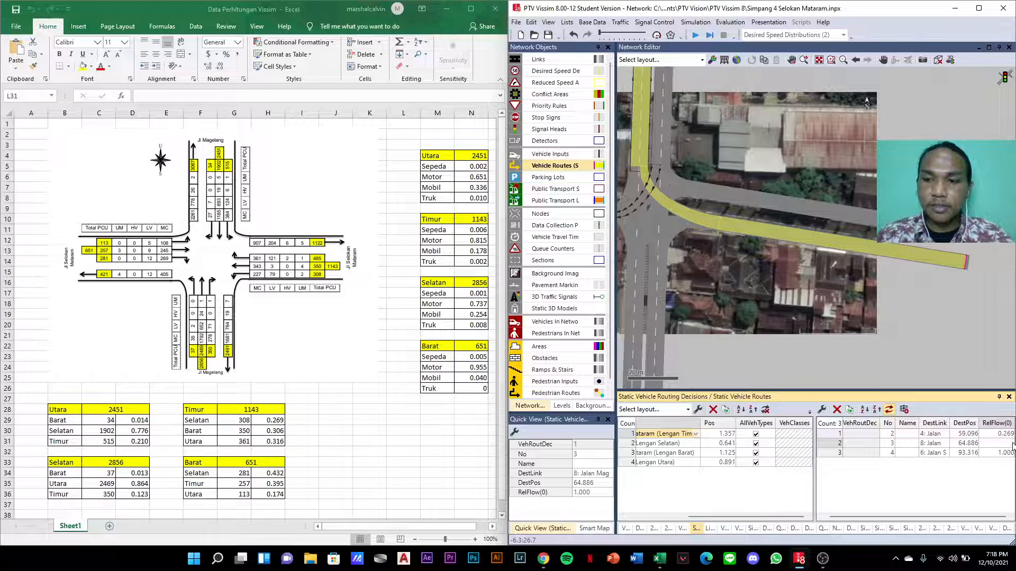
{"action": "type", "text": "0.30"}
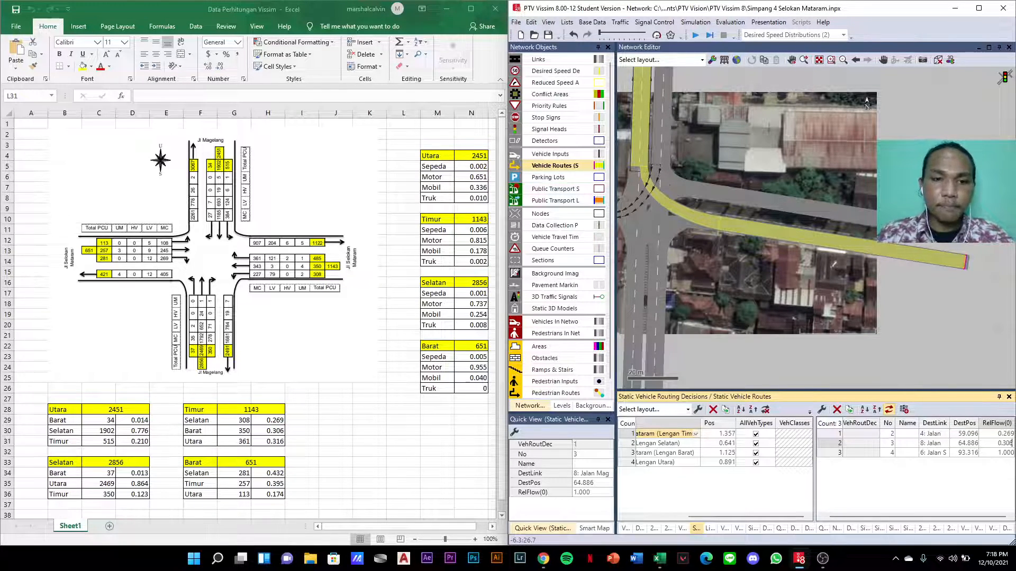
{"action": "type", "text": "6"}
{"action": "key", "text": "Return"}
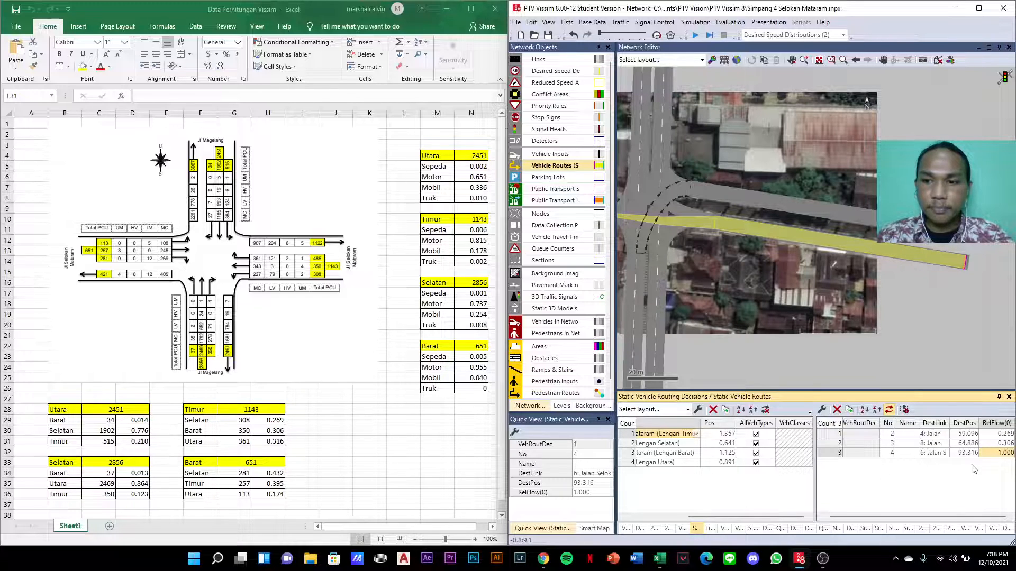
- Correct the relative flow of the eastern approach's northern route to 0.316 and set its western route to 0.306
{"action": "left_click", "coordinate": [955, 444]}
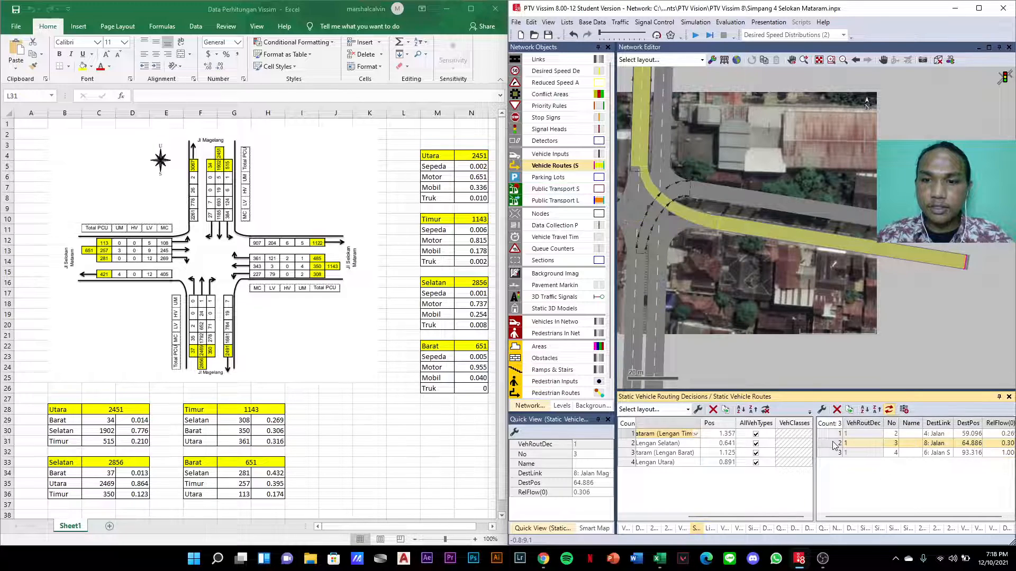
{"action": "left_click", "coordinate": [999, 444]}
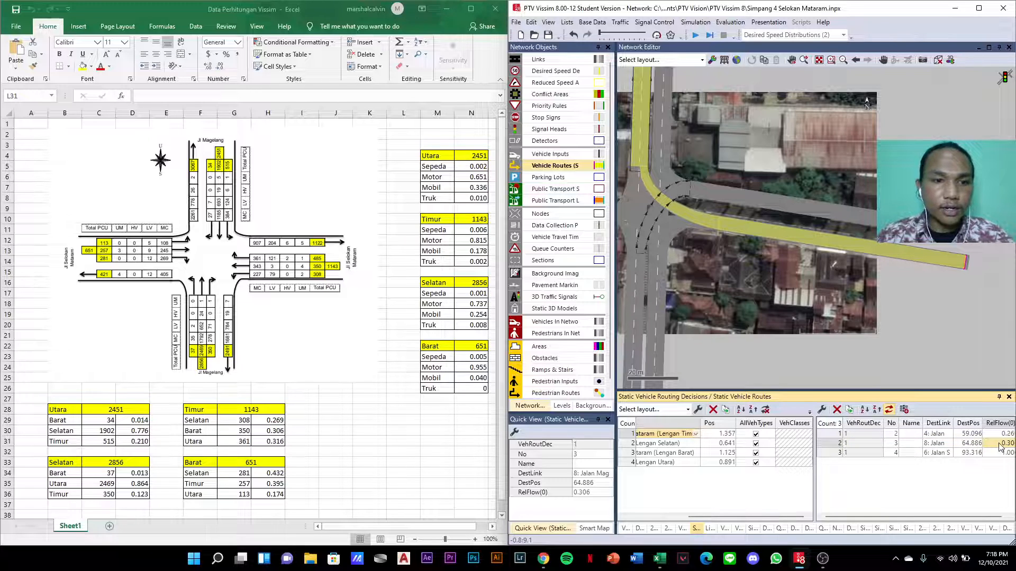
{"action": "type", "text": "0.316"}
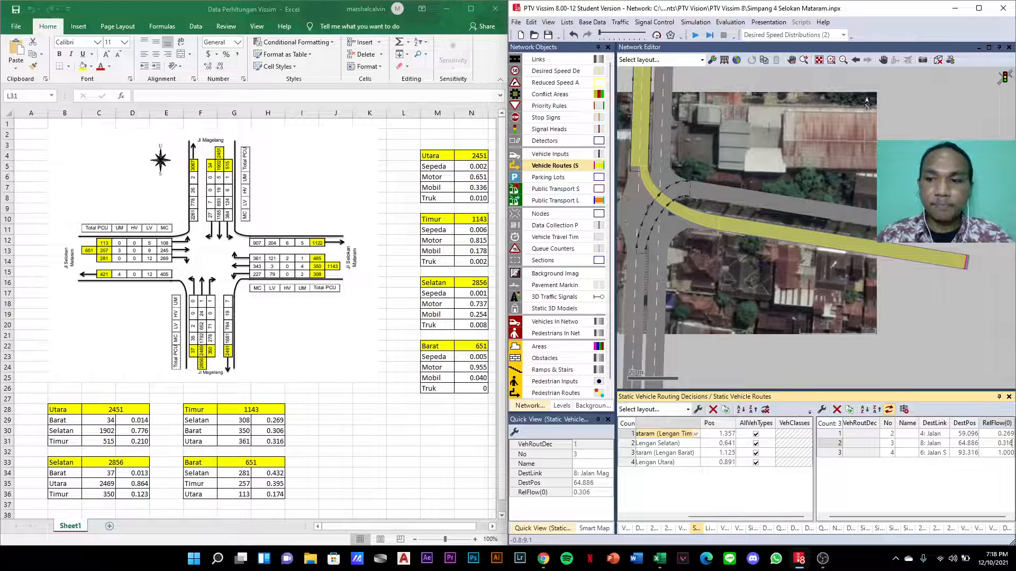
{"action": "key", "text": "Return"}
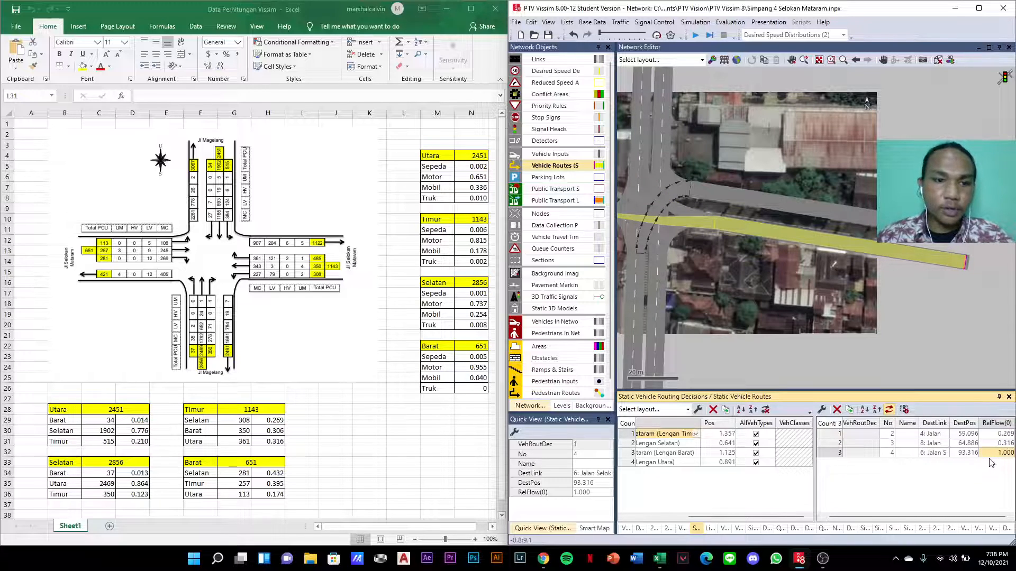
{"action": "type", "text": "0"}
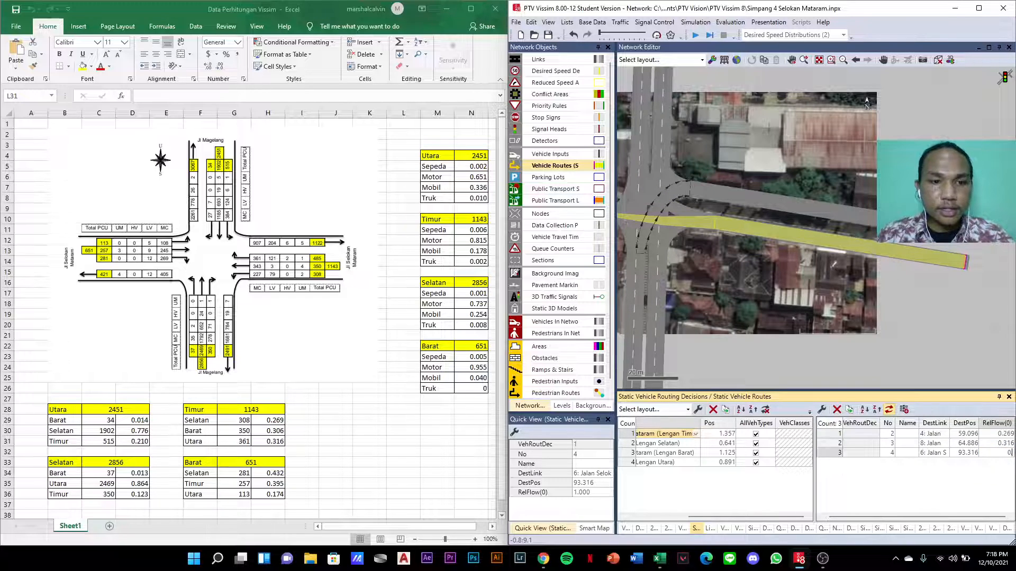
{"action": "type", "text": ".306"}
{"action": "key", "text": "Return"}
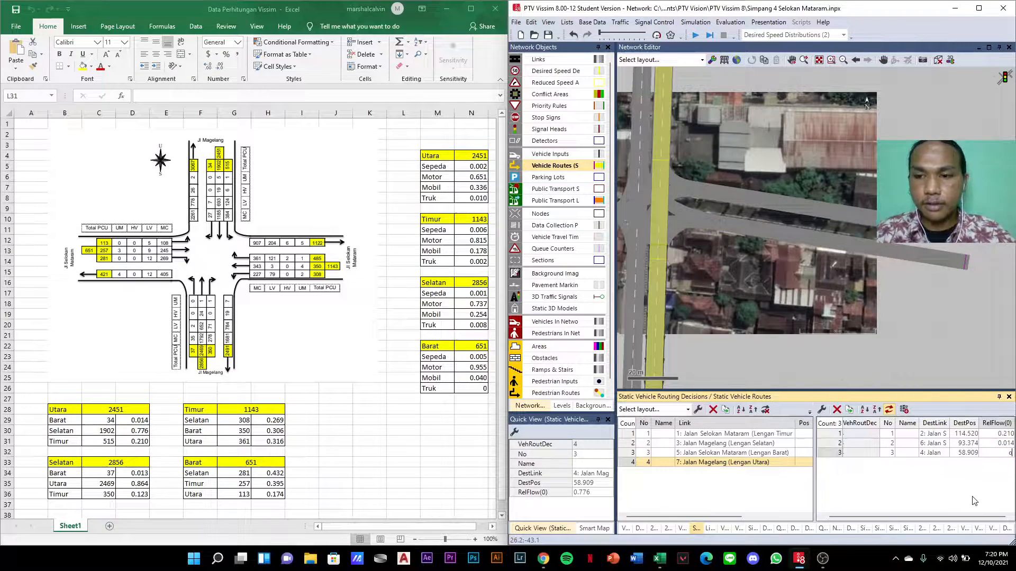
- Set the relative flow of the northern approach's southern route to 0.776
{"action": "key", "text": "BackSpace"}
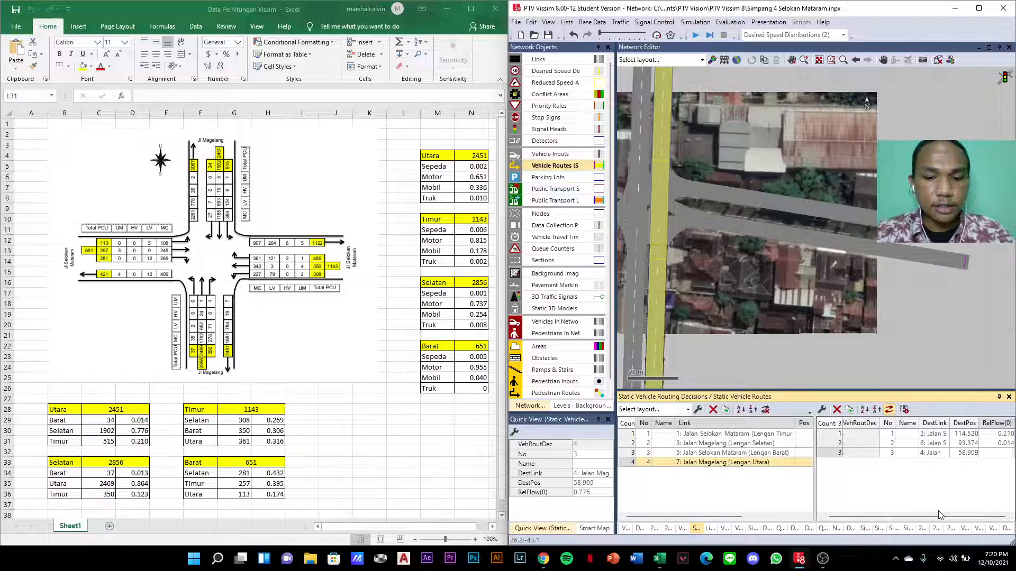
{"action": "type", "text": "0.210"}
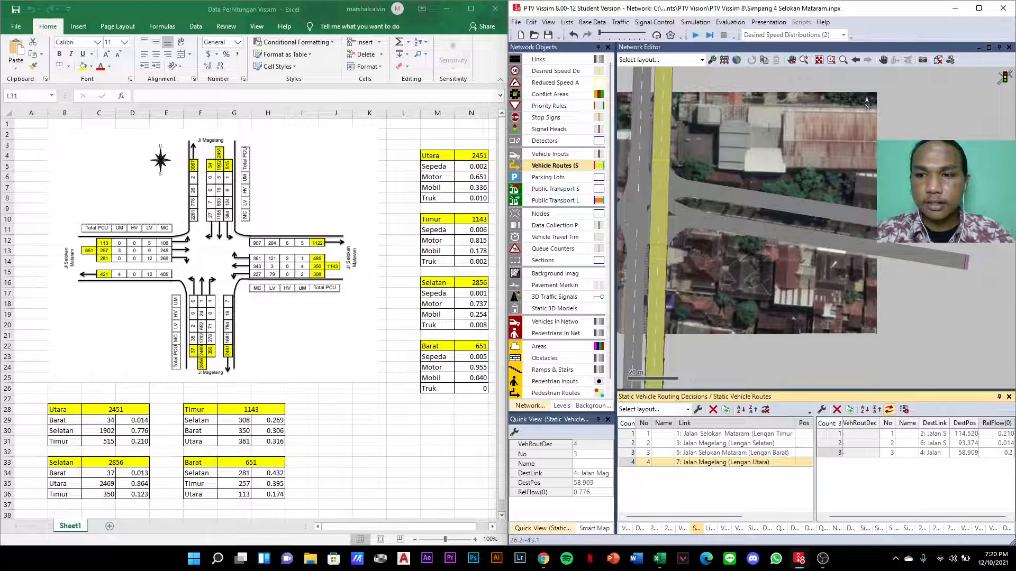
{"action": "type", "text": "0.776"}
{"action": "key", "text": "Return"}
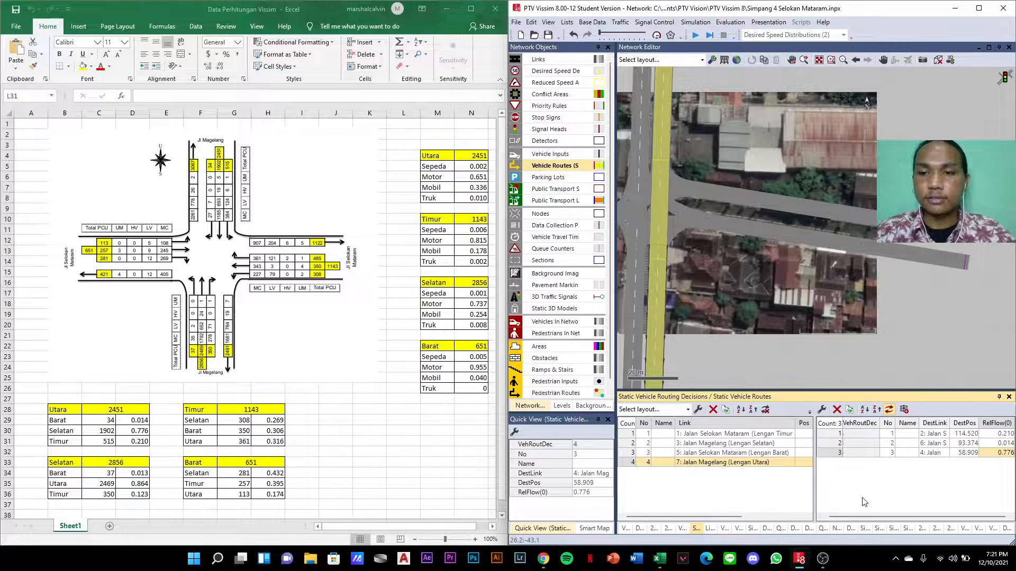
{"action": "left_click", "coordinate": [890, 359]}
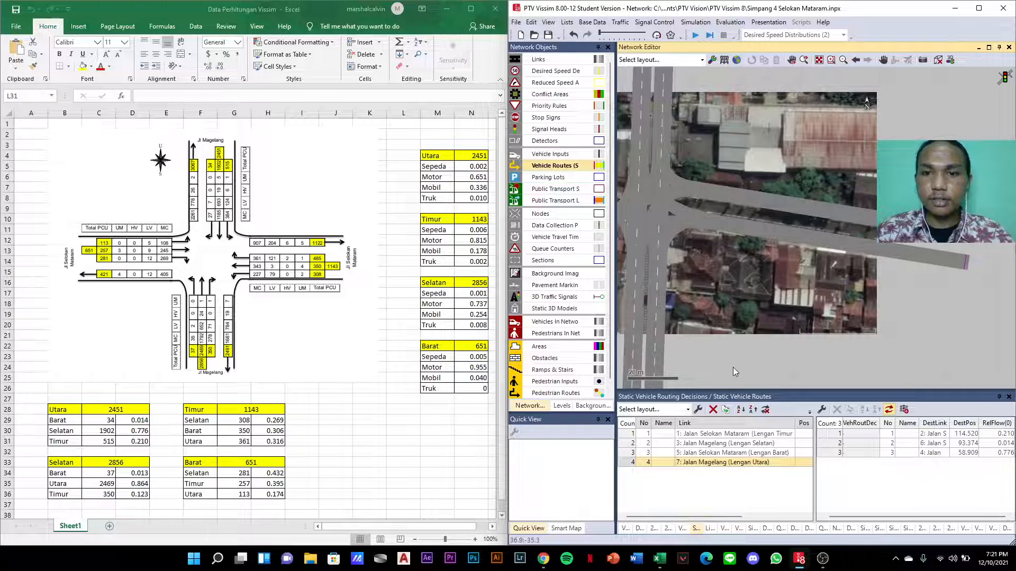
- Open the Vehicle Compositions list and add three compositions below the default one
{"action": "scroll", "coordinate": [755, 356], "scroll_direction": "down", "scroll_amount": 3}
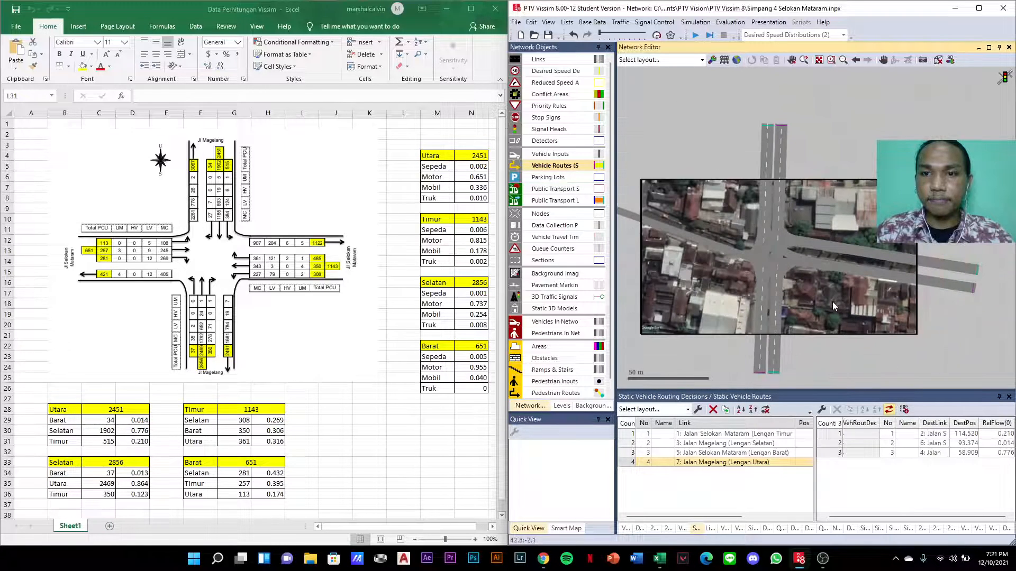
{"action": "scroll", "coordinate": [821, 323], "scroll_direction": "up", "scroll_amount": 3}
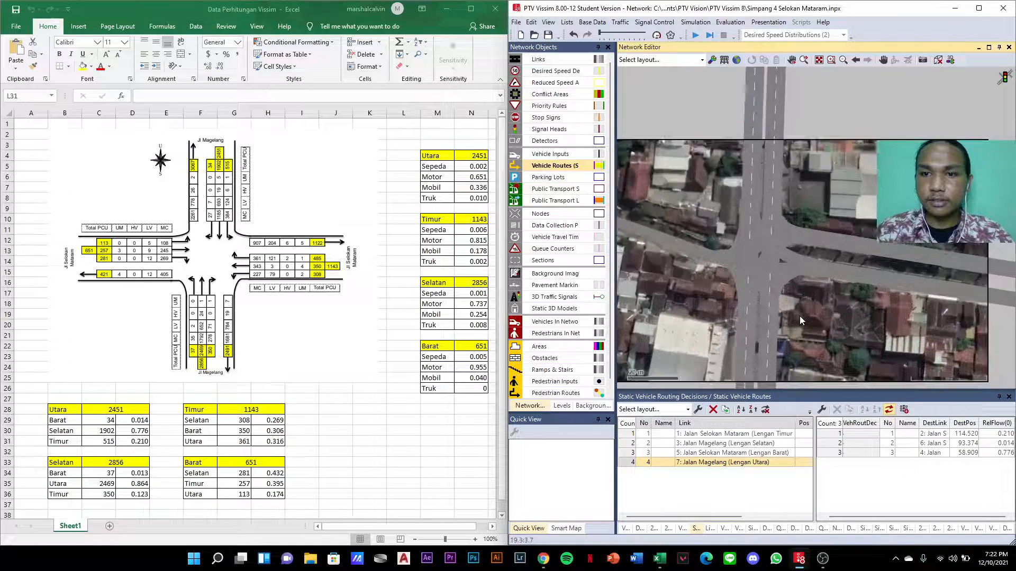
{"action": "left_click", "coordinate": [566, 22]}
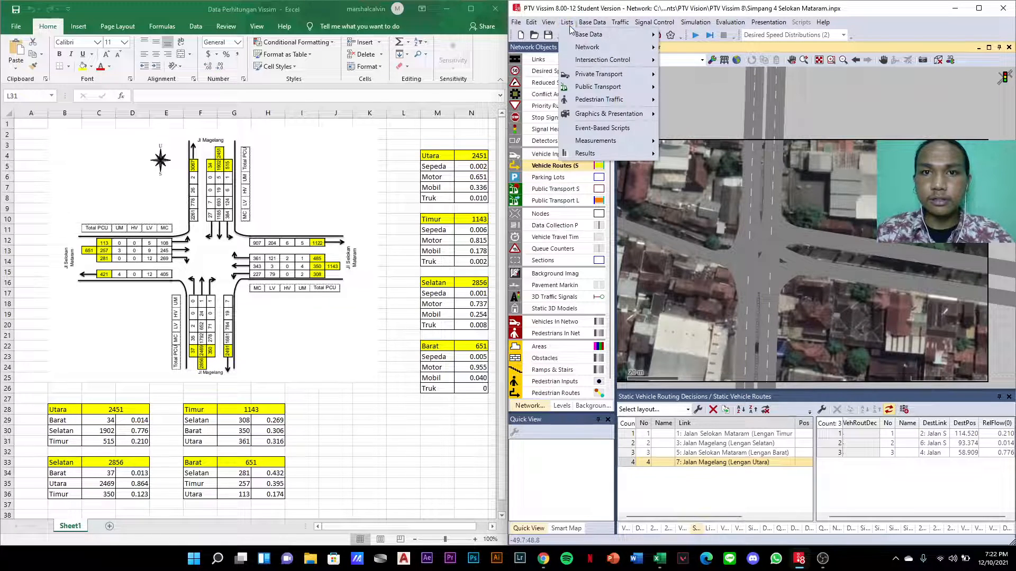
{"action": "mouse_move", "coordinate": [614, 75]}
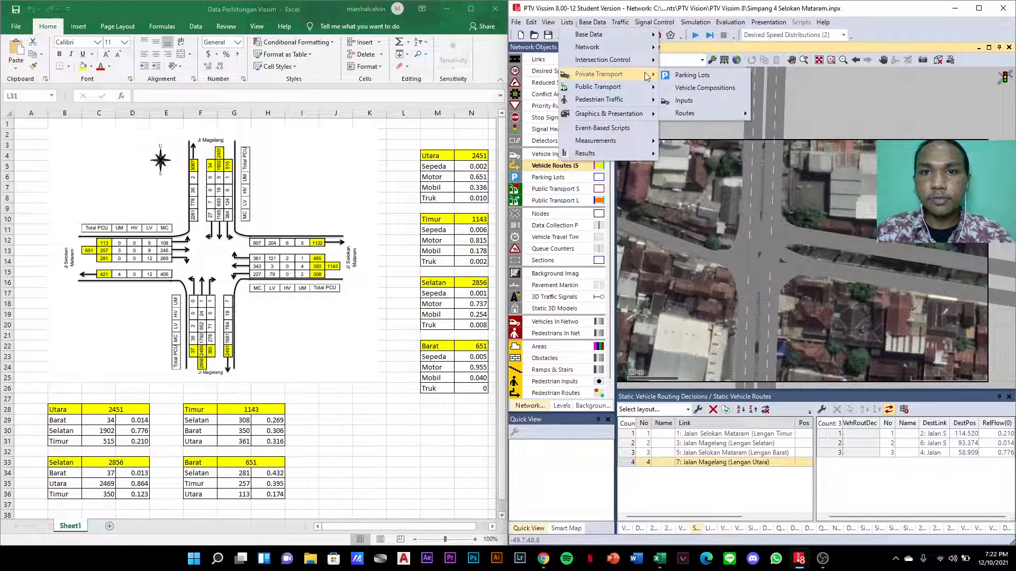
{"action": "left_click", "coordinate": [691, 88]}
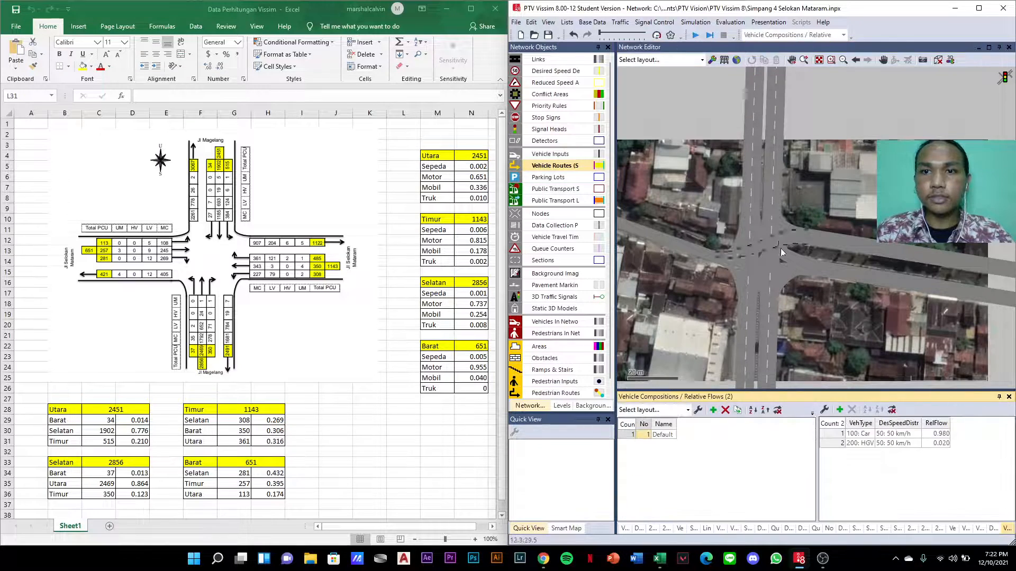
{"action": "left_click_drag", "start_coordinate": [807, 303], "coordinate": [764, 228]}
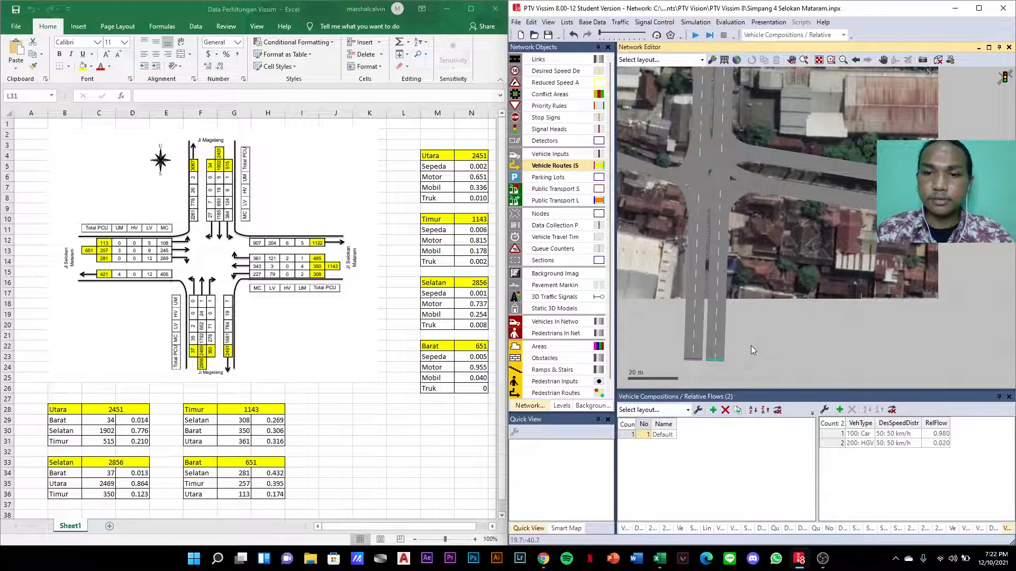
{"action": "left_click_drag", "start_coordinate": [760, 330], "coordinate": [796, 362]}
{"action": "left_click", "coordinate": [714, 410]}
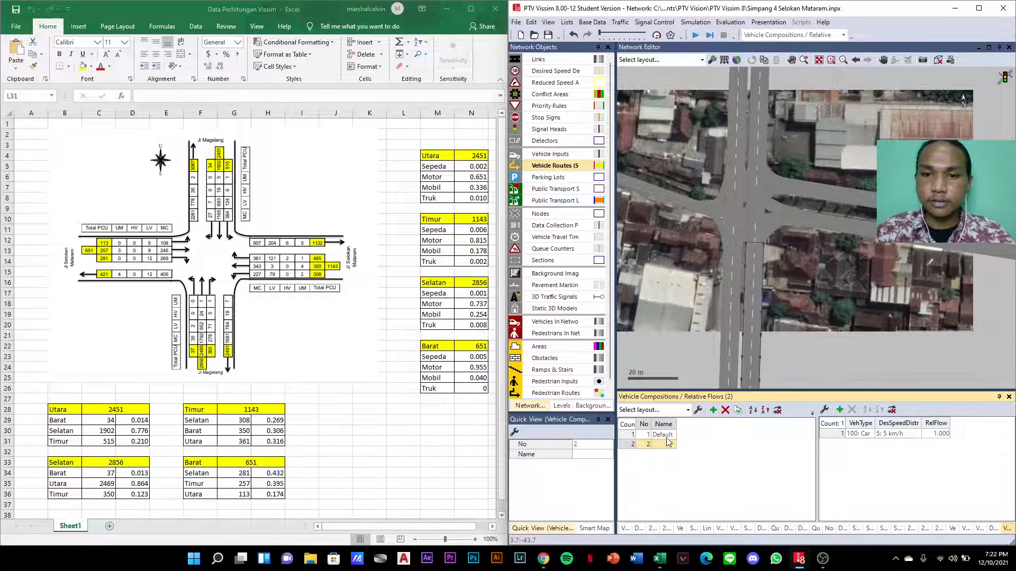
{"action": "left_click", "coordinate": [713, 410]}
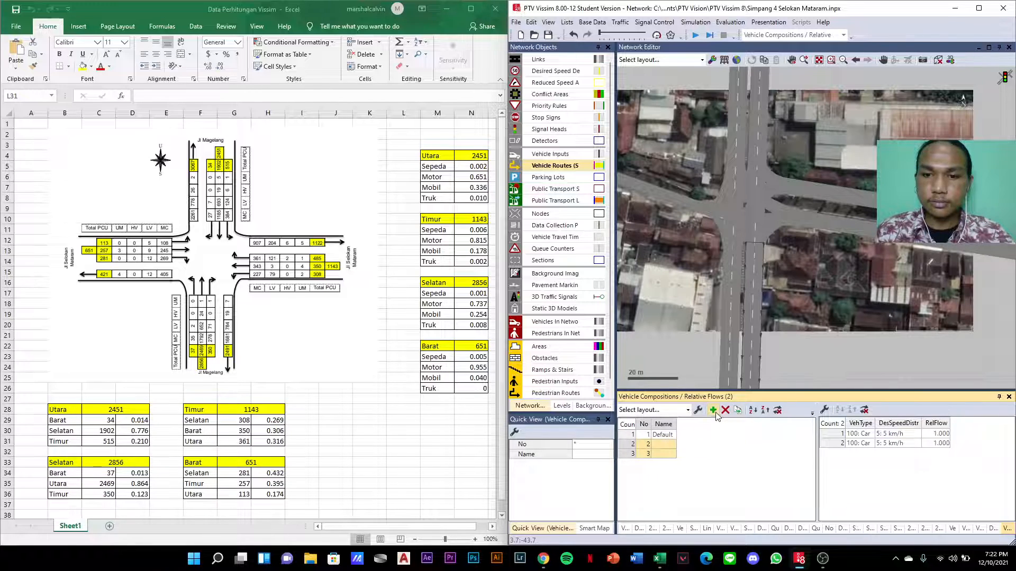
{"action": "left_click", "coordinate": [713, 410]}
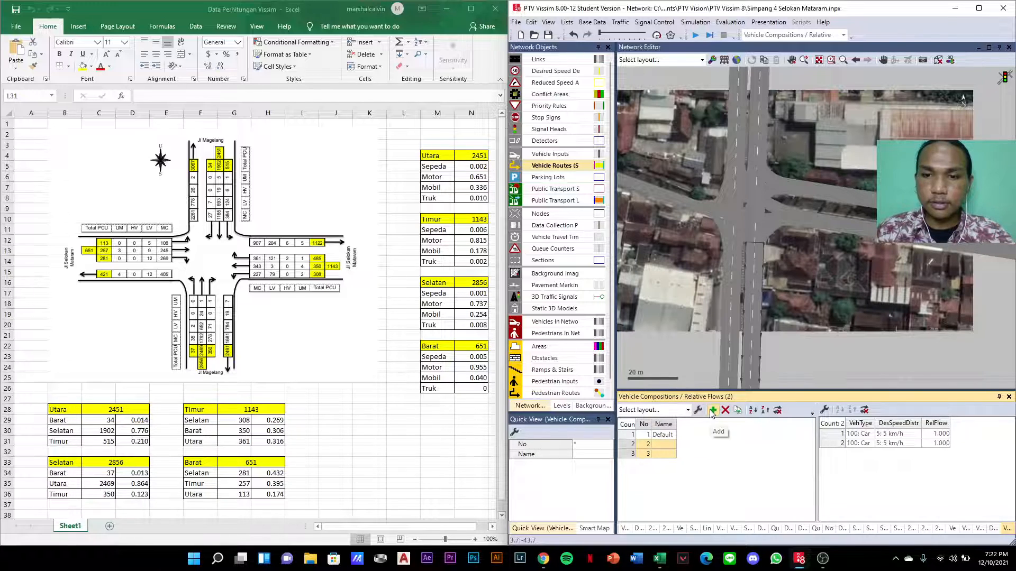
- Name the four vehicle compositions Timur, Selatan, Barat and Utara, in that order
{"action": "left_click", "coordinate": [665, 435]}
{"action": "left_click", "coordinate": [664, 435]}
{"action": "type", "text": "U"}
{"action": "key", "text": "BackSpace"}
{"action": "type", "text": "Tim"}
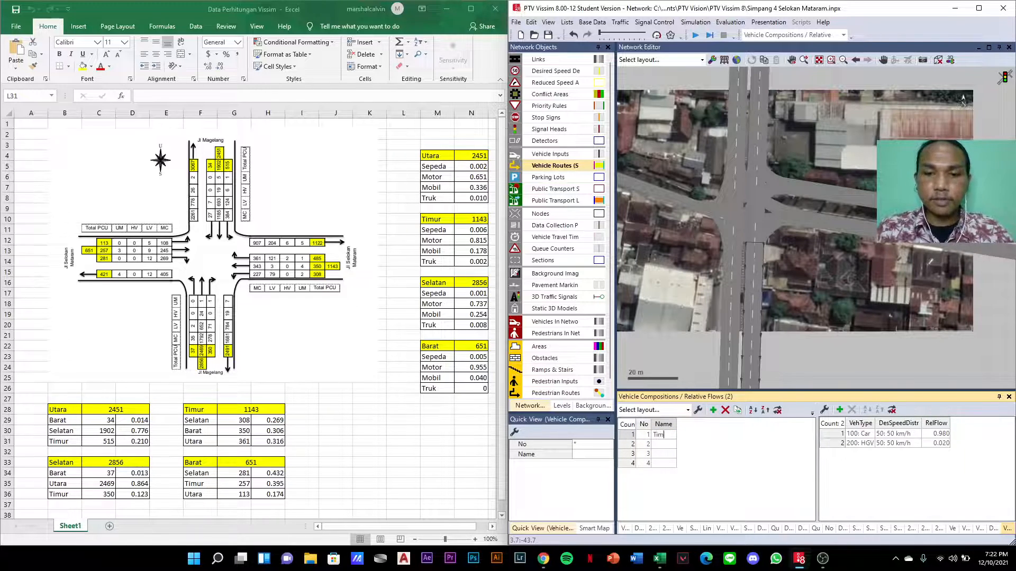
{"action": "type", "text": "ura"}
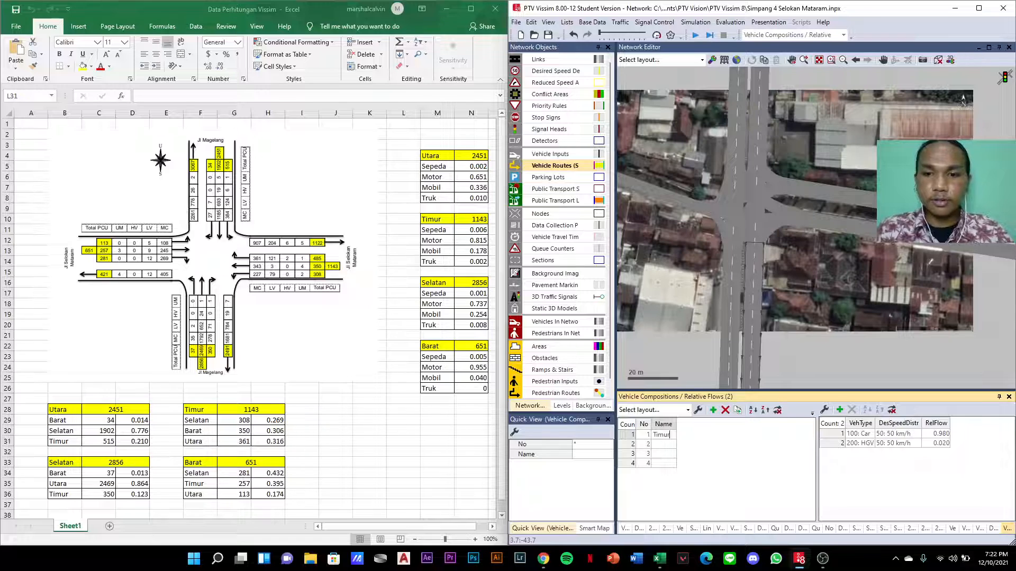
{"action": "key", "text": "Return"}
{"action": "type", "text": "Selatan"}
{"action": "key", "text": "Return"}
{"action": "type", "text": "Barat"}
{"action": "key", "text": "Return"}
{"action": "type", "text": "Utara"}
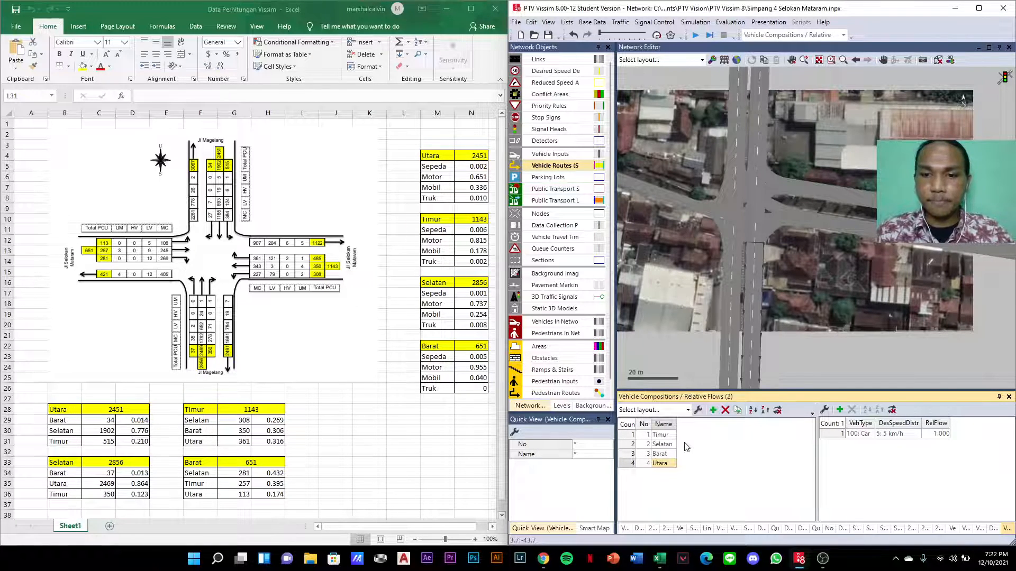
- Change the vehicle type of the Car entry in the Timur composition to 620: Motor
{"action": "left_click", "coordinate": [652, 435]}
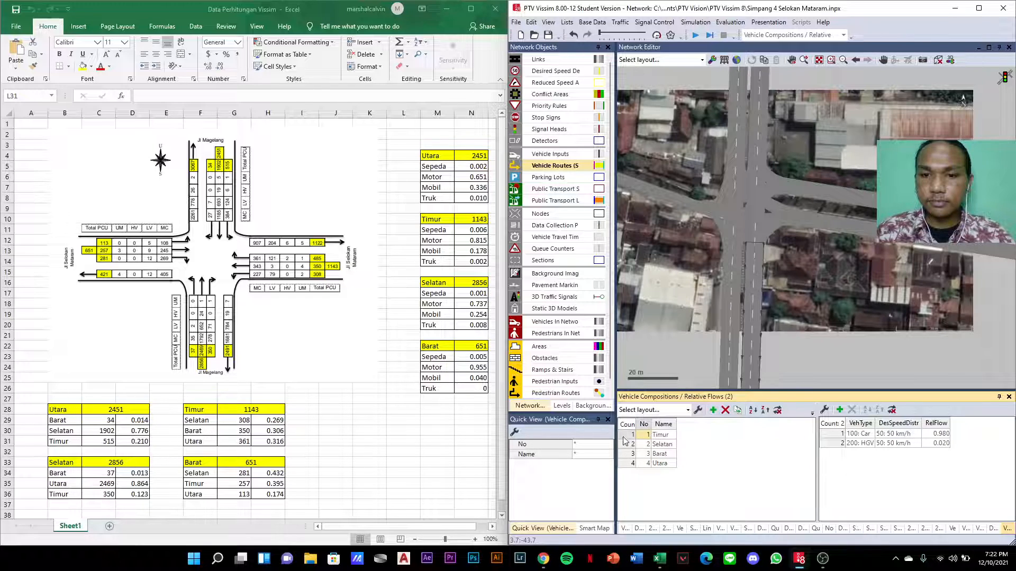
{"action": "left_click", "coordinate": [870, 434]}
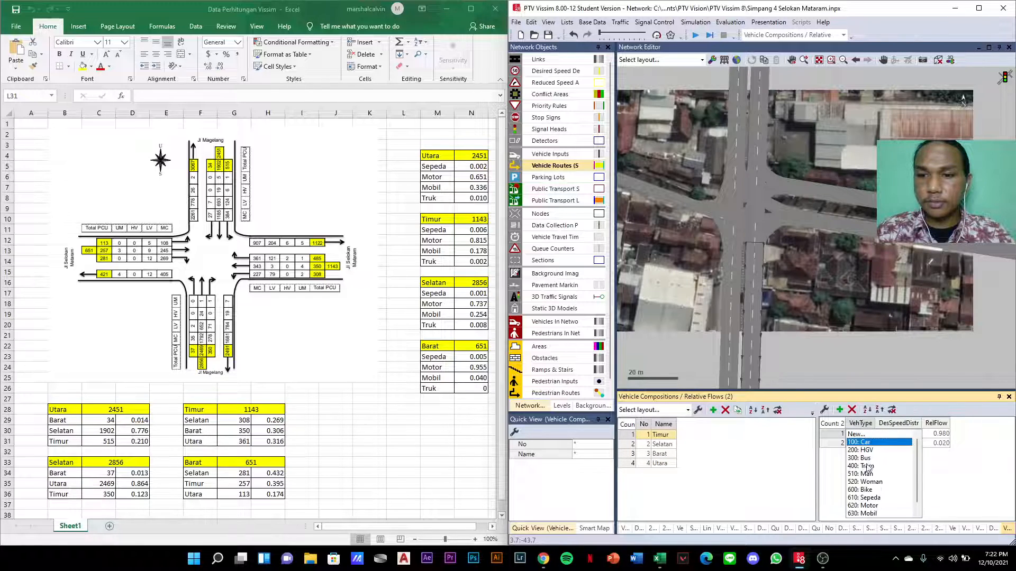
{"action": "left_click", "coordinate": [873, 443]}
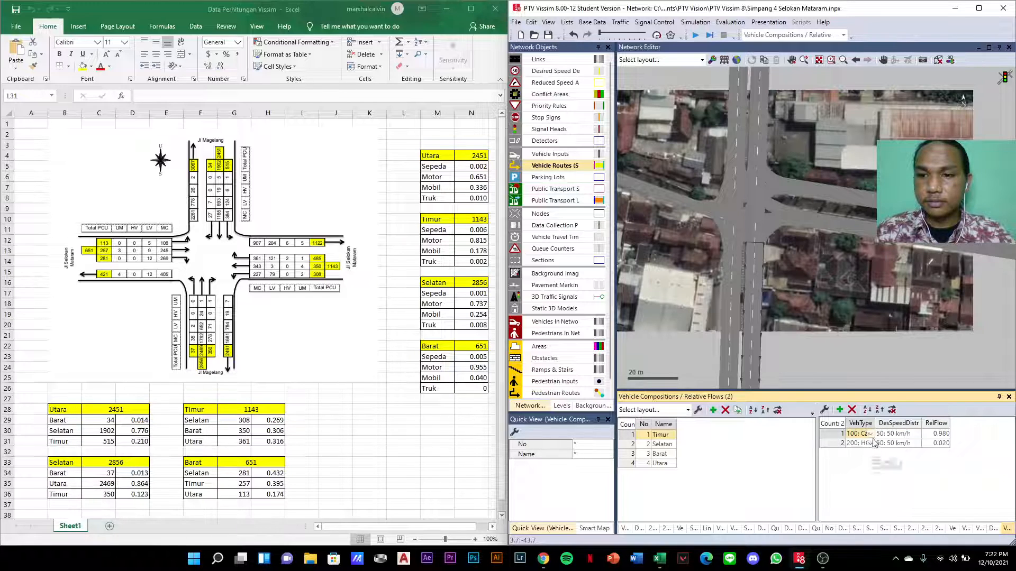
{"action": "left_click", "coordinate": [870, 434]}
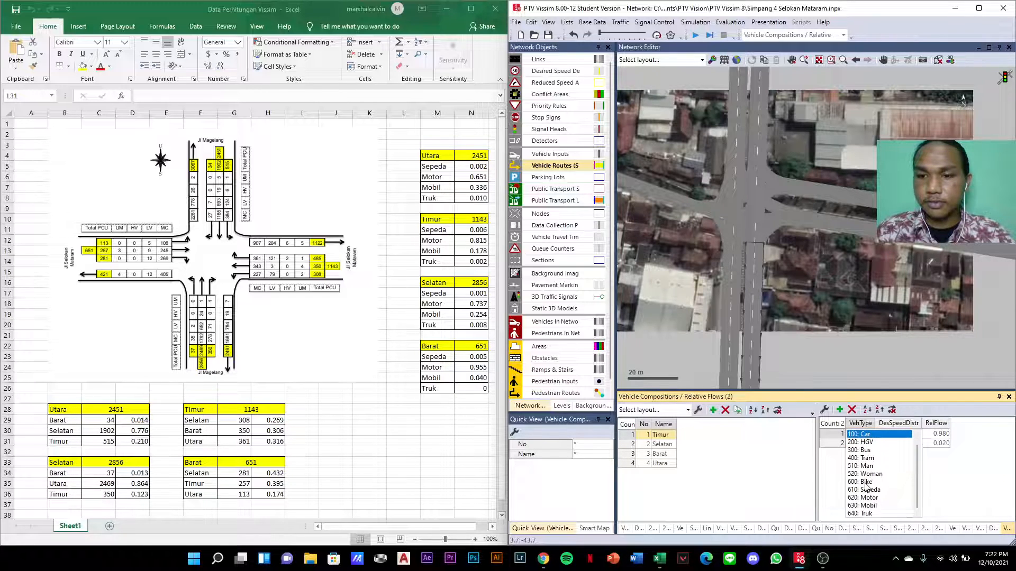
{"action": "left_click", "coordinate": [877, 491]}
{"action": "left_click", "coordinate": [873, 443]}
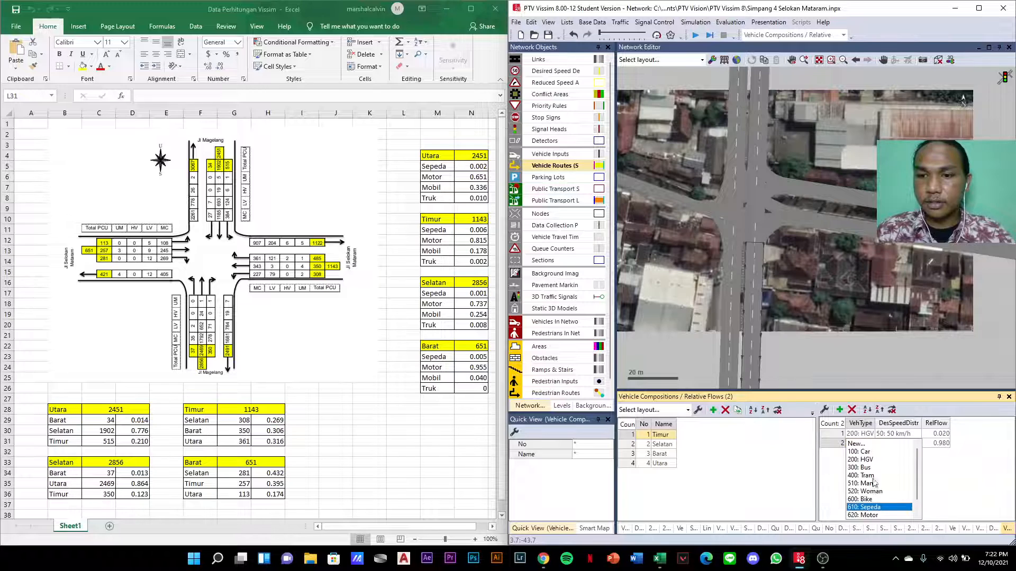
{"action": "left_click", "coordinate": [869, 499]}
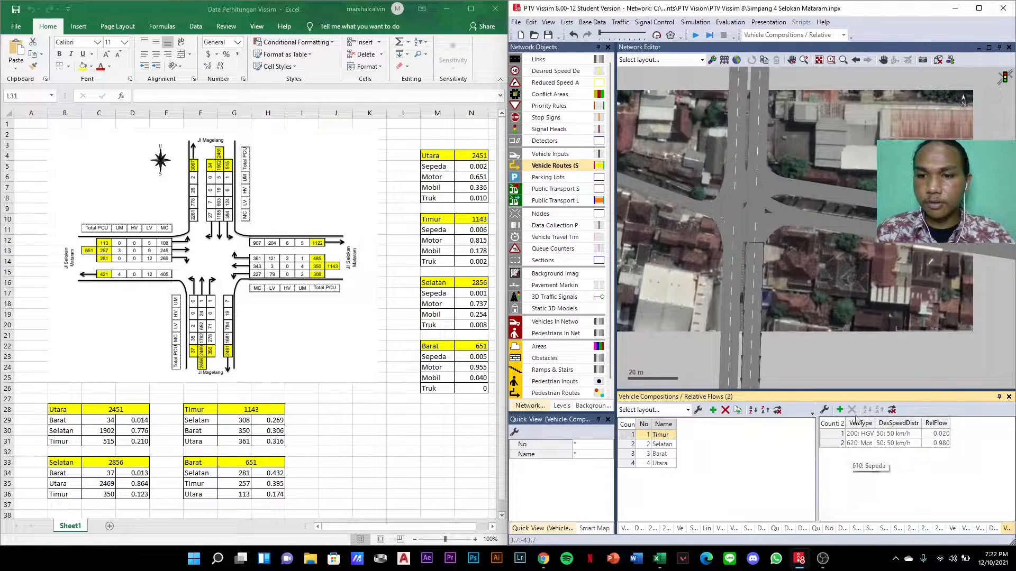
- In the Timur composition, change the HGV entry to 610: Sepeda and add an entry with vehicle type 630: Mobil
{"action": "left_click", "coordinate": [840, 410]}
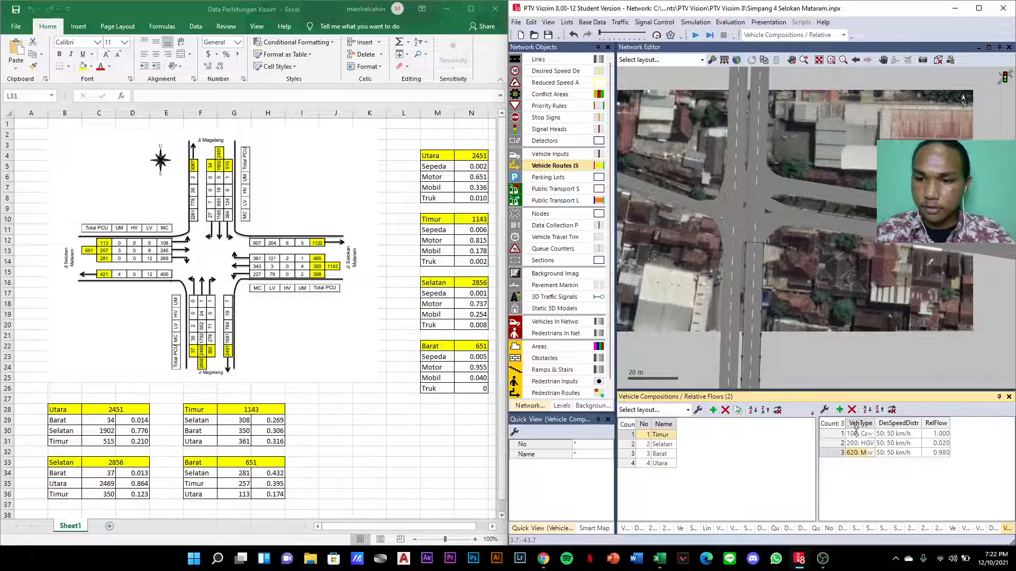
{"action": "left_click", "coordinate": [860, 444]}
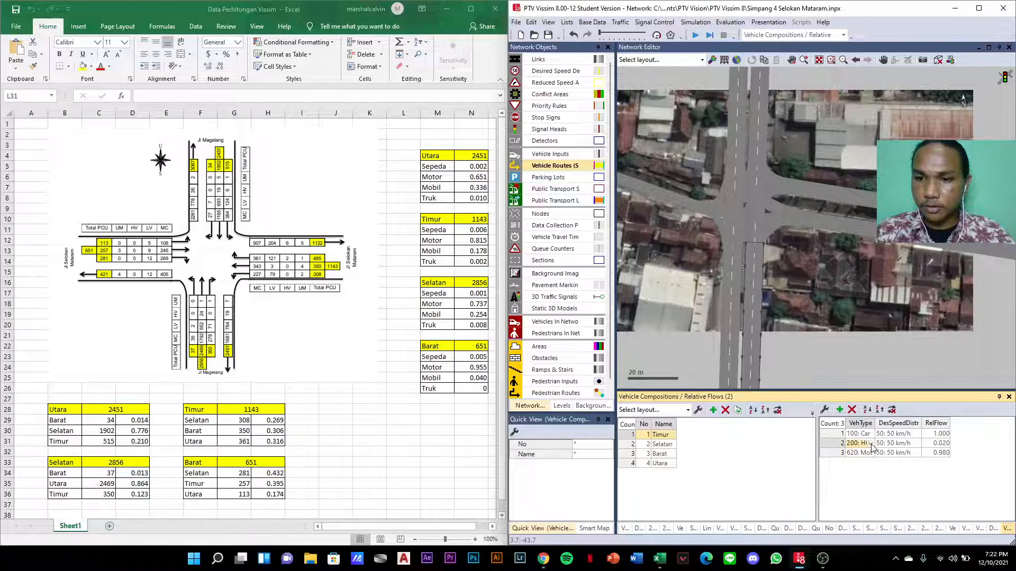
{"action": "left_click", "coordinate": [870, 444]}
{"action": "scroll", "coordinate": [870, 486], "scroll_direction": "down", "scroll_amount": 1}
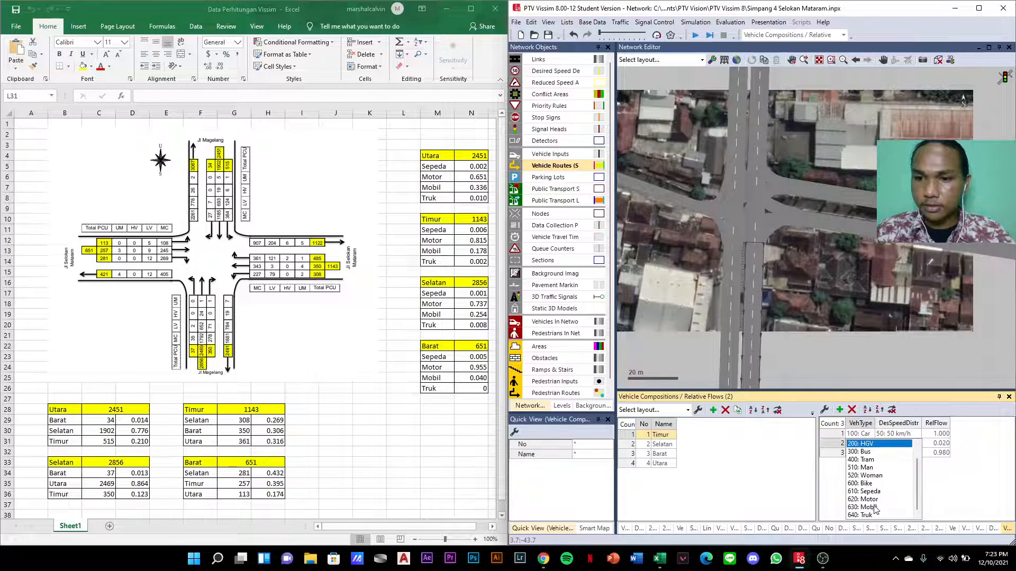
{"action": "left_click", "coordinate": [876, 492]}
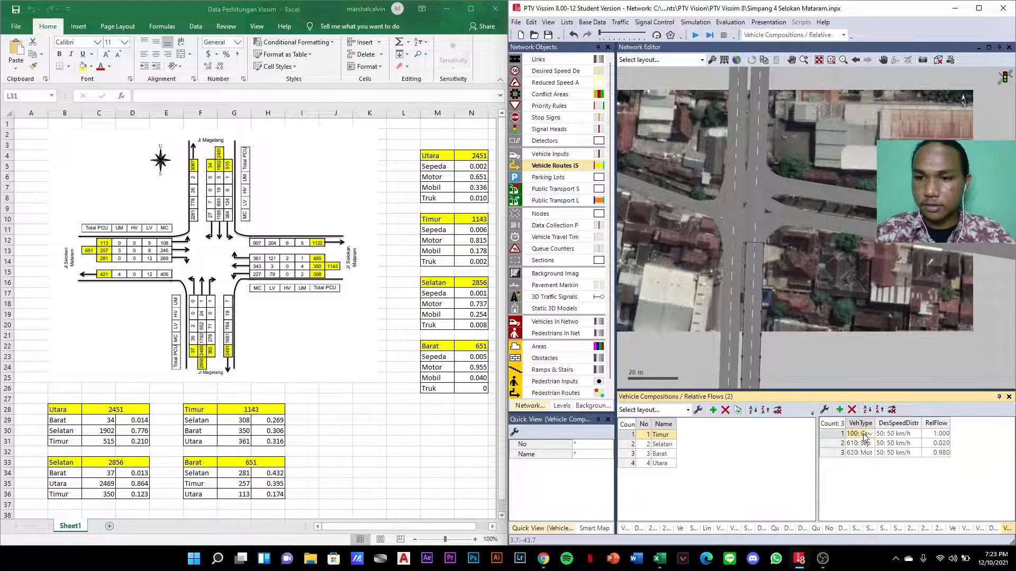
{"action": "left_click", "coordinate": [872, 436]}
{"action": "left_click", "coordinate": [872, 503]}
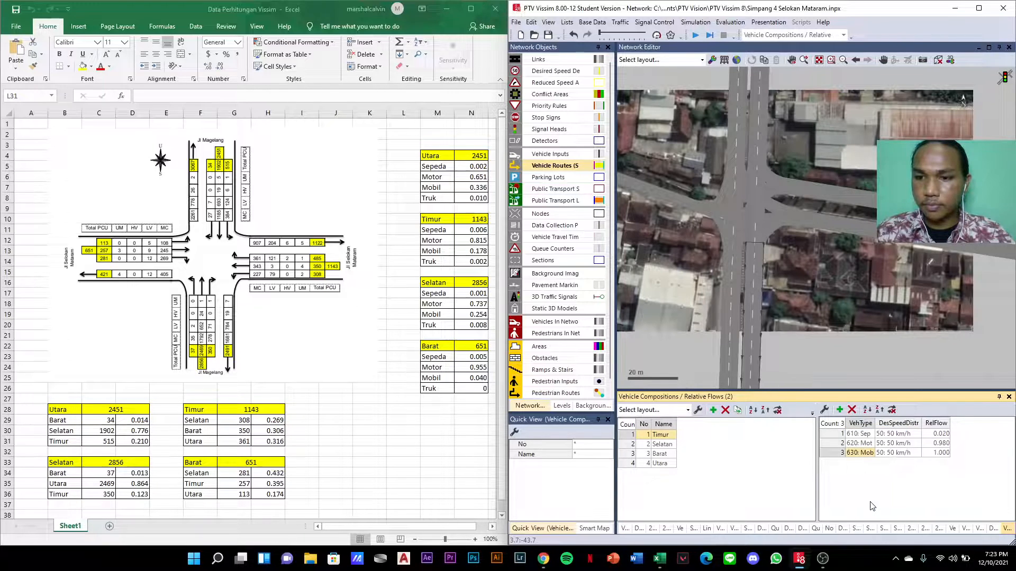
- Add a fourth entry to the Timur composition with vehicle type 640: Truk
{"action": "left_click", "coordinate": [839, 410]}
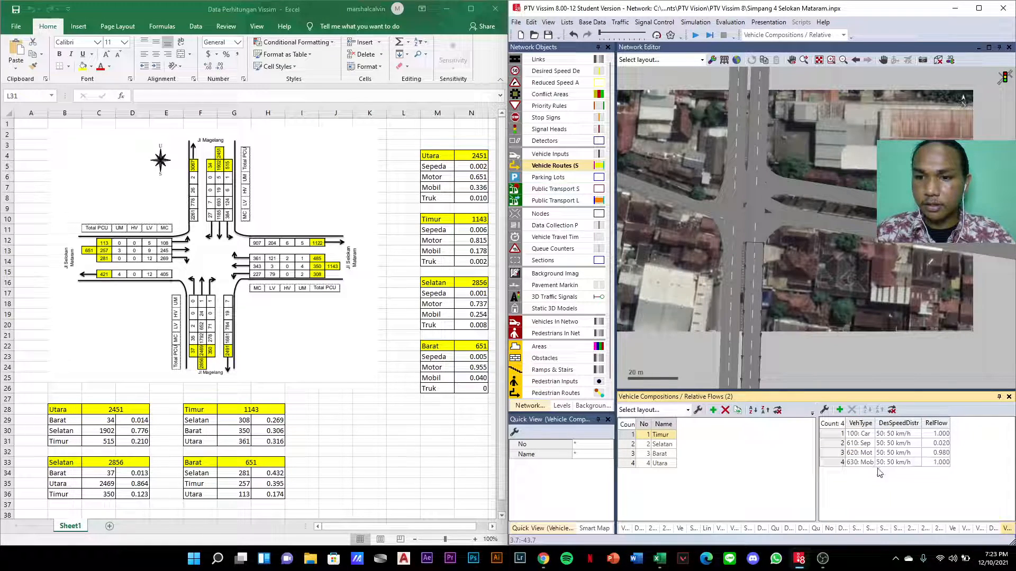
{"action": "left_click", "coordinate": [872, 437]}
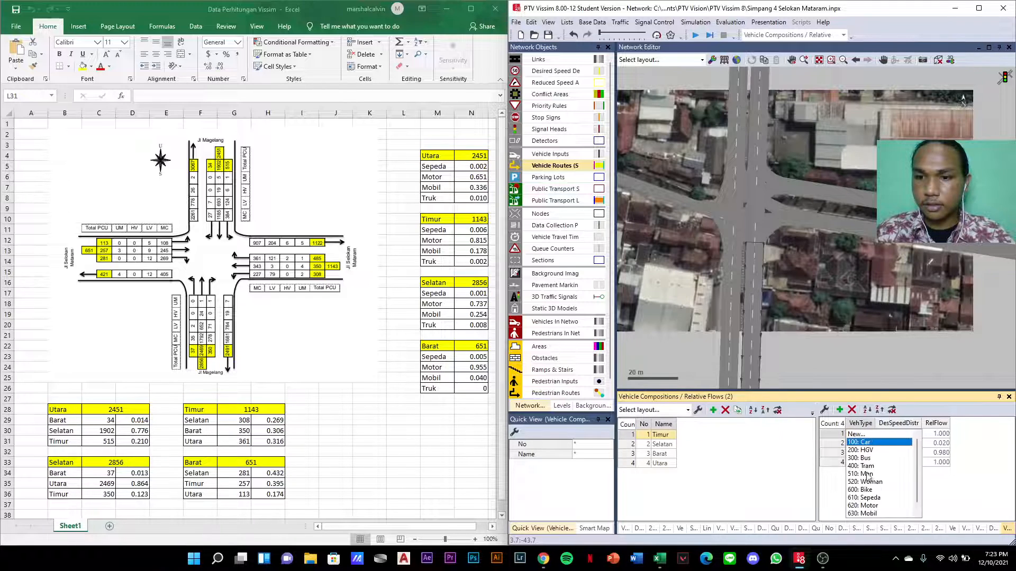
{"action": "scroll", "coordinate": [868, 474], "scroll_direction": "down", "scroll_amount": 2}
{"action": "left_click", "coordinate": [866, 512]}
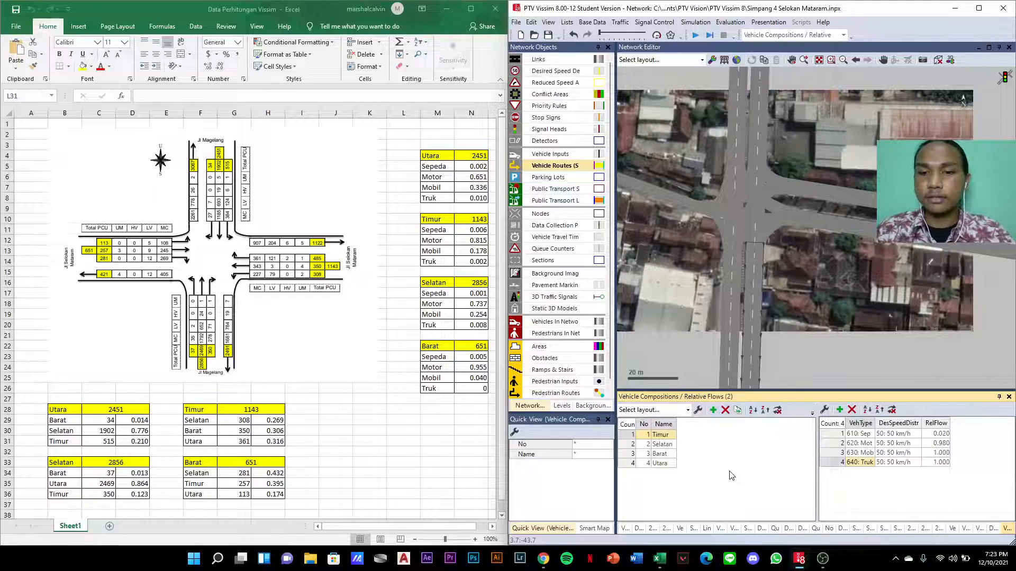
- In the Timur composition, set the desired speed distribution to 1047: Sepeda for the Sepeda entry and 1048: Motor for the Motor entry
{"action": "left_click", "coordinate": [634, 444]}
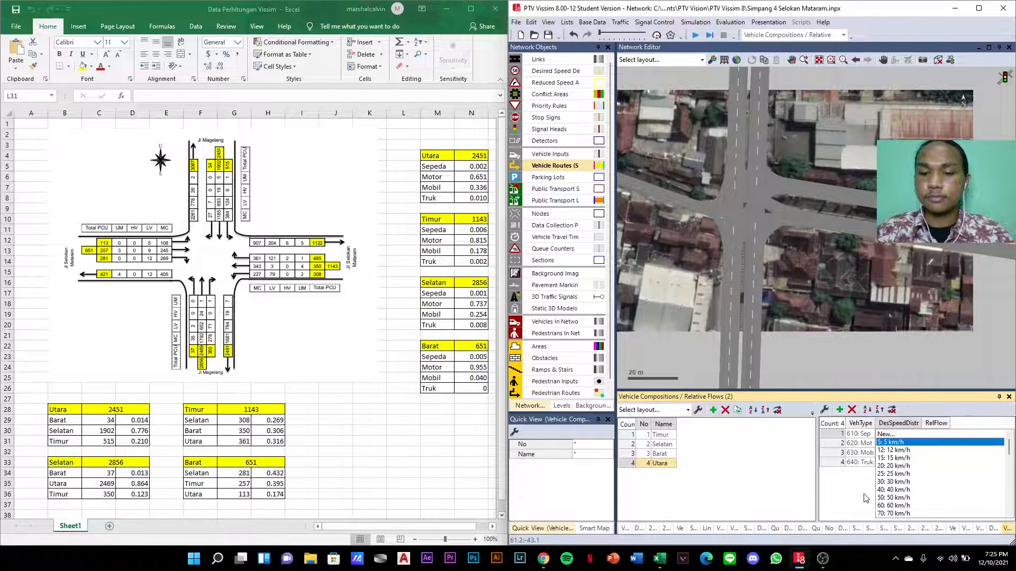
{"action": "left_click", "coordinate": [866, 498]}
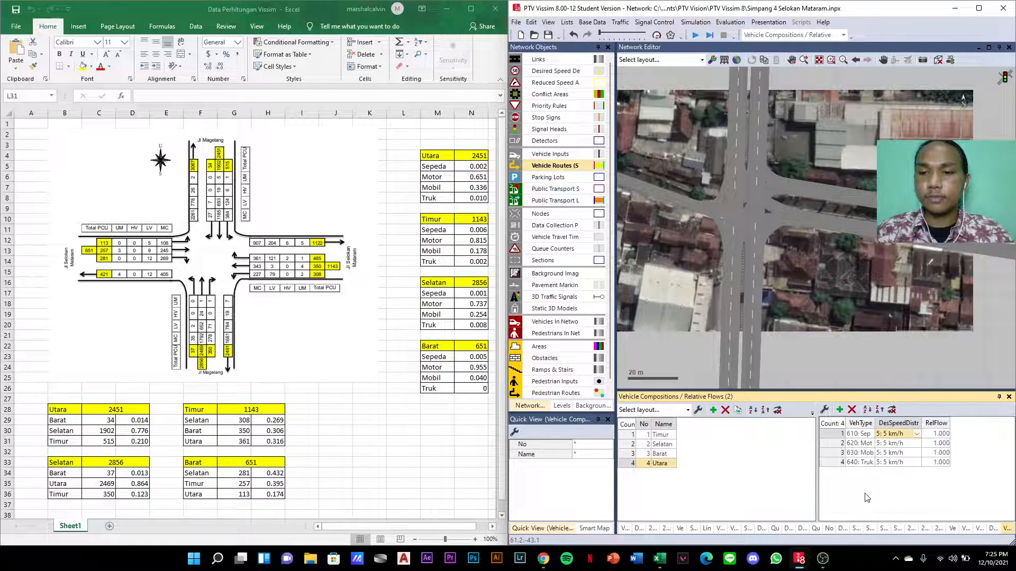
{"action": "left_click", "coordinate": [634, 434]}
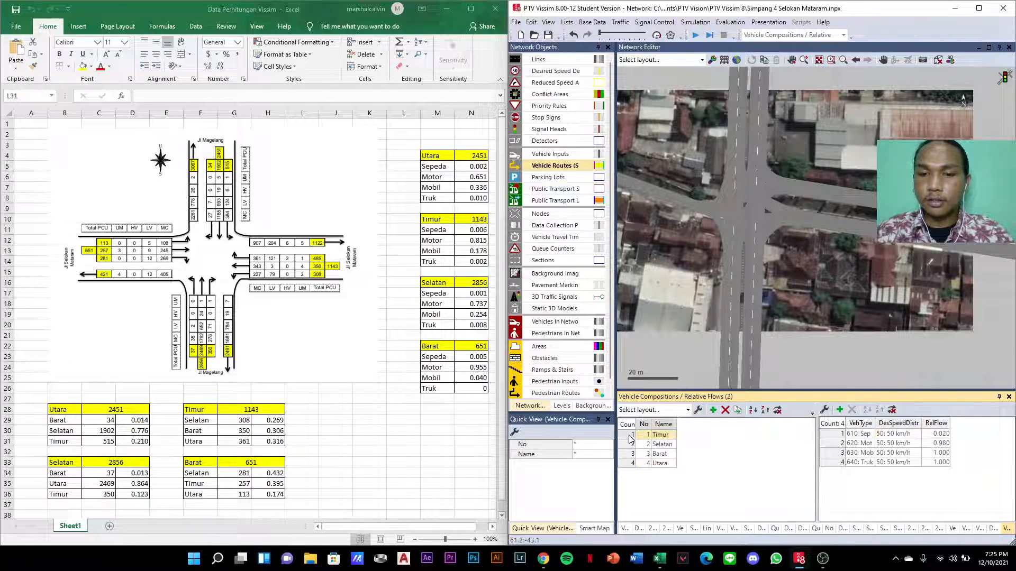
{"action": "left_click", "coordinate": [910, 433]}
{"action": "scroll", "coordinate": [912, 492], "scroll_direction": "down", "scroll_amount": 5}
{"action": "scroll", "coordinate": [912, 494], "scroll_direction": "down", "scroll_amount": 1}
{"action": "left_click", "coordinate": [901, 490]}
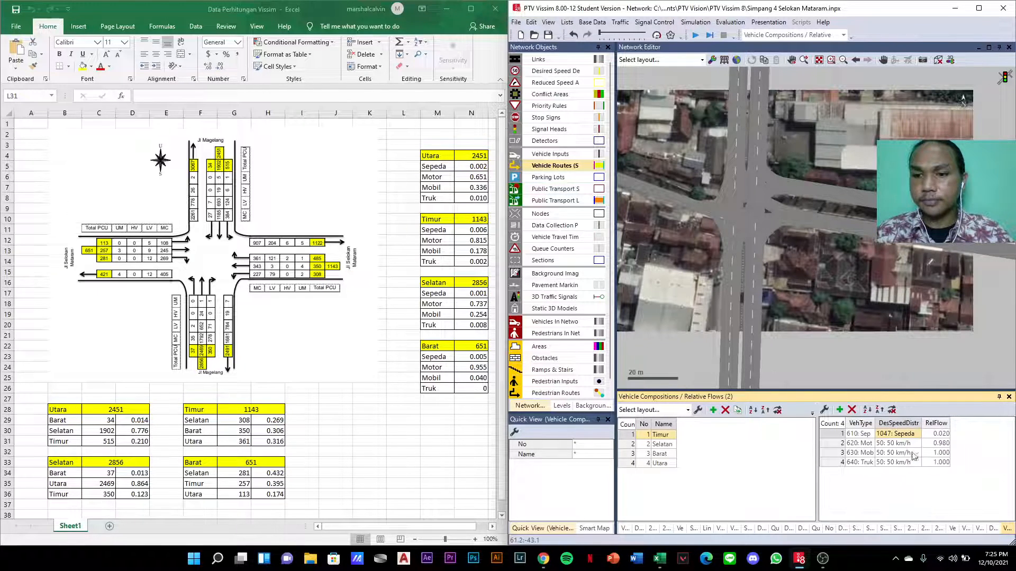
{"action": "left_click", "coordinate": [918, 445]}
{"action": "left_click", "coordinate": [918, 446]}
{"action": "scroll", "coordinate": [918, 449], "scroll_direction": "down", "scroll_amount": 6}
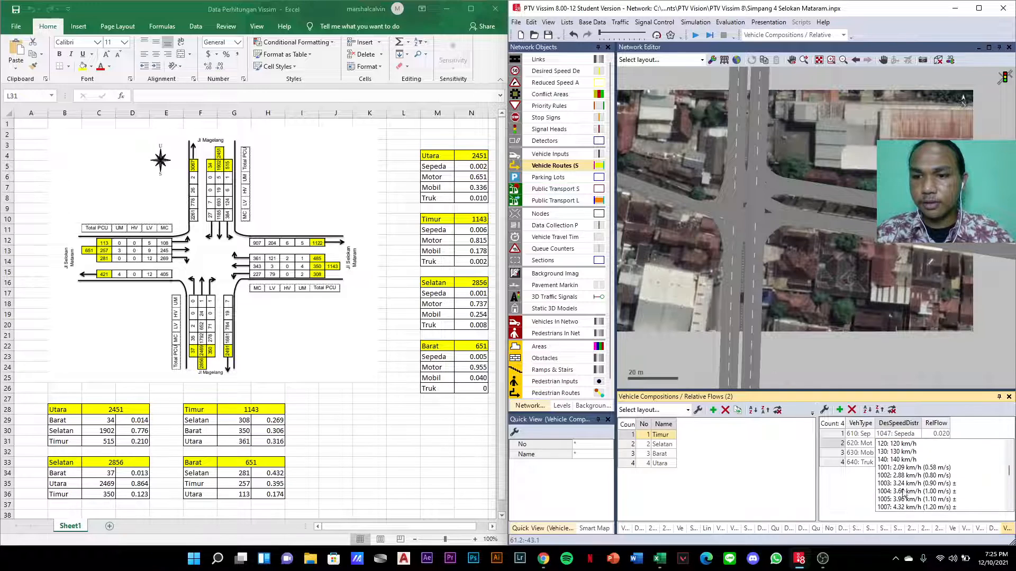
{"action": "left_click", "coordinate": [902, 492]}
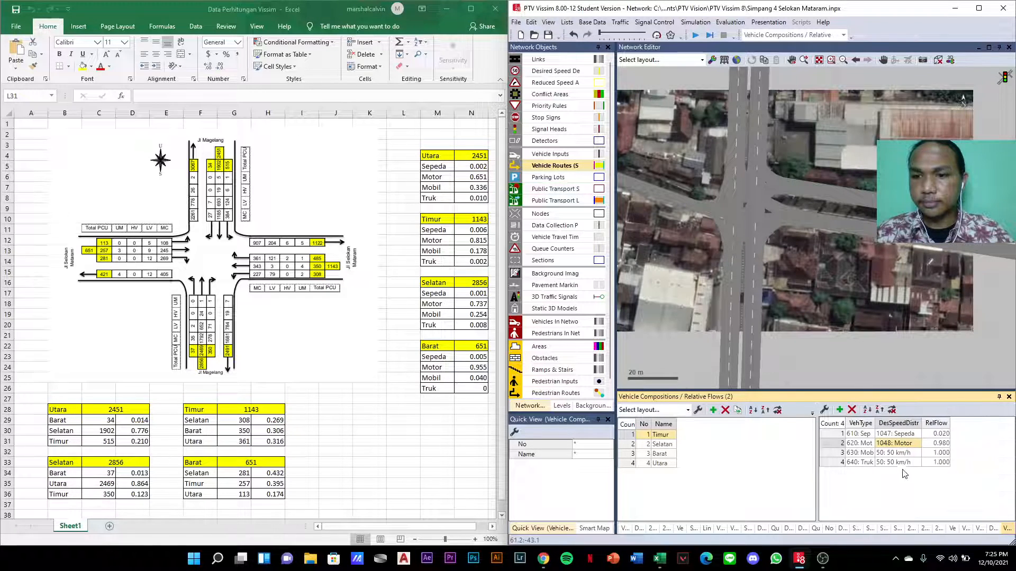
- Set the desired speed distribution to 1049: Mobil for Timur's Mobil entry and 1050: Truk for its Truk entry
{"action": "left_click", "coordinate": [916, 453]}
{"action": "left_click", "coordinate": [917, 456]}
{"action": "scroll", "coordinate": [919, 458], "scroll_direction": "down", "scroll_amount": 6}
{"action": "left_click", "coordinate": [902, 500]}
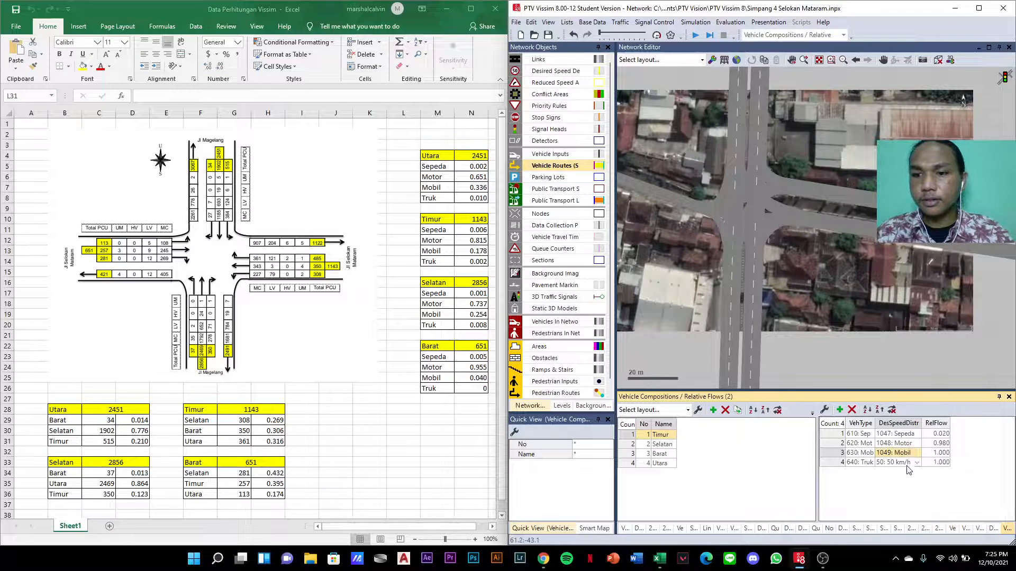
{"action": "left_click", "coordinate": [917, 463]}
{"action": "left_click", "coordinate": [917, 464]}
{"action": "scroll", "coordinate": [917, 469], "scroll_direction": "down", "scroll_amount": 6}
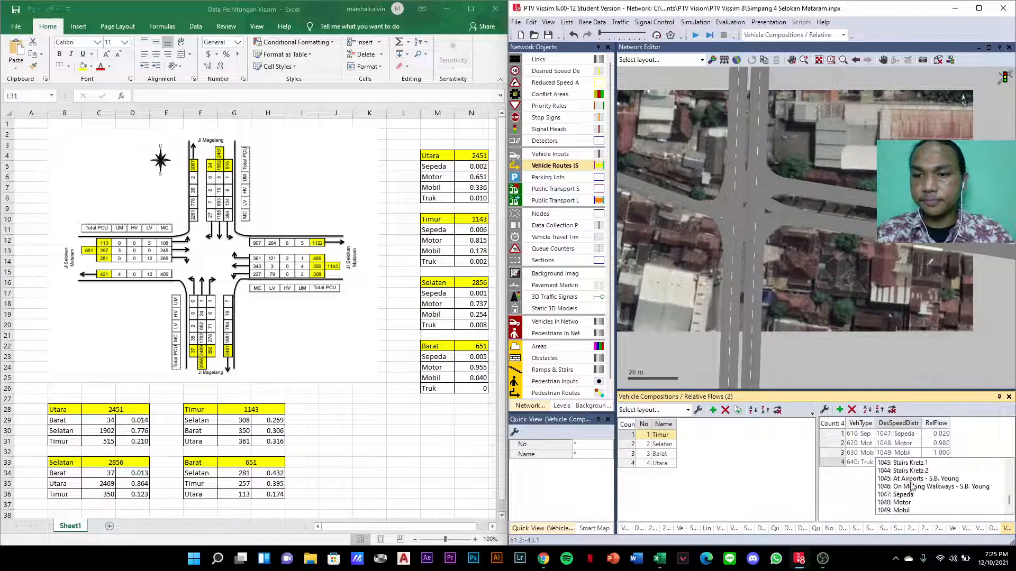
{"action": "left_click", "coordinate": [905, 510]}
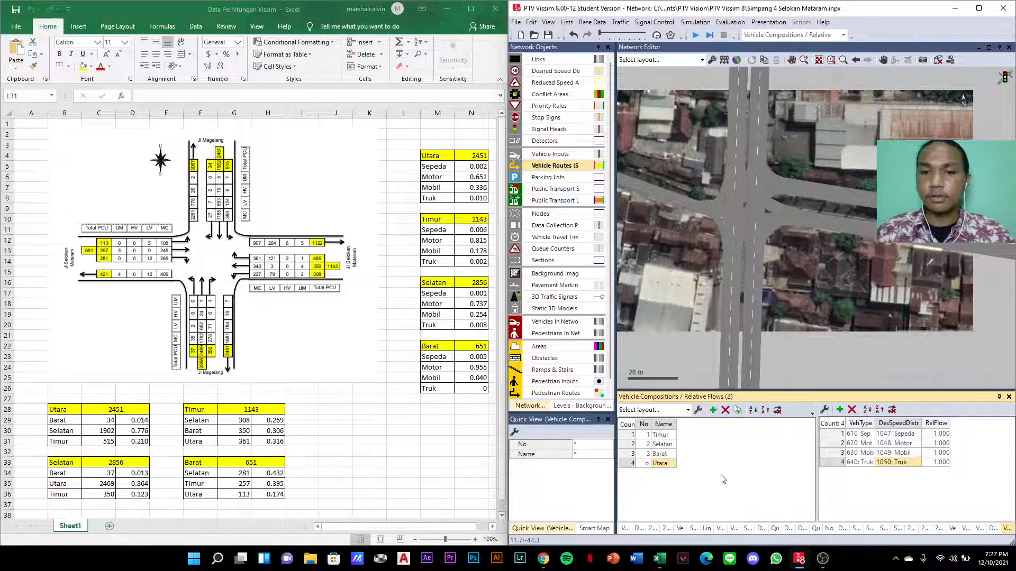
{"action": "key", "text": "Return"}
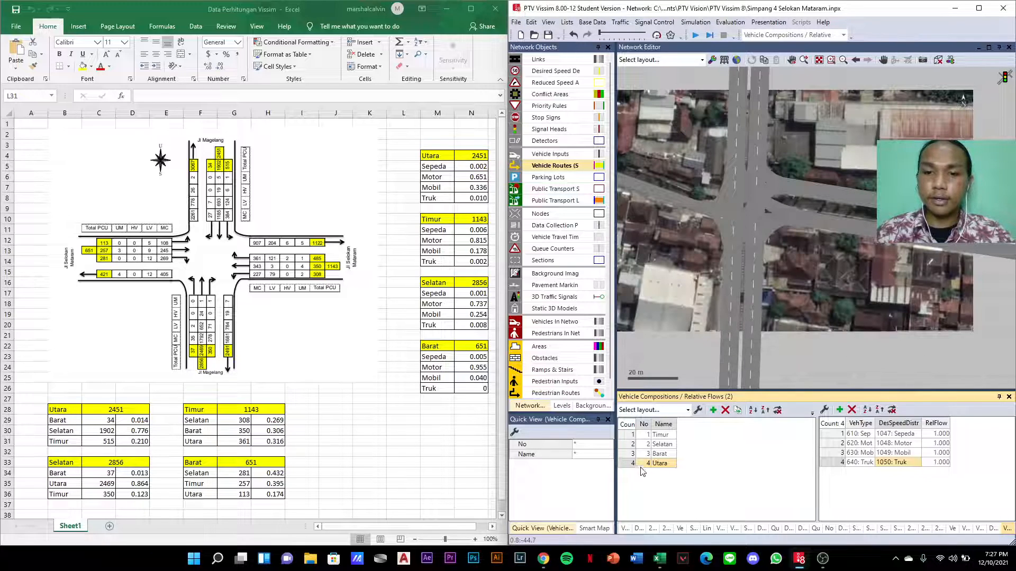
- Switch to the Excel workbook and examine the Timur approach's vehicle counts in the traffic diagram and its vehicle-type shares in the table
{"action": "left_click", "coordinate": [626, 435]}
{"action": "left_click", "coordinate": [940, 434]}
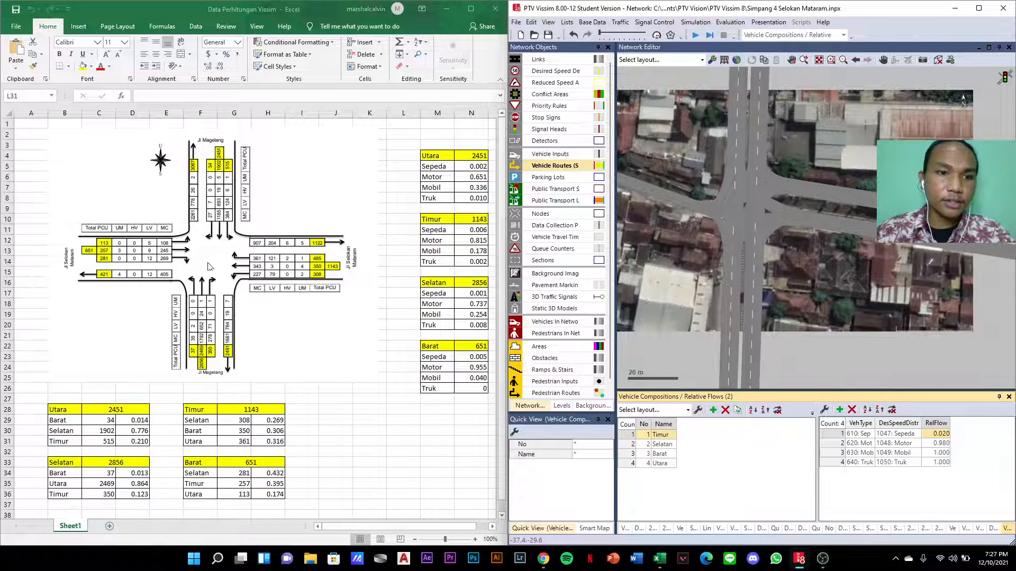
{"action": "key", "text": "alt+Tab"}
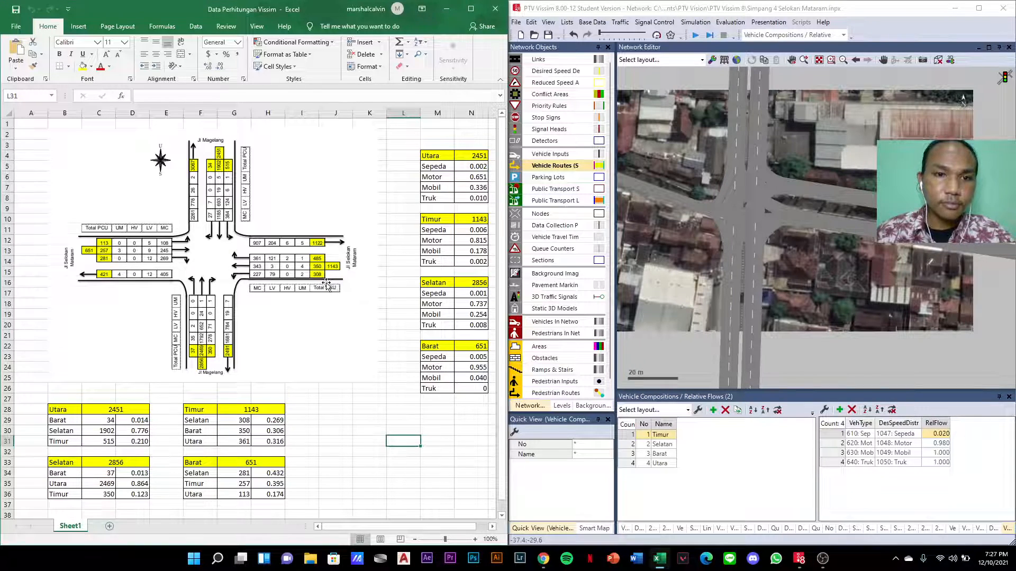
{"action": "left_click", "coordinate": [343, 382]}
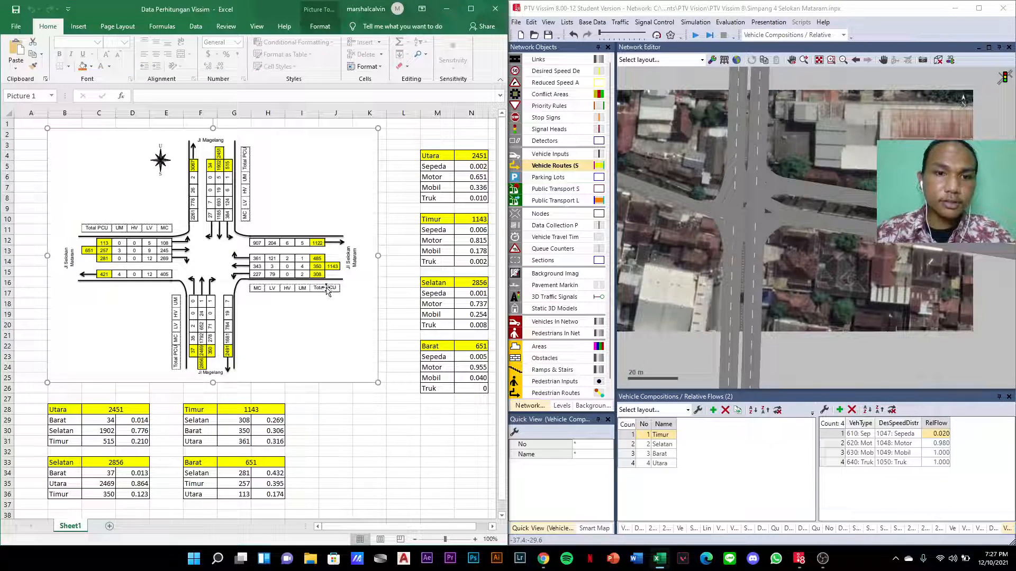
{"action": "left_click", "coordinate": [455, 540]}
{"action": "scroll", "coordinate": [77, 352], "scroll_direction": "up", "scroll_amount": 1}
{"action": "left_click_drag", "start_coordinate": [337, 532], "coordinate": [385, 531]}
{"action": "scroll", "coordinate": [386, 397], "scroll_direction": "down", "scroll_amount": 4}
{"action": "scroll", "coordinate": [387, 397], "scroll_direction": "up", "scroll_amount": 2}
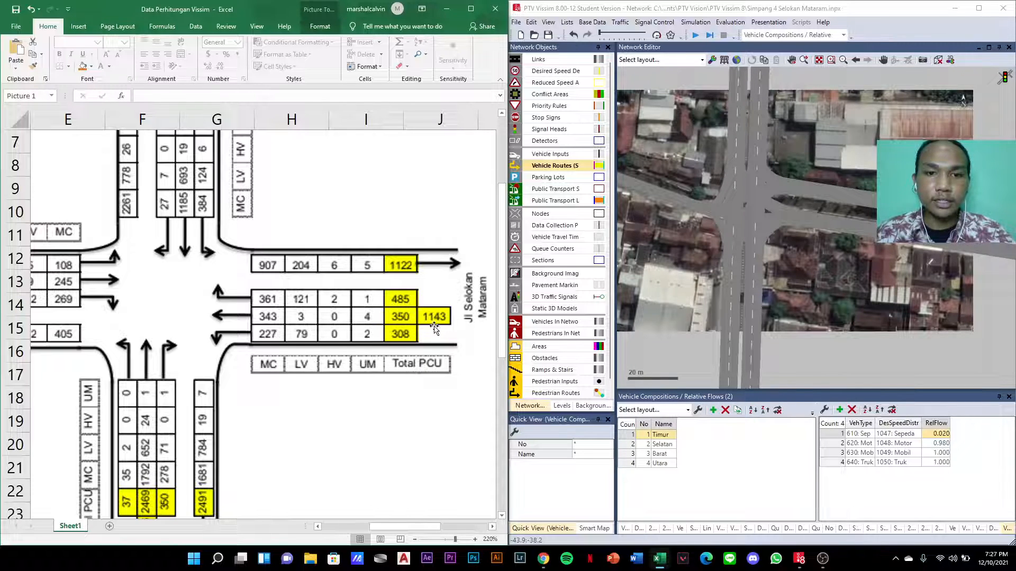
{"action": "left_click_drag", "start_coordinate": [424, 527], "coordinate": [478, 536]}
{"action": "scroll", "coordinate": [433, 389], "scroll_direction": "up", "scroll_amount": 2}
{"action": "scroll", "coordinate": [406, 426], "scroll_direction": "down", "scroll_amount": 2}
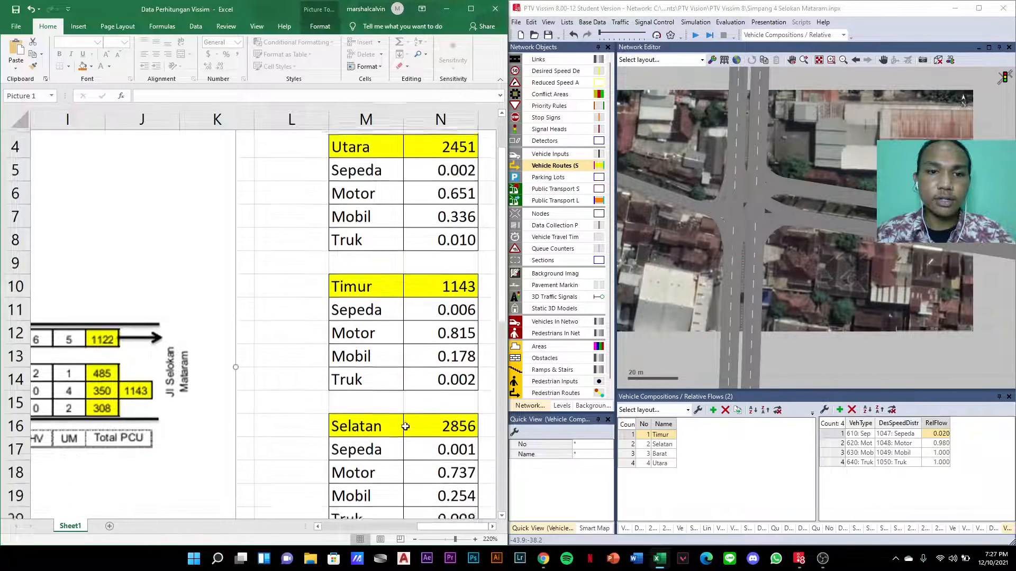
{"action": "scroll", "coordinate": [399, 364], "scroll_direction": "down", "scroll_amount": 1}
{"action": "left_click", "coordinate": [441, 239]}
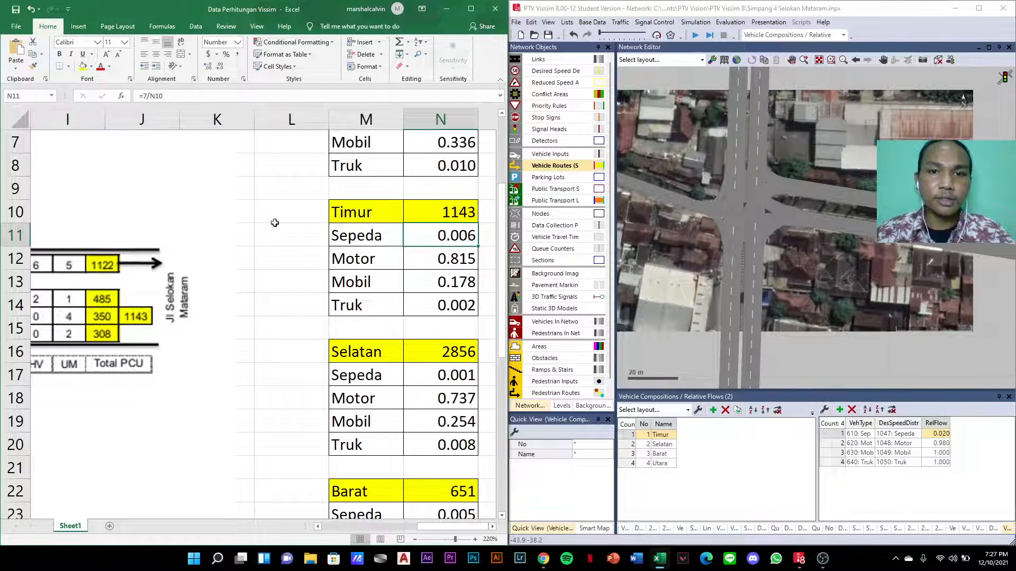
{"action": "left_click", "coordinate": [198, 376]}
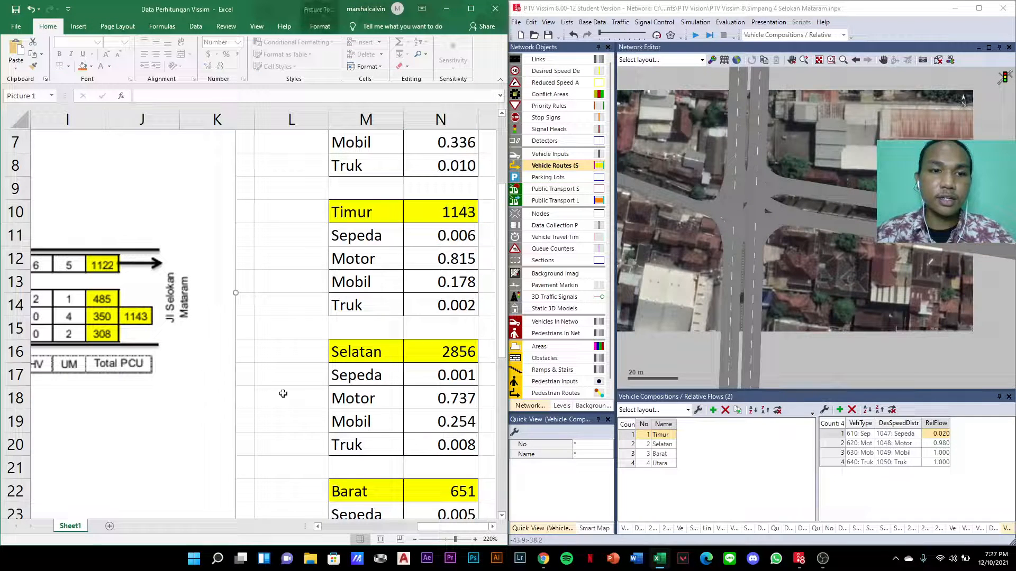
{"action": "scroll", "coordinate": [370, 487], "scroll_direction": "left", "scroll_amount": 3}
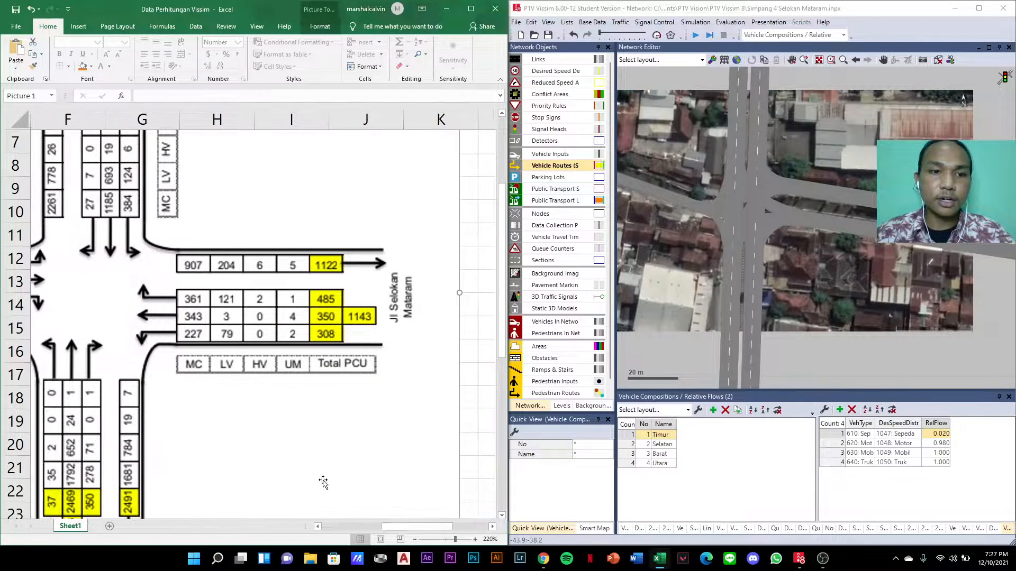
{"action": "scroll", "coordinate": [402, 460], "scroll_direction": "right", "scroll_amount": 2}
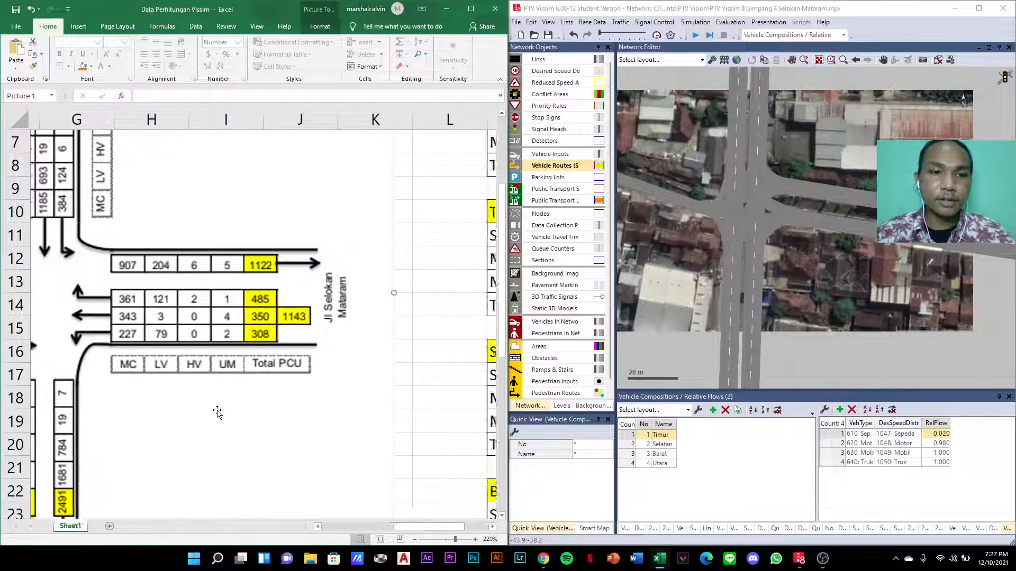
{"action": "left_click_drag", "start_coordinate": [420, 529], "coordinate": [447, 532]}
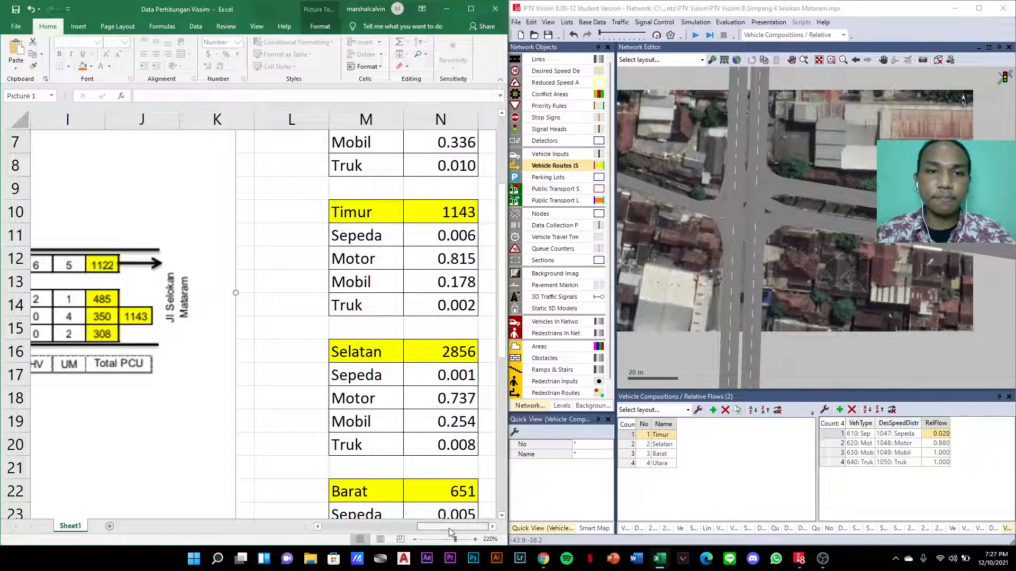
- Back in PTV Vissim, set the Timur composition's relative flows to 0.006 for Sepeda and 0.815 for Motor
{"action": "double_click", "coordinate": [941, 434]}
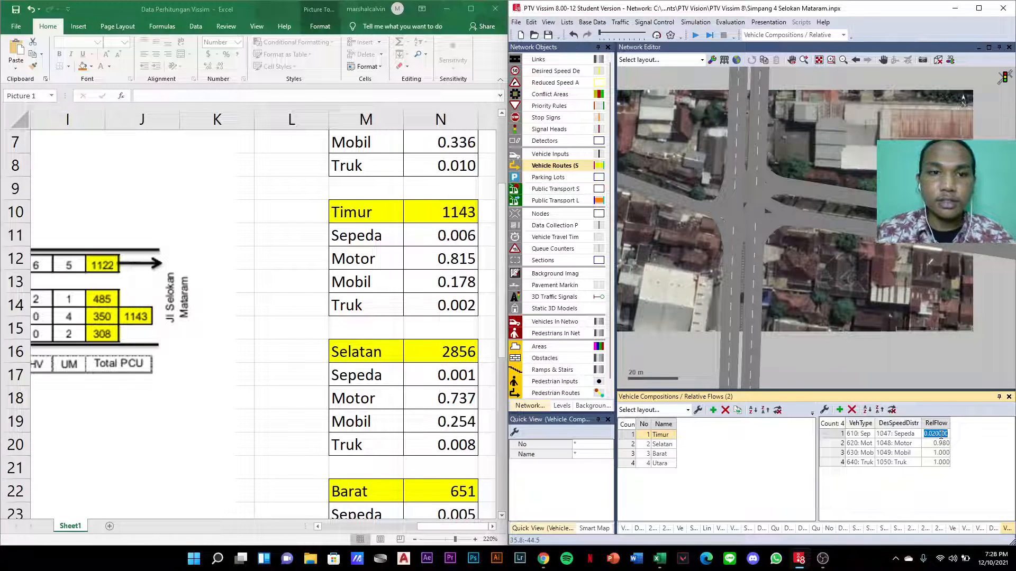
{"action": "type", "text": "0.006"}
{"action": "key", "text": "Return"}
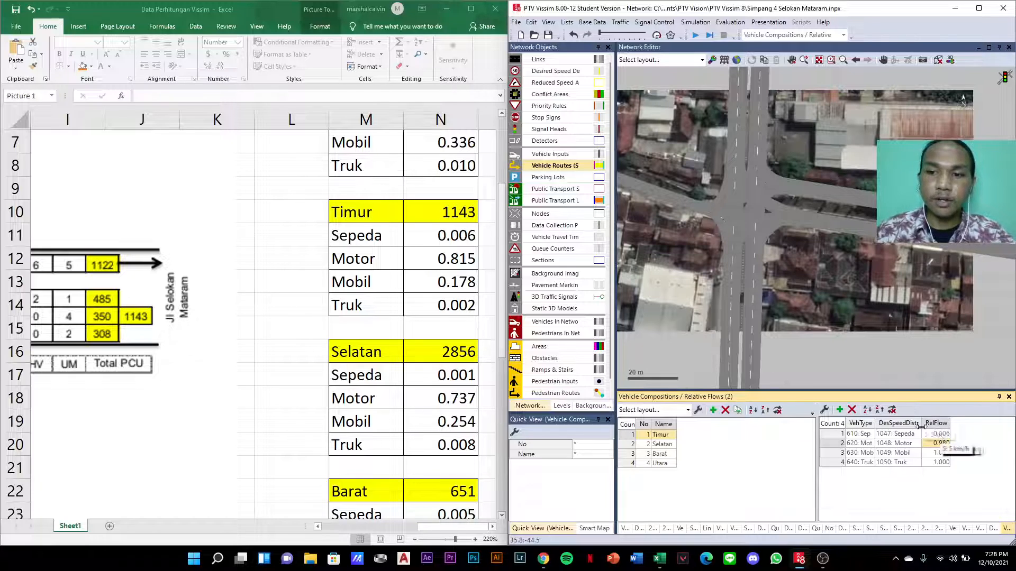
{"action": "double_click", "coordinate": [942, 443]}
{"action": "type", "text": "0.815"}
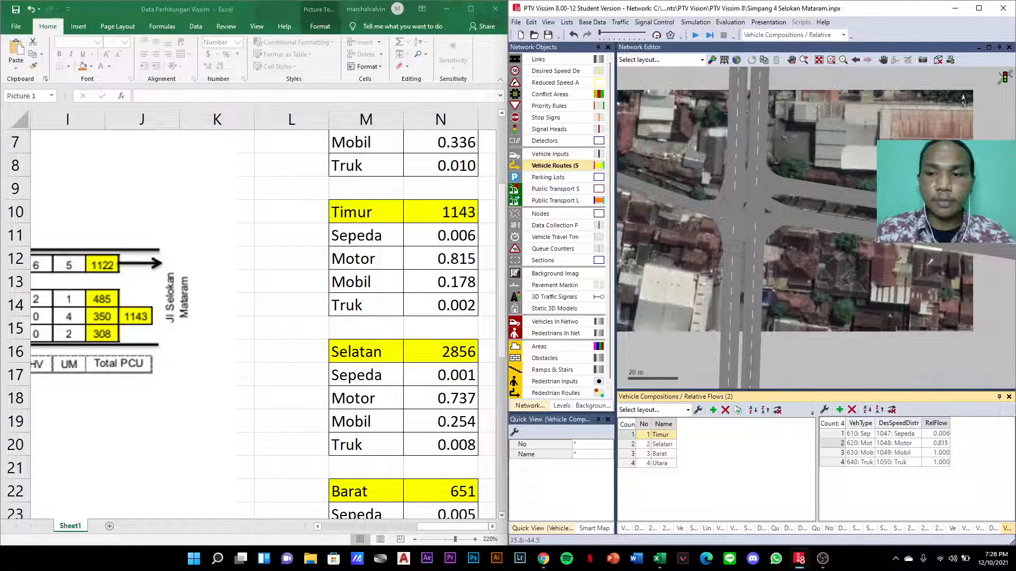
- Set the Timur composition's relative flows to 0.178 for Mobil and 0.002 for Truk
{"action": "left_click", "coordinate": [944, 451]}
{"action": "double_click", "coordinate": [944, 451]}
{"action": "type", "text": "0.1"}
{"action": "key", "text": "Return"}
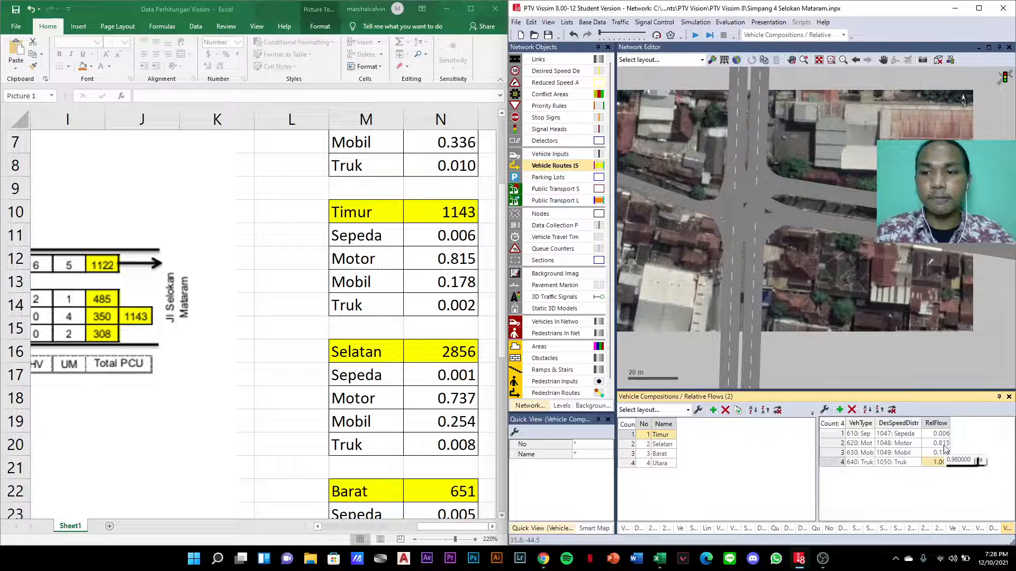
{"action": "type", "text": "0"}
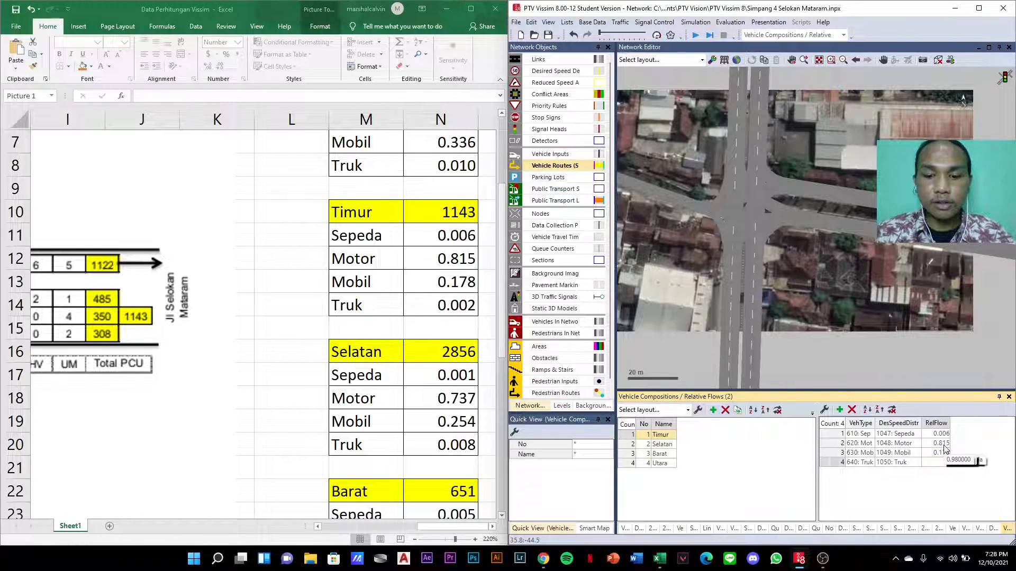
{"action": "type", "text": ".002"}
{"action": "key", "text": "Return"}
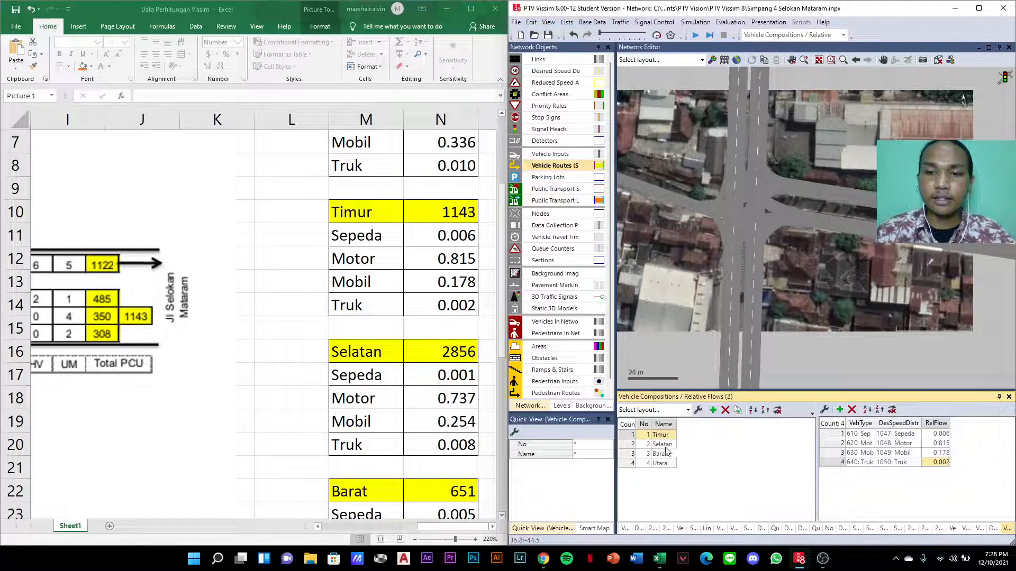
- Set the relative flow of the Sepeda entry in the Selatan composition to 0.001
{"action": "left_click", "coordinate": [635, 445]}
{"action": "left_click", "coordinate": [943, 434]}
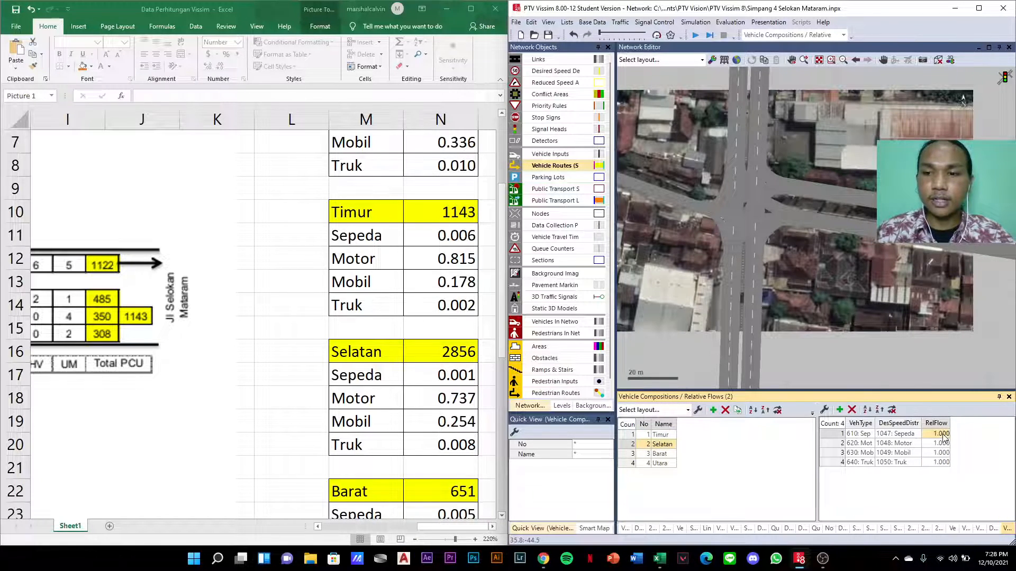
{"action": "scroll", "coordinate": [303, 341], "scroll_direction": "up", "scroll_amount": 1}
{"action": "scroll", "coordinate": [302, 341], "scroll_direction": "down", "scroll_amount": 2}
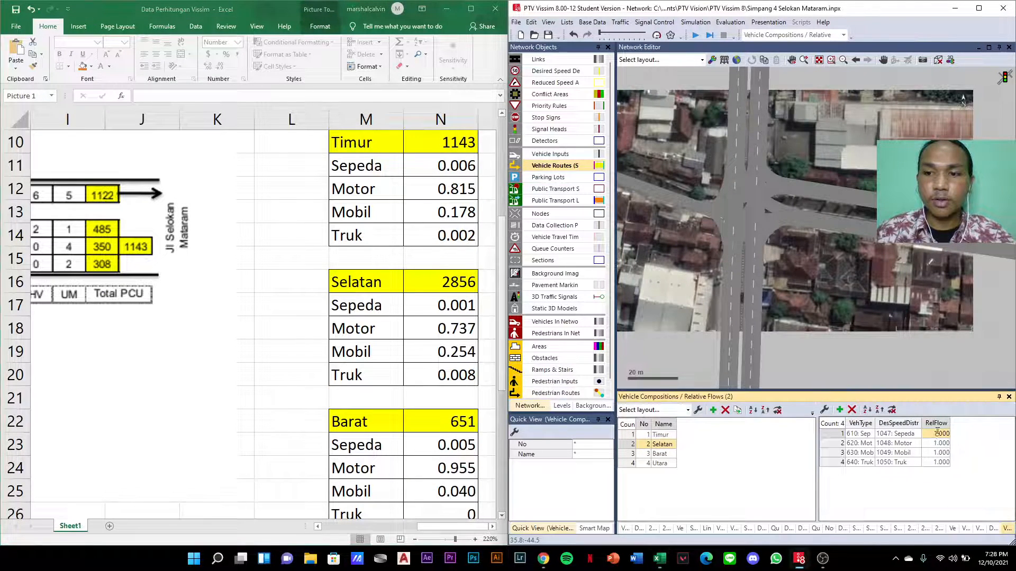
{"action": "type", "text": "0"}
{"action": "key", "text": "Return"}
{"action": "type", "text": ".001"}
{"action": "key", "text": "Return"}
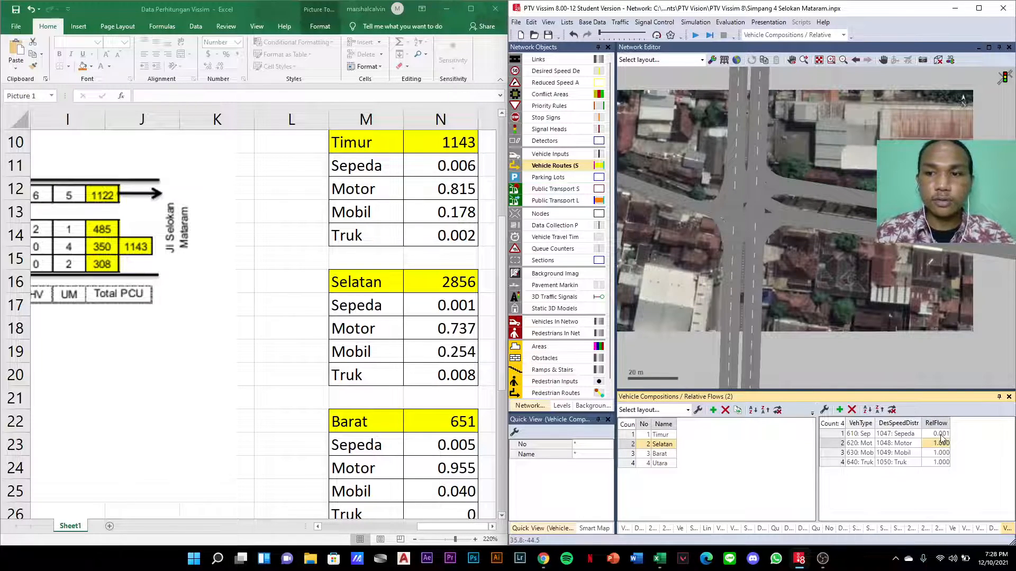
- Set the Selatan composition's relative flows to 0.737 for Motor, 0.254 for Mobil and 0.008 for Truk
{"action": "type", "text": "0"}
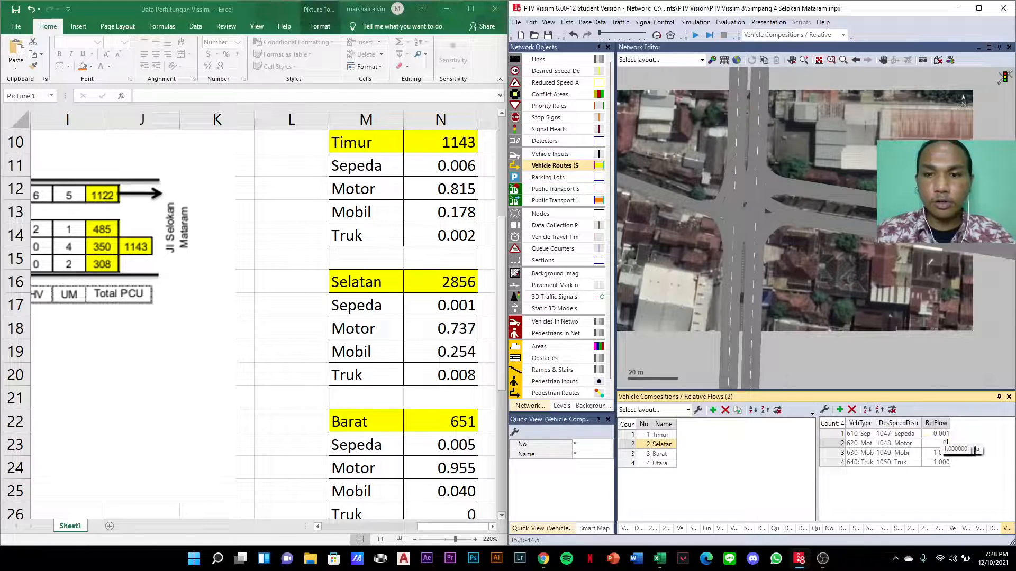
{"action": "type", "text": ".737"}
{"action": "key", "text": "Return"}
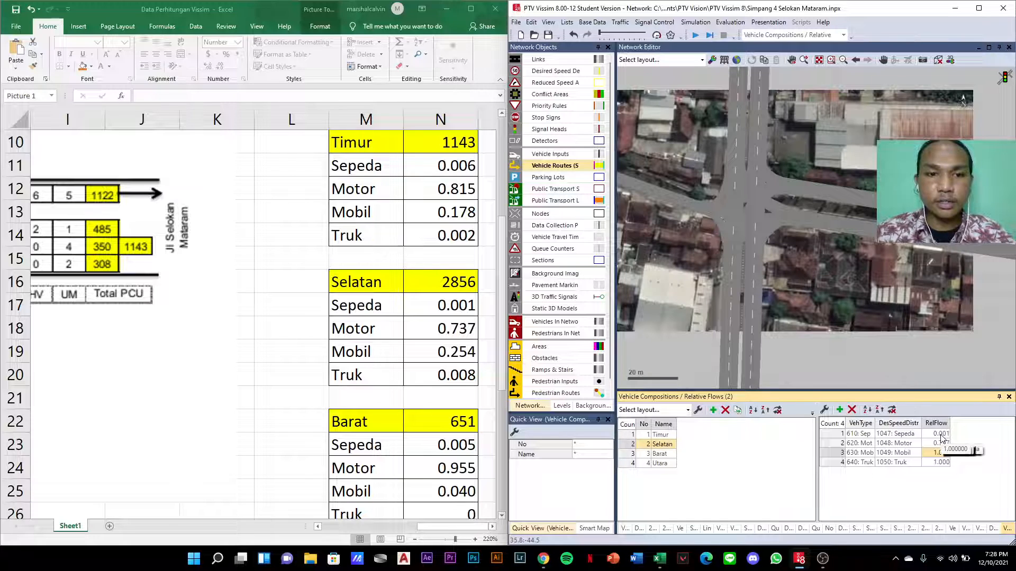
{"action": "type", "text": "0.2"}
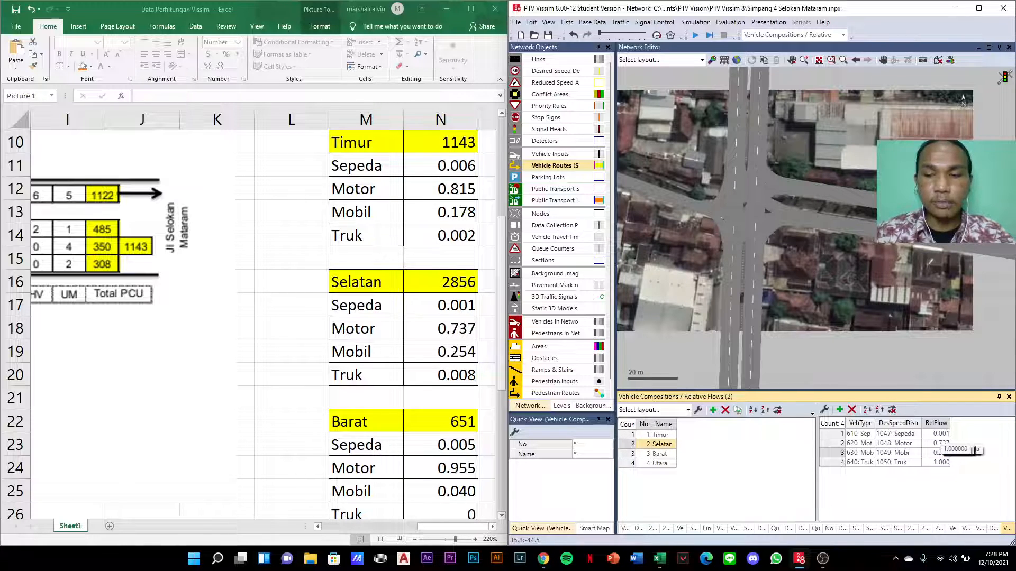
{"action": "key", "text": "Return"}
{"action": "type", "text": "0"}
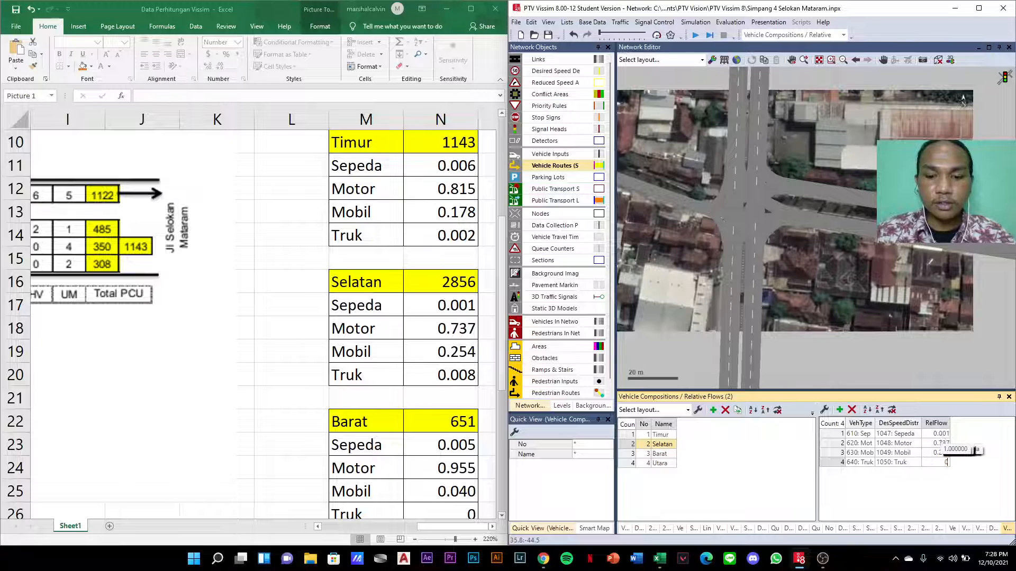
{"action": "type", "text": ".008"}
{"action": "key", "text": "Return"}
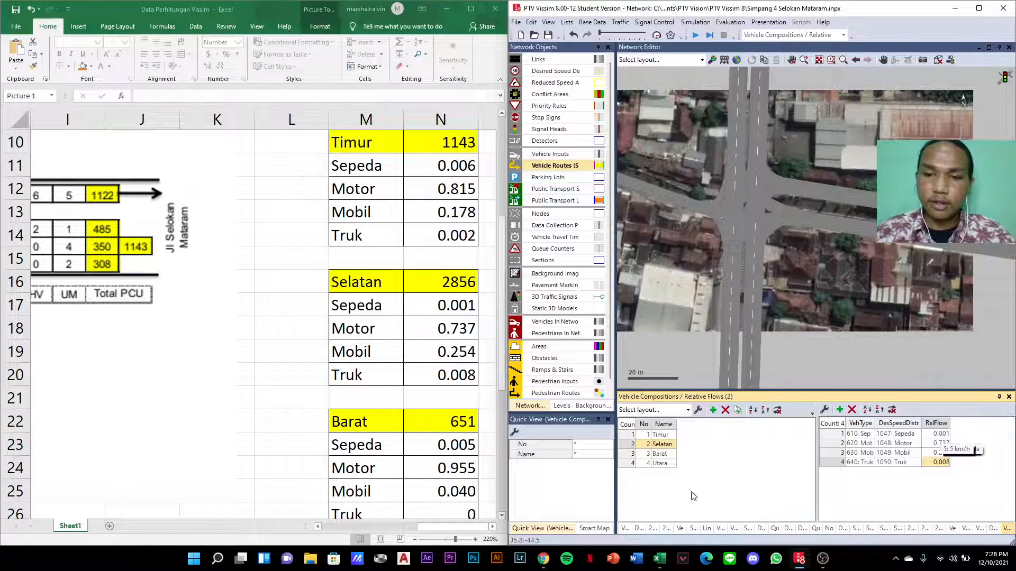
- Set the Barat composition's relative flows from the workbook table: 0.005 for Sepeda, 0.955 for Motor and 0.040 for Mobil
{"action": "left_click", "coordinate": [631, 453]}
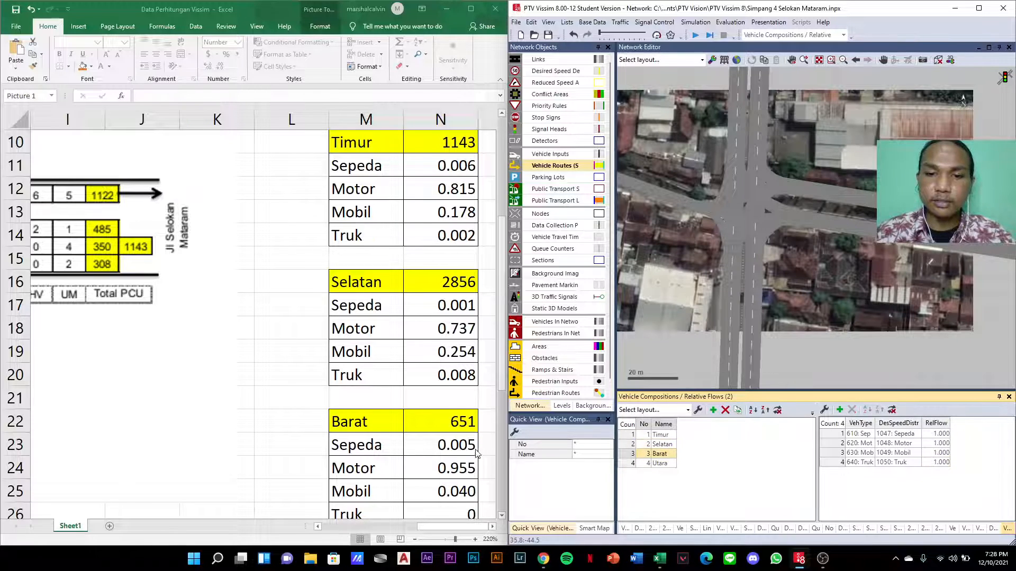
{"action": "scroll", "coordinate": [384, 451], "scroll_direction": "down", "scroll_amount": 3}
{"action": "scroll", "coordinate": [417, 435], "scroll_direction": "up", "scroll_amount": 1}
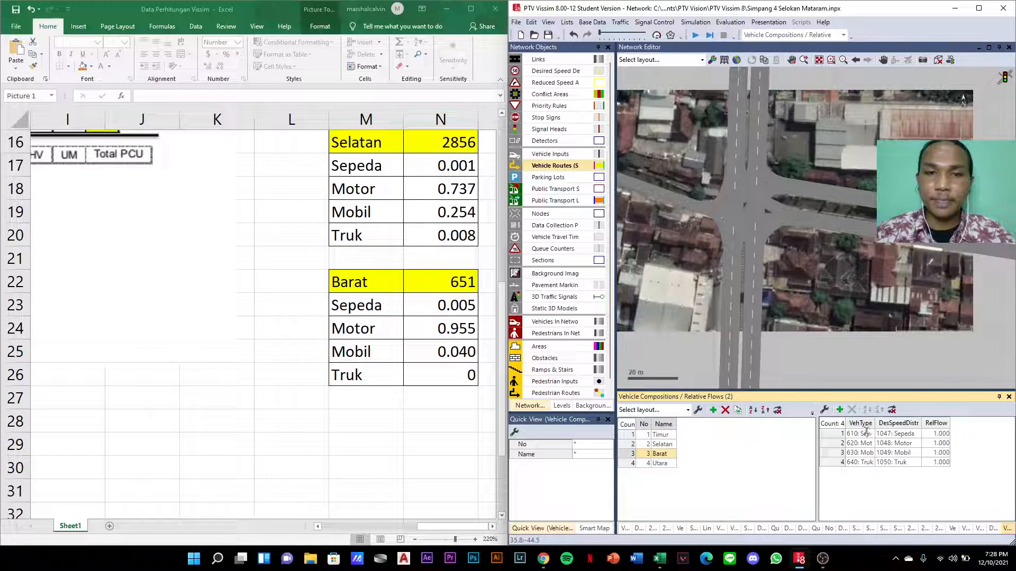
{"action": "left_click", "coordinate": [941, 434]}
{"action": "type", "text": "0.005"}
{"action": "key", "text": "Return"}
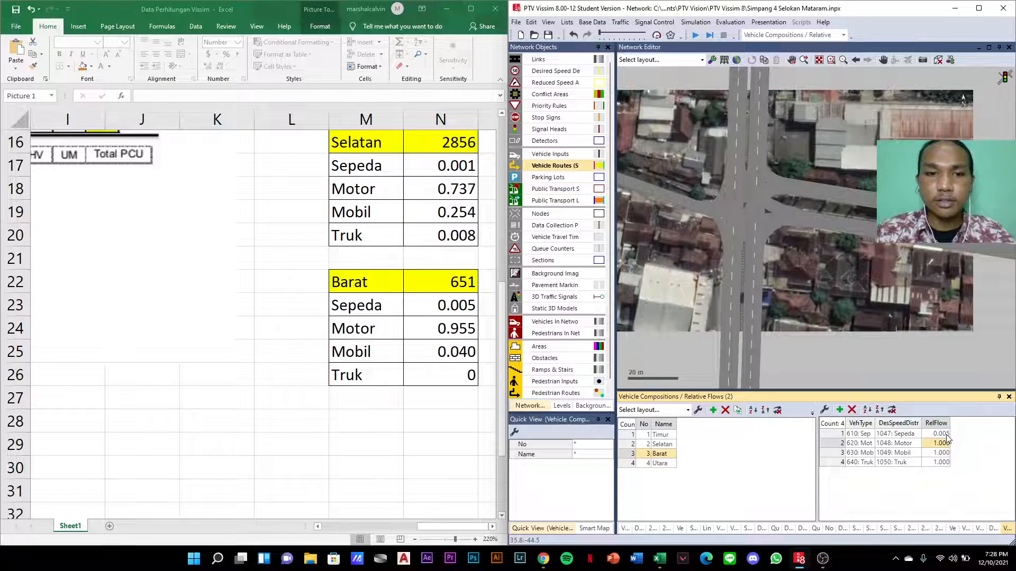
{"action": "left_click", "coordinate": [947, 441]}
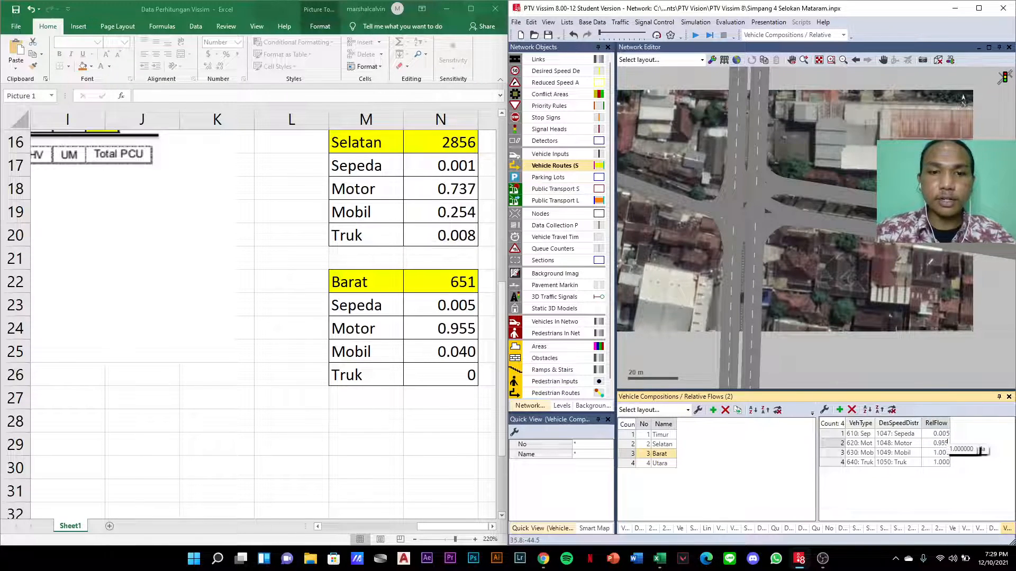
{"action": "type", "text": "0.955"}
{"action": "key", "text": "Return"}
{"action": "type", "text": "0.04"}
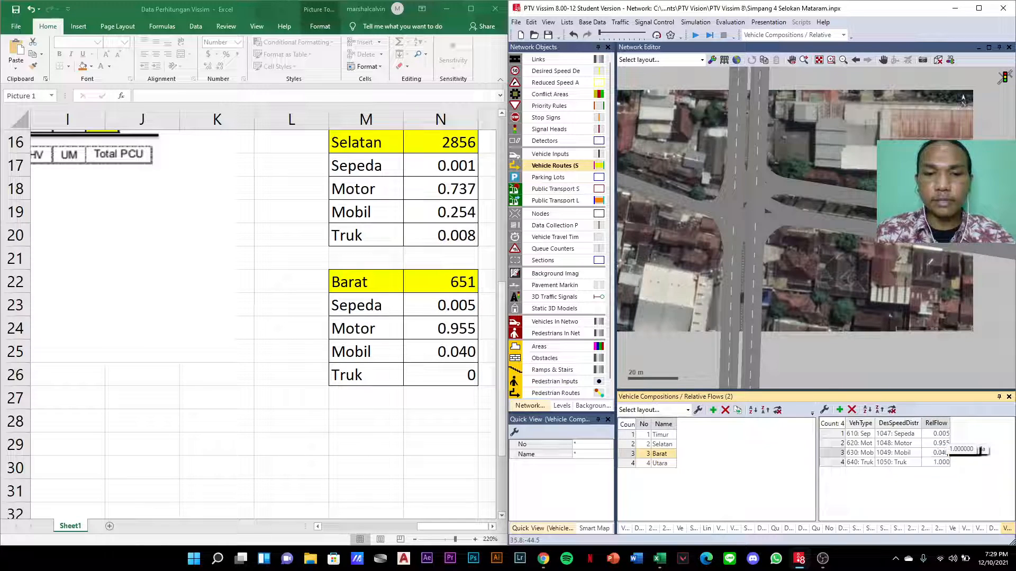
{"action": "key", "text": "Return"}
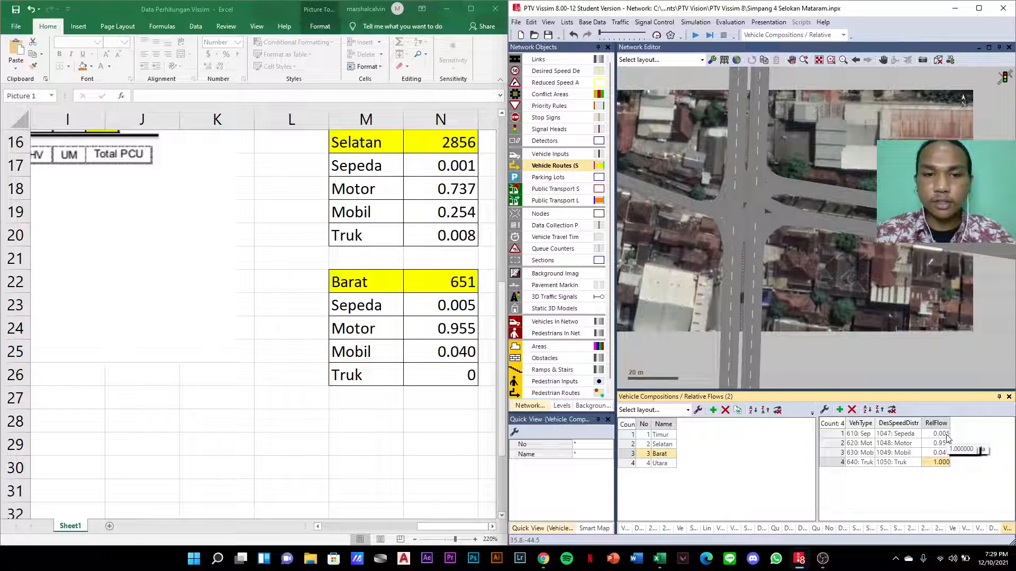
- Try to set the relative flow of the Barat composition's Truk entry to 0
{"action": "type", "text": "0"}
{"action": "key", "text": "Return"}
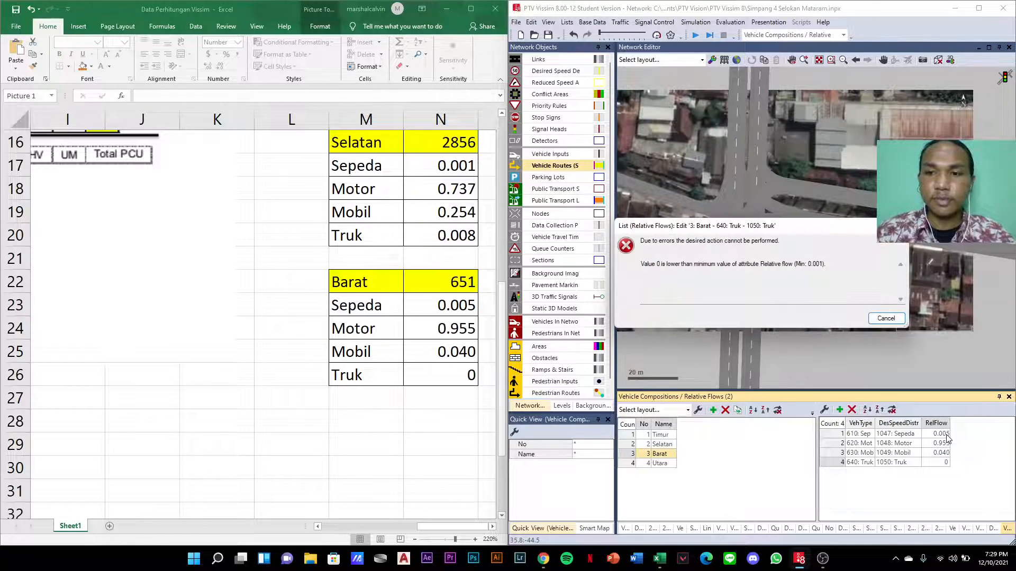
{"action": "left_click", "coordinate": [886, 318]}
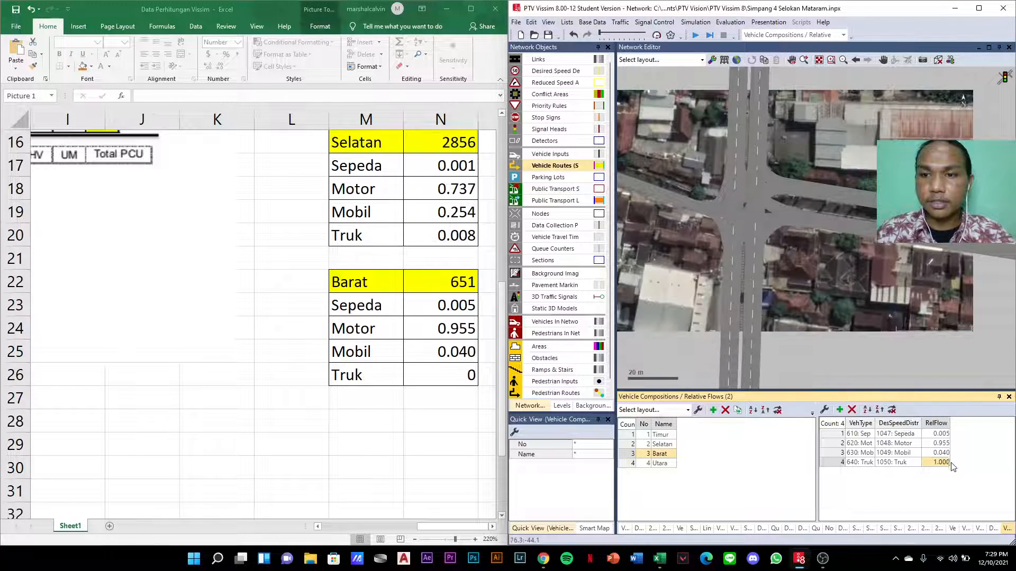
- Set the relative flow of the Barat composition's Truk entry to 0.001 and select the Utara composition
{"action": "type", "text": "0.001"}
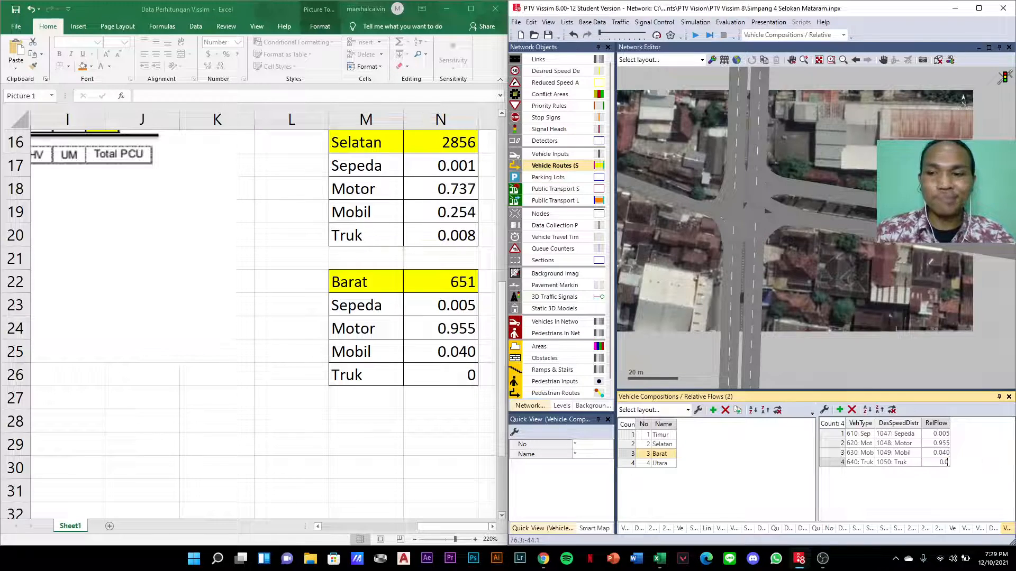
{"action": "key", "text": "Return"}
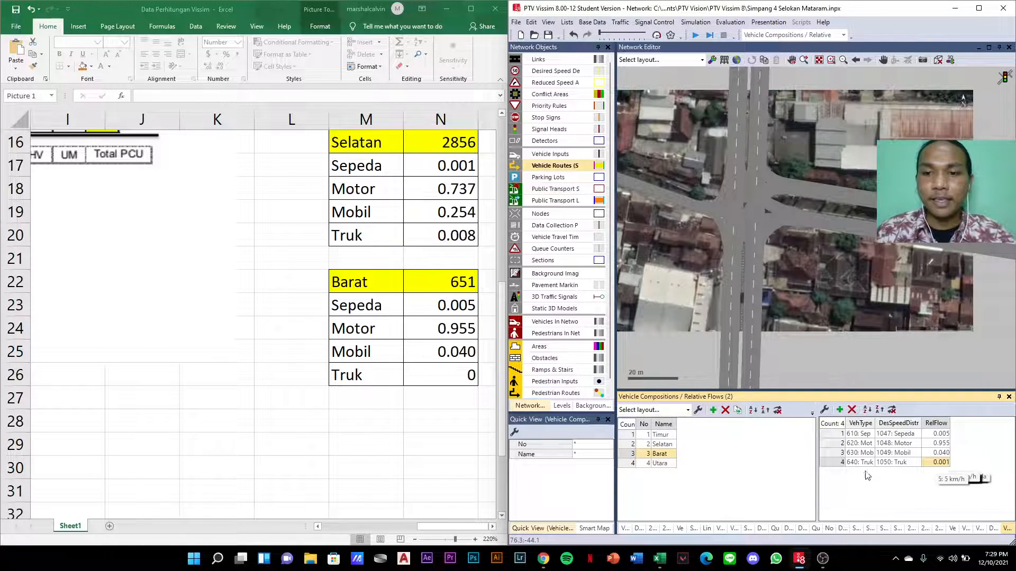
{"action": "left_click", "coordinate": [630, 463]}
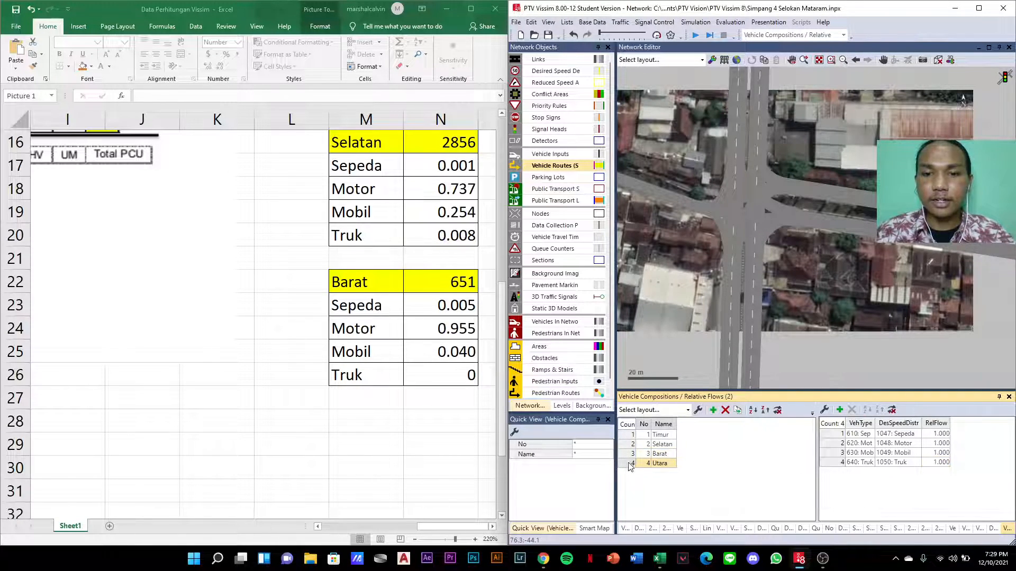
- Set the Utara composition's relative flows to 0.002 for Sepeda, 0.651 for Motor, 0.336 for Mobil and 0.010 for Truk
{"action": "scroll", "coordinate": [419, 355], "scroll_direction": "up", "scroll_amount": 5}
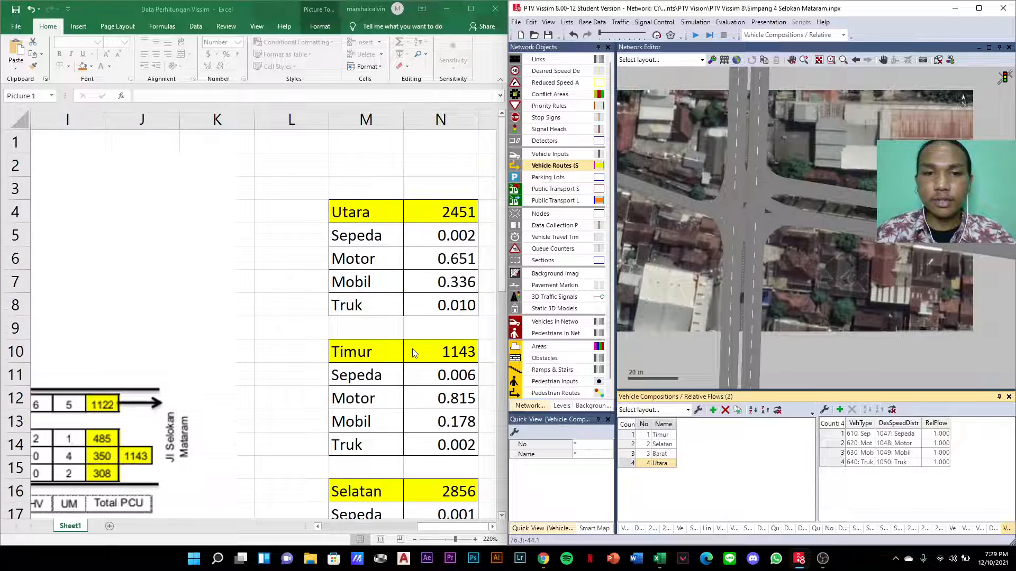
{"action": "left_click", "coordinate": [937, 435]}
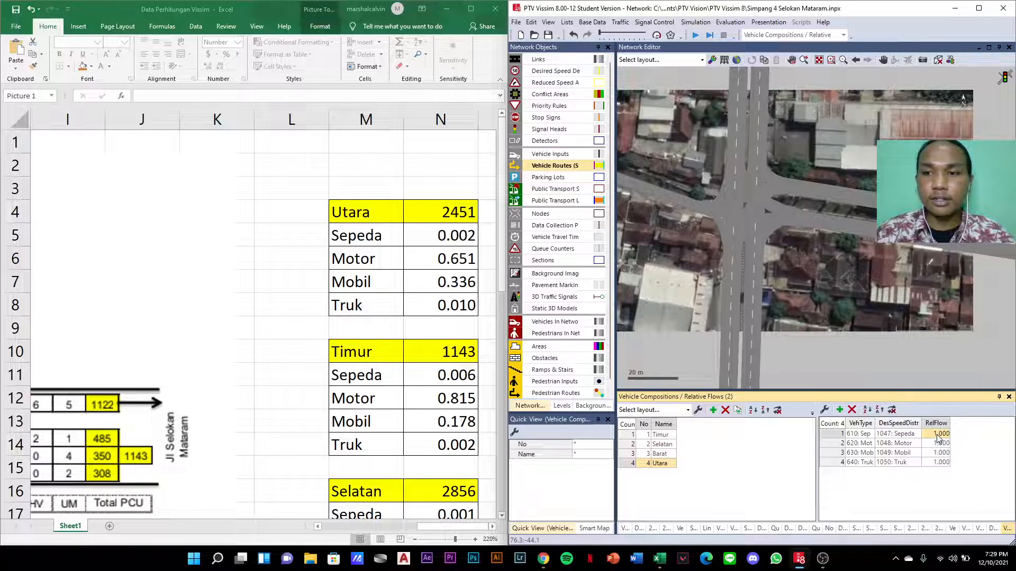
{"action": "left_click", "coordinate": [938, 436]}
{"action": "type", "text": "0.002"}
{"action": "key", "text": "Return"}
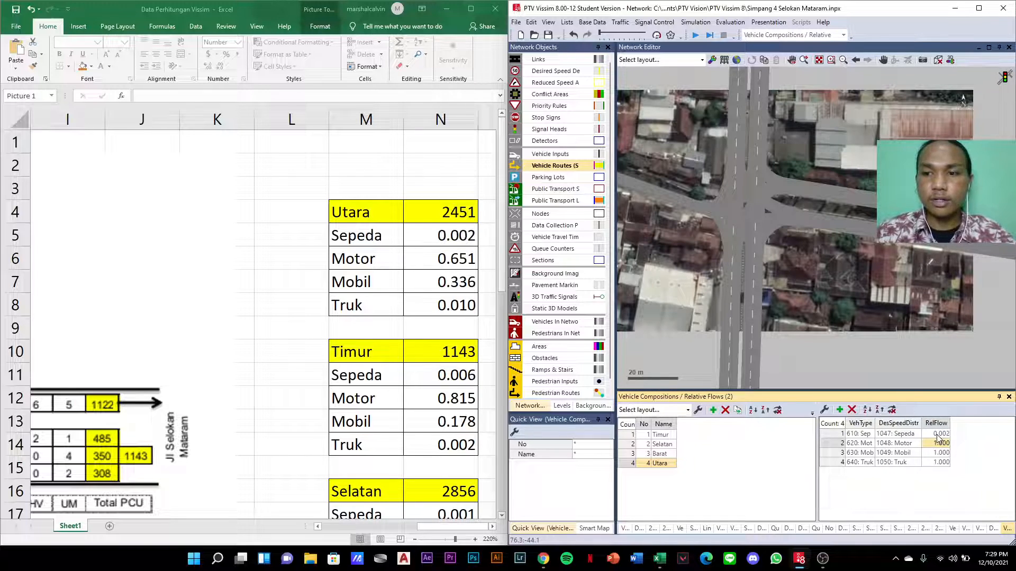
{"action": "left_click", "coordinate": [938, 439]}
{"action": "type", "text": "0.651"}
{"action": "key", "text": "Return"}
{"action": "type", "text": "0.336"}
{"action": "key", "text": "Return"}
{"action": "type", "text": "0."}
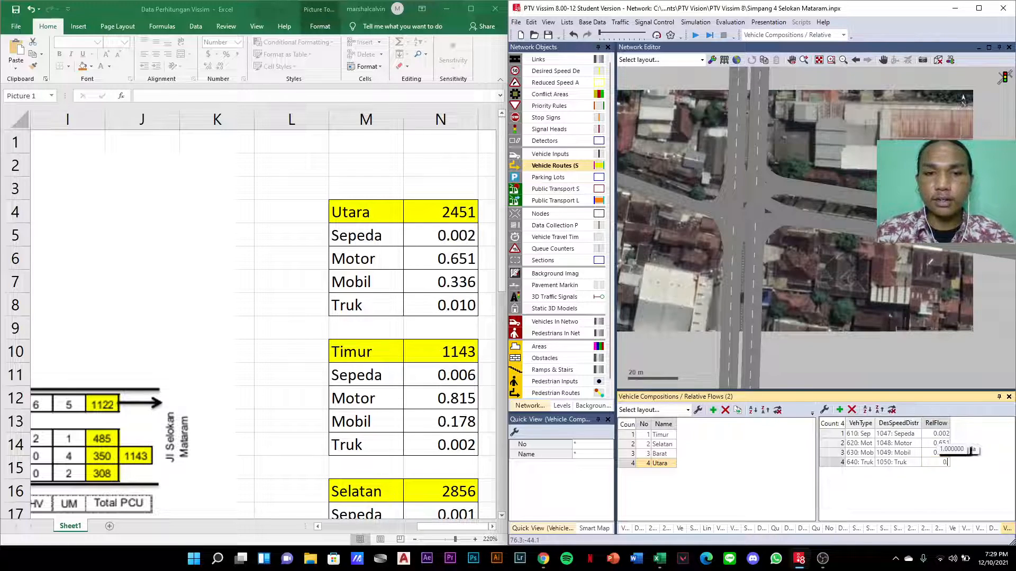
{"action": "type", "text": "010"}
{"action": "key", "text": "Return"}
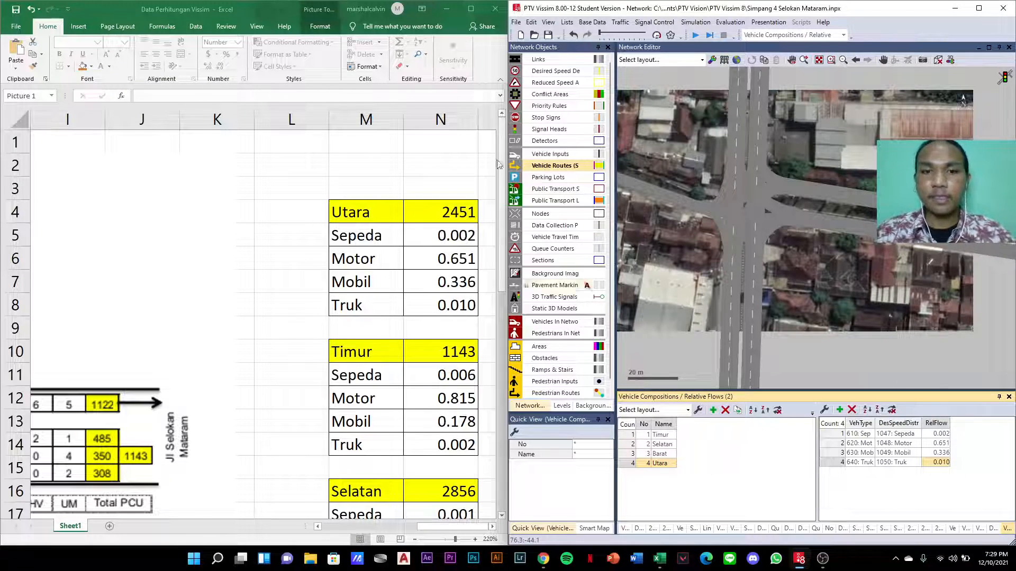
- Add a vehicle input on the eastern approach link, Jalan Selokan Mataram (Lengan Timur)
{"action": "double_click", "coordinate": [542, 12]}
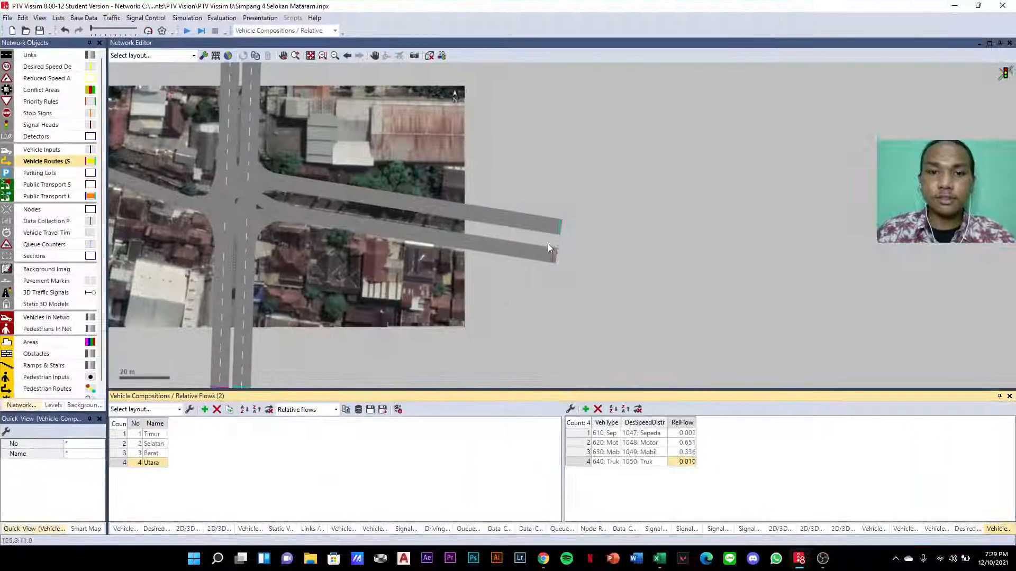
{"action": "left_click_drag", "start_coordinate": [580, 186], "coordinate": [856, 211]}
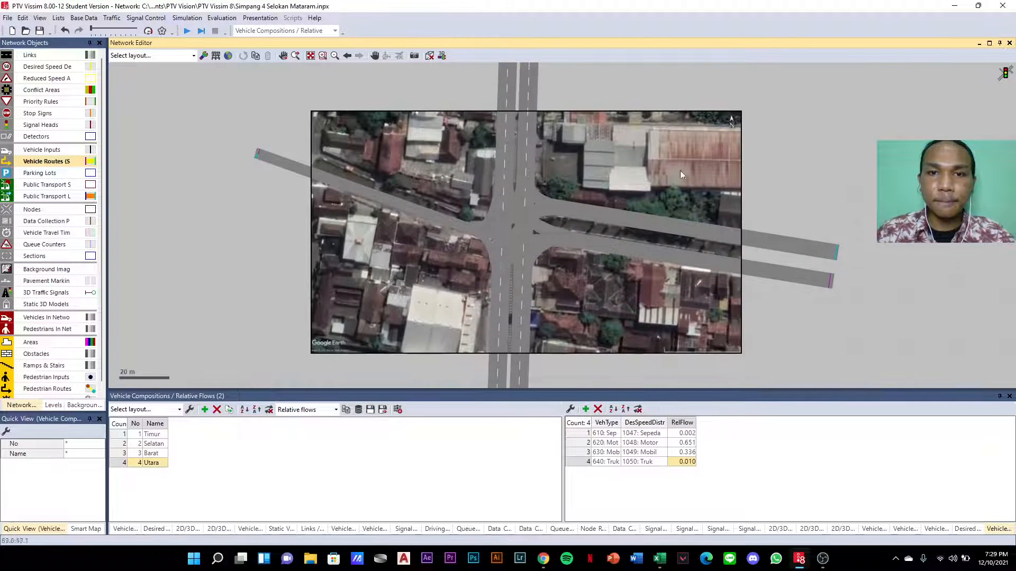
{"action": "scroll", "coordinate": [531, 255], "scroll_direction": "up", "scroll_amount": 1}
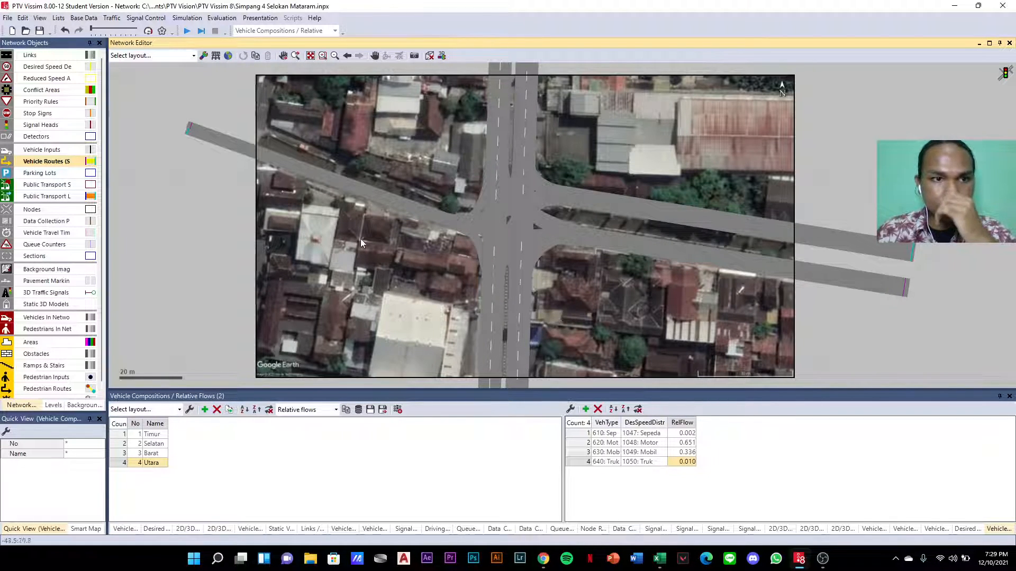
{"action": "left_click", "coordinate": [45, 150]}
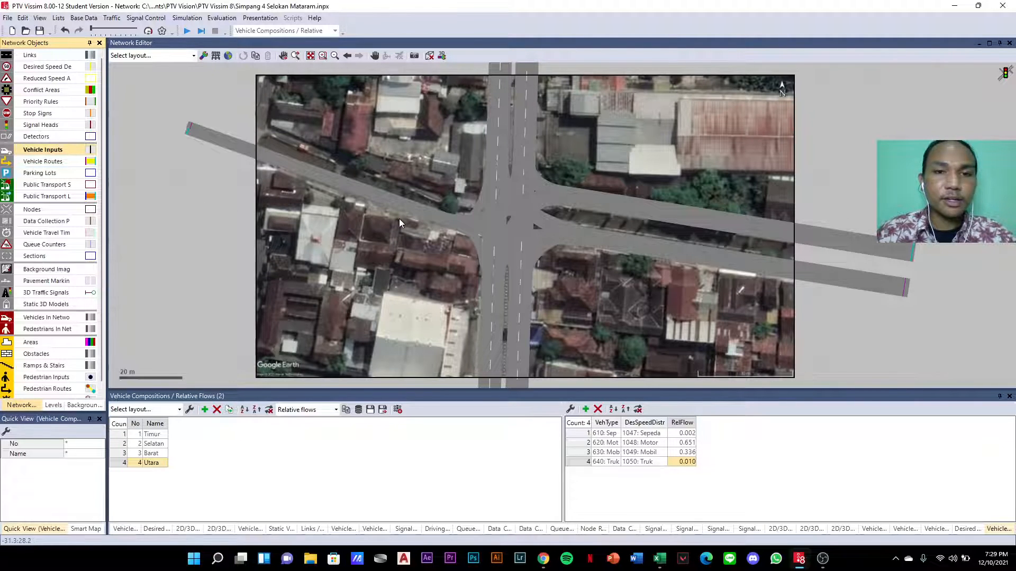
{"action": "left_click_drag", "start_coordinate": [430, 263], "coordinate": [444, 219]}
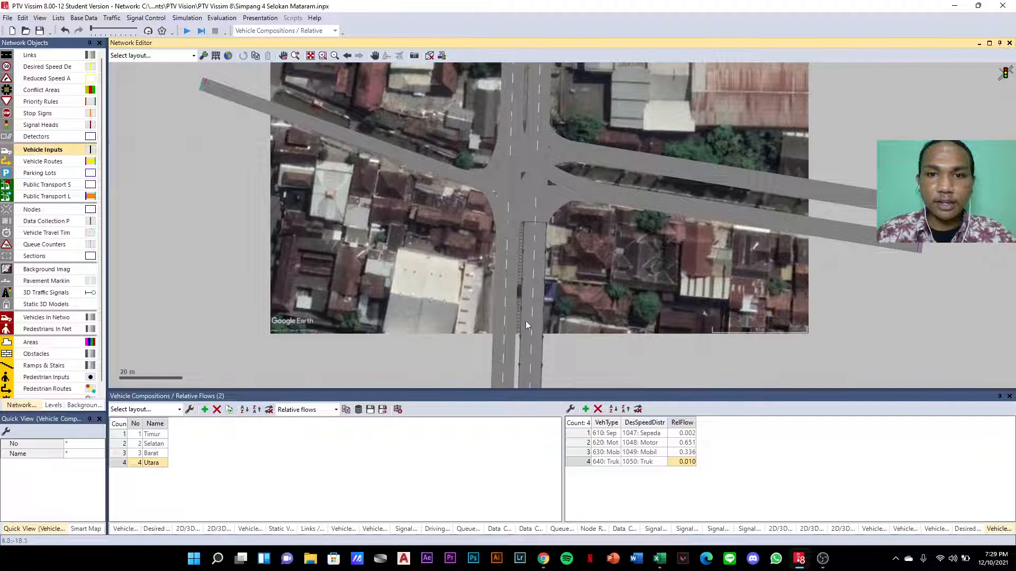
{"action": "left_click", "coordinate": [506, 339]}
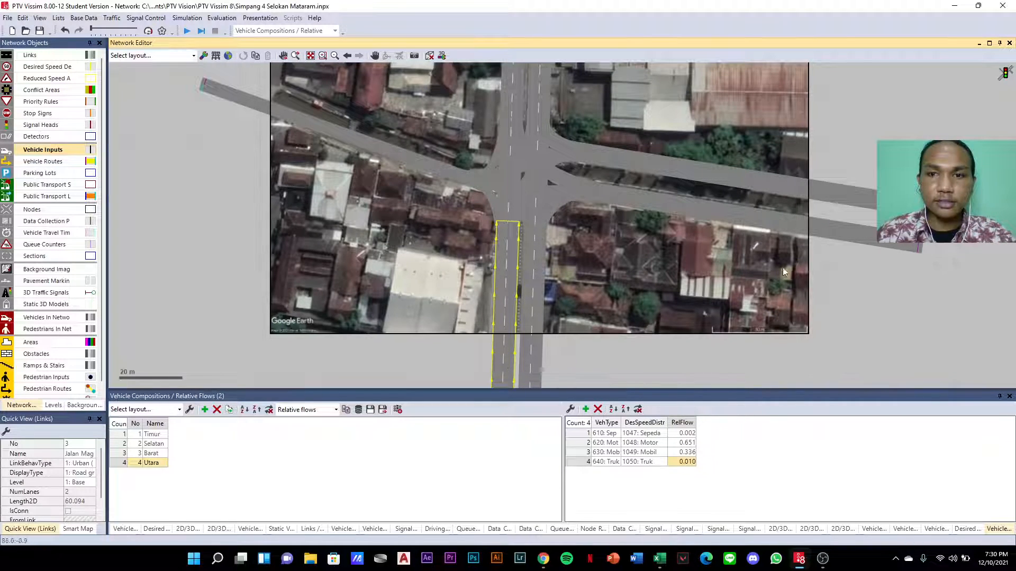
{"action": "left_click", "coordinate": [840, 226]}
{"action": "right_click", "coordinate": [829, 226]}
{"action": "left_click", "coordinate": [856, 236]}
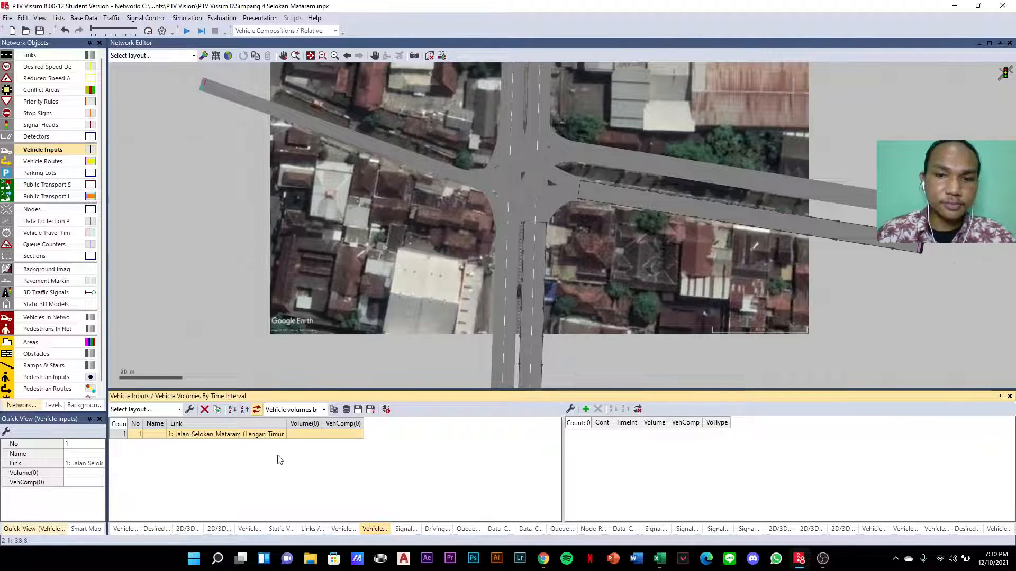
{"action": "left_click", "coordinate": [214, 435]}
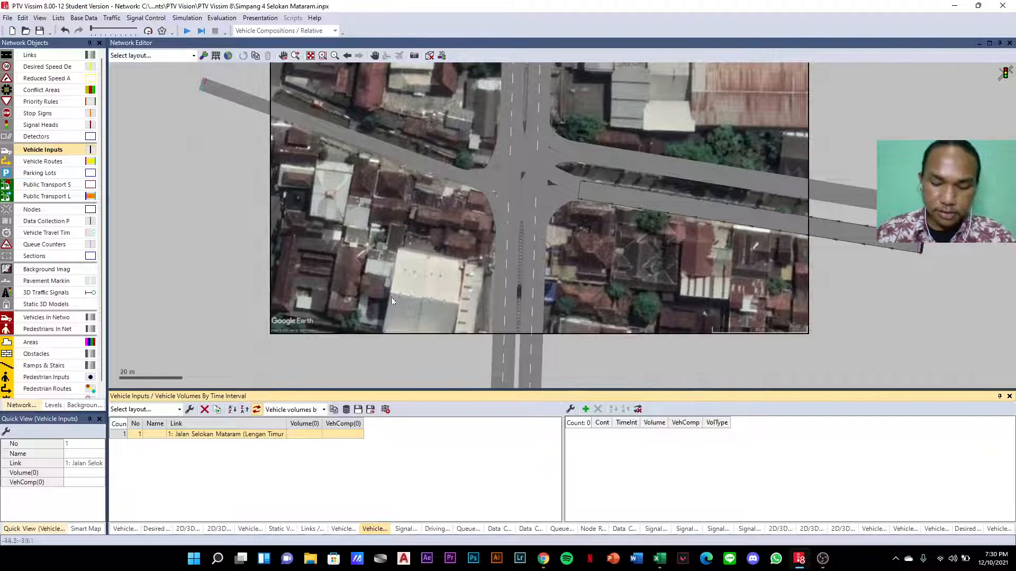
- Show the traffic-count PDF in Chrome beside Vissim, and give the Lengan Timur input volume 1143 with composition 1: Timur
{"action": "left_click_drag", "start_coordinate": [582, 5], "coordinate": [1014, 71]}
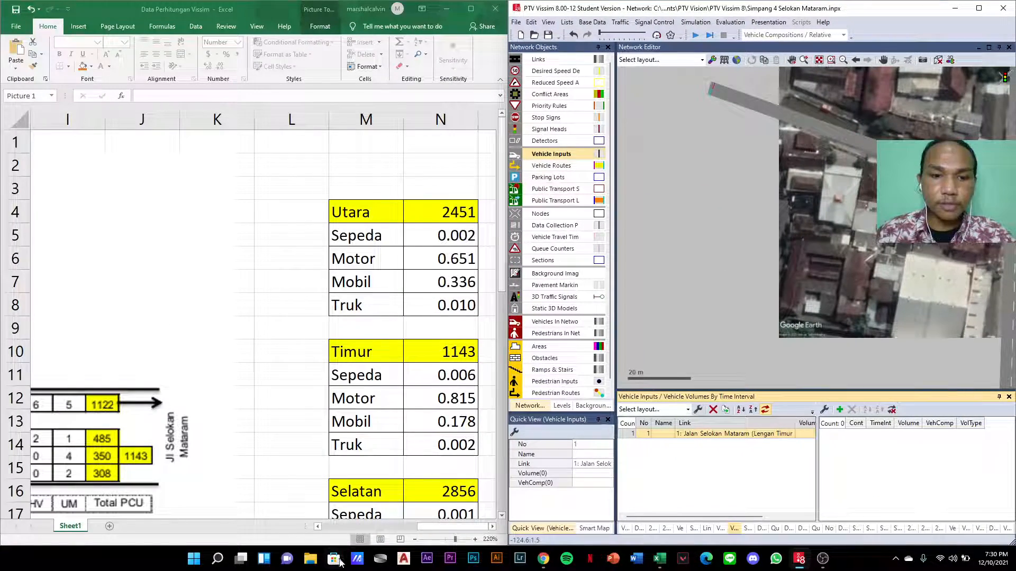
{"action": "left_click", "coordinate": [543, 559]}
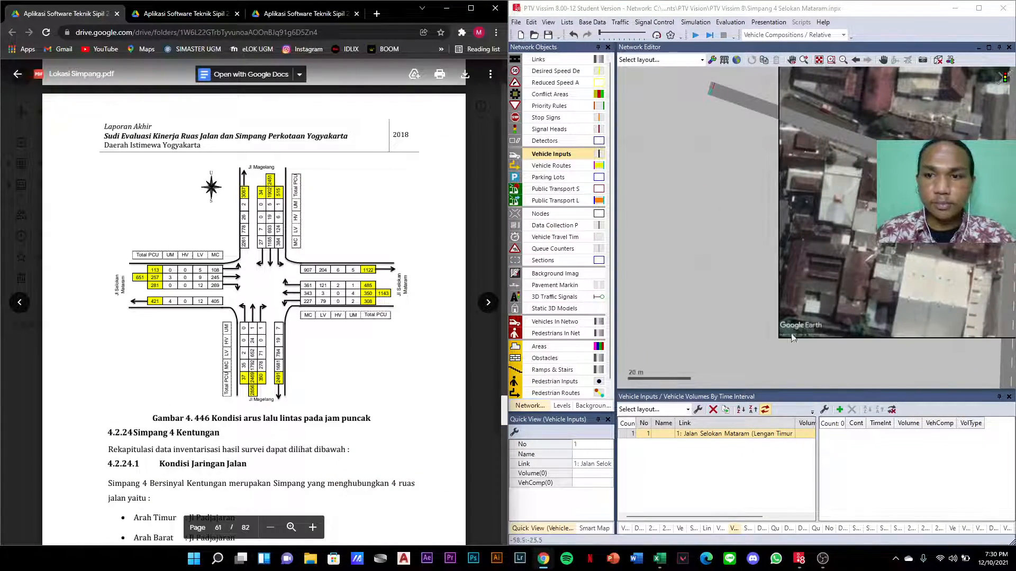
{"action": "left_click", "coordinate": [806, 435]}
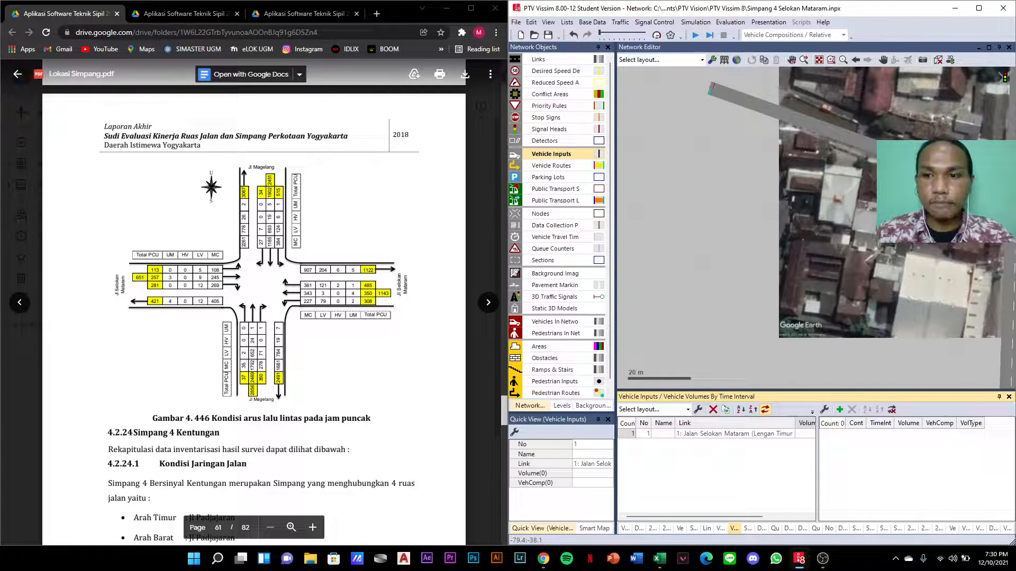
{"action": "left_click_drag", "start_coordinate": [744, 519], "coordinate": [788, 517]}
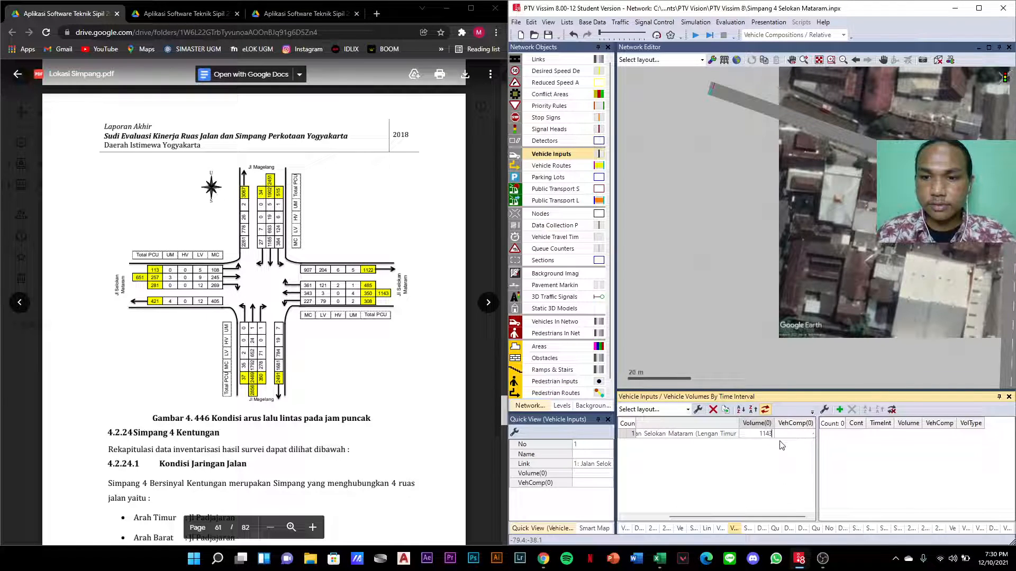
{"action": "left_click", "coordinate": [796, 433]}
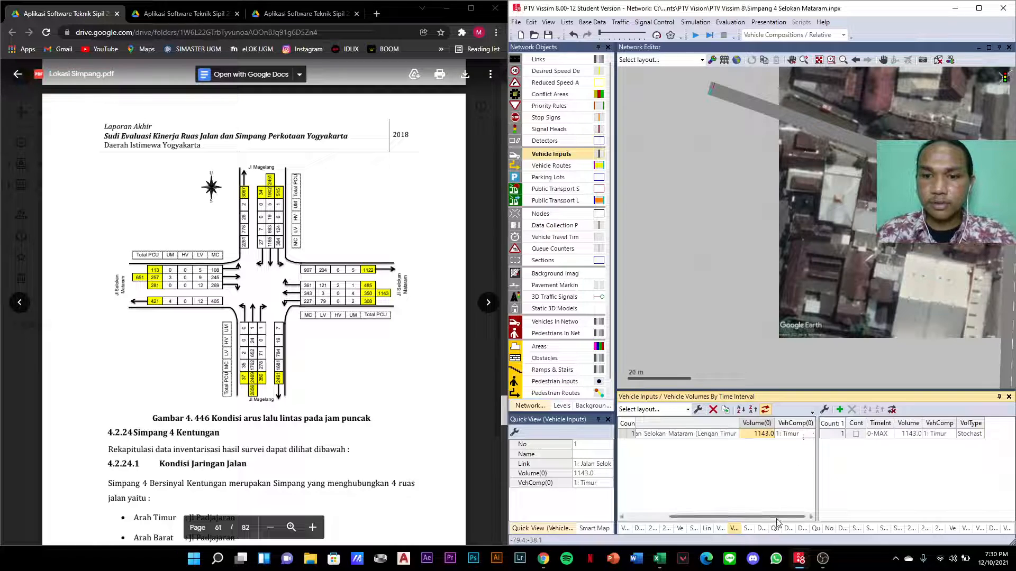
{"action": "left_click", "coordinate": [810, 434]}
{"action": "left_click", "coordinate": [810, 434]}
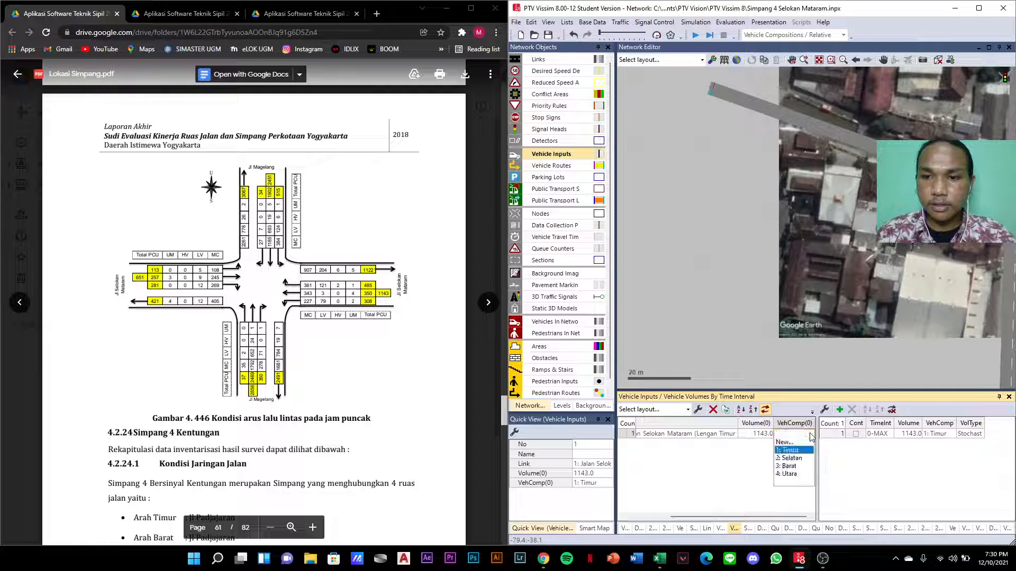
{"action": "left_click", "coordinate": [794, 457]}
- Add a vehicle input on the southern approach link, Jalan Magelang (Lengan Selatan)
{"action": "left_click_drag", "start_coordinate": [794, 518], "coordinate": [750, 517]}
{"action": "left_click_drag", "start_coordinate": [727, 329], "coordinate": [800, 294]}
{"action": "left_click", "coordinate": [795, 304]}
{"action": "right_click", "coordinate": [794, 332]}
{"action": "left_click", "coordinate": [845, 305]}
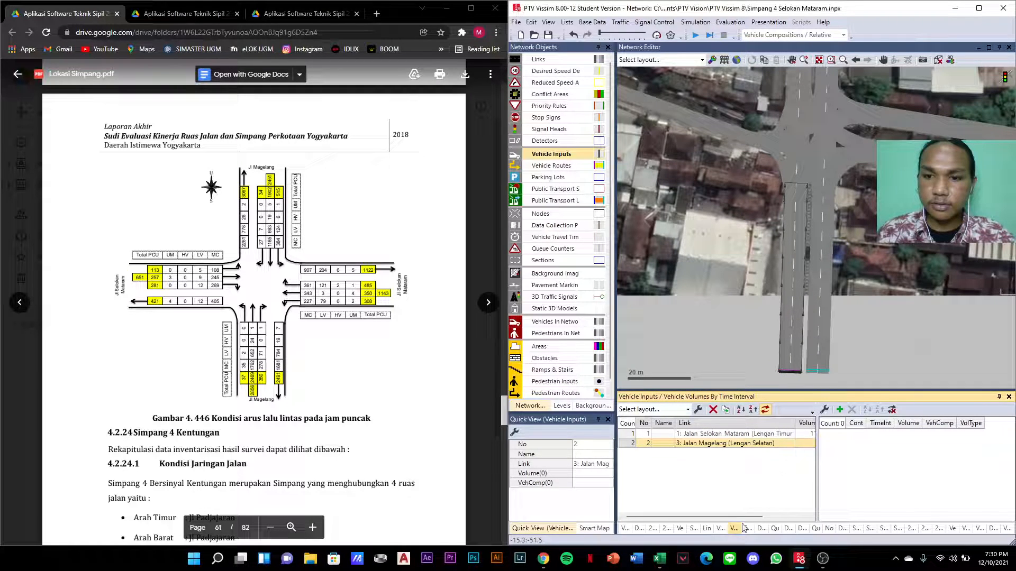
- Set the Lengan Selatan vehicle input's volume to 2856 and its vehicle composition to 2: Selatan
{"action": "left_click_drag", "start_coordinate": [741, 517], "coordinate": [785, 517]}
{"action": "left_click", "coordinate": [765, 444]}
{"action": "type", "text": "2856"}
{"action": "key", "text": "Return"}
{"action": "left_click", "coordinate": [797, 442]}
{"action": "left_click", "coordinate": [798, 442]}
{"action": "left_click", "coordinate": [794, 473]}
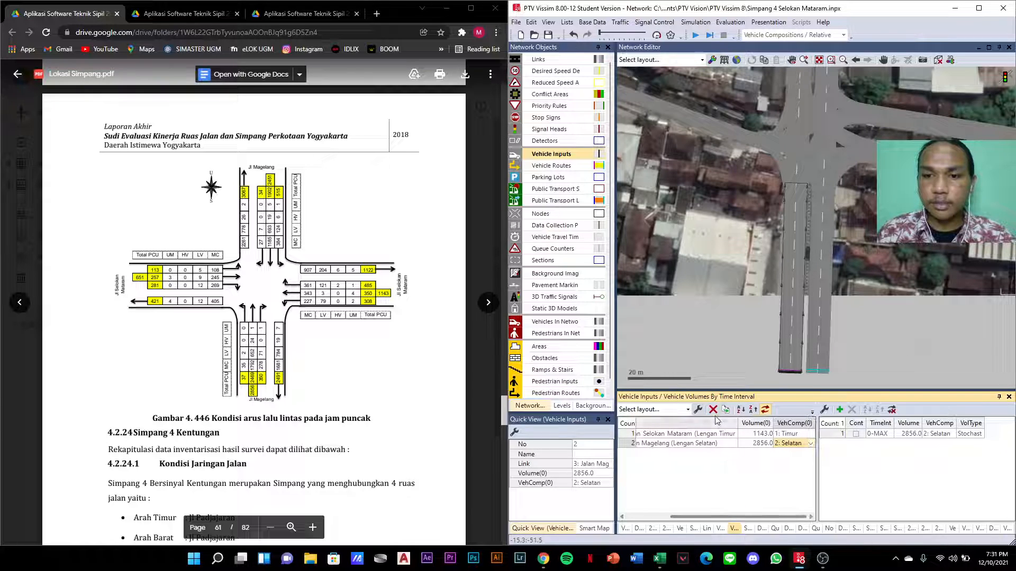
- Add a vehicle input on the western approach link, Jalan Selokan Mataram (Lengan Barat)
{"action": "left_click", "coordinate": [699, 122]}
{"action": "right_click", "coordinate": [696, 111]}
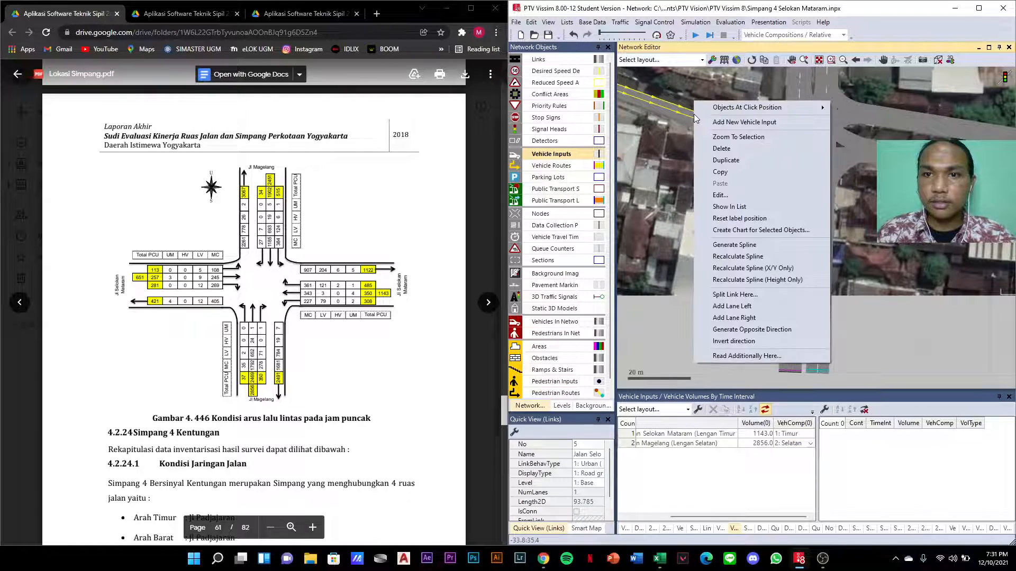
{"action": "left_click", "coordinate": [735, 122]}
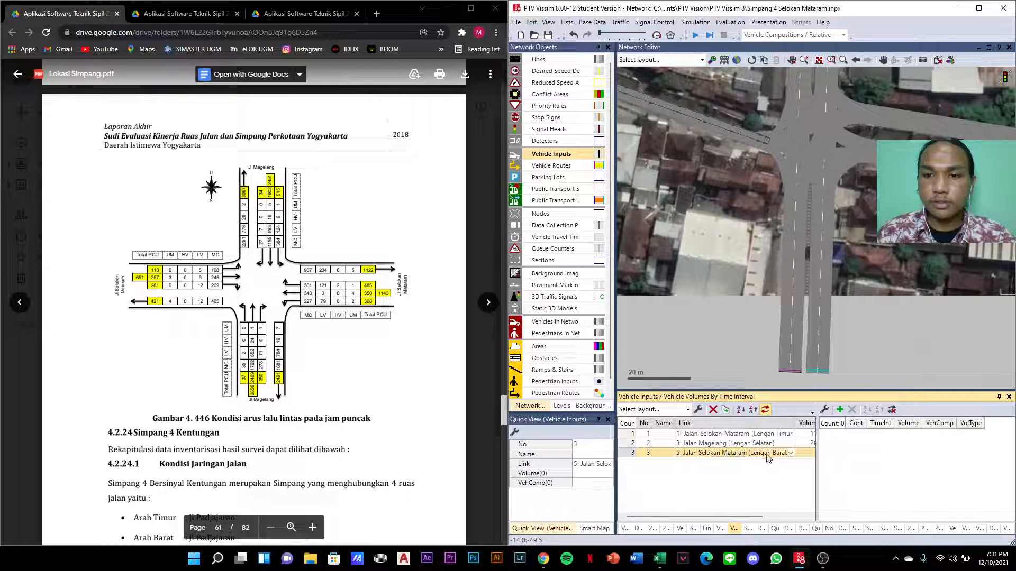
- Set the Lengan Barat vehicle input's volume to 651 and its vehicle composition to 3: Barat
{"action": "left_click", "coordinate": [808, 455]}
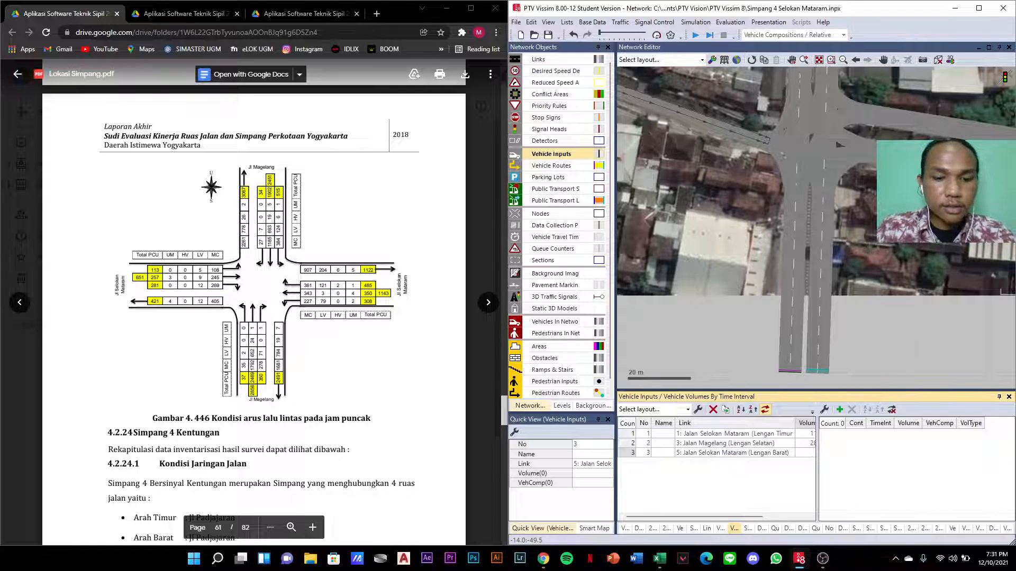
{"action": "type", "text": "651"}
{"action": "key", "text": "Return"}
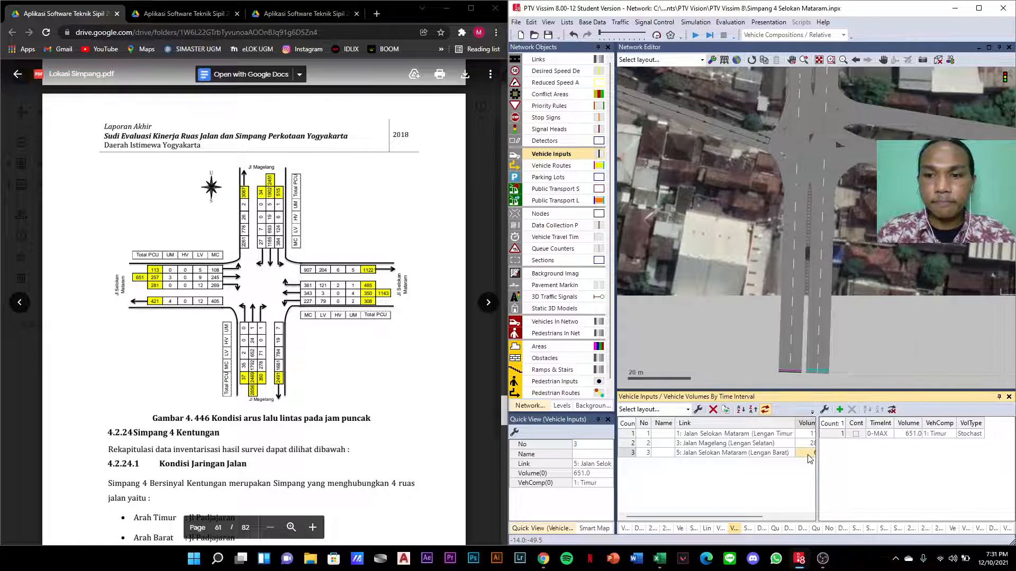
{"action": "left_click", "coordinate": [792, 453]}
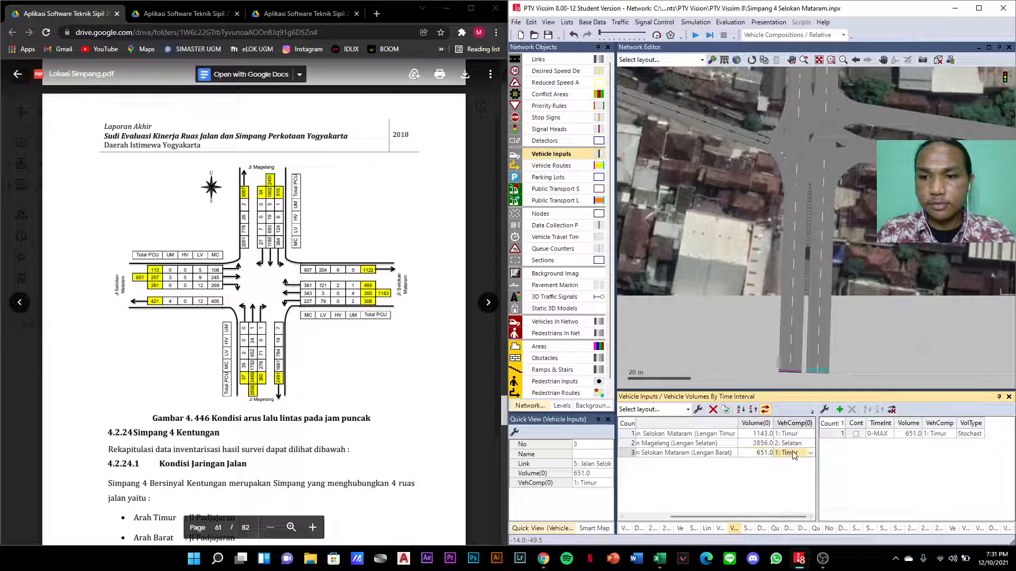
{"action": "left_click", "coordinate": [811, 453]}
{"action": "left_click", "coordinate": [789, 485]}
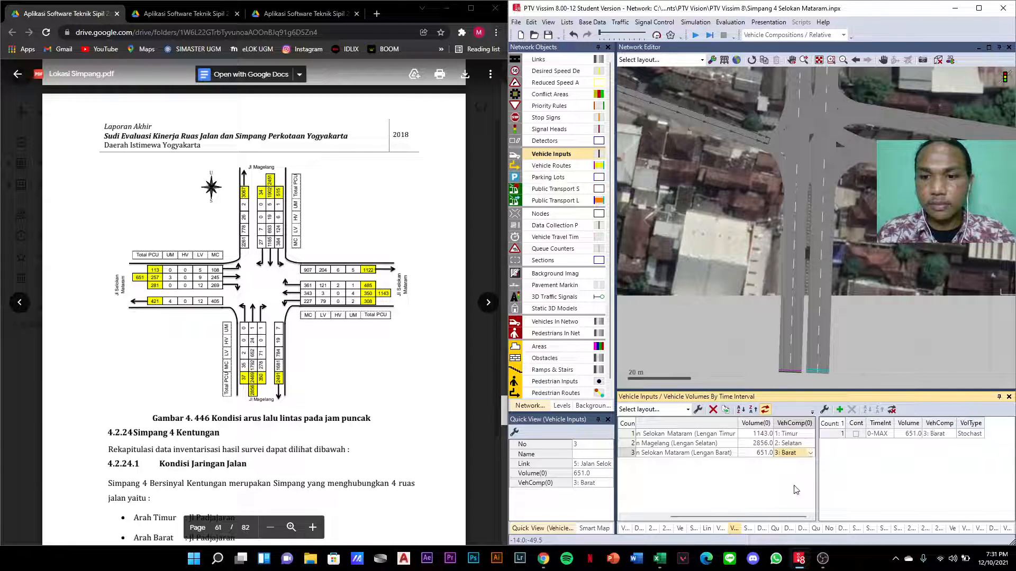
- Add a vehicle input on the northern approach link, Jalan Magelang (Lengan Utara)
{"action": "left_click_drag", "start_coordinate": [754, 241], "coordinate": [682, 395]}
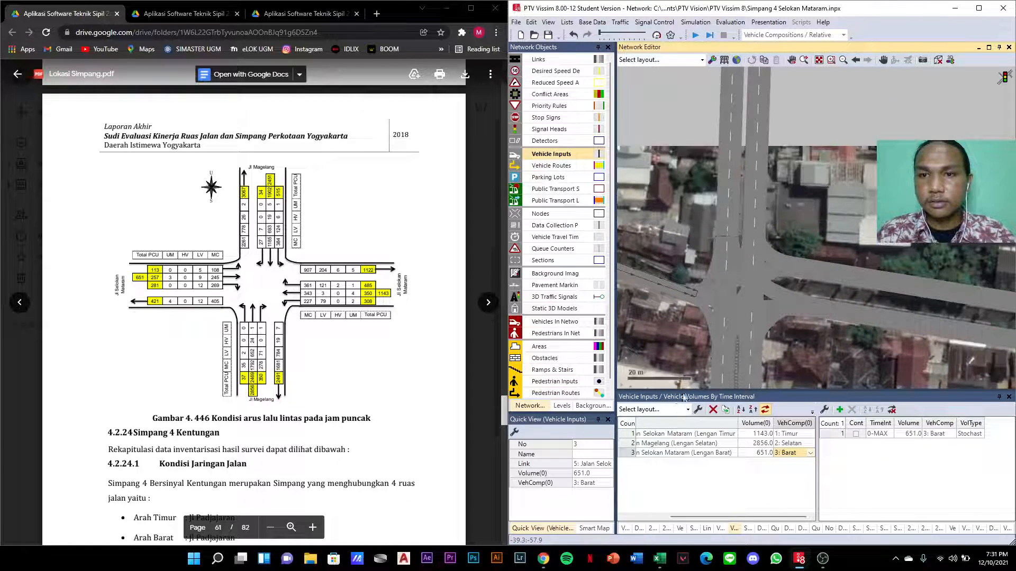
{"action": "left_click", "coordinate": [748, 164]}
{"action": "right_click", "coordinate": [756, 106]}
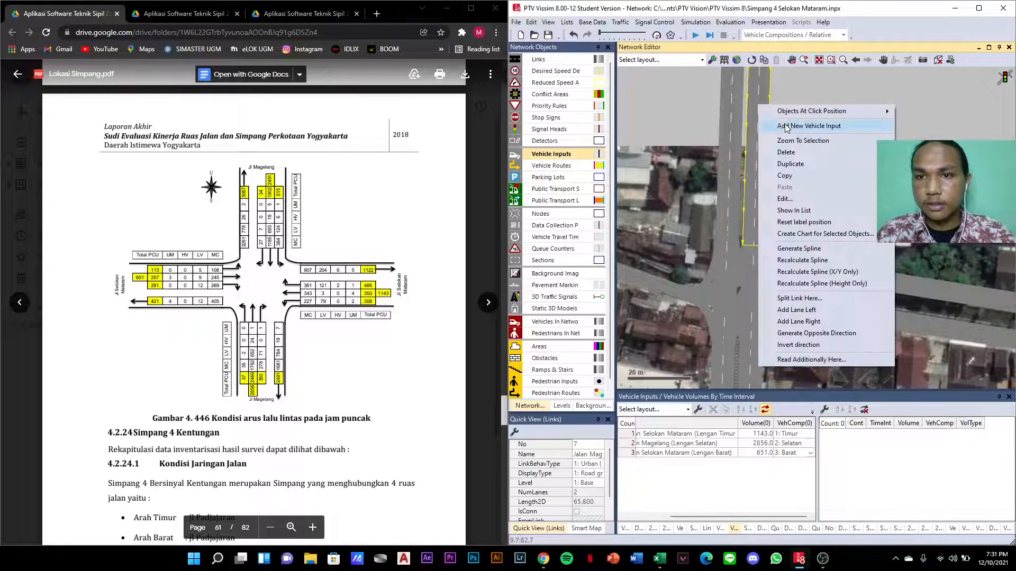
{"action": "left_click", "coordinate": [782, 126]}
- Set the Lengan Utara vehicle input's volume to 2451 and its vehicle composition to 4: Utara
{"action": "left_click", "coordinate": [805, 465]}
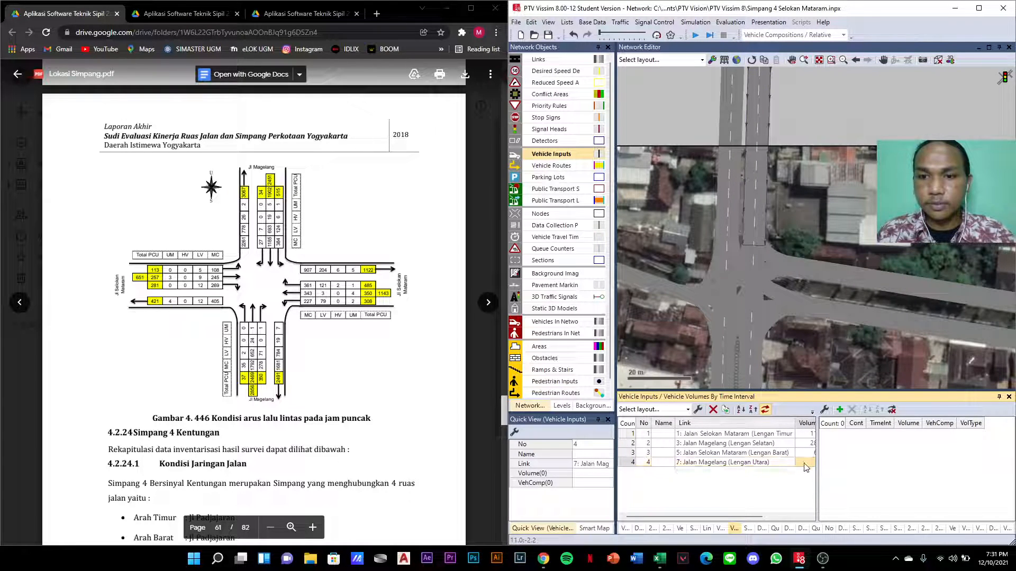
{"action": "type", "text": "2451"}
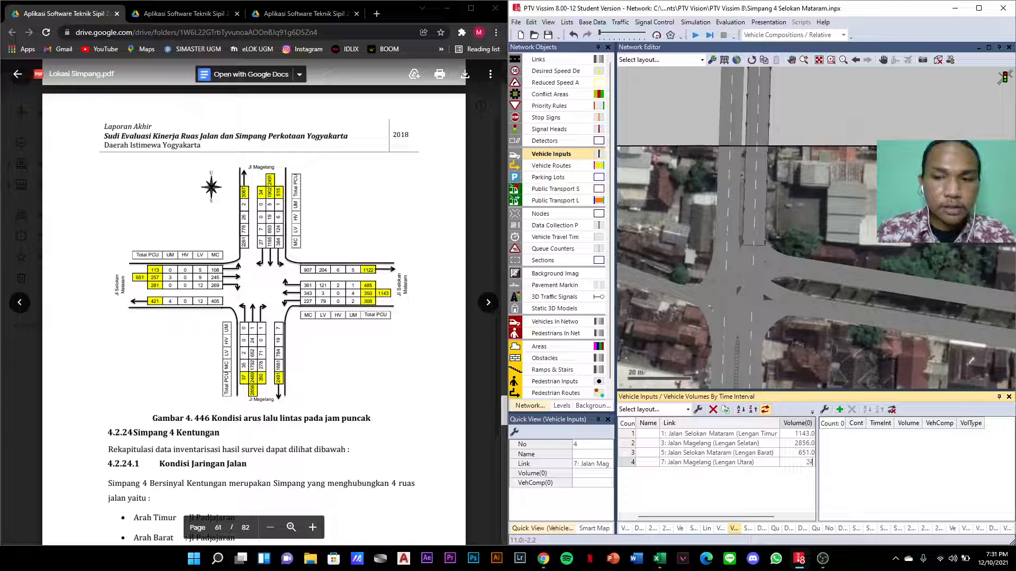
{"action": "key", "text": "Return"}
{"action": "left_click_drag", "start_coordinate": [764, 518], "coordinate": [796, 518]}
{"action": "left_click", "coordinate": [808, 465]}
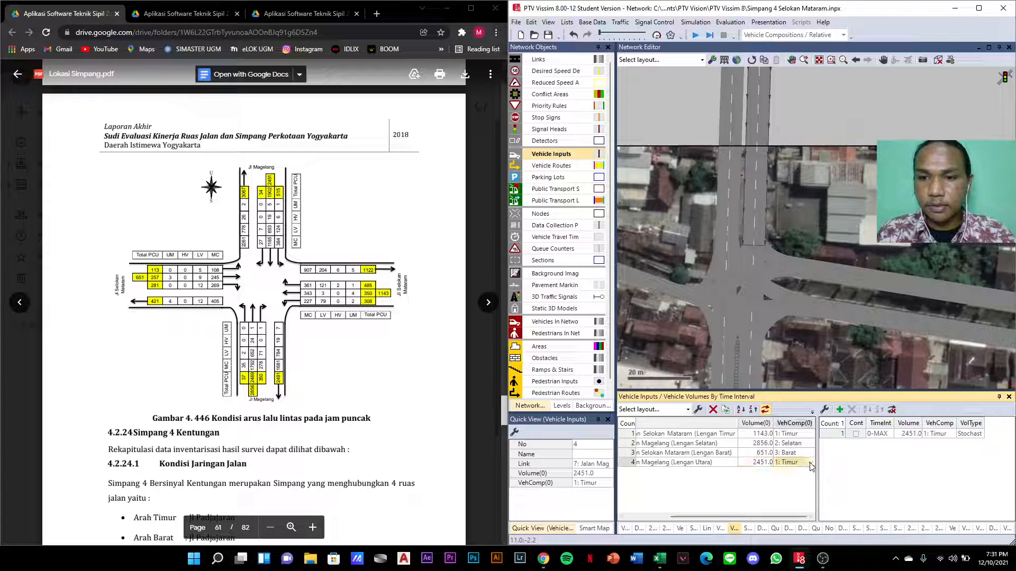
{"action": "left_click", "coordinate": [811, 464]}
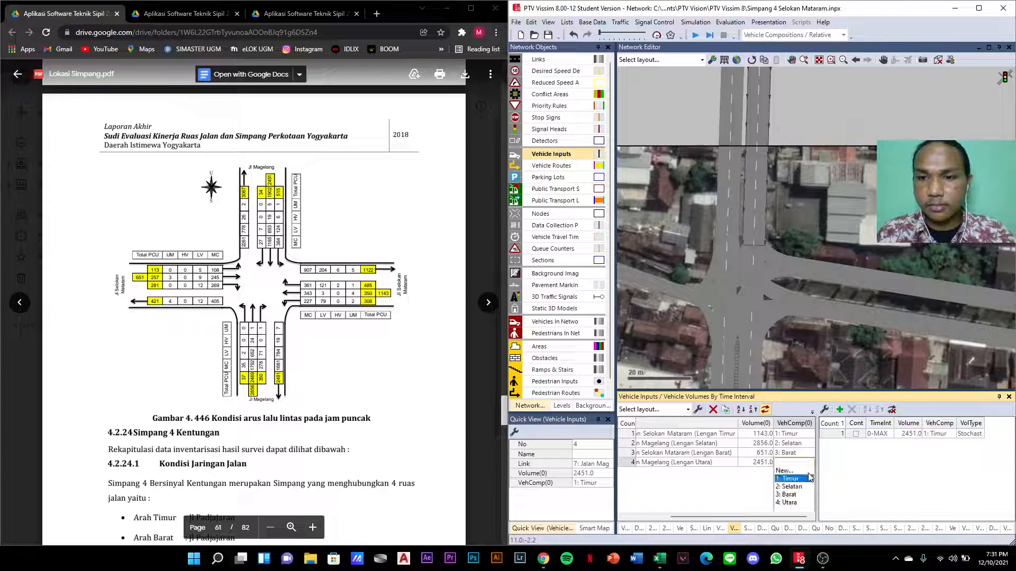
{"action": "left_click", "coordinate": [794, 502]}
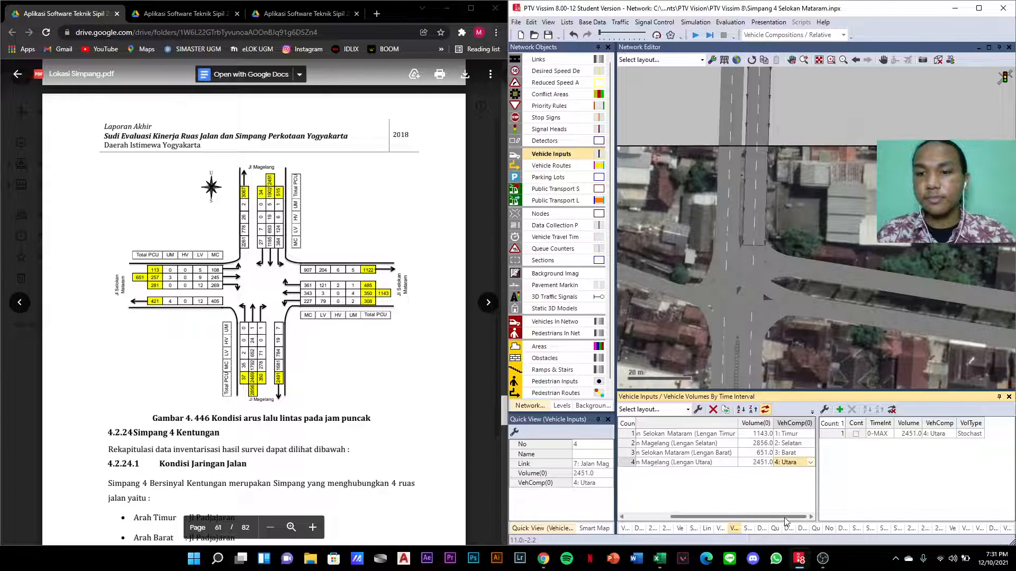
{"action": "left_click", "coordinate": [813, 182]}
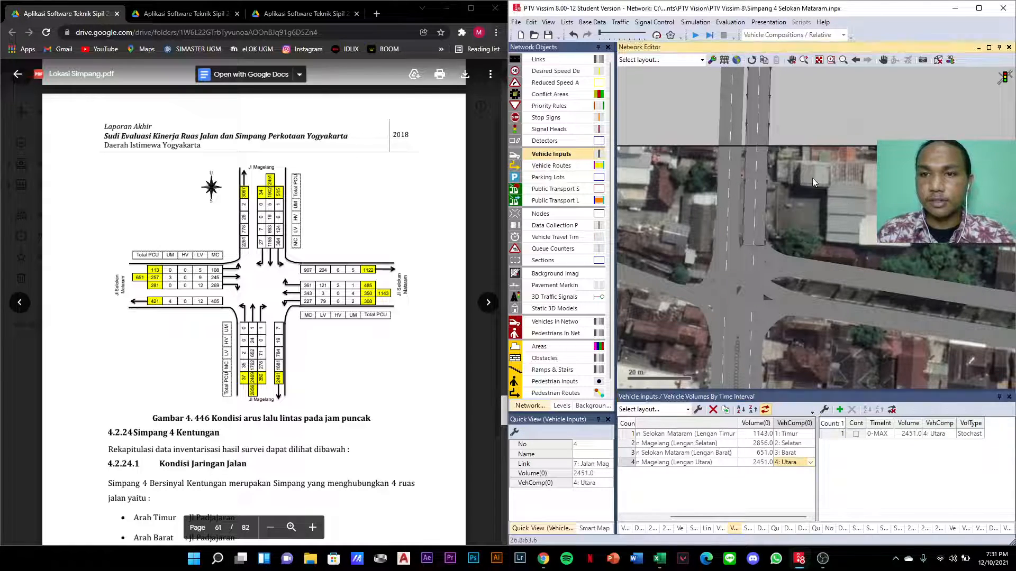
{"action": "scroll", "coordinate": [811, 178], "scroll_direction": "down", "scroll_amount": 3}
{"action": "left_click", "coordinate": [830, 334]}
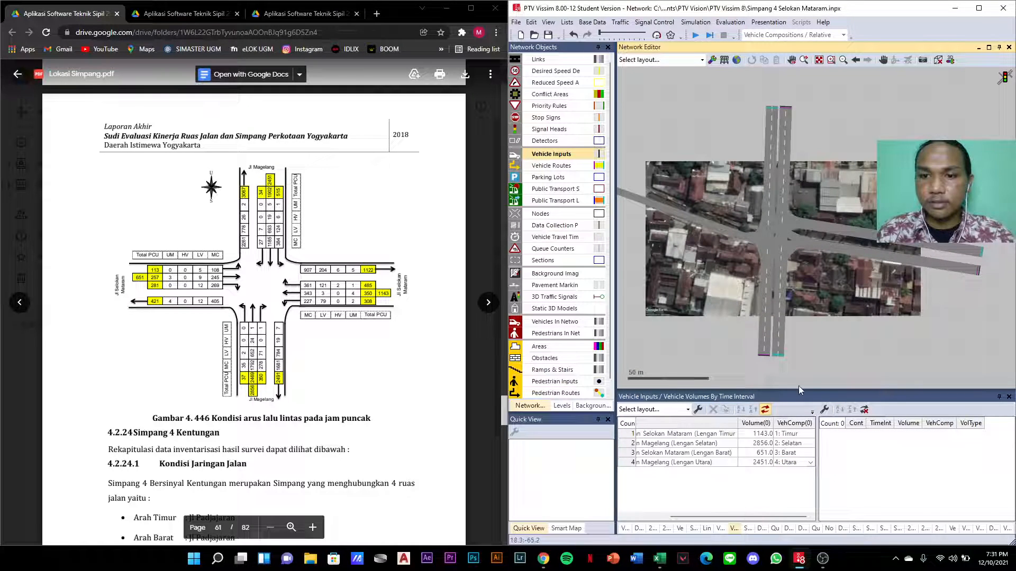
{"action": "scroll", "coordinate": [816, 334], "scroll_direction": "up", "scroll_amount": 3}
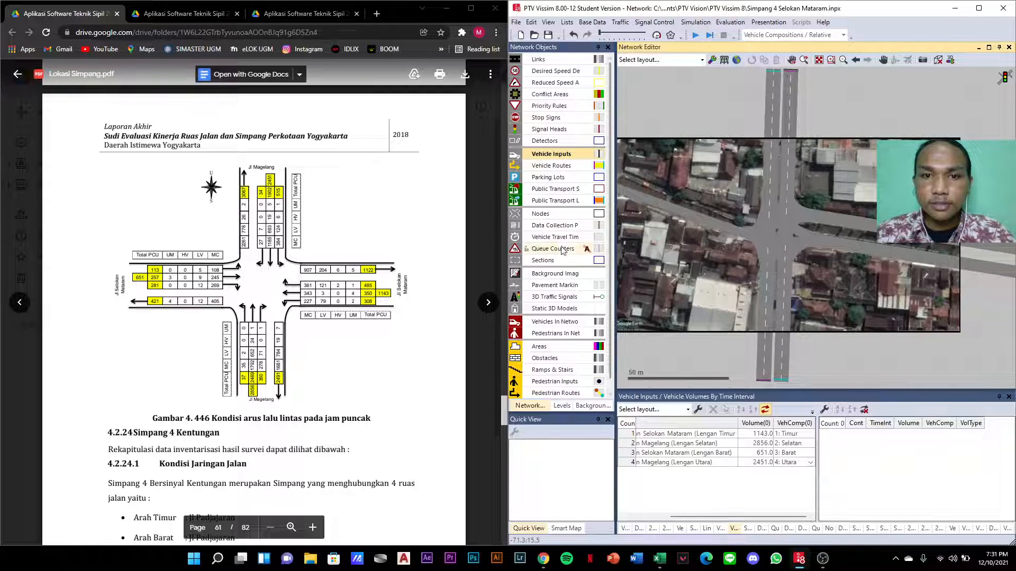
- Open the signal controllers list and maximize the Vissim window
{"action": "left_click", "coordinate": [654, 23]}
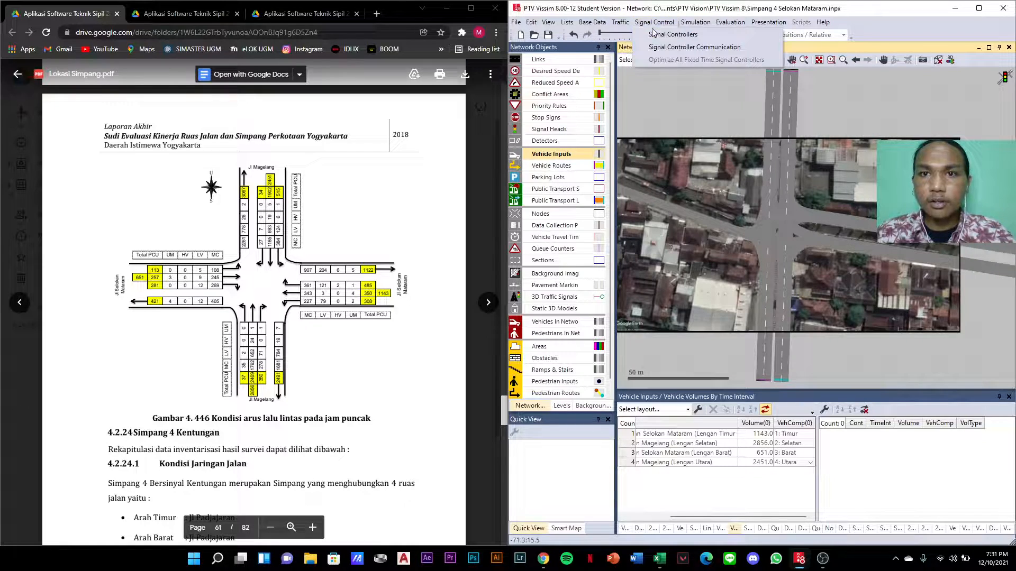
{"action": "left_click", "coordinate": [671, 34]}
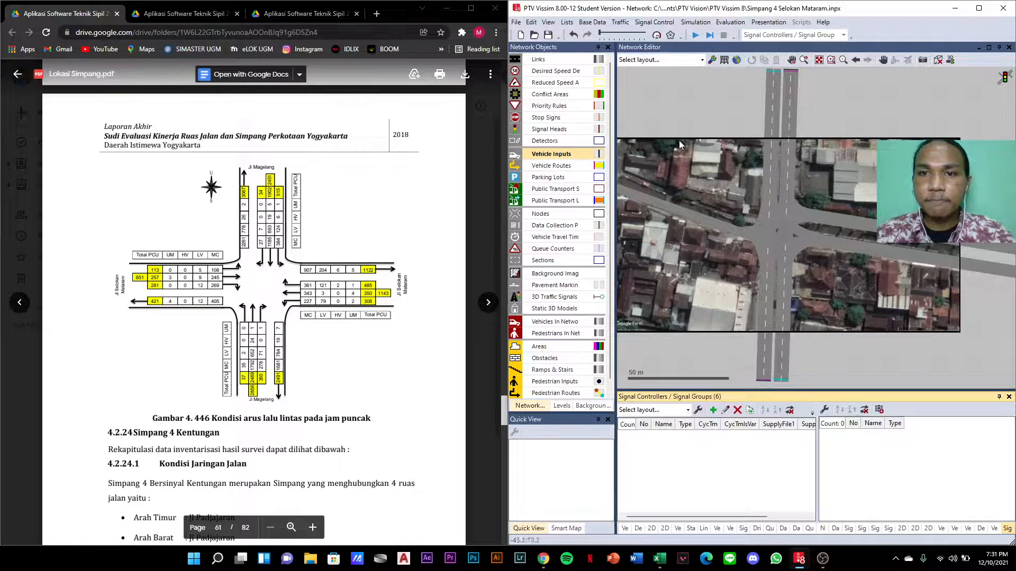
{"action": "left_click", "coordinate": [713, 411]}
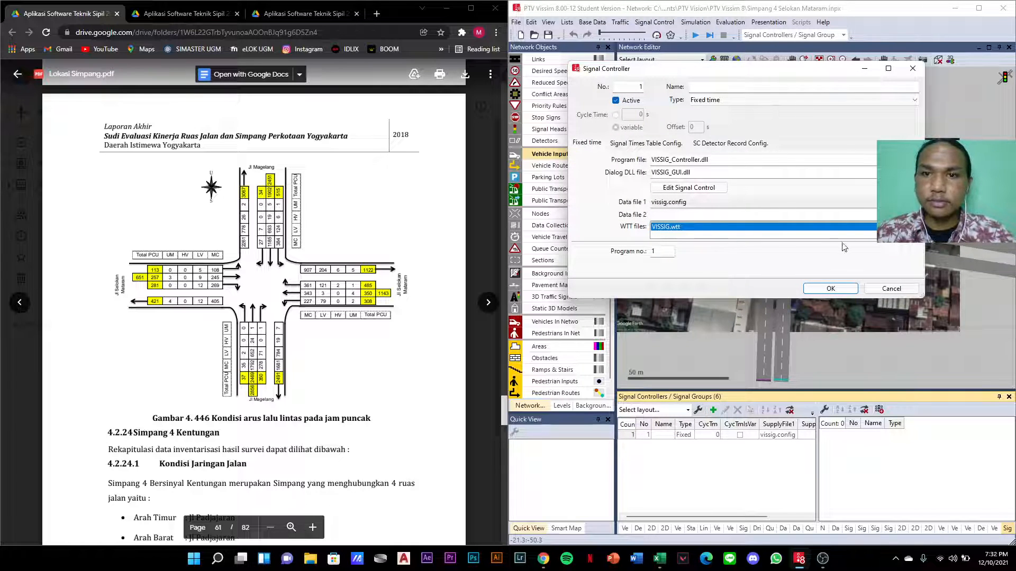
{"action": "left_click", "coordinate": [891, 289]}
{"action": "left_click_drag", "start_coordinate": [841, 6], "coordinate": [685, 30]}
{"action": "key", "text": "super+Left"}
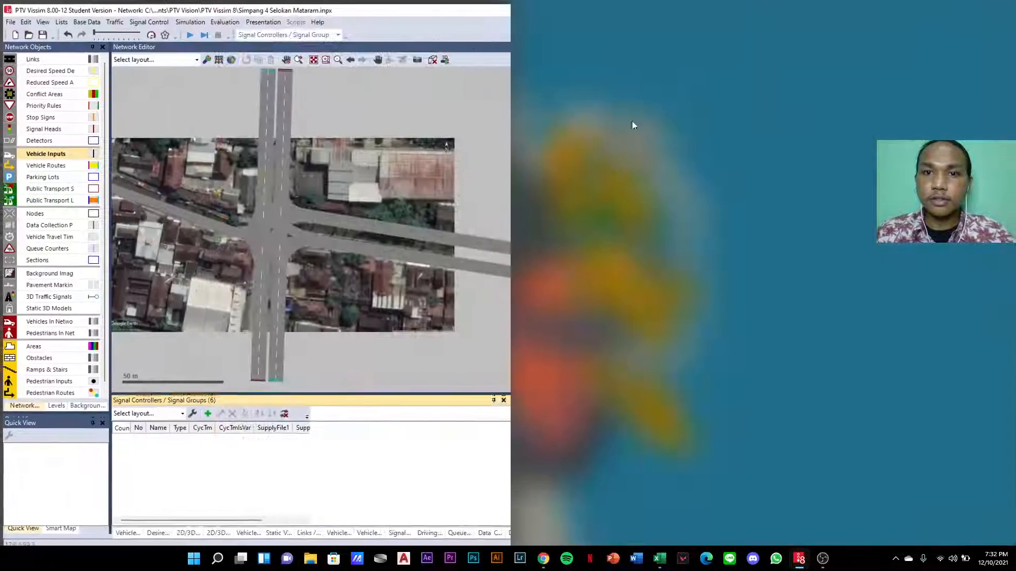
{"action": "key", "text": "super+Up"}
- Add a fixed-time signal controller named Simpang 4 Selokan Mataram
{"action": "left_click", "coordinate": [204, 410]}
{"action": "left_click", "coordinate": [720, 87]}
{"action": "type", "text": "Simpang 4 Selokan Mataram"}
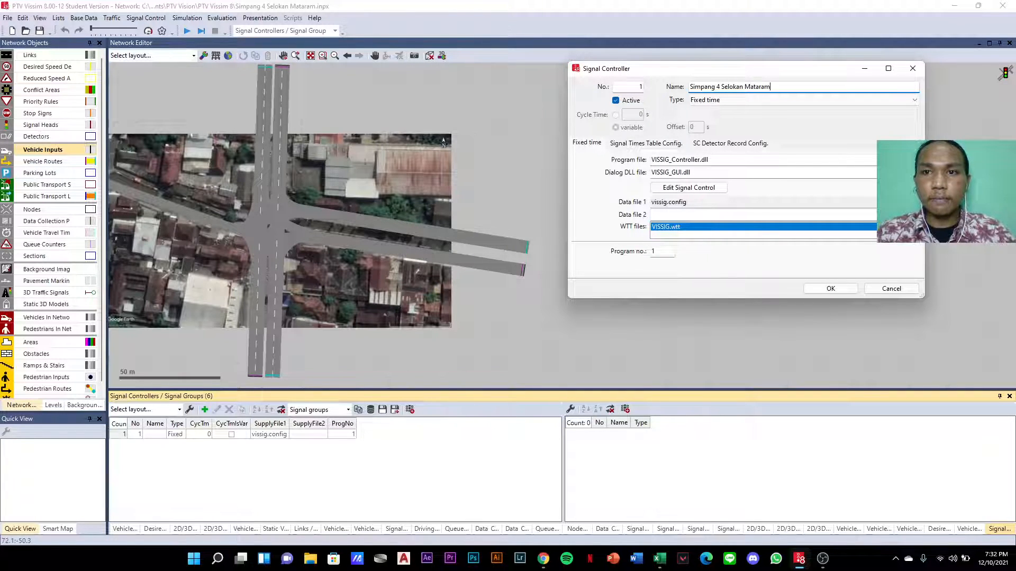
- Open the controller's signal control editor and add four signal groups
{"action": "left_click", "coordinate": [702, 190]}
{"action": "left_click_drag", "start_coordinate": [182, 23], "coordinate": [523, 134]}
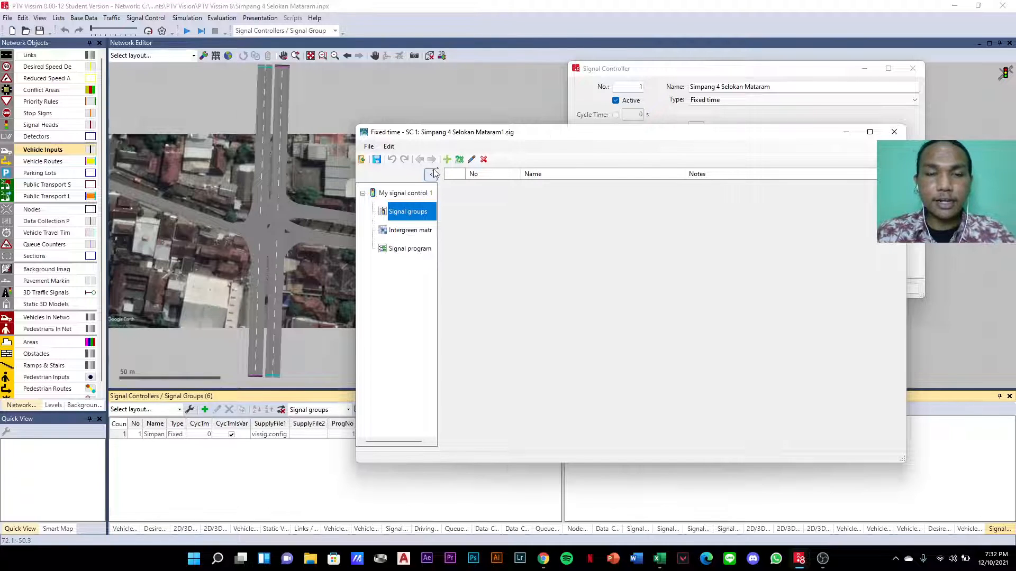
{"action": "left_click_drag", "start_coordinate": [487, 136], "coordinate": [530, 250]}
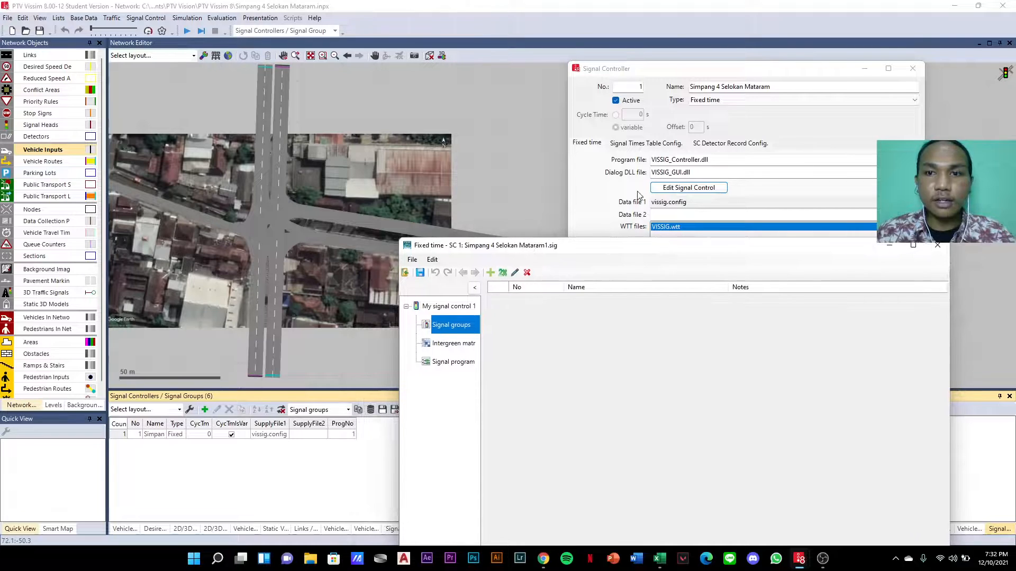
{"action": "left_click_drag", "start_coordinate": [634, 245], "coordinate": [609, 100]}
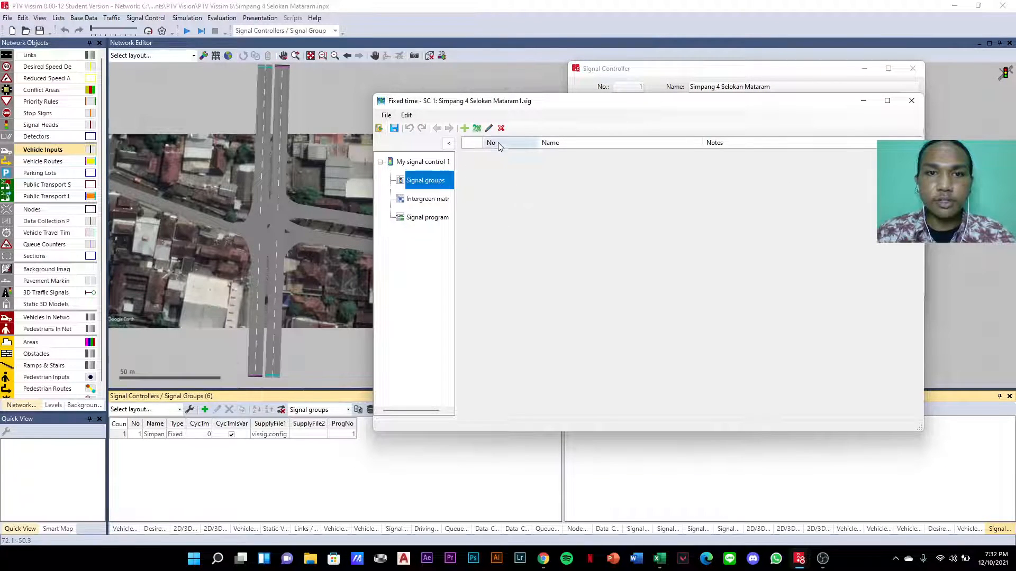
{"action": "left_click", "coordinate": [464, 128]}
{"action": "left_click", "coordinate": [464, 129]}
{"action": "left_click", "coordinate": [464, 129]}
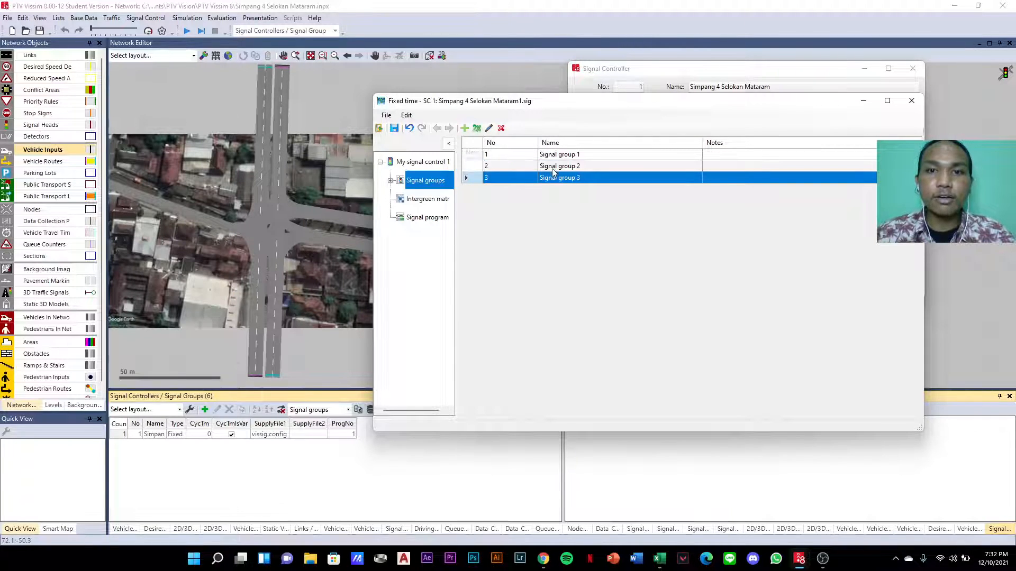
{"action": "left_click", "coordinate": [560, 155]}
{"action": "left_click", "coordinate": [464, 129]}
- Rename signal groups 1 to 4 as Timur, Selatan, Barat and Utara
{"action": "left_click", "coordinate": [588, 155]}
{"action": "left_click", "coordinate": [589, 156]}
{"action": "type", "text": "Timur"}
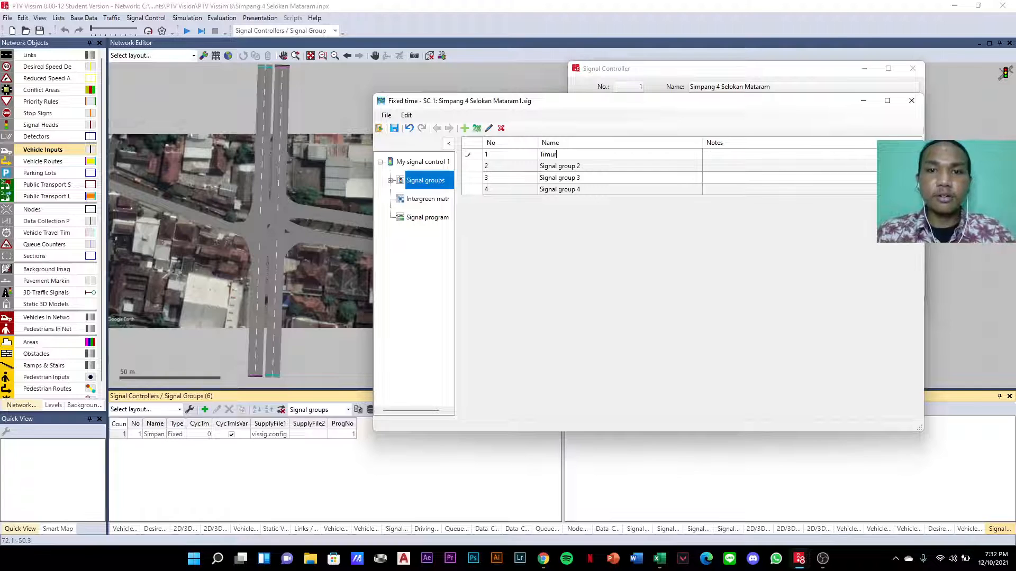
{"action": "key", "text": "Return"}
{"action": "type", "text": "Selatan"}
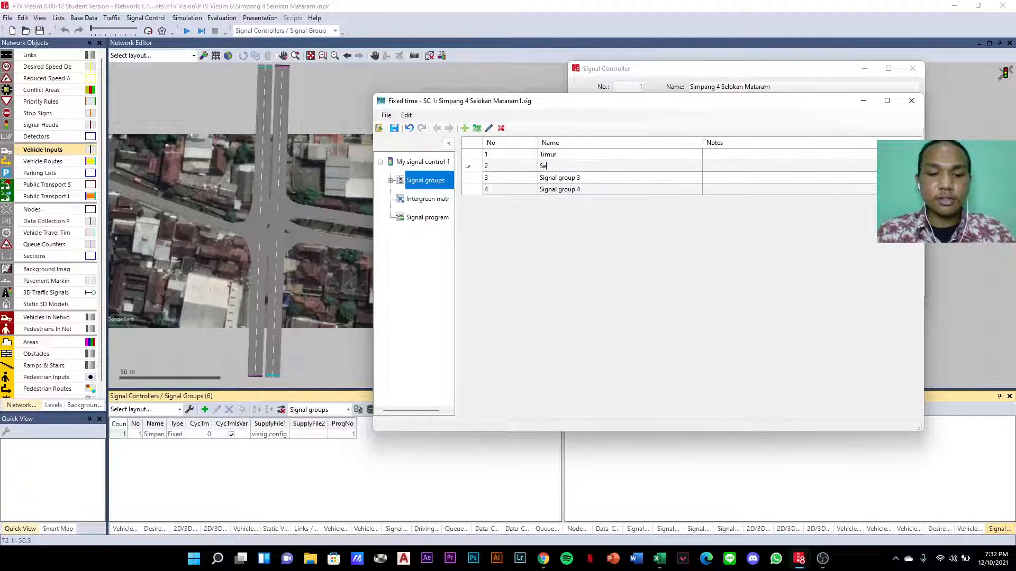
{"action": "key", "text": "Return"}
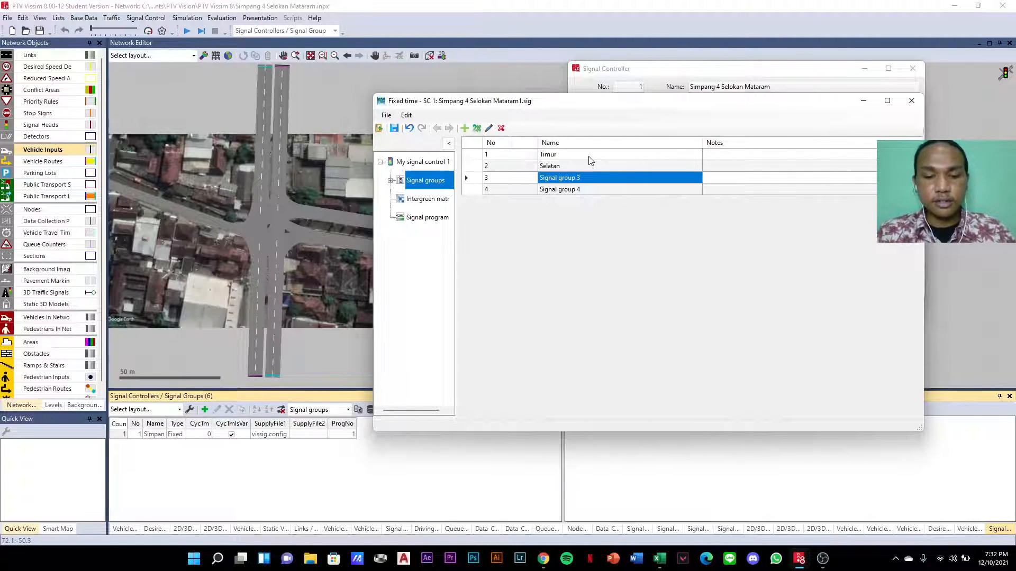
{"action": "type", "text": "Barat"}
{"action": "key", "text": "Return"}
{"action": "type", "text": "Utara"}
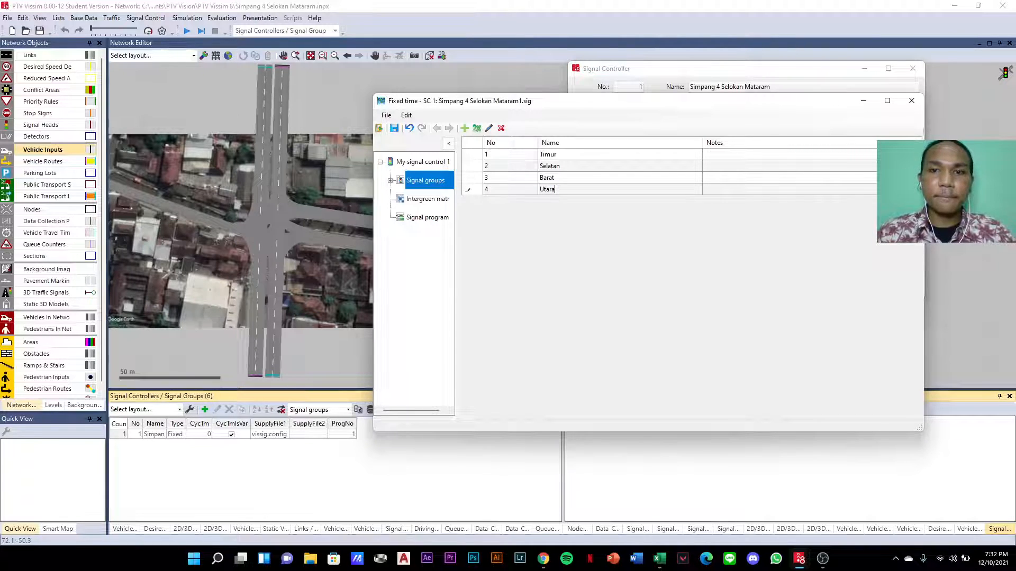
{"action": "key", "text": "Return"}
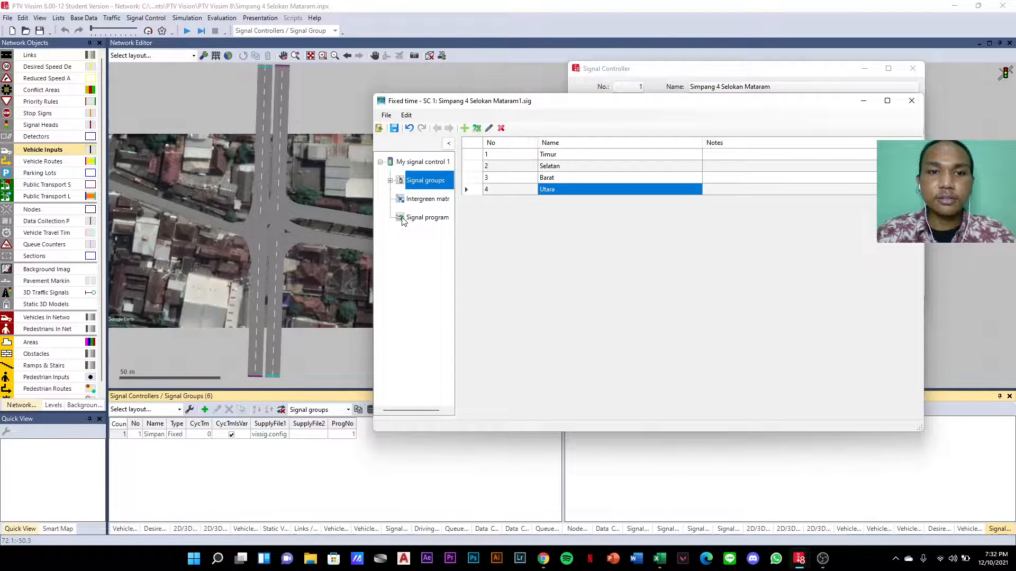
- Open the Timur signal group's settings and place the editor side by side with the browser
{"action": "left_click", "coordinate": [391, 181]}
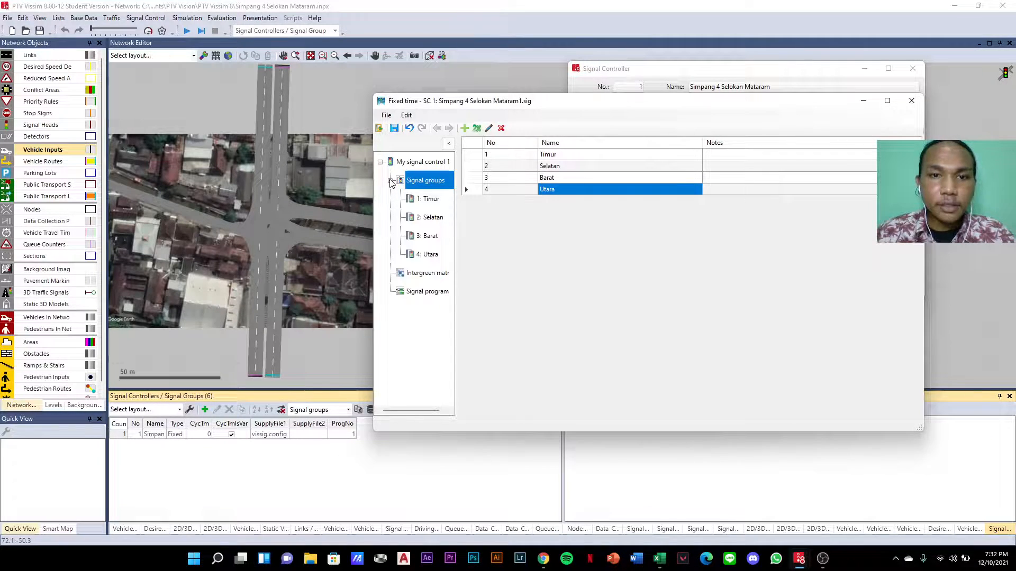
{"action": "left_click", "coordinate": [440, 200]}
{"action": "left_click_drag", "start_coordinate": [558, 110], "coordinate": [659, 150]}
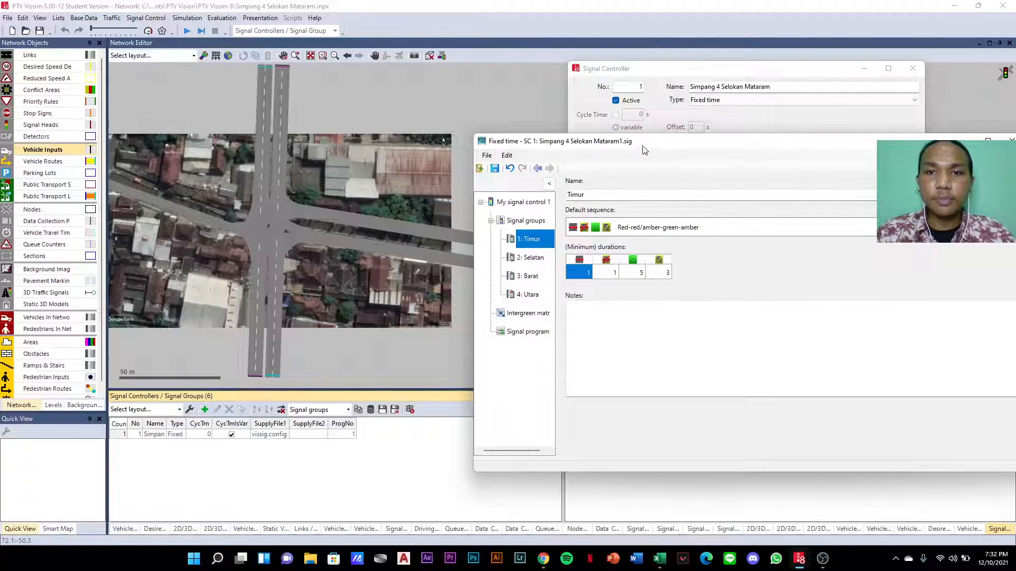
{"action": "left_click_drag", "start_coordinate": [696, 143], "coordinate": [1013, 132]}
{"action": "left_click", "coordinate": [189, 186]}
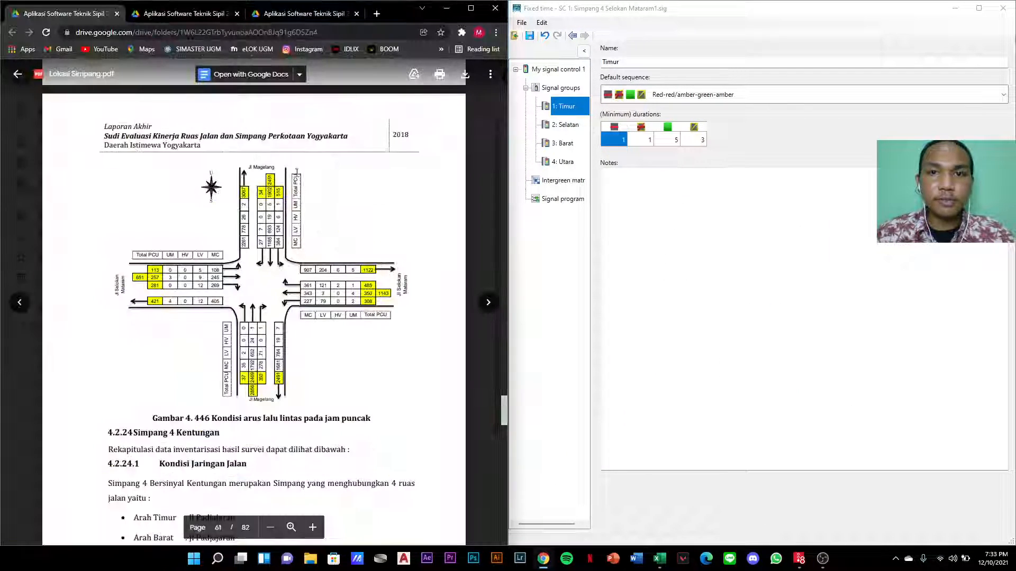
- Look up the cycle-time diagram for Simpang 4 Jl Magelang in Waktu Siklus.pdf
{"action": "left_click", "coordinate": [307, 17]}
{"action": "left_click", "coordinate": [207, 17]}
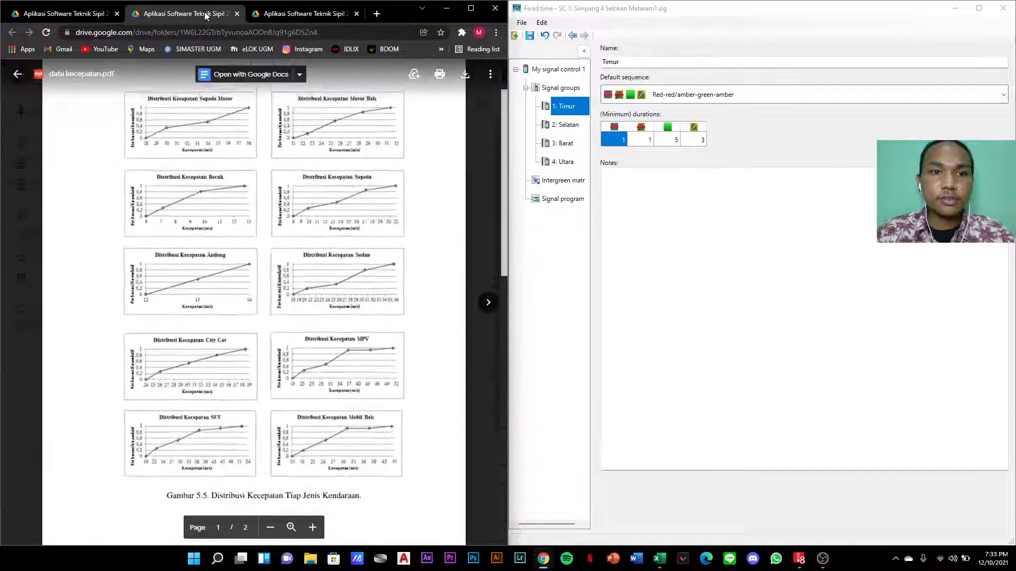
{"action": "left_click", "coordinate": [264, 16]}
{"action": "scroll", "coordinate": [299, 302], "scroll_direction": "down", "scroll_amount": 1}
{"action": "scroll", "coordinate": [299, 302], "scroll_direction": "down", "scroll_amount": 2}
{"action": "double_click", "coordinate": [222, 476]}
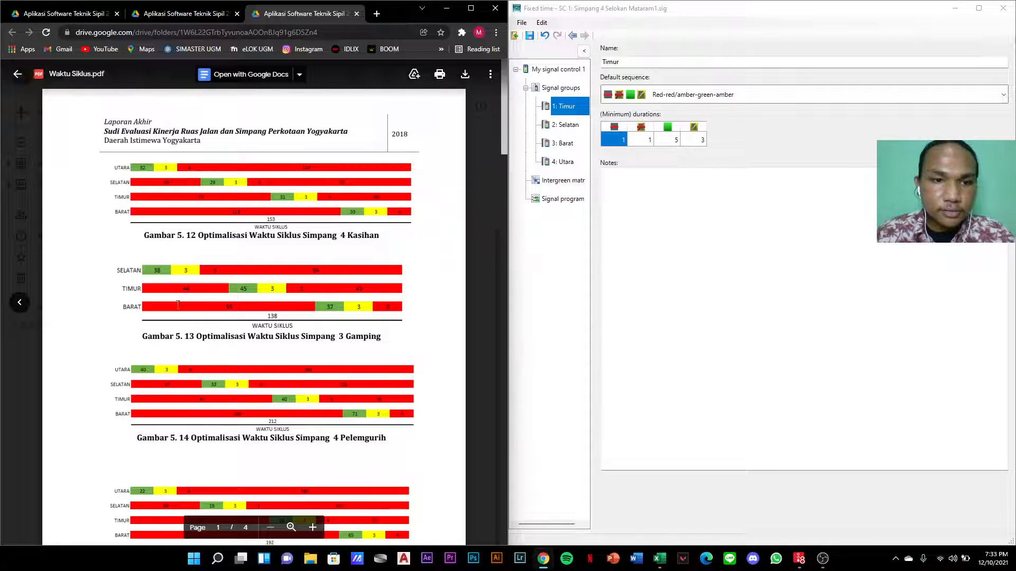
{"action": "scroll", "coordinate": [178, 305], "scroll_direction": "down", "scroll_amount": 3}
{"action": "scroll", "coordinate": [316, 243], "scroll_direction": "up", "scroll_amount": 2}
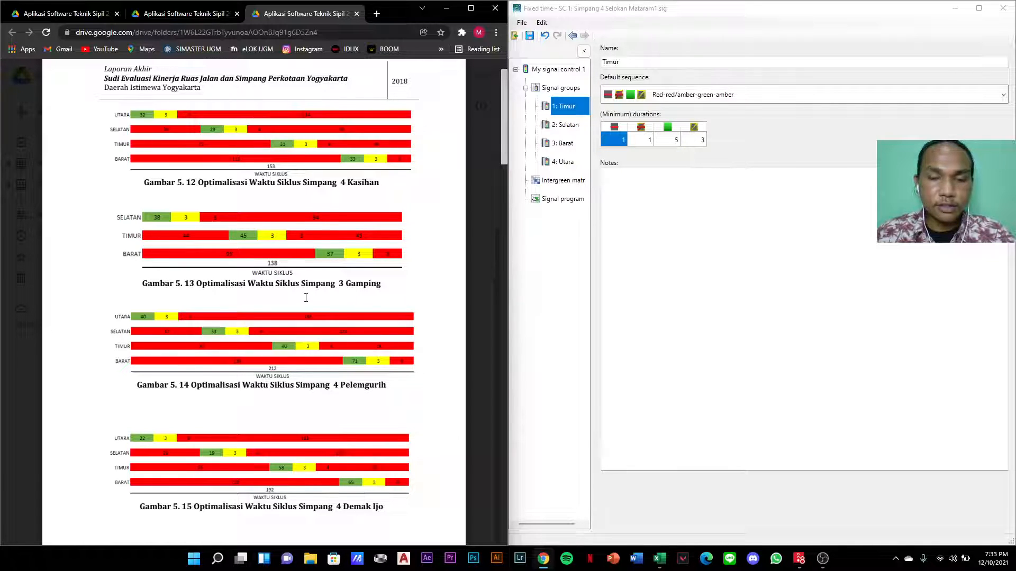
{"action": "scroll", "coordinate": [264, 293], "scroll_direction": "down", "scroll_amount": 5}
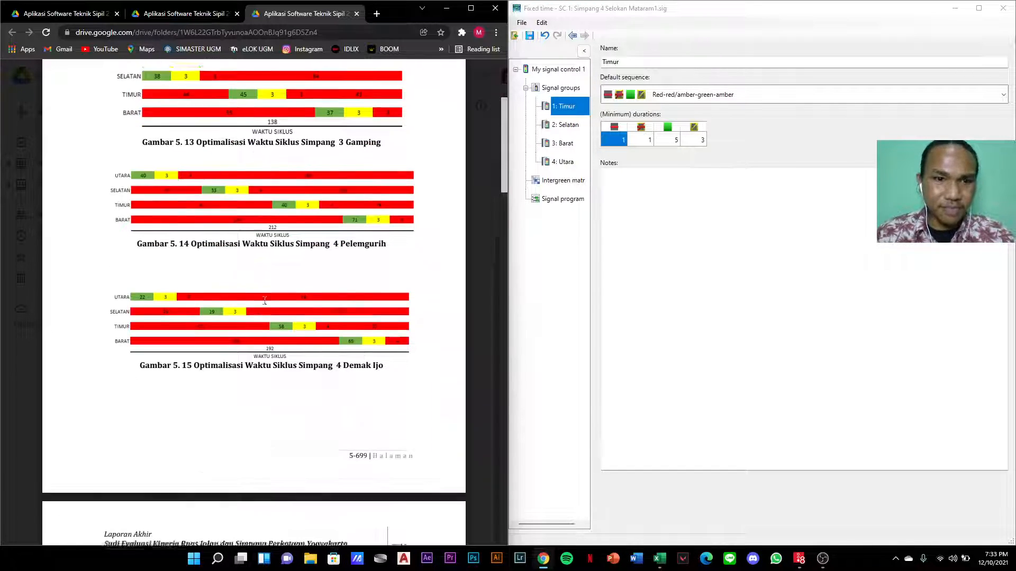
{"action": "scroll", "coordinate": [271, 295], "scroll_direction": "down", "scroll_amount": 8}
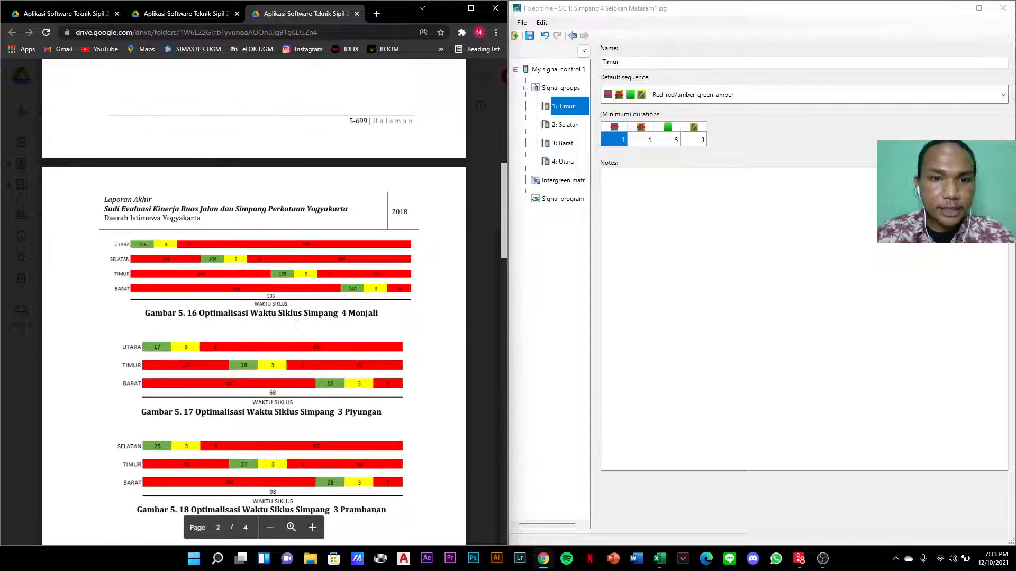
{"action": "scroll", "coordinate": [297, 334], "scroll_direction": "down", "scroll_amount": 10}
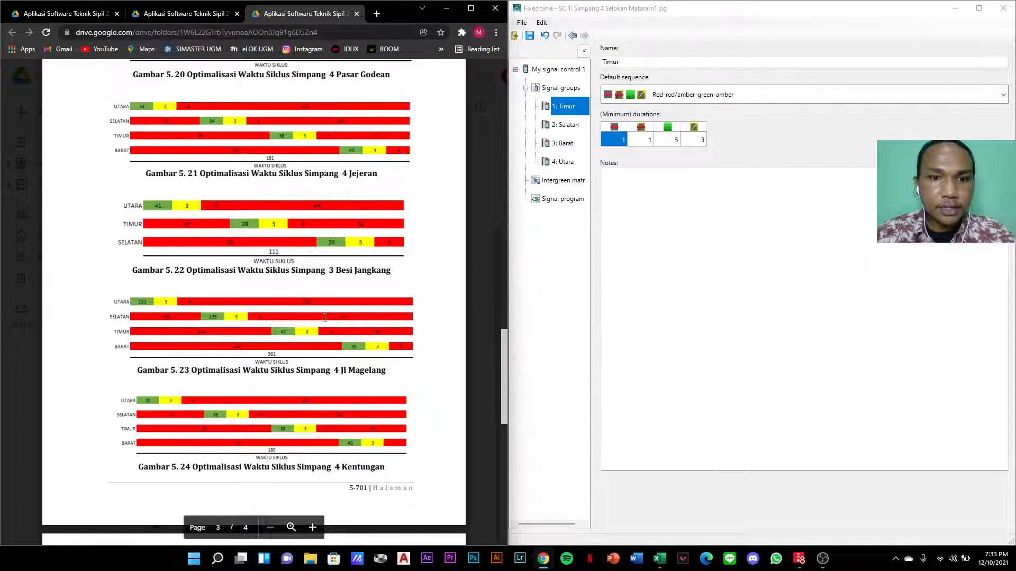
{"action": "scroll", "coordinate": [326, 315], "scroll_direction": "down", "scroll_amount": 1}
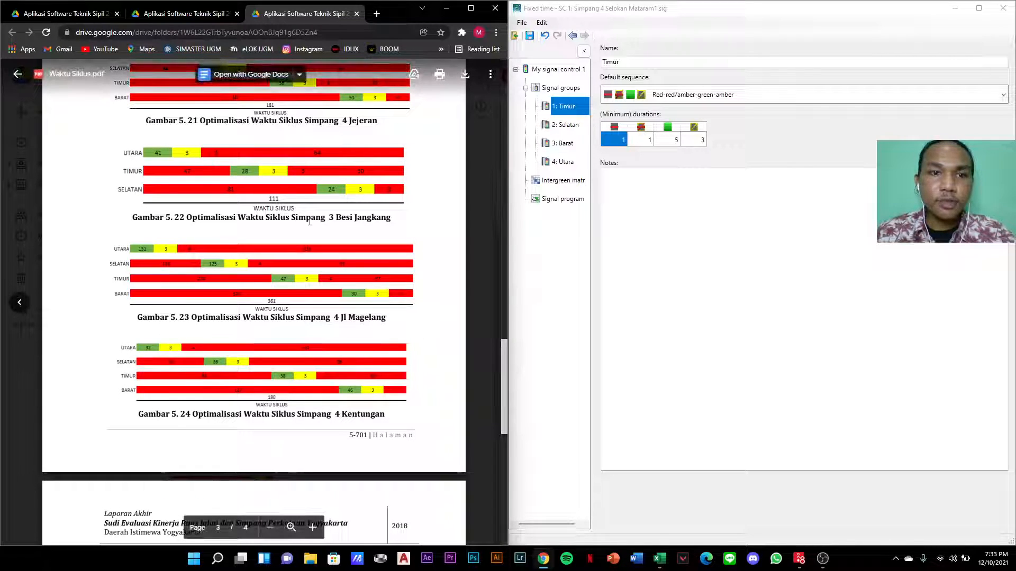
- Set the Timur signal group's minimum durations to 270 for red, 4 for red/amber and 47 for green, using the cycle-time diagram
{"action": "left_click", "coordinate": [621, 138]}
{"action": "type", "text": "270"}
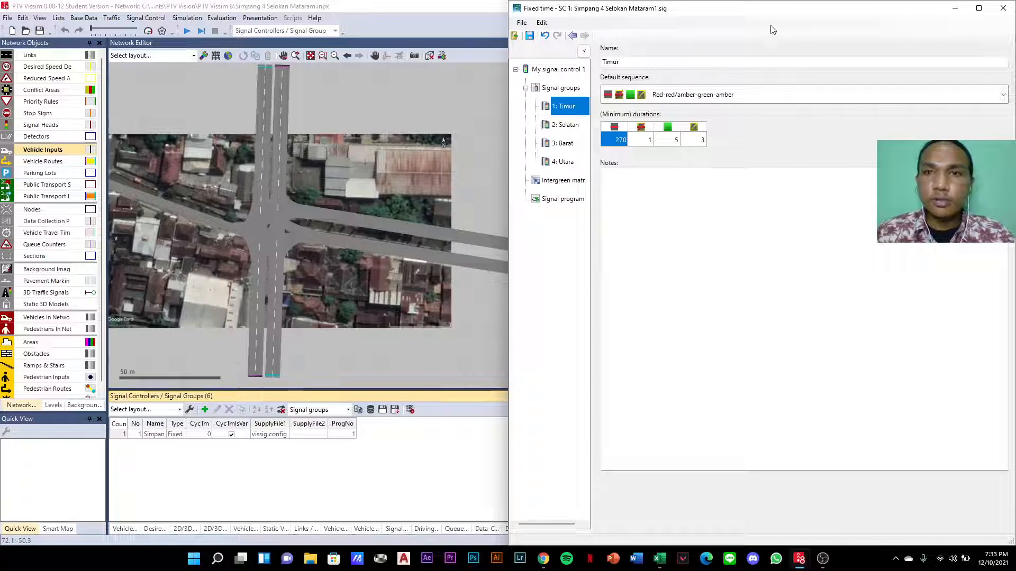
{"action": "left_click", "coordinate": [544, 560]}
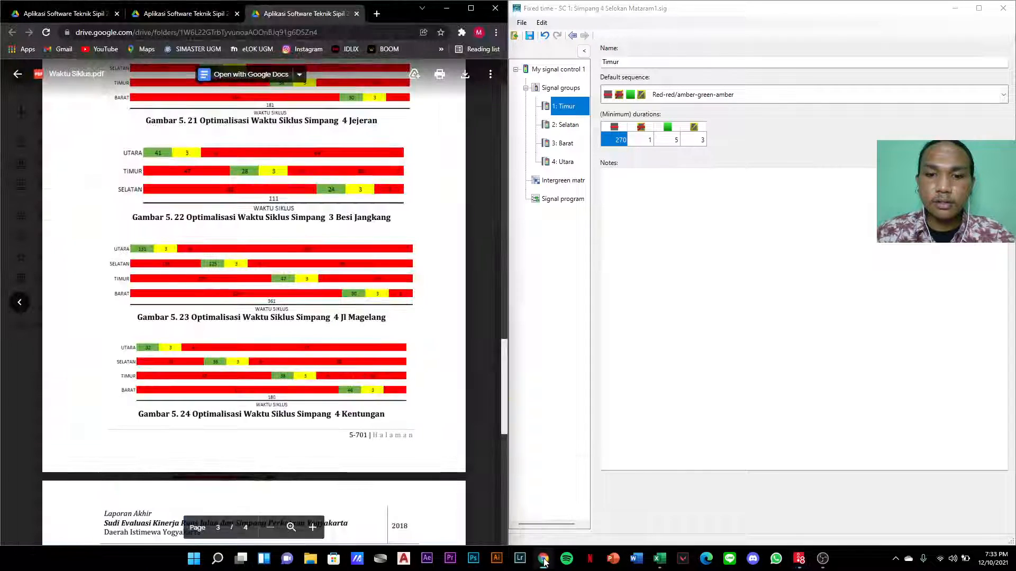
{"action": "left_click", "coordinate": [651, 142]}
{"action": "type", "text": "4"}
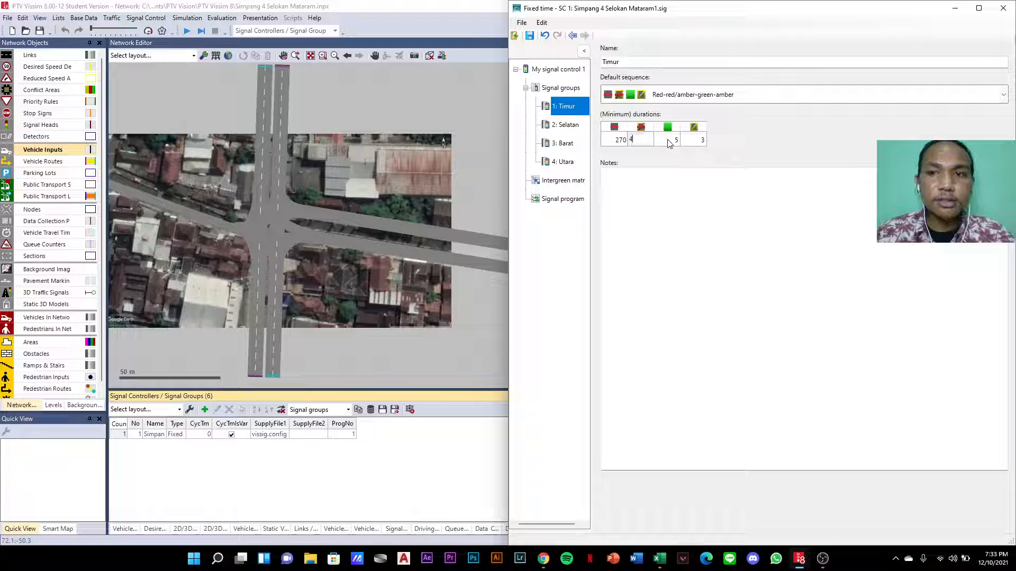
{"action": "key", "text": "Return"}
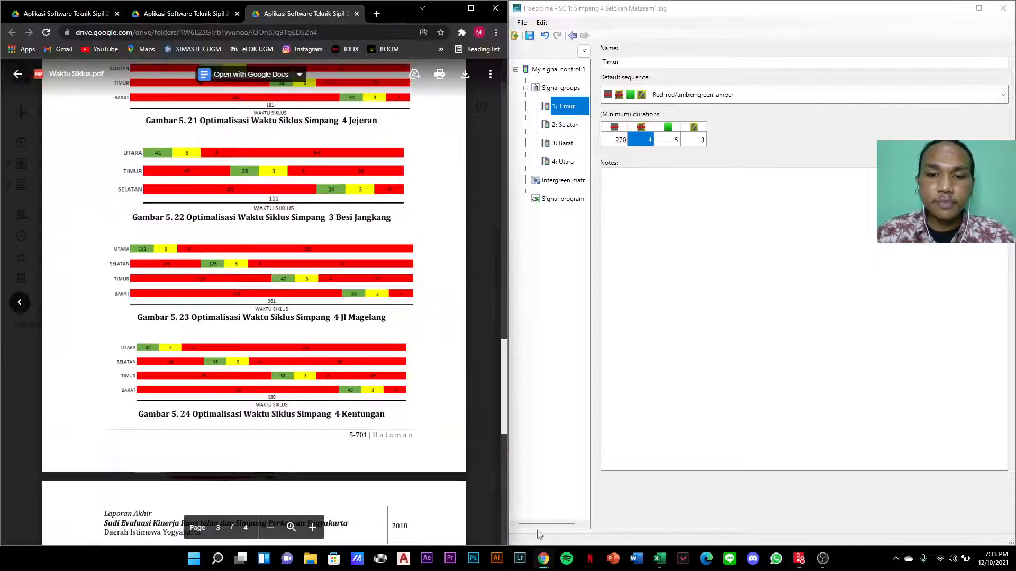
{"action": "left_click", "coordinate": [543, 559]}
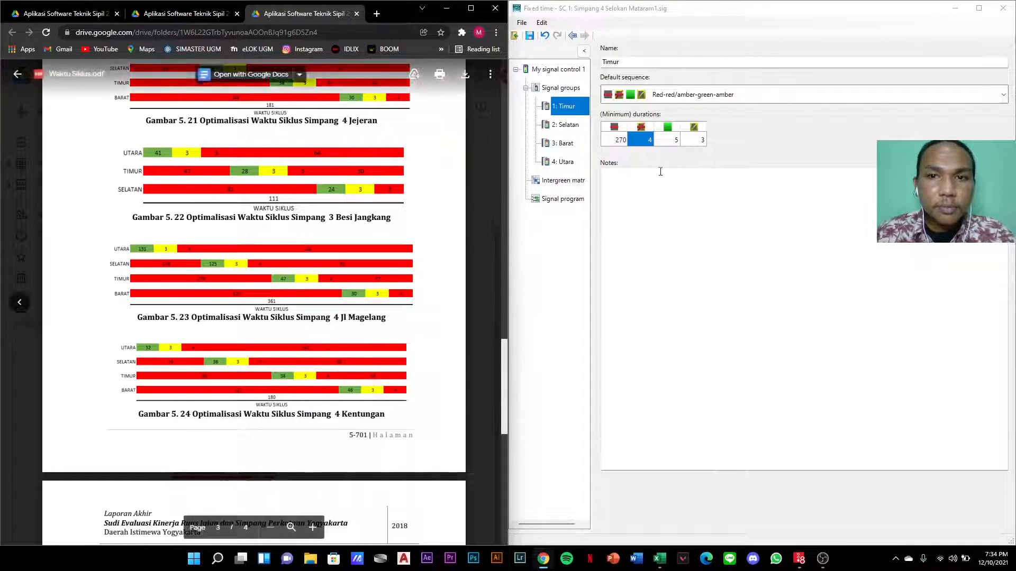
{"action": "left_click", "coordinate": [676, 140]}
{"action": "type", "text": "47"}
{"action": "key", "text": "Return"}
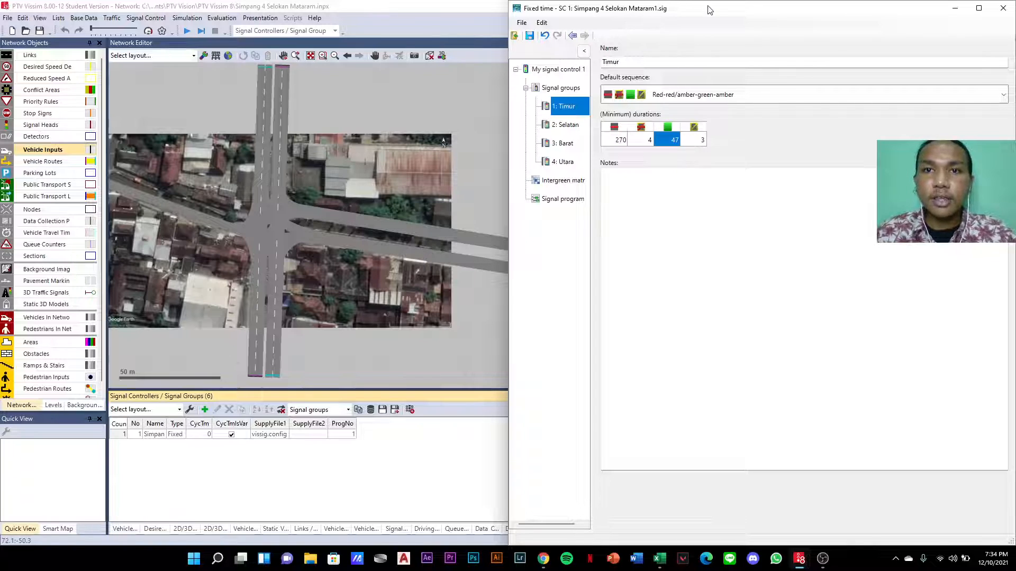
- Close the signal control editor with its changes saved to Simpang 4 Selokan Mataram1.sig and accept the signal controller
{"action": "left_click", "coordinate": [1003, 8]}
{"action": "left_click", "coordinate": [471, 312]}
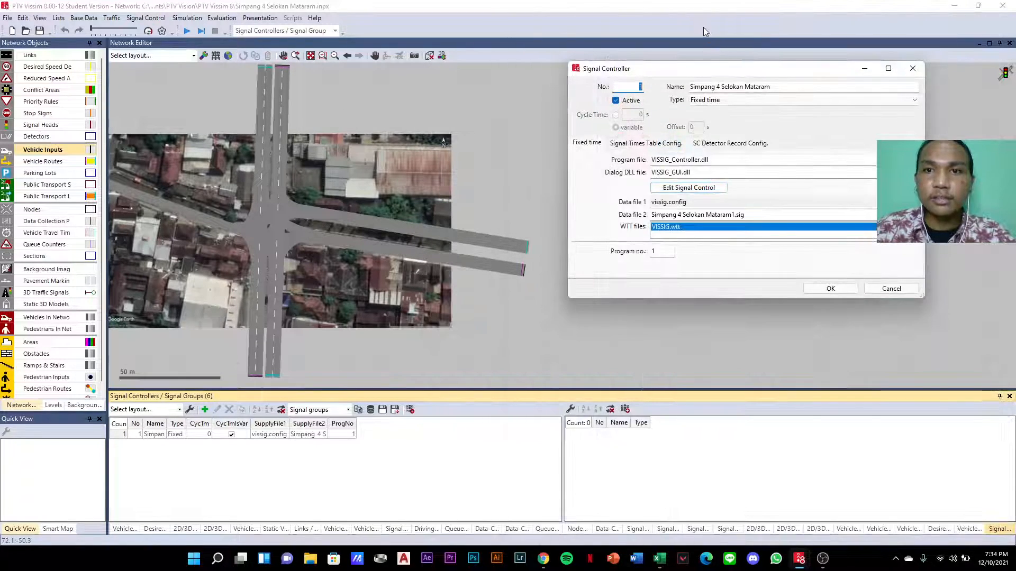
{"action": "left_click", "coordinate": [891, 288]}
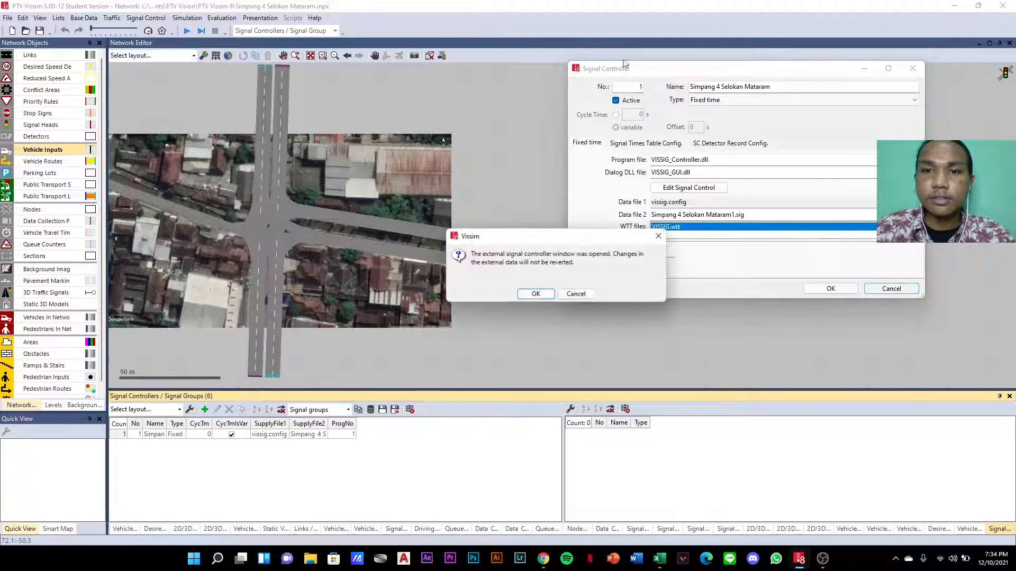
{"action": "left_click", "coordinate": [575, 294]}
{"action": "left_click", "coordinate": [830, 287]}
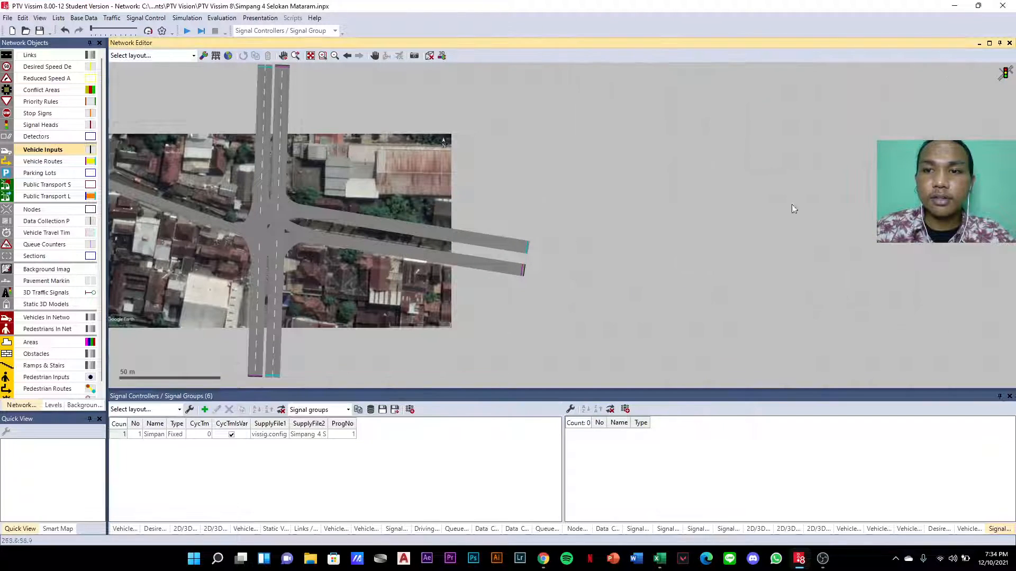
- Place Vissim side by side with the cycle-time PDF and reopen the Simpang 4 Selokan Mataram controller's signal control editor at the Timur group
{"action": "left_click_drag", "start_coordinate": [707, 7], "coordinate": [1014, 158]}
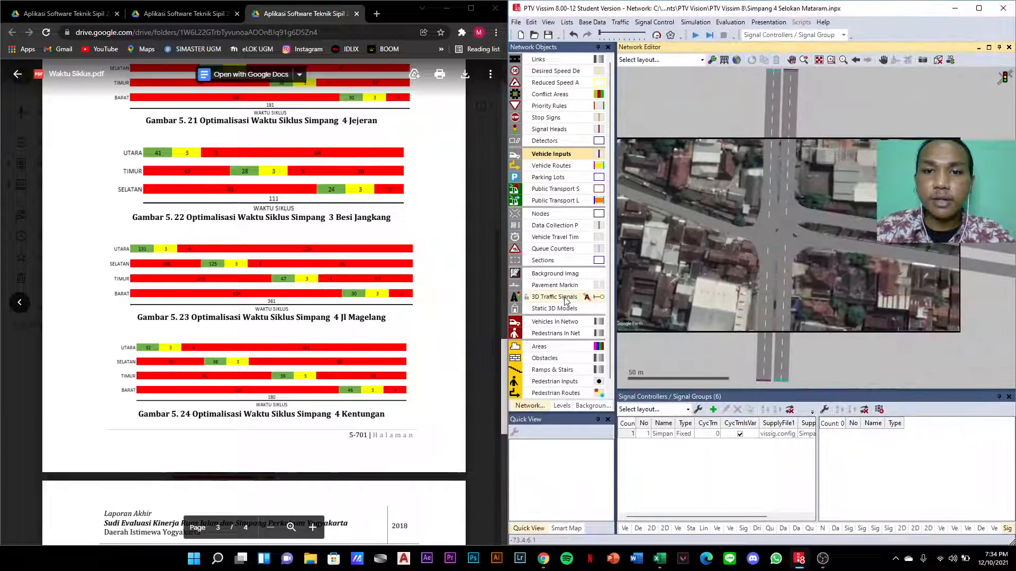
{"action": "left_click", "coordinate": [633, 434]}
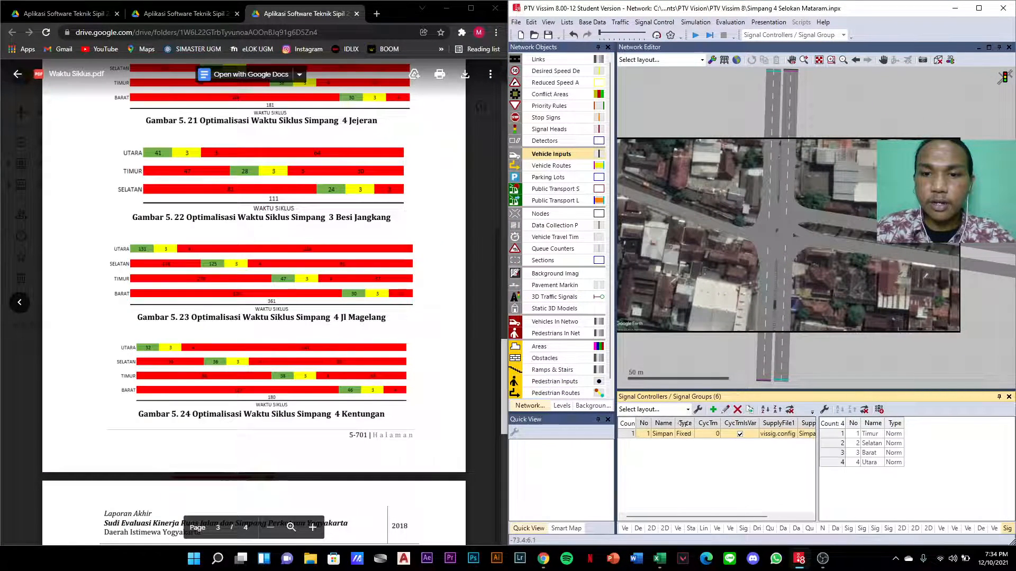
{"action": "left_click", "coordinate": [731, 413]}
{"action": "left_click", "coordinate": [679, 188]}
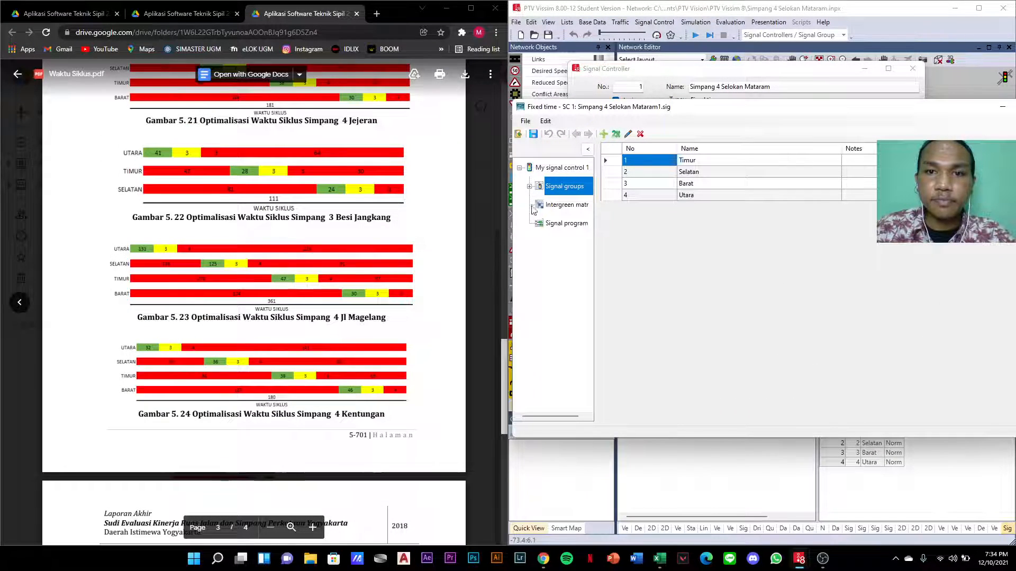
{"action": "left_click", "coordinate": [529, 186]}
{"action": "left_click", "coordinate": [565, 208]}
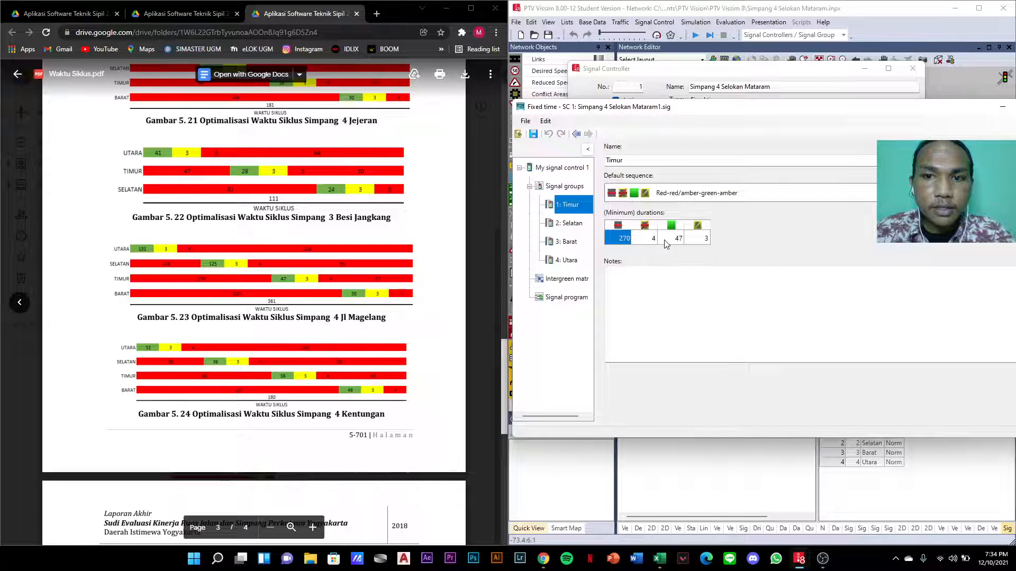
- Set the Timur signal group's minimum red duration to 307
{"action": "left_click", "coordinate": [561, 227]}
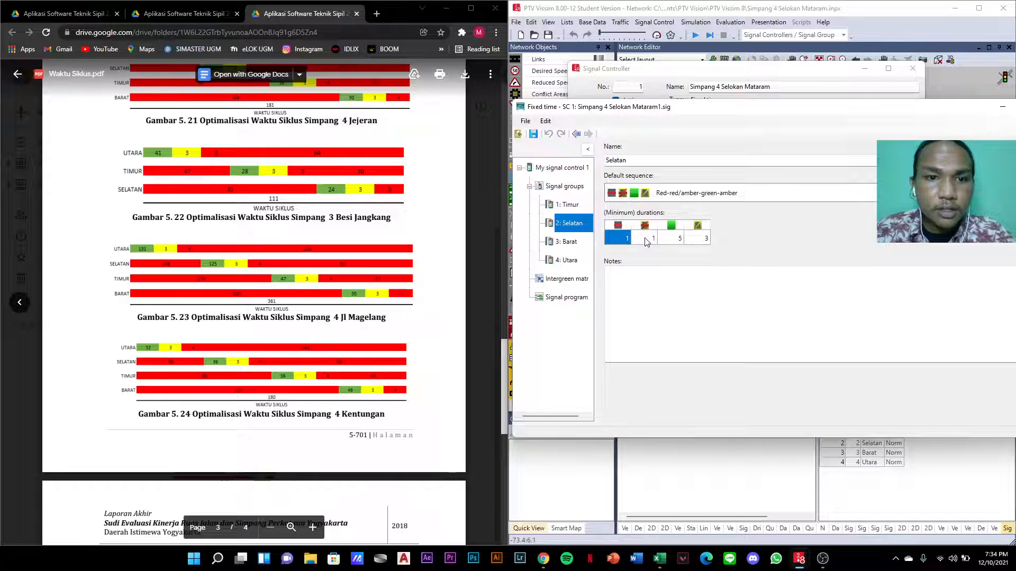
{"action": "left_click", "coordinate": [564, 206]}
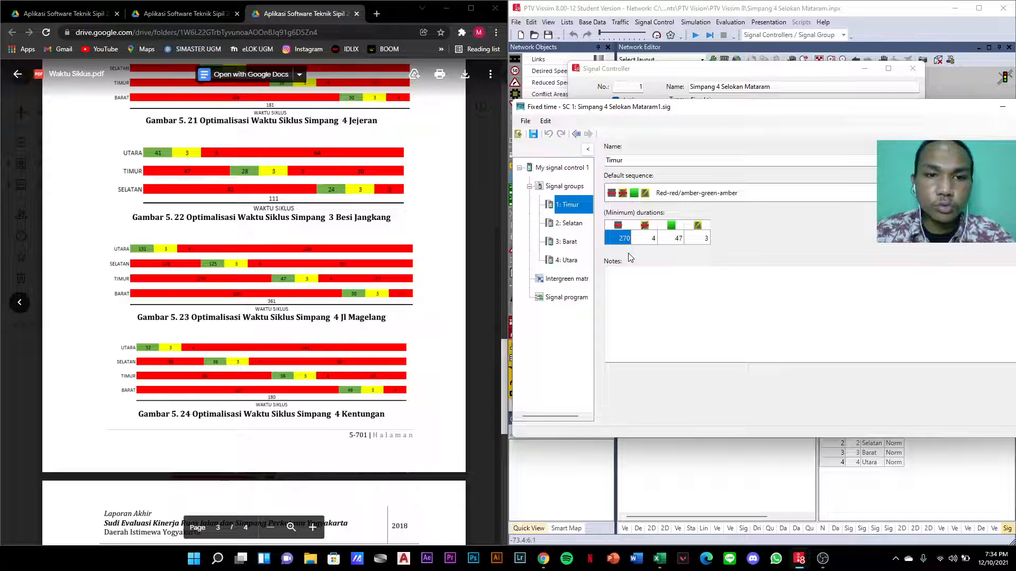
{"action": "key", "text": "Down"}
{"action": "key", "text": "Down"}
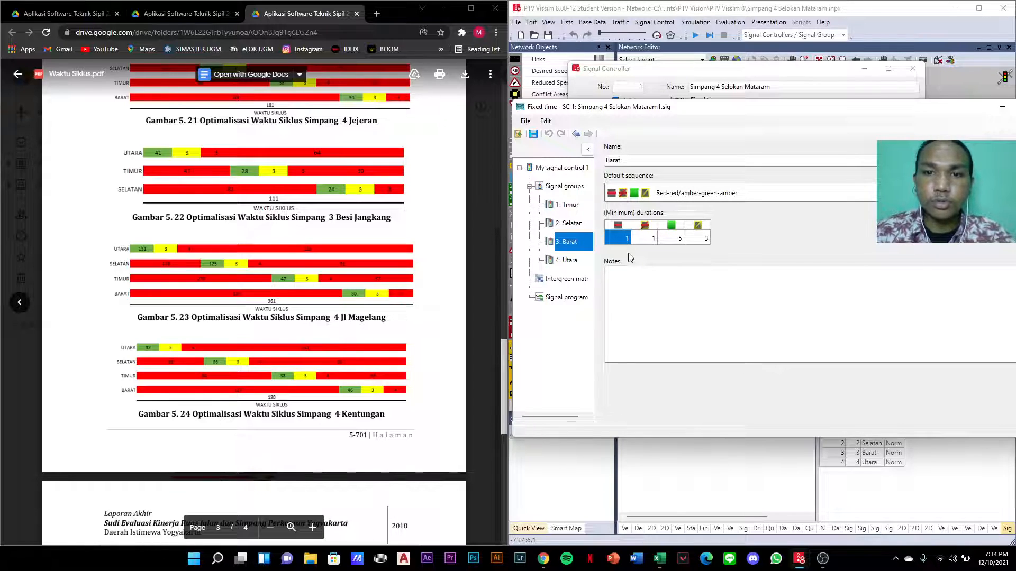
{"action": "left_click", "coordinate": [576, 210]}
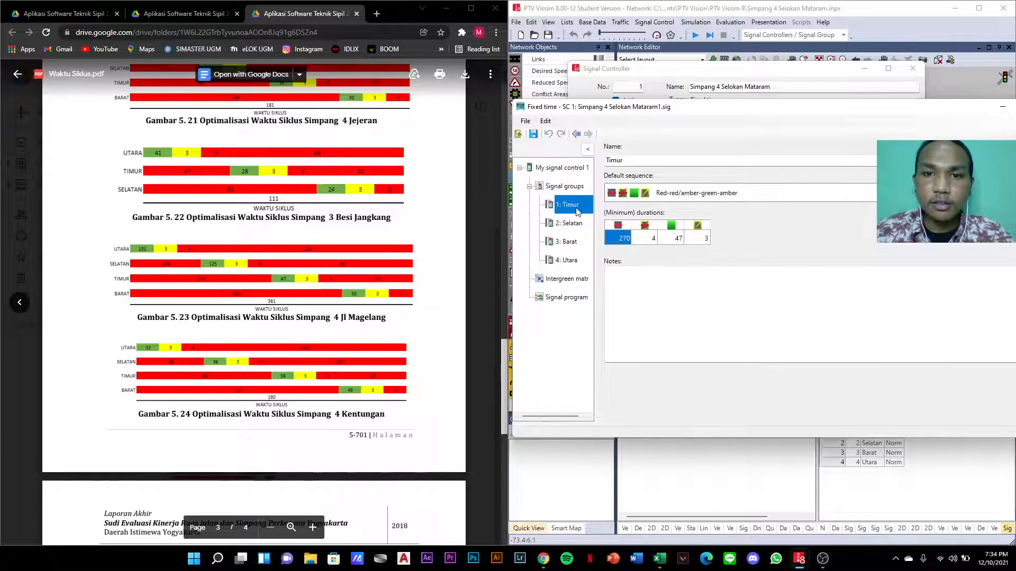
{"action": "double_click", "coordinate": [616, 238]}
{"action": "left_click_drag", "start_coordinate": [619, 239], "coordinate": [579, 241]}
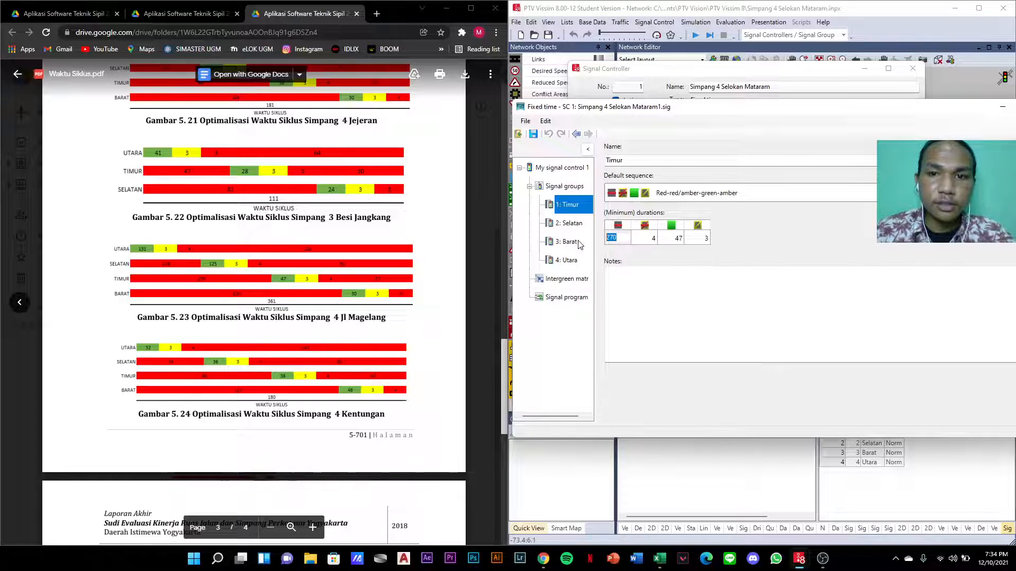
{"action": "type", "text": "30"}
{"action": "key", "text": "Return"}
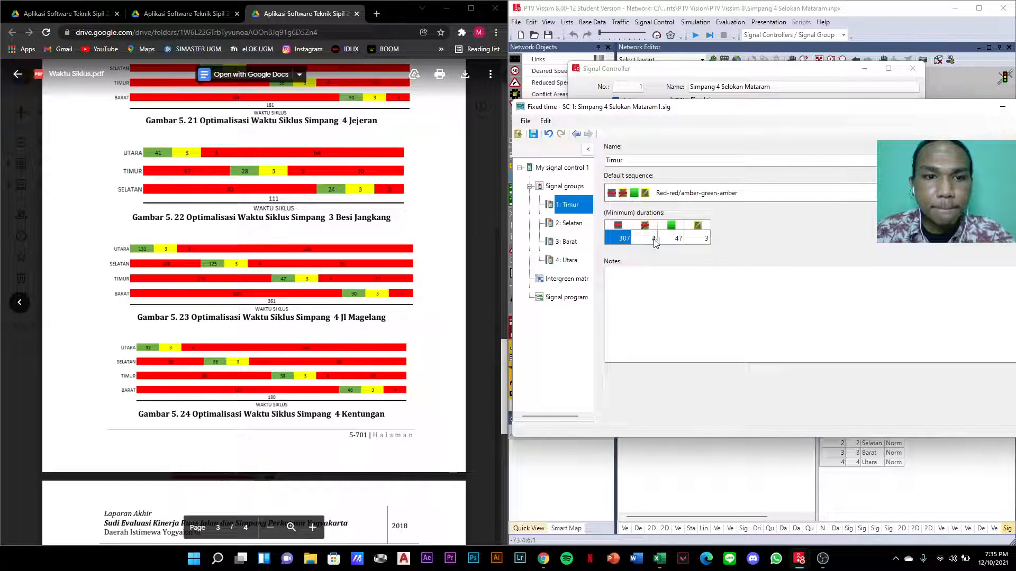
- Set the Selatan signal group's minimum durations to 229 for red, 4 for red/amber and 125 for green
{"action": "left_click", "coordinate": [566, 222]}
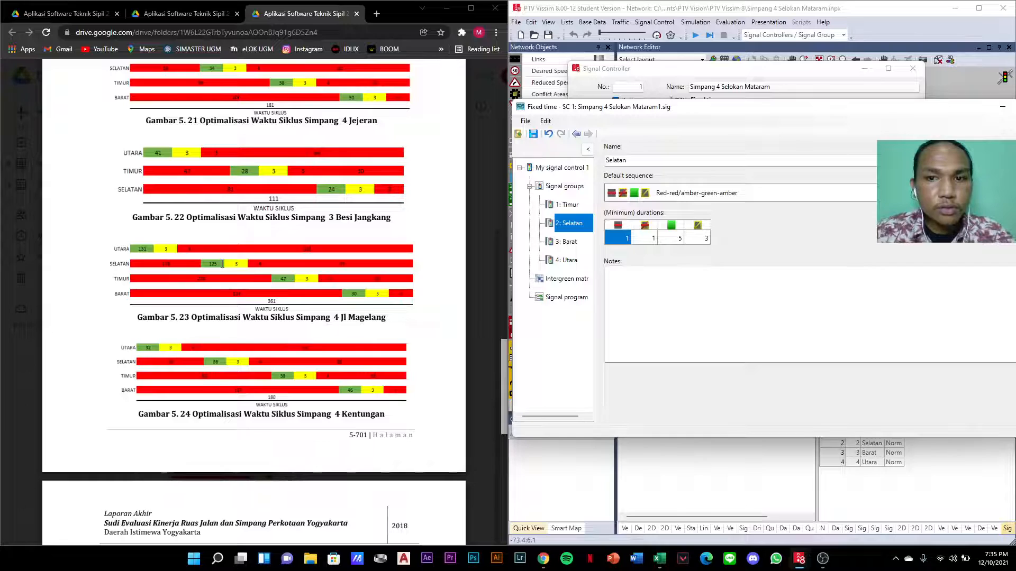
{"action": "left_click", "coordinate": [619, 243]}
{"action": "type", "text": "2"}
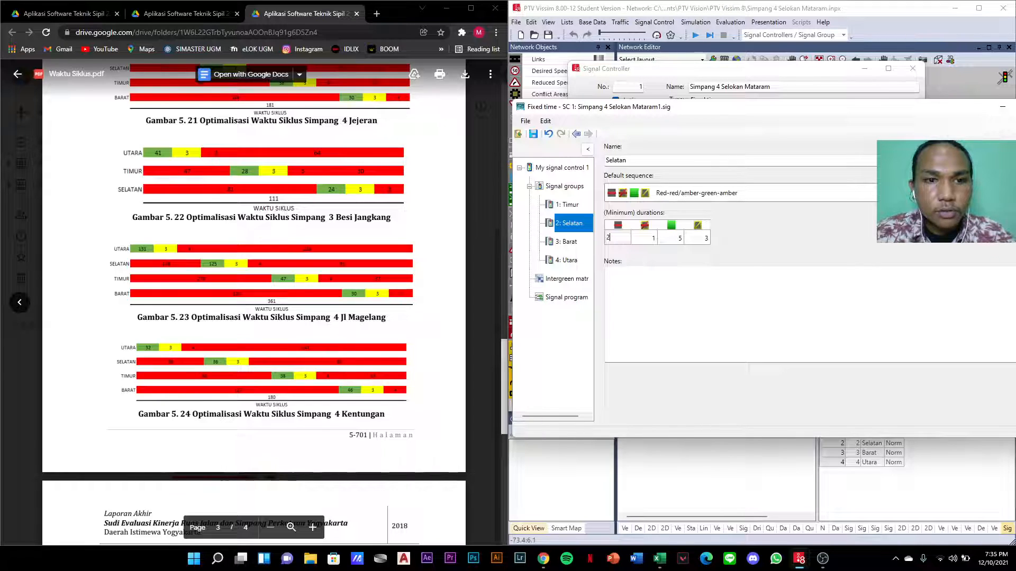
{"action": "type", "text": "29"}
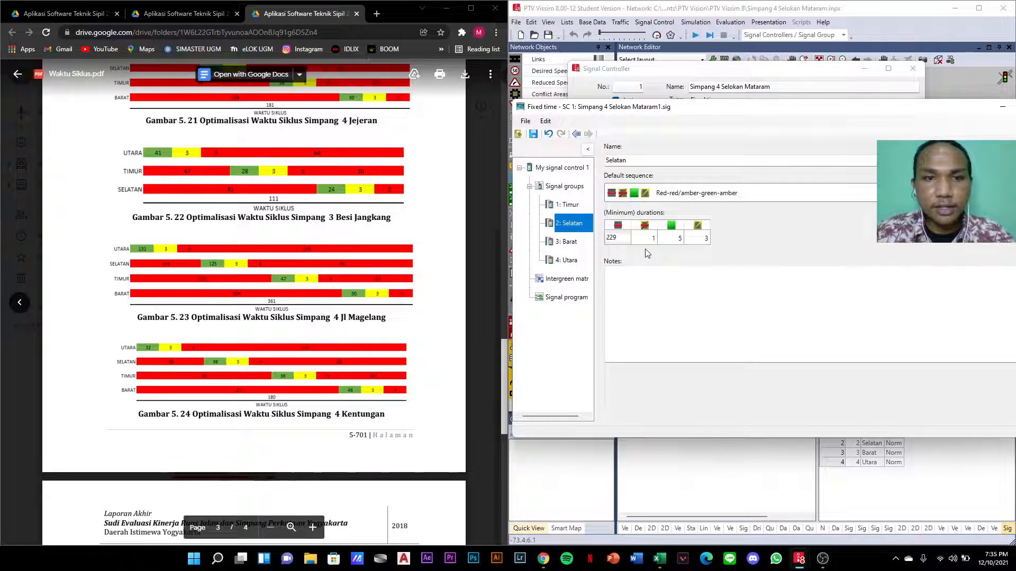
{"action": "key", "text": "Return"}
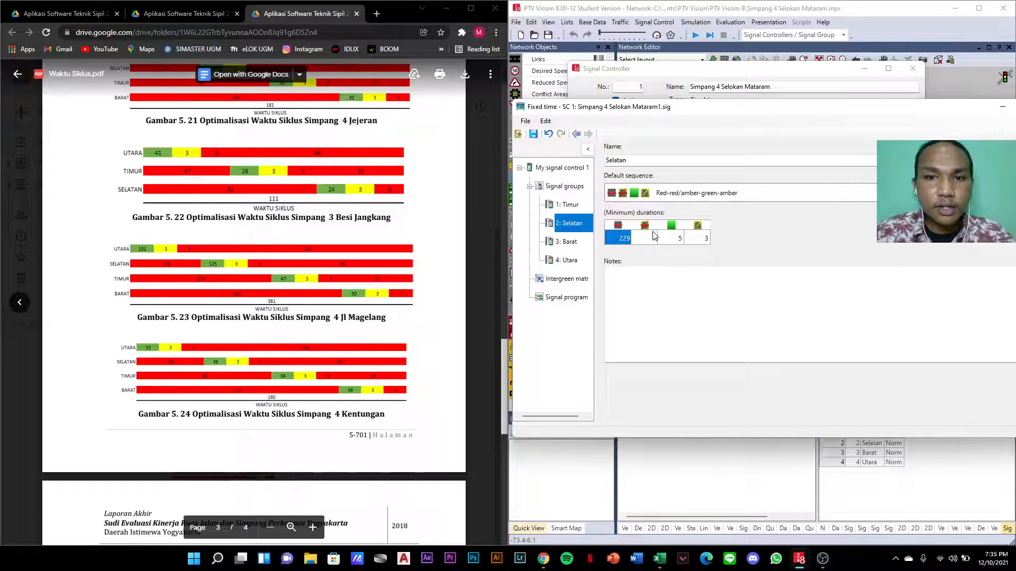
{"action": "left_click", "coordinate": [655, 236]}
{"action": "type", "text": "4"}
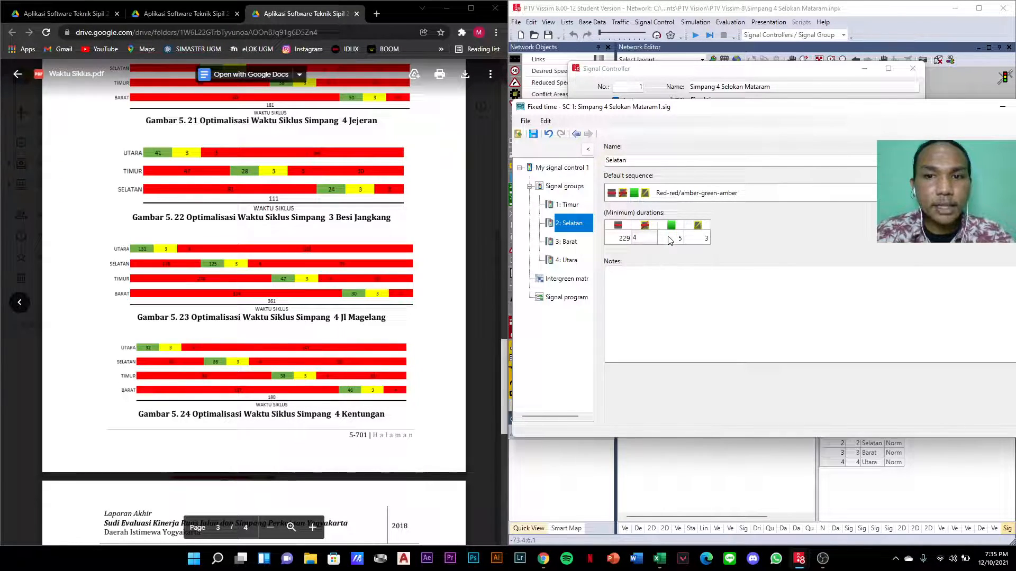
{"action": "left_click", "coordinate": [673, 239]}
{"action": "type", "text": "1"}
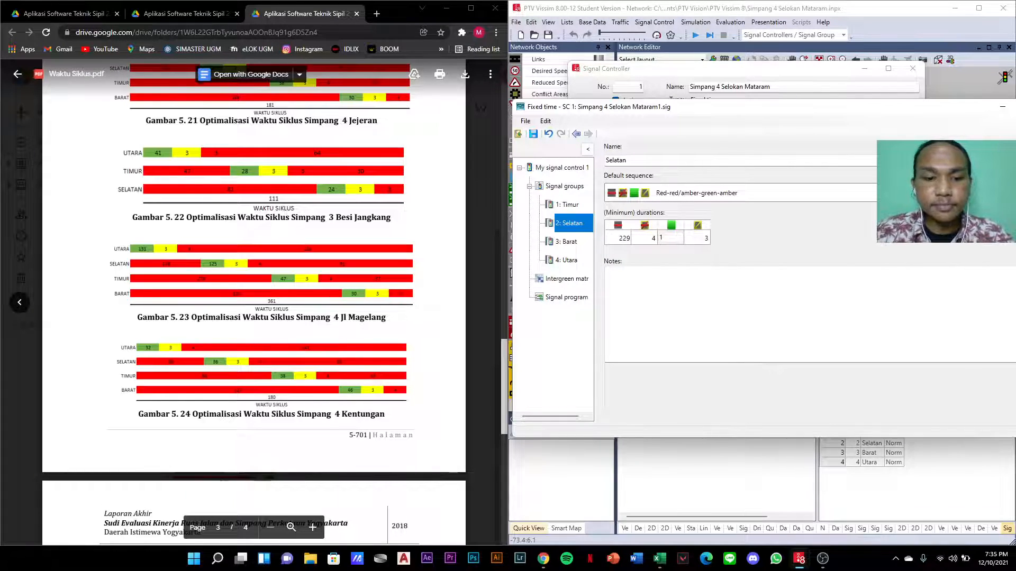
{"action": "type", "text": "25"}
{"action": "left_click", "coordinate": [703, 239]}
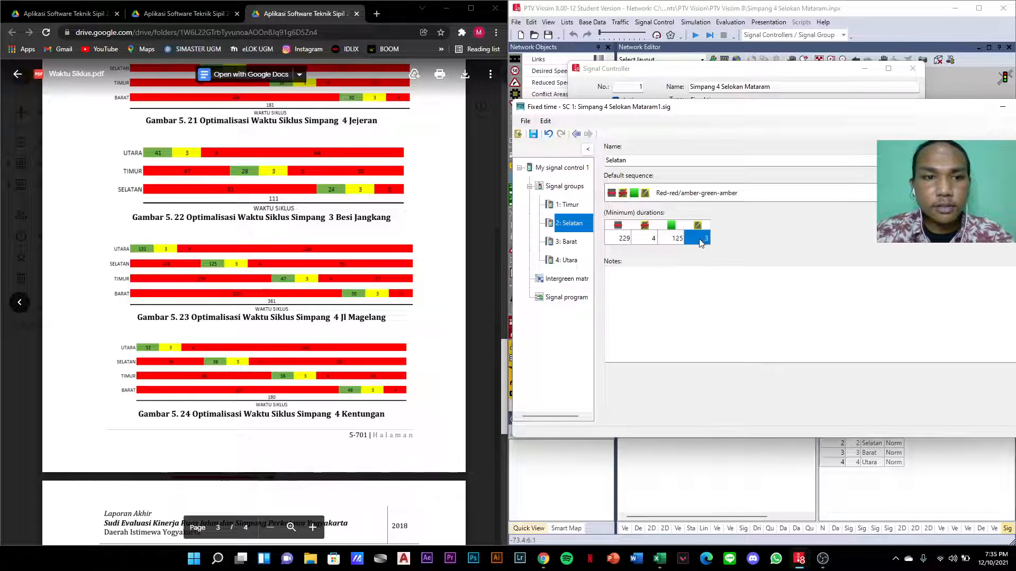
- Set the Barat signal group's minimum durations to 324 for red, 4 for red/amber and 30 for green
{"action": "left_click", "coordinate": [558, 241]}
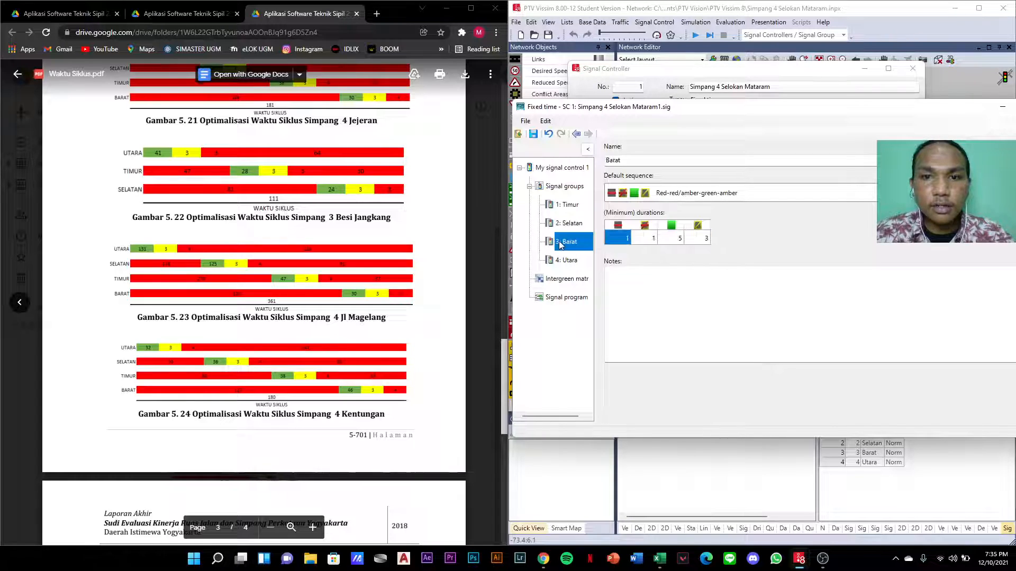
{"action": "left_click", "coordinate": [629, 239]}
{"action": "type", "text": "324"}
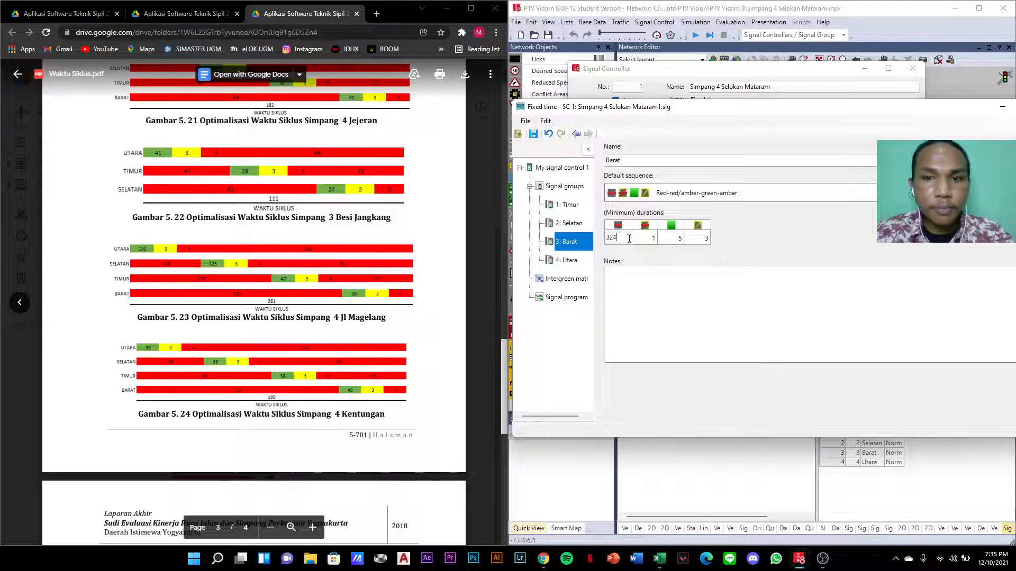
{"action": "left_click", "coordinate": [648, 239]}
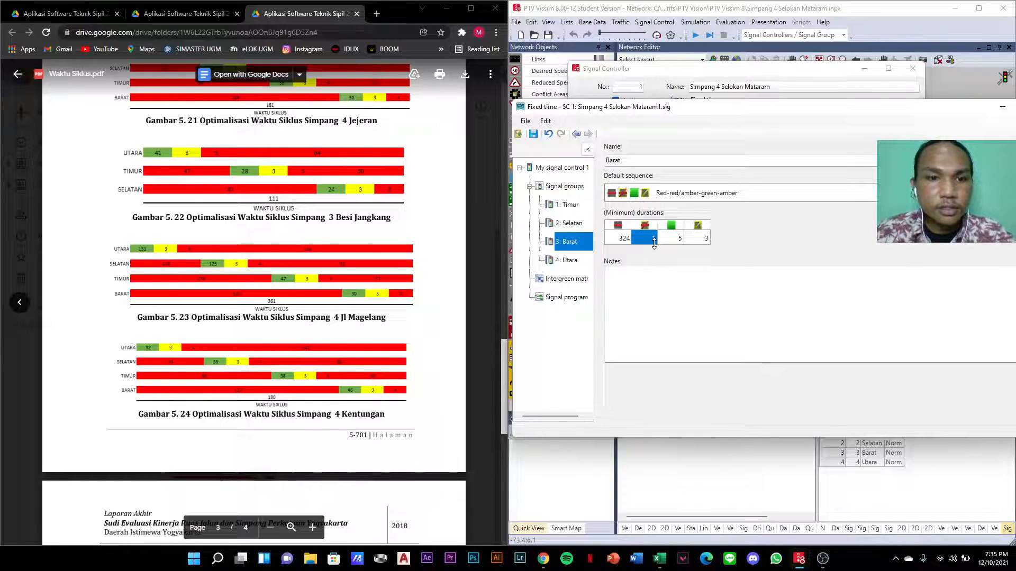
{"action": "type", "text": "4"}
{"action": "left_click", "coordinate": [674, 241]}
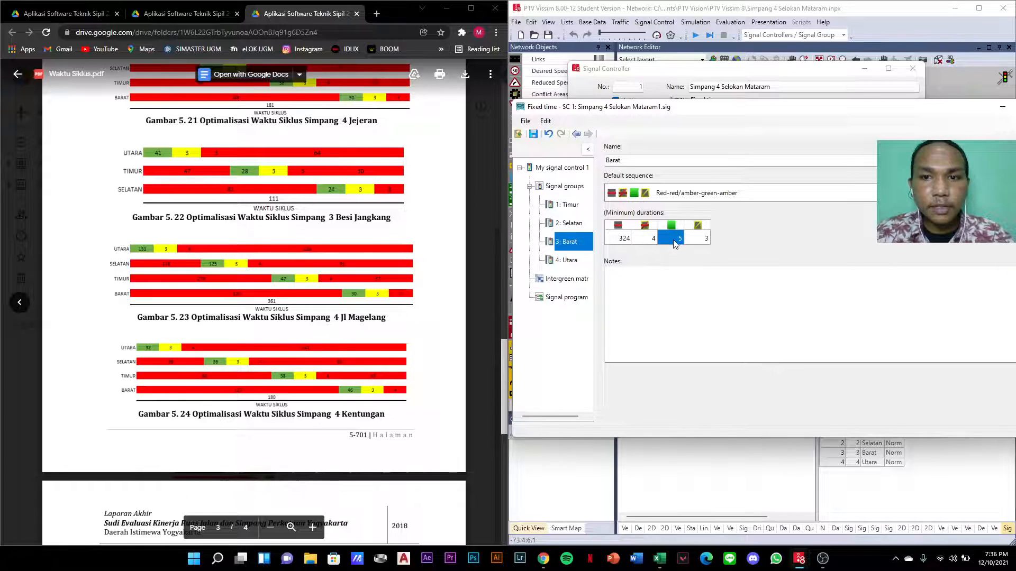
{"action": "type", "text": "3"}
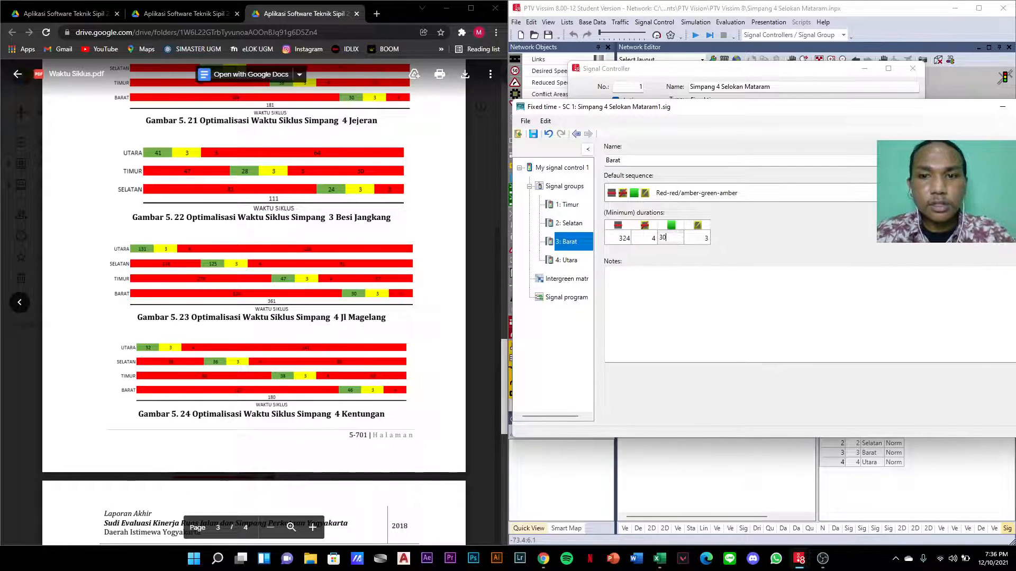
{"action": "type", "text": "0"}
{"action": "left_click", "coordinate": [698, 239]}
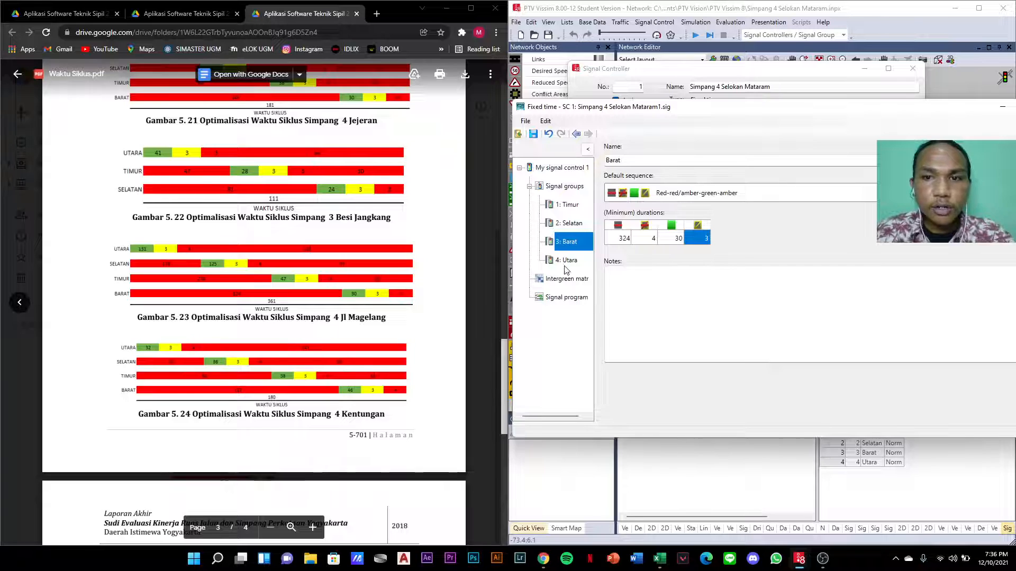
- Set the Utara signal group's minimum durations to 223 for red, 4 for red/amber and 131 for green
{"action": "left_click", "coordinate": [566, 262]}
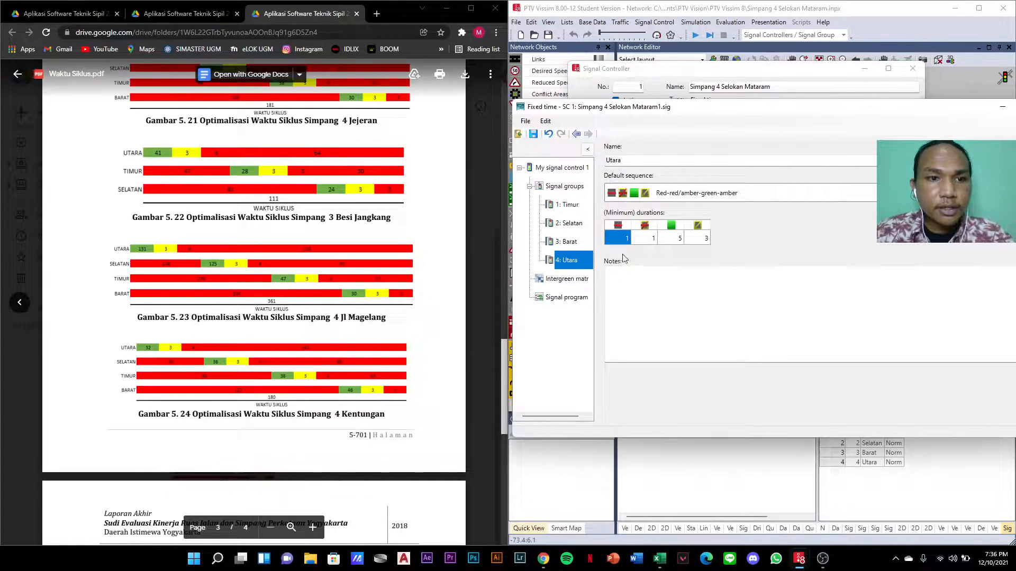
{"action": "key", "text": "2"}
{"action": "left_click", "coordinate": [562, 261]}
{"action": "left_click", "coordinate": [607, 239]}
{"action": "type", "text": "223"}
{"action": "left_click", "coordinate": [644, 239]}
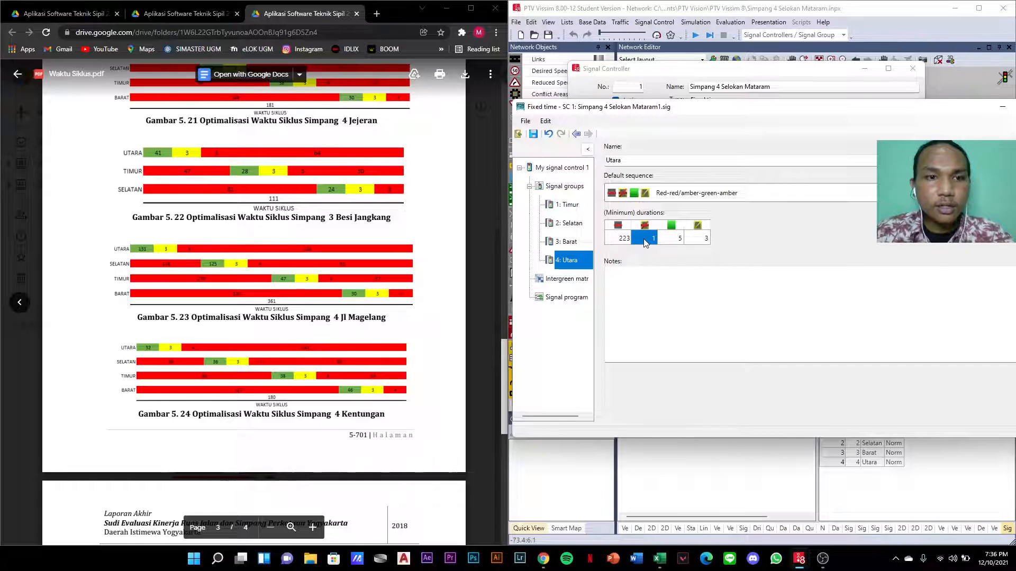
{"action": "left_click", "coordinate": [645, 240]}
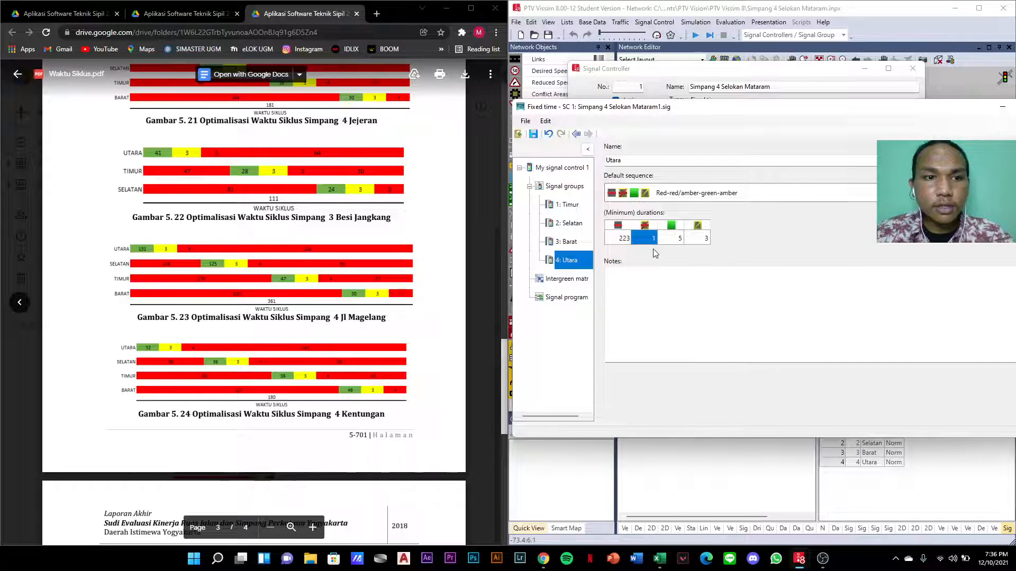
{"action": "type", "text": "4"}
{"action": "left_click", "coordinate": [674, 241]}
{"action": "type", "text": "131"}
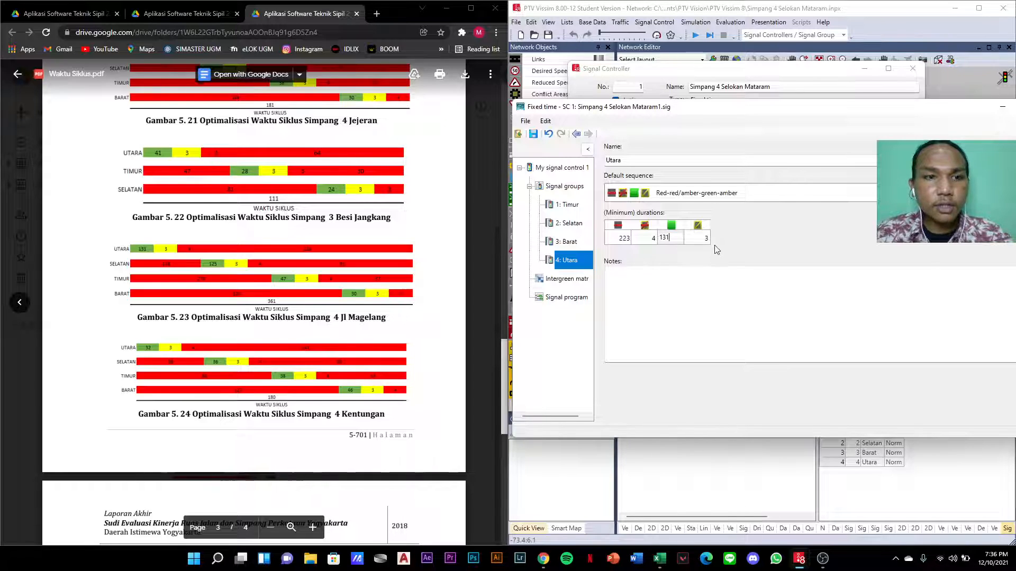
{"action": "key", "text": "Tab"}
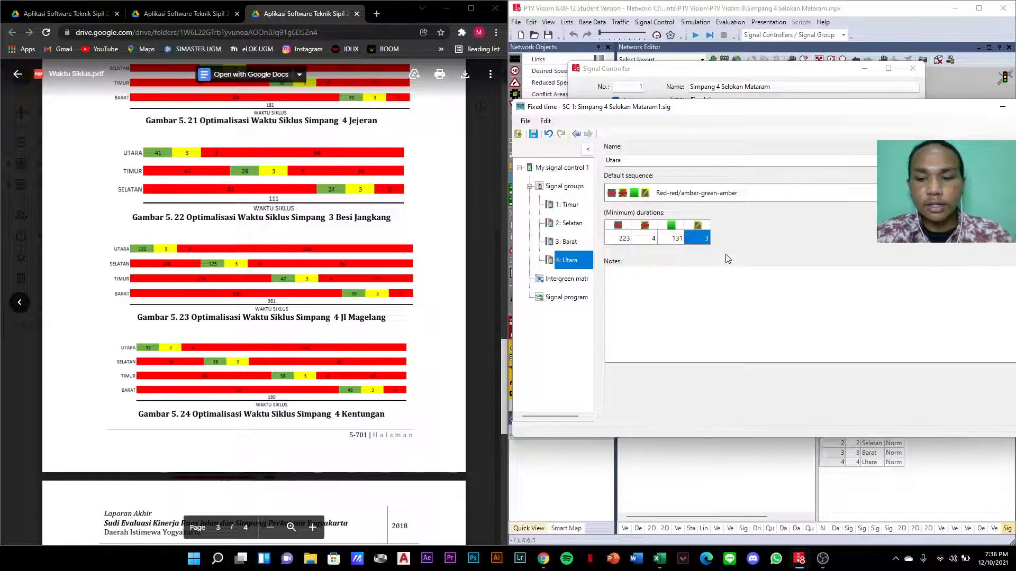
- Check the minimum durations of the Timur, Selatan, Barat and Utara signal groups against the Simpang 4 Jl Magelang cycle-time diagram
{"action": "left_click", "coordinate": [567, 206]}
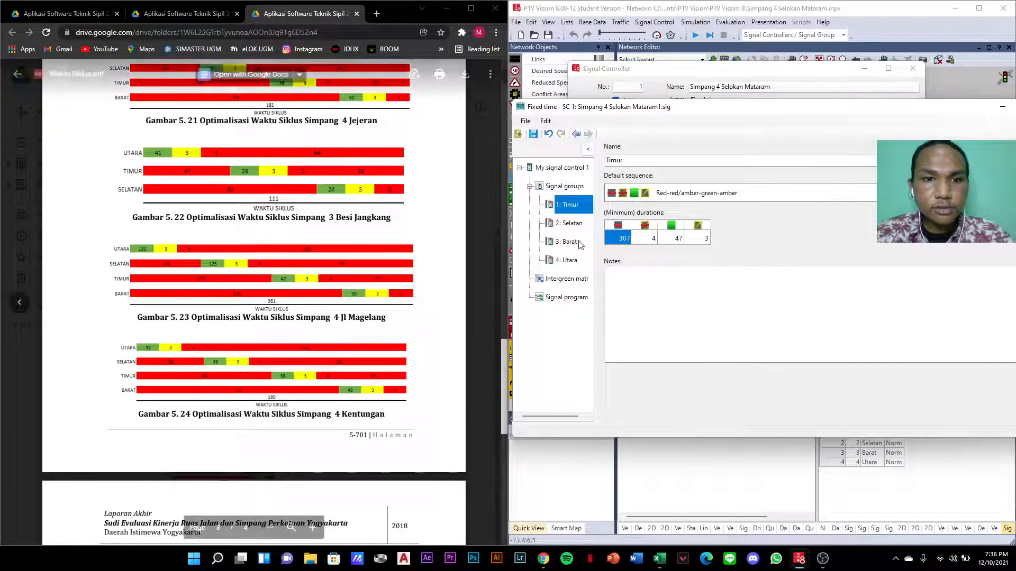
{"action": "left_click", "coordinate": [569, 227]}
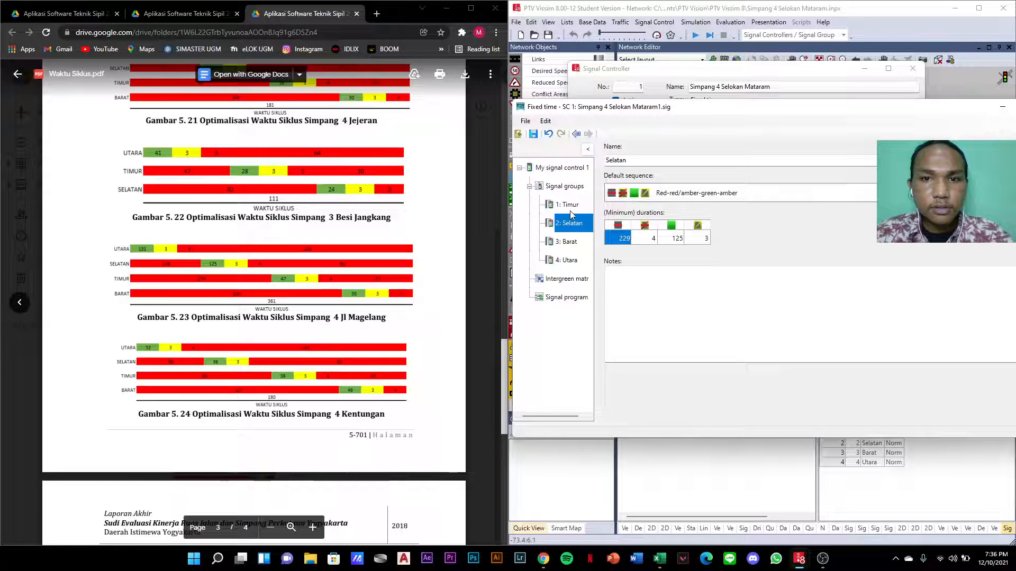
{"action": "left_click", "coordinate": [570, 211]}
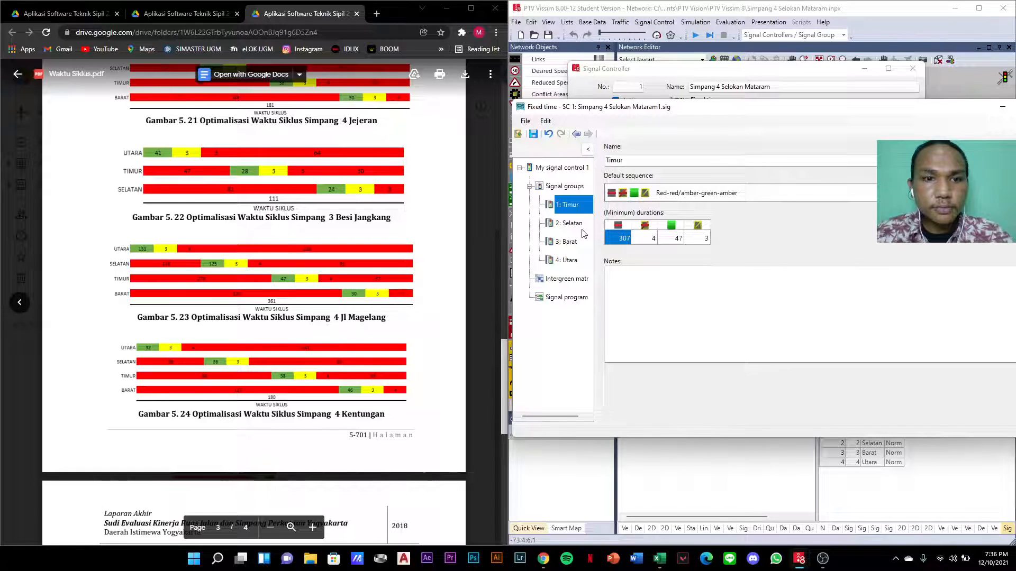
{"action": "left_click", "coordinate": [581, 229]}
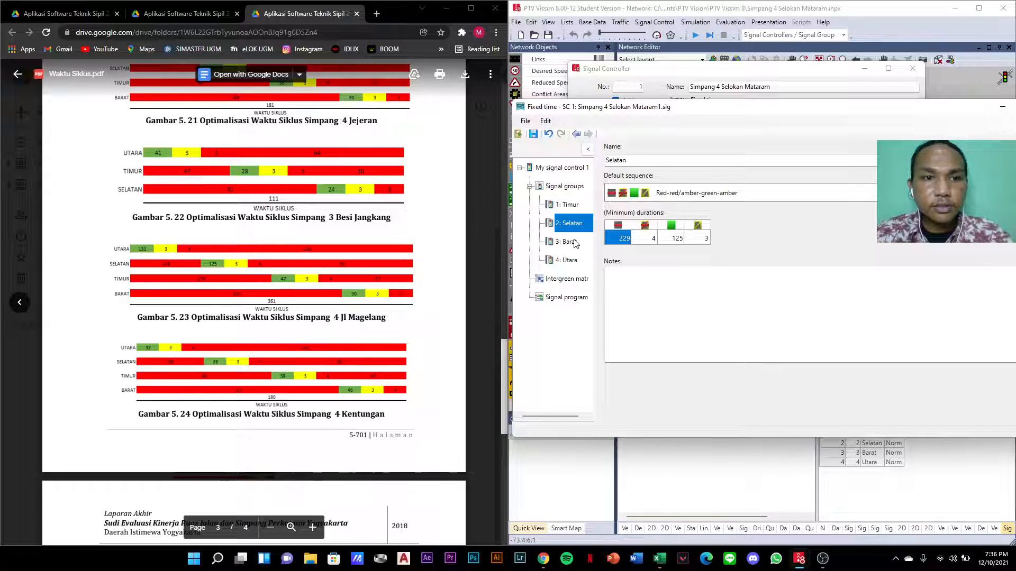
{"action": "left_click", "coordinate": [575, 245]}
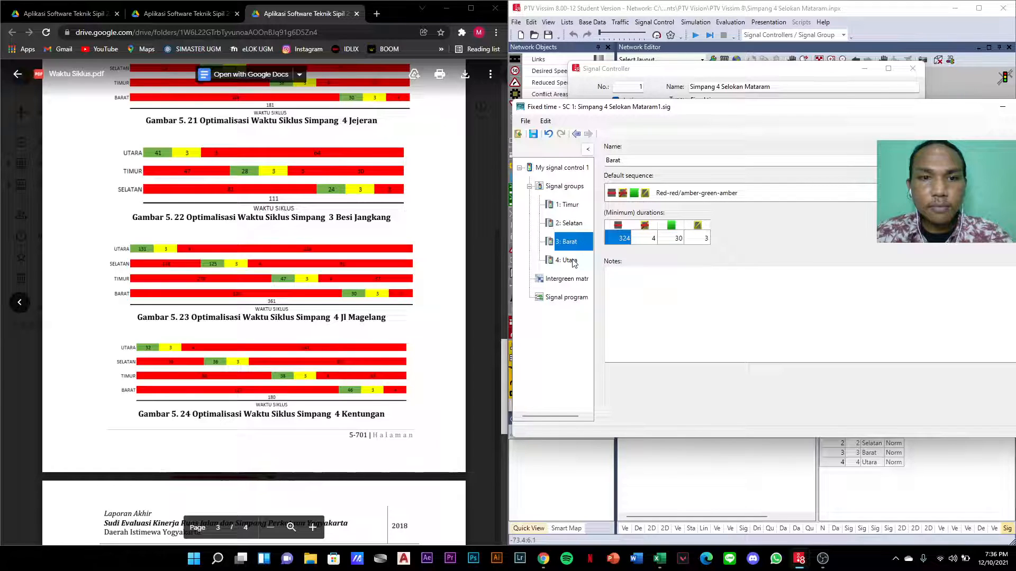
{"action": "left_click", "coordinate": [572, 262]}
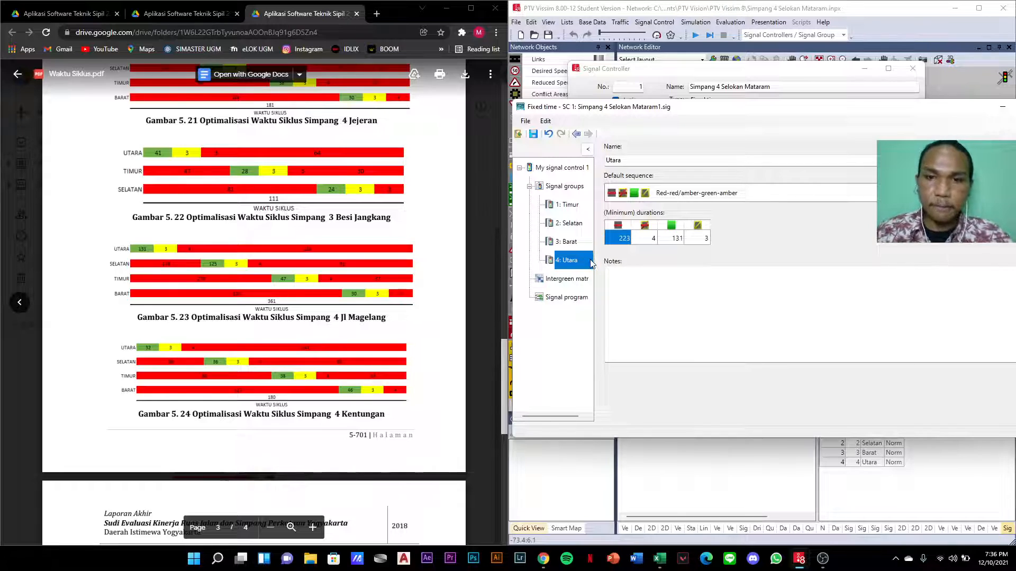
- Add a signal program to the fixed-time signal control and open its signal group timeline in a maximized window
{"action": "left_click", "coordinate": [542, 298]}
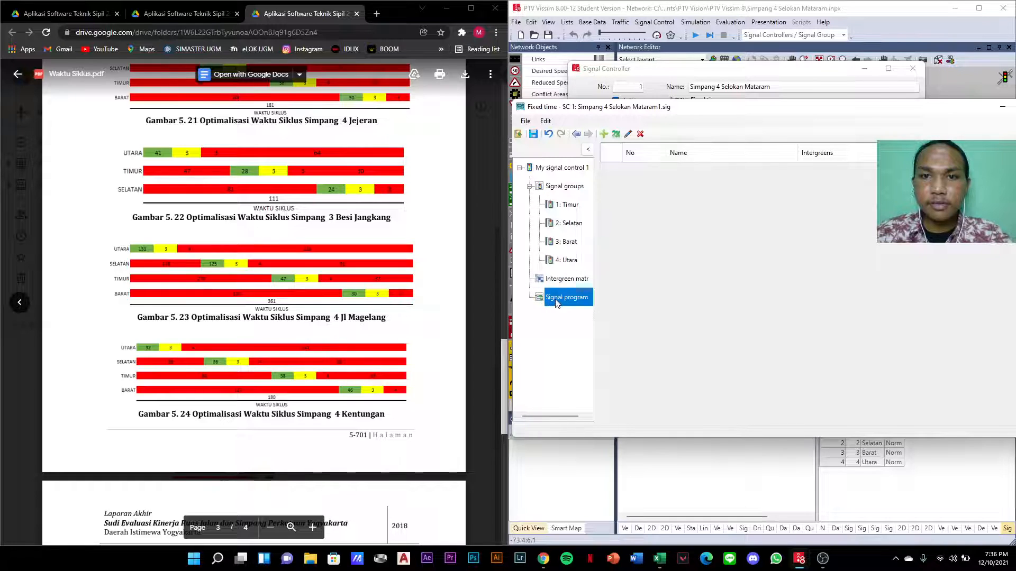
{"action": "left_click", "coordinate": [603, 133]}
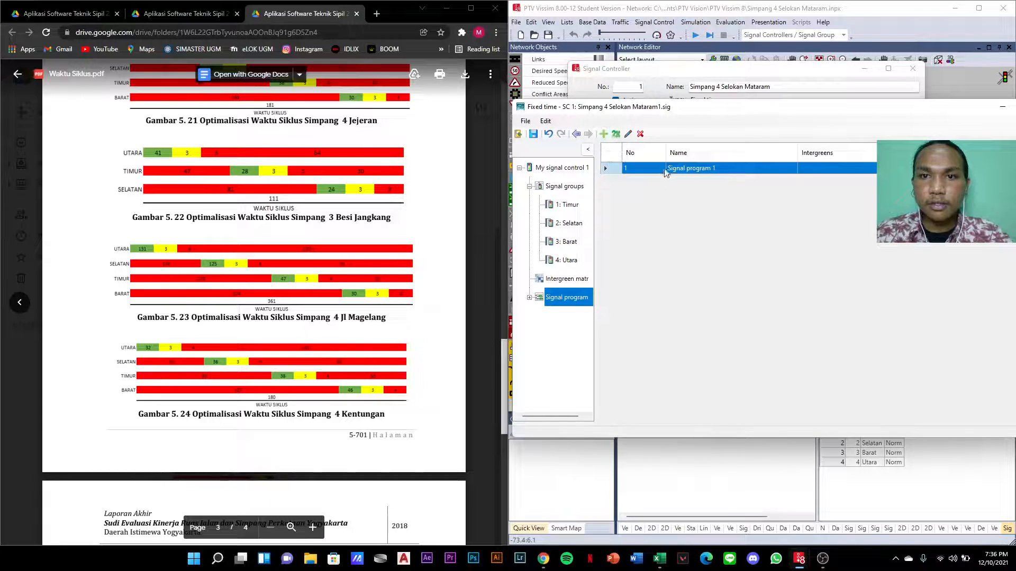
{"action": "left_click", "coordinate": [529, 297]}
{"action": "left_click", "coordinate": [575, 317]}
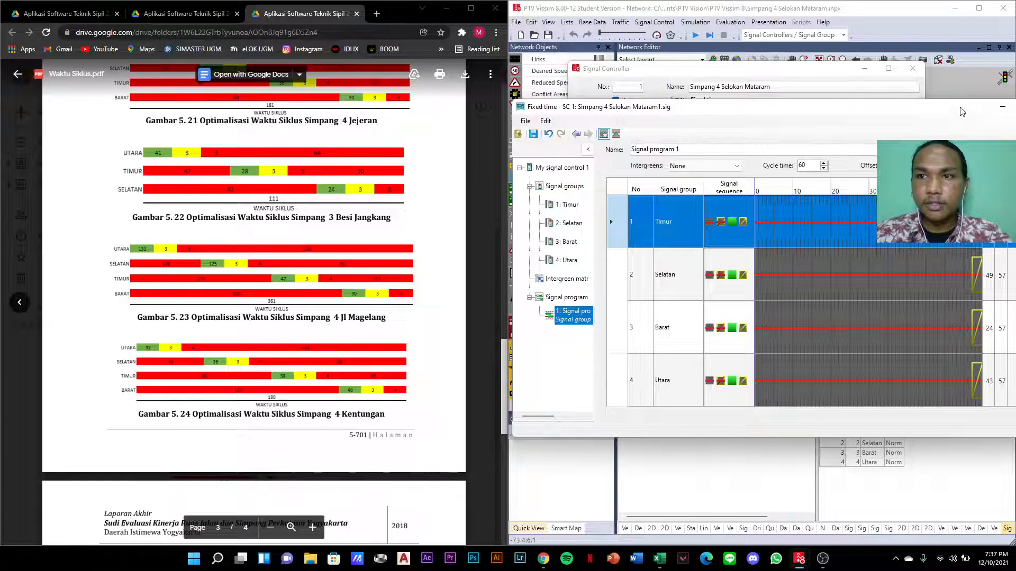
{"action": "left_click_drag", "start_coordinate": [962, 112], "coordinate": [690, 104]}
{"action": "left_click", "coordinate": [749, 104]}
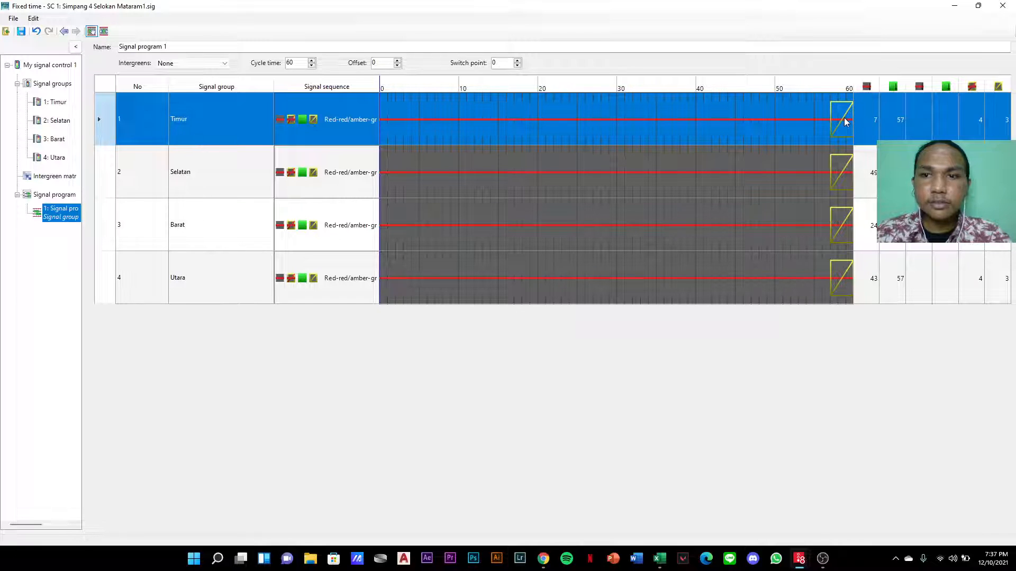
- Set the signal program's cycle time to 361, as given in the Simpang 4 Jl Magelang cycle-time diagram
{"action": "left_click", "coordinate": [300, 62]}
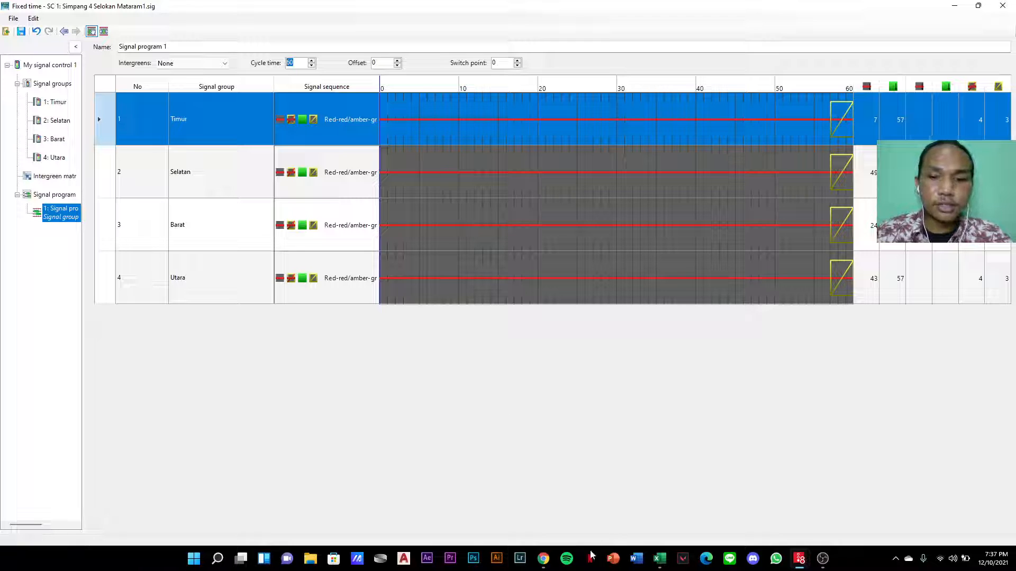
{"action": "left_click", "coordinate": [545, 558]}
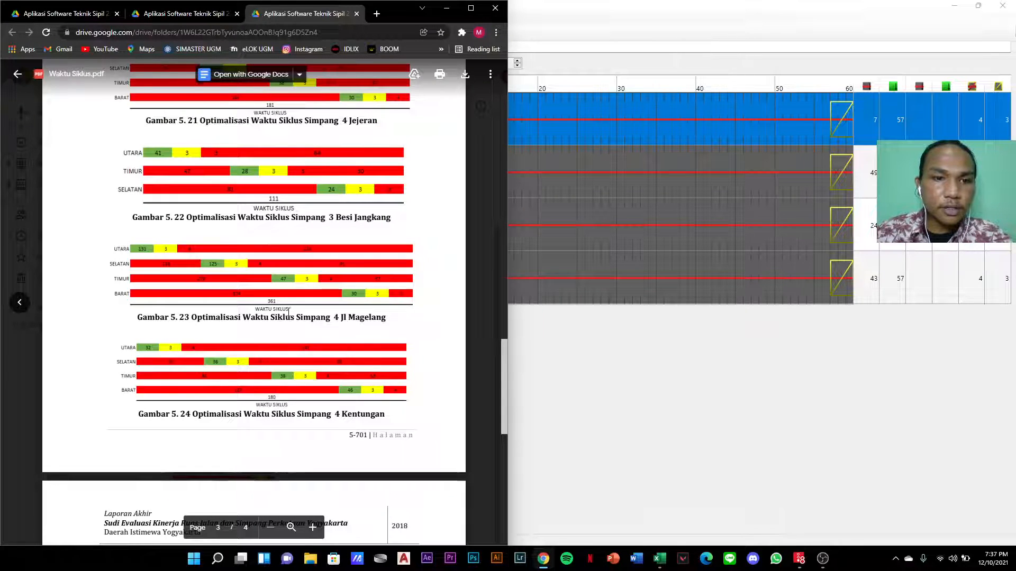
{"action": "left_click", "coordinate": [447, 8]}
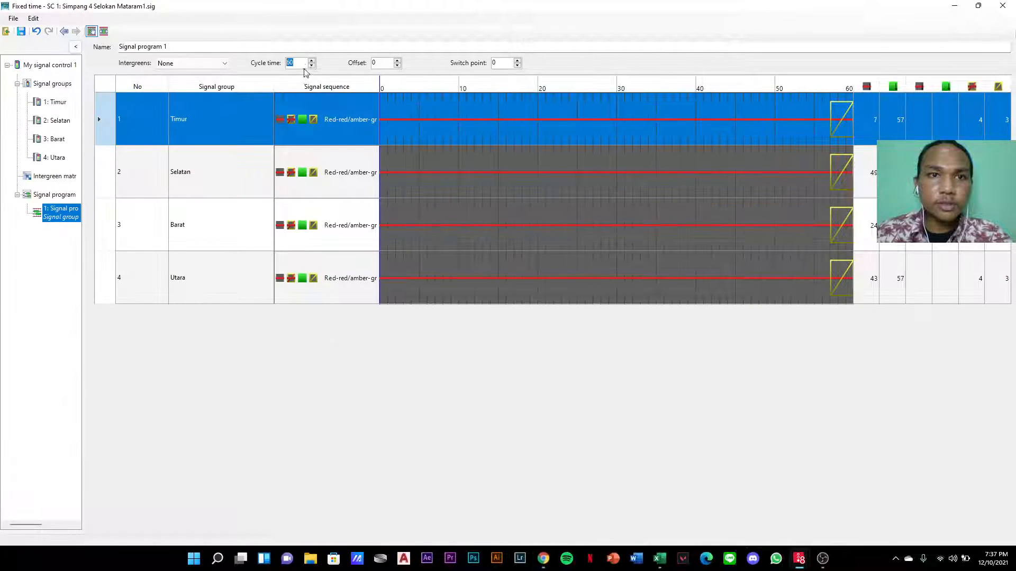
{"action": "type", "text": "36"}
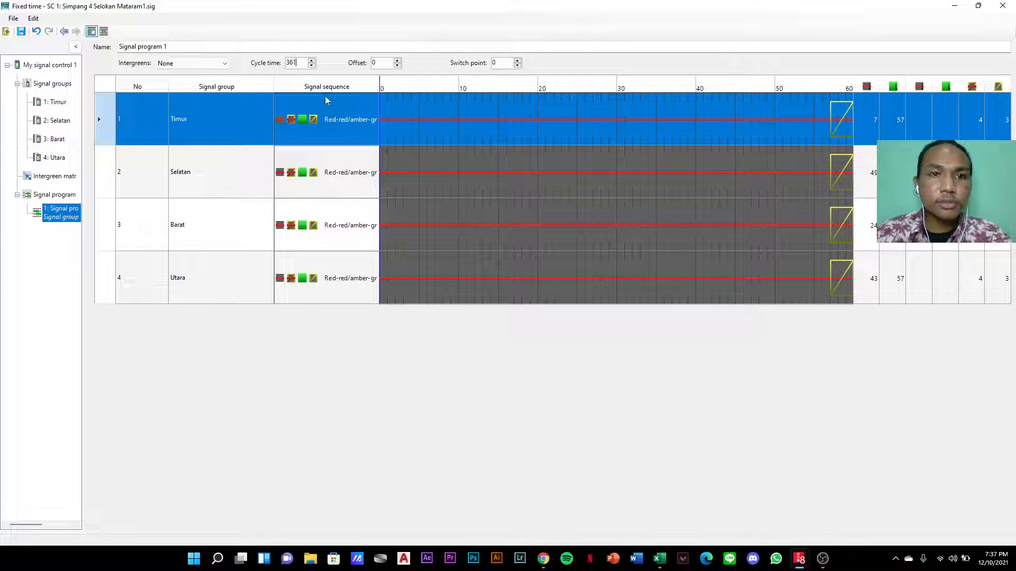
{"action": "type", "text": "1"}
{"action": "key", "text": "Return"}
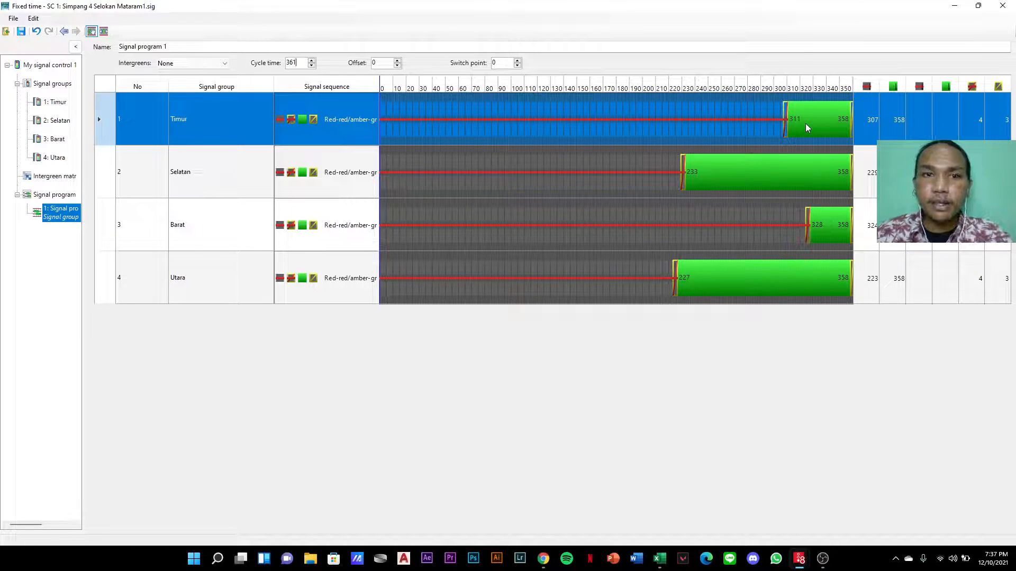
- Shift the green phases to run 0–47 for Timur, 54–179 for Selatan, 186–216 for Barat and 223–354 for Utara
{"action": "left_click_drag", "start_coordinate": [804, 121], "coordinate": [400, 126]}
{"action": "left_click_drag", "start_coordinate": [764, 173], "coordinate": [498, 175]}
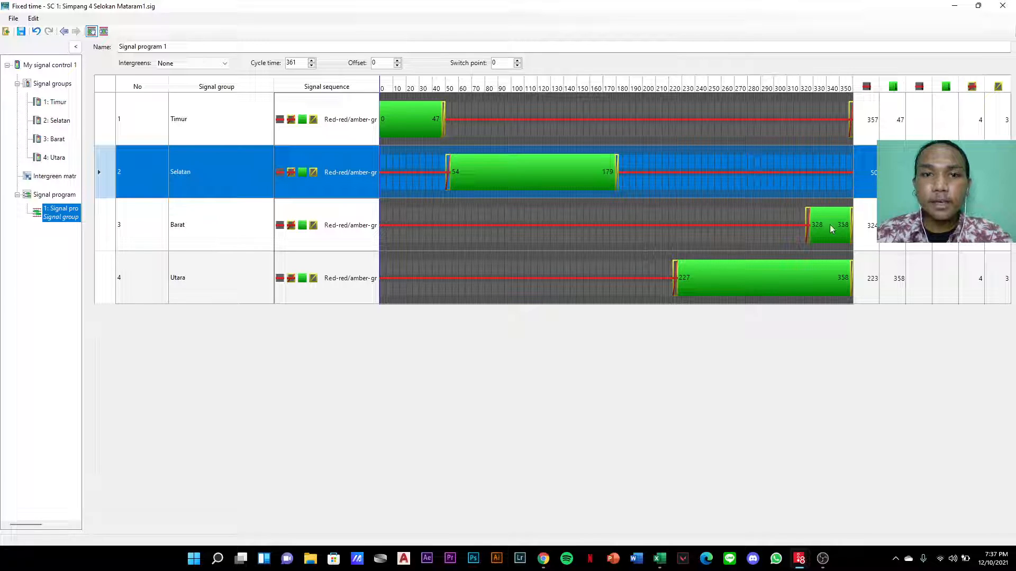
{"action": "left_click_drag", "start_coordinate": [832, 229], "coordinate": [663, 223]}
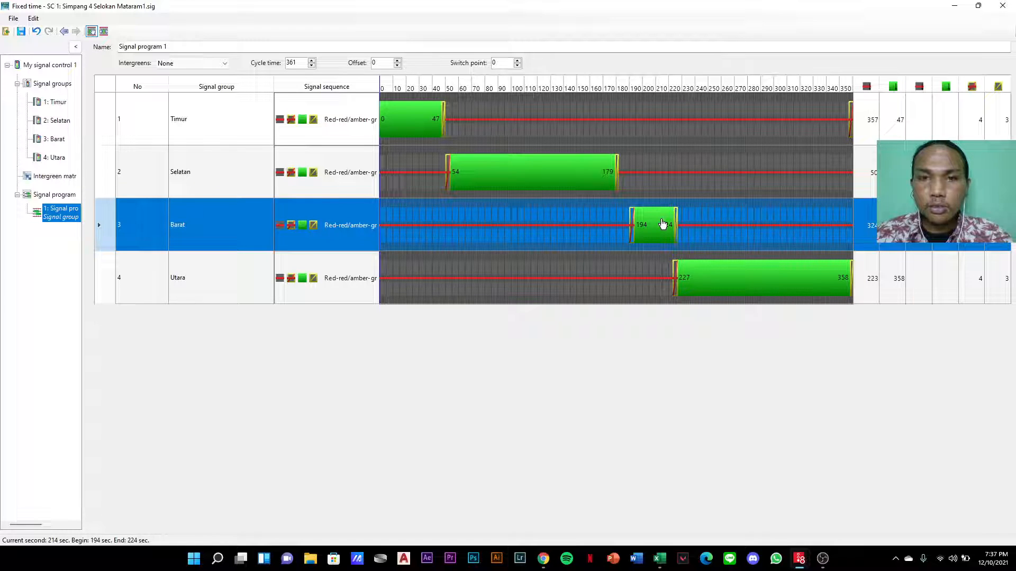
{"action": "left_click_drag", "start_coordinate": [663, 224], "coordinate": [661, 223]}
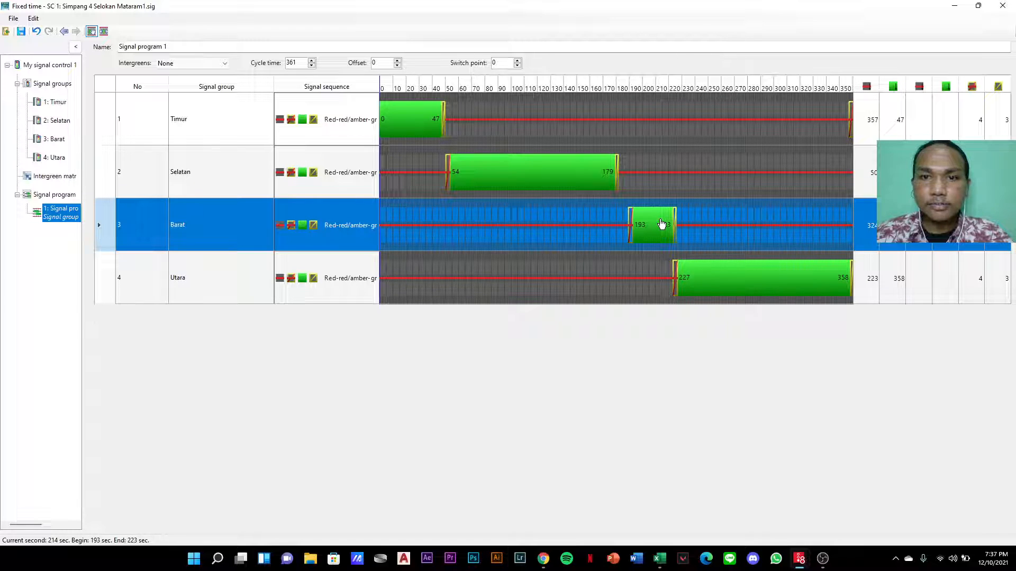
{"action": "left_click_drag", "start_coordinate": [661, 224], "coordinate": [652, 224]}
{"action": "left_click", "coordinate": [729, 283]}
{"action": "left_click_drag", "start_coordinate": [745, 283], "coordinate": [739, 282]}
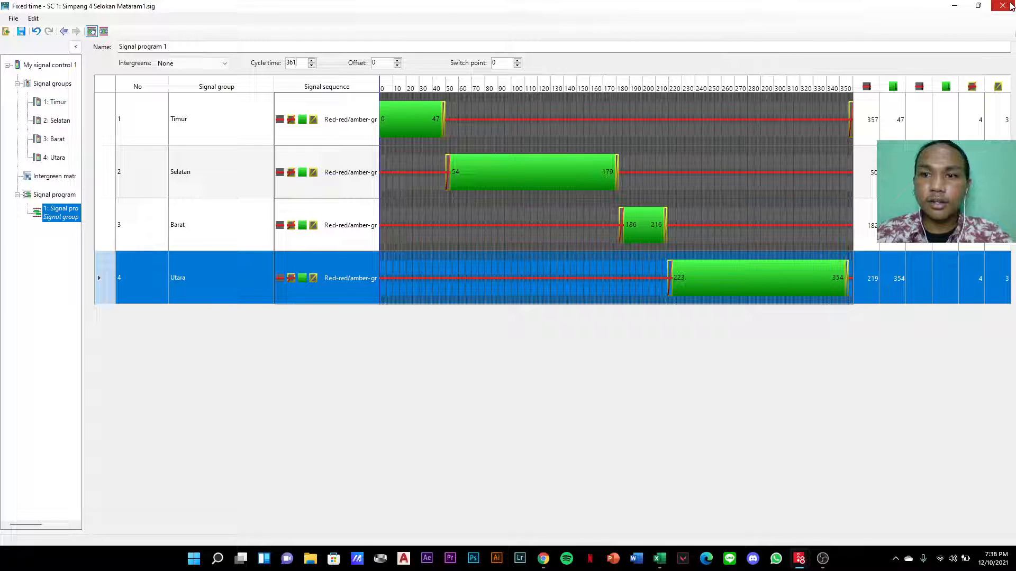
- Close the fixed-time editor with its changes saved, and accept the signal controller settings in the maximized network window
{"action": "left_click", "coordinate": [1010, 6]}
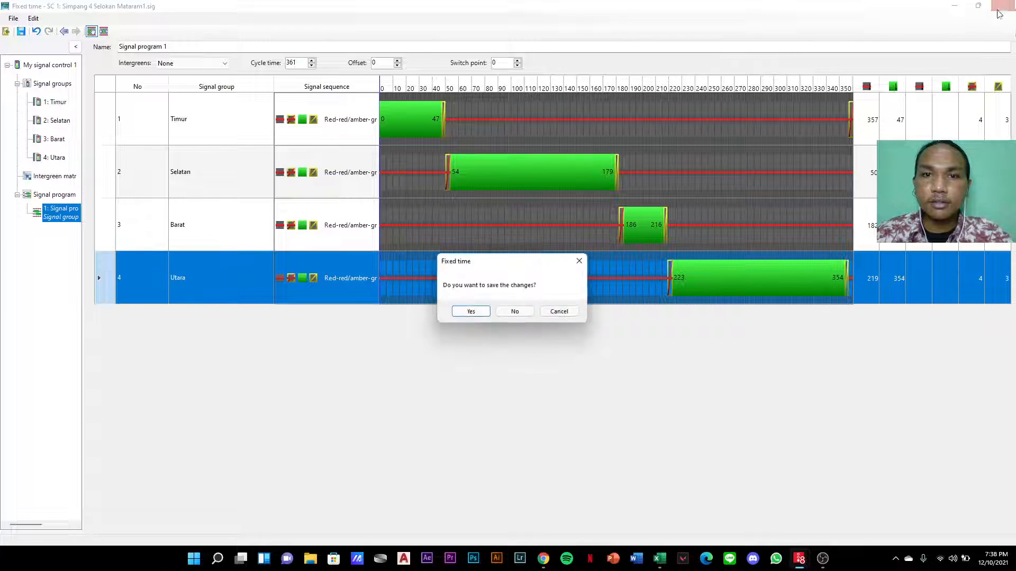
{"action": "left_click", "coordinate": [480, 314]}
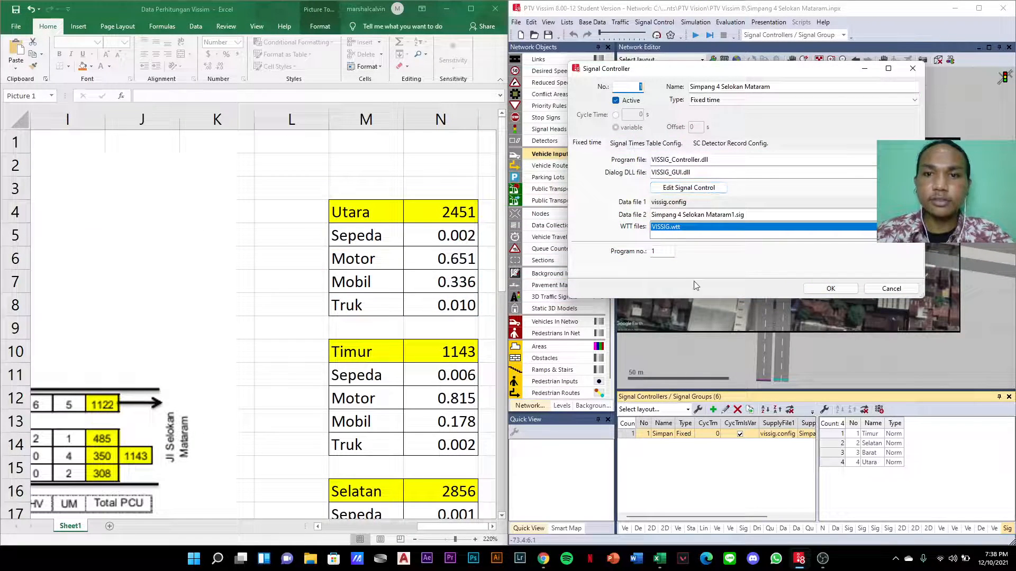
{"action": "left_click", "coordinate": [831, 289]}
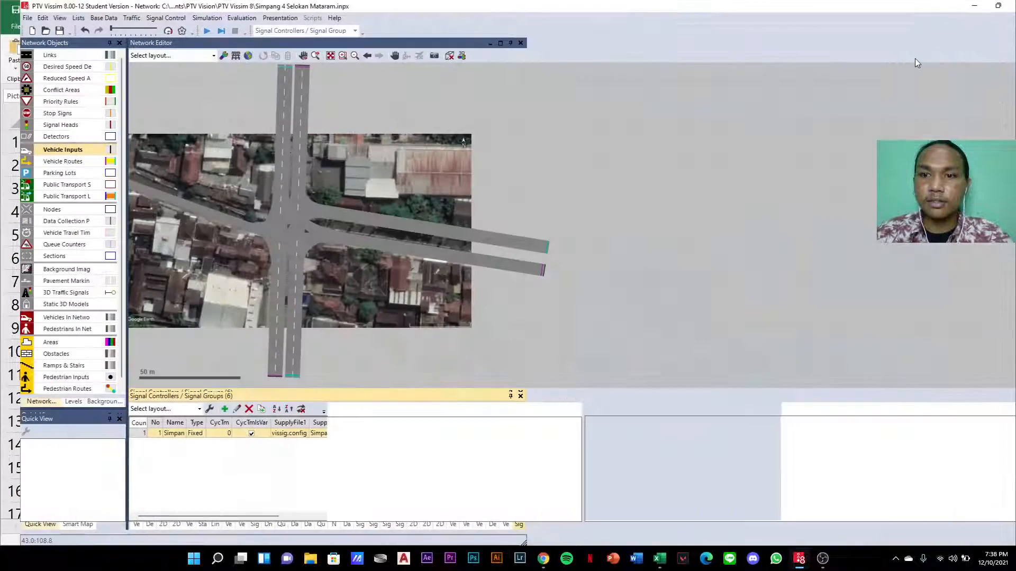
{"action": "left_click", "coordinate": [979, 8]}
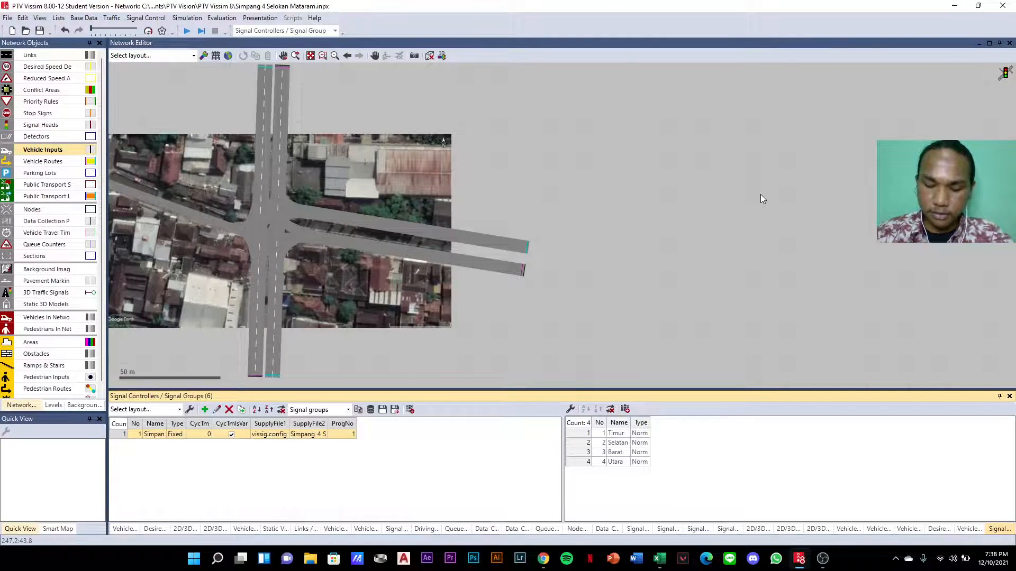
{"action": "type", "text": "pc"}
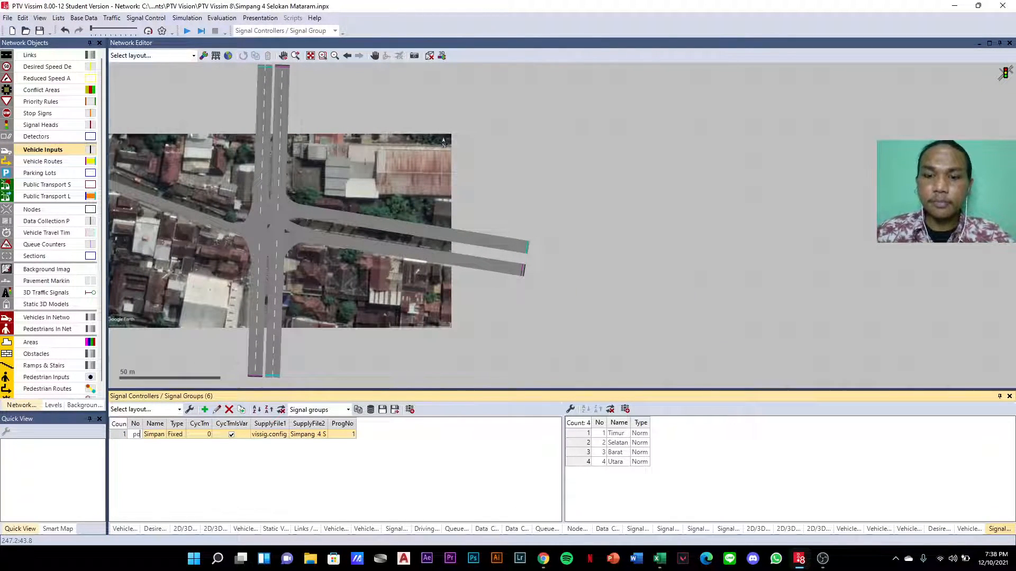
{"action": "key", "text": "Return"}
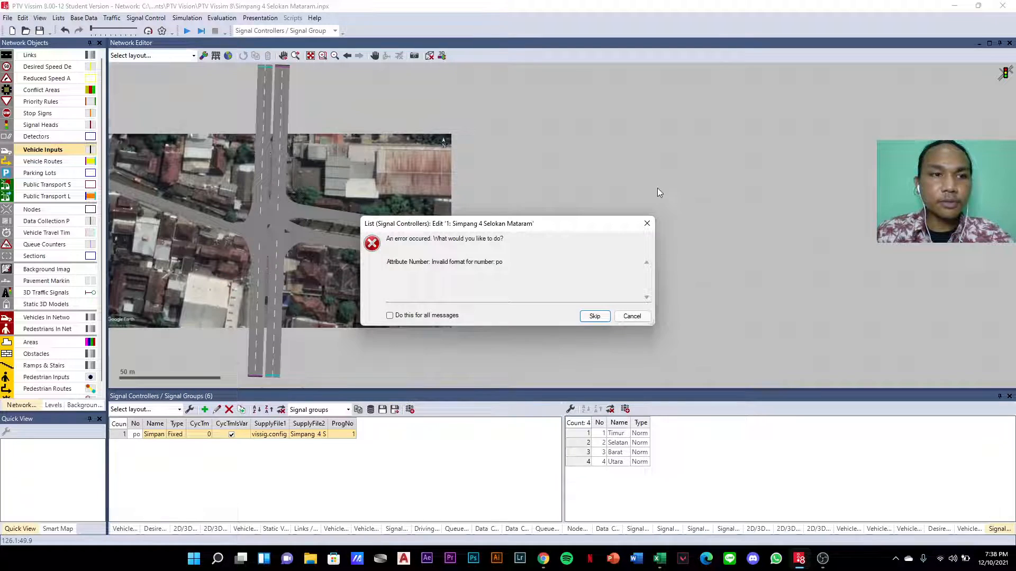
{"action": "left_click", "coordinate": [628, 321]}
- Add a signal head at about 97 m on lane 1 of the eastern approach link, just before the junction
{"action": "left_click_drag", "start_coordinate": [626, 318], "coordinate": [877, 289]}
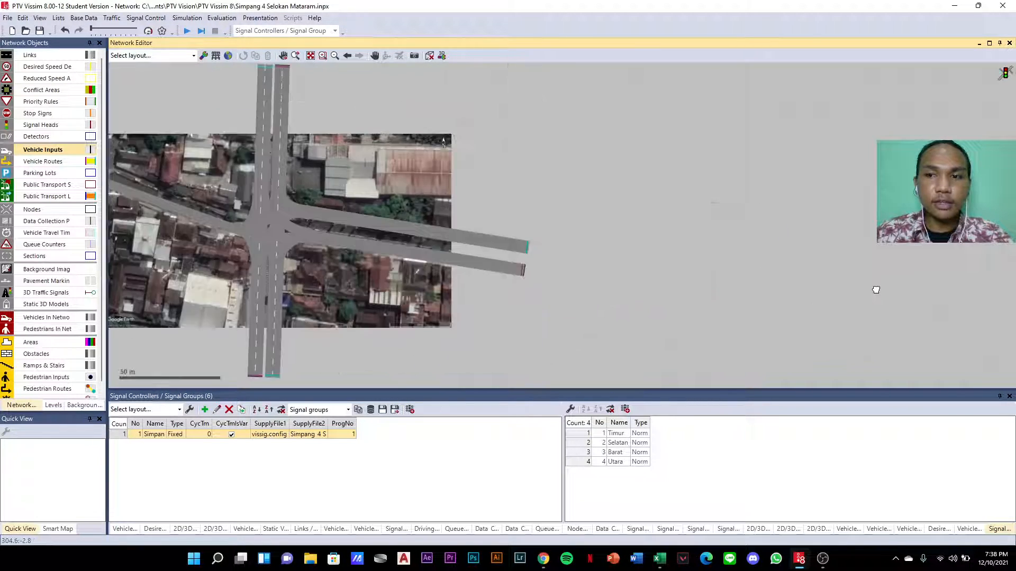
{"action": "scroll", "coordinate": [876, 289], "scroll_direction": "up", "scroll_amount": 1}
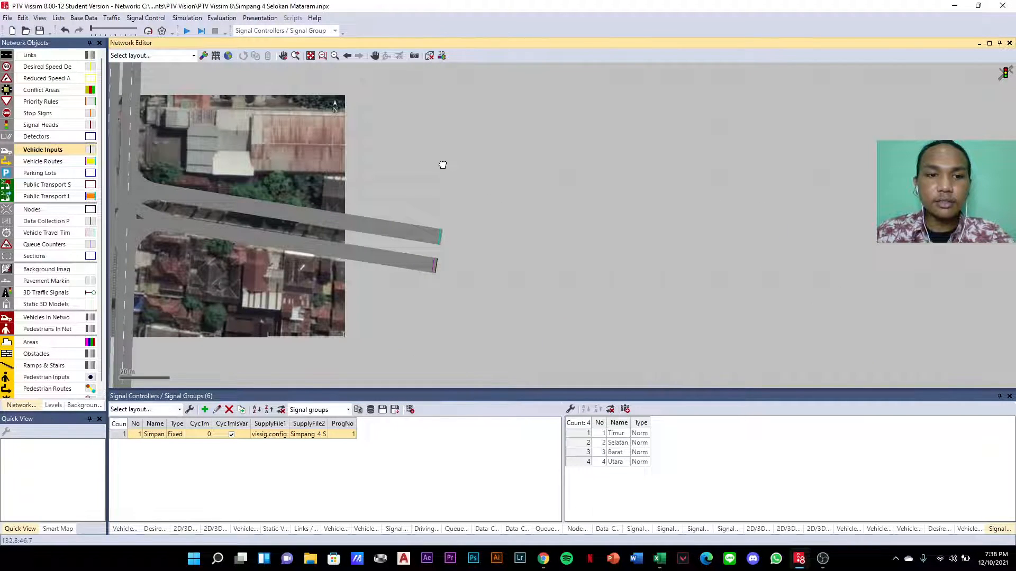
{"action": "left_click_drag", "start_coordinate": [442, 164], "coordinate": [779, 197]}
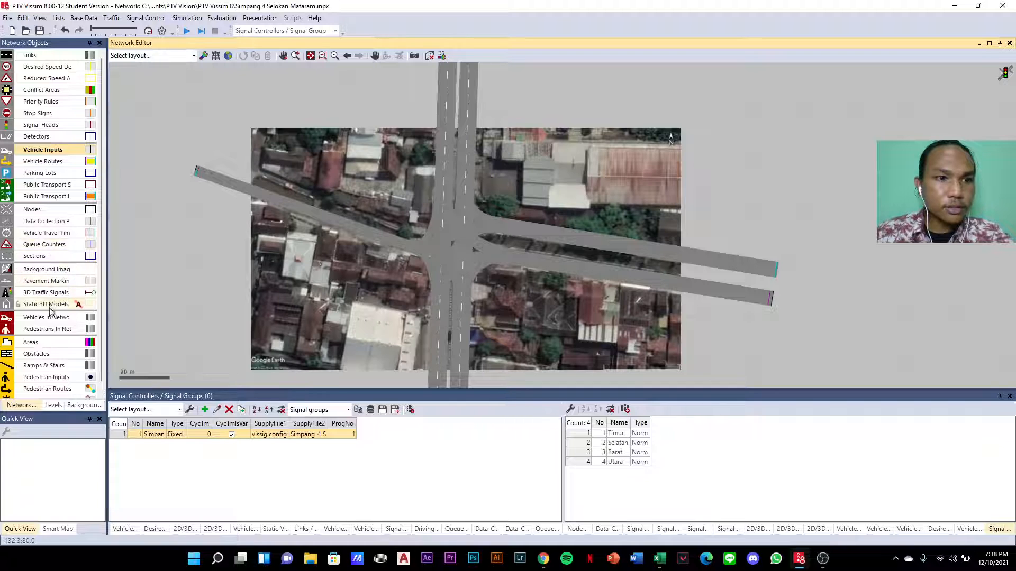
{"action": "left_click", "coordinate": [45, 127]}
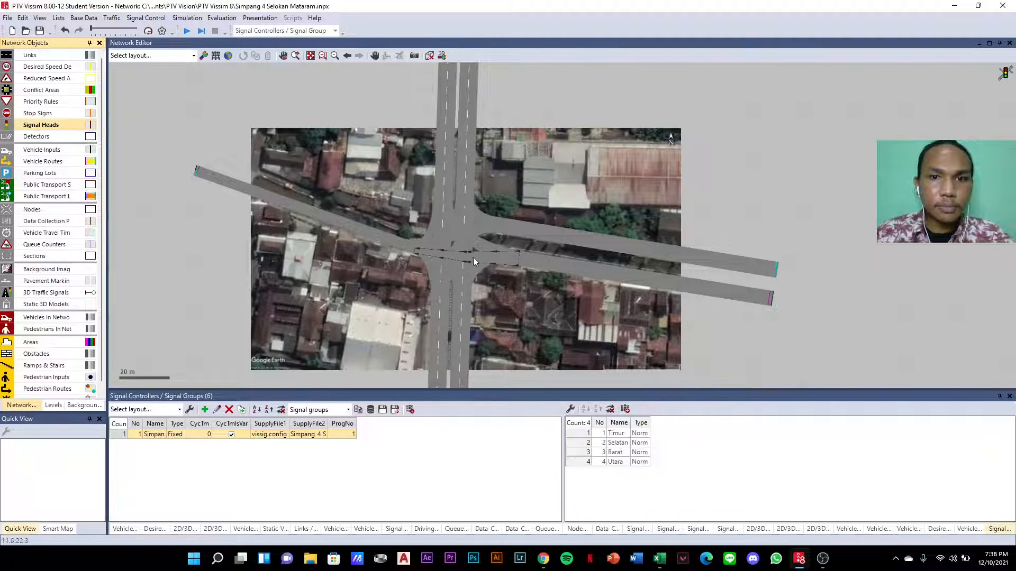
{"action": "scroll", "coordinate": [486, 261], "scroll_direction": "up", "scroll_amount": 3}
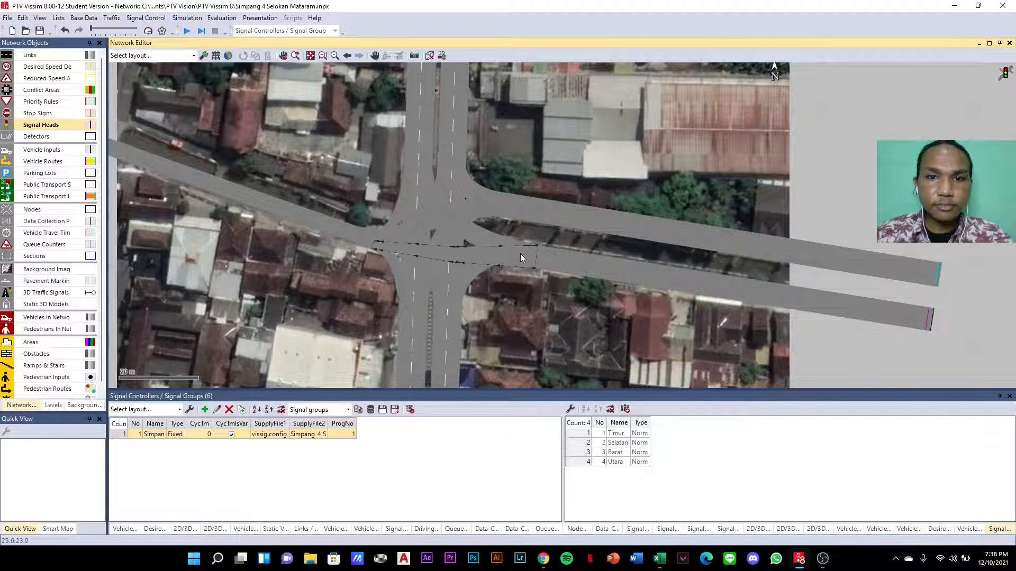
{"action": "right_click", "coordinate": [542, 257]}
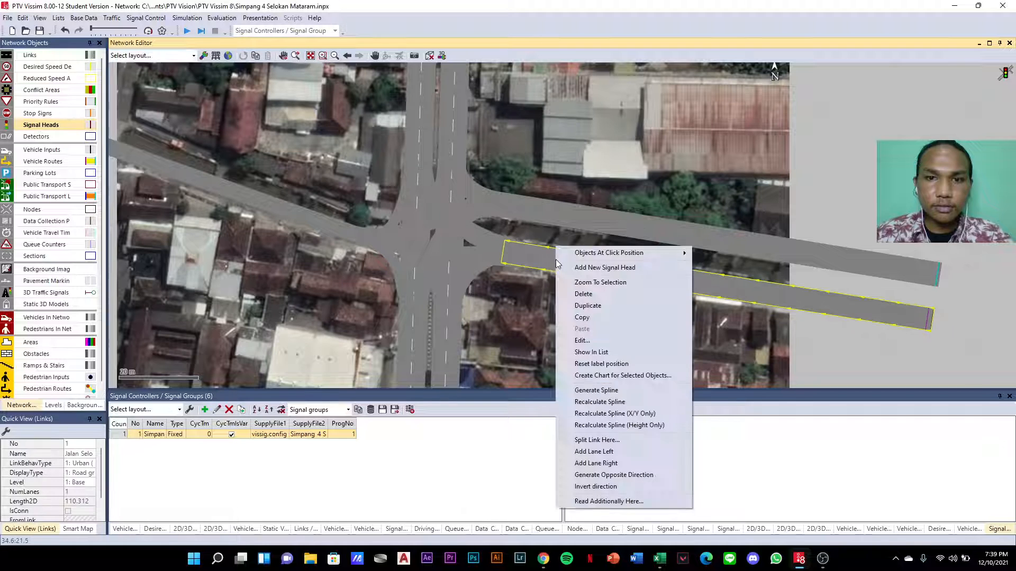
{"action": "left_click", "coordinate": [602, 268]}
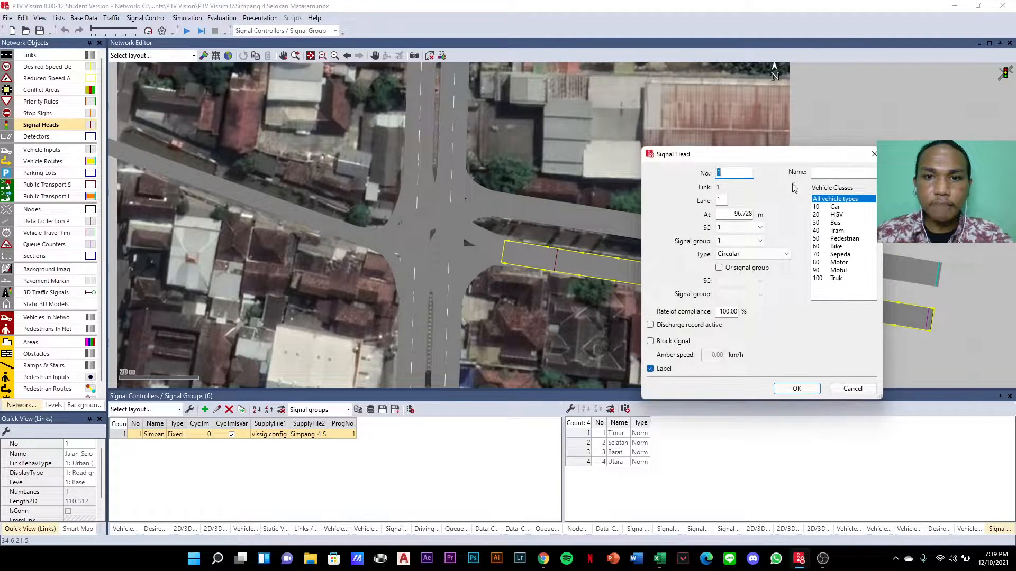
- Name the signal head Timur, keep it on signal group 1, and move it closer to the junction end of the link
{"action": "left_click", "coordinate": [822, 173]}
{"action": "type", "text": "T"}
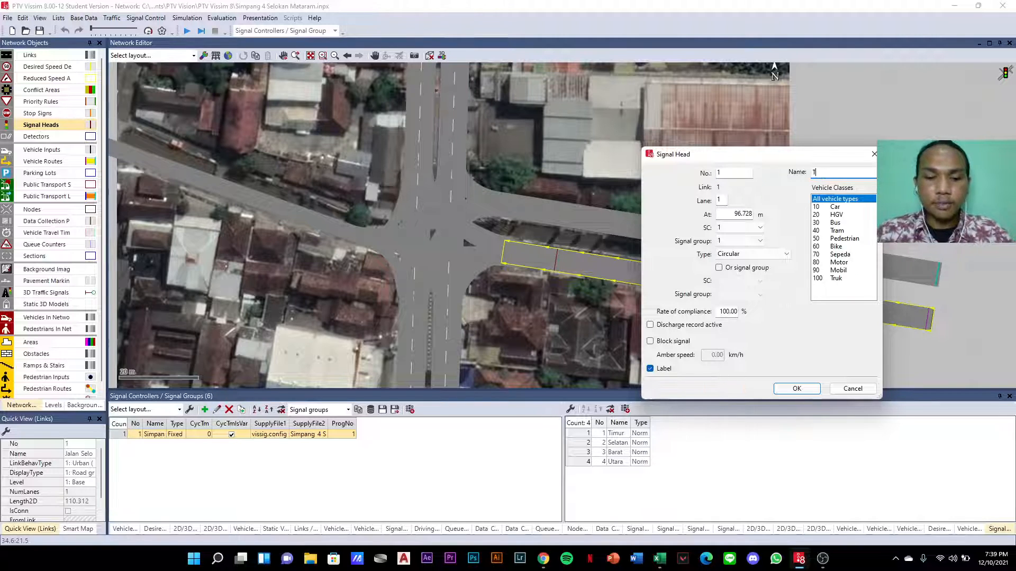
{"action": "type", "text": "imur"}
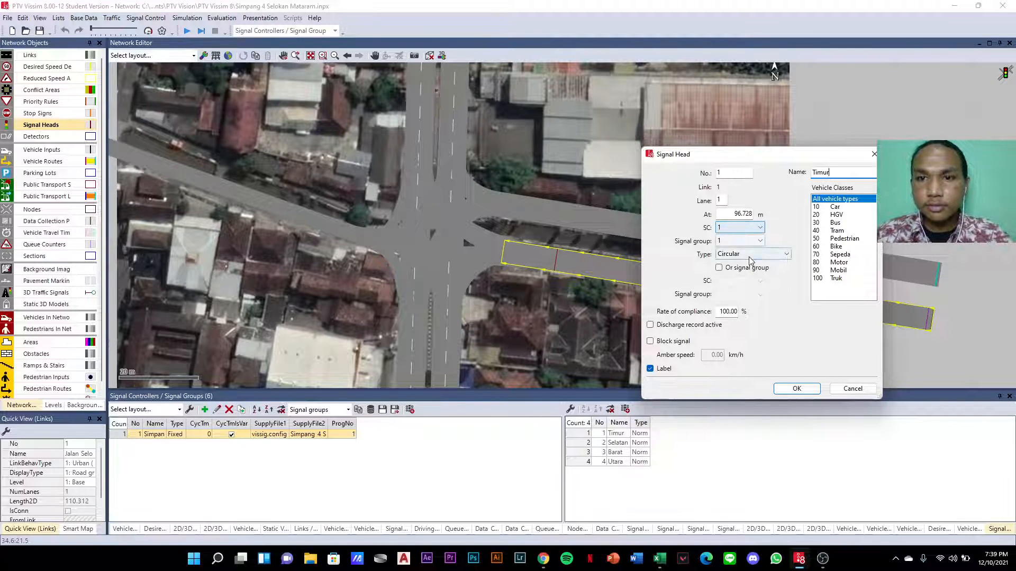
{"action": "left_click", "coordinate": [762, 243]}
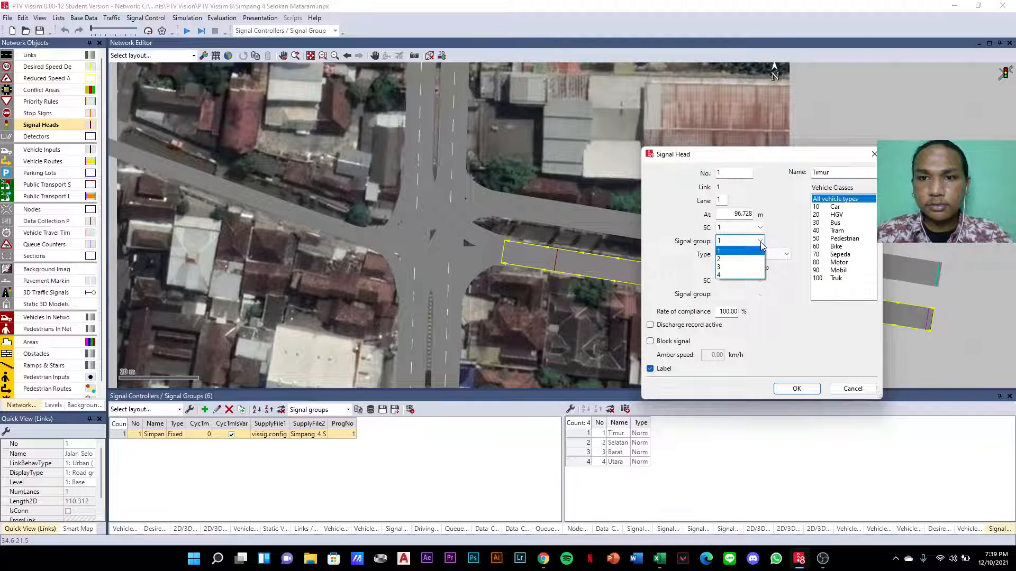
{"action": "left_click", "coordinate": [762, 244]}
{"action": "left_click", "coordinate": [796, 390]}
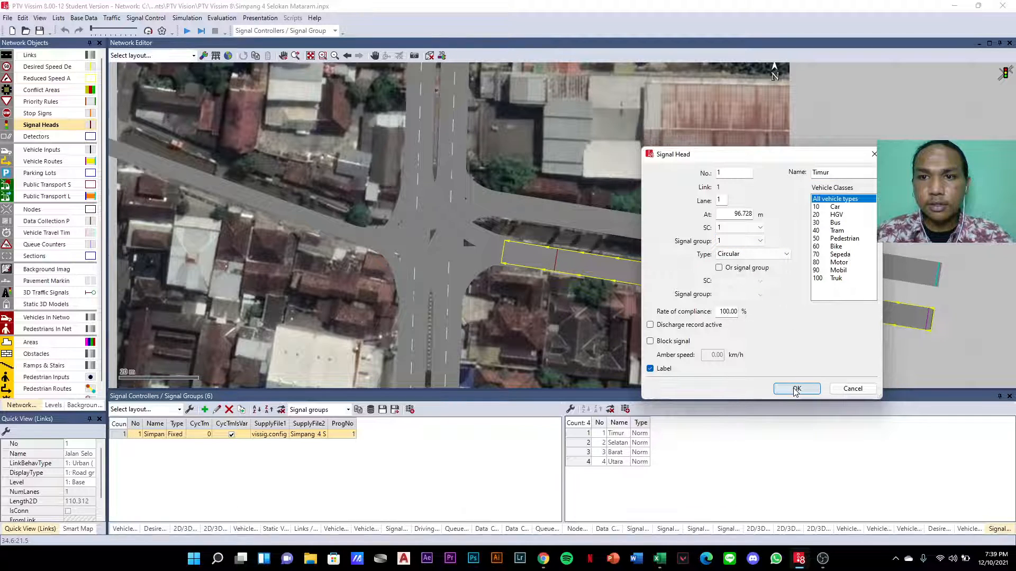
{"action": "left_click_drag", "start_coordinate": [562, 268], "coordinate": [520, 264]}
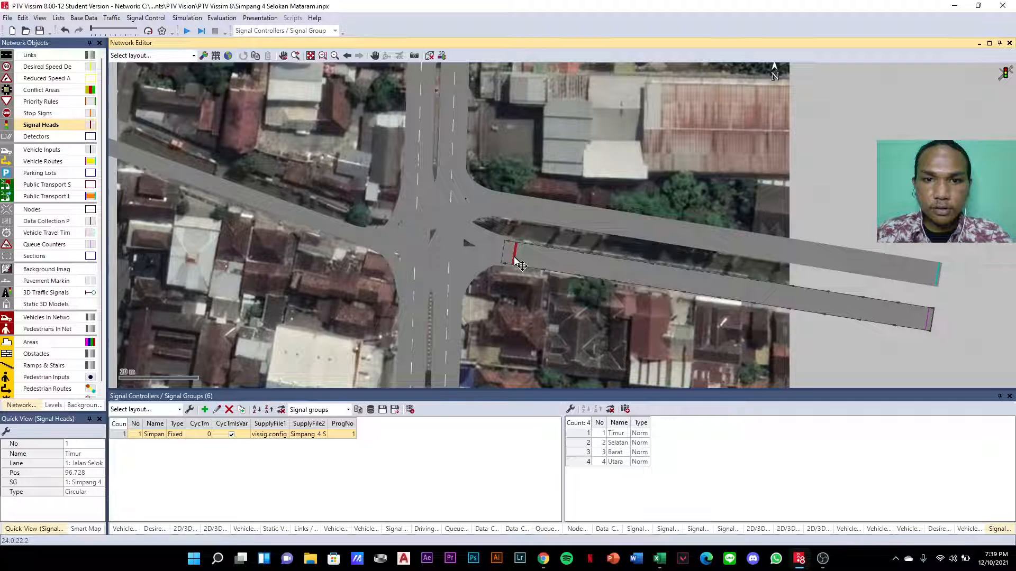
- Add a signal head named Selatan 1 at about 50 m on lane 1 of the southern approach link, assigned to signal group 2
{"action": "left_click", "coordinate": [416, 317]}
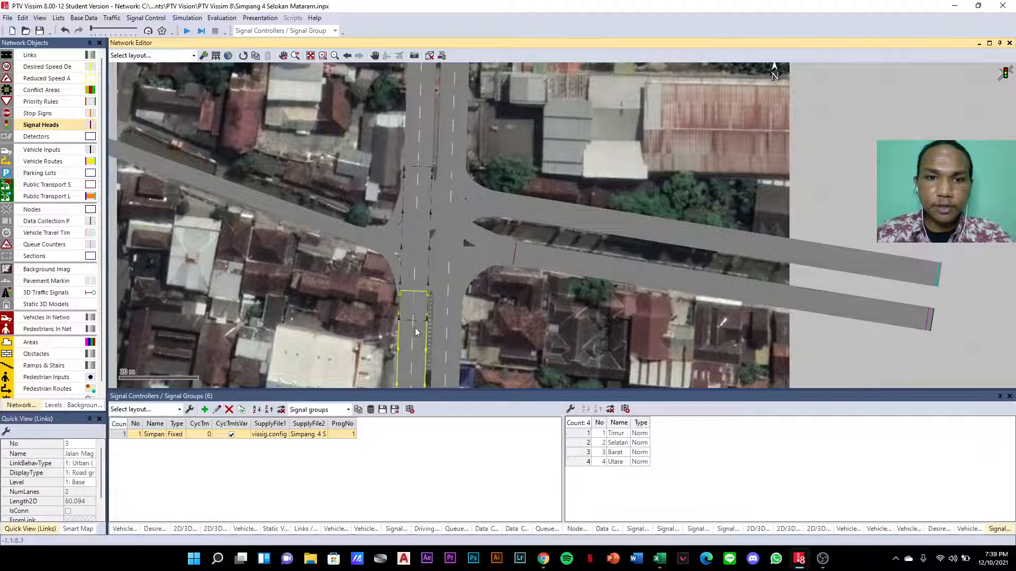
{"action": "right_click", "coordinate": [415, 329]}
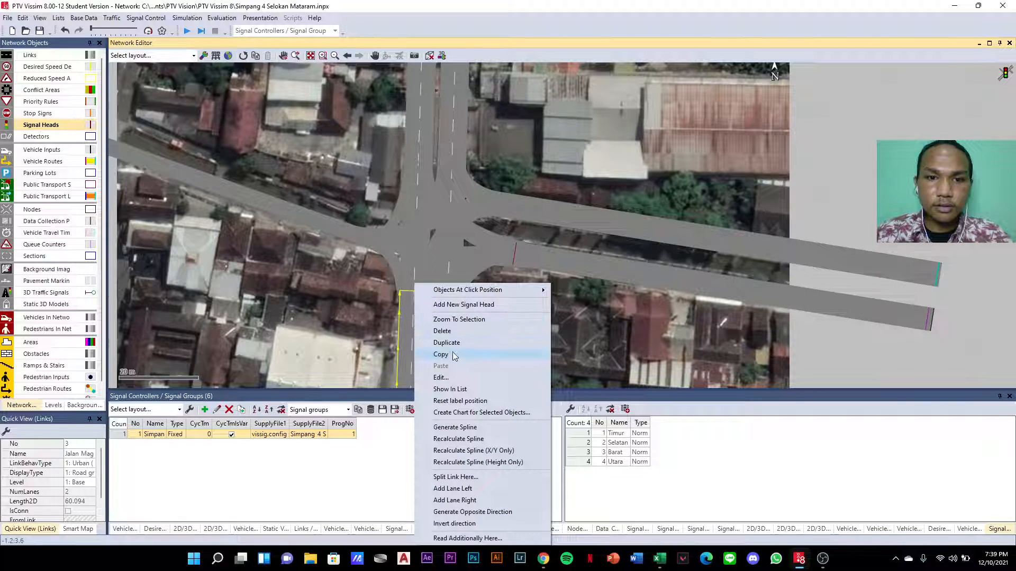
{"action": "left_click", "coordinate": [463, 305]}
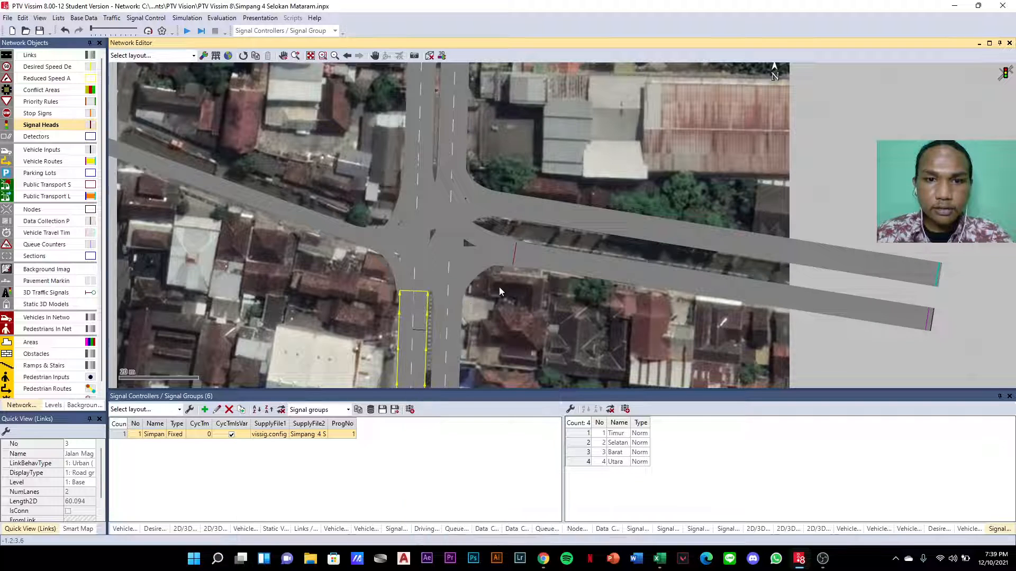
{"action": "left_click", "coordinate": [835, 173]}
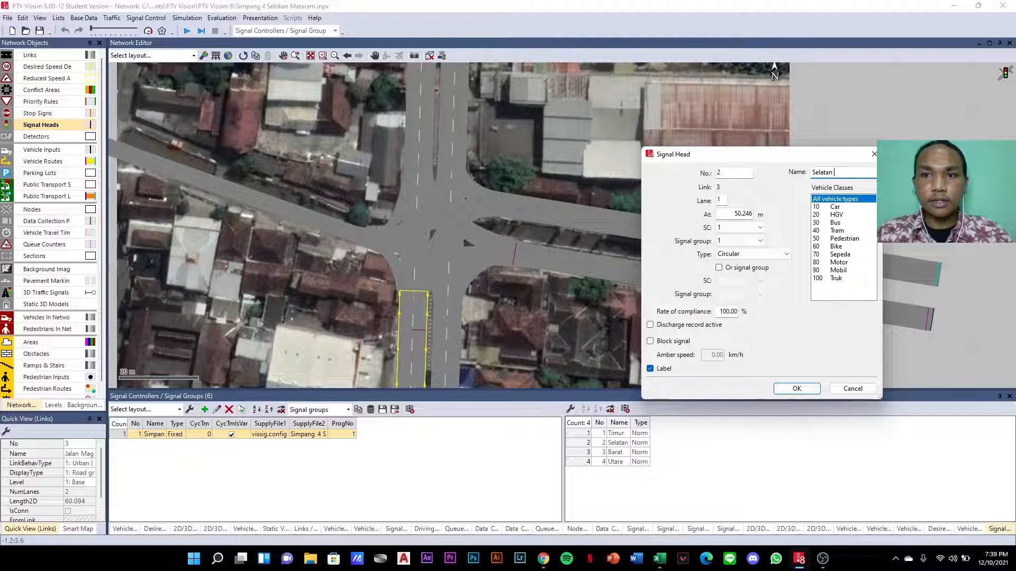
{"action": "left_click", "coordinate": [751, 240]}
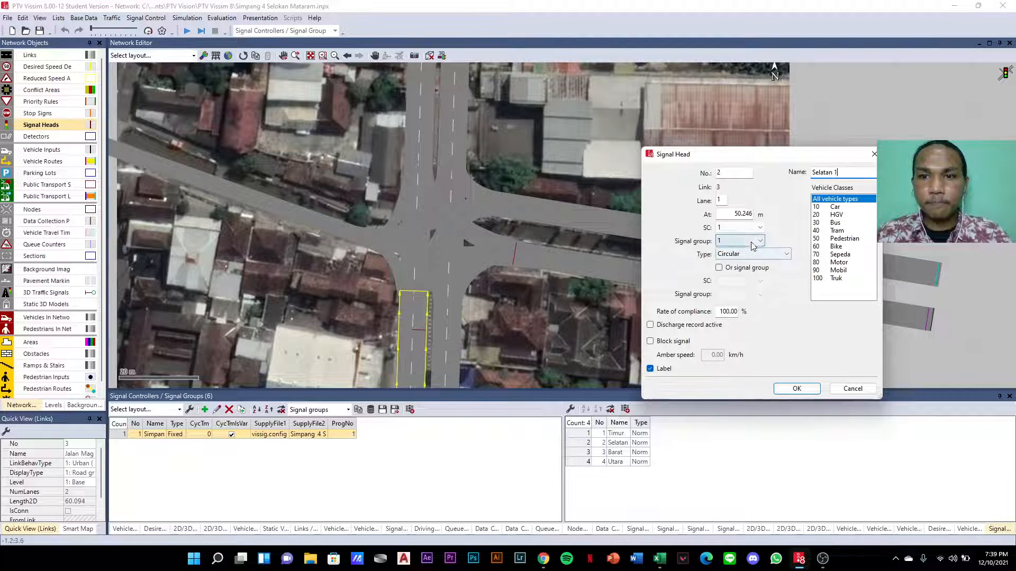
{"action": "left_click", "coordinate": [738, 259]}
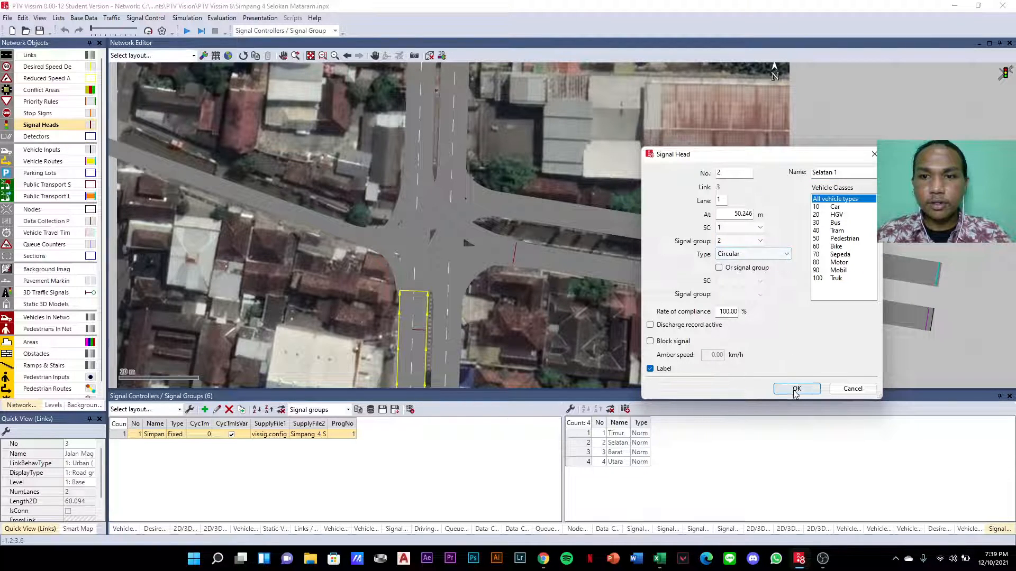
{"action": "left_click", "coordinate": [797, 387]}
- Add a signal head named Selatan 2 at about 50 m on lane 2 of the southern approach link, assigned to signal group 2
{"action": "scroll", "coordinate": [404, 331], "scroll_direction": "up", "scroll_amount": 1}
{"action": "scroll", "coordinate": [405, 332], "scroll_direction": "up", "scroll_amount": 1}
{"action": "left_click", "coordinate": [408, 330]}
{"action": "scroll", "coordinate": [409, 330], "scroll_direction": "up", "scroll_amount": 2}
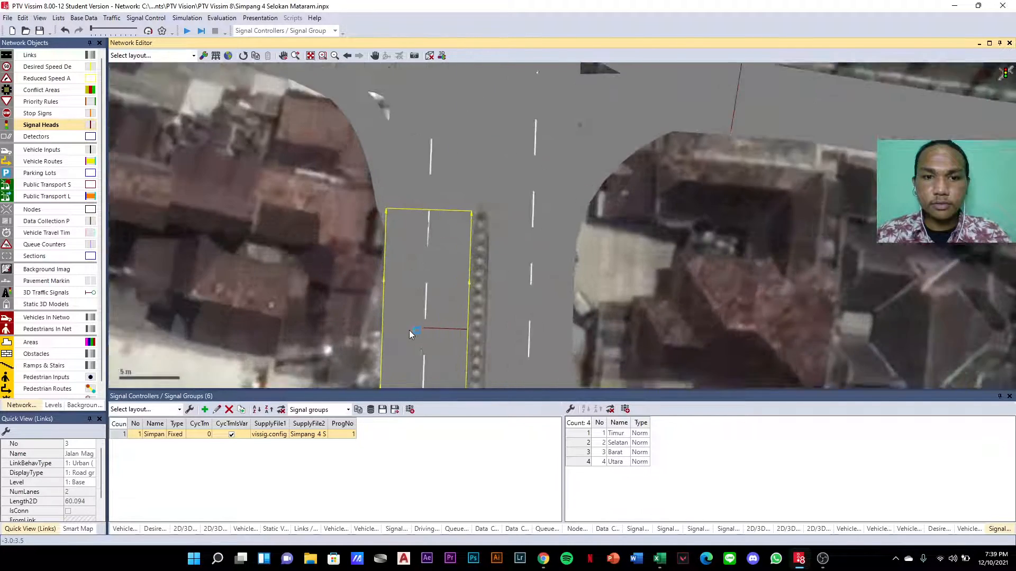
{"action": "right_click", "coordinate": [413, 332]}
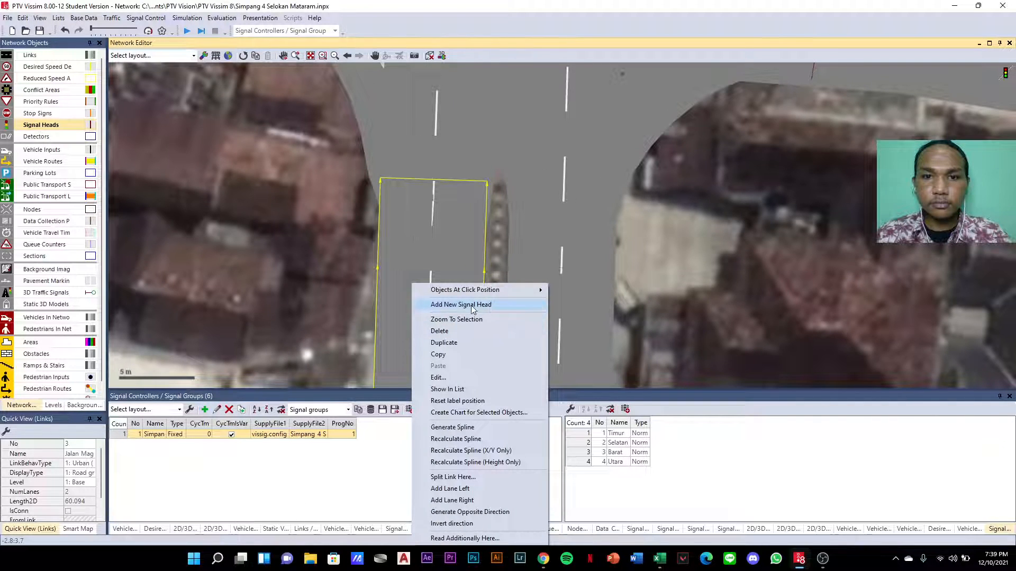
{"action": "left_click", "coordinate": [456, 297]}
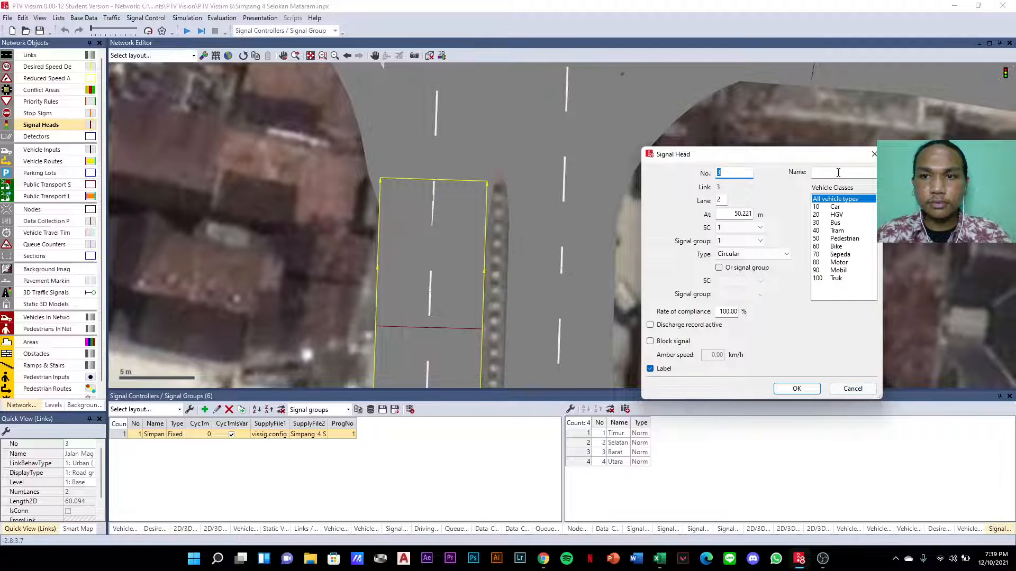
{"action": "type", "text": "Selatan 2"}
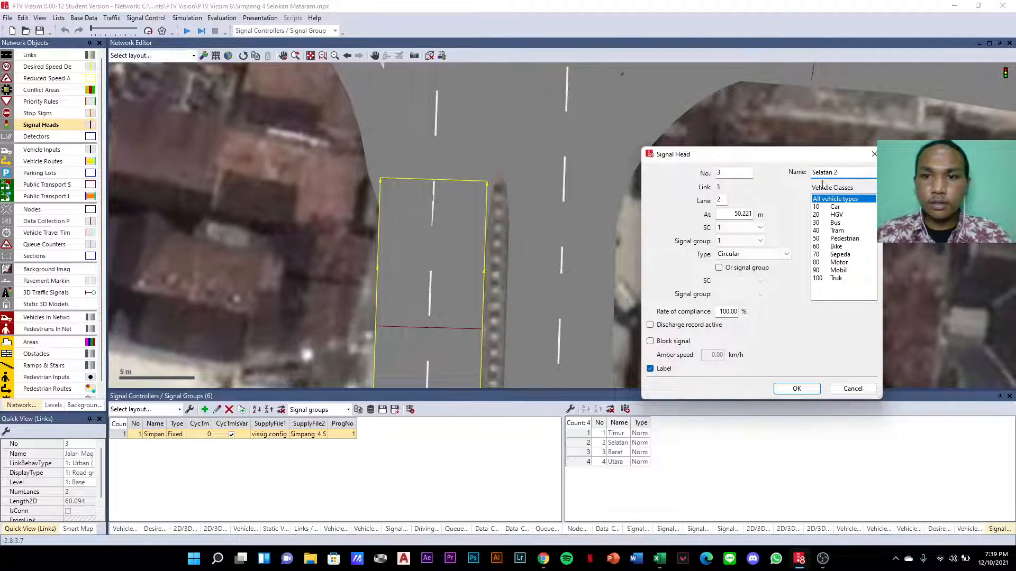
{"action": "left_click", "coordinate": [758, 242]}
{"action": "left_click", "coordinate": [757, 250]}
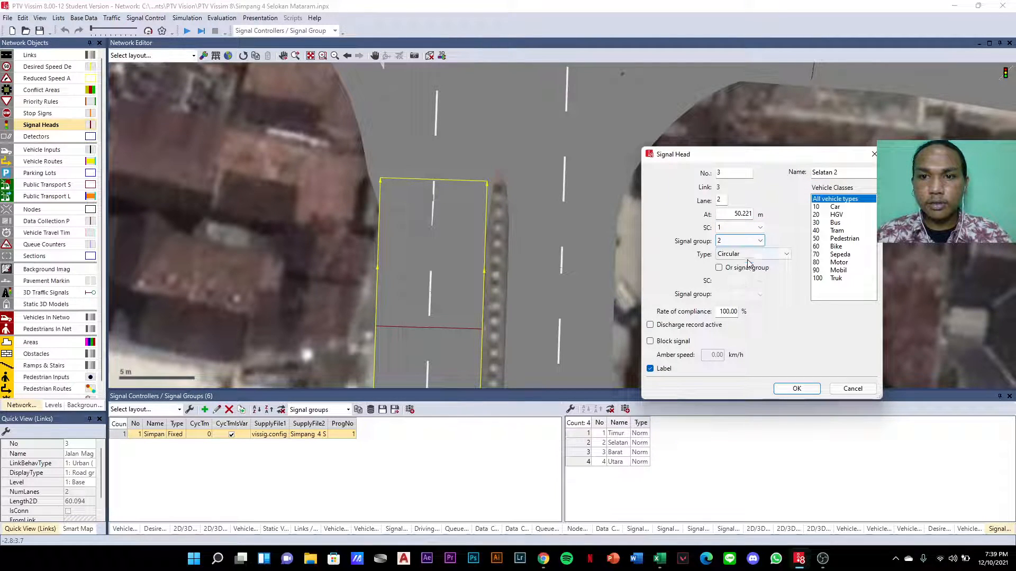
{"action": "left_click", "coordinate": [796, 389]}
- Shift the Selatan 2 signal head slightly so that it lines up with Selatan 1 across the southern approach
{"action": "scroll", "coordinate": [460, 354], "scroll_direction": "up", "scroll_amount": 5}
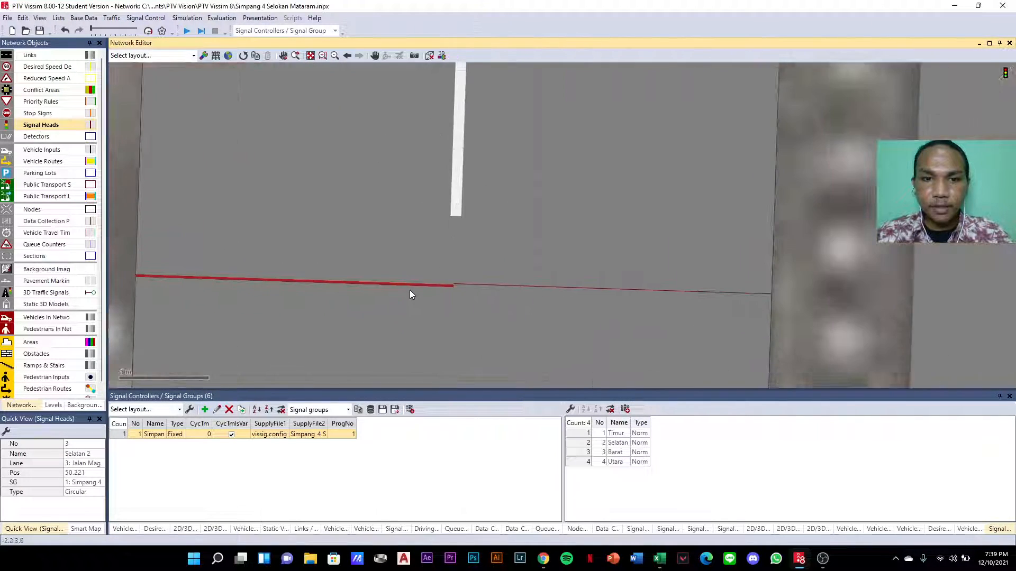
{"action": "left_click_drag", "start_coordinate": [414, 285], "coordinate": [417, 283]}
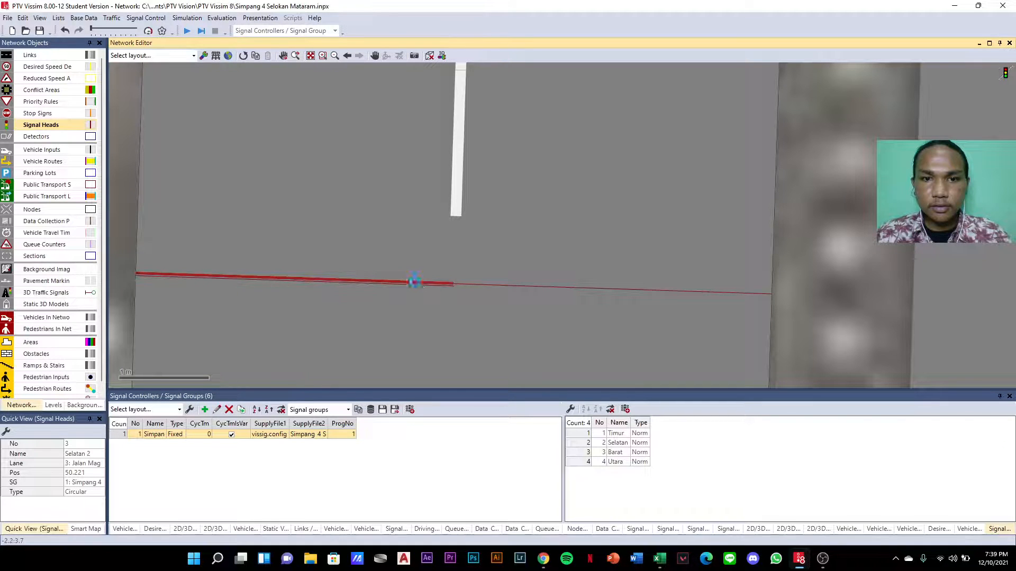
{"action": "scroll", "coordinate": [565, 293], "scroll_direction": "down", "scroll_amount": 9}
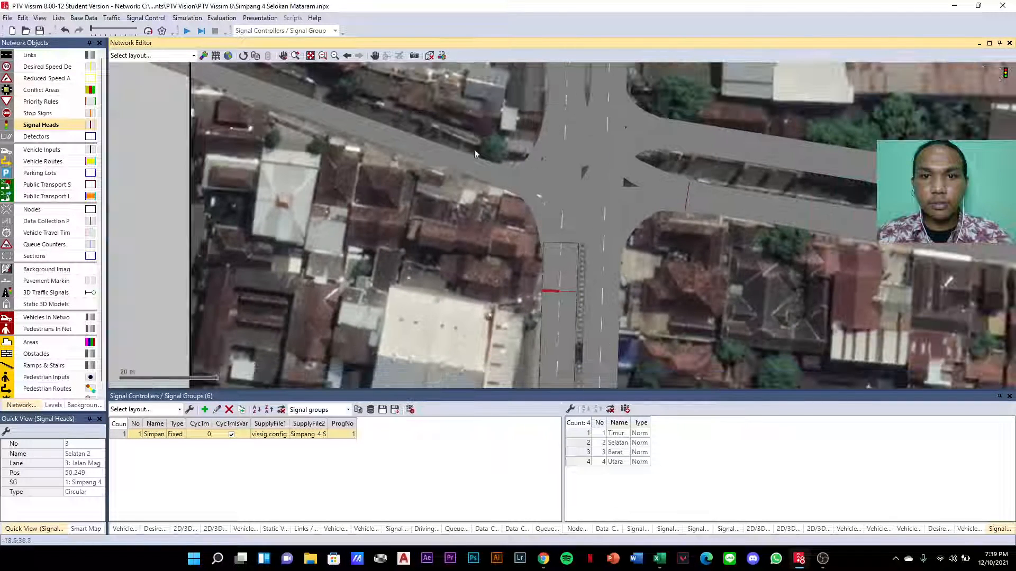
- Add a signal head named Barat at about 85 m on lane 1 of the western approach link, assigned to signal group 3
{"action": "scroll", "coordinate": [474, 153], "scroll_direction": "up", "scroll_amount": 2}
{"action": "left_click", "coordinate": [491, 180]}
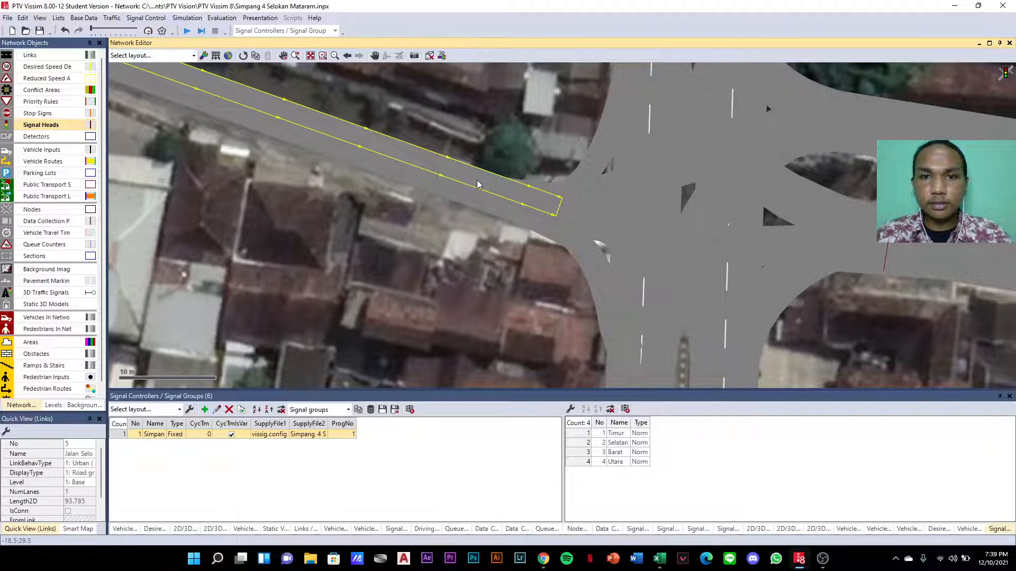
{"action": "right_click", "coordinate": [478, 183]}
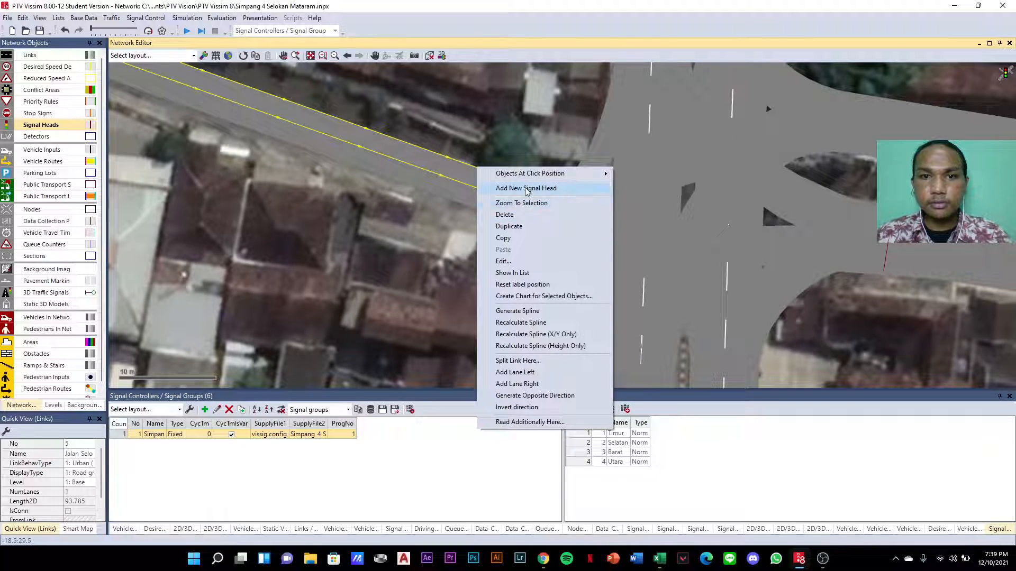
{"action": "left_click", "coordinate": [527, 189]}
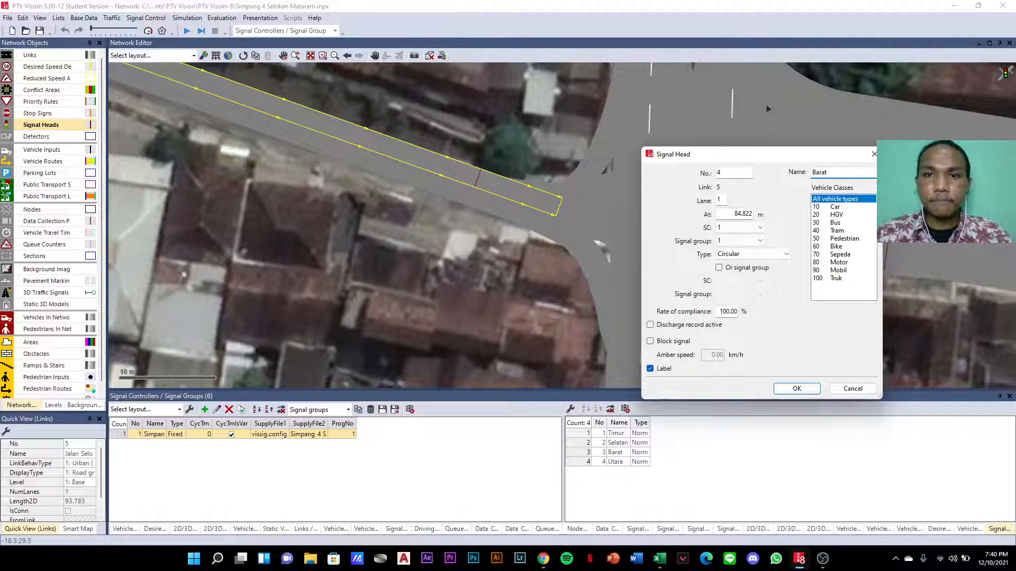
{"action": "left_click", "coordinate": [760, 229]}
{"action": "left_click", "coordinate": [779, 235]}
{"action": "left_click", "coordinate": [761, 241]}
{"action": "left_click", "coordinate": [741, 267]}
{"action": "left_click", "coordinate": [796, 389]}
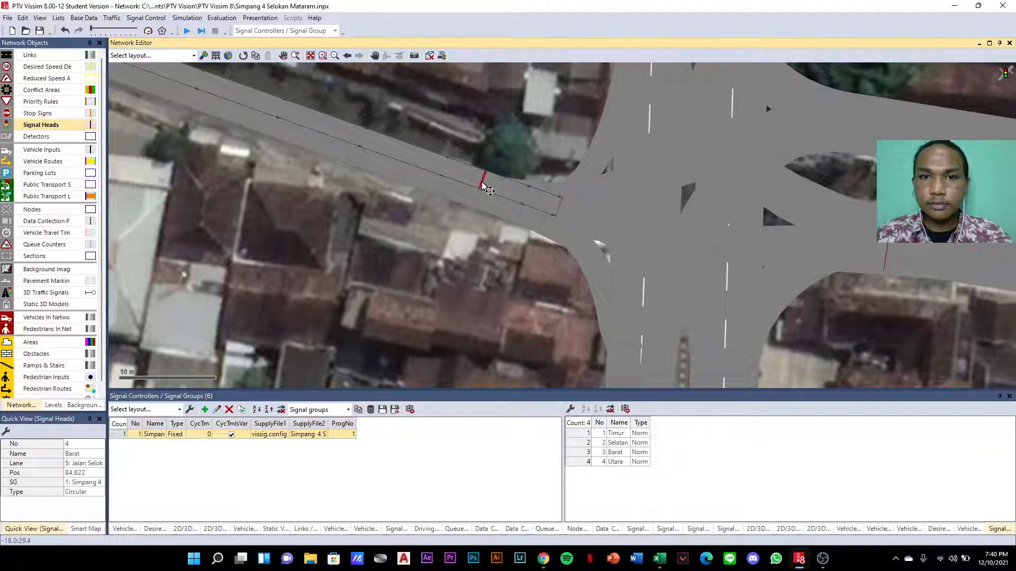
{"action": "scroll", "coordinate": [614, 168], "scroll_direction": "down", "scroll_amount": 2}
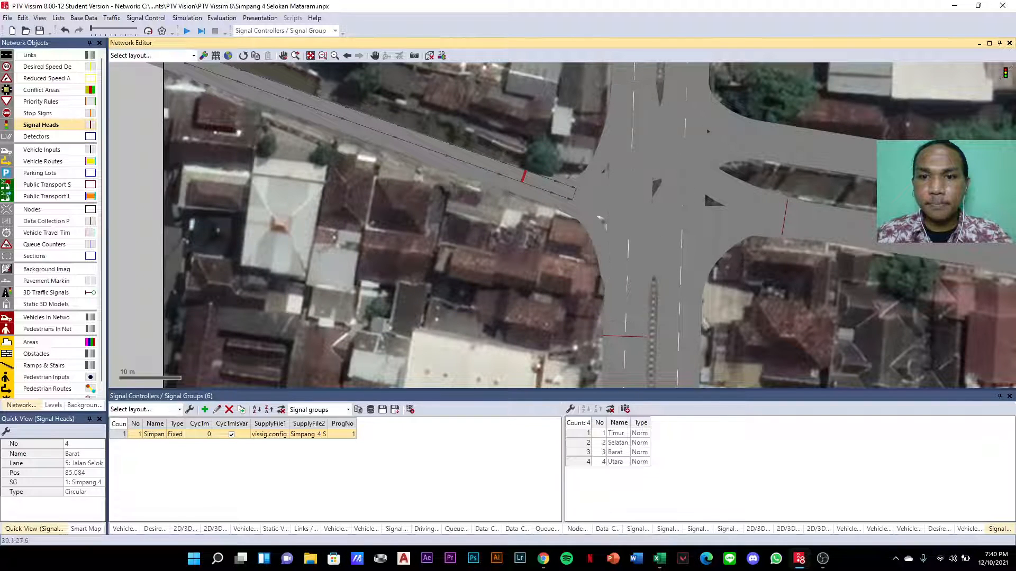
- Nudge the Timur signal head on the eastern approach link to about 107 m, slightly closer to the junction
{"action": "scroll", "coordinate": [838, 185], "scroll_direction": "up", "scroll_amount": 3}
{"action": "left_click", "coordinate": [730, 253]}
{"action": "mouse_move", "coordinate": [732, 253]}
{"action": "left_mouse_down"}
{"action": "mouse_move", "coordinate": [751, 256]}
{"action": "mouse_move", "coordinate": [729, 255]}
{"action": "left_mouse_up"}
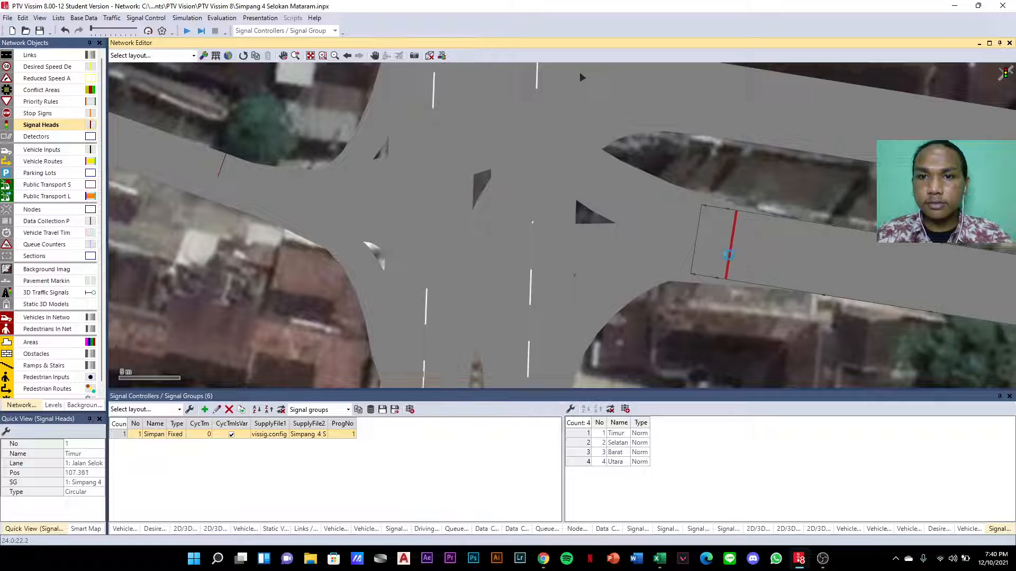
- Add a signal head named Utara 1 at about 59.5 m on lane 1 of the northern approach link, assigned to signal group 4
{"action": "scroll", "coordinate": [763, 300], "scroll_direction": "down", "scroll_amount": 3}
{"action": "scroll", "coordinate": [684, 224], "scroll_direction": "up", "scroll_amount": 3}
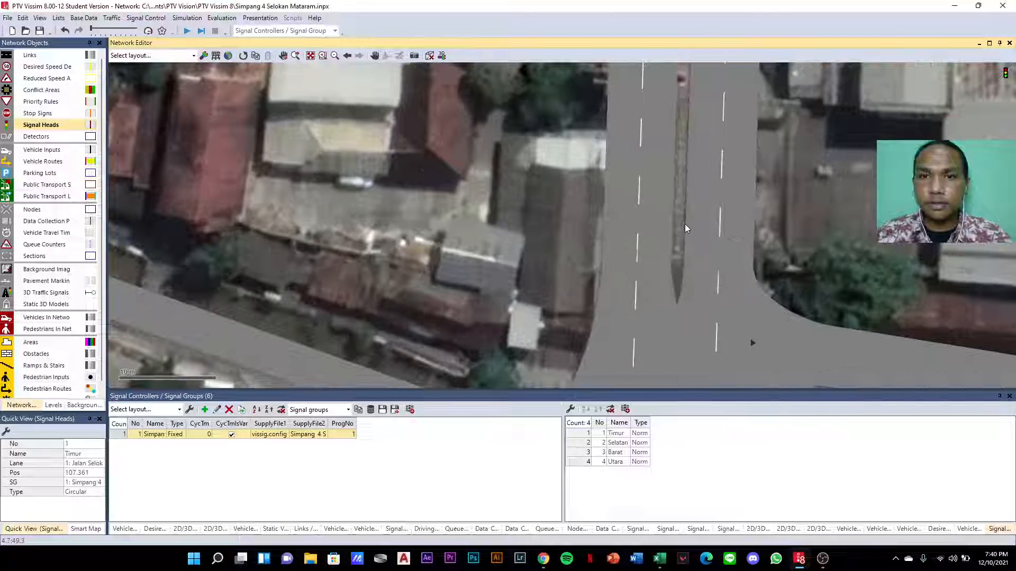
{"action": "left_click", "coordinate": [739, 235]}
{"action": "right_click", "coordinate": [717, 219]}
{"action": "left_click", "coordinate": [757, 240]}
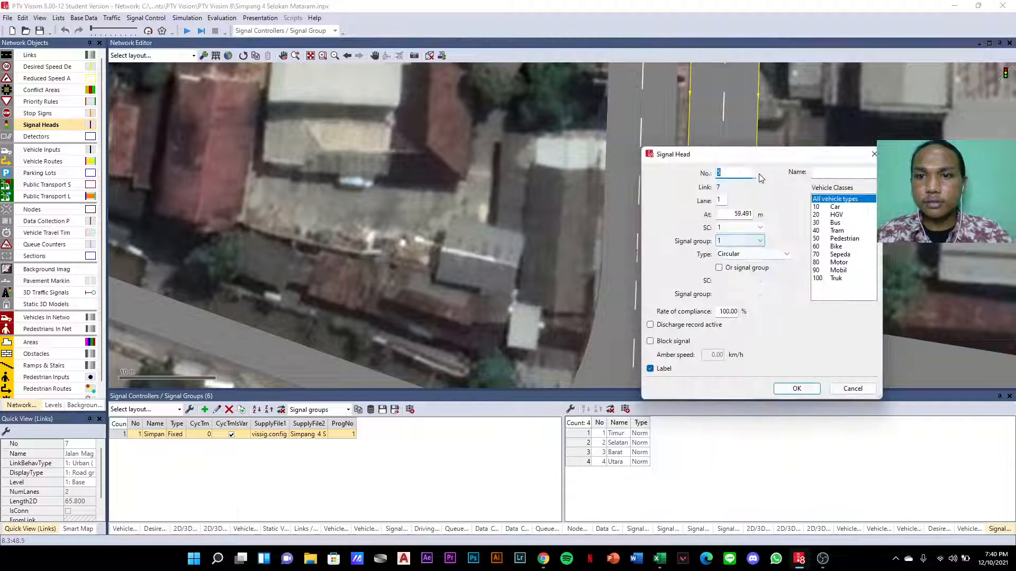
{"action": "left_click", "coordinate": [825, 172]}
{"action": "type", "text": "Utara 1"}
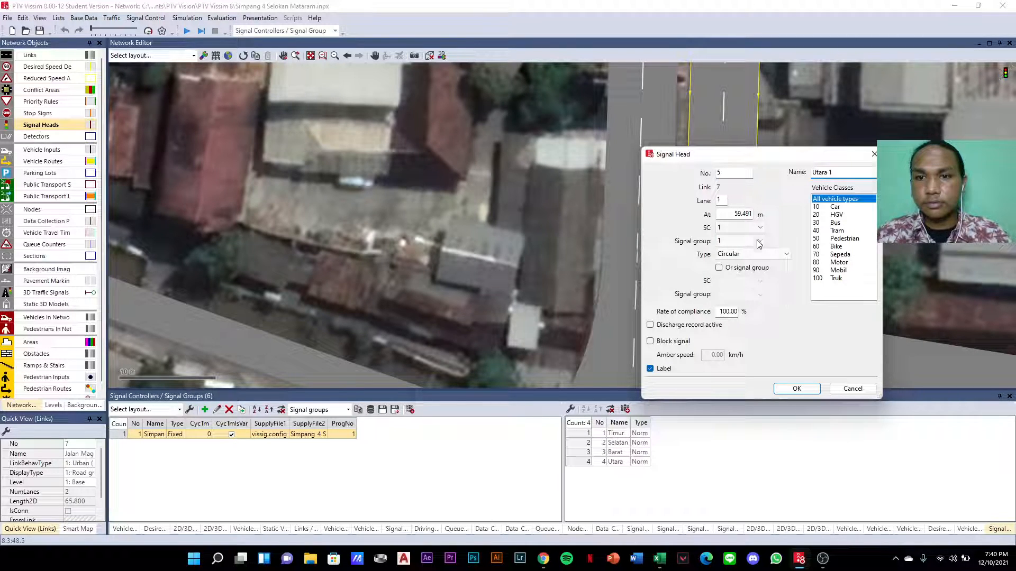
{"action": "left_click", "coordinate": [760, 241]}
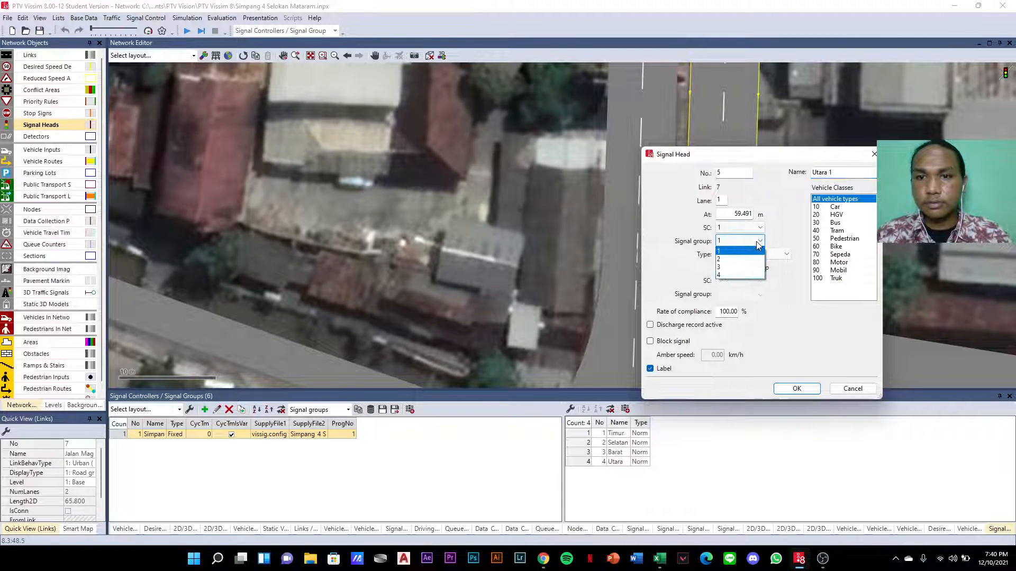
{"action": "left_click", "coordinate": [746, 278]}
{"action": "left_click", "coordinate": [796, 389]}
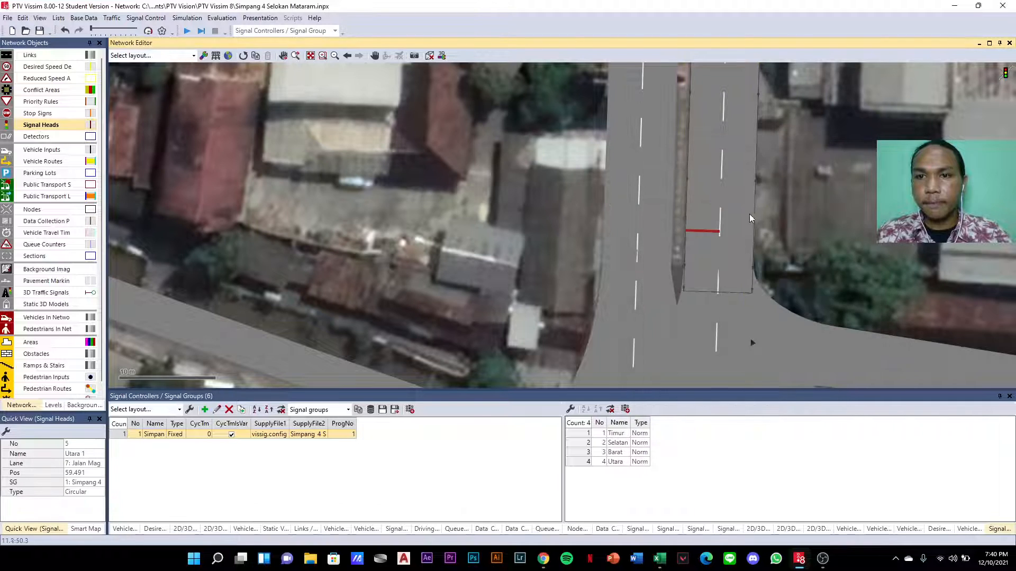
- Add a signal head named Utara 2 at about 59.8 m on lane 2 of the northern approach link, assigned to signal group 4
{"action": "right_click", "coordinate": [731, 233]}
{"action": "left_click", "coordinate": [774, 242]}
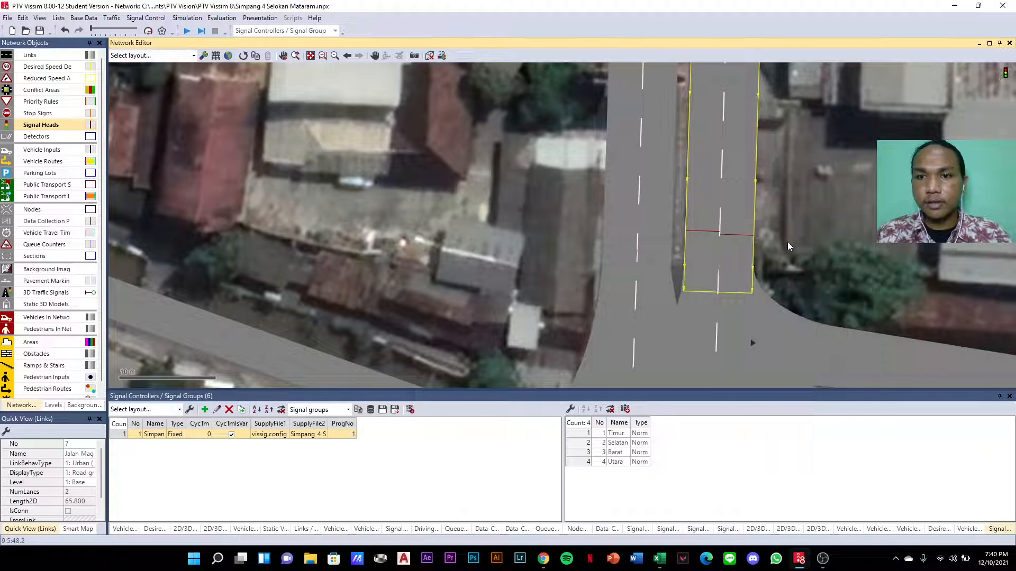
{"action": "left_click", "coordinate": [827, 175]}
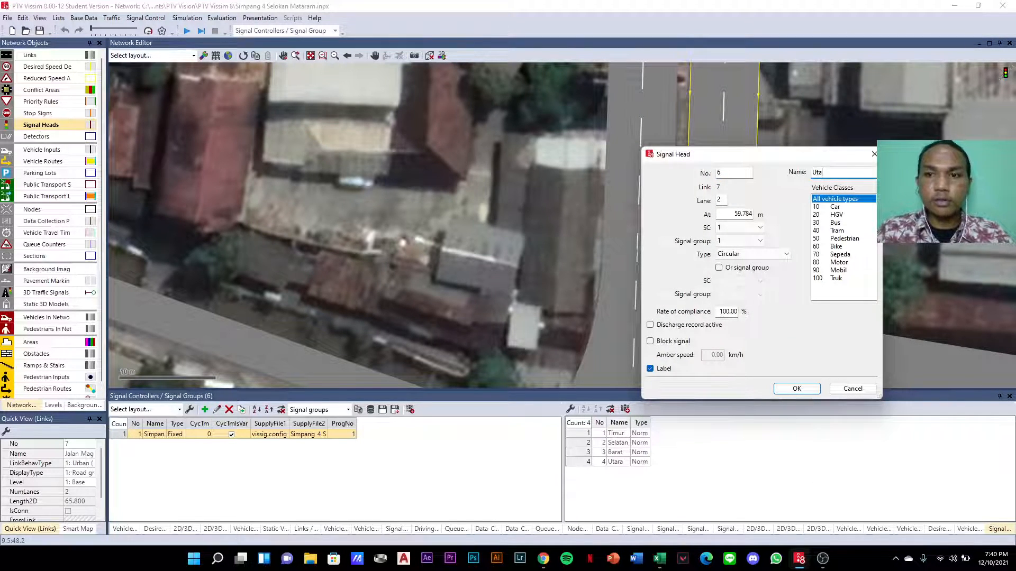
{"action": "left_click", "coordinate": [756, 251]}
{"action": "left_click", "coordinate": [755, 244]}
{"action": "left_click", "coordinate": [755, 243]}
{"action": "left_click", "coordinate": [755, 274]}
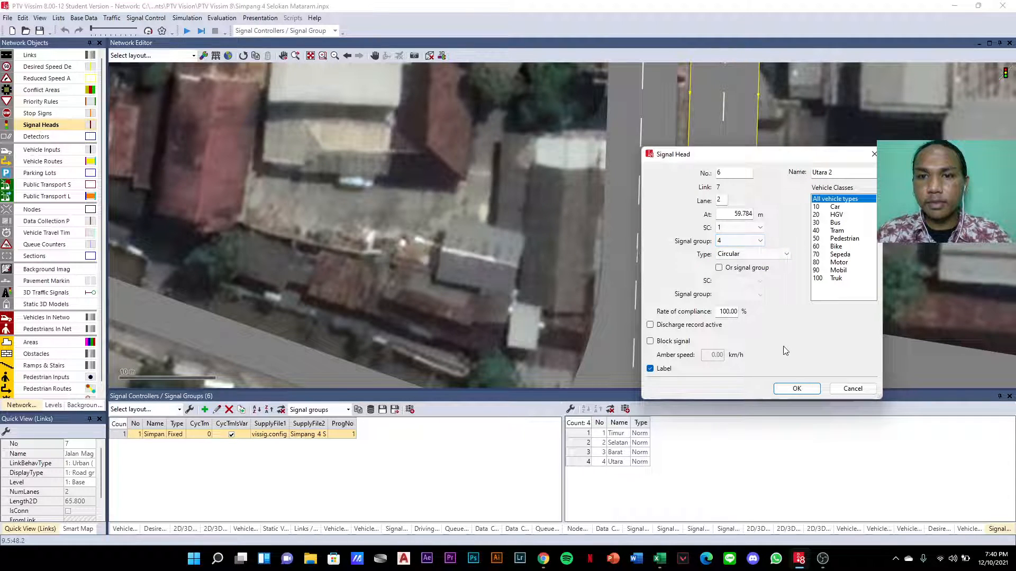
{"action": "left_click", "coordinate": [796, 389]}
- Move the Utara 2 and Utara 1 signal heads closer to the junction, to about 61 m along the northern approach link
{"action": "scroll", "coordinate": [761, 239], "scroll_direction": "up", "scroll_amount": 2}
{"action": "scroll", "coordinate": [761, 239], "scroll_direction": "up", "scroll_amount": 3}
{"action": "left_click_drag", "start_coordinate": [686, 225], "coordinate": [689, 273]}
{"action": "left_click", "coordinate": [572, 210]}
{"action": "left_click_drag", "start_coordinate": [570, 212], "coordinate": [571, 272]}
- Align the Utara 1 signal head precisely with Utara 2 across the northern approach, and clear the selection
{"action": "scroll", "coordinate": [601, 272], "scroll_direction": "up", "scroll_amount": 4}
{"action": "scroll", "coordinate": [605, 270], "scroll_direction": "up", "scroll_amount": 2}
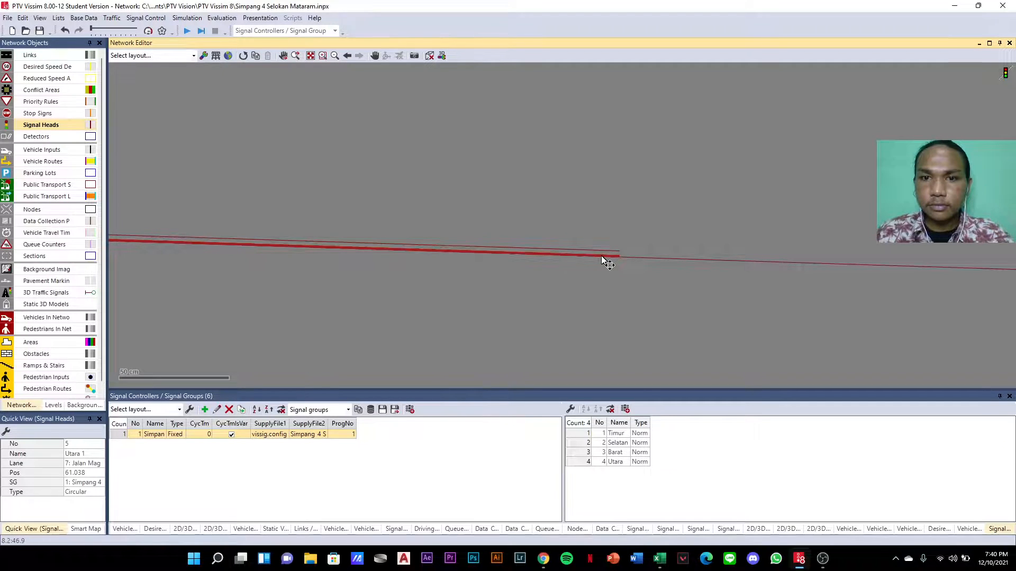
{"action": "left_click", "coordinate": [605, 260]}
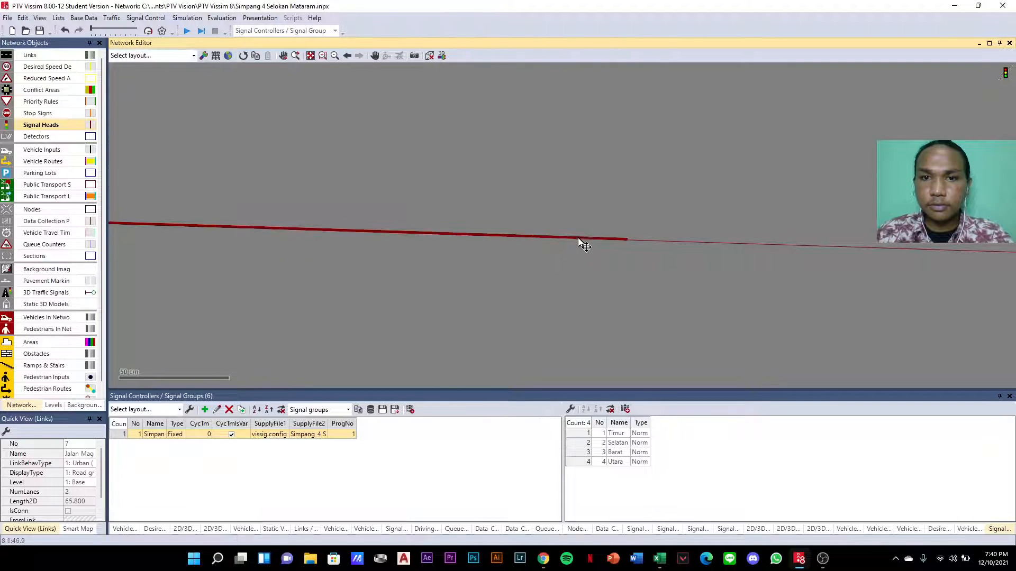
{"action": "left_click", "coordinate": [579, 238]}
{"action": "left_click_drag", "start_coordinate": [582, 240], "coordinate": [581, 239]}
{"action": "left_click", "coordinate": [666, 179]}
{"action": "scroll", "coordinate": [666, 180], "scroll_direction": "down", "scroll_amount": 10}
{"action": "scroll", "coordinate": [665, 180], "scroll_direction": "down", "scroll_amount": 5}
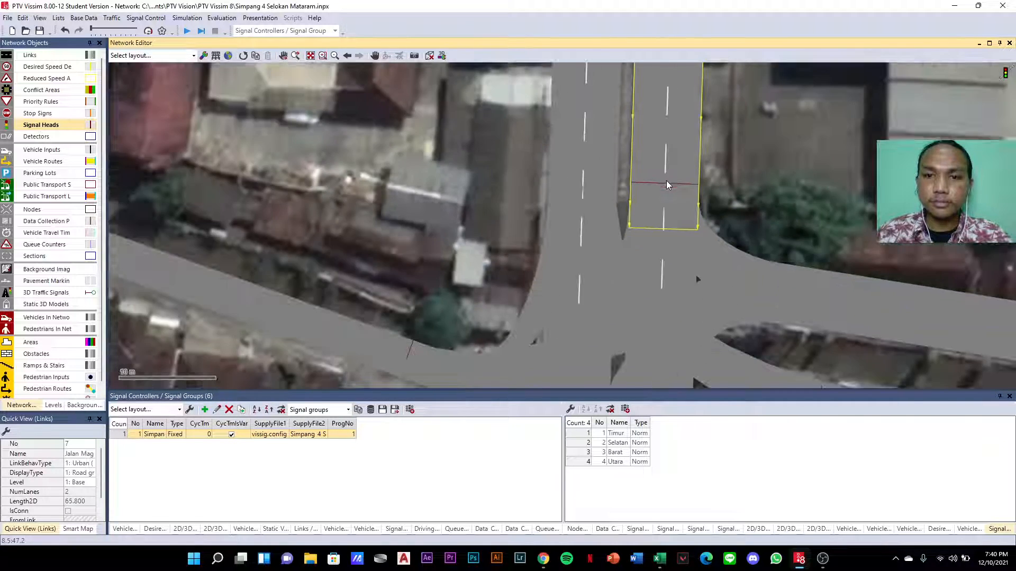
{"action": "scroll", "coordinate": [379, 246], "scroll_direction": "down", "scroll_amount": 2}
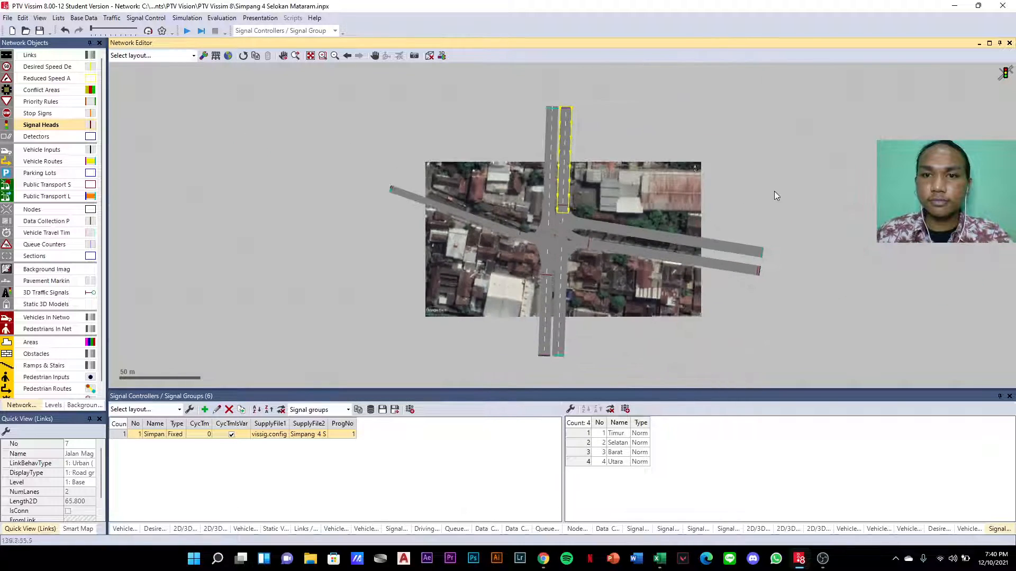
{"action": "left_click", "coordinate": [774, 191]}
{"action": "scroll", "coordinate": [688, 206], "scroll_direction": "up", "scroll_amount": 2}
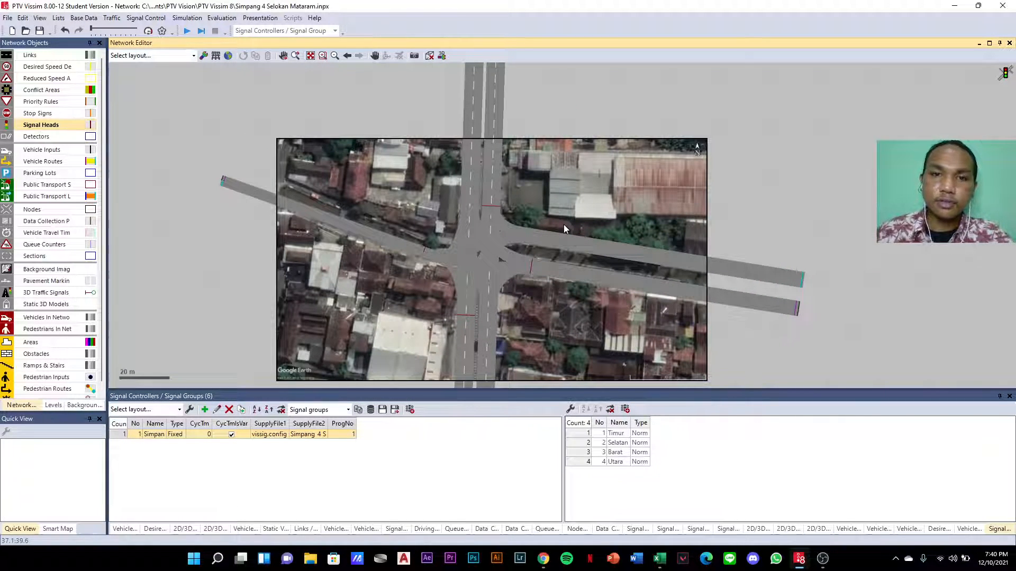
{"action": "scroll", "coordinate": [458, 244], "scroll_direction": "up", "scroll_amount": 2}
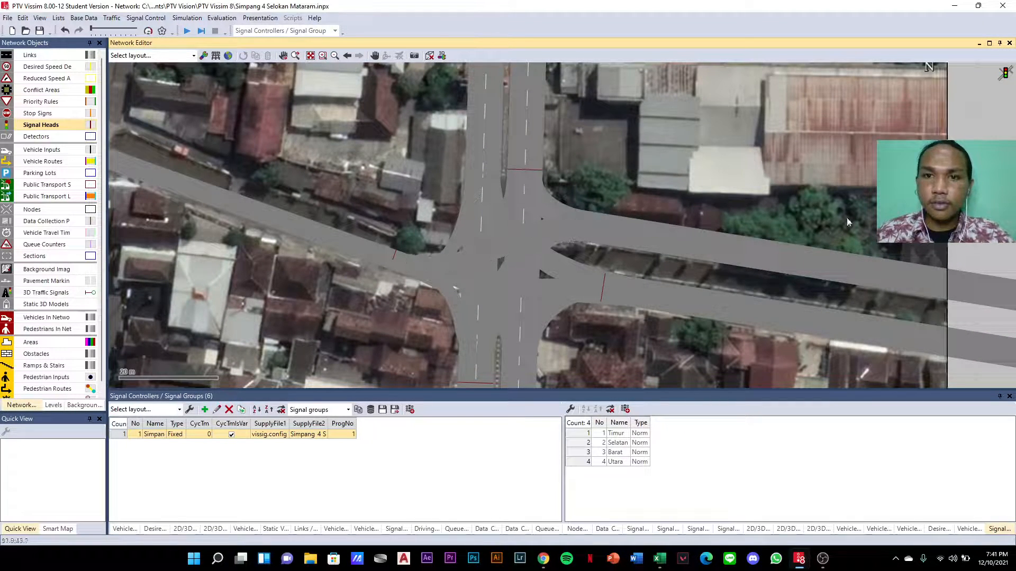
{"action": "scroll", "coordinate": [551, 172], "scroll_direction": "down", "scroll_amount": 2}
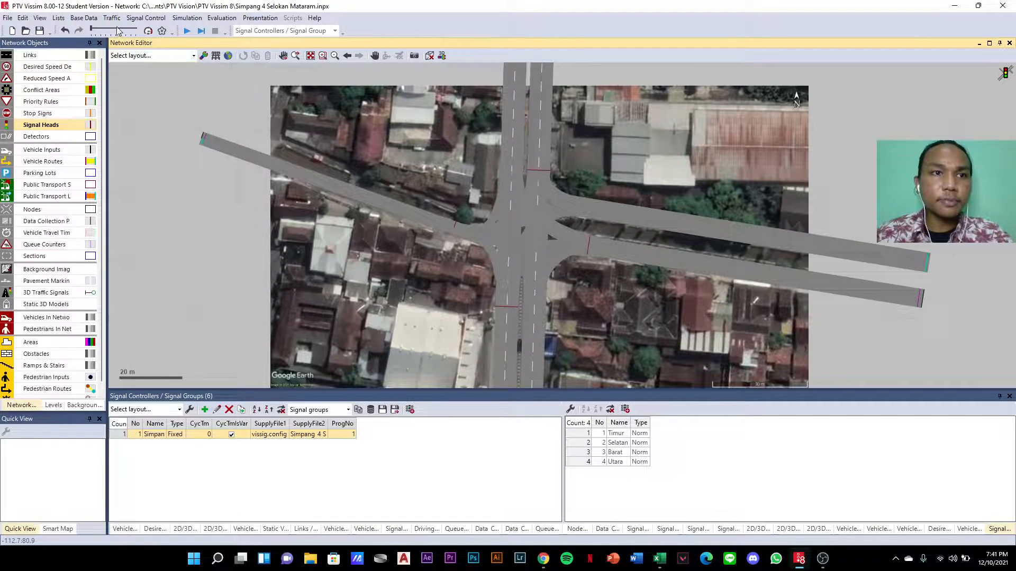
- Open the list of driving behaviors
{"action": "left_click", "coordinate": [83, 17]}
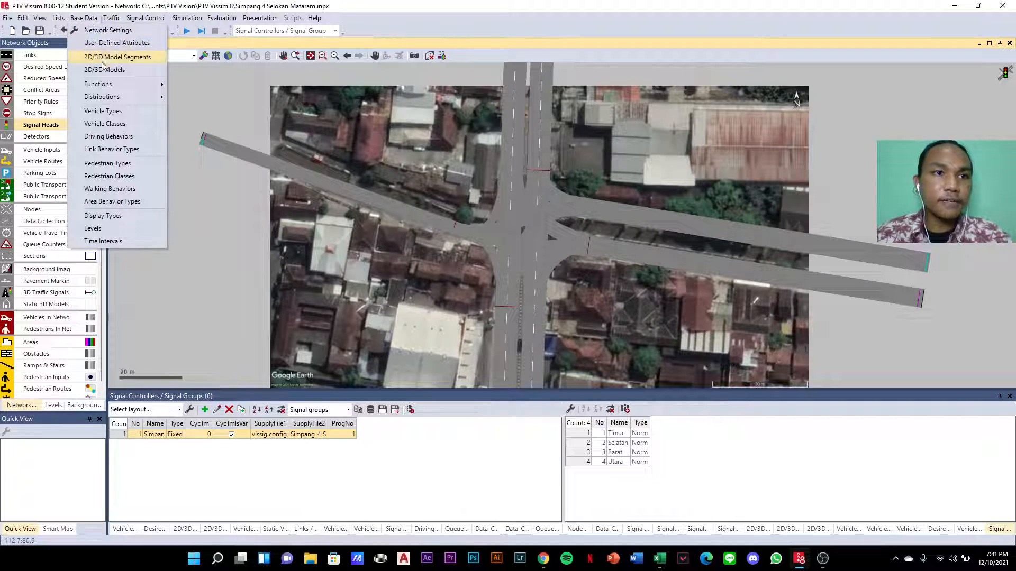
{"action": "left_click", "coordinate": [111, 136]}
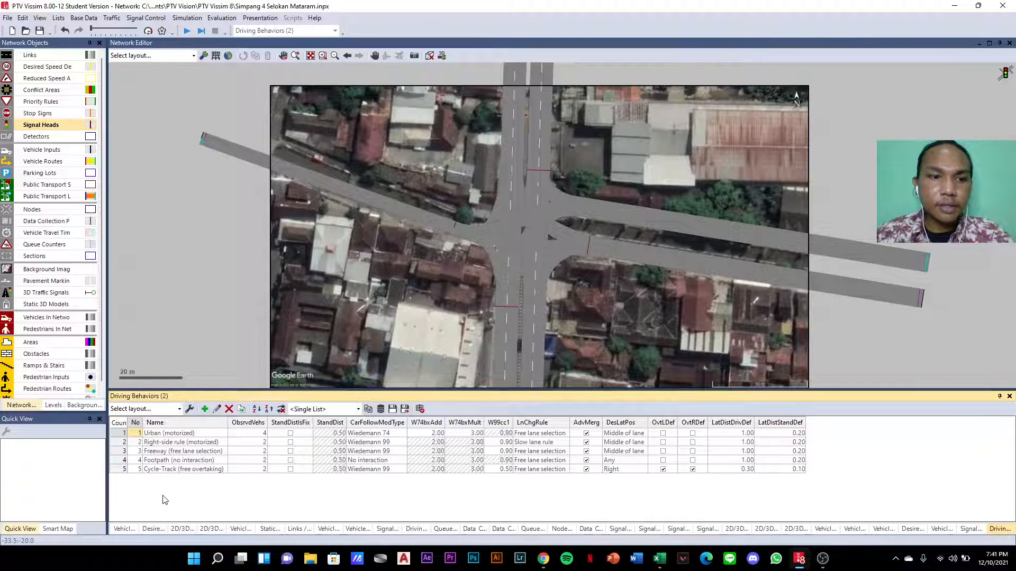
{"action": "left_click", "coordinate": [164, 434]}
{"action": "left_click", "coordinate": [164, 435]}
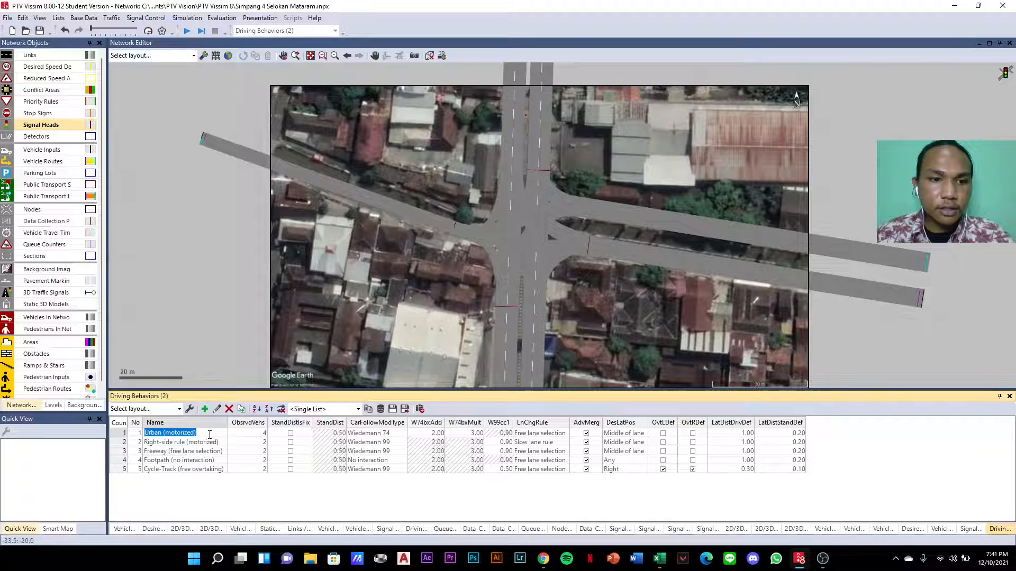
{"action": "left_click", "coordinate": [191, 510]}
{"action": "right_click", "coordinate": [172, 430]}
{"action": "left_click", "coordinate": [155, 433]}
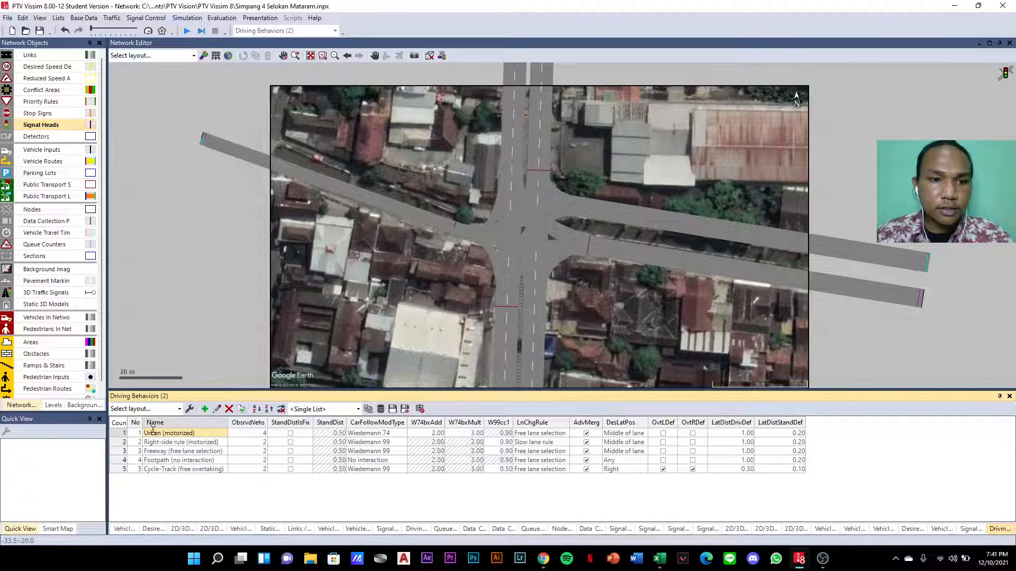
{"action": "right_click", "coordinate": [160, 435]}
{"action": "left_click", "coordinate": [151, 500]}
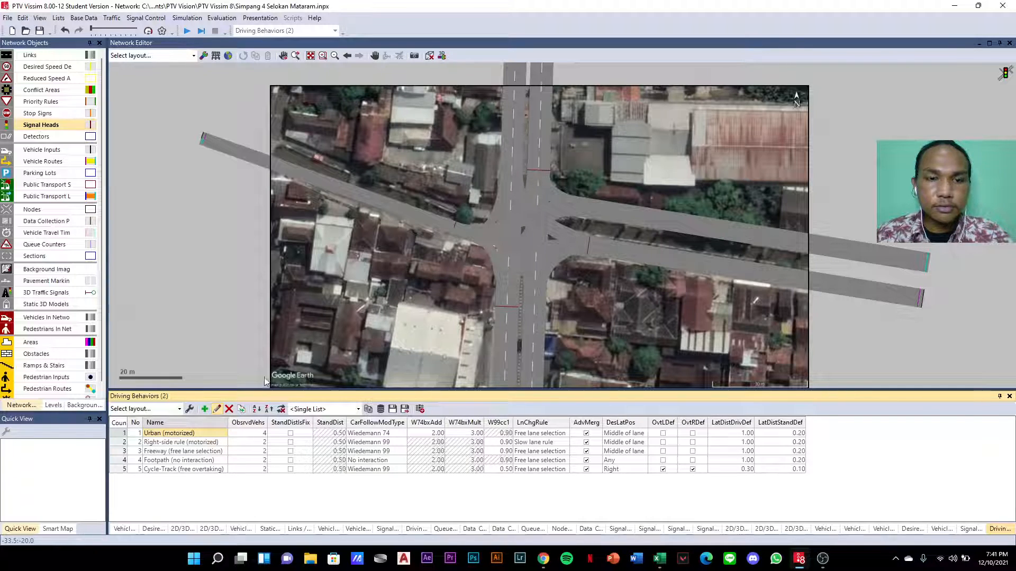
{"action": "left_click", "coordinate": [217, 409]}
{"action": "left_click_drag", "start_coordinate": [747, 101], "coordinate": [717, 101]}
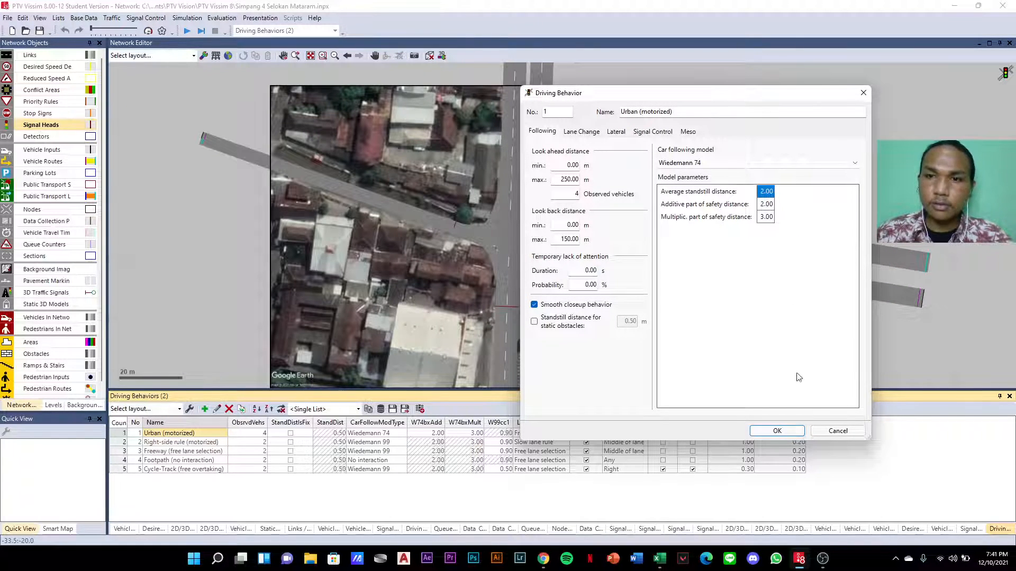
{"action": "left_click", "coordinate": [838, 430]}
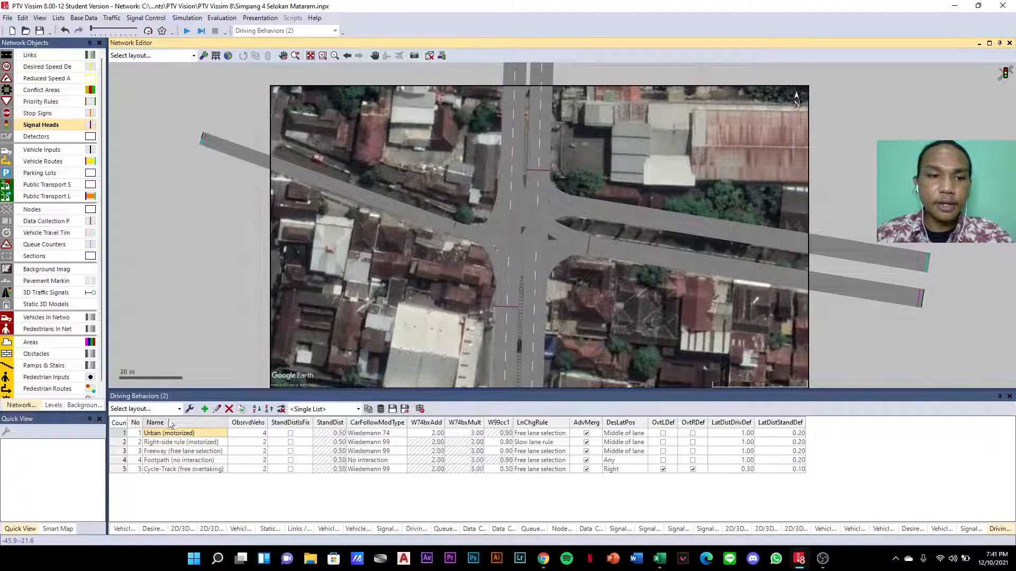
- Edit the Urban (motorized) driving behavior, setting its average standstill distance and the additive and multiplicative parts of safety distance to 1
{"action": "right_click", "coordinate": [175, 437]}
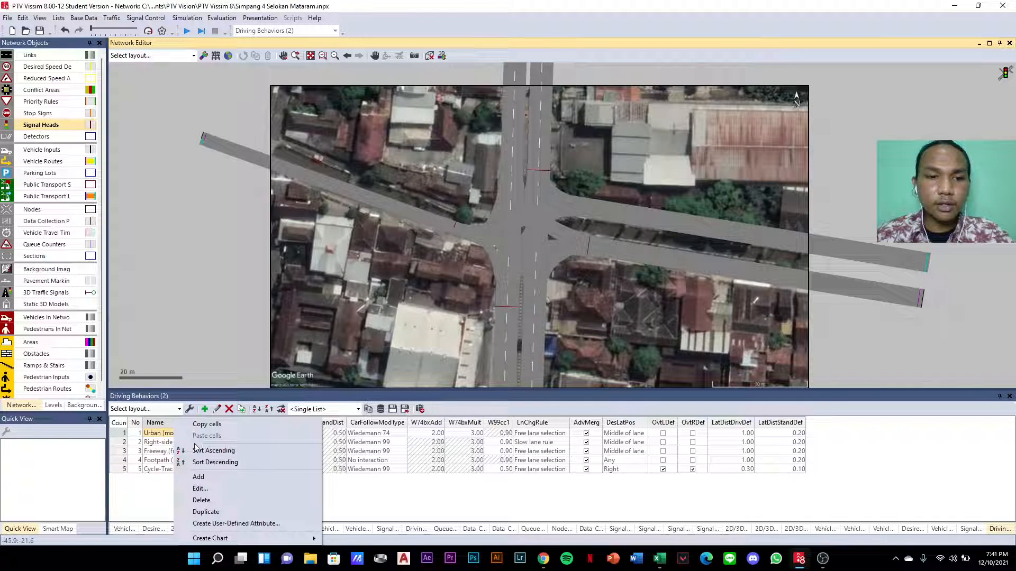
{"action": "left_click", "coordinate": [199, 492]}
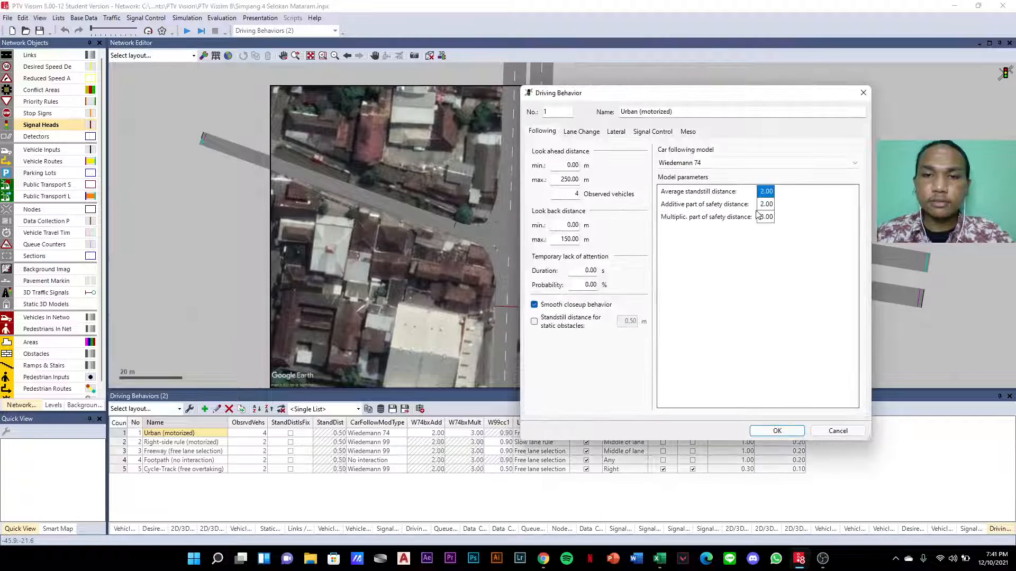
{"action": "left_click_drag", "start_coordinate": [736, 98], "coordinate": [685, 85]}
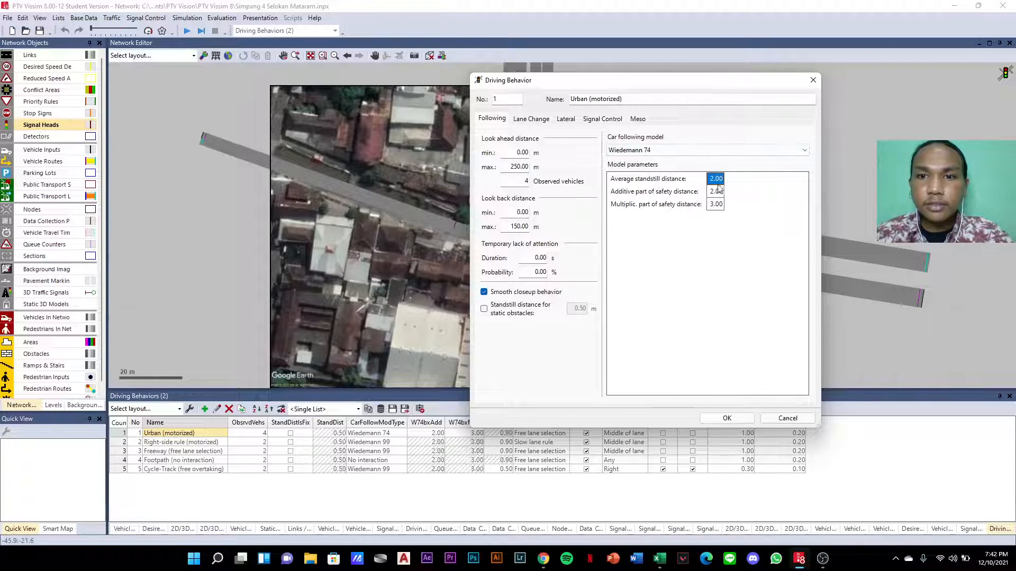
{"action": "type", "text": "1"}
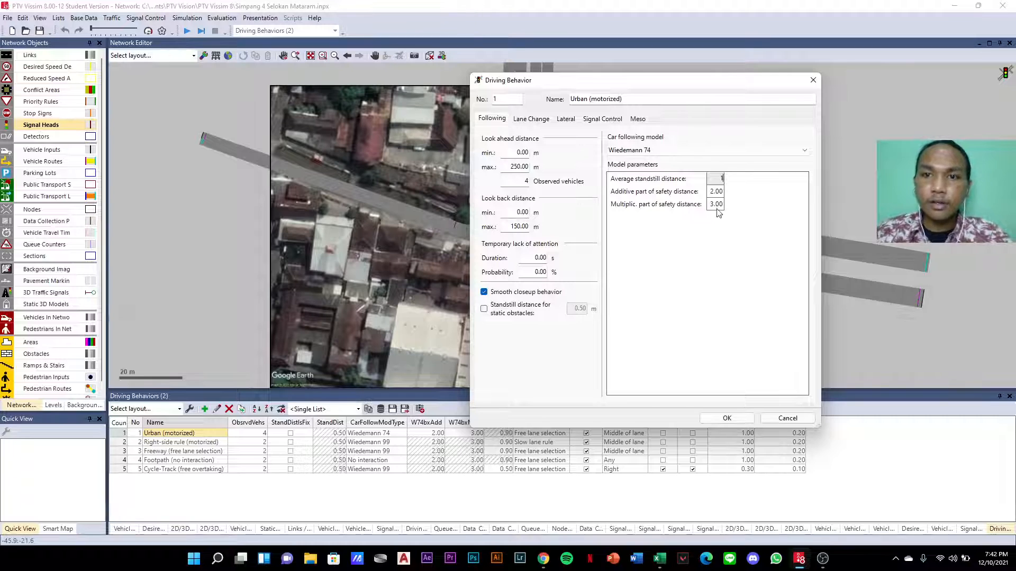
{"action": "left_click", "coordinate": [718, 191]}
{"action": "type", "text": "1"}
{"action": "left_click", "coordinate": [708, 206]}
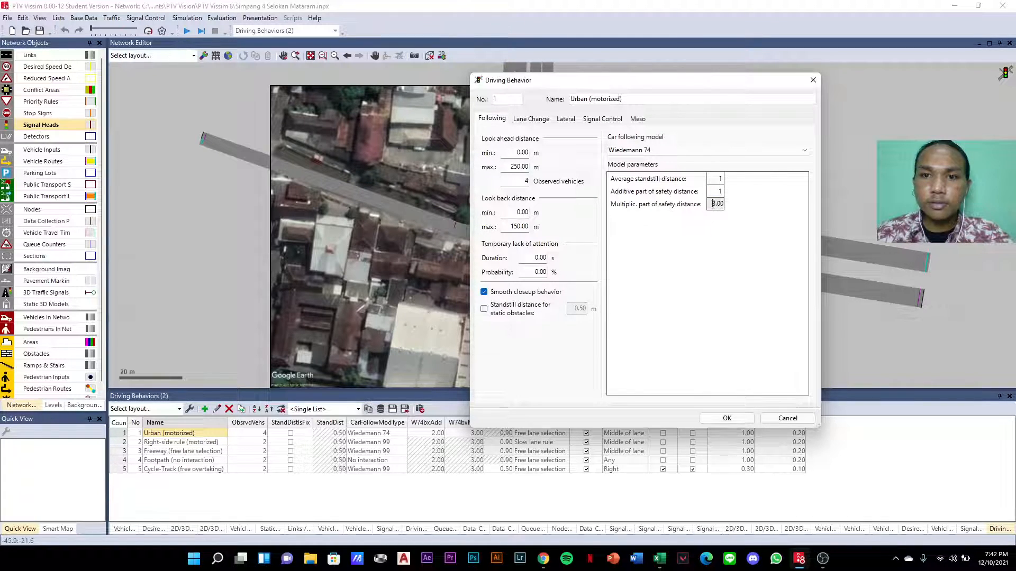
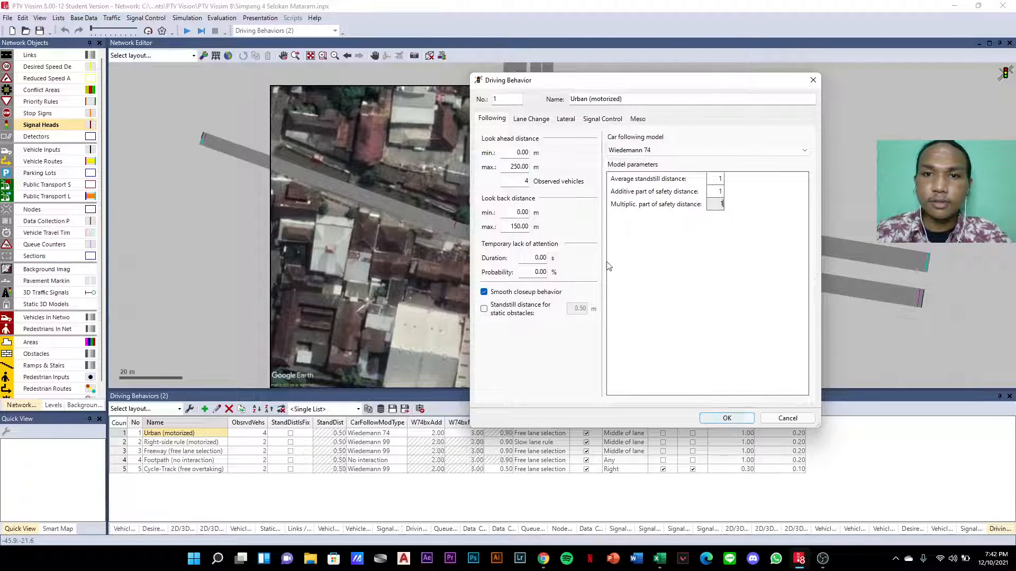
- Set Urban (motorized) lateral behavior to Any position at free flow, diamond shaped queuing, and same-lane overtaking on left and right, and confirm
{"action": "left_click", "coordinate": [532, 119]}
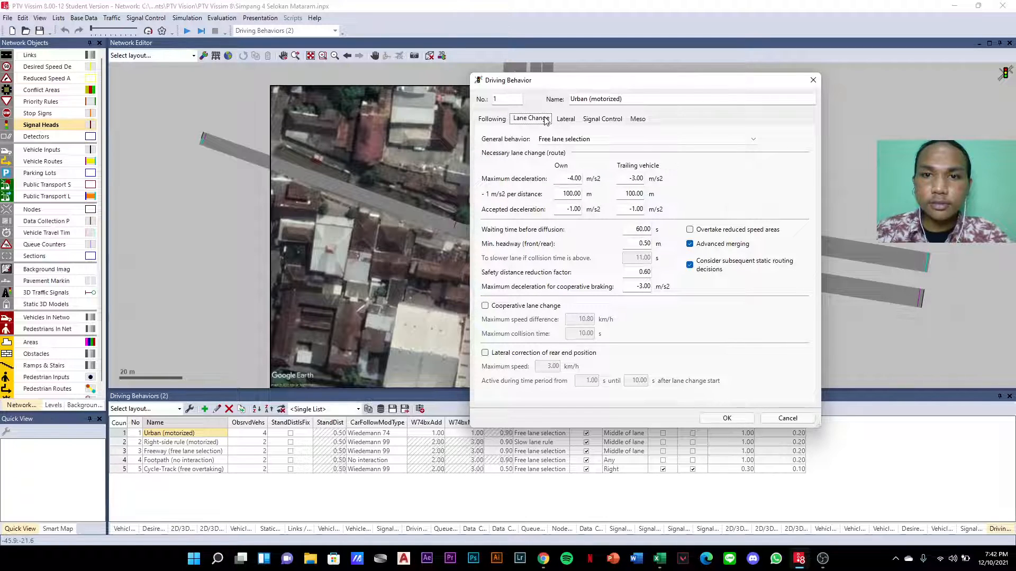
{"action": "left_click", "coordinate": [564, 119]}
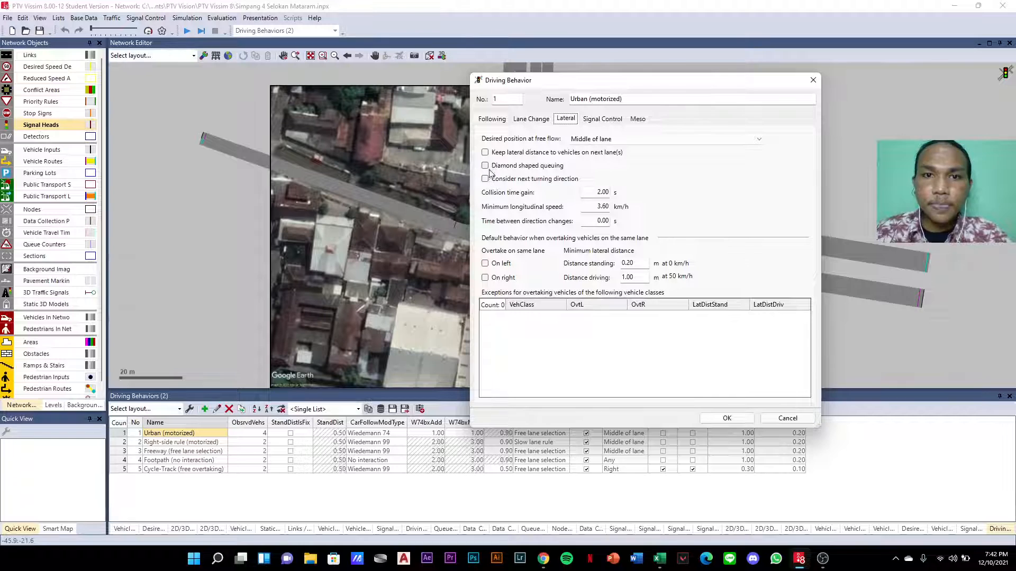
{"action": "left_click", "coordinate": [578, 139]}
{"action": "left_click", "coordinate": [588, 154]}
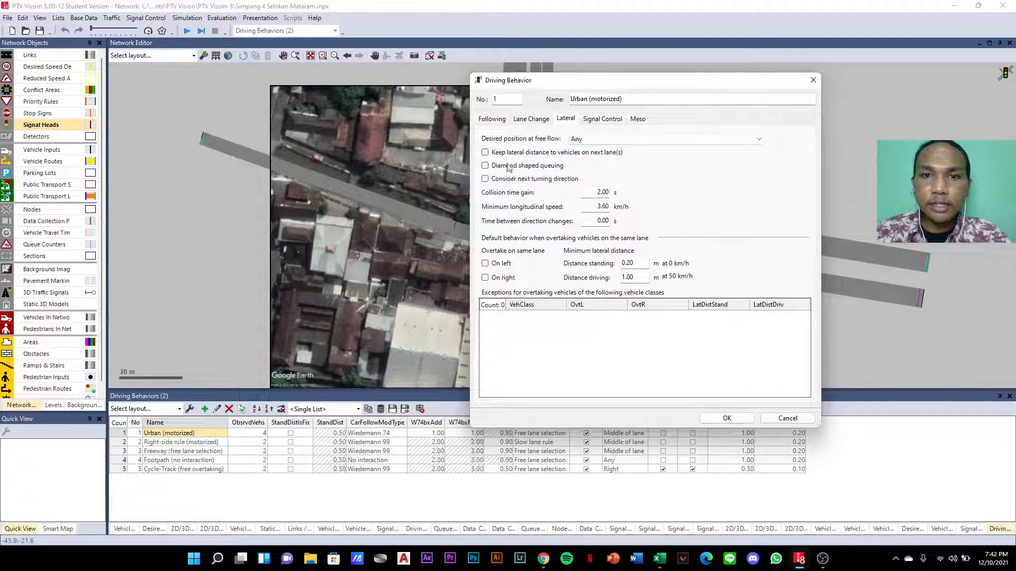
{"action": "left_click", "coordinate": [486, 166]}
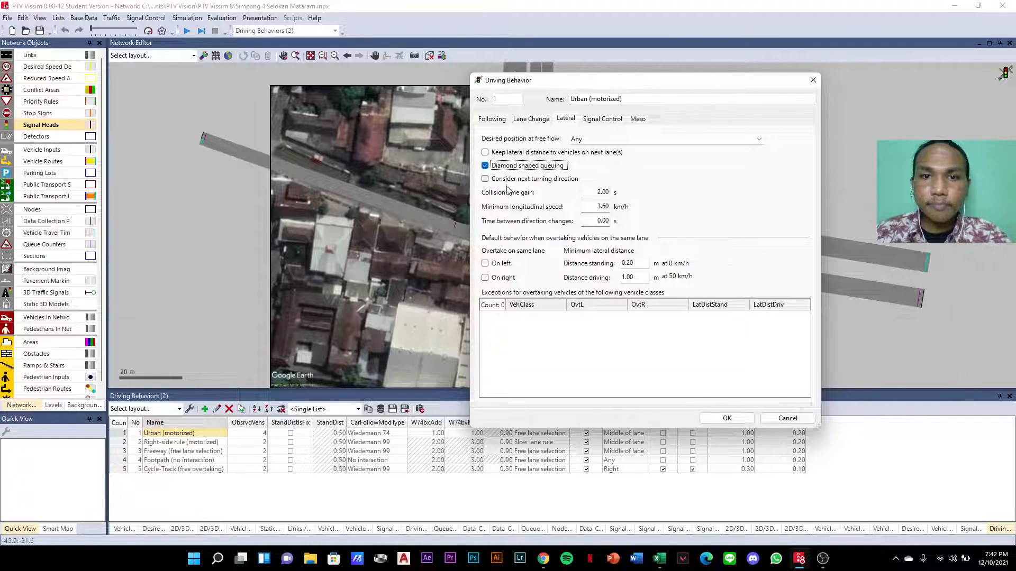
{"action": "left_click", "coordinate": [489, 266]}
{"action": "left_click", "coordinate": [485, 279]}
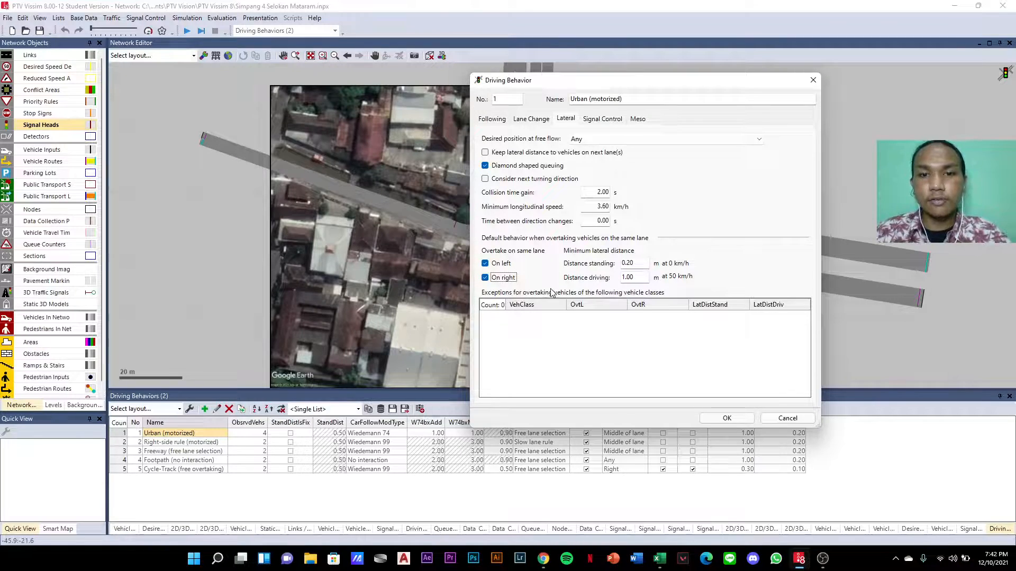
{"action": "left_click", "coordinate": [720, 420]}
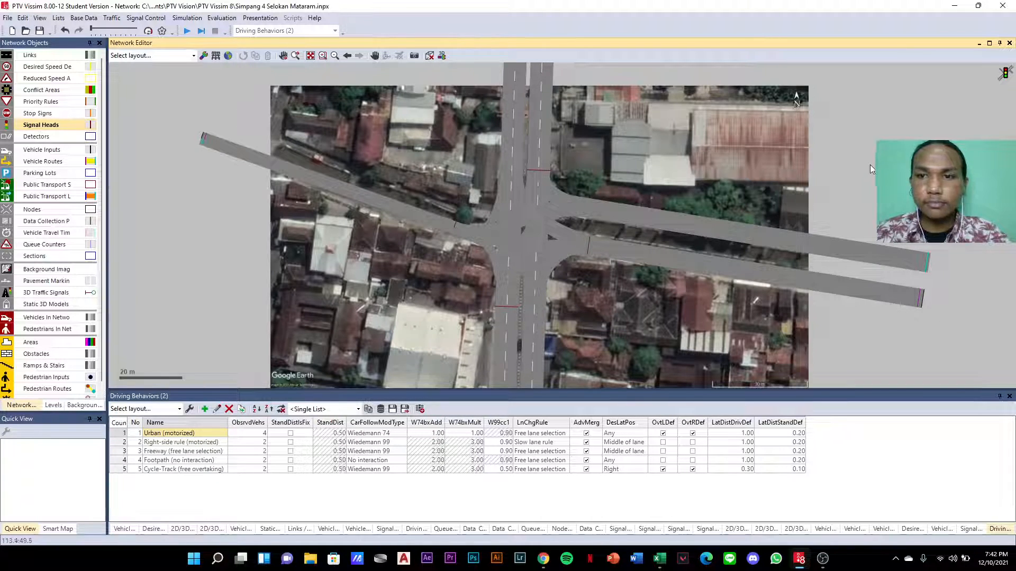
- Add a queue counter at the signal heads on the southern approach link, at about 50.2 m
{"action": "scroll", "coordinate": [564, 259], "scroll_direction": "up", "scroll_amount": 3}
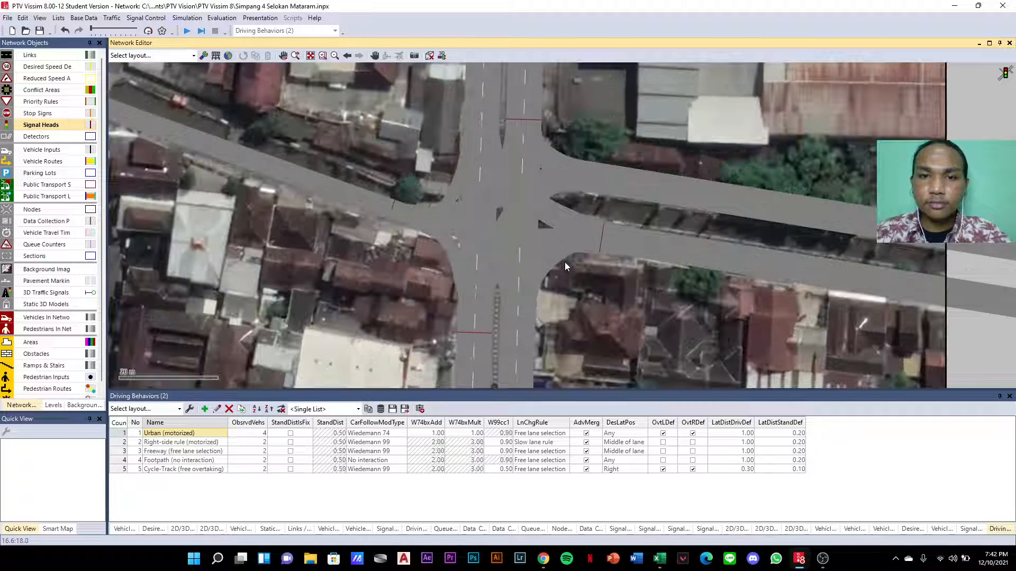
{"action": "scroll", "coordinate": [564, 262], "scroll_direction": "down", "scroll_amount": 2}
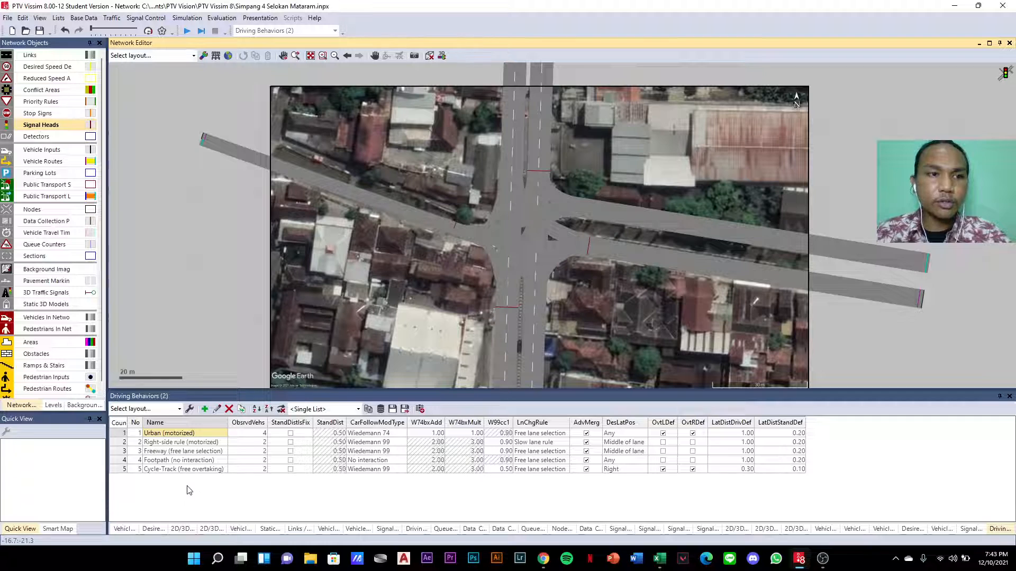
{"action": "left_click", "coordinate": [47, 246]}
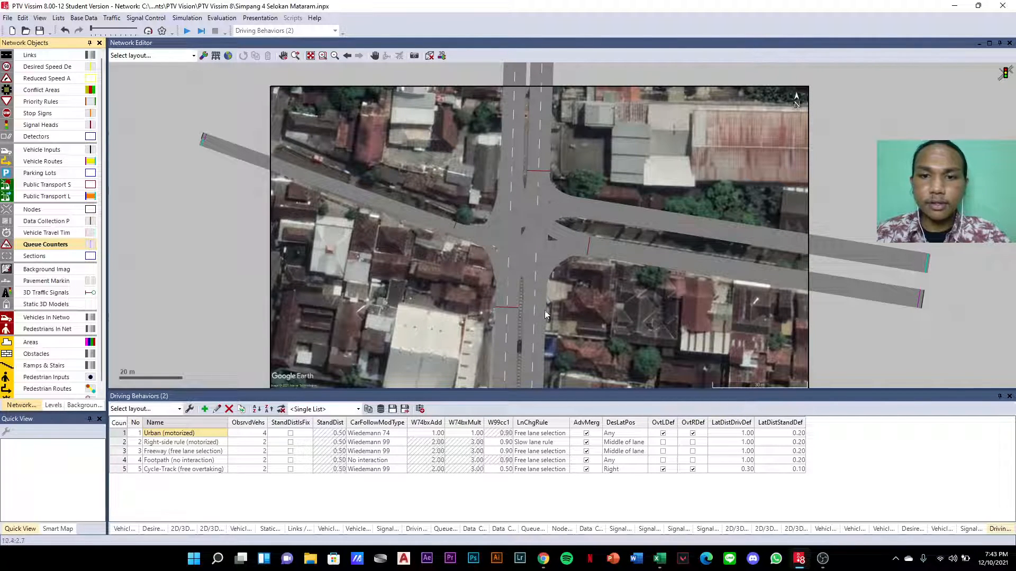
{"action": "scroll", "coordinate": [489, 322], "scroll_direction": "up", "scroll_amount": 2}
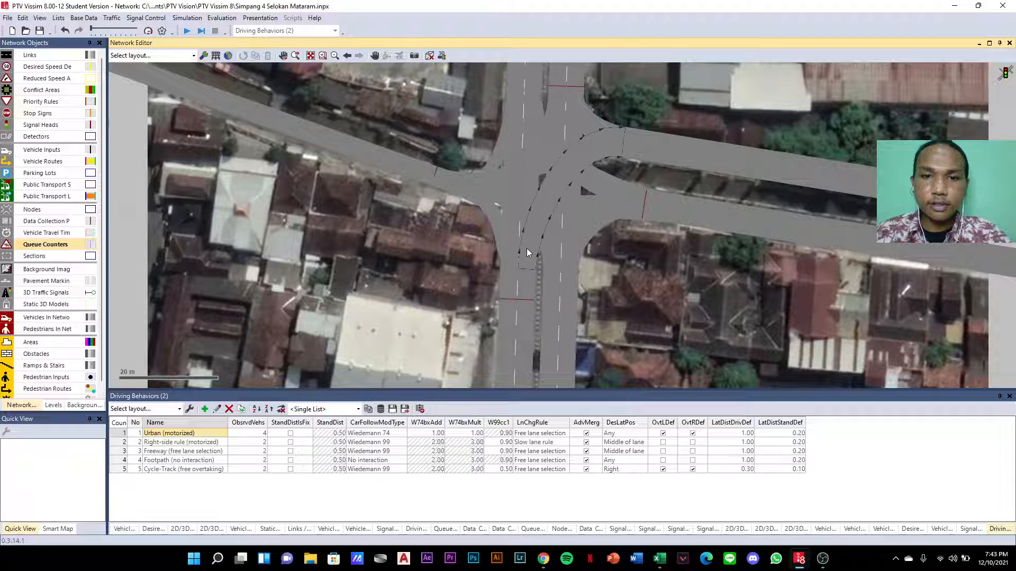
{"action": "scroll", "coordinate": [488, 281], "scroll_direction": "down", "scroll_amount": 3}
{"action": "scroll", "coordinate": [493, 292], "scroll_direction": "up", "scroll_amount": 2}
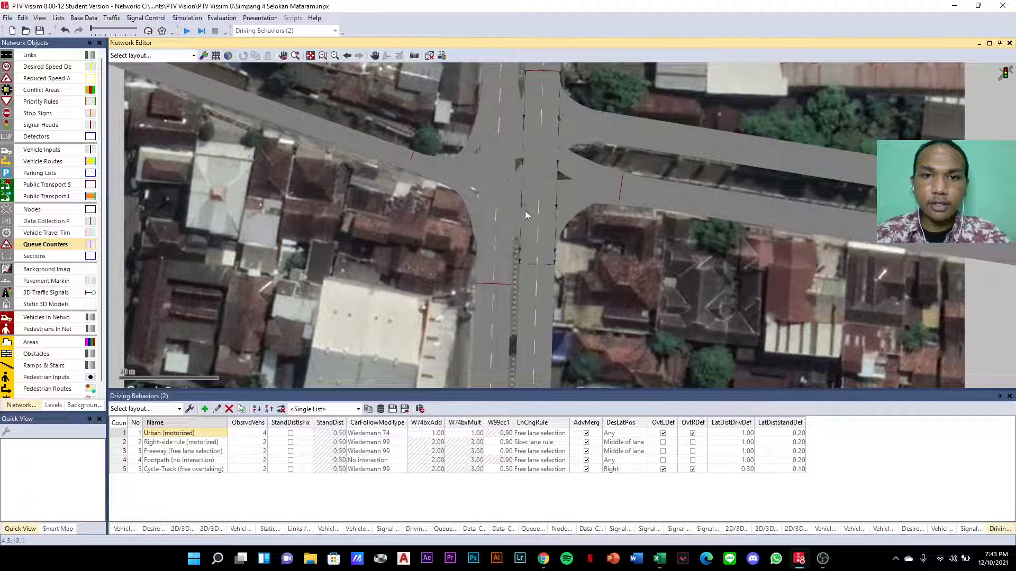
{"action": "left_click", "coordinate": [493, 285]}
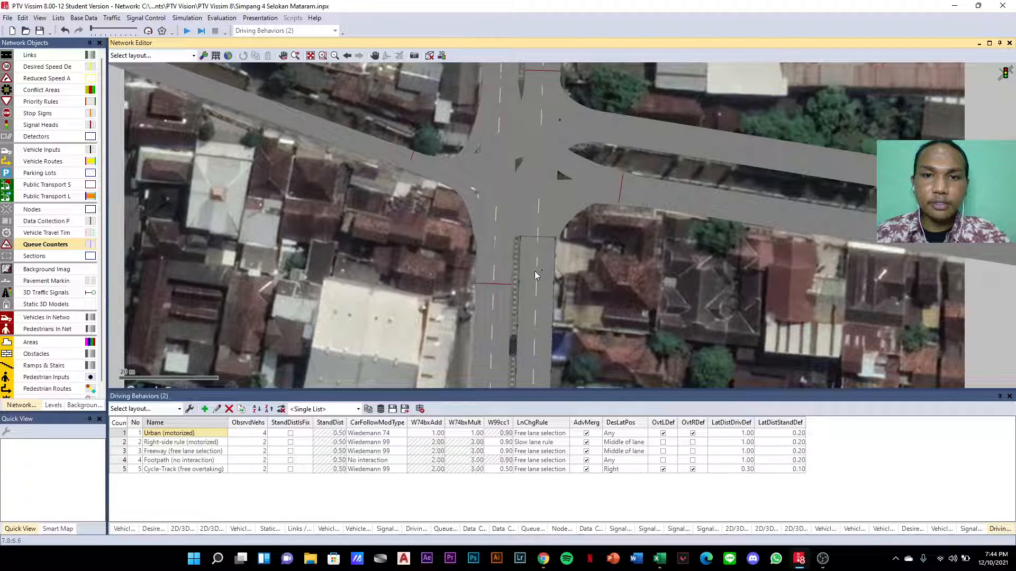
{"action": "scroll", "coordinate": [500, 287], "scroll_direction": "up", "scroll_amount": 2}
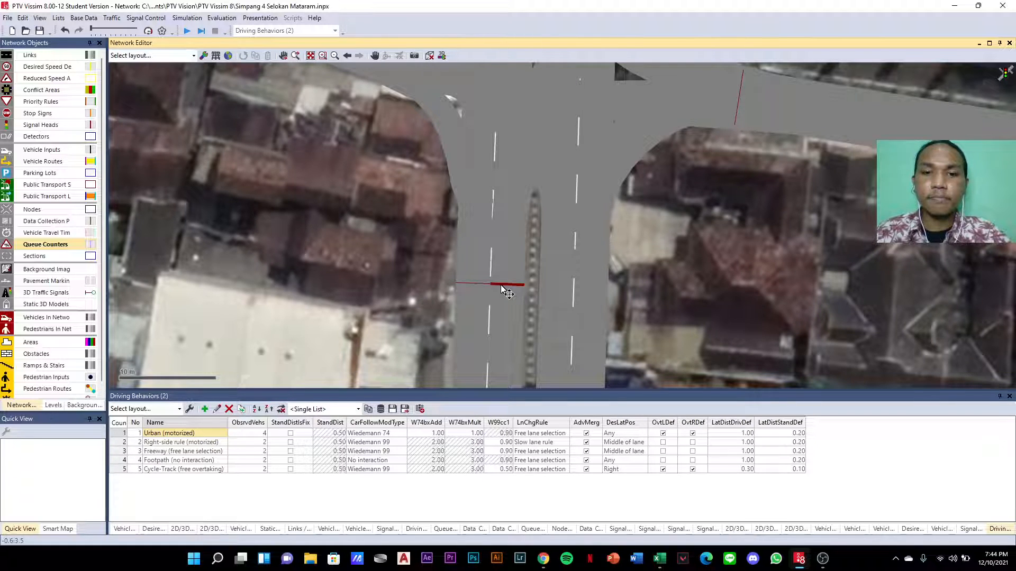
{"action": "left_click", "coordinate": [505, 289]}
{"action": "right_click", "coordinate": [516, 284]}
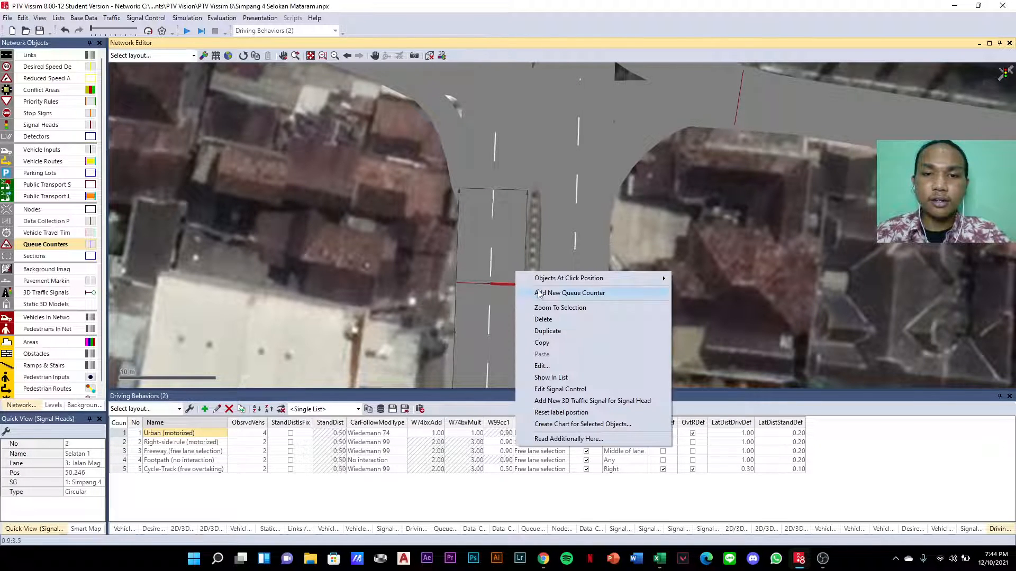
{"action": "left_click", "coordinate": [566, 294]}
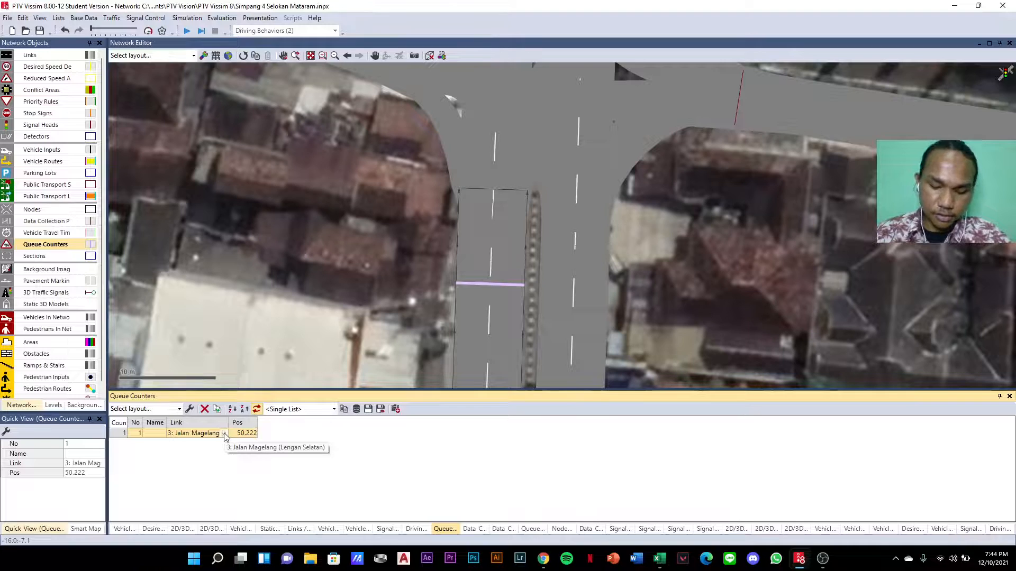
- Add a queue counter at the signal head on the western Selokan Mataram approach link, at about 85.1 m
{"action": "scroll", "coordinate": [503, 318], "scroll_direction": "down", "scroll_amount": 2}
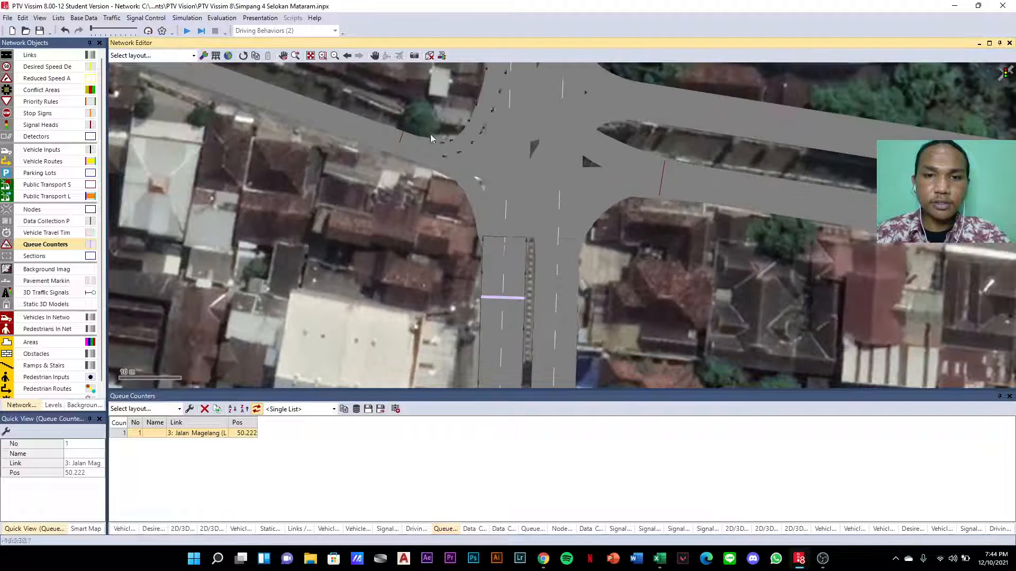
{"action": "scroll", "coordinate": [448, 159], "scroll_direction": "up", "scroll_amount": 4}
{"action": "left_click", "coordinate": [431, 164]}
{"action": "right_click", "coordinate": [432, 166]}
{"action": "left_click", "coordinate": [462, 170]}
- Add a queue counter at the signal heads on the northern approach link, at about 61.1 m
{"action": "scroll", "coordinate": [306, 255], "scroll_direction": "down", "scroll_amount": 3}
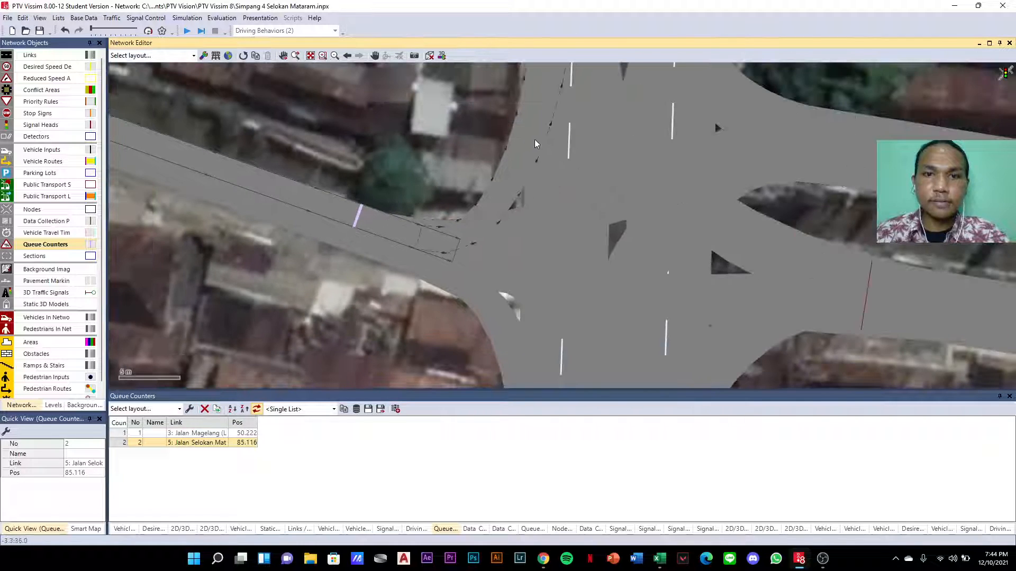
{"action": "scroll", "coordinate": [532, 140], "scroll_direction": "down", "scroll_amount": 2}
{"action": "scroll", "coordinate": [613, 106], "scroll_direction": "up", "scroll_amount": 2}
{"action": "left_click", "coordinate": [617, 122]}
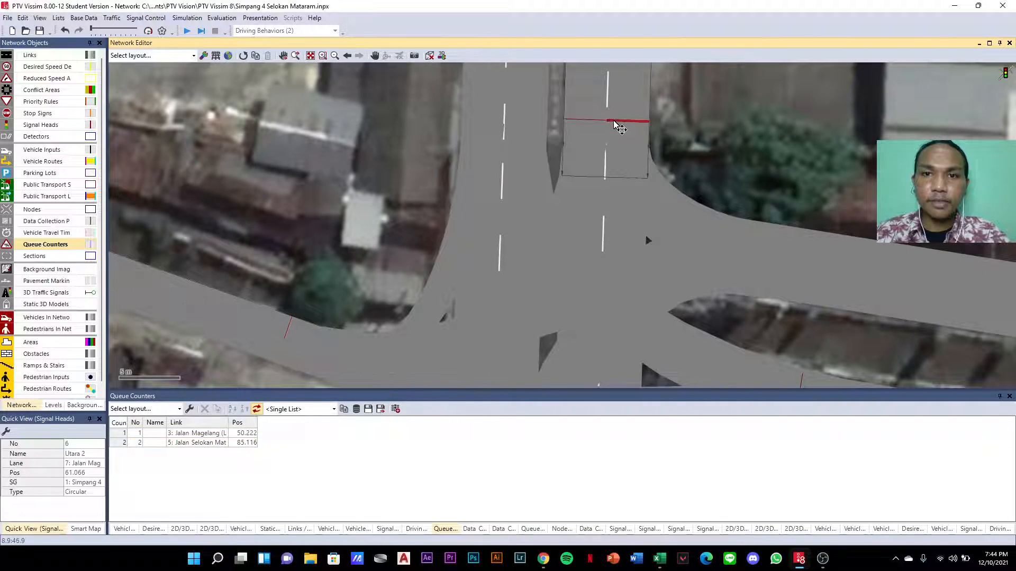
{"action": "right_click", "coordinate": [614, 123]}
{"action": "left_click", "coordinate": [651, 129]}
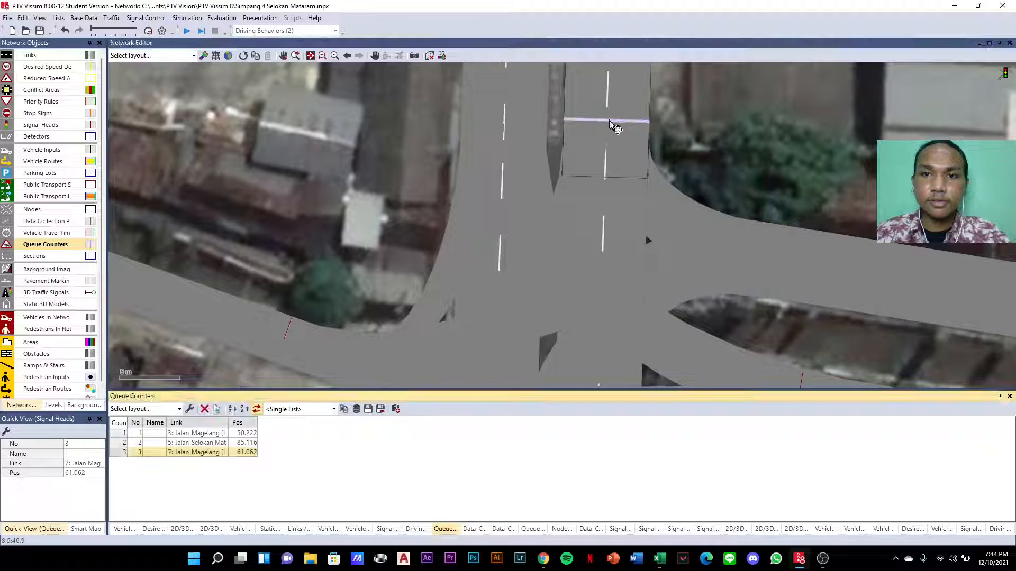
{"action": "left_click", "coordinate": [599, 125]}
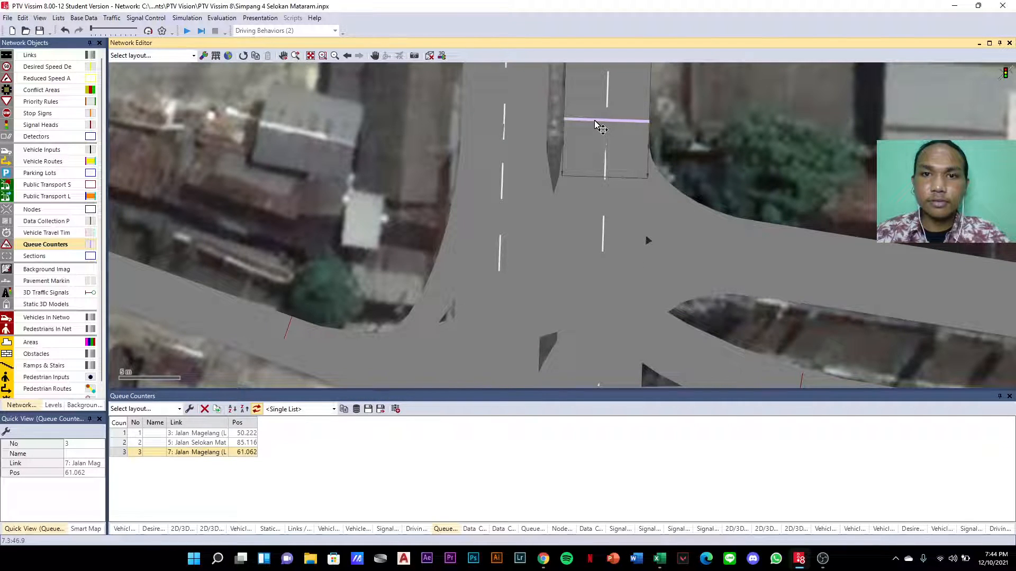
{"action": "right_click", "coordinate": [595, 125]}
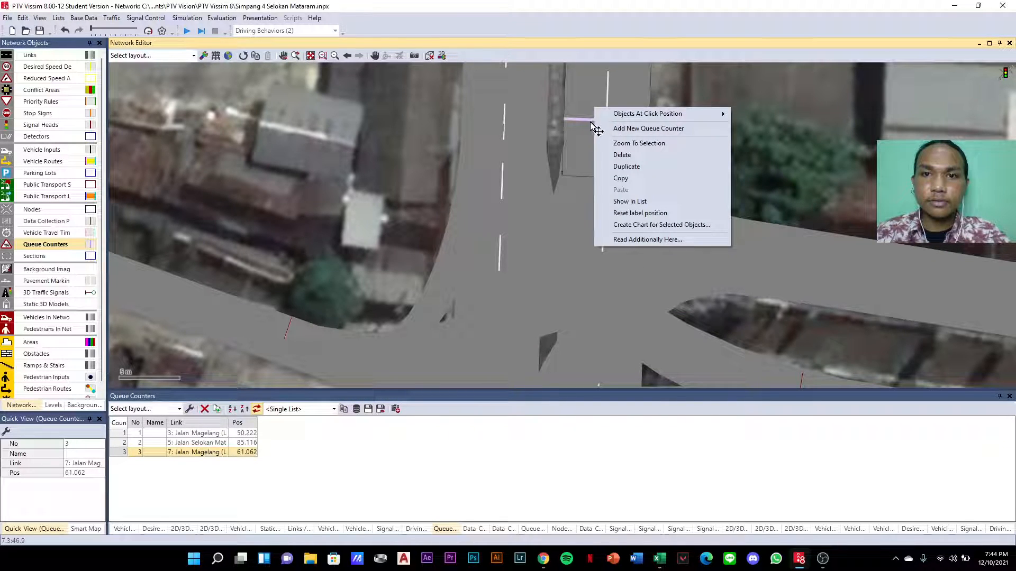
{"action": "left_click", "coordinate": [588, 124]}
- Add a queue counter at the signal head on the eastern approach, on the Timur-Barat connector at about 5.6 m
{"action": "scroll", "coordinate": [591, 125], "scroll_direction": "down", "scroll_amount": 2}
{"action": "scroll", "coordinate": [671, 272], "scroll_direction": "up", "scroll_amount": 2}
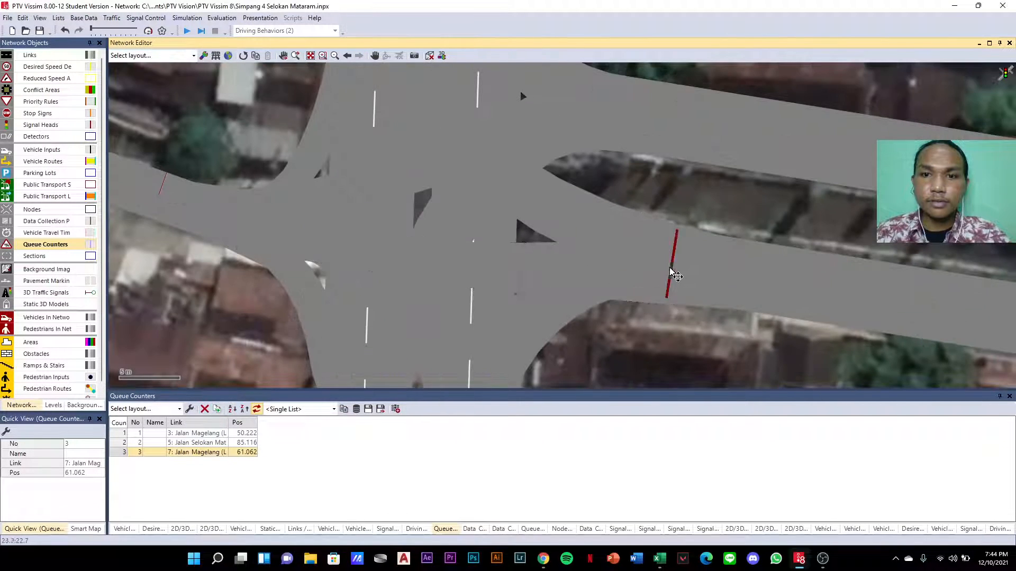
{"action": "left_click", "coordinate": [671, 272]}
{"action": "right_click", "coordinate": [673, 268]}
{"action": "left_click", "coordinate": [693, 270]}
{"action": "scroll", "coordinate": [635, 227], "scroll_direction": "down", "scroll_amount": 2}
{"action": "scroll", "coordinate": [634, 226], "scroll_direction": "up", "scroll_amount": 2}
{"action": "scroll", "coordinate": [634, 226], "scroll_direction": "up", "scroll_amount": 3}
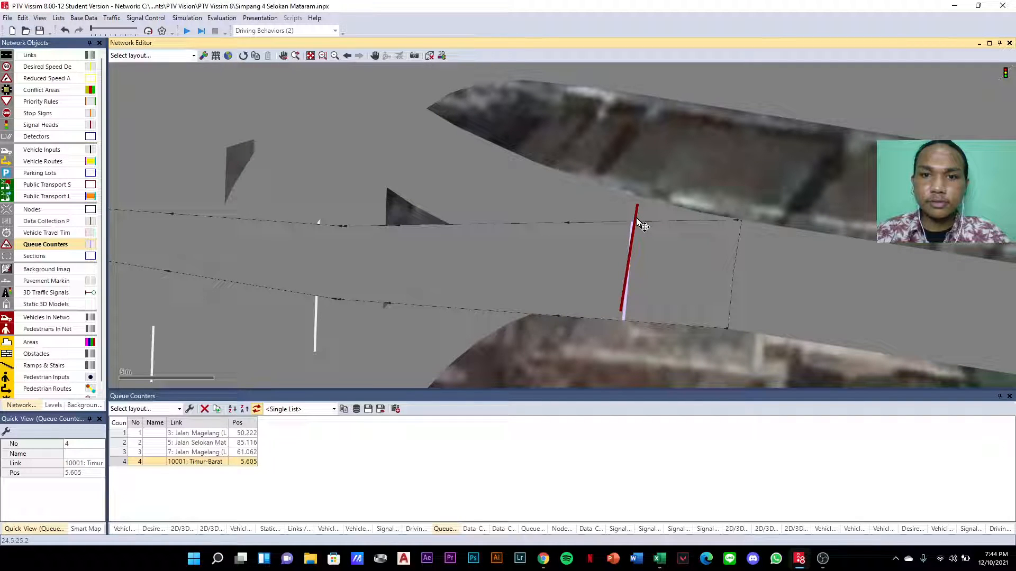
{"action": "left_click", "coordinate": [641, 222]}
{"action": "scroll", "coordinate": [637, 236], "scroll_direction": "down", "scroll_amount": 3}
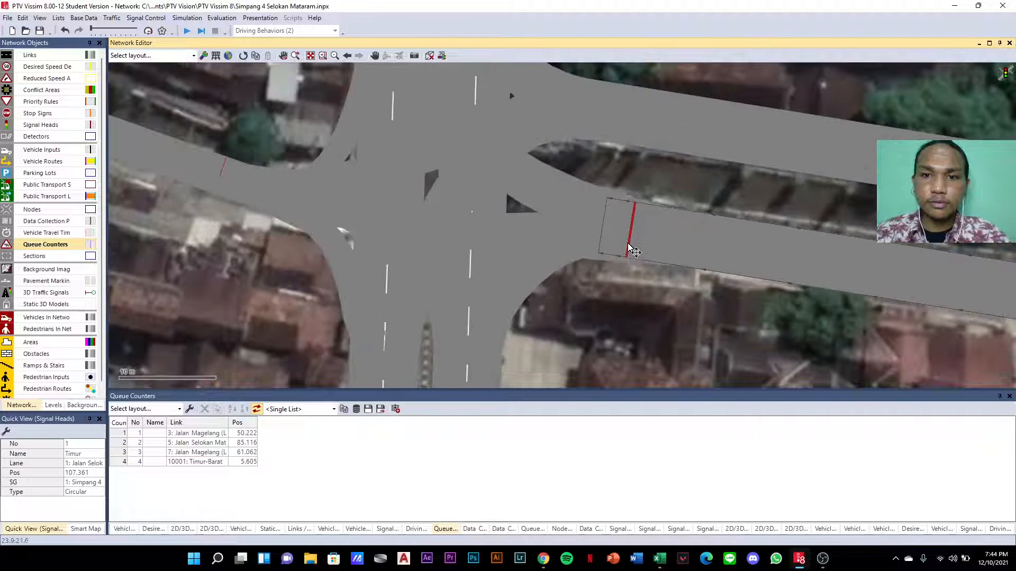
{"action": "scroll", "coordinate": [629, 249], "scroll_direction": "down", "scroll_amount": 3}
{"action": "scroll", "coordinate": [627, 317], "scroll_direction": "up", "scroll_amount": 3}
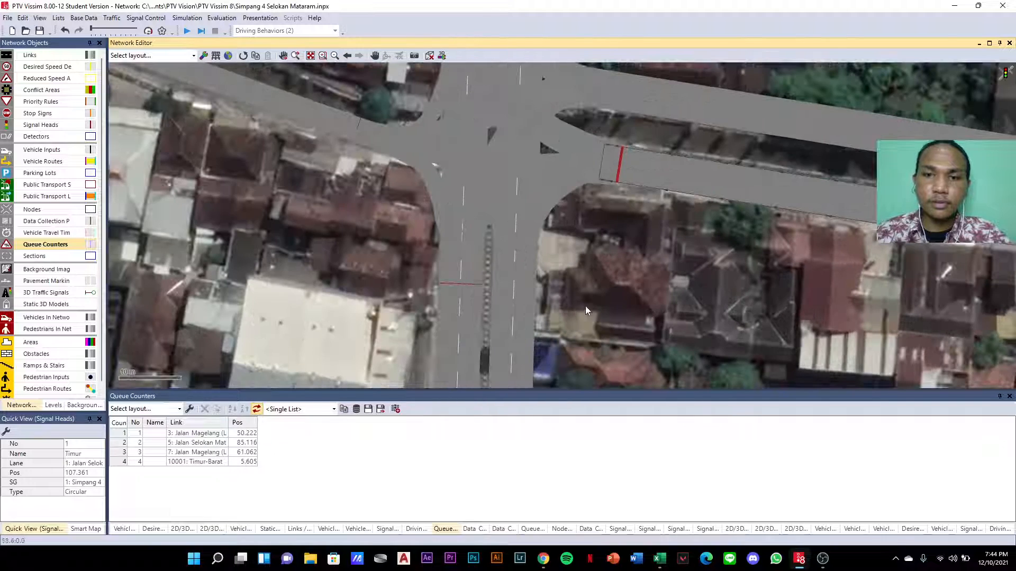
{"action": "scroll", "coordinate": [539, 220], "scroll_direction": "down", "scroll_amount": 3}
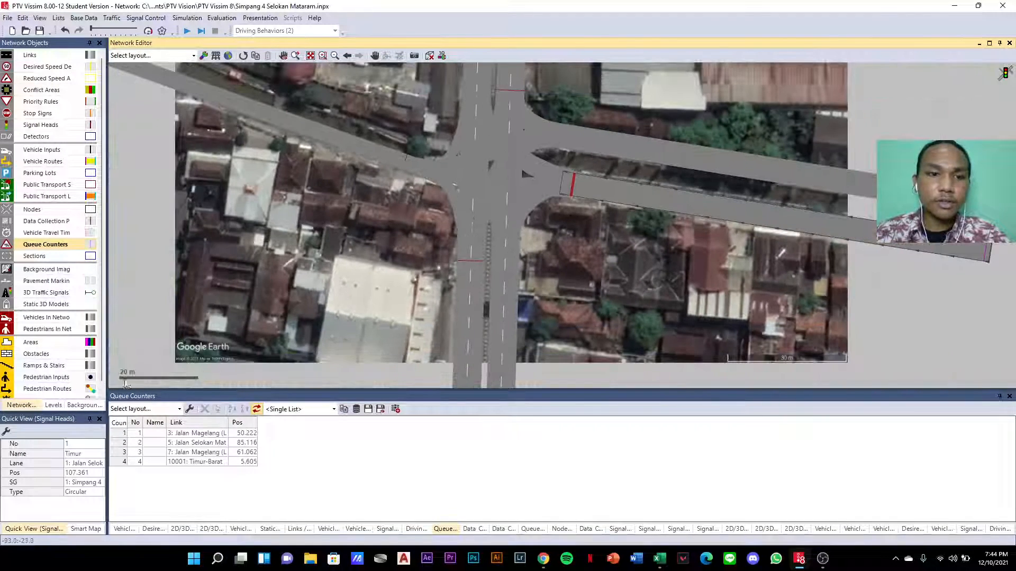
- Add a data collection point on the eastern Selokan Mataram approach link and position it at about 55.8 m
{"action": "left_click", "coordinate": [46, 223]}
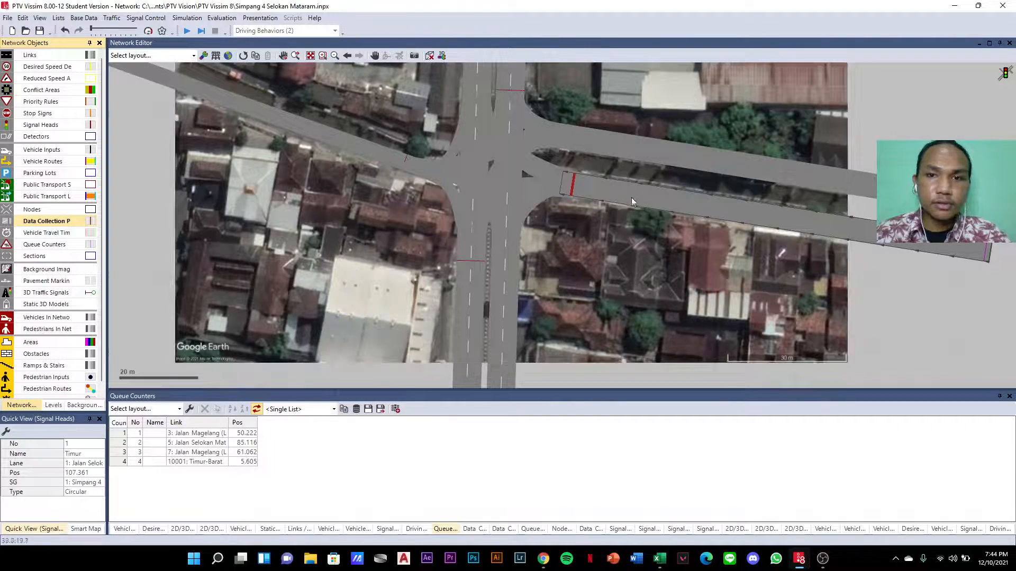
{"action": "left_click", "coordinate": [765, 217]}
{"action": "right_click", "coordinate": [763, 216]}
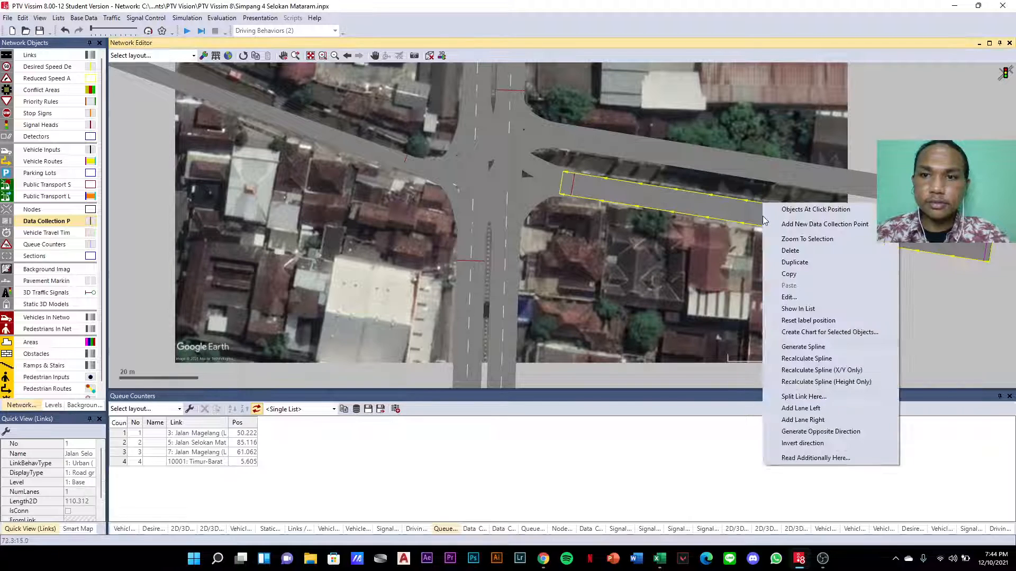
{"action": "left_click", "coordinate": [797, 225]}
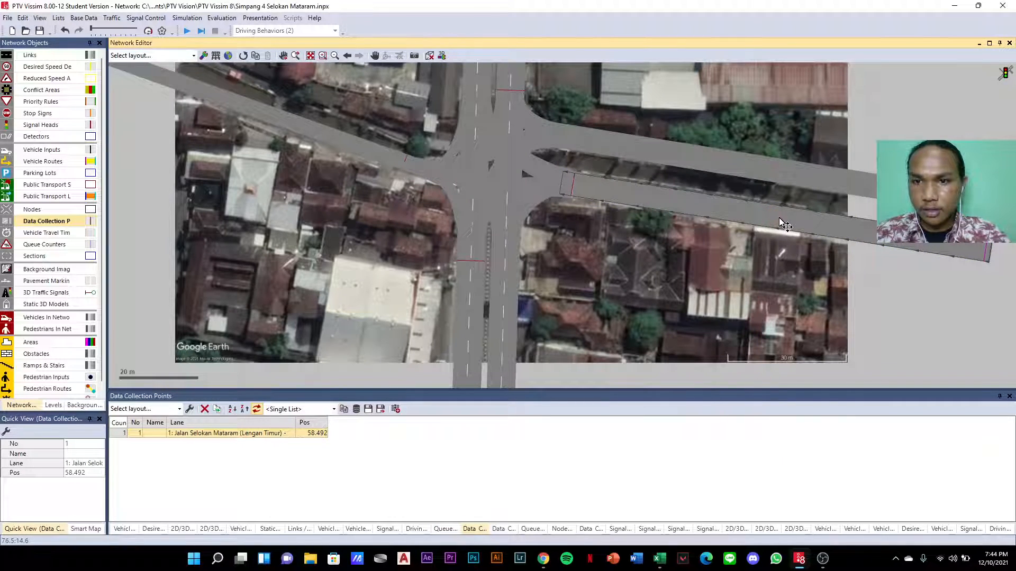
{"action": "left_click_drag", "start_coordinate": [774, 218], "coordinate": [773, 218]}
- Add a data collection point on lane 1 of the southern Jalan Magelang approach link, at about 26.8 m
{"action": "scroll", "coordinate": [765, 165], "scroll_direction": "down", "scroll_amount": 1}
{"action": "scroll", "coordinate": [613, 290], "scroll_direction": "up", "scroll_amount": 1}
{"action": "left_click", "coordinate": [619, 237]}
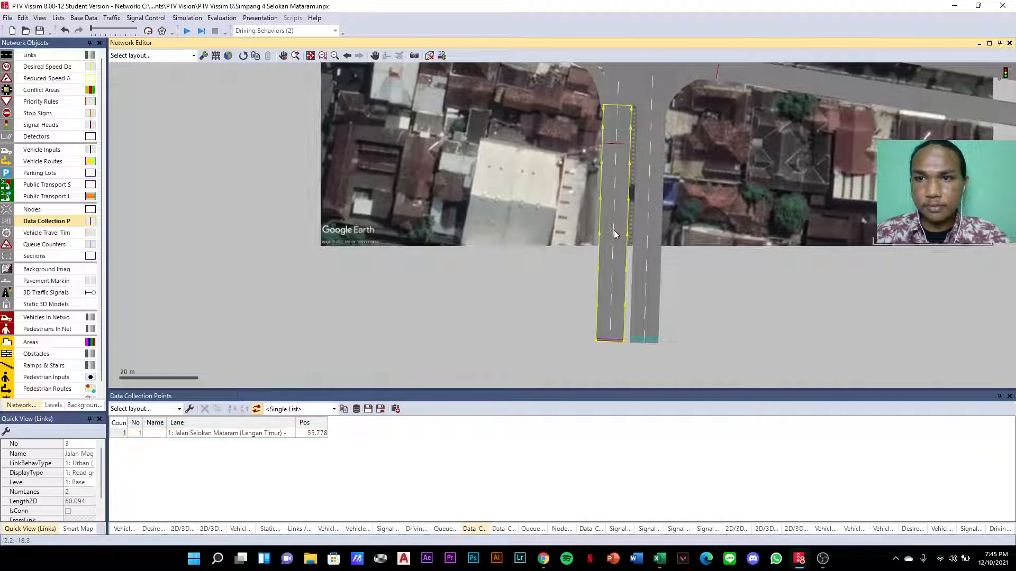
{"action": "right_click", "coordinate": [614, 236]}
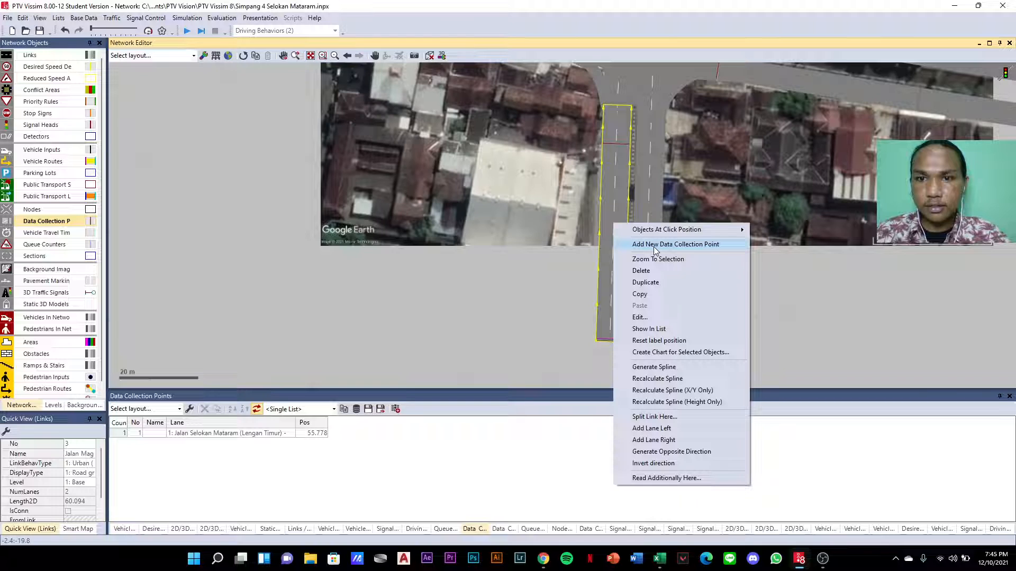
{"action": "left_click", "coordinate": [653, 247]}
{"action": "scroll", "coordinate": [618, 242], "scroll_direction": "up", "scroll_amount": 1}
{"action": "left_click", "coordinate": [612, 236]}
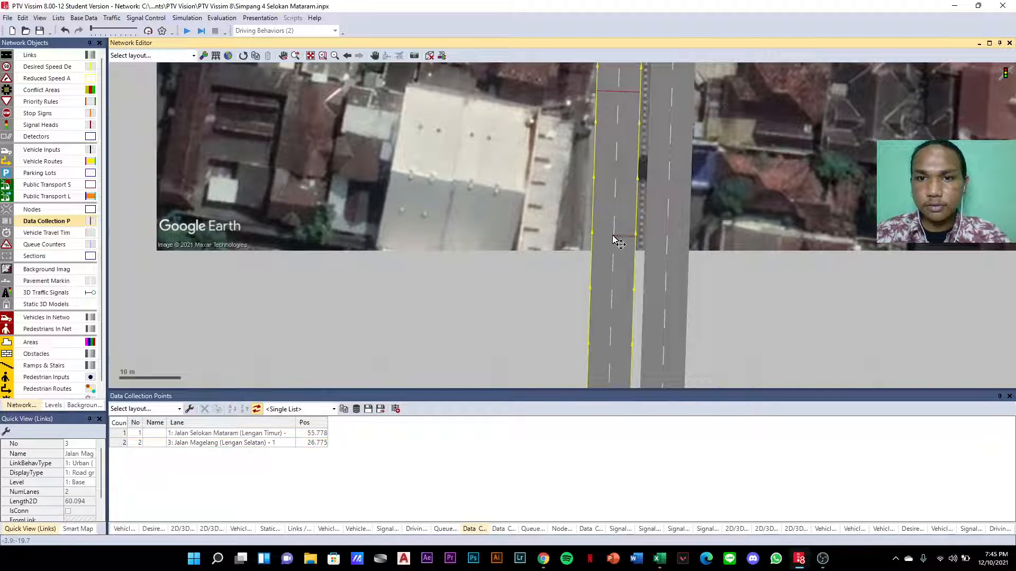
{"action": "left_click", "coordinate": [621, 236]}
- Add a data collection point on lane 2 of the southern approach at about 27.0 m and align the lane 1 point with it
{"action": "left_click", "coordinate": [610, 234]}
{"action": "right_click", "coordinate": [609, 234]}
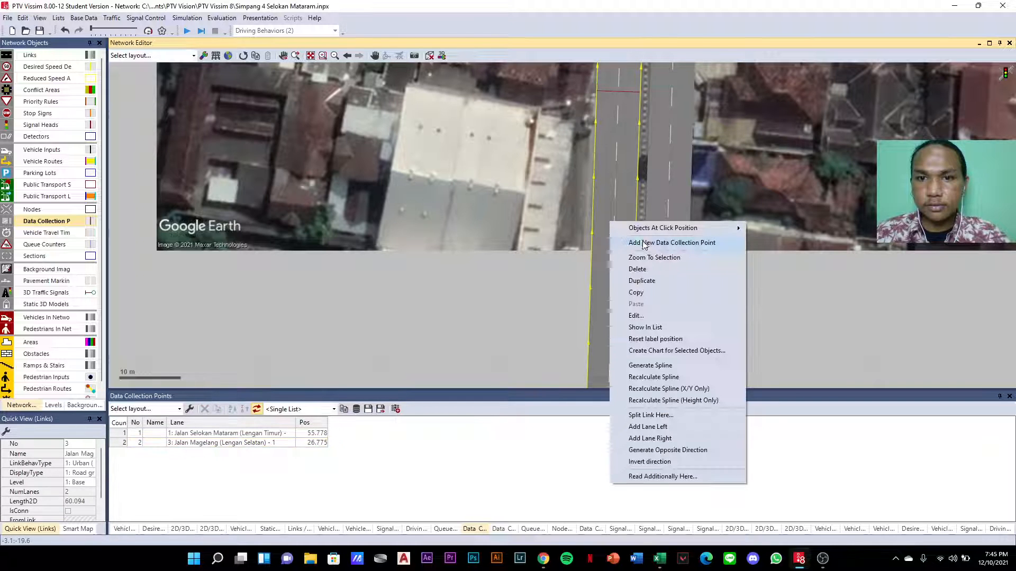
{"action": "left_click", "coordinate": [643, 246]}
{"action": "scroll", "coordinate": [614, 242], "scroll_direction": "up", "scroll_amount": 3}
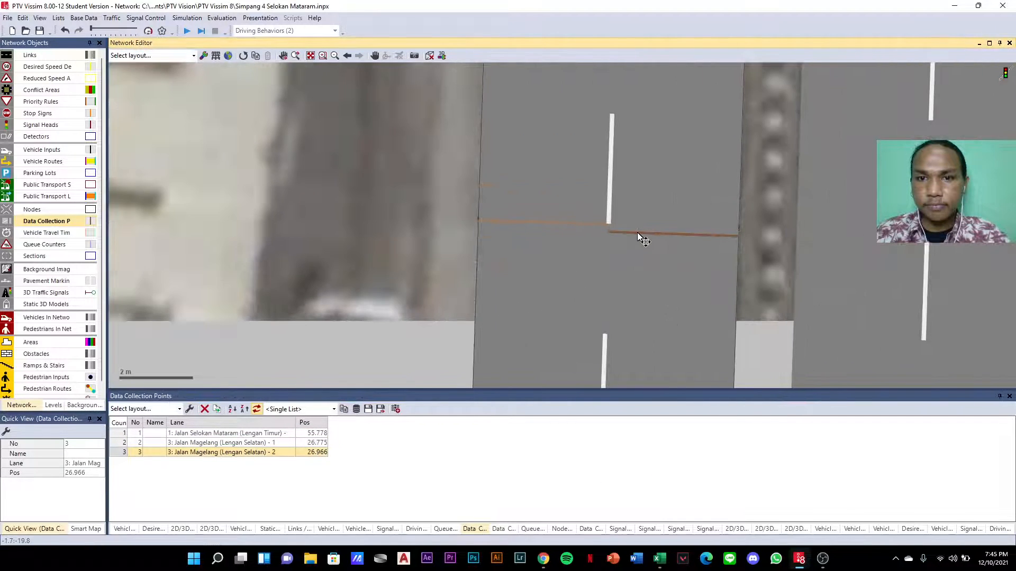
{"action": "left_click", "coordinate": [640, 233]}
{"action": "left_click_drag", "start_coordinate": [638, 230], "coordinate": [638, 230]}
{"action": "scroll", "coordinate": [625, 260], "scroll_direction": "down", "scroll_amount": 6}
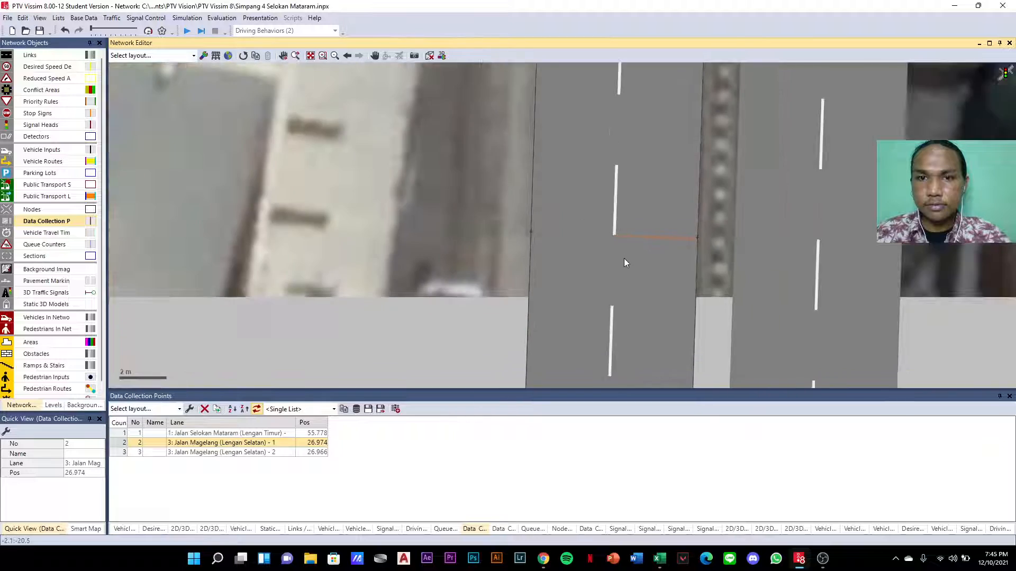
- Add a data collection point on the western Selokan Mataram approach link, at about 46.4 m
{"action": "scroll", "coordinate": [556, 153], "scroll_direction": "up", "scroll_amount": 6}
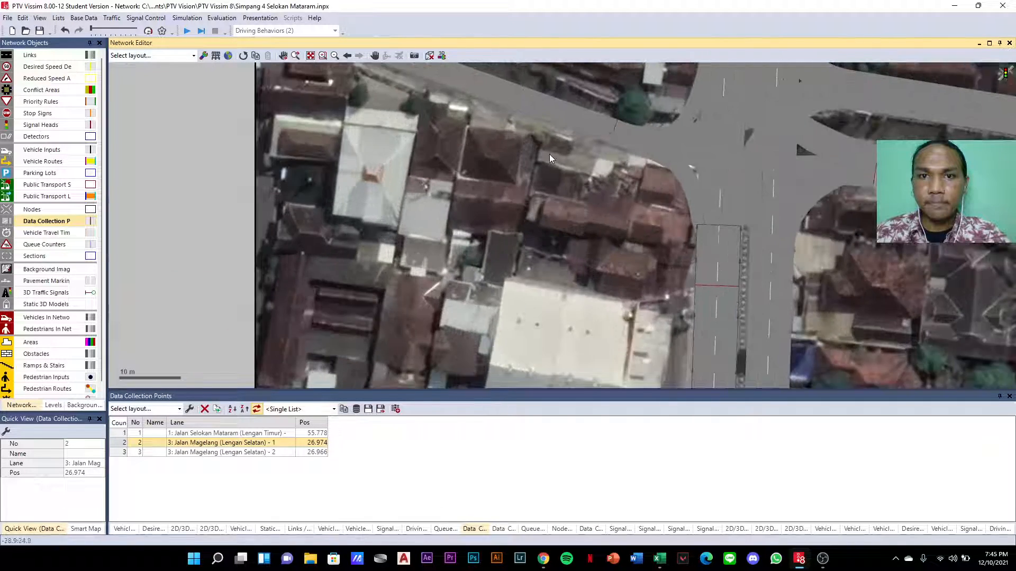
{"action": "left_click_drag", "start_coordinate": [560, 245], "coordinate": [599, 376]}
{"action": "scroll", "coordinate": [591, 289], "scroll_direction": "down", "scroll_amount": 3}
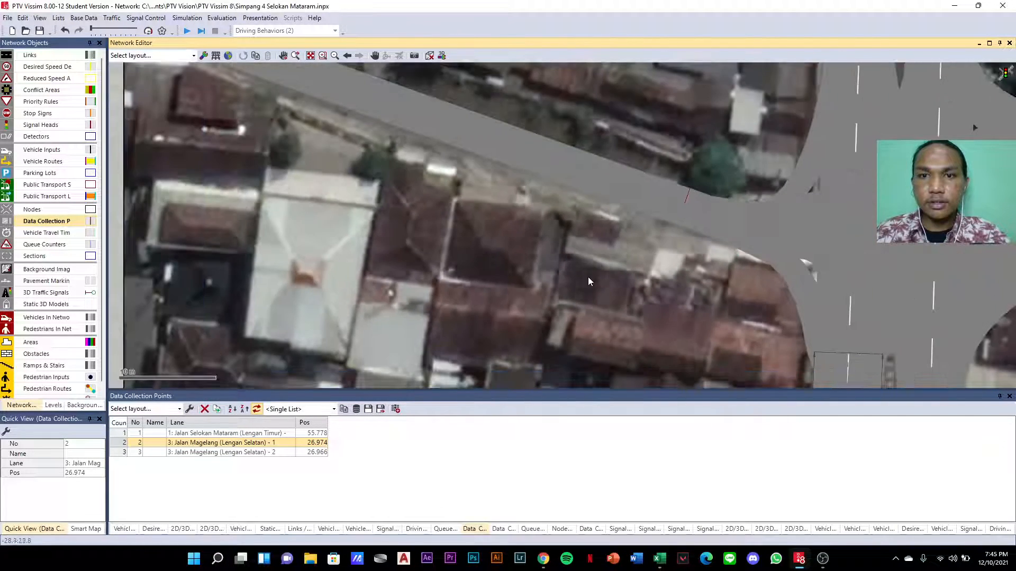
{"action": "left_click_drag", "start_coordinate": [577, 130], "coordinate": [656, 237]}
{"action": "scroll", "coordinate": [656, 237], "scroll_direction": "down", "scroll_amount": 3}
{"action": "left_click", "coordinate": [535, 215]}
{"action": "left_click", "coordinate": [536, 213]}
{"action": "left_click", "coordinate": [596, 221]}
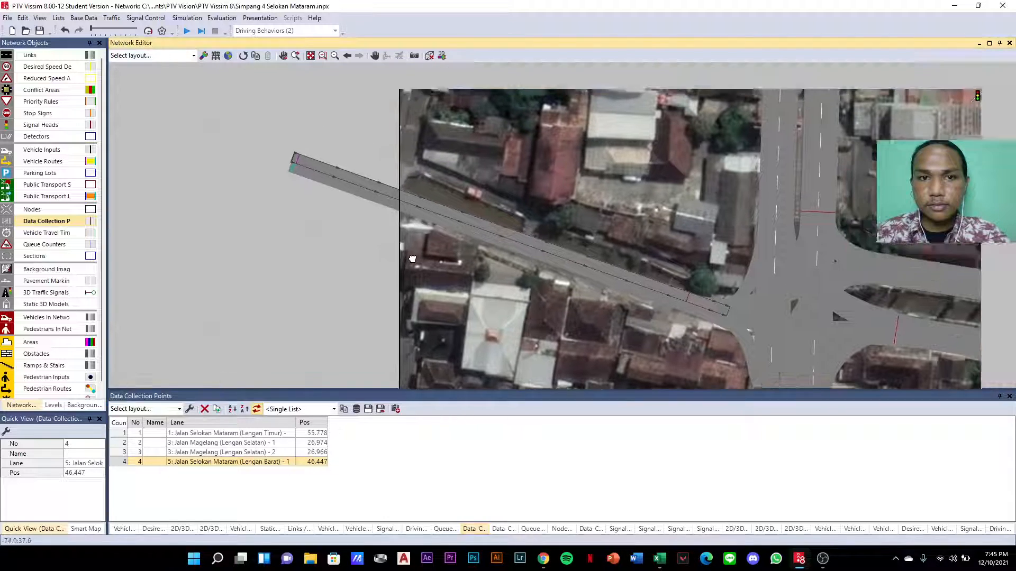
- Add data collection points on lanes 1 and 2 of the northern Jalan Magelang approach link, at about 27.6 m and 27.8 m
{"action": "left_click_drag", "start_coordinate": [827, 111], "coordinate": [505, 191]}
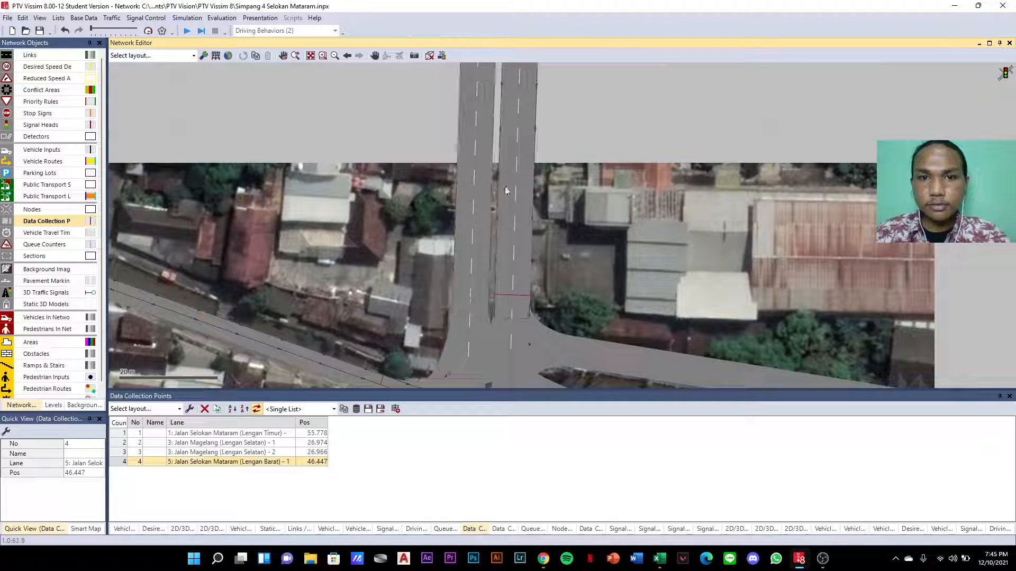
{"action": "left_click", "coordinate": [516, 149]}
{"action": "right_click", "coordinate": [512, 118]}
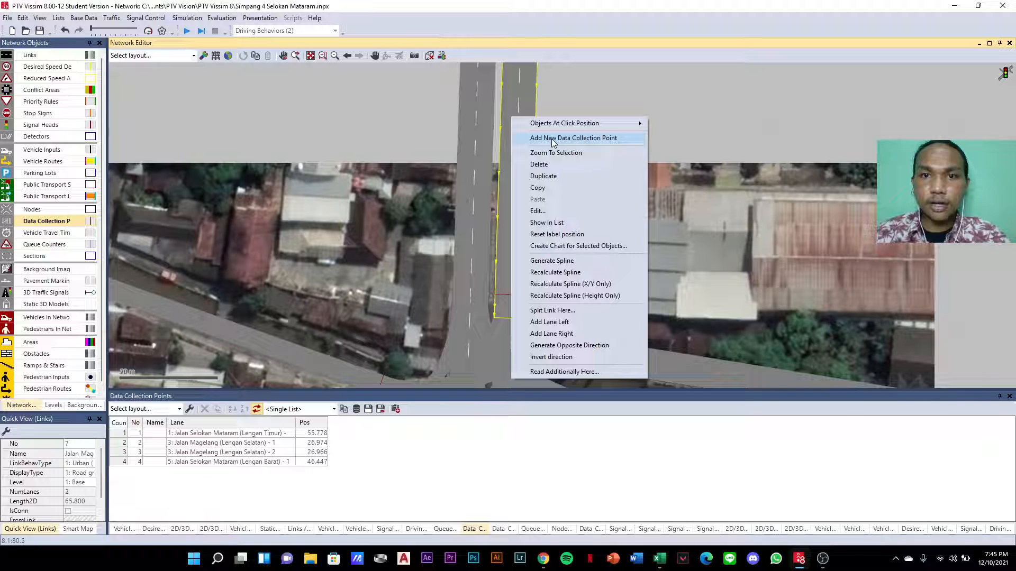
{"action": "left_click", "coordinate": [551, 139]}
{"action": "scroll", "coordinate": [527, 133], "scroll_direction": "up", "scroll_amount": 2}
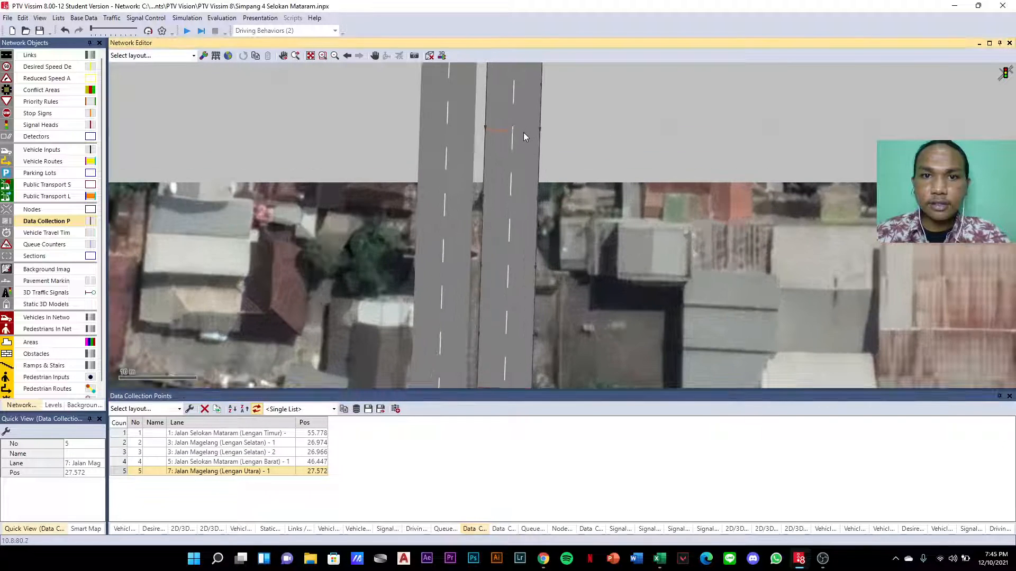
{"action": "right_click", "coordinate": [523, 131]}
{"action": "left_click", "coordinate": [566, 138]}
{"action": "scroll", "coordinate": [577, 155], "scroll_direction": "down", "scroll_amount": 4}
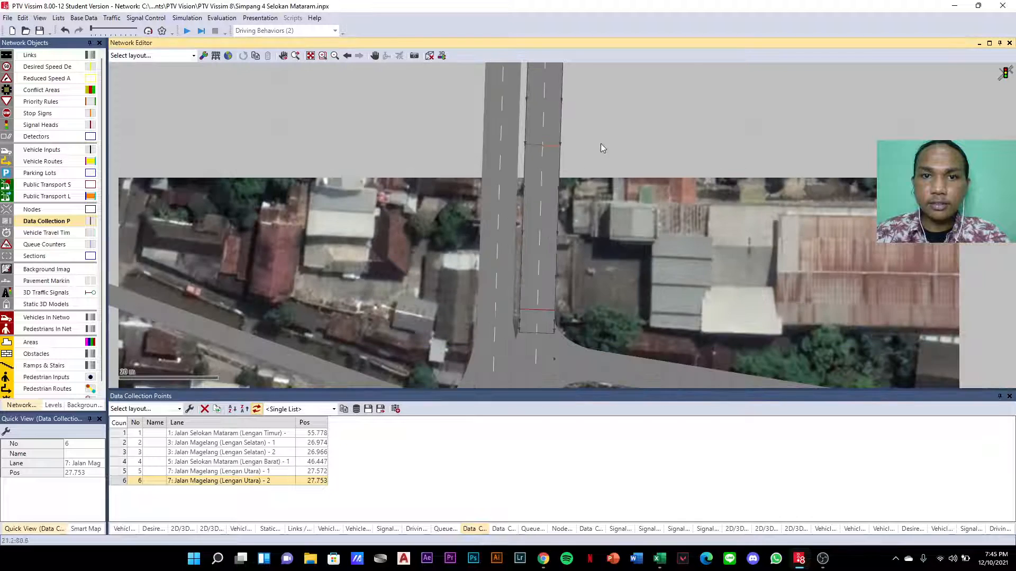
- Move both northern approach data collection points to about 29.0 m so that they line up across the two lanes
{"action": "left_click_drag", "start_coordinate": [575, 217], "coordinate": [575, 221]}
{"action": "scroll", "coordinate": [571, 222], "scroll_direction": "up", "scroll_amount": 3}
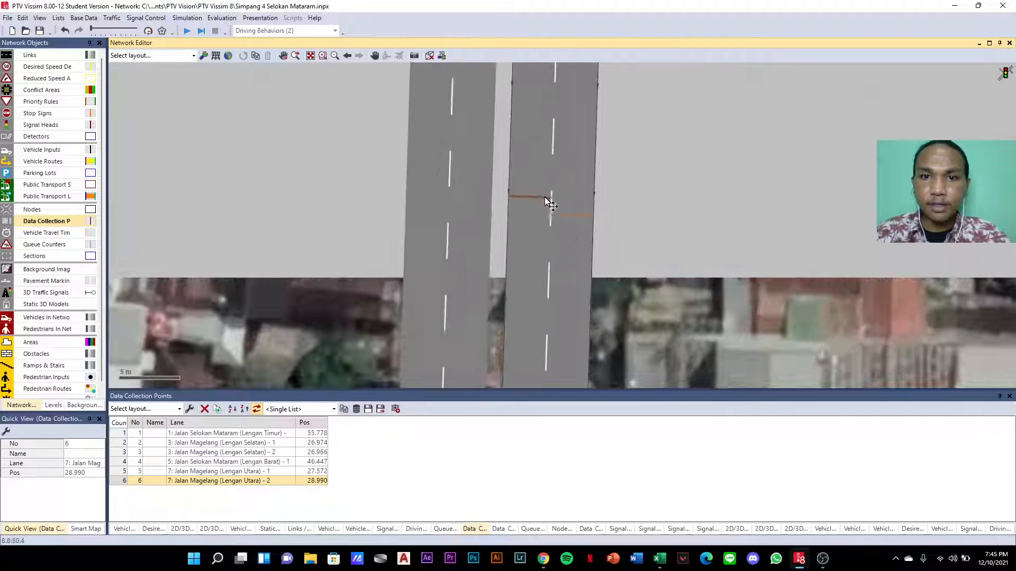
{"action": "left_click", "coordinate": [540, 198]}
{"action": "scroll", "coordinate": [541, 215], "scroll_direction": "up", "scroll_amount": 5}
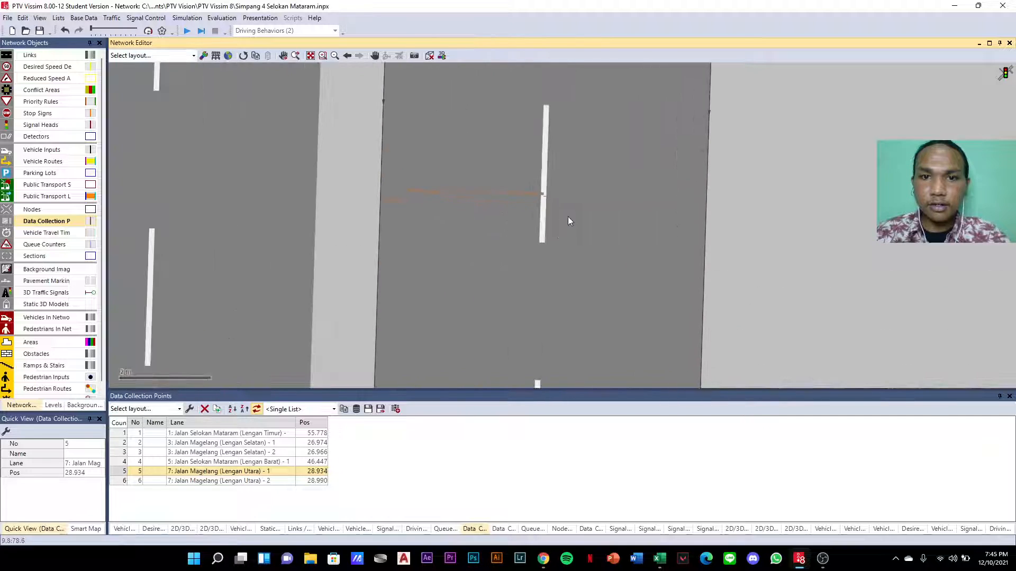
{"action": "left_click_drag", "start_coordinate": [470, 170], "coordinate": [472, 181]}
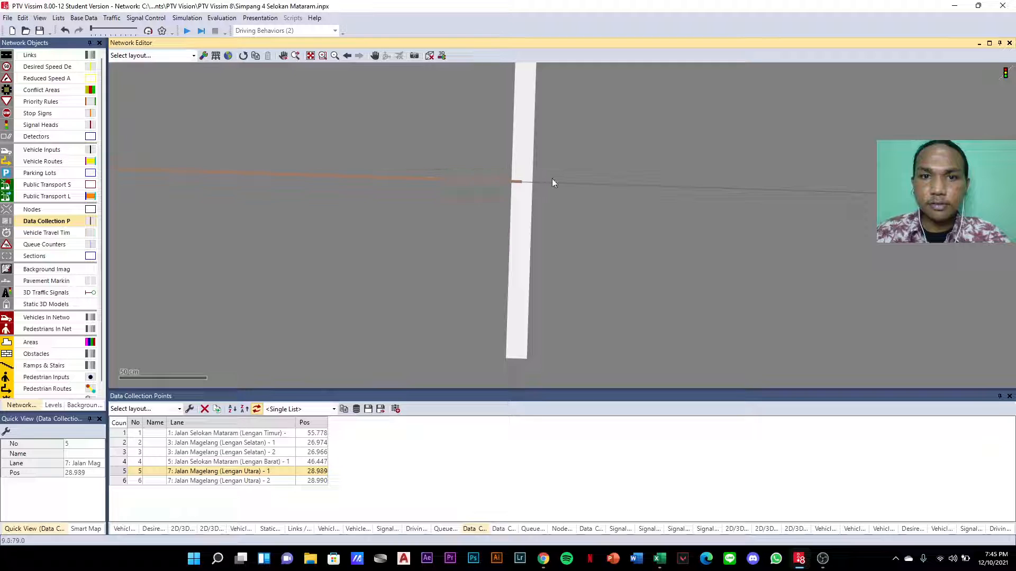
{"action": "scroll", "coordinate": [551, 178], "scroll_direction": "down", "scroll_amount": 7}
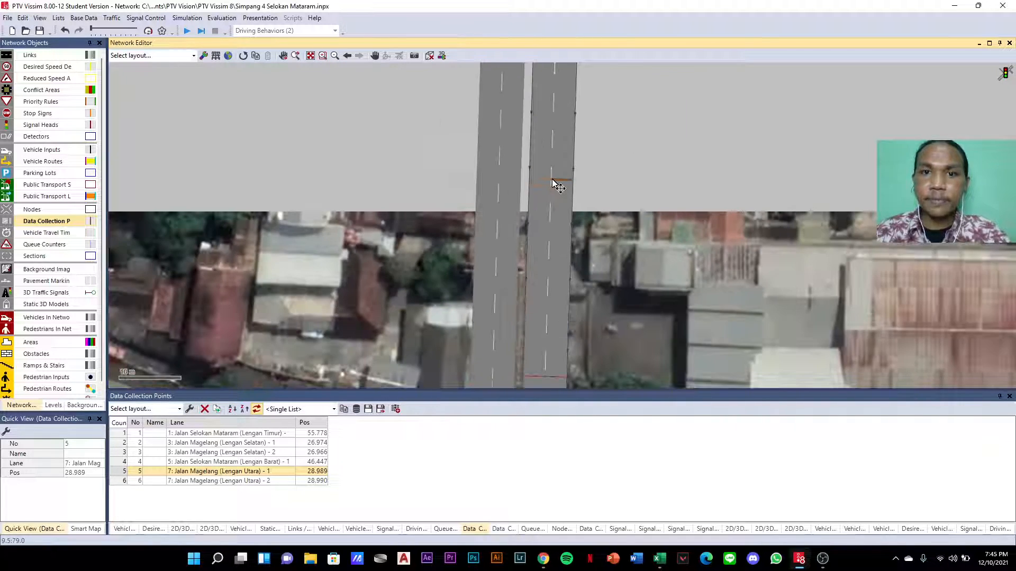
{"action": "scroll", "coordinate": [554, 181], "scroll_direction": "down", "scroll_amount": 4}
{"action": "scroll", "coordinate": [644, 262], "scroll_direction": "up", "scroll_amount": 2}
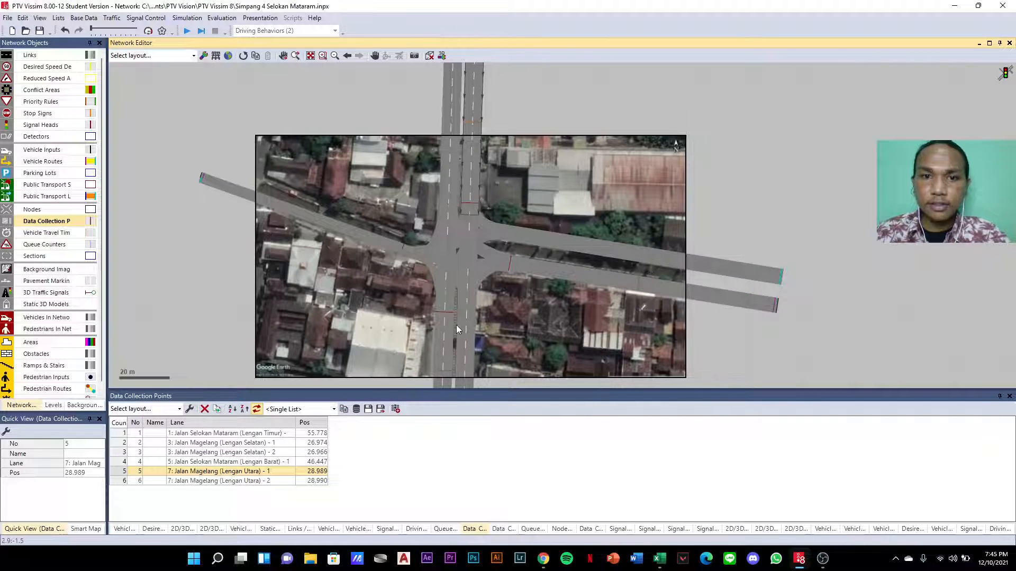
{"action": "scroll", "coordinate": [466, 312], "scroll_direction": "up", "scroll_amount": 3}
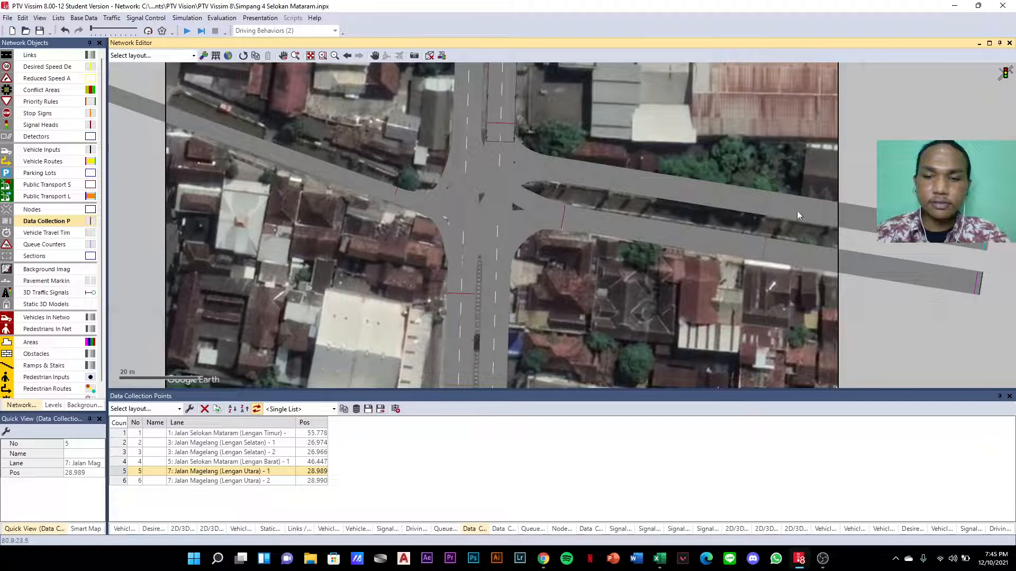
{"action": "left_click", "coordinate": [875, 169]}
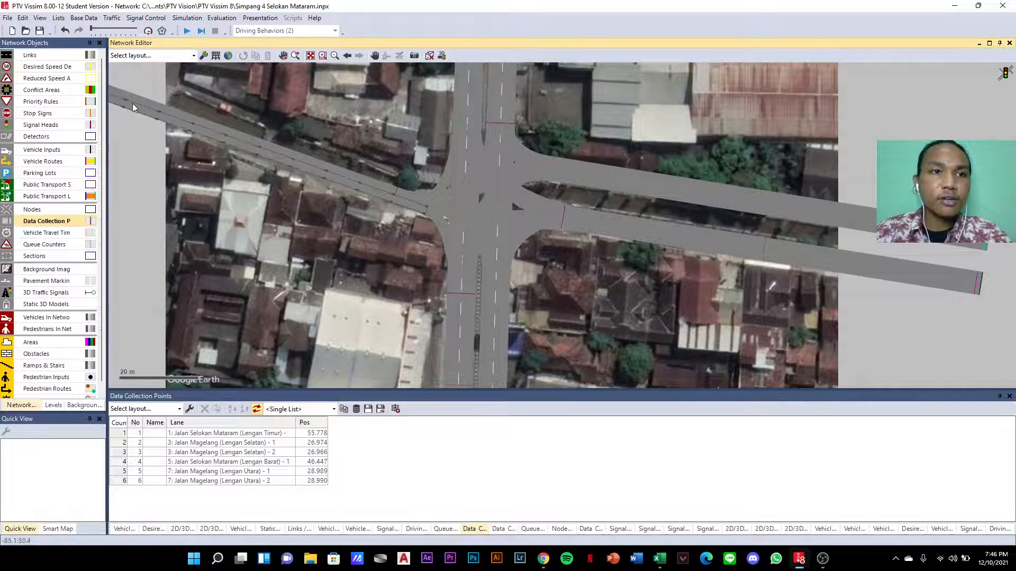
- Open the data collection measurements list and add four measurements
{"action": "left_click", "coordinate": [59, 17]}
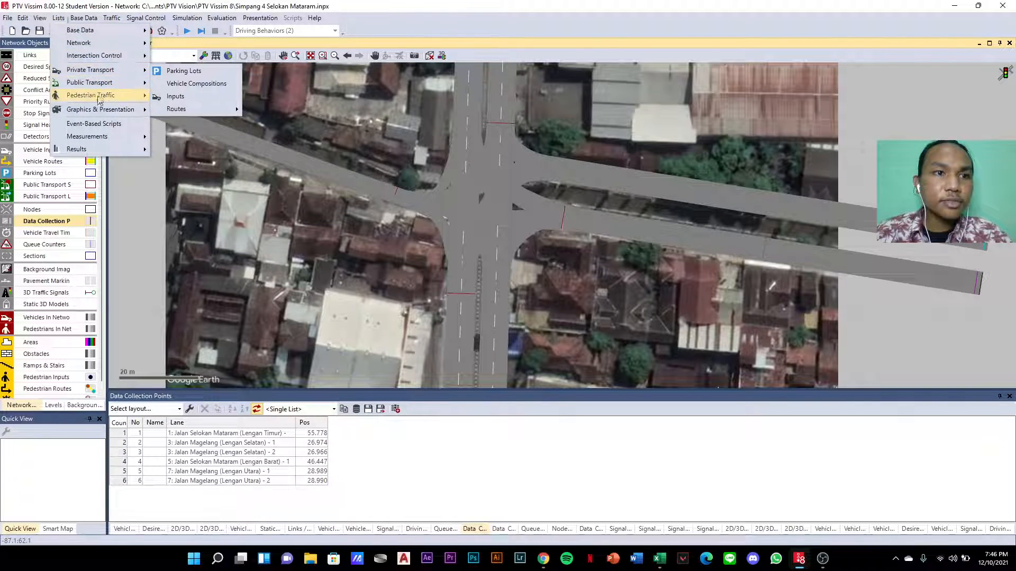
{"action": "mouse_move", "coordinate": [109, 136]}
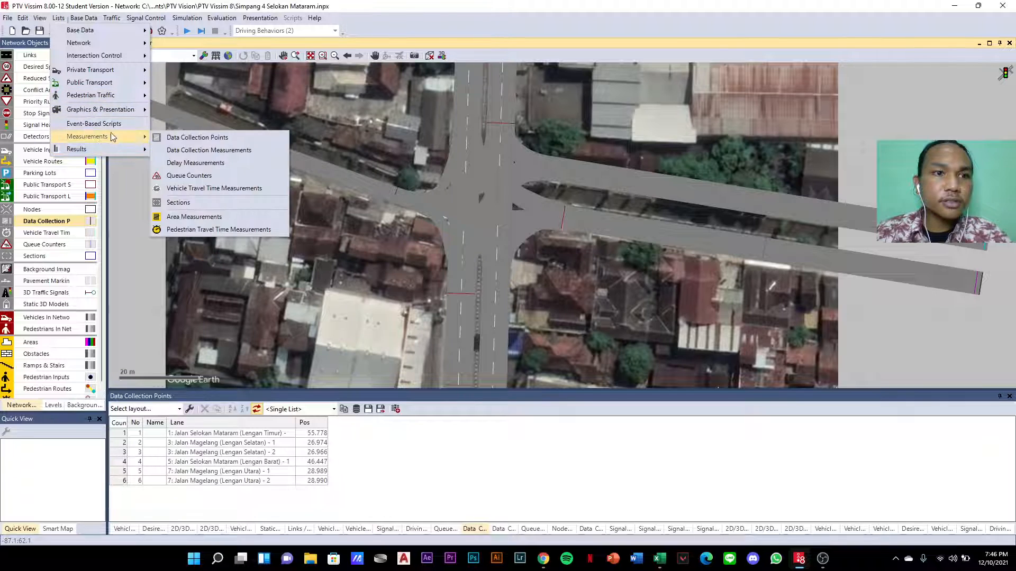
{"action": "left_click", "coordinate": [198, 152]}
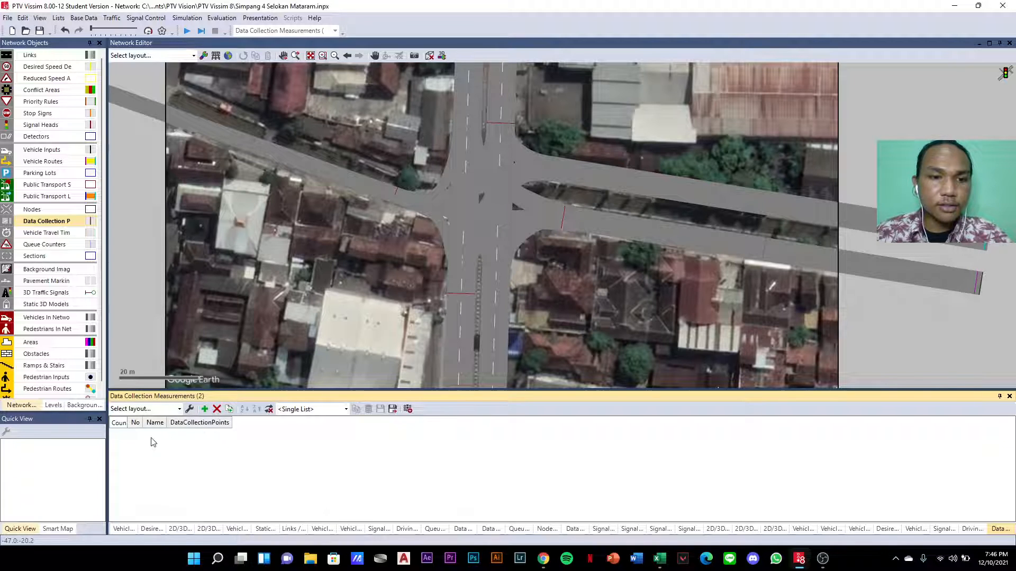
{"action": "scroll", "coordinate": [634, 240], "scroll_direction": "down", "scroll_amount": 2}
{"action": "scroll", "coordinate": [549, 266], "scroll_direction": "up", "scroll_amount": 2}
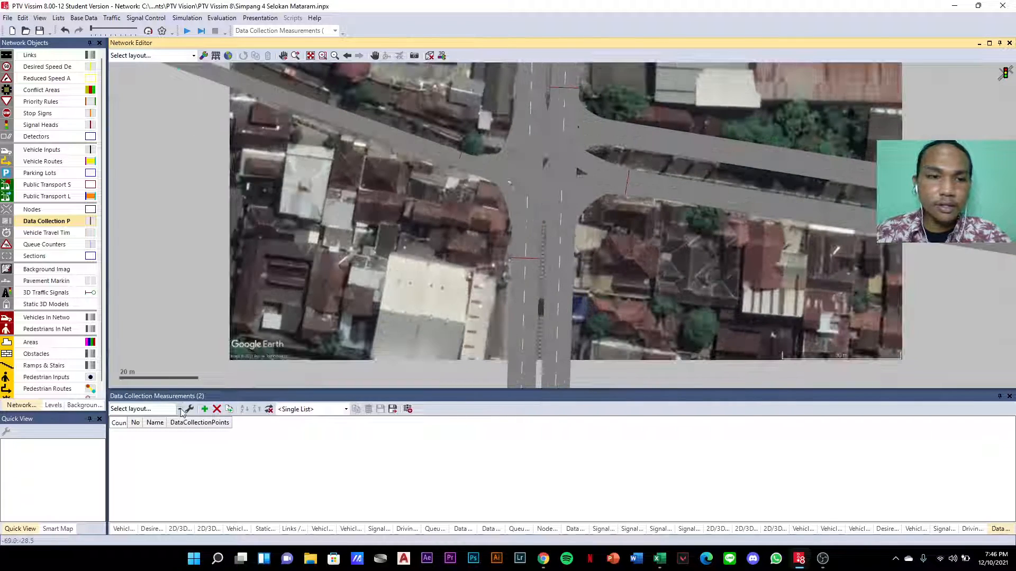
{"action": "left_click", "coordinate": [205, 410]}
{"action": "left_click", "coordinate": [205, 411]}
{"action": "left_click", "coordinate": [205, 412]}
- Name the four data collection measurements Timur, Selatan, Barat and Utara in order
{"action": "left_click", "coordinate": [158, 435]}
{"action": "type", "text": "Timur"}
{"action": "left_click", "coordinate": [154, 442]}
{"action": "type", "text": "Selatan"}
{"action": "key", "text": "Return"}
{"action": "type", "text": "Barat"}
{"action": "key", "text": "Return"}
{"action": "type", "text": "Utara"}
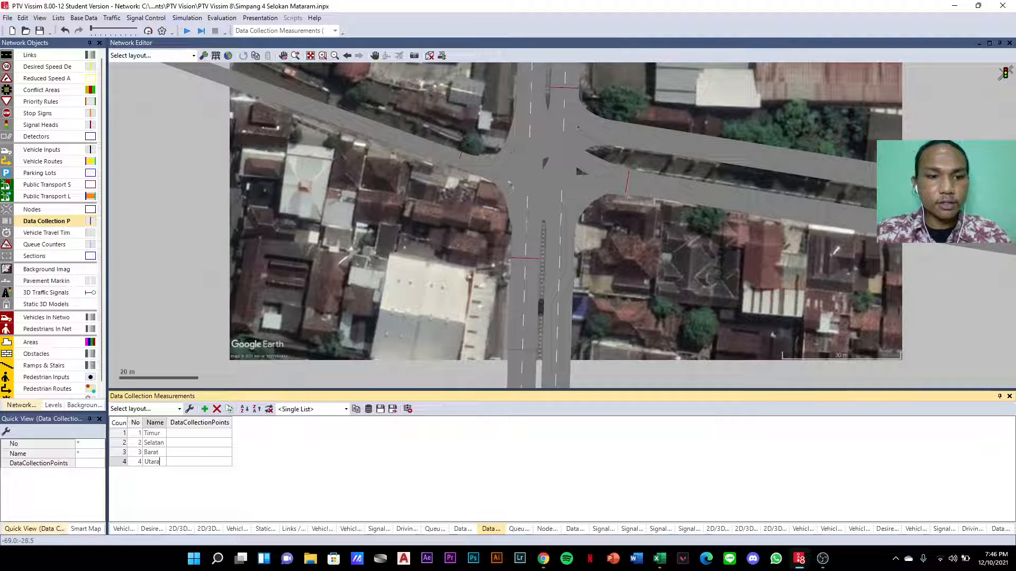
{"action": "left_click", "coordinate": [200, 434]}
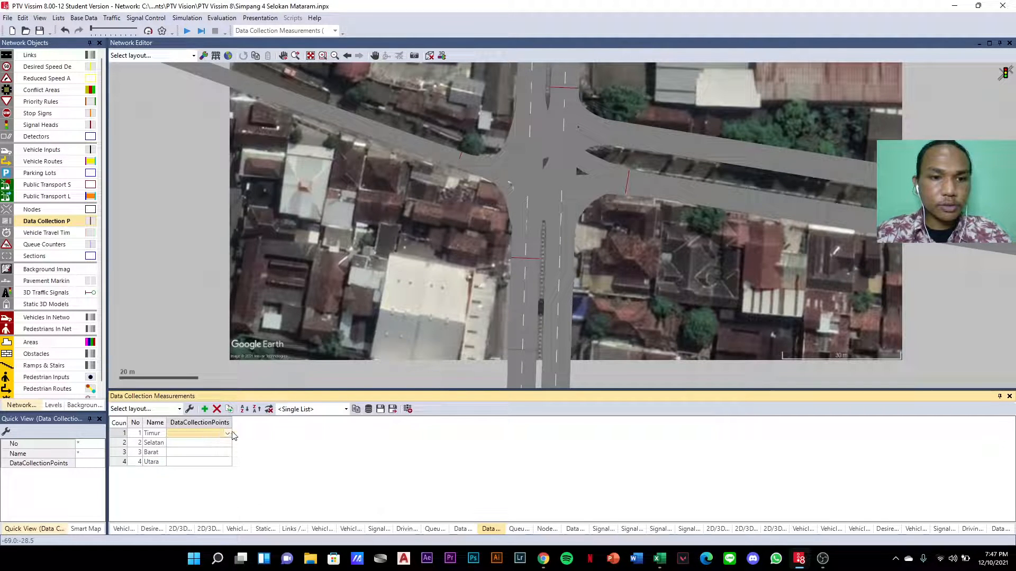
{"action": "left_click", "coordinate": [229, 434]}
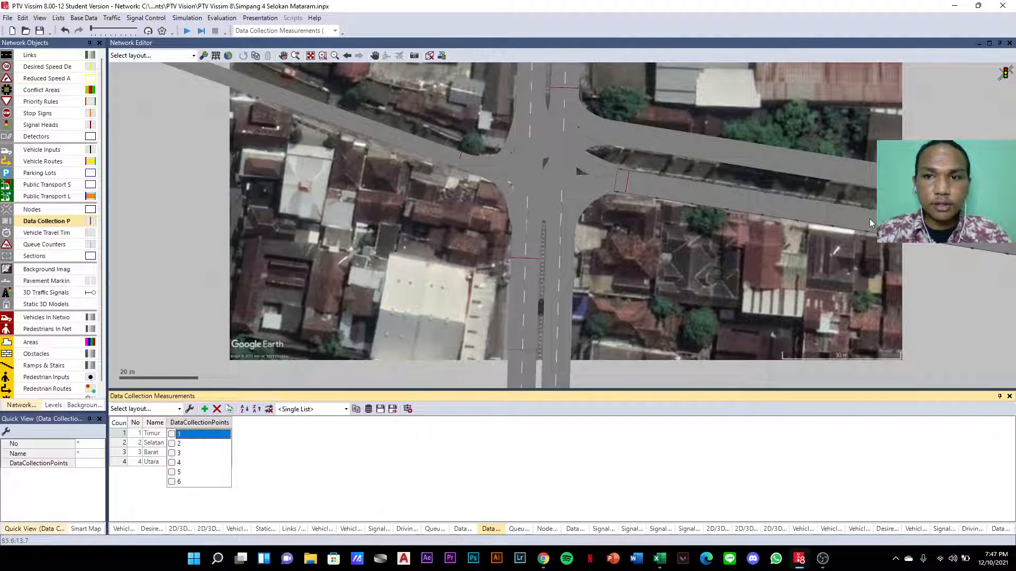
{"action": "scroll", "coordinate": [828, 219], "scroll_direction": "down", "scroll_amount": 1}
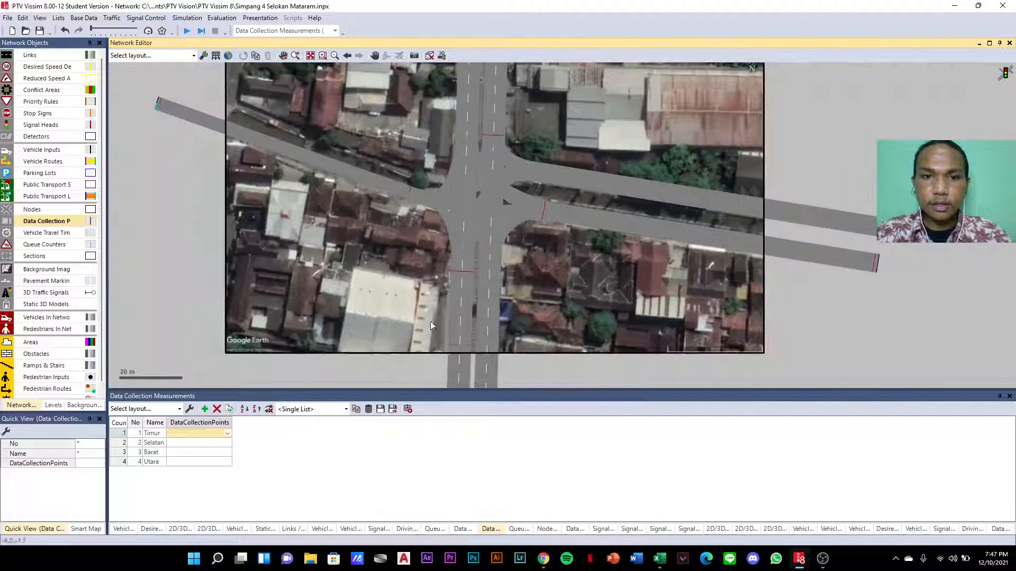
{"action": "scroll", "coordinate": [446, 311], "scroll_direction": "up", "scroll_amount": 1}
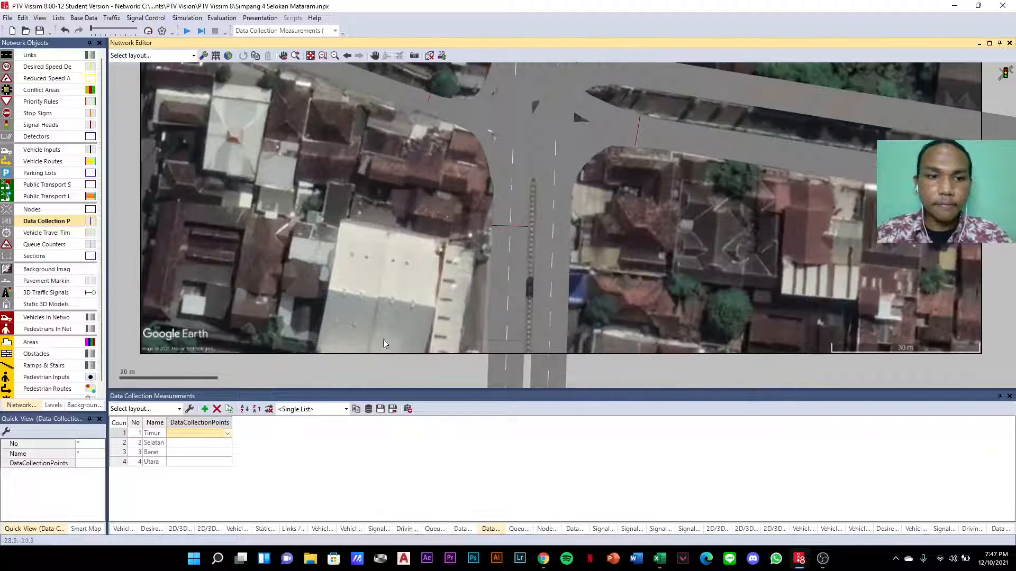
{"action": "left_click", "coordinate": [229, 446]}
{"action": "left_click", "coordinate": [229, 446]}
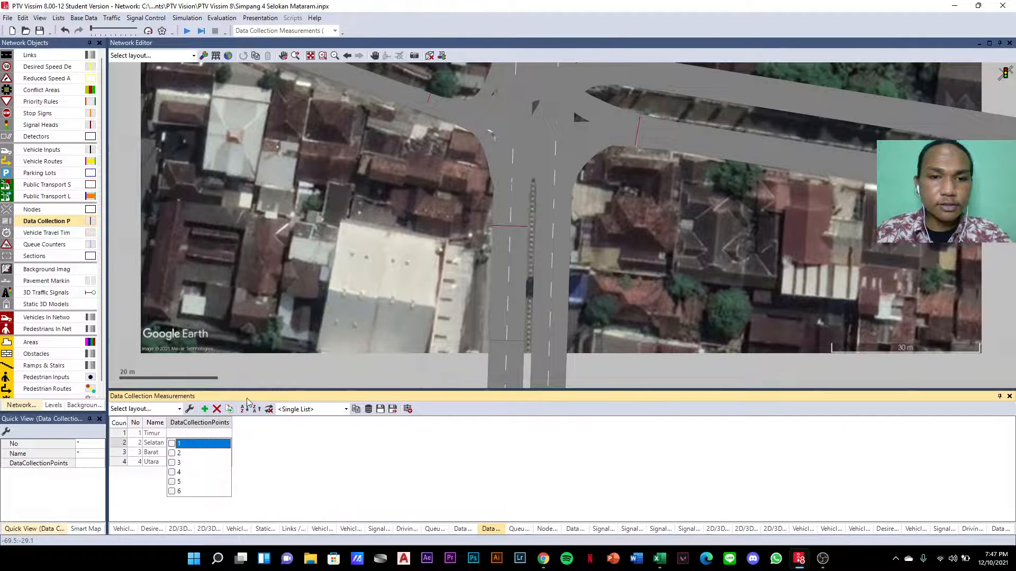
{"action": "left_click", "coordinate": [235, 443]}
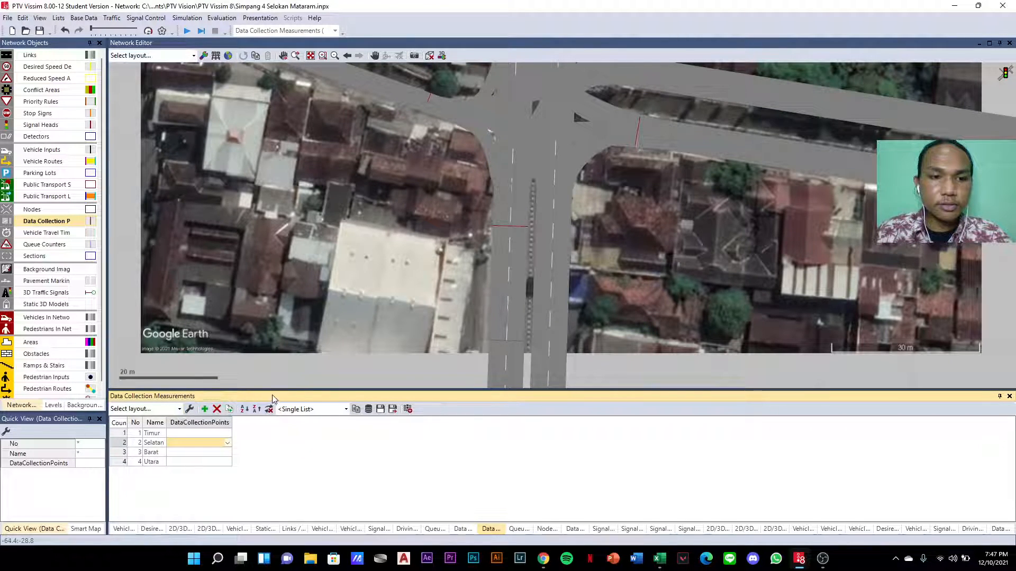
{"action": "left_click", "coordinate": [550, 115]}
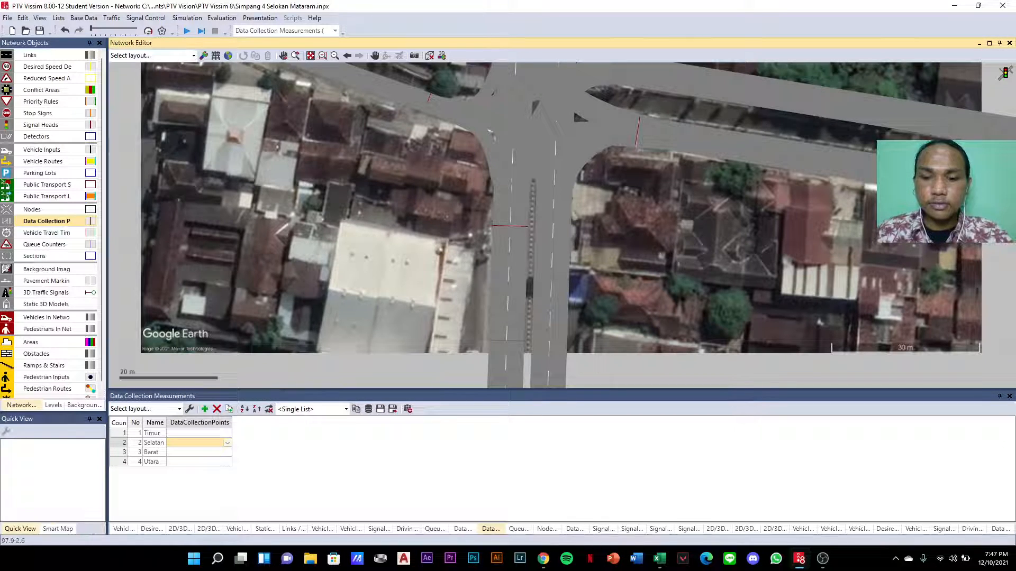
- Assign data collection point 1 to the Timur measurement and points 2 and 3 to the Selatan measurement
{"action": "left_click", "coordinate": [214, 434]}
{"action": "left_click", "coordinate": [228, 433]}
{"action": "left_click", "coordinate": [172, 435]}
{"action": "left_click", "coordinate": [243, 436]}
{"action": "left_click", "coordinate": [226, 446]}
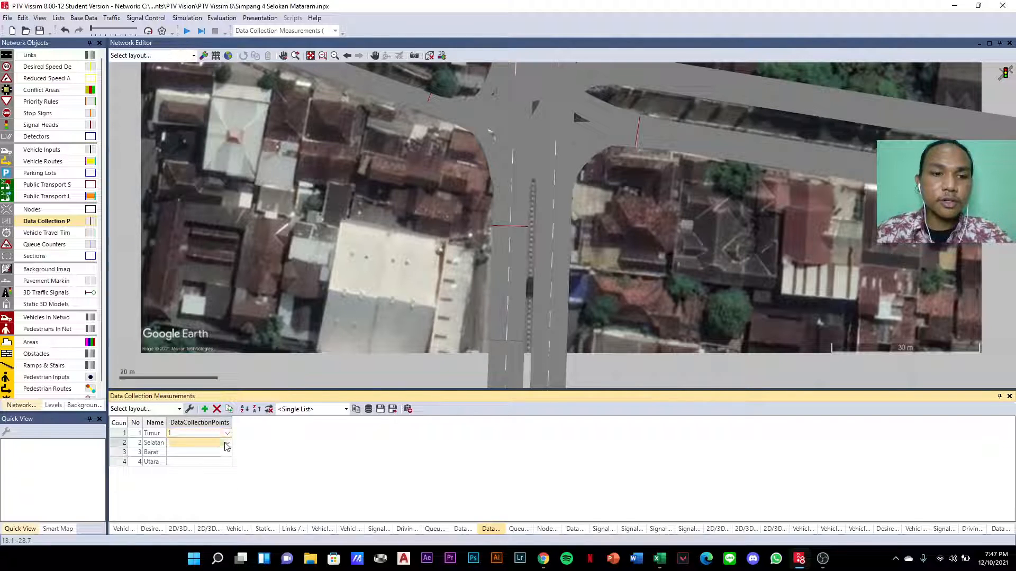
{"action": "left_click", "coordinate": [229, 444]}
{"action": "left_click", "coordinate": [171, 452]}
{"action": "left_click", "coordinate": [172, 463]}
{"action": "left_click", "coordinate": [247, 462]}
- Assign data collection point 4 to the Barat measurement and points 5 and 6 to the Utara measurement
{"action": "left_click", "coordinate": [228, 454]}
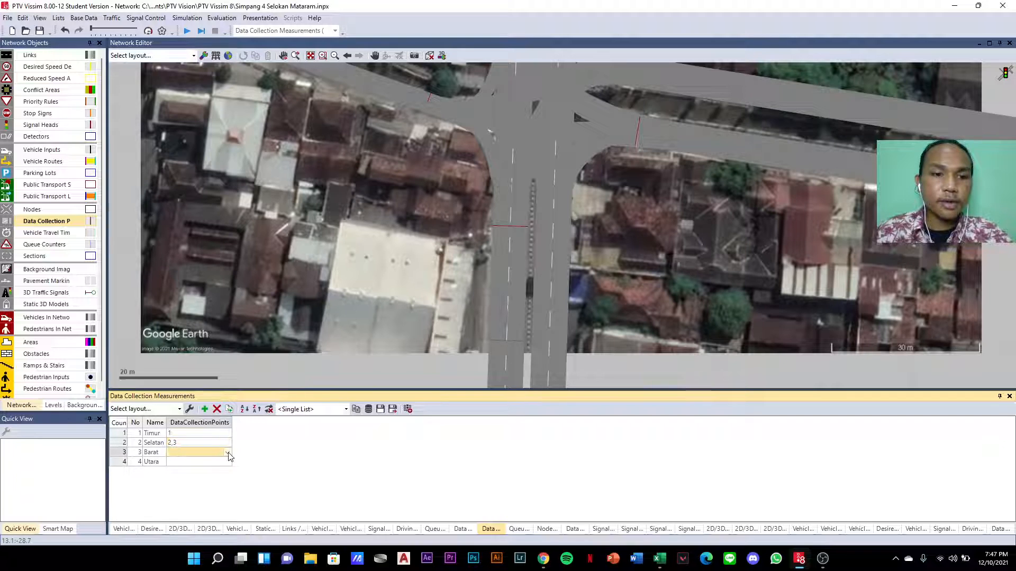
{"action": "left_click", "coordinate": [228, 454]}
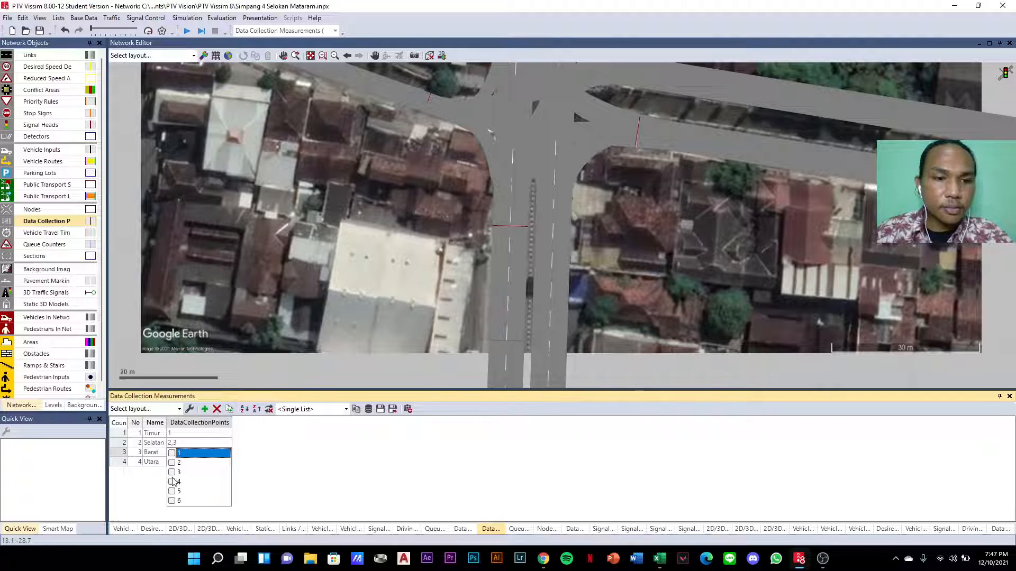
{"action": "left_click", "coordinate": [172, 482]}
{"action": "left_click", "coordinate": [274, 474]}
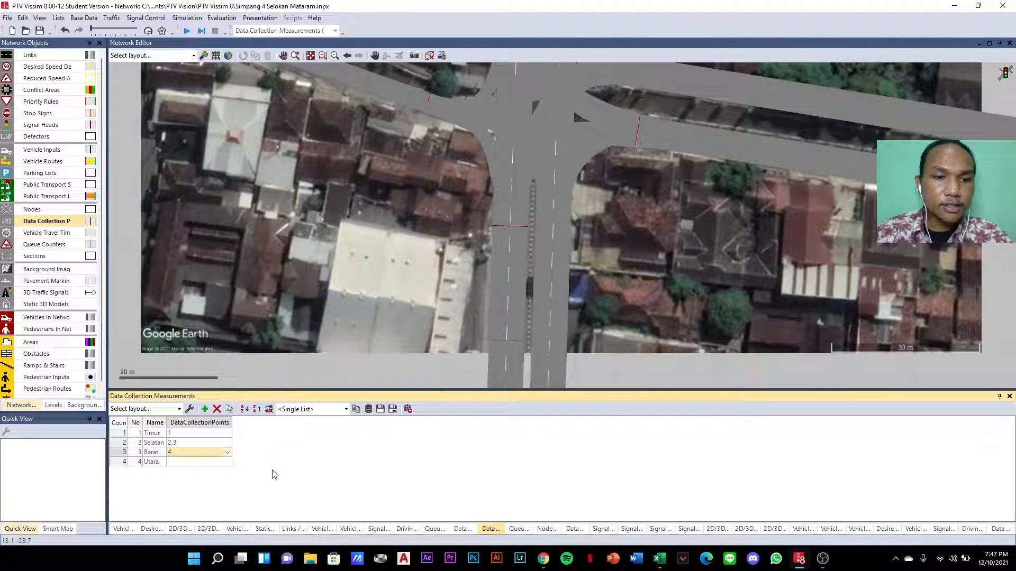
{"action": "left_click", "coordinate": [228, 463]}
{"action": "left_click", "coordinate": [228, 462]}
{"action": "left_click", "coordinate": [172, 501]}
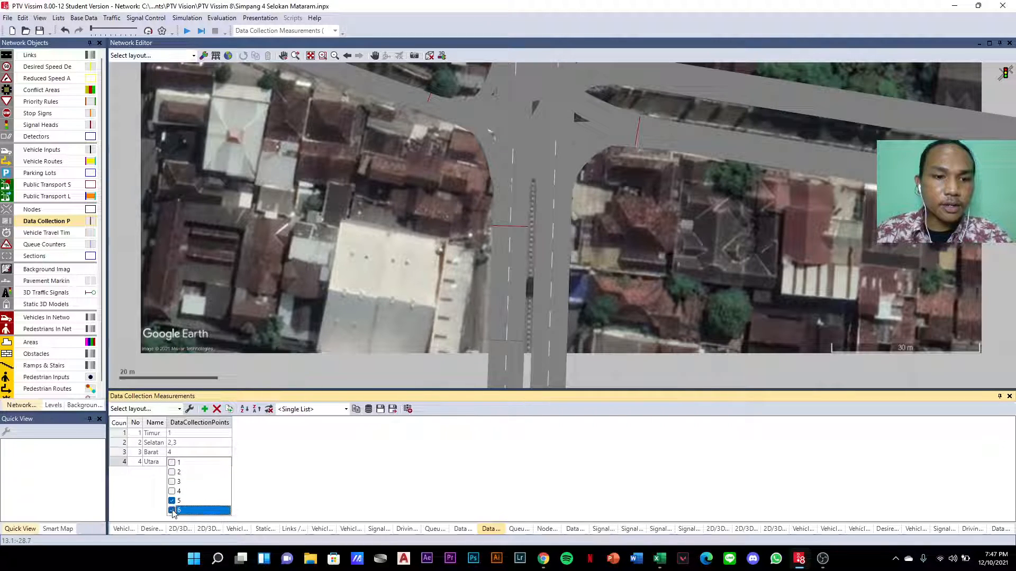
{"action": "left_click", "coordinate": [283, 462]}
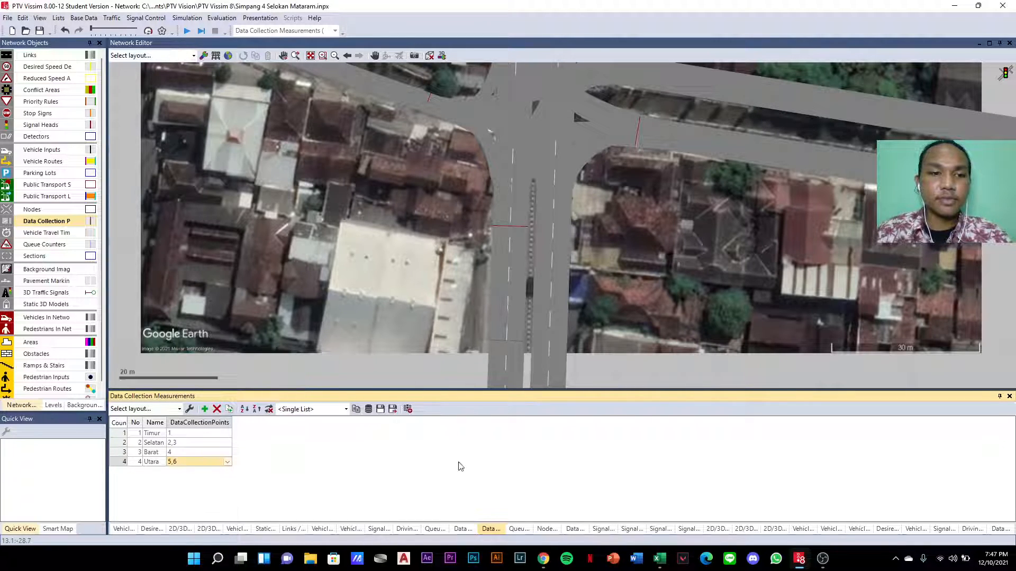
{"action": "left_click", "coordinate": [994, 315]}
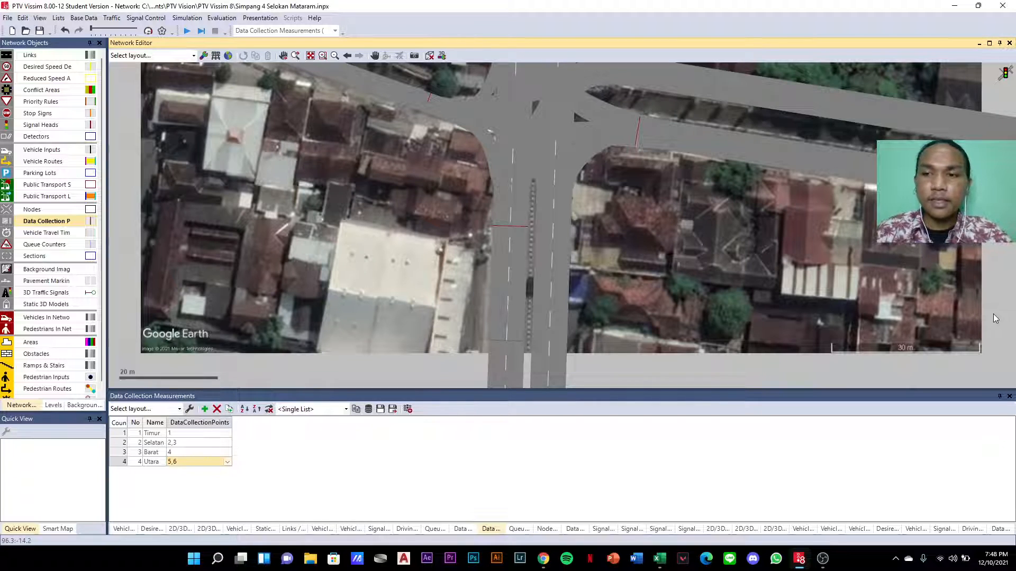
- Add node number 1 just east of the intersection, unnamed and with the default evaluation and dynamic assignment options
{"action": "left_click", "coordinate": [38, 211]}
{"action": "scroll", "coordinate": [554, 255], "scroll_direction": "down", "scroll_amount": 5}
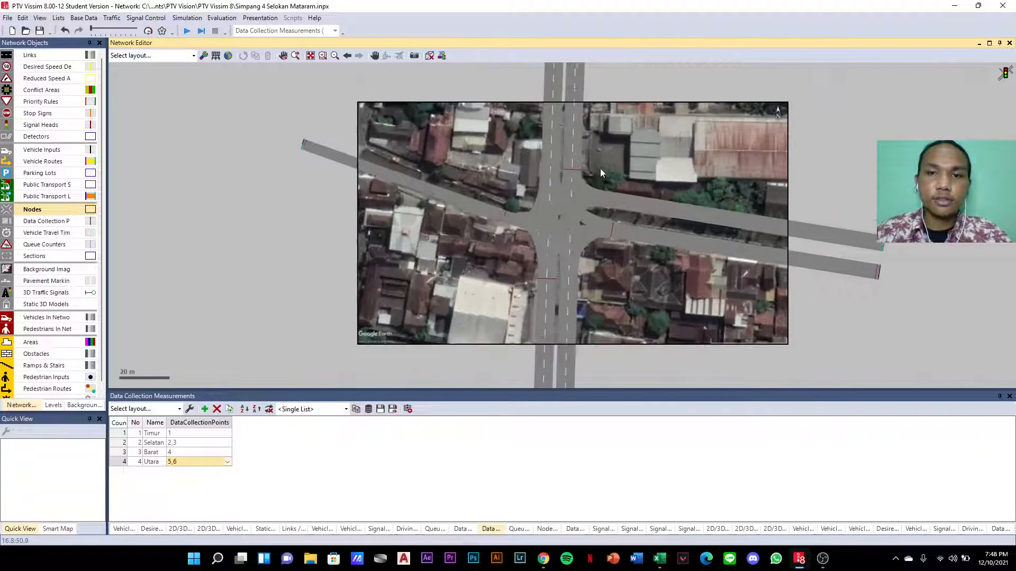
{"action": "scroll", "coordinate": [600, 170], "scroll_direction": "up", "scroll_amount": 2}
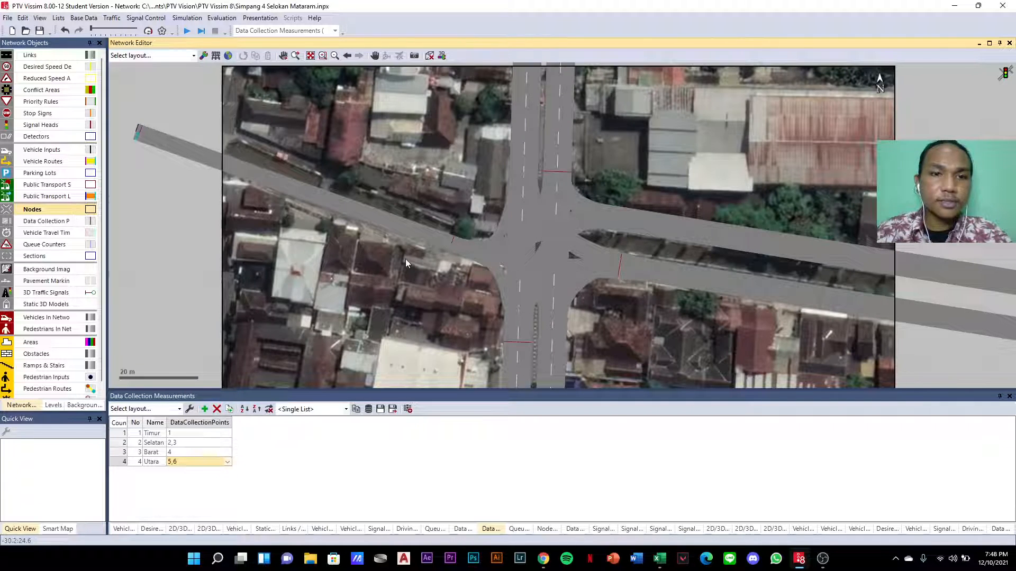
{"action": "scroll", "coordinate": [401, 213], "scroll_direction": "down", "scroll_amount": 1}
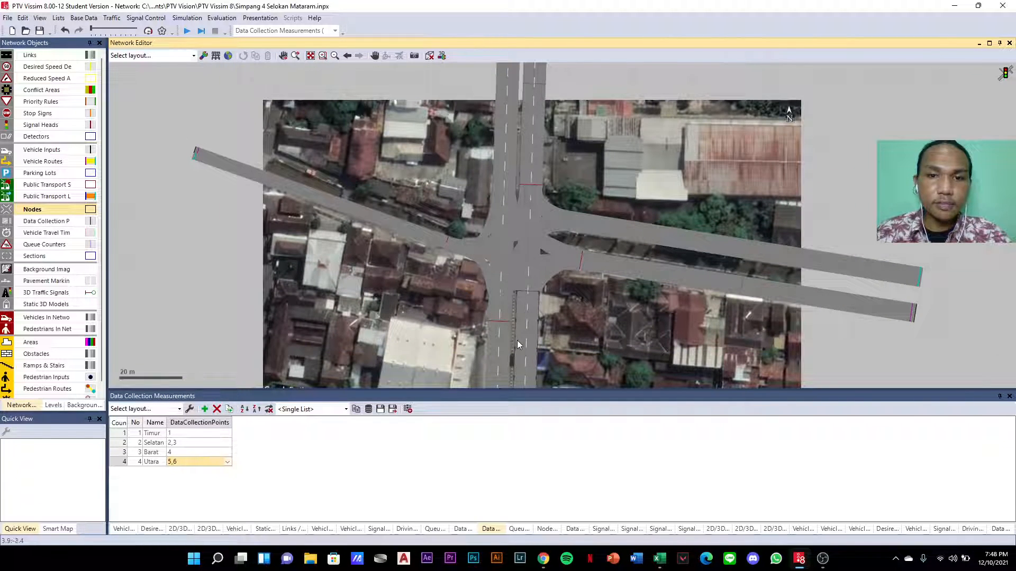
{"action": "scroll", "coordinate": [546, 305], "scroll_direction": "up", "scroll_amount": 1}
{"action": "scroll", "coordinate": [535, 231], "scroll_direction": "down", "scroll_amount": 3}
{"action": "scroll", "coordinate": [506, 287], "scroll_direction": "up", "scroll_amount": 2}
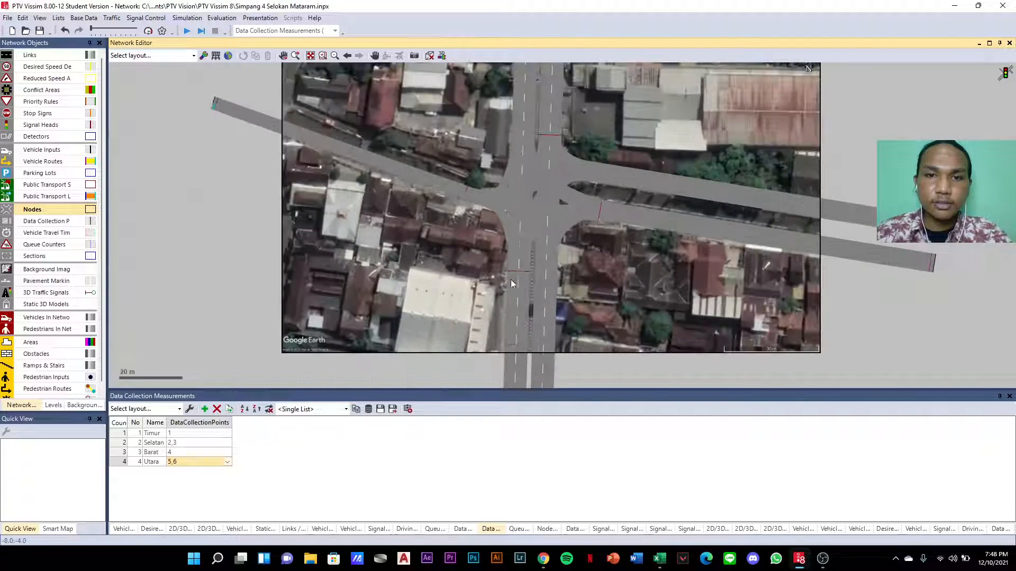
{"action": "scroll", "coordinate": [505, 290], "scroll_direction": "up", "scroll_amount": 1}
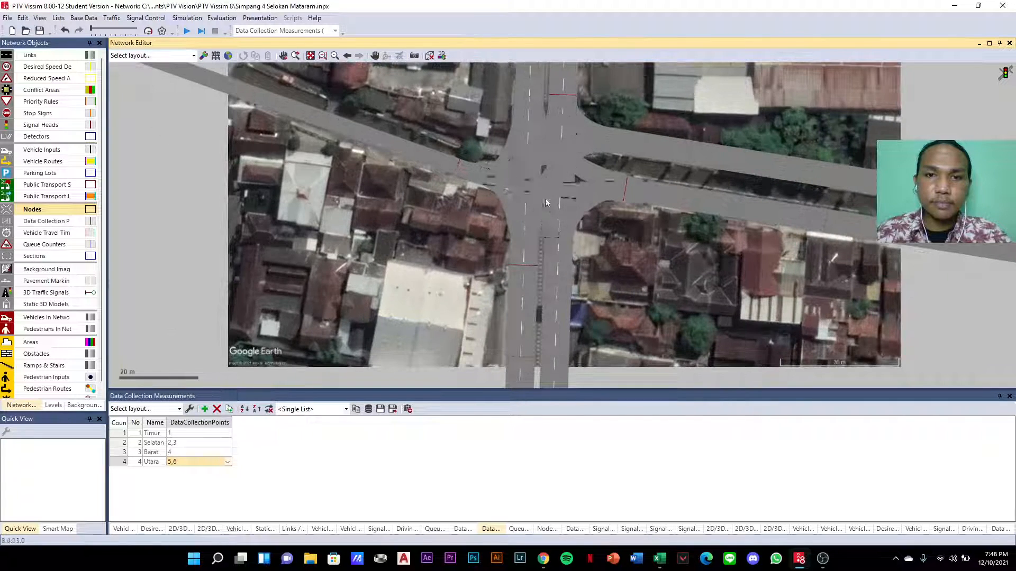
{"action": "left_click", "coordinate": [617, 275]}
{"action": "scroll", "coordinate": [616, 290], "scroll_direction": "down", "scroll_amount": 2}
{"action": "scroll", "coordinate": [621, 264], "scroll_direction": "up", "scroll_amount": 1}
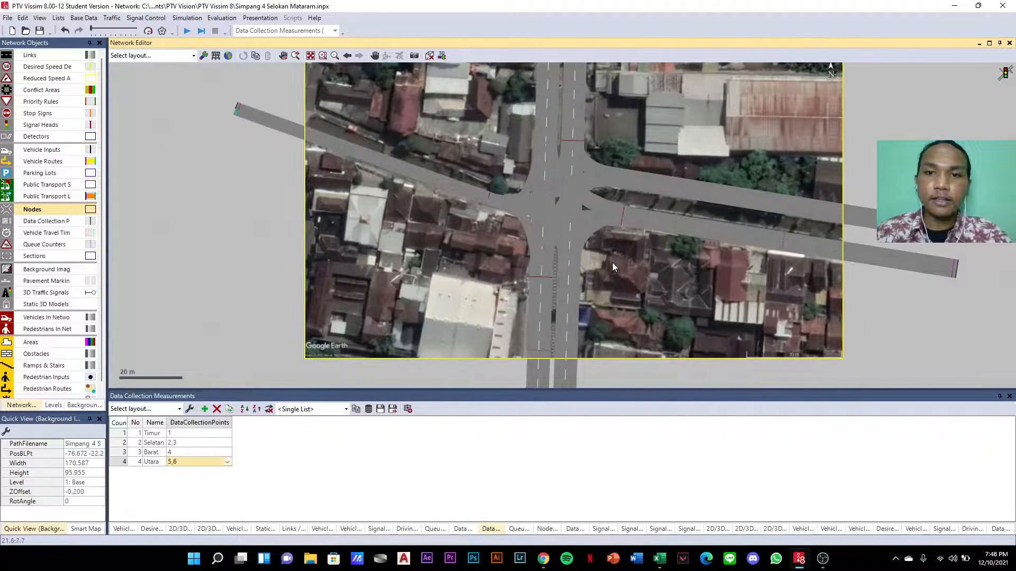
{"action": "right_click", "coordinate": [608, 241]}
{"action": "left_click", "coordinate": [646, 259]}
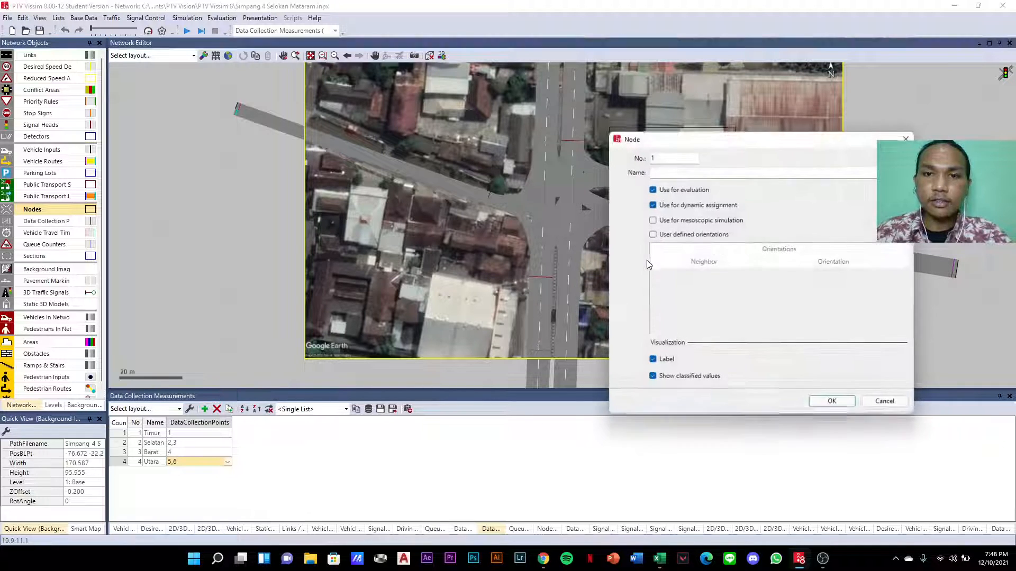
{"action": "left_click_drag", "start_coordinate": [728, 143], "coordinate": [607, 80]}
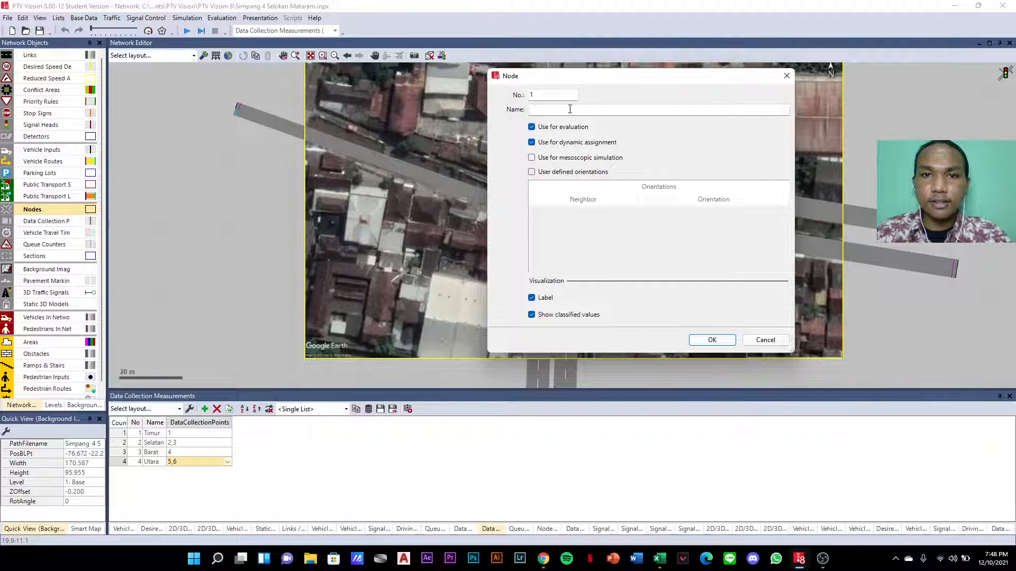
{"action": "left_click_drag", "start_coordinate": [611, 77], "coordinate": [615, 87]}
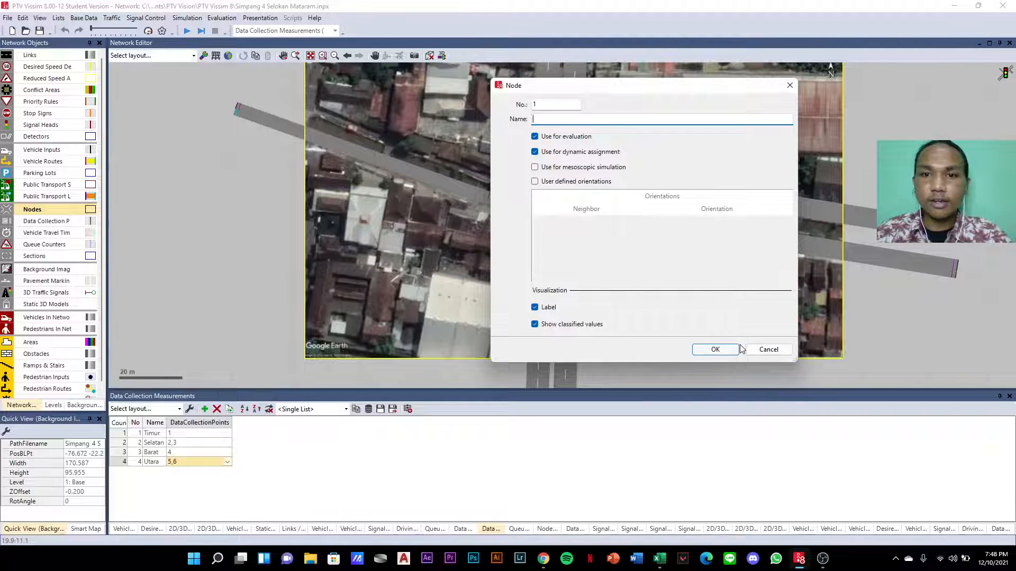
{"action": "left_click", "coordinate": [722, 348]}
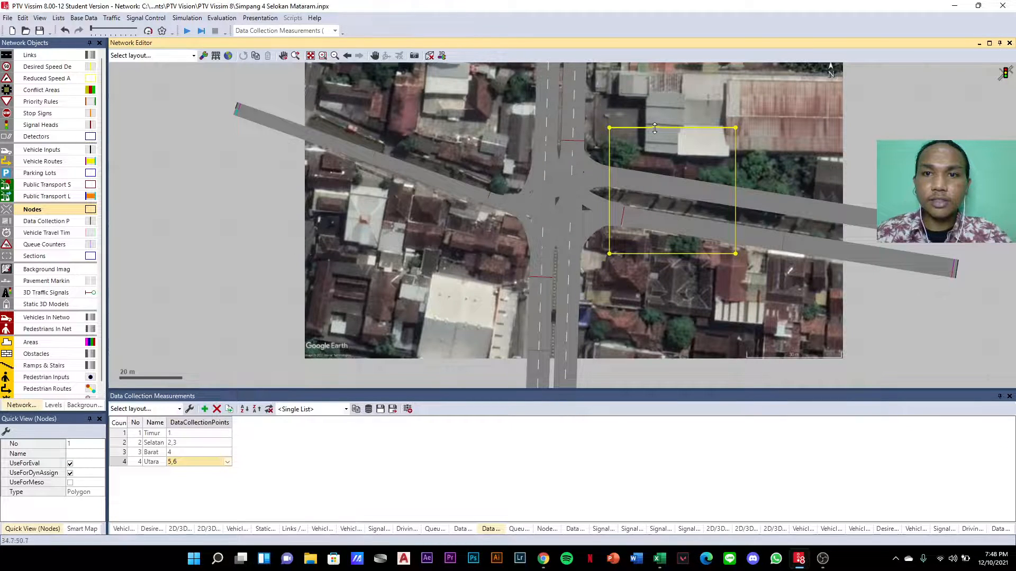
- Move the four corners of the node polygon so that it surrounds the intersection
{"action": "scroll", "coordinate": [629, 147], "scroll_direction": "up", "scroll_amount": 1}
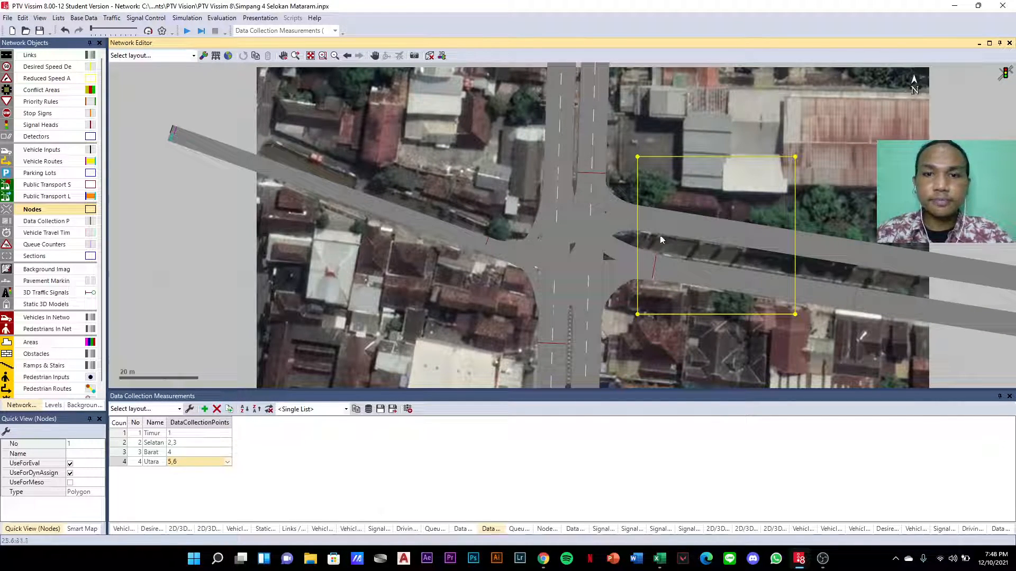
{"action": "left_click_drag", "start_coordinate": [639, 158], "coordinate": [440, 172]}
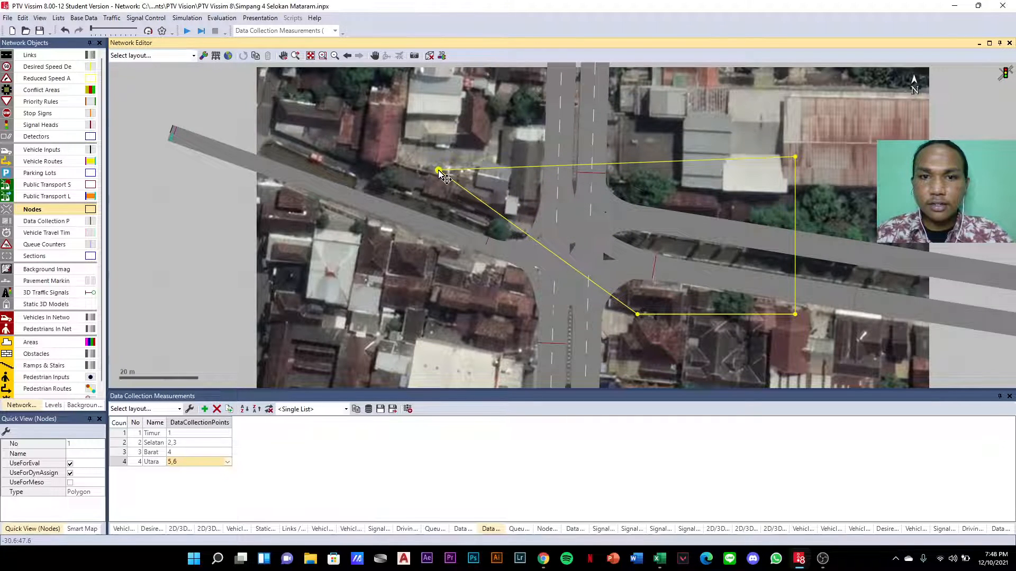
{"action": "left_click_drag", "start_coordinate": [637, 315], "coordinate": [466, 358]}
{"action": "left_click_drag", "start_coordinate": [796, 316], "coordinate": [651, 343]}
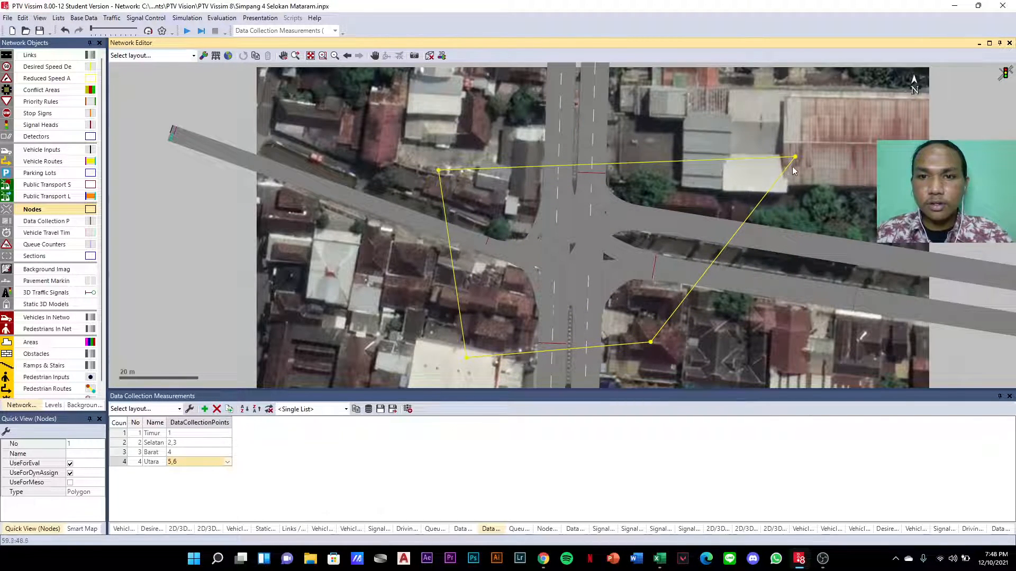
{"action": "left_click_drag", "start_coordinate": [796, 157], "coordinate": [674, 152]}
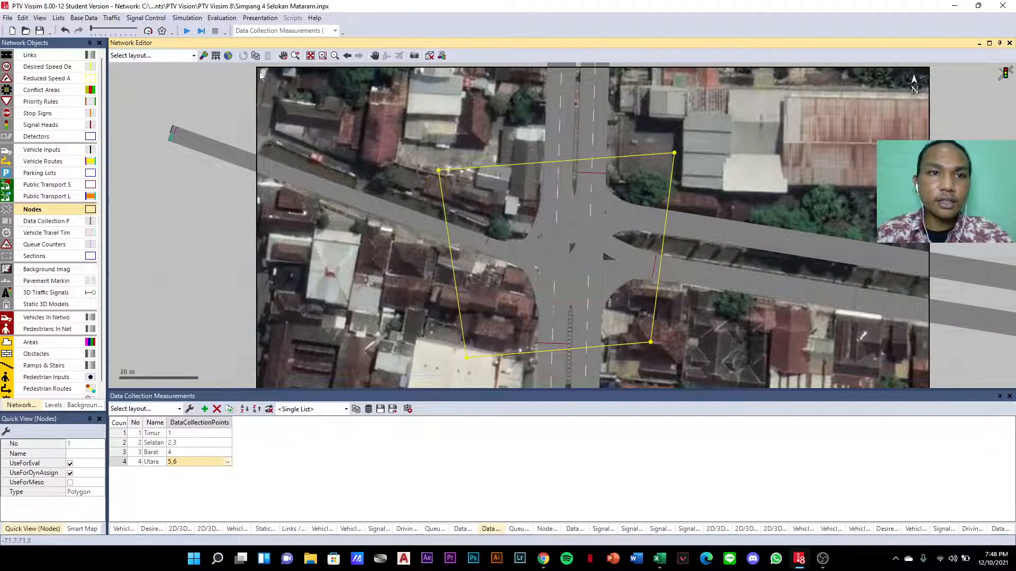
- Switch the network to wireframe display and move the node's two eastern corners outward to enclose the eastern connectors
{"action": "left_click", "coordinate": [216, 55]}
{"action": "scroll", "coordinate": [673, 151], "scroll_direction": "up", "scroll_amount": 1}
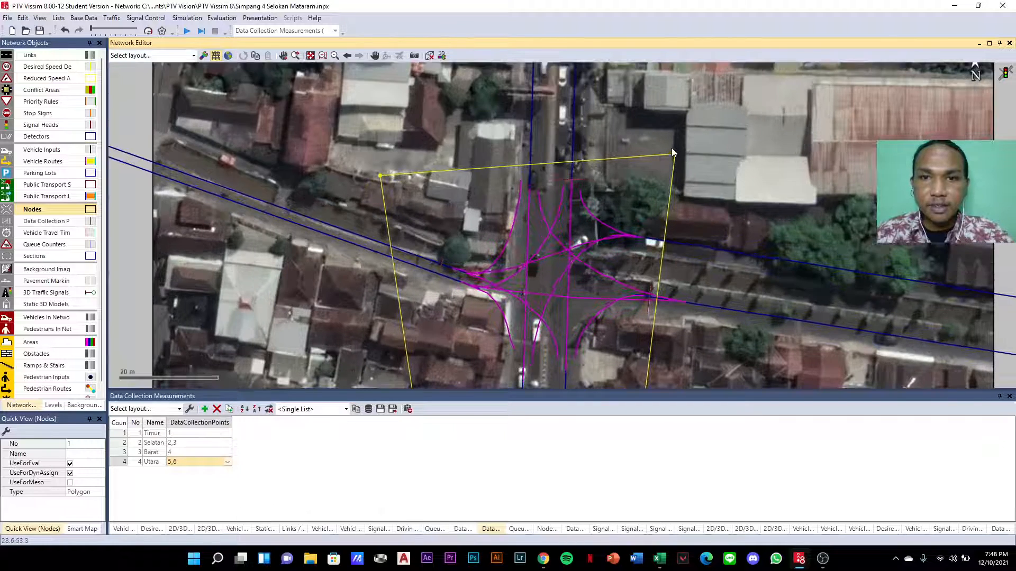
{"action": "left_click_drag", "start_coordinate": [676, 154], "coordinate": [716, 130]}
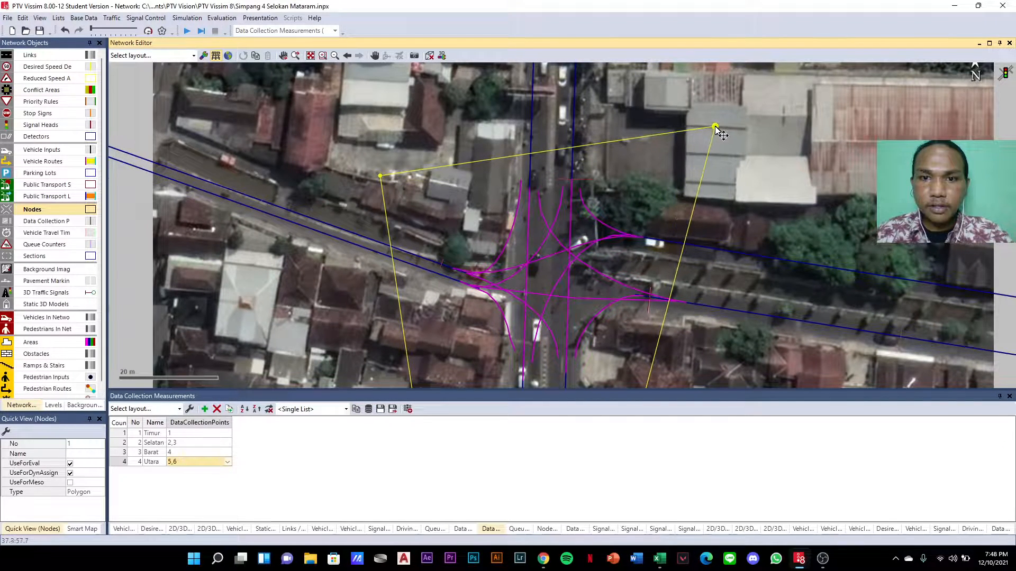
{"action": "scroll", "coordinate": [686, 282], "scroll_direction": "down", "scroll_amount": 1}
{"action": "scroll", "coordinate": [686, 282], "scroll_direction": "up", "scroll_amount": 1}
{"action": "left_click_drag", "start_coordinate": [665, 318], "coordinate": [718, 317]}
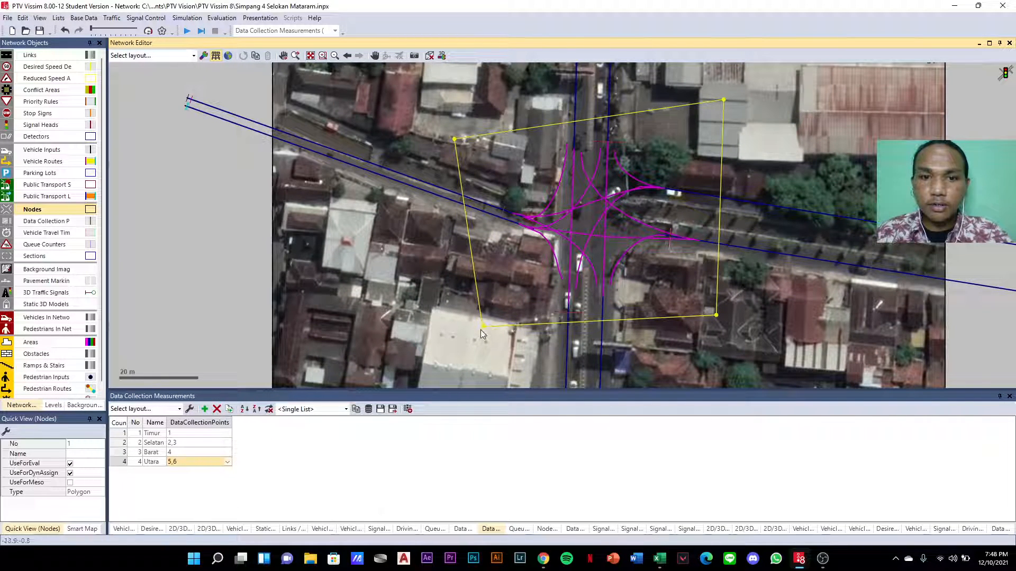
- Adjust the node's corners to straighten the polygon into a near rectangle enclosing all the intersection's connectors
{"action": "mouse_move", "coordinate": [482, 327]}
{"action": "left_mouse_down"}
{"action": "mouse_move", "coordinate": [487, 309]}
{"action": "mouse_move", "coordinate": [476, 327]}
{"action": "left_mouse_up"}
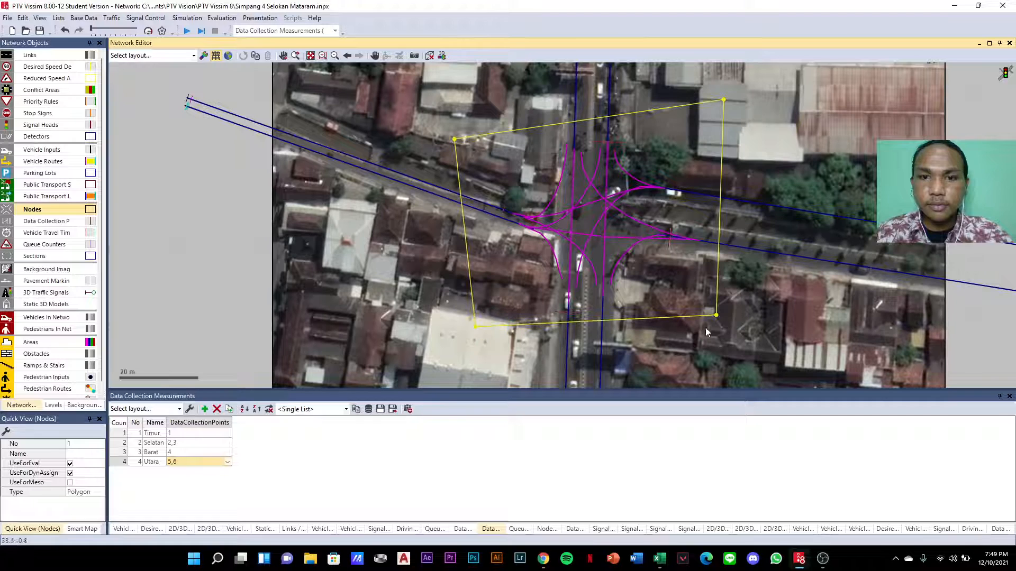
{"action": "left_click_drag", "start_coordinate": [716, 315], "coordinate": [722, 326]}
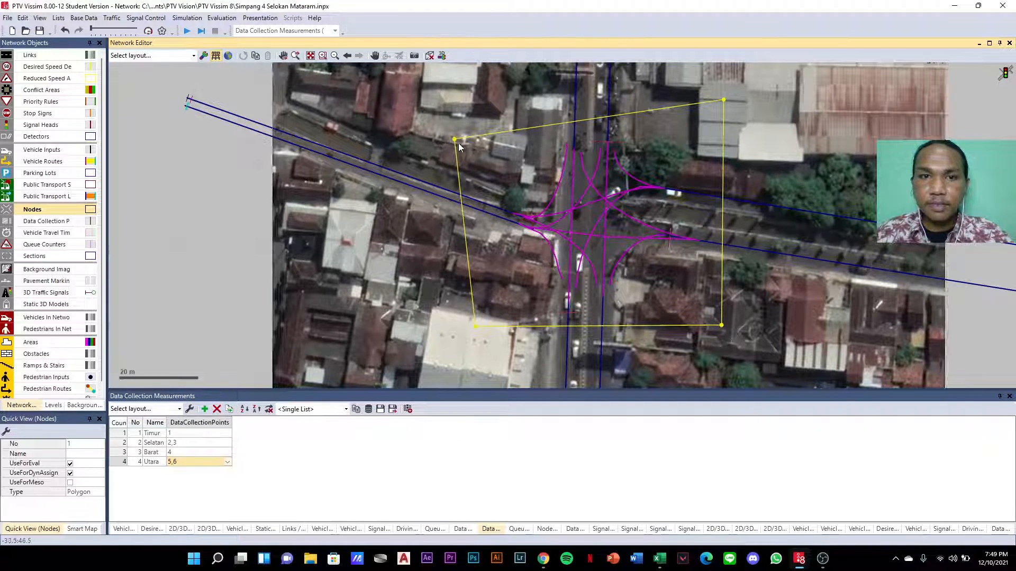
{"action": "left_click_drag", "start_coordinate": [453, 138], "coordinate": [483, 112]}
{"action": "left_click_drag", "start_coordinate": [723, 100], "coordinate": [725, 109]}
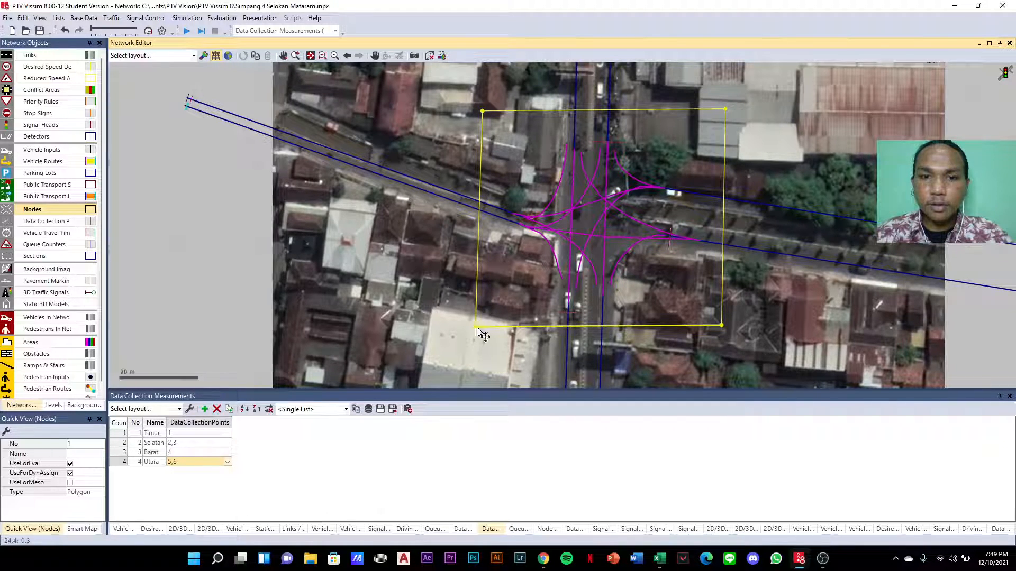
{"action": "left_click_drag", "start_coordinate": [477, 328], "coordinate": [476, 324]}
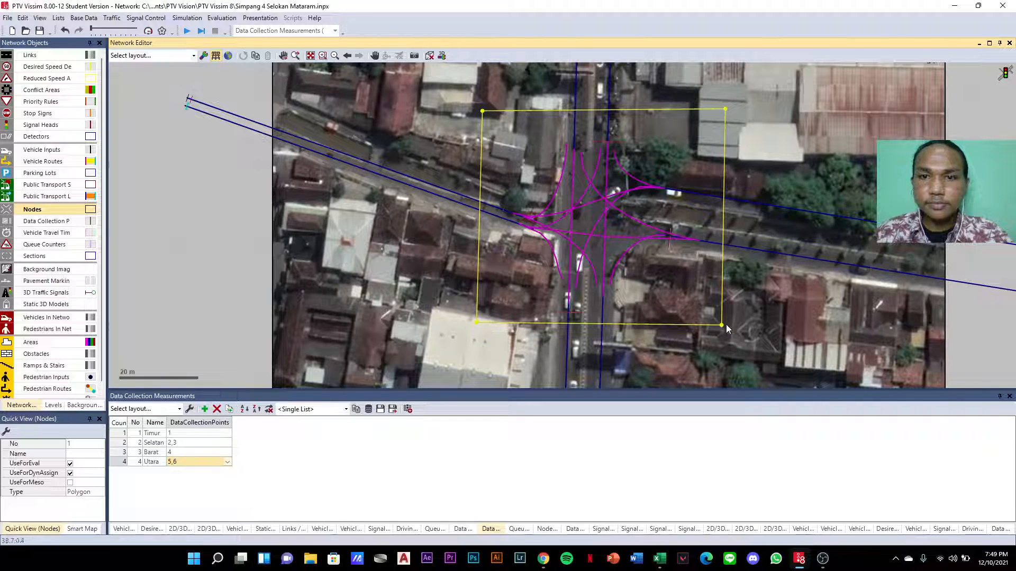
- Nudge the node's two eastern corners and its northwestern corner to square up the polygon, then turn off wireframe display
{"action": "left_click_drag", "start_coordinate": [722, 325], "coordinate": [717, 320]}
{"action": "left_click_drag", "start_coordinate": [725, 109], "coordinate": [716, 107]}
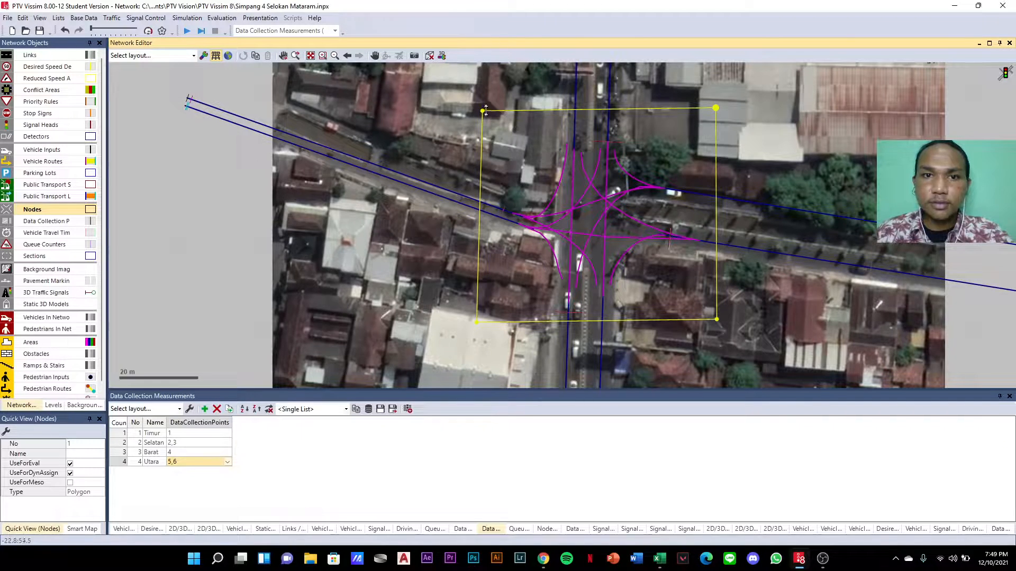
{"action": "left_click_drag", "start_coordinate": [483, 111], "coordinate": [479, 114]}
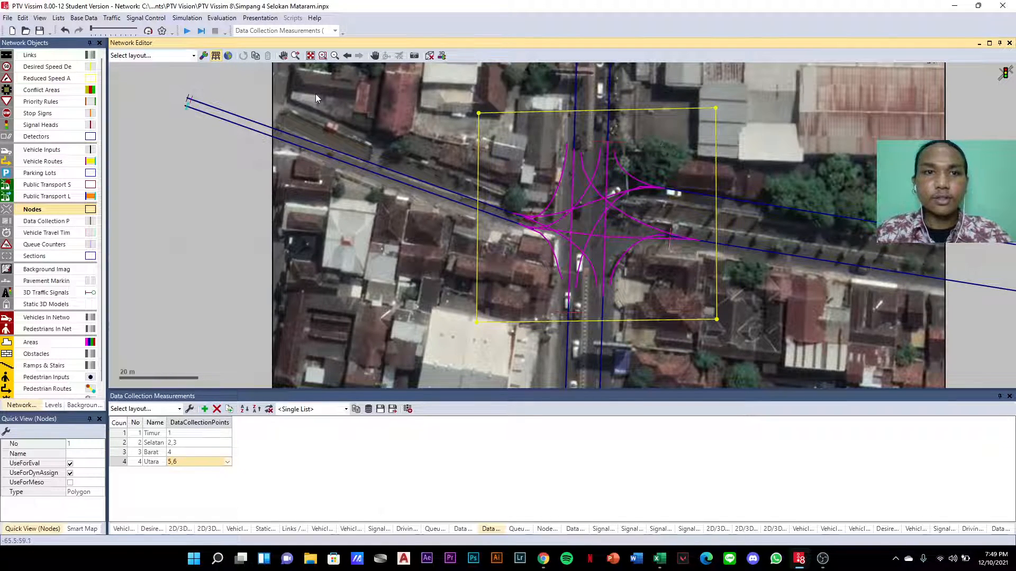
{"action": "left_click", "coordinate": [215, 56]}
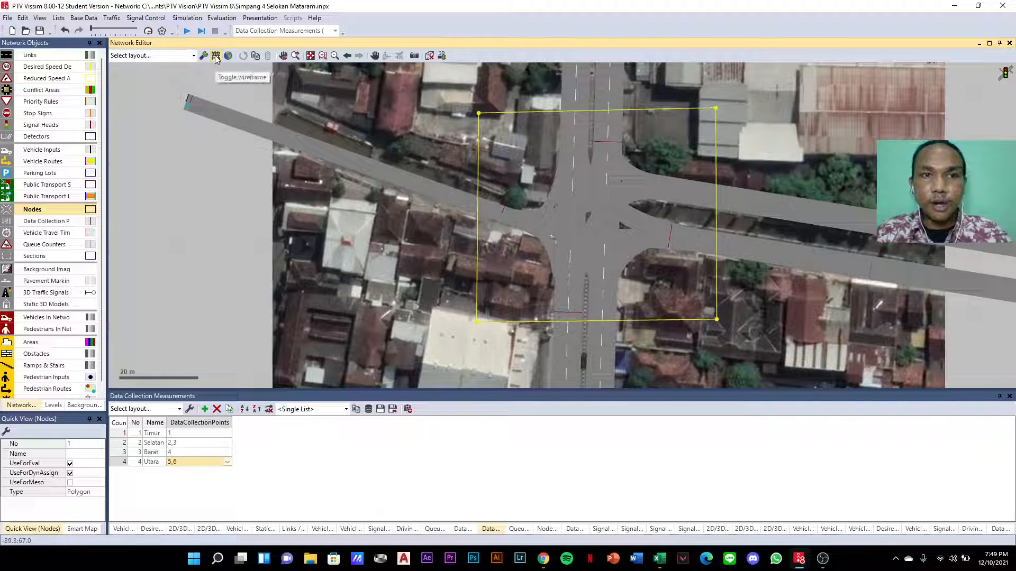
{"action": "left_click", "coordinate": [213, 236]}
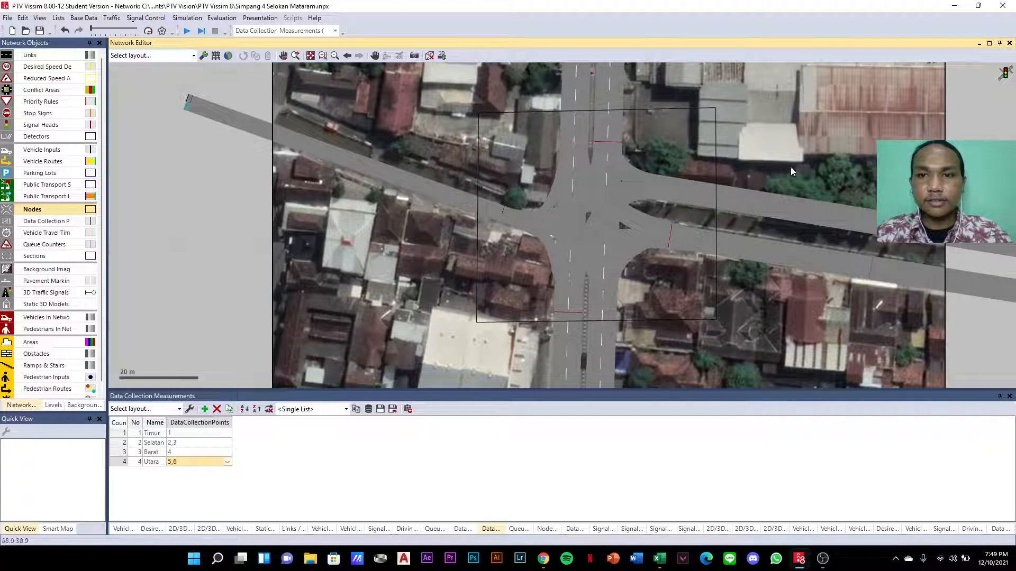
- Configure the evaluation to collect data for nodes, queue counters and data collections, keeping the default times and intervals
{"action": "scroll", "coordinate": [707, 180], "scroll_direction": "down", "scroll_amount": 2}
{"action": "scroll", "coordinate": [707, 180], "scroll_direction": "up", "scroll_amount": 2}
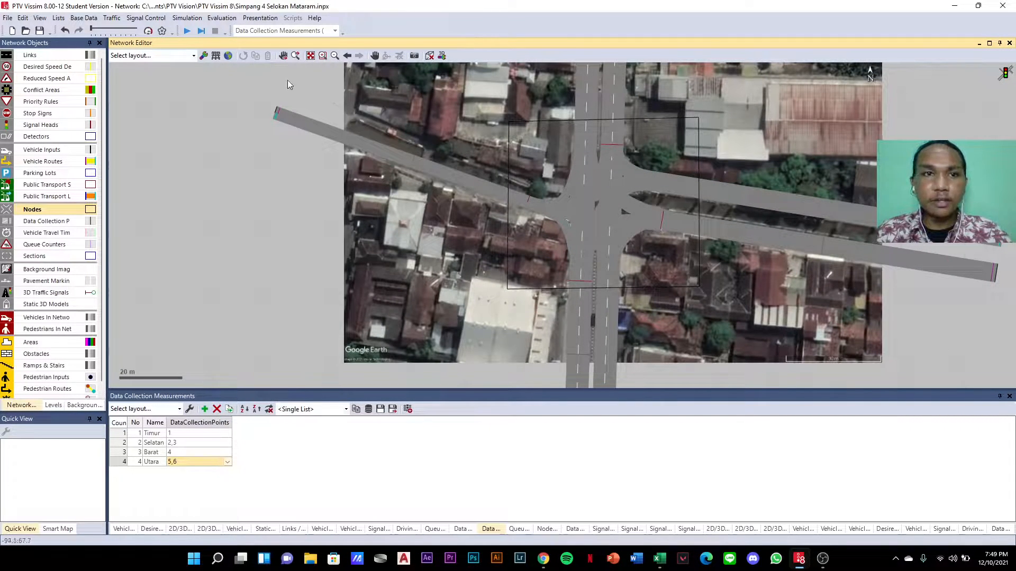
{"action": "left_click", "coordinate": [223, 18]}
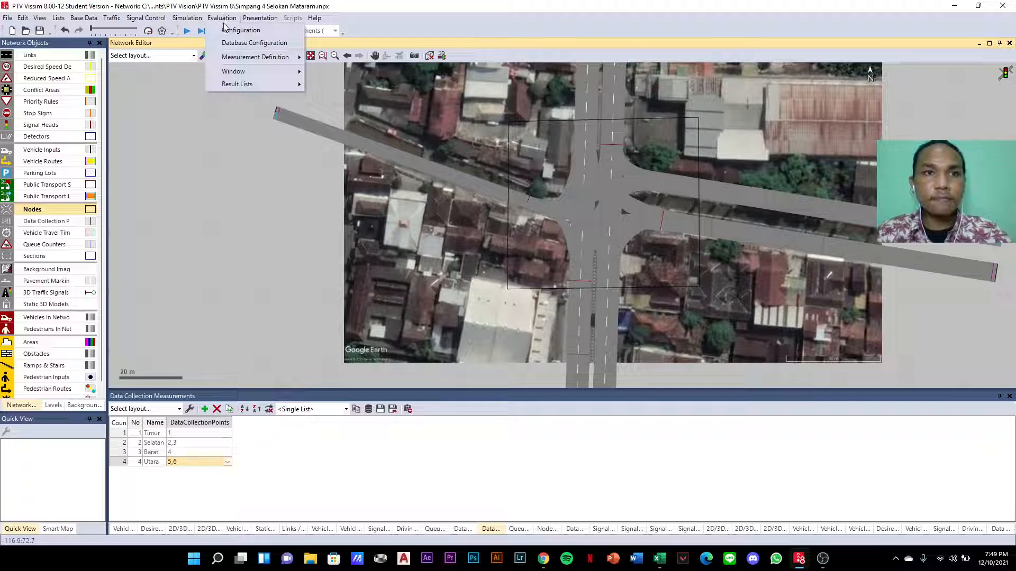
{"action": "left_click", "coordinate": [252, 30]}
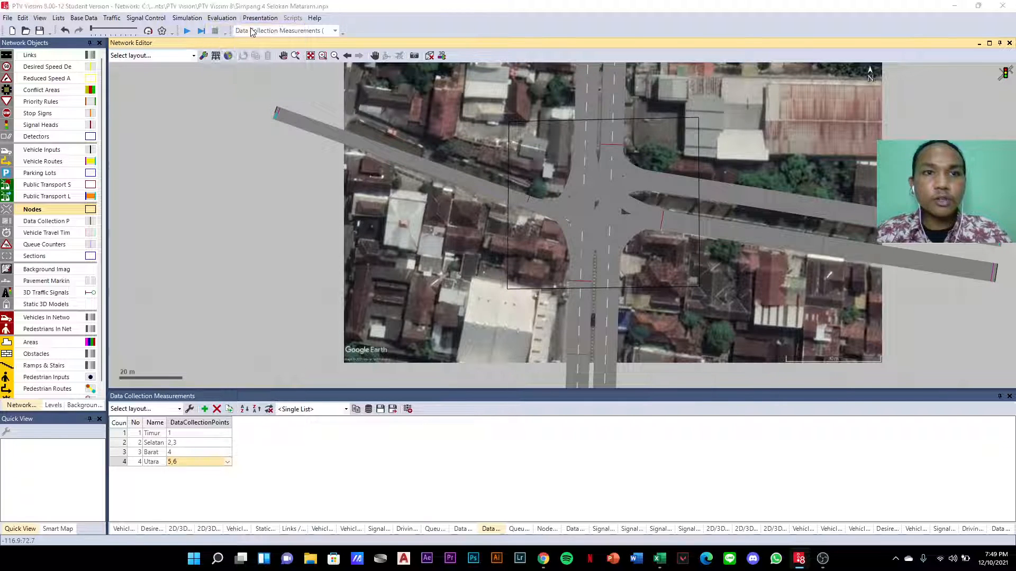
{"action": "left_click_drag", "start_coordinate": [522, 108], "coordinate": [473, 80]}
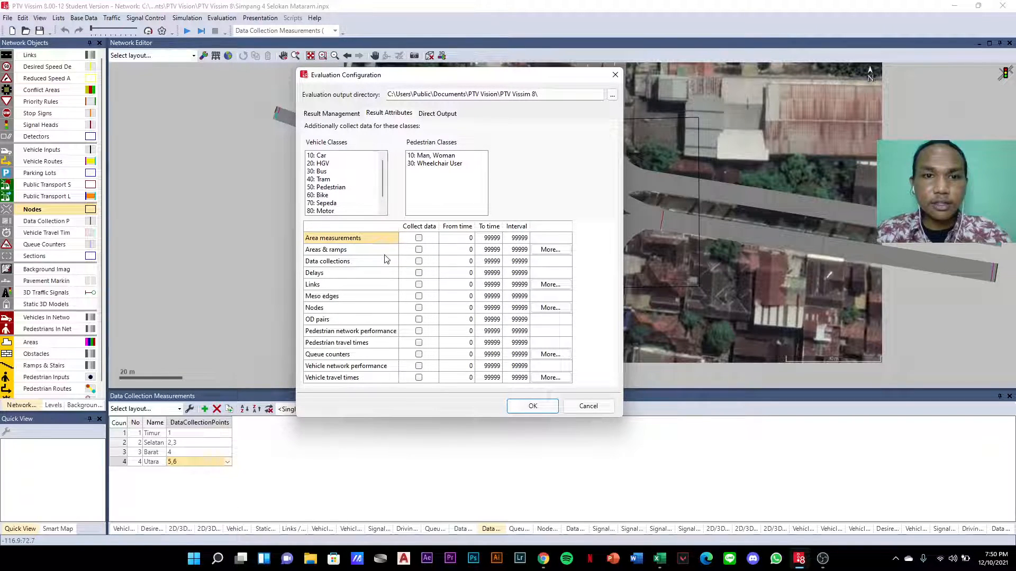
{"action": "left_click", "coordinate": [420, 308]}
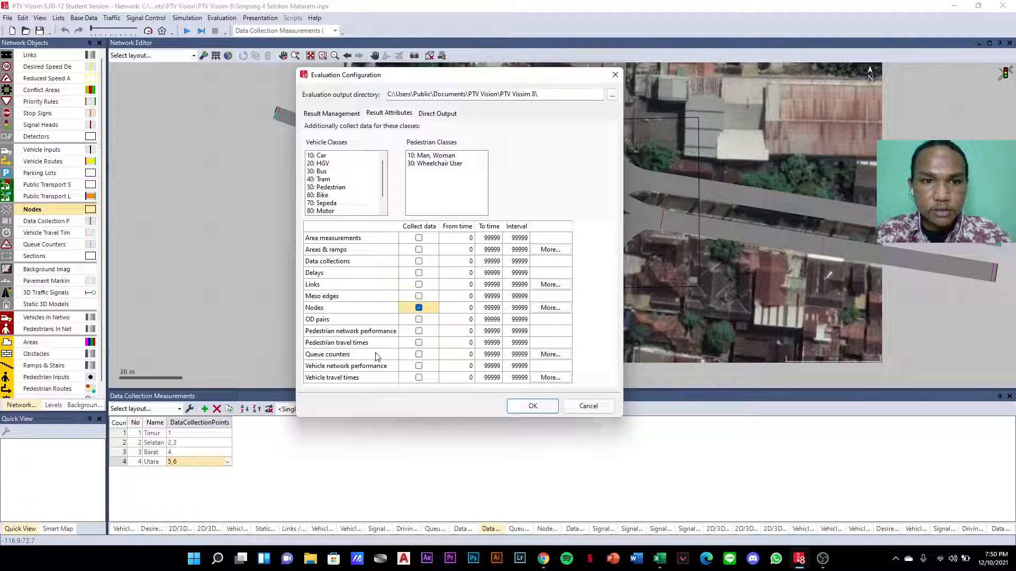
{"action": "left_click", "coordinate": [419, 355]}
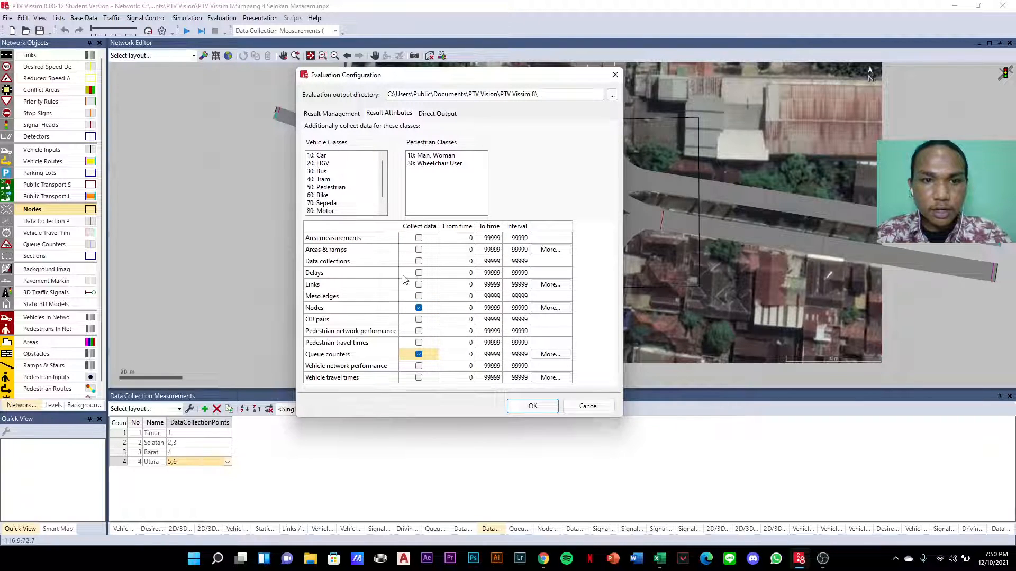
{"action": "left_click", "coordinate": [419, 262]}
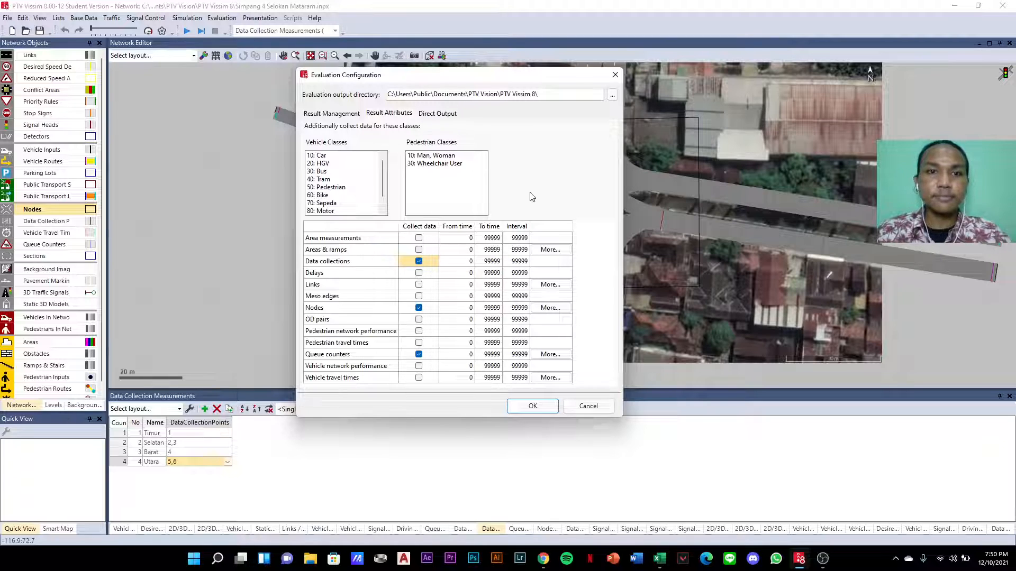
{"action": "left_click", "coordinate": [533, 406]}
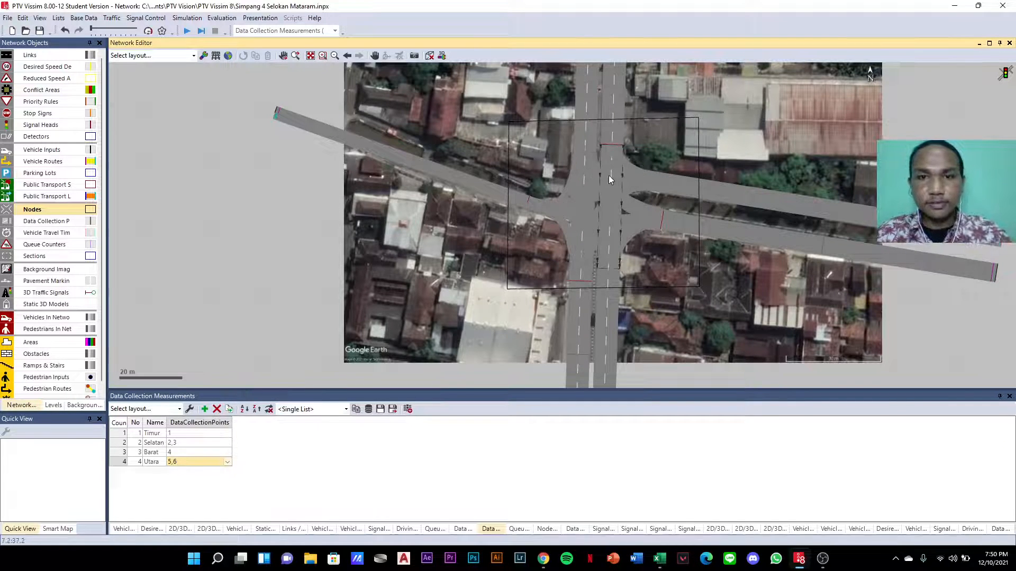
- Open the result lists for queue results, node results and data collection results
{"action": "scroll", "coordinate": [679, 171], "scroll_direction": "up", "scroll_amount": 1}
{"action": "scroll", "coordinate": [569, 165], "scroll_direction": "down", "scroll_amount": 1}
{"action": "scroll", "coordinate": [550, 93], "scroll_direction": "up", "scroll_amount": 1}
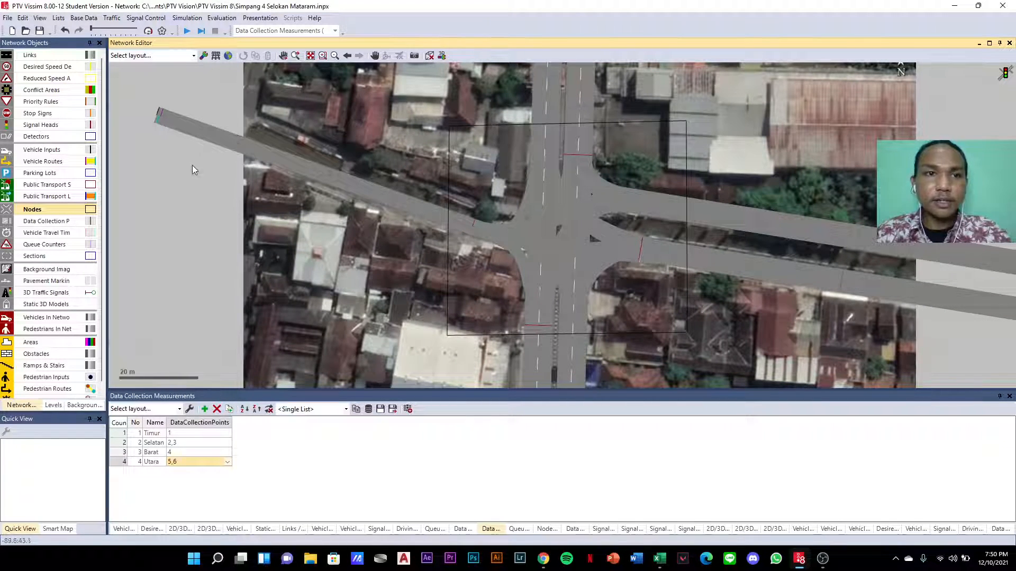
{"action": "left_click", "coordinate": [222, 18]}
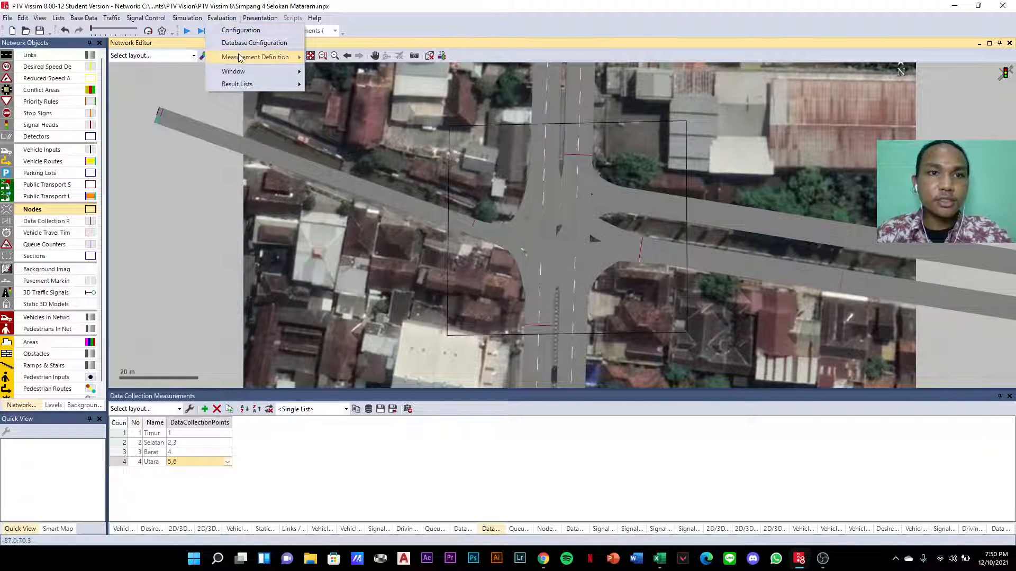
{"action": "mouse_move", "coordinate": [241, 85]}
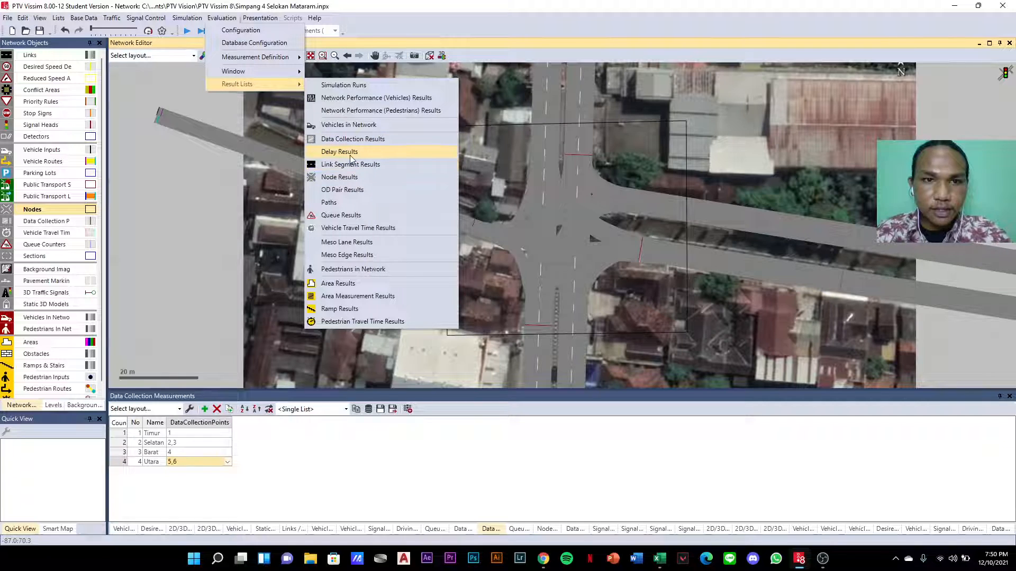
{"action": "left_click", "coordinate": [339, 216]}
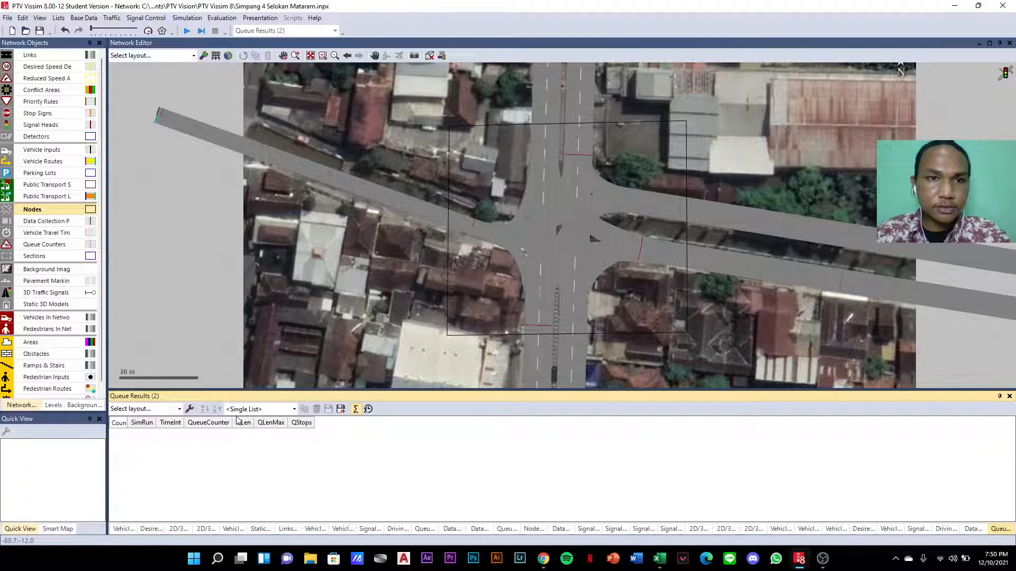
{"action": "left_click", "coordinate": [222, 18]}
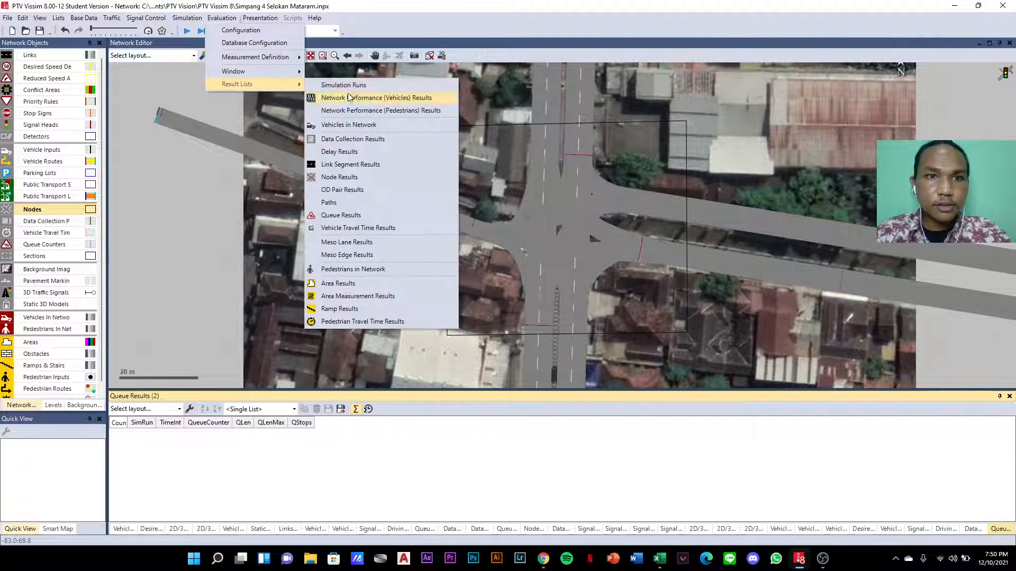
{"action": "left_click", "coordinate": [348, 177]}
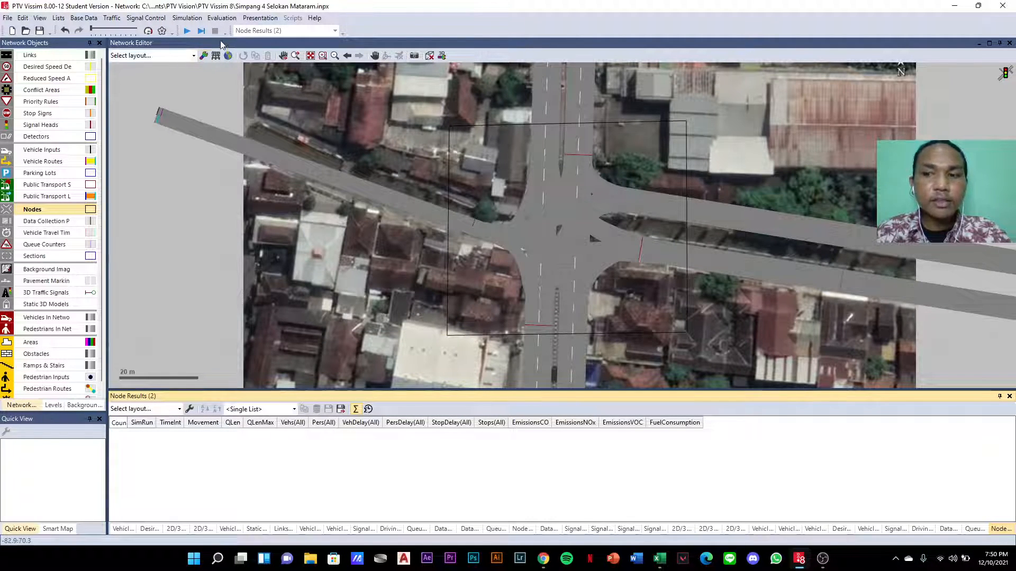
{"action": "left_click", "coordinate": [222, 18]}
{"action": "mouse_move", "coordinate": [248, 87]}
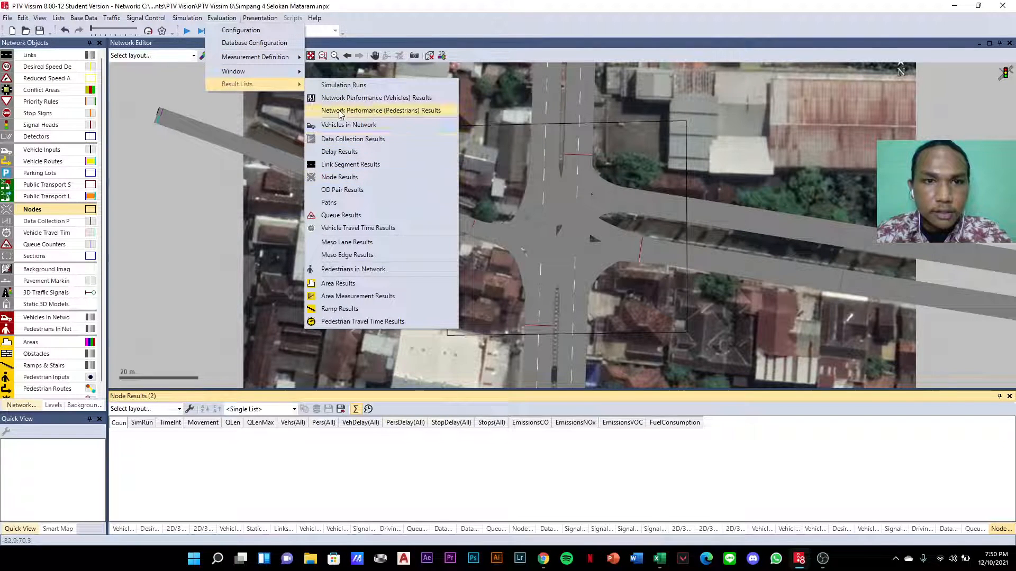
{"action": "left_click", "coordinate": [351, 139]}
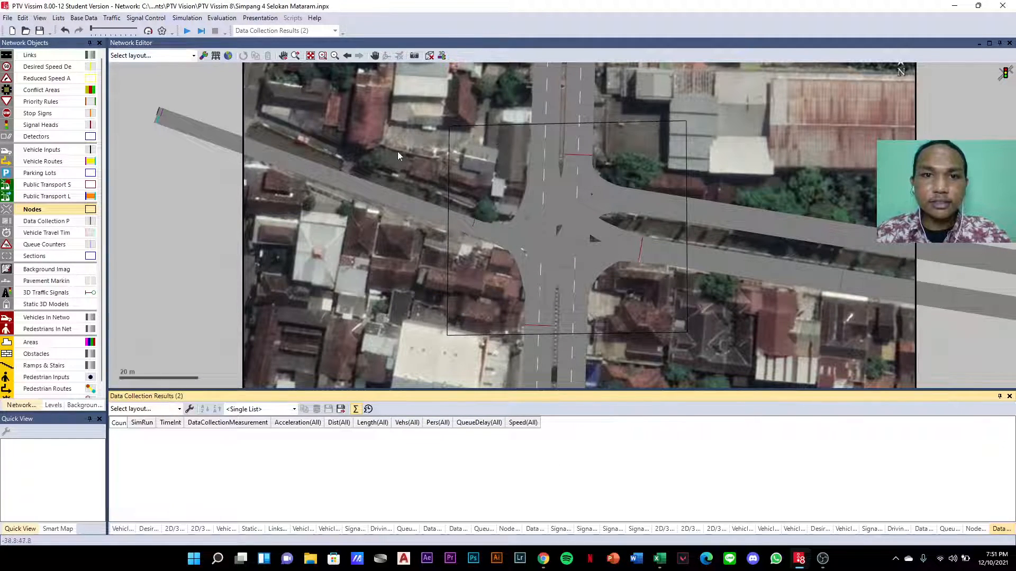
{"action": "scroll", "coordinate": [380, 154], "scroll_direction": "down", "scroll_amount": 1}
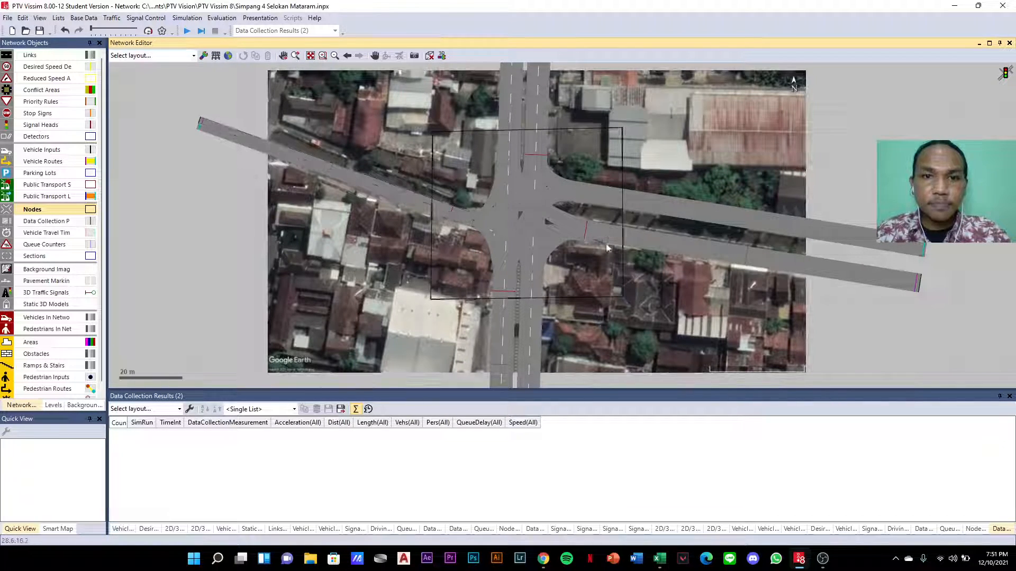
{"action": "left_click", "coordinate": [290, 465]}
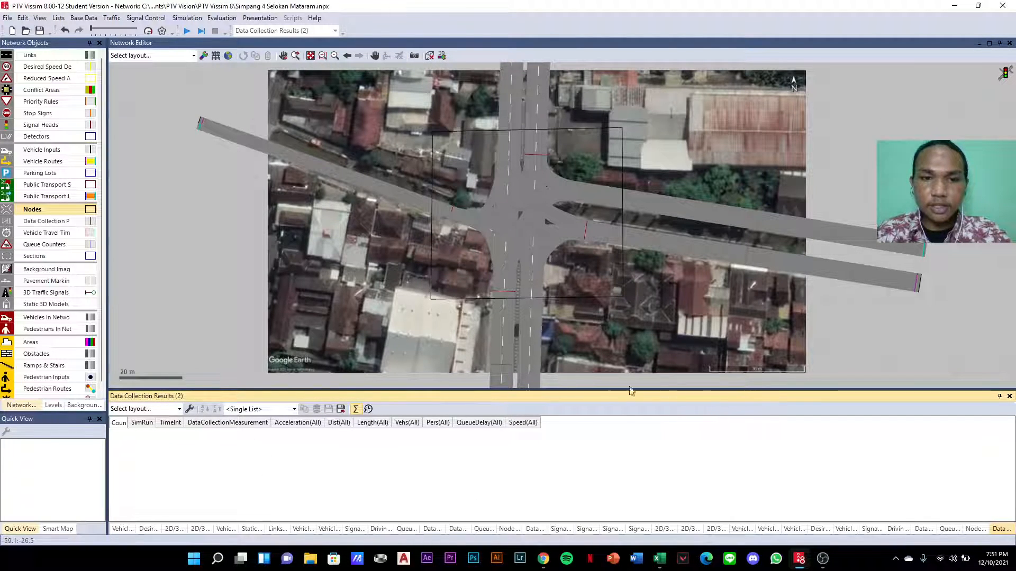
{"action": "left_click", "coordinate": [827, 143]}
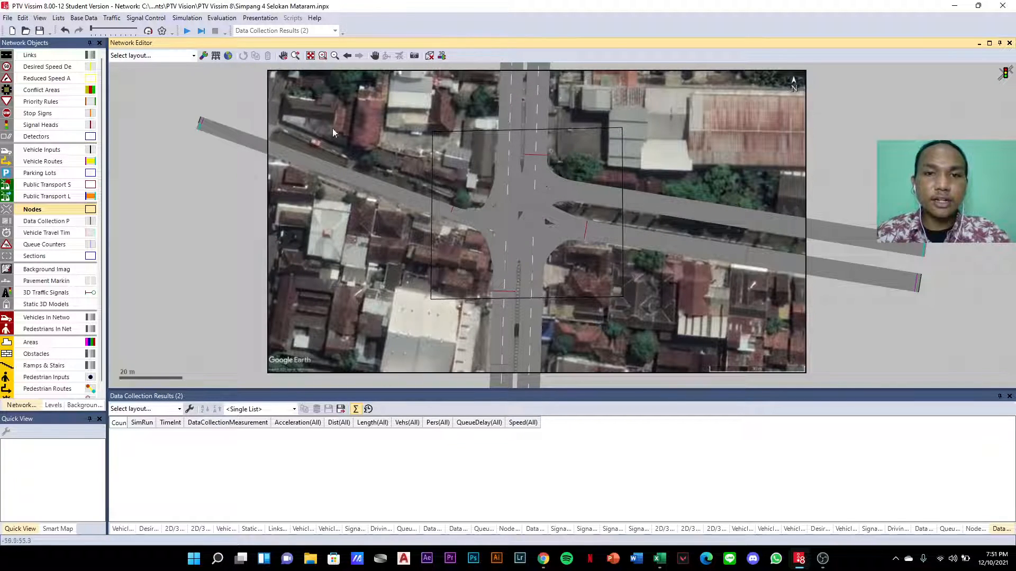
- Set the simulation period to 600 simulation seconds in the simulation parameters
{"action": "left_click", "coordinate": [188, 18]}
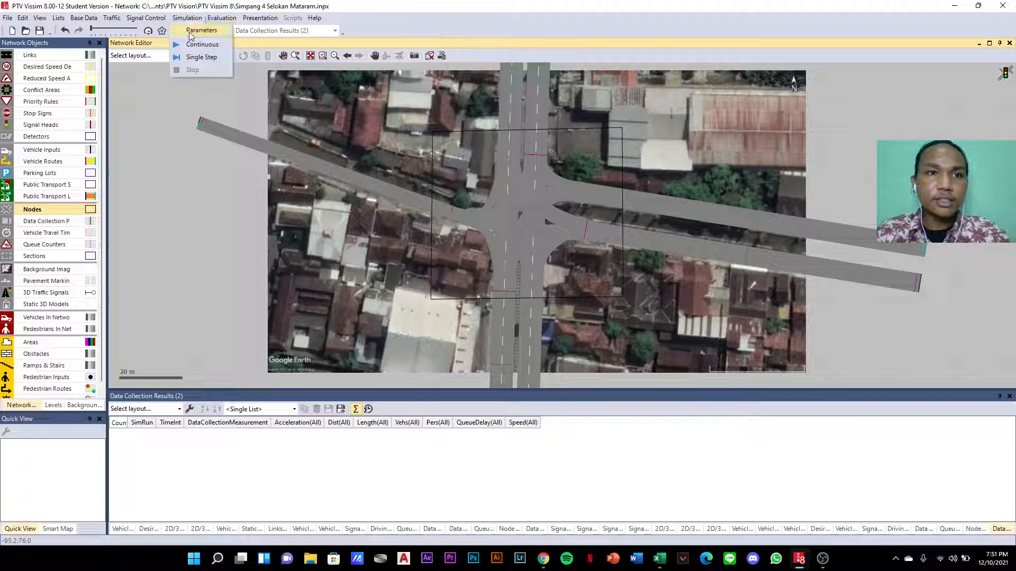
{"action": "left_click", "coordinate": [201, 30]}
{"action": "left_click_drag", "start_coordinate": [739, 89], "coordinate": [641, 86]}
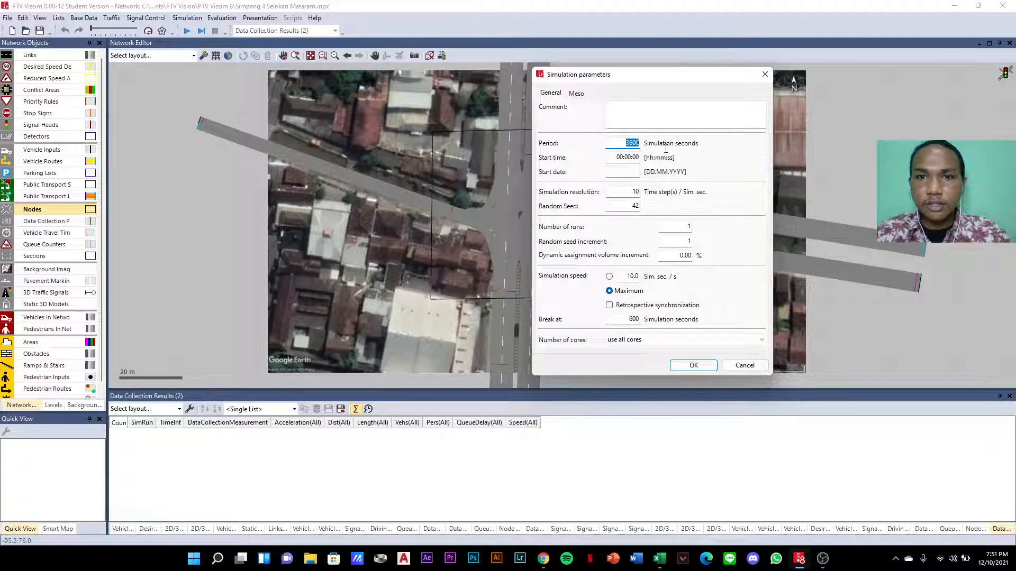
{"action": "type", "text": "6"}
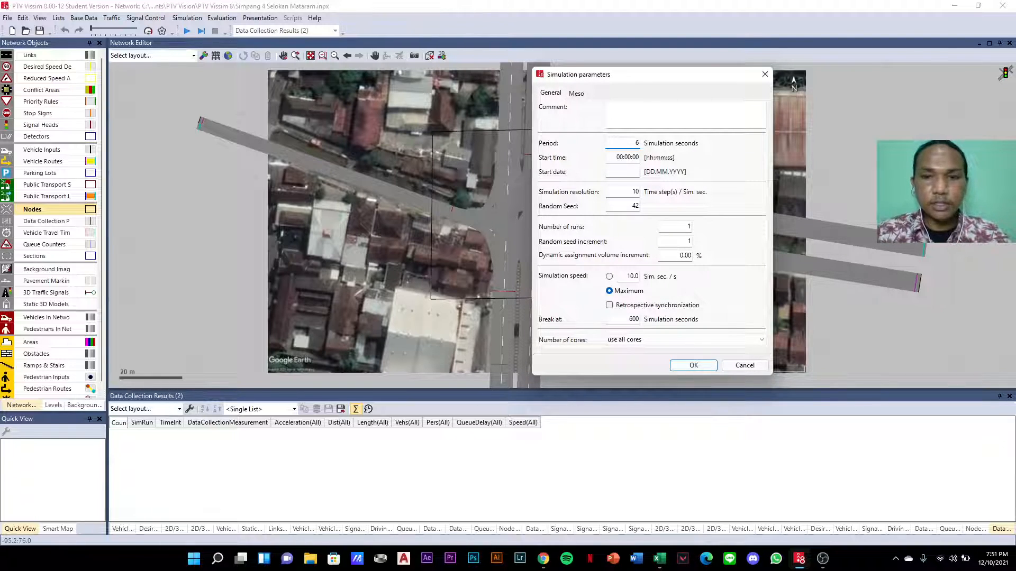
{"action": "type", "text": "00"}
{"action": "left_click", "coordinate": [693, 365]}
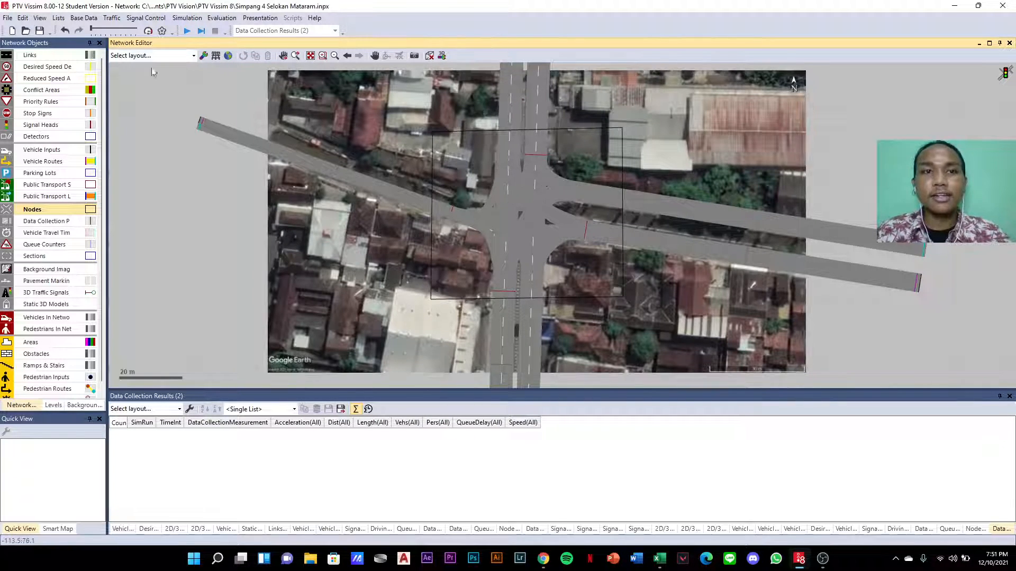
- Run the simulation continuously, saving the network changes and accepting the vehicle type warning, and watch traffic at the intersection
{"action": "left_click", "coordinate": [186, 31]}
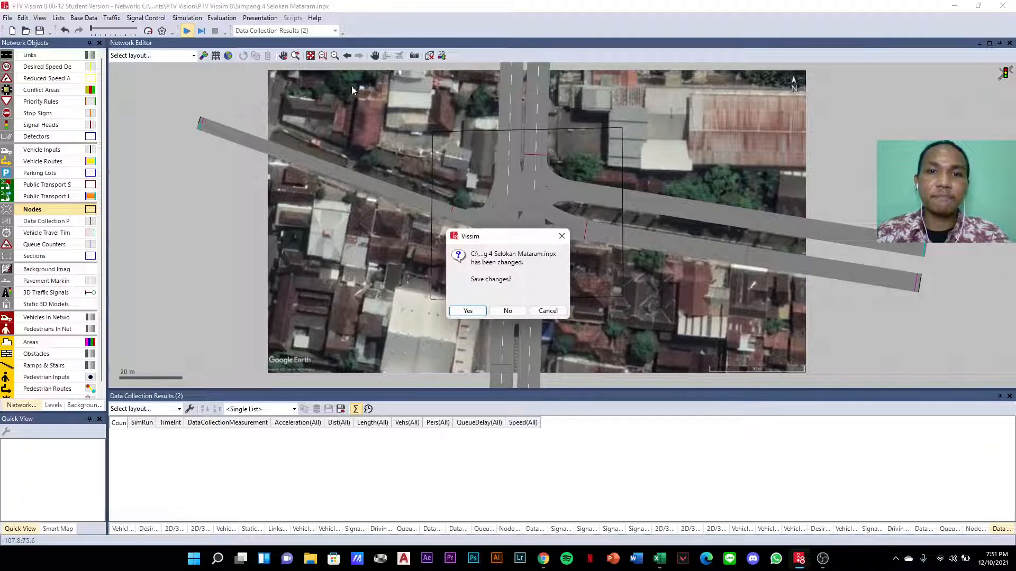
{"action": "left_click", "coordinate": [468, 312]}
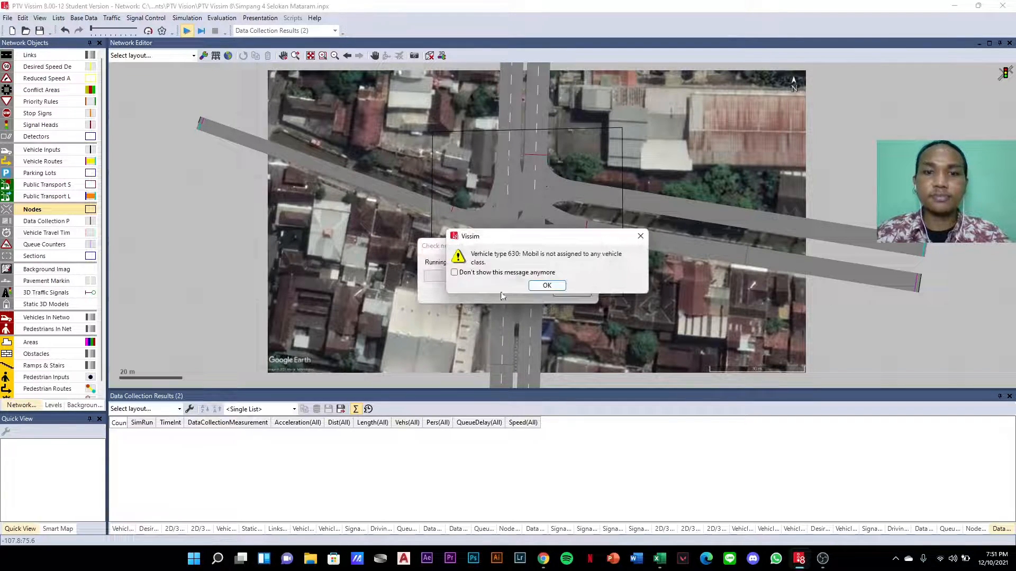
{"action": "left_click", "coordinate": [544, 286]}
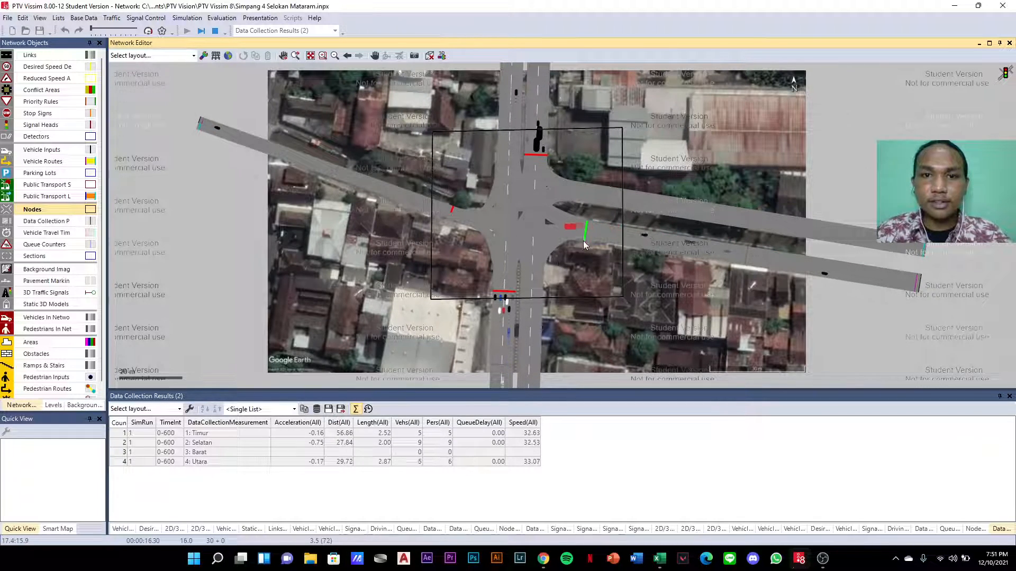
{"action": "scroll", "coordinate": [524, 211], "scroll_direction": "up", "scroll_amount": 1}
{"action": "scroll", "coordinate": [481, 237], "scroll_direction": "down", "scroll_amount": 1}
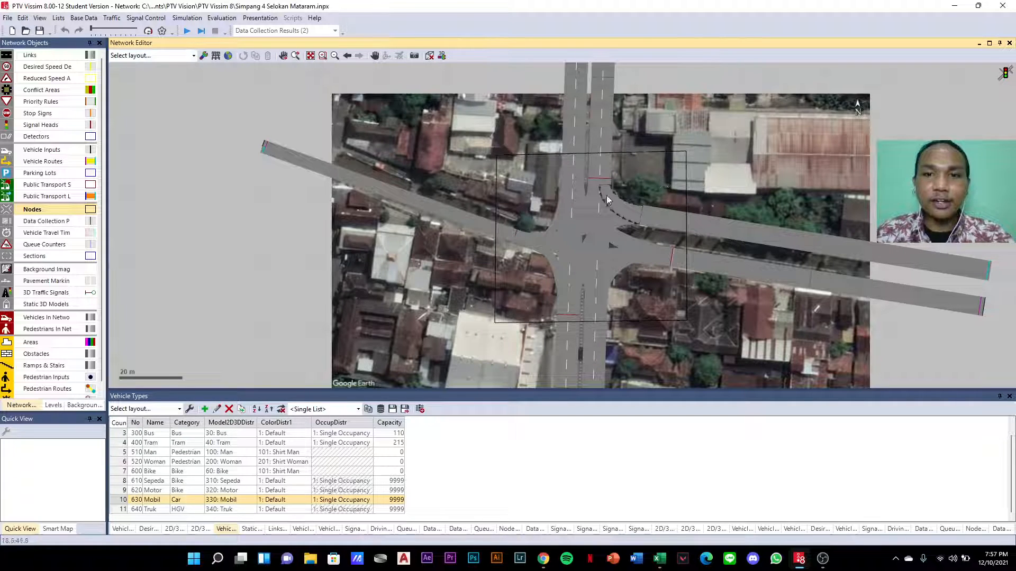
- Examine the eastern approach link around its stop line and the node boundary enclosing the intersection
{"action": "scroll", "coordinate": [597, 230], "scroll_direction": "up", "scroll_amount": 5}
{"action": "scroll", "coordinate": [718, 275], "scroll_direction": "up", "scroll_amount": 2}
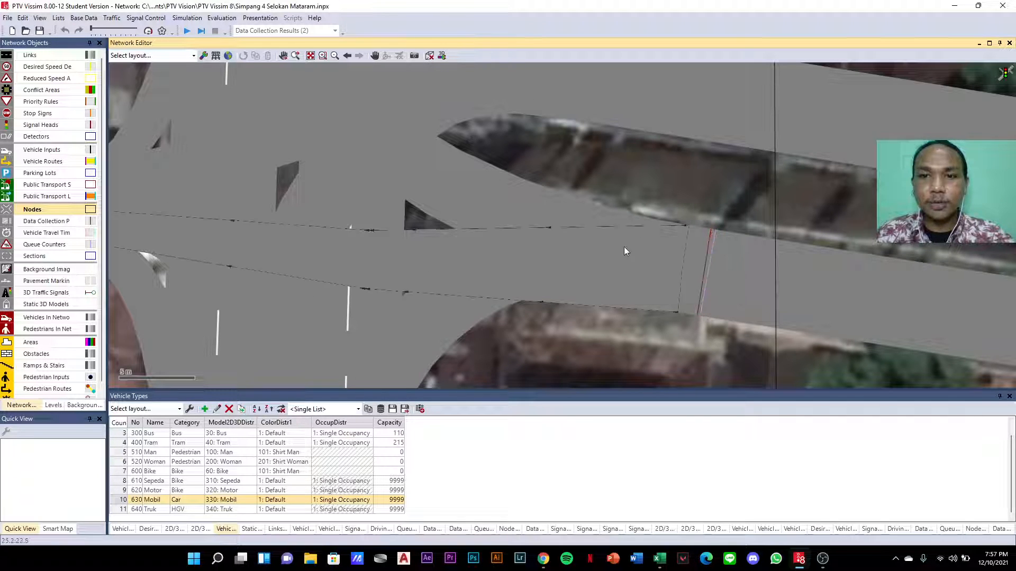
{"action": "scroll", "coordinate": [704, 259], "scroll_direction": "down", "scroll_amount": 2}
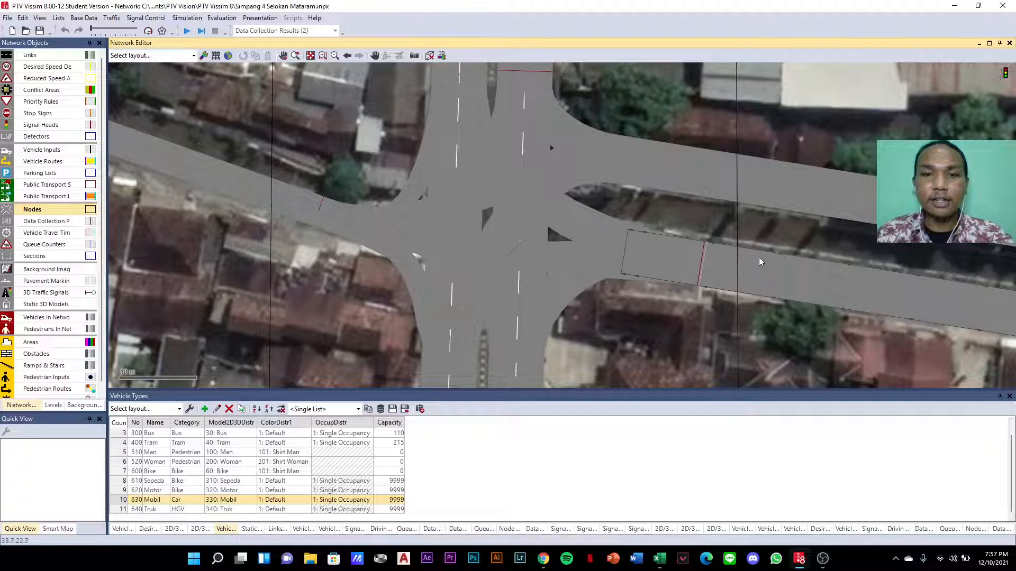
{"action": "left_click", "coordinate": [727, 273]}
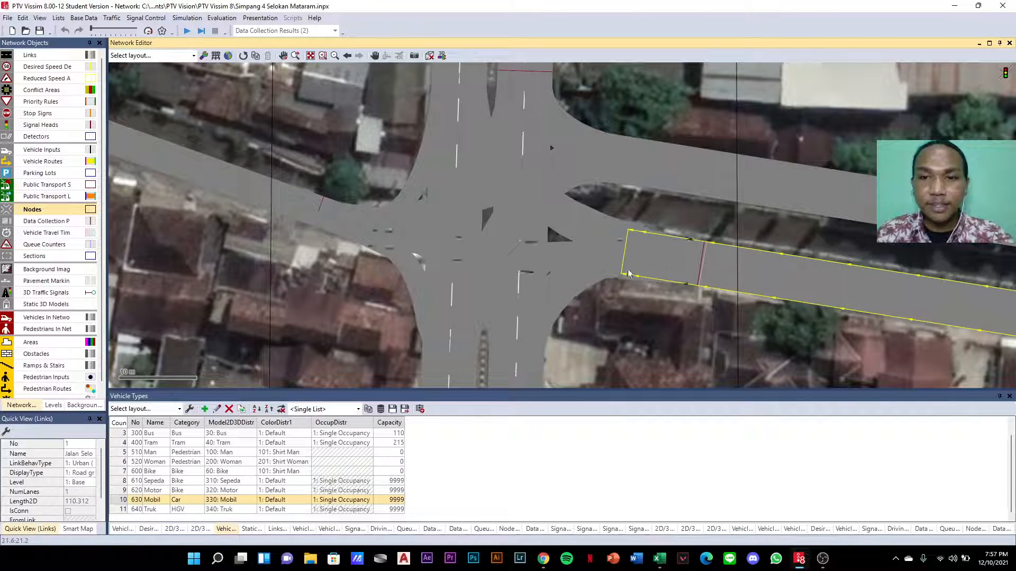
{"action": "left_click", "coordinate": [699, 228]}
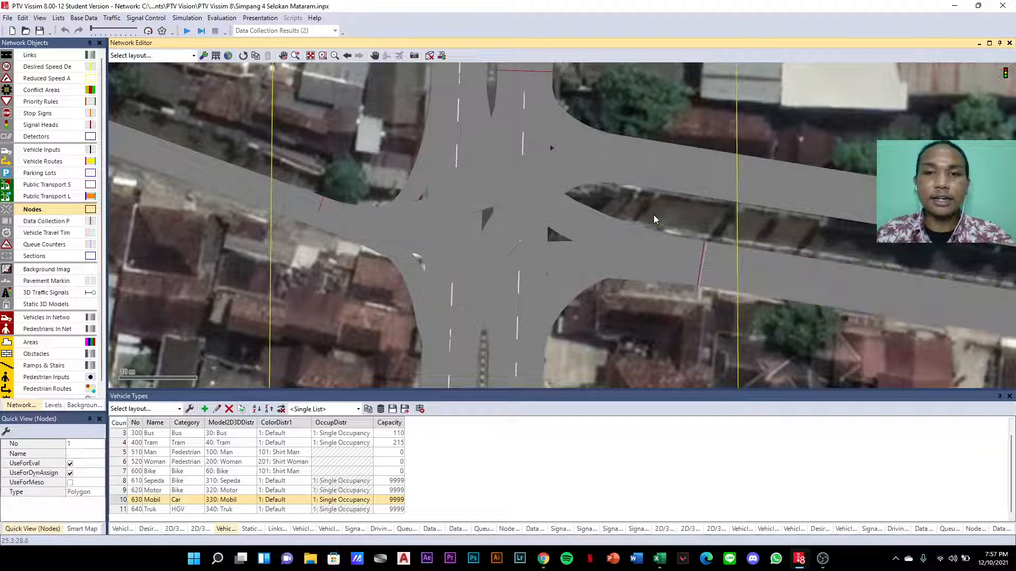
- Run the simulation again in continuous mode, accepting the vehicle type warning, and watch traffic at all four approaches
{"action": "left_click", "coordinate": [186, 31]}
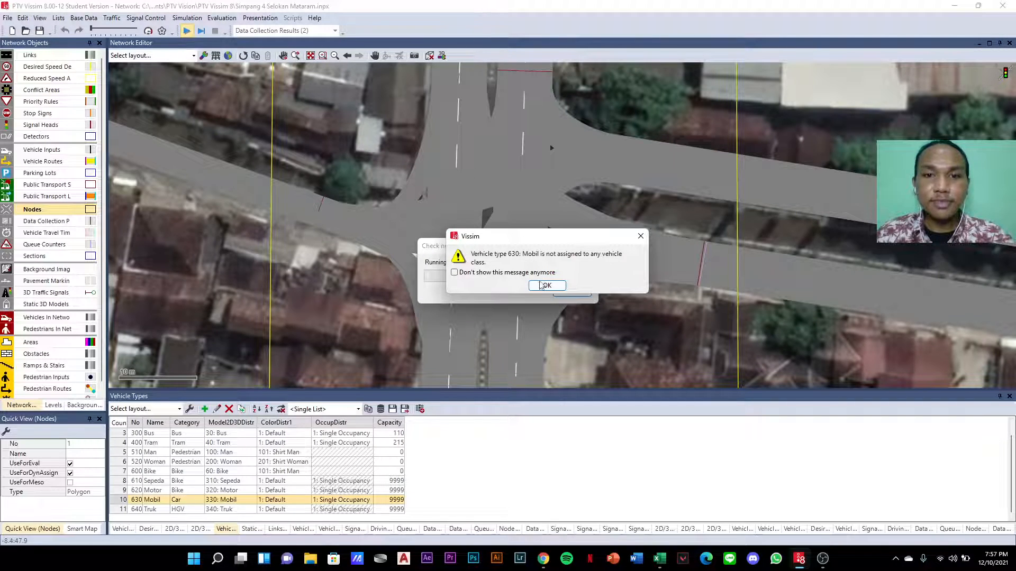
{"action": "left_click", "coordinate": [543, 285]}
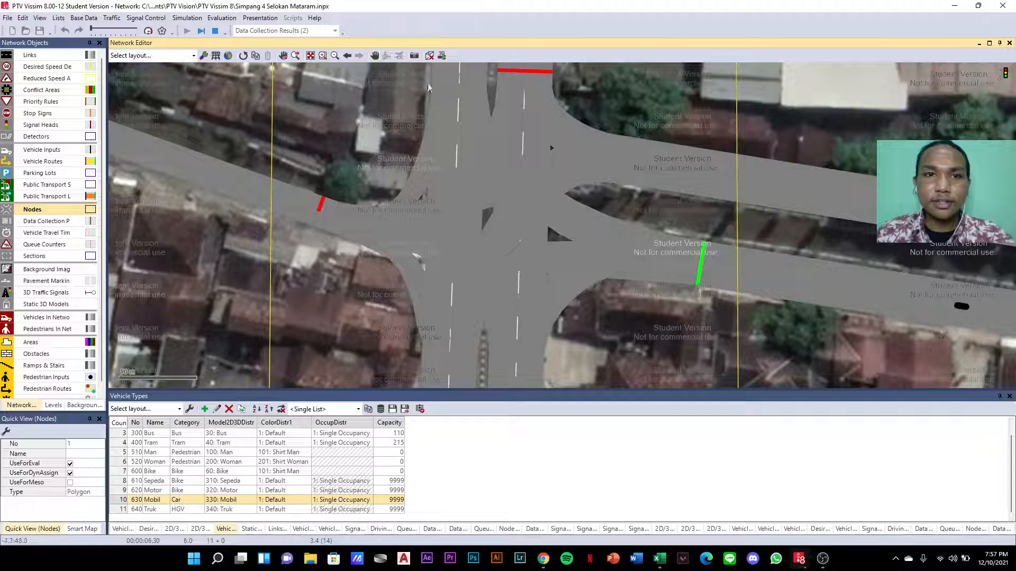
{"action": "scroll", "coordinate": [502, 232], "scroll_direction": "down", "scroll_amount": 2}
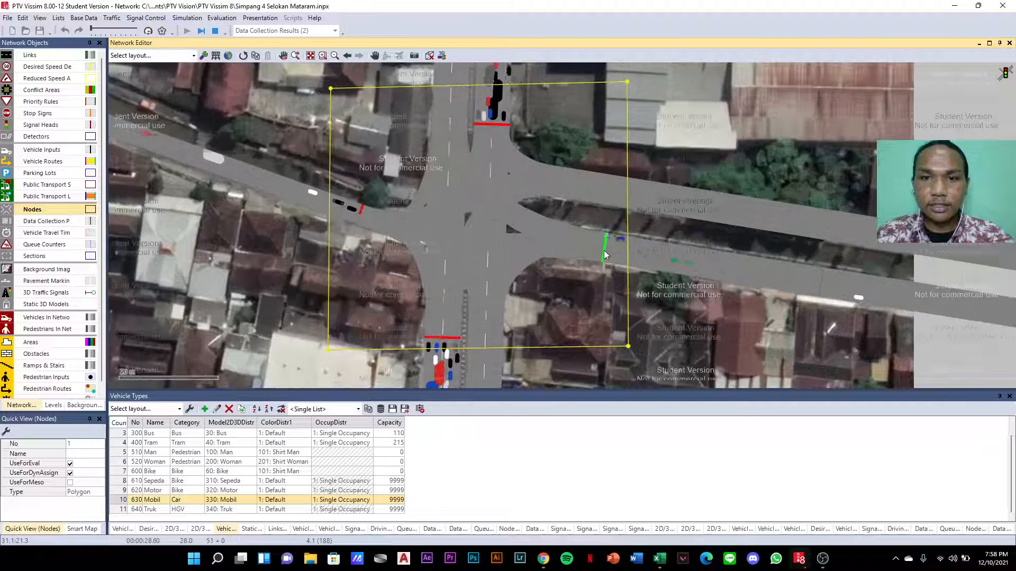
{"action": "scroll", "coordinate": [550, 254], "scroll_direction": "up", "scroll_amount": 1}
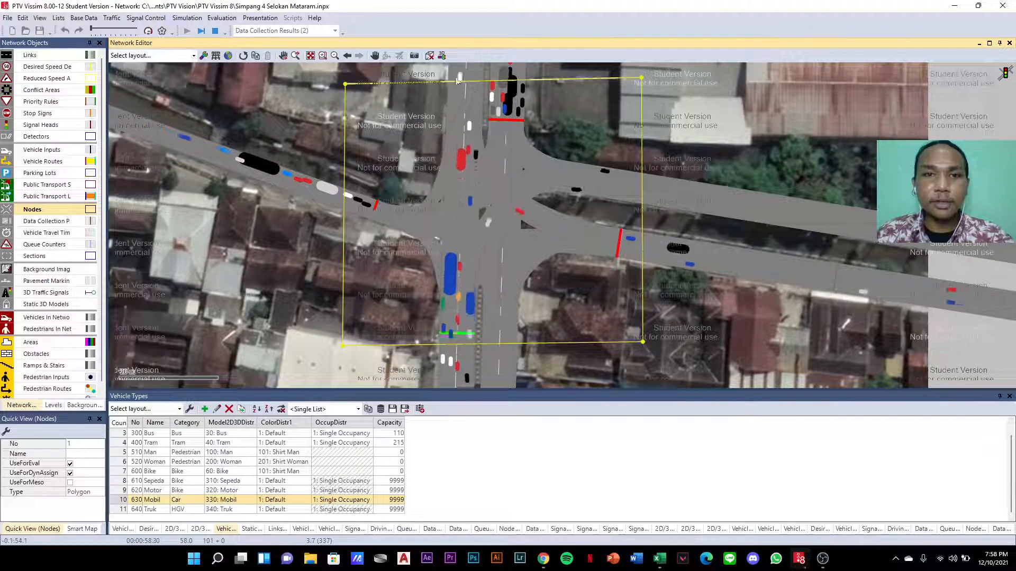
- Switch the network view to 3D and watch the running traffic from an angled view over the intersection
{"action": "left_click", "coordinate": [429, 56]}
{"action": "scroll", "coordinate": [546, 281], "scroll_direction": "up", "scroll_amount": 2}
{"action": "scroll", "coordinate": [546, 281], "scroll_direction": "down", "scroll_amount": 2}
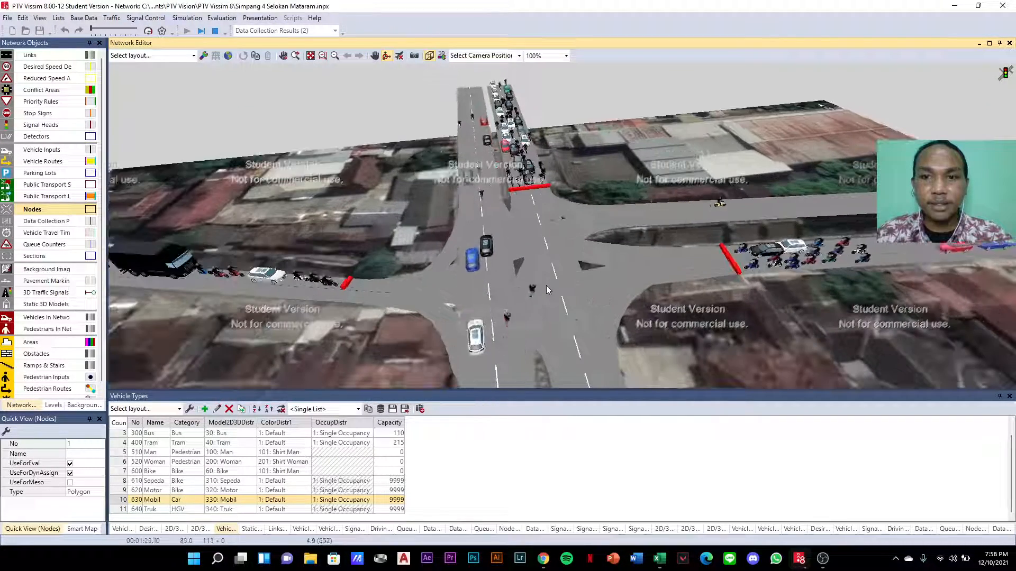
{"action": "scroll", "coordinate": [558, 217], "scroll_direction": "up", "scroll_amount": 2}
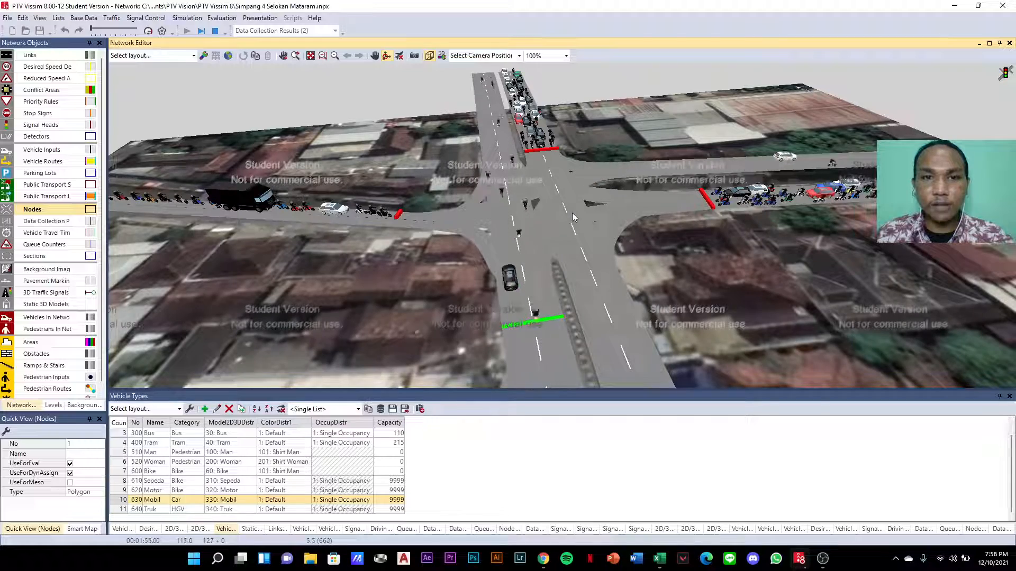
{"action": "left_click_drag", "start_coordinate": [588, 225], "coordinate": [548, 249]}
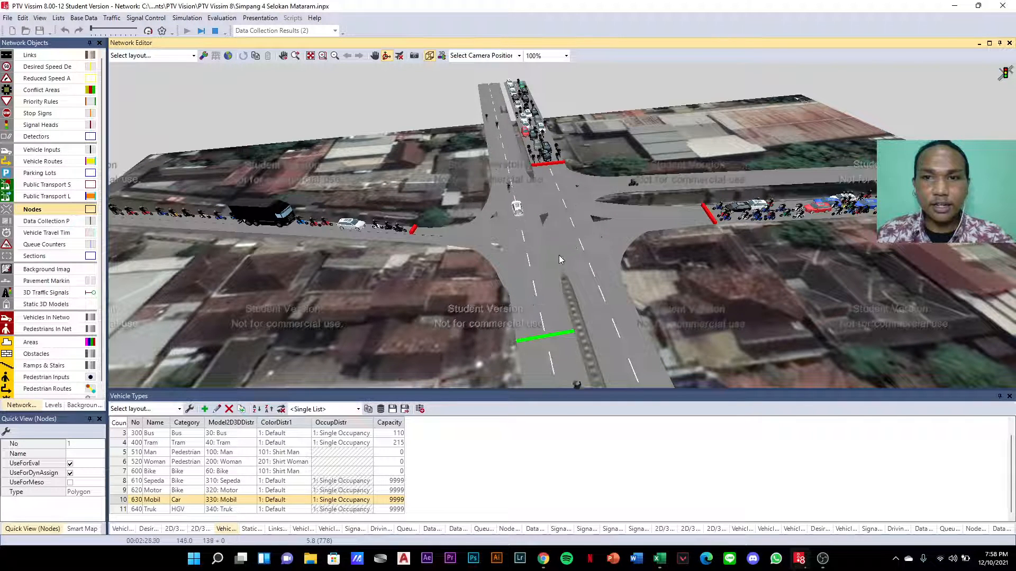